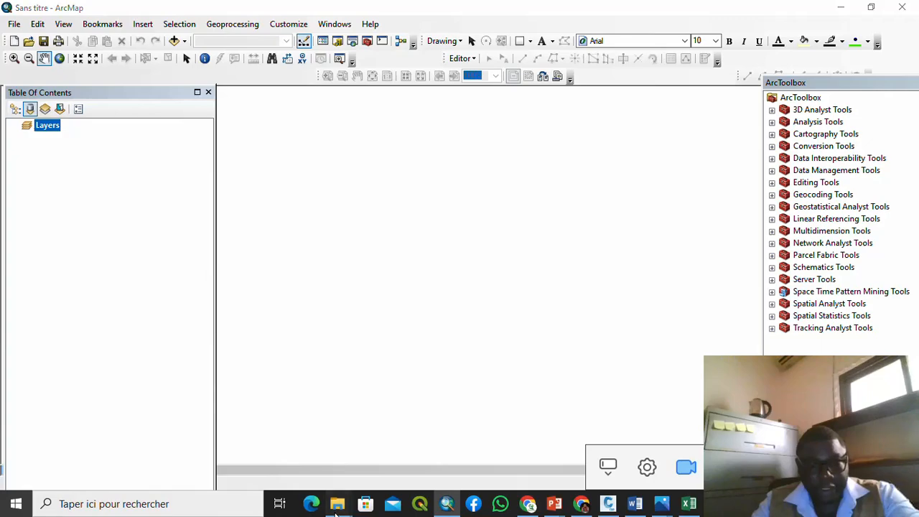
Step: Preview the BULU 1 img_Georef satellite image from the SAT-GEOREF folder, then close it
mouse_move(336, 506)
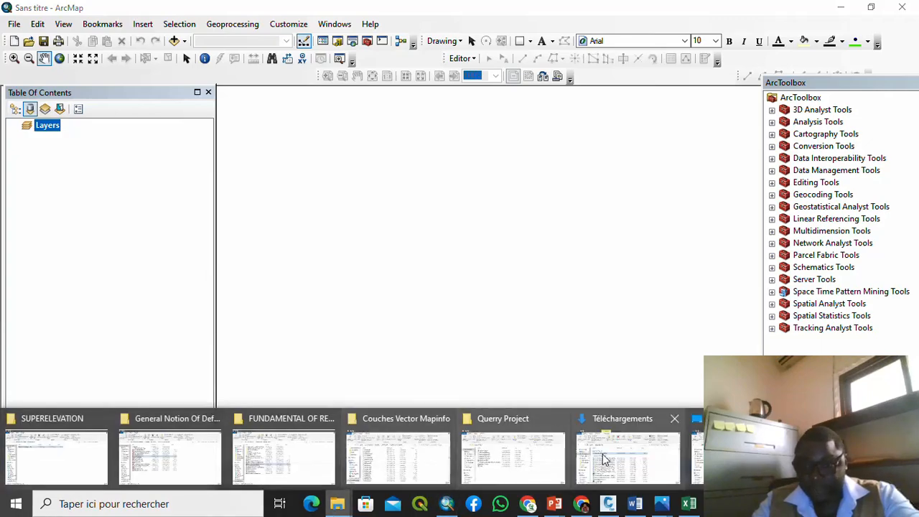
mouse_move(739, 460)
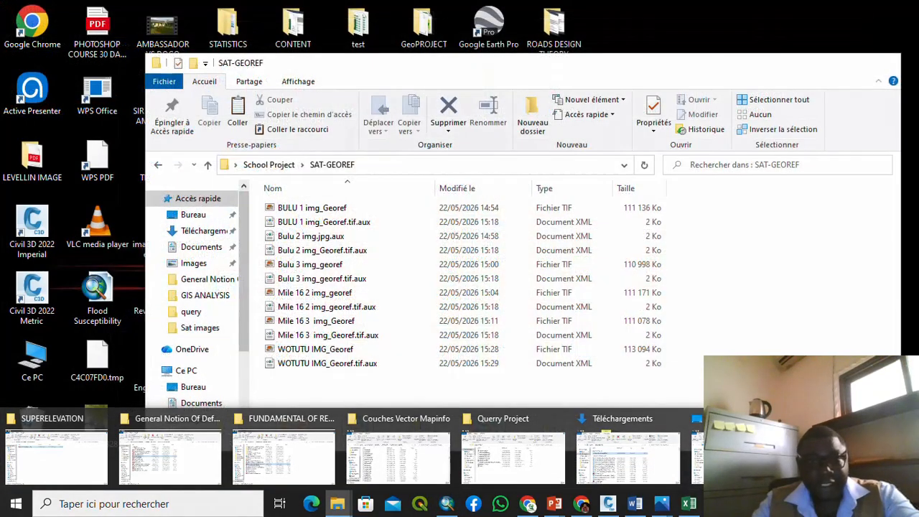
left_click(853, 459)
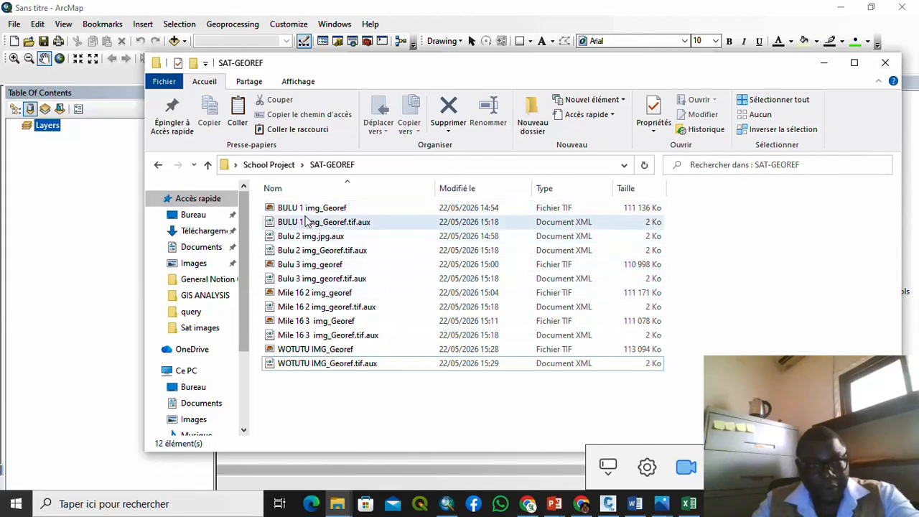
left_click(310, 210)
double_click(310, 211)
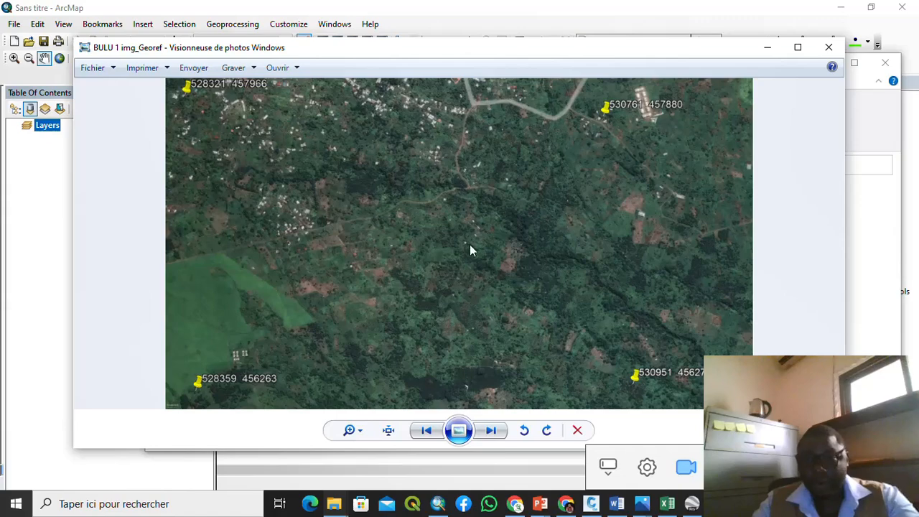
left_click(828, 48)
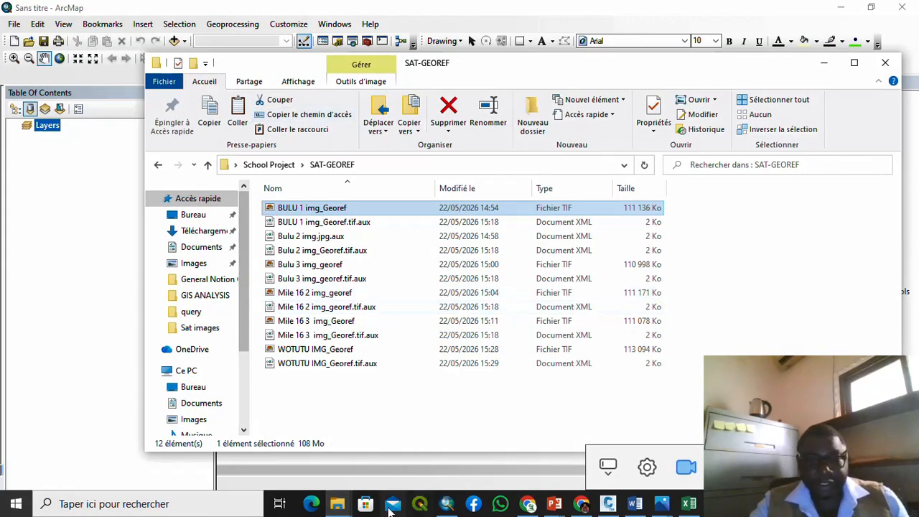
mouse_move(347, 507)
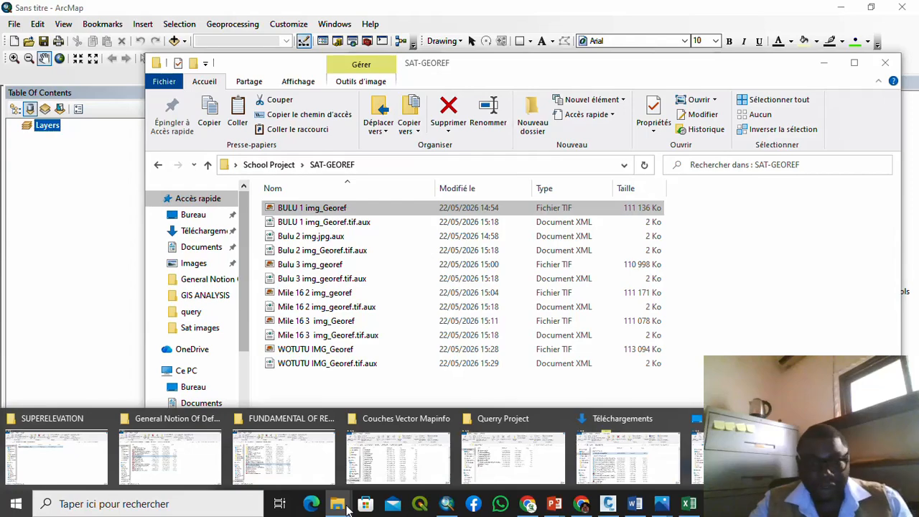
Step: Browse the MapInfo vector files in the Couches Vector Mapinfo folder, then minimize its window
left_click(405, 459)
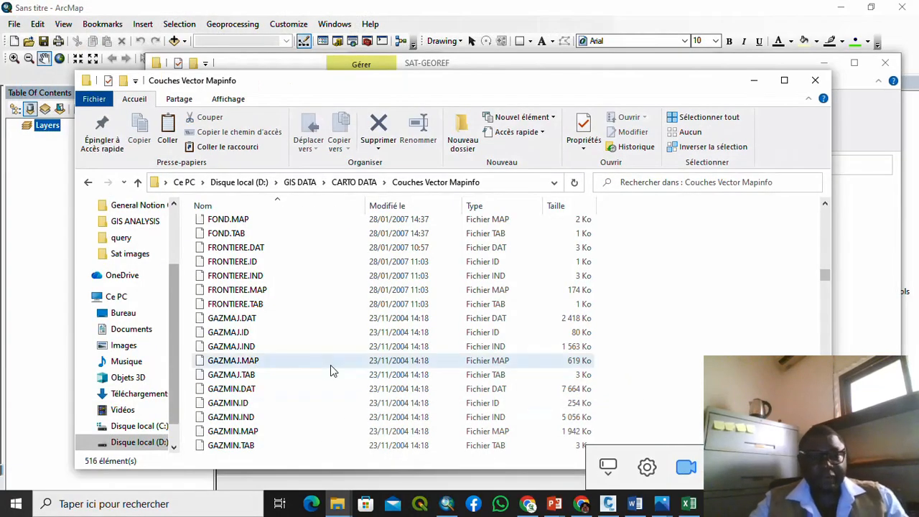
scroll(331, 364, "up", 12)
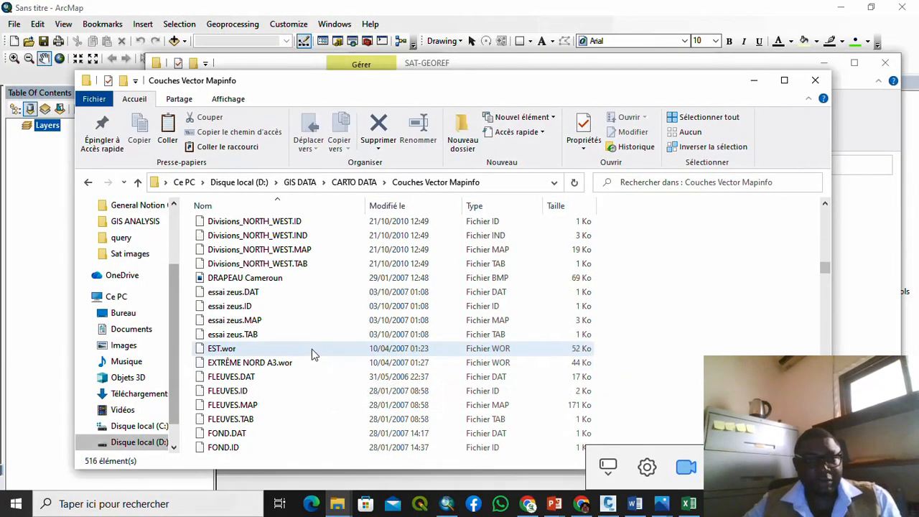
scroll(311, 348, "up", 8)
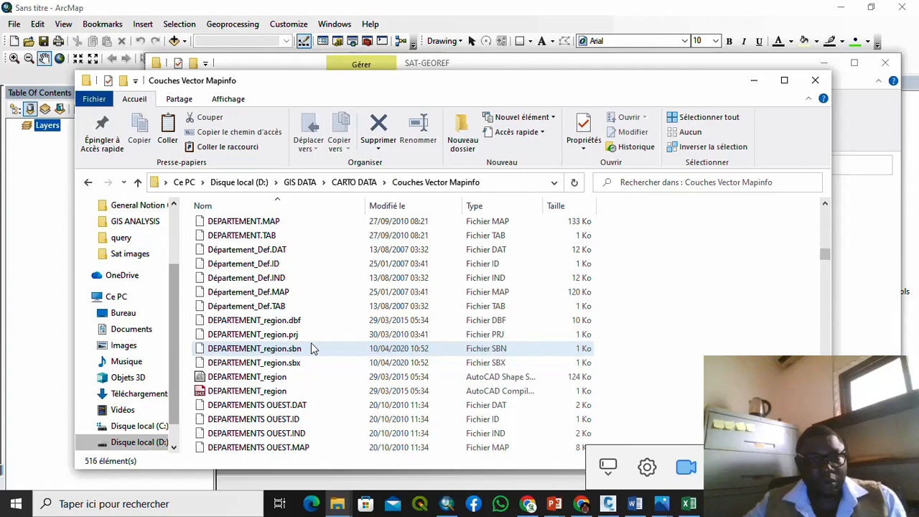
scroll(311, 349, "up", 12)
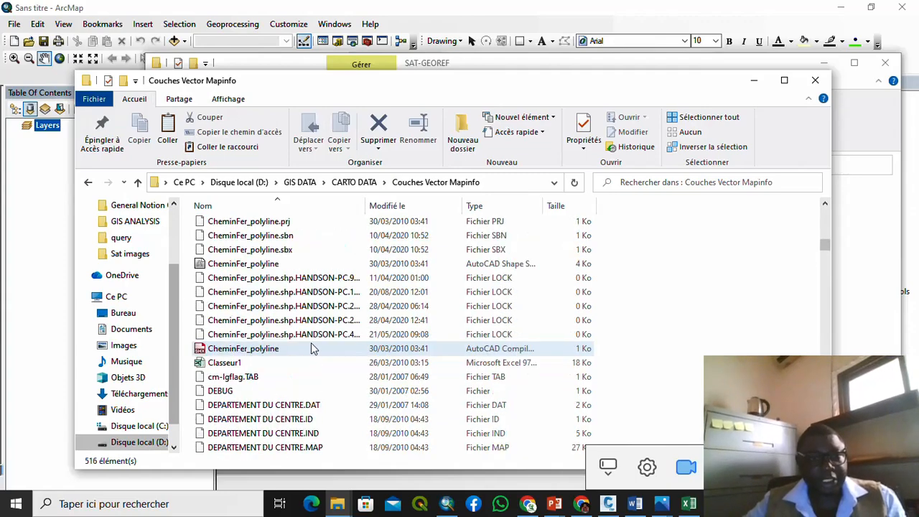
scroll(310, 348, "up", 8)
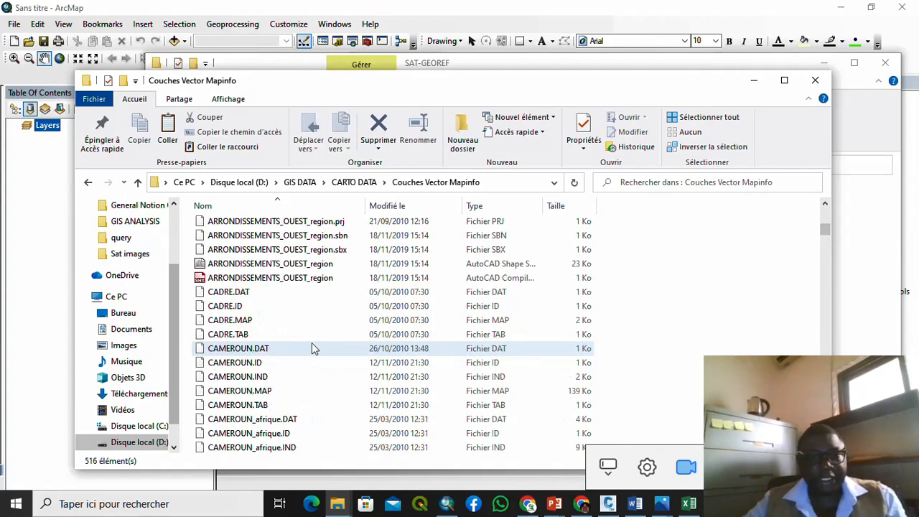
scroll(311, 348, "up", 4)
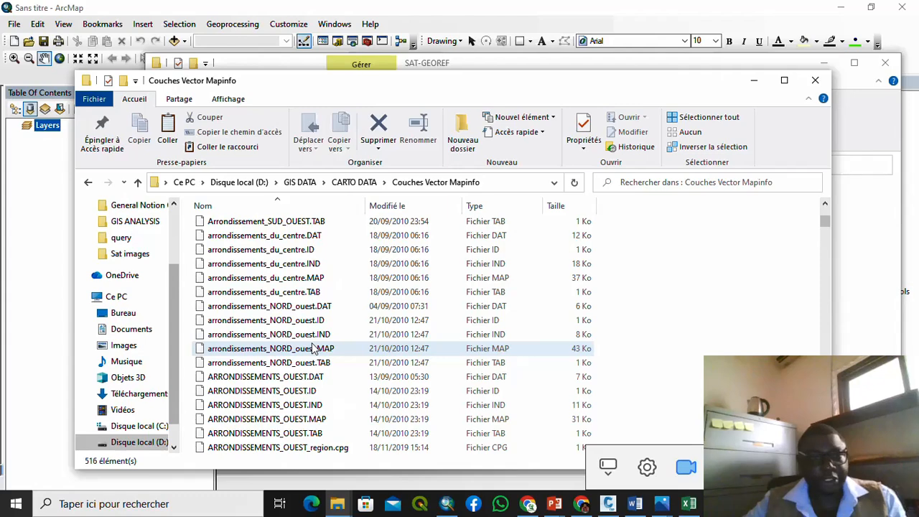
scroll(312, 347, "up", 5)
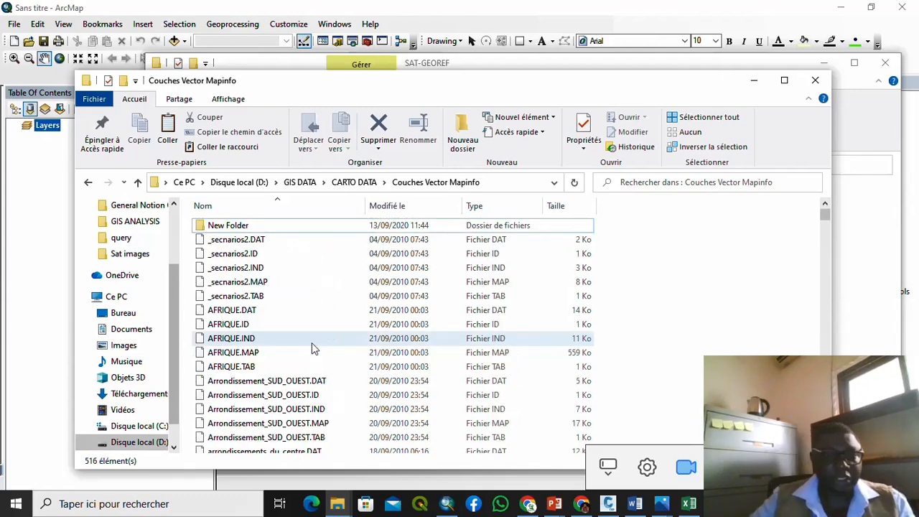
scroll(312, 342, "down", 1)
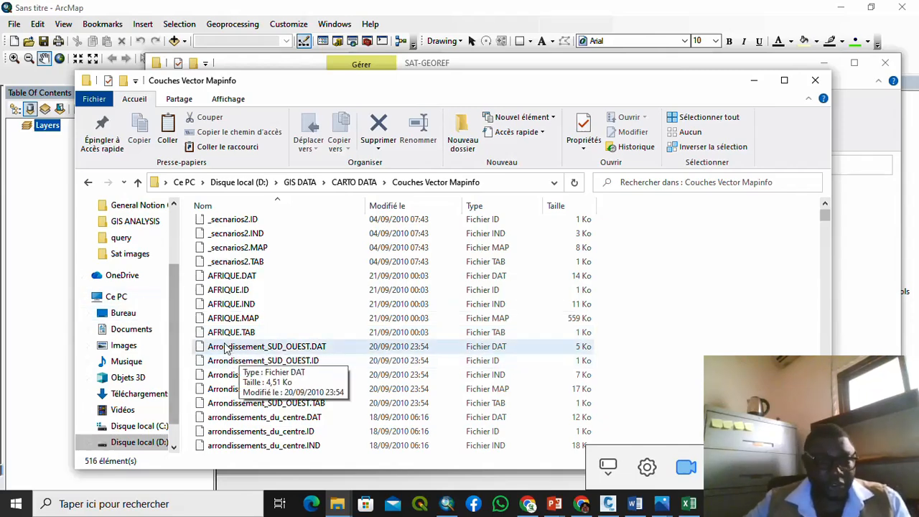
scroll(226, 348, "down", 12)
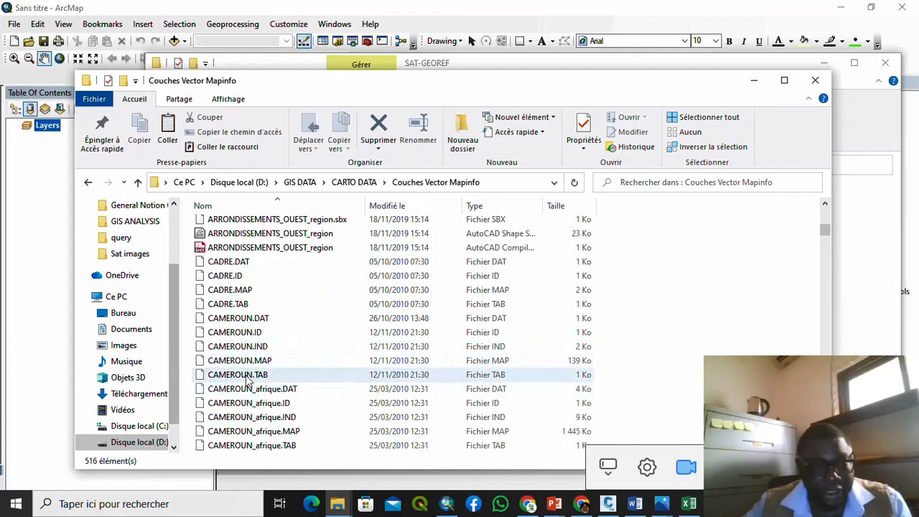
scroll(241, 363, "down", 3)
scroll(258, 384, "down", 6)
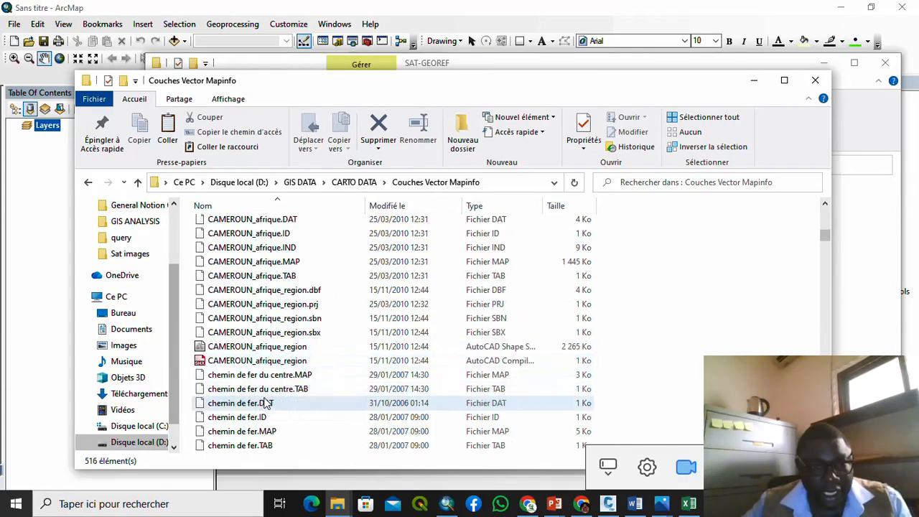
scroll(275, 402, "down", 8)
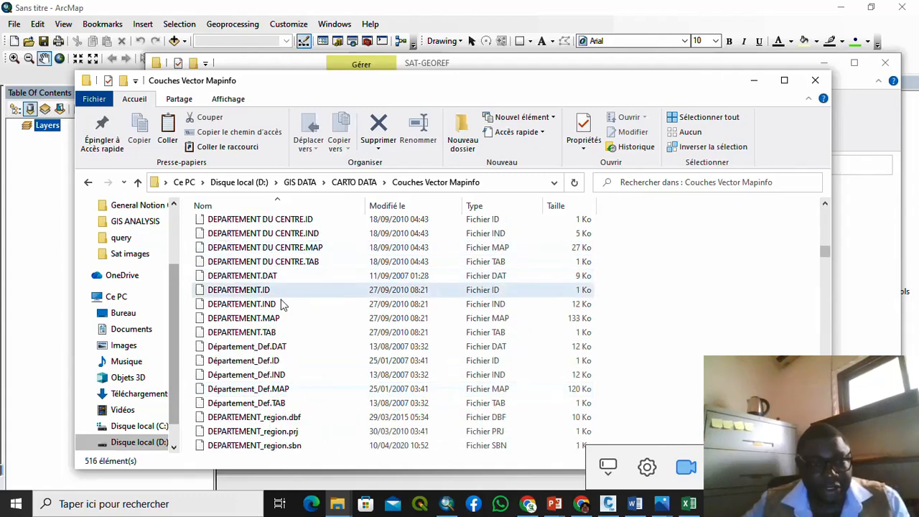
scroll(273, 308, "down", 3)
scroll(279, 321, "down", 9)
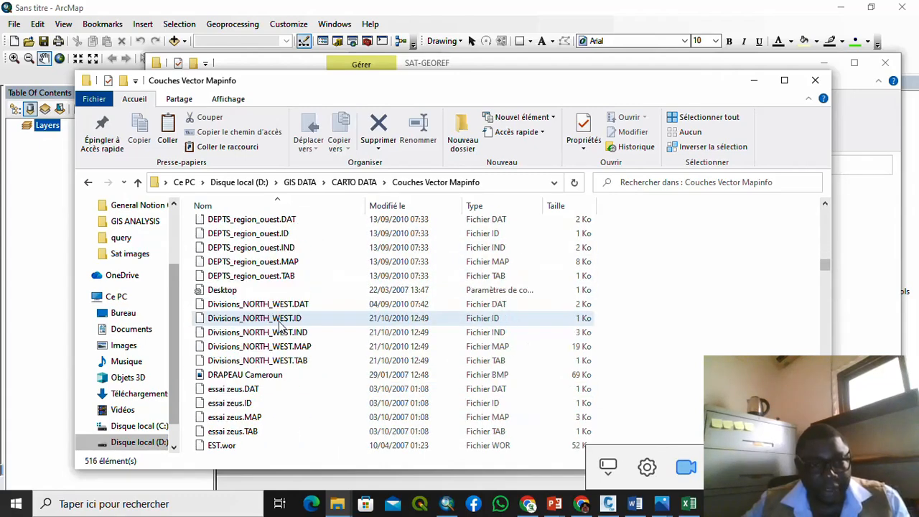
left_click(754, 80)
Step: Add Cameroun.shp from D:\GIS DATA\CARTO DATA\BD ATLAS 2013 Shp2 to the ArcMap map
left_click(824, 64)
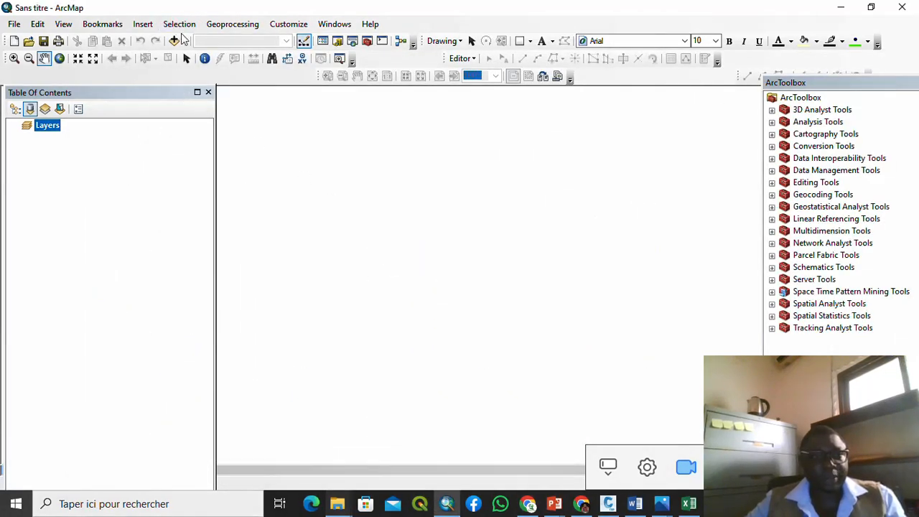
left_click(184, 42)
left_click(204, 56)
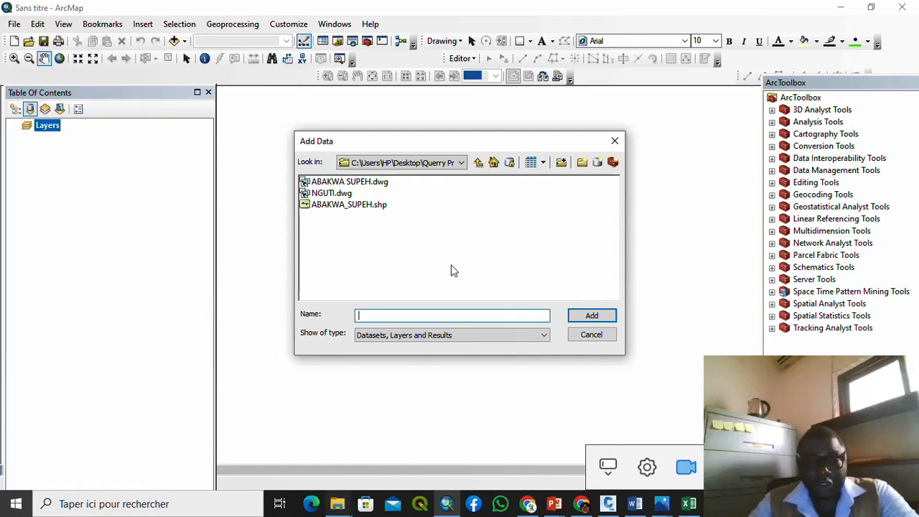
left_click(461, 163)
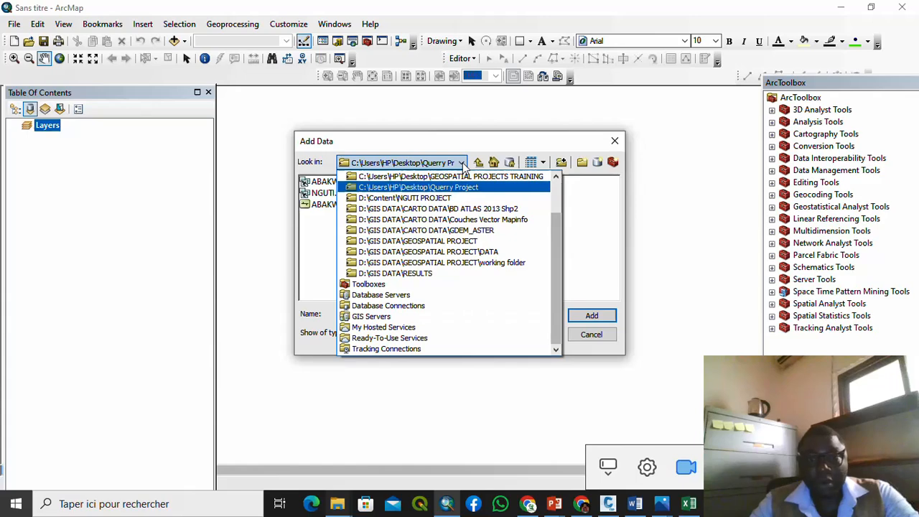
left_click(472, 211)
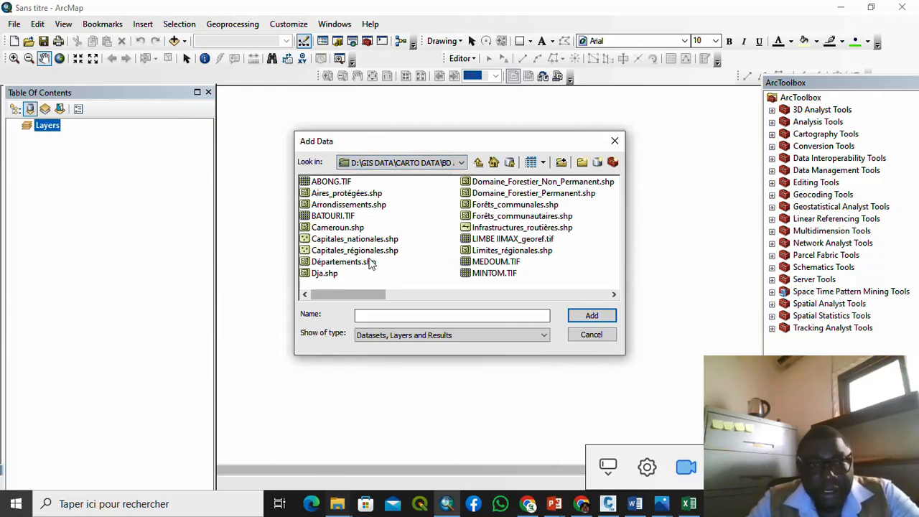
left_click(355, 229)
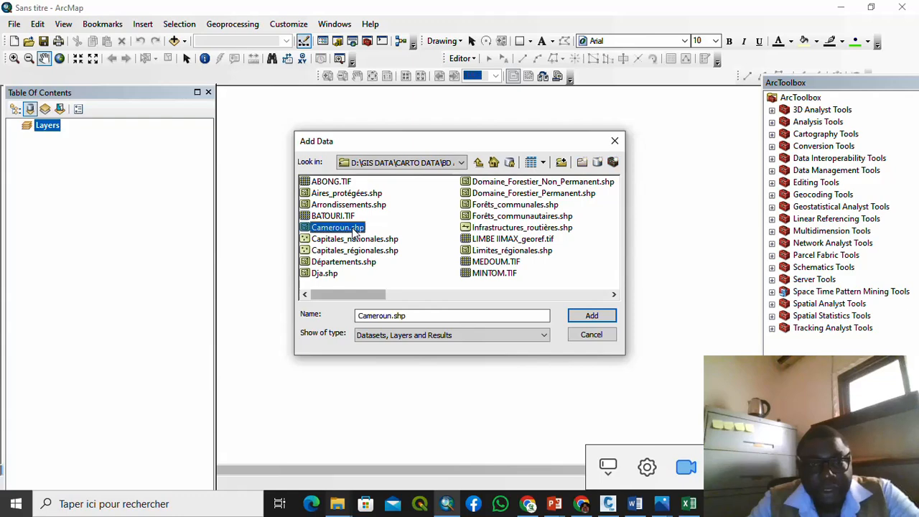
left_click(592, 316)
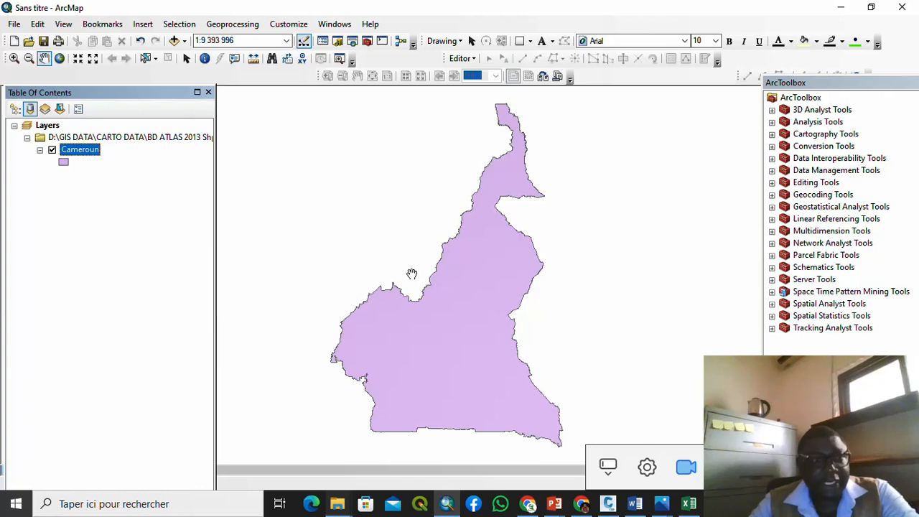
left_click(185, 40)
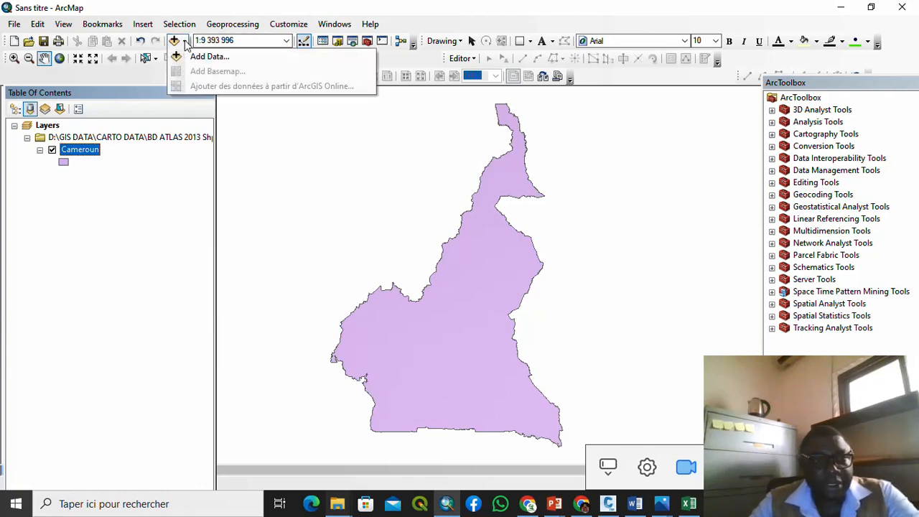
Step: Add Limites_régionales.shp above Cameroun and pan the map upward
left_click(194, 58)
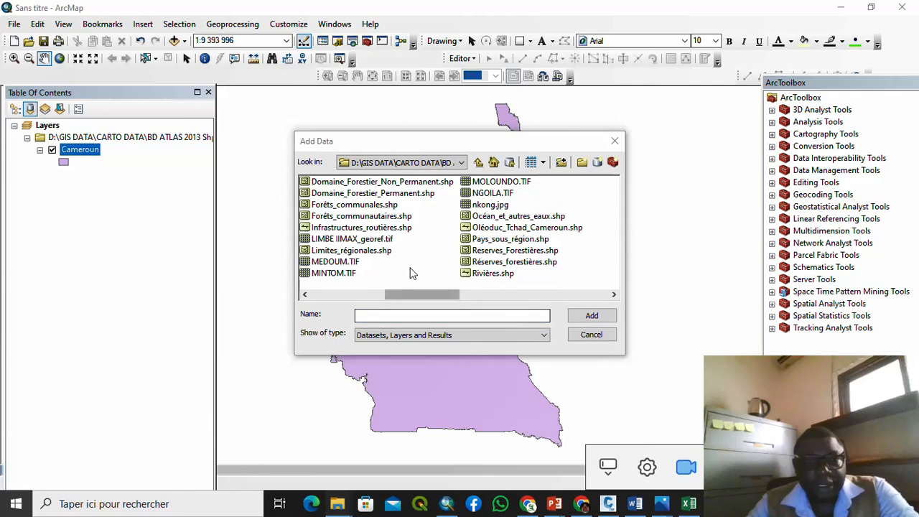
left_click(359, 253)
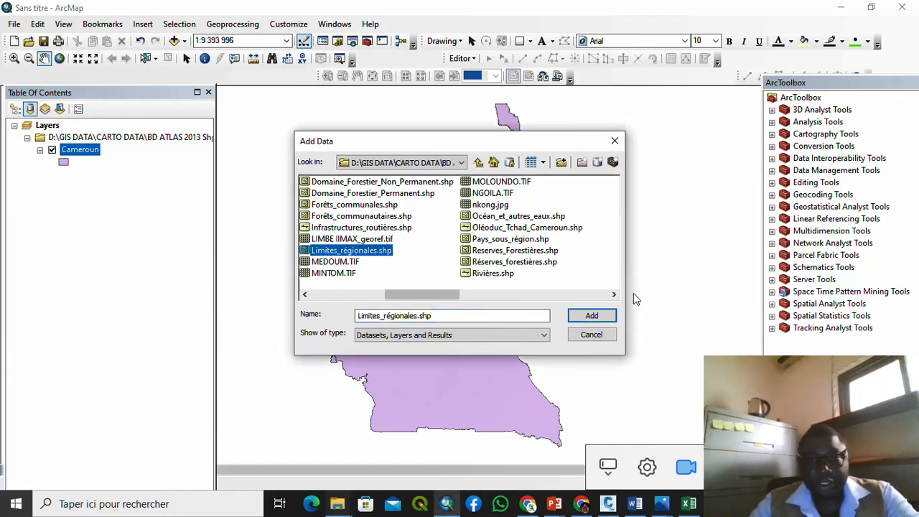
left_click(591, 316)
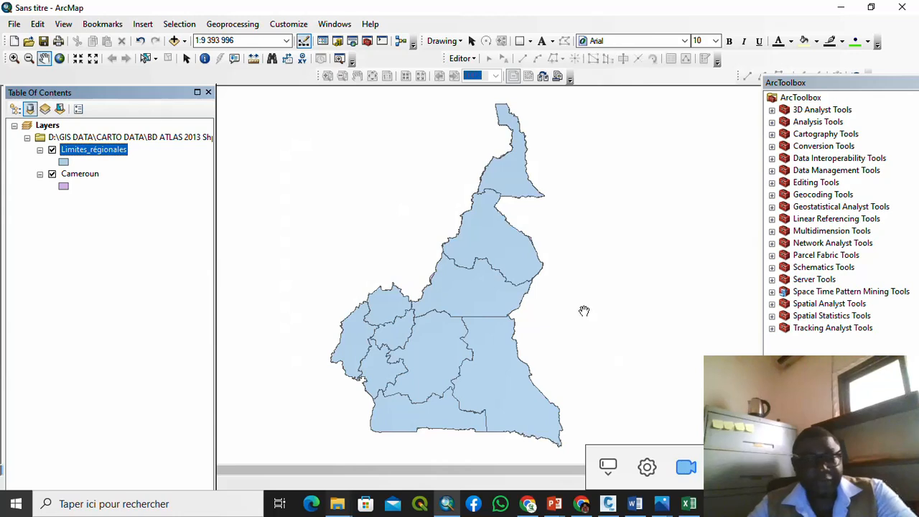
left_click_drag(469, 370, 470, 307)
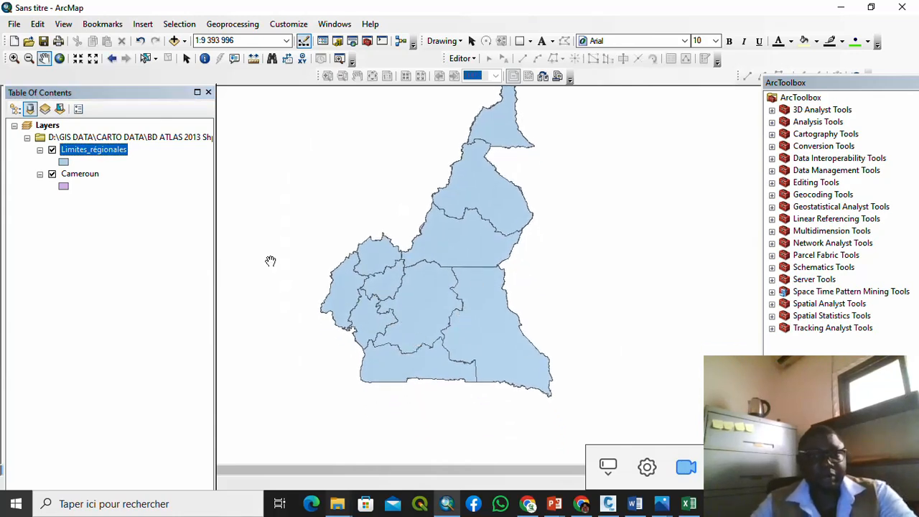
Step: Check the Limites_régionales symbol settings without changes and select that layer
double_click(63, 162)
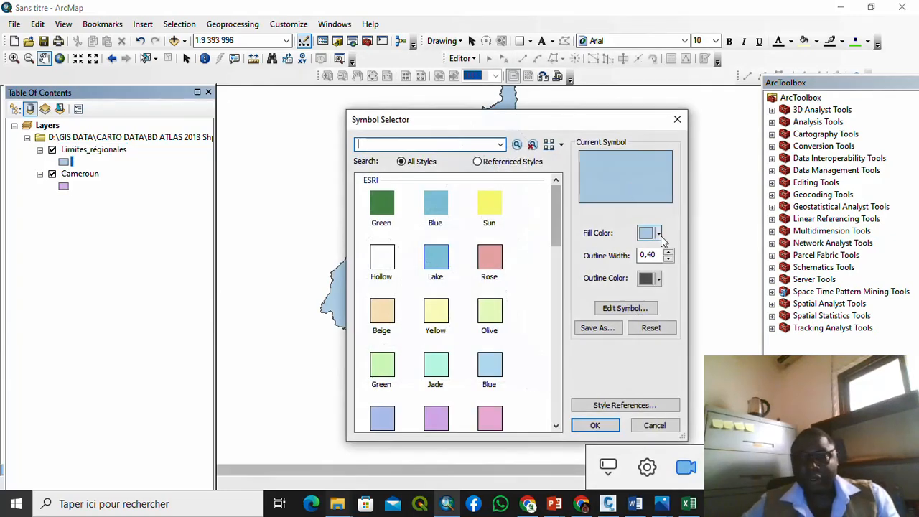
left_click(677, 120)
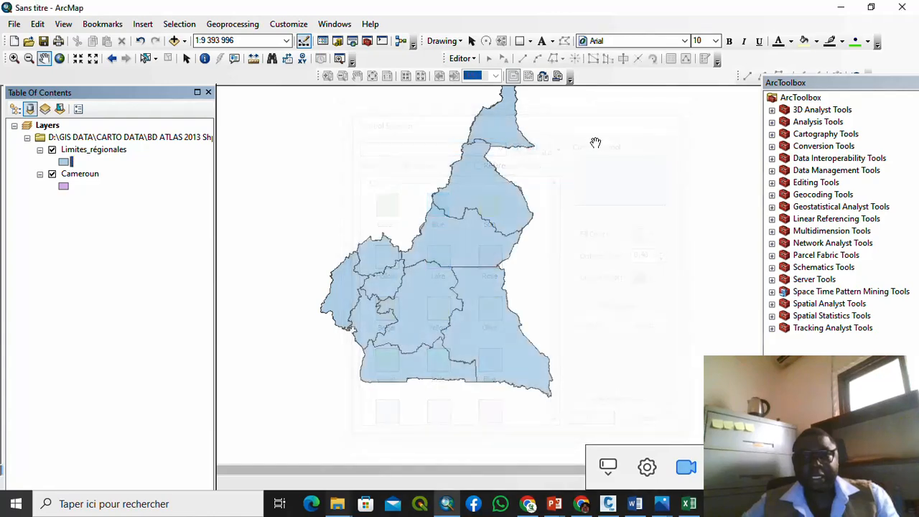
scroll(350, 293, "down", 3)
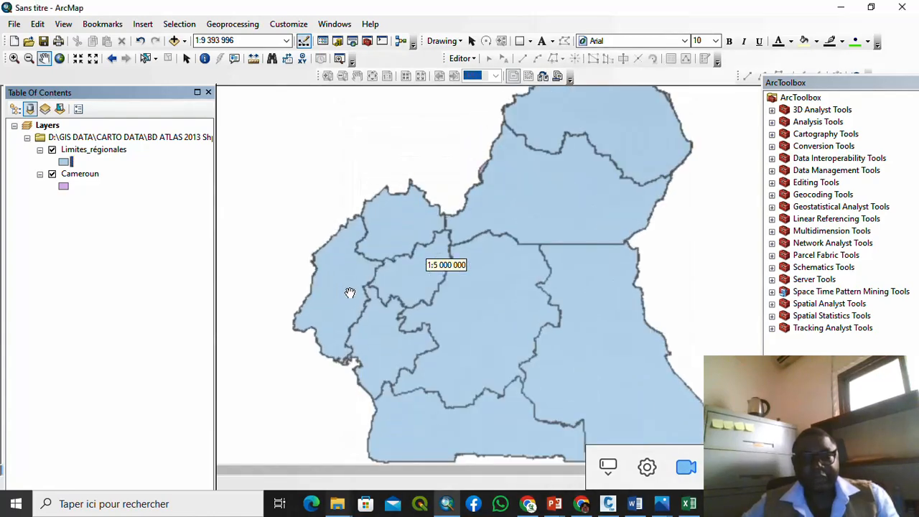
left_click(80, 152)
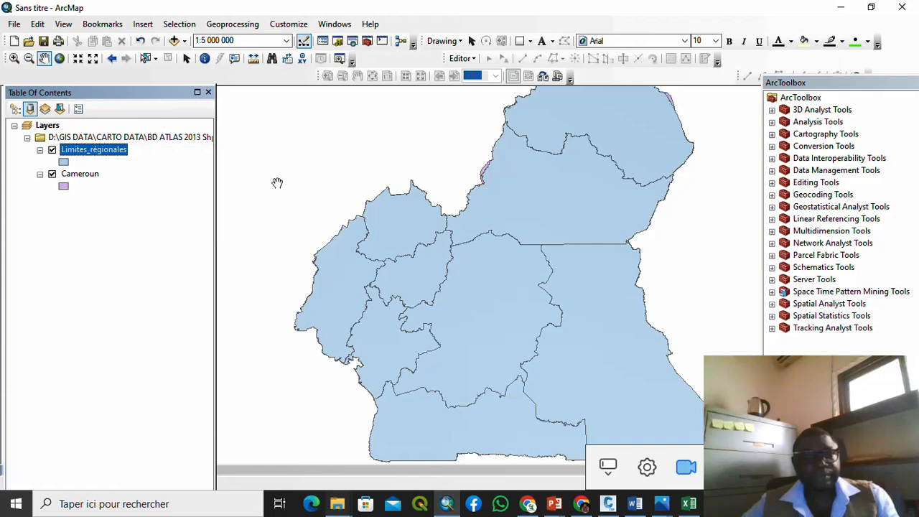
Step: Give Cameroun no fill and a black outline of width 2
left_click(64, 187)
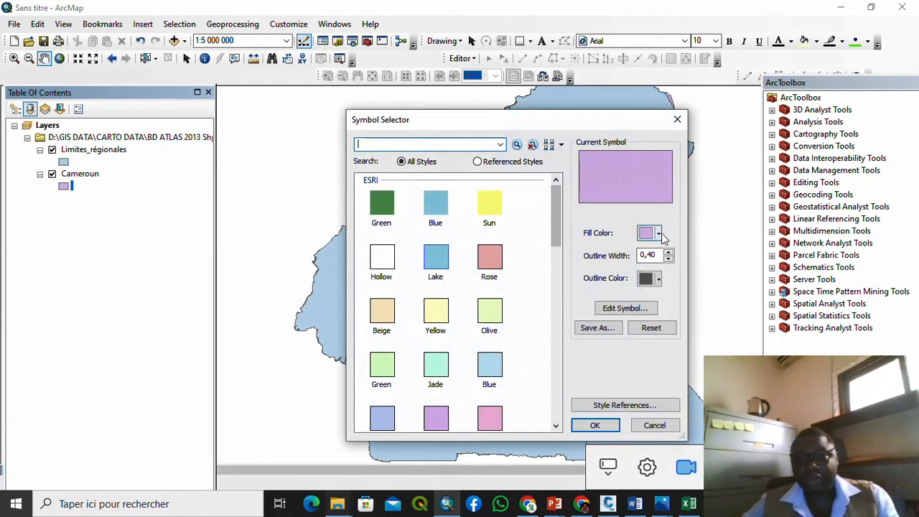
left_click(660, 235)
left_click(651, 250)
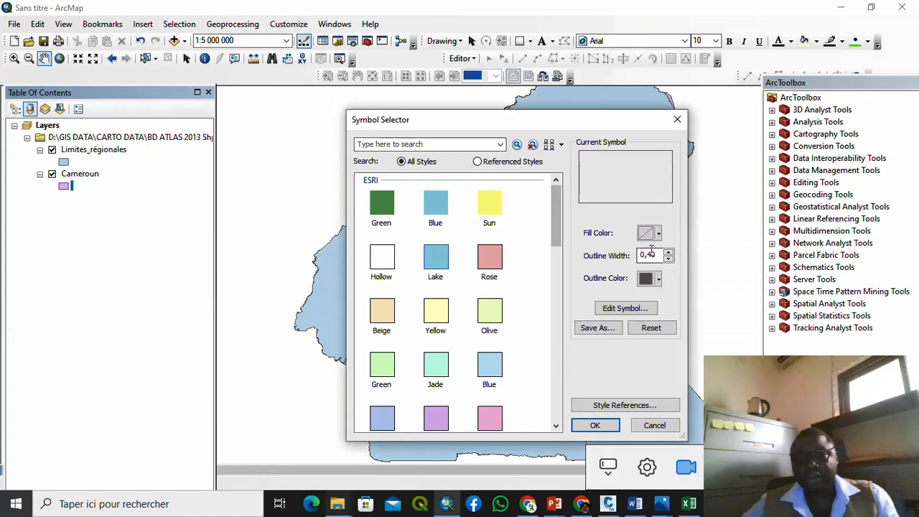
left_click(659, 279)
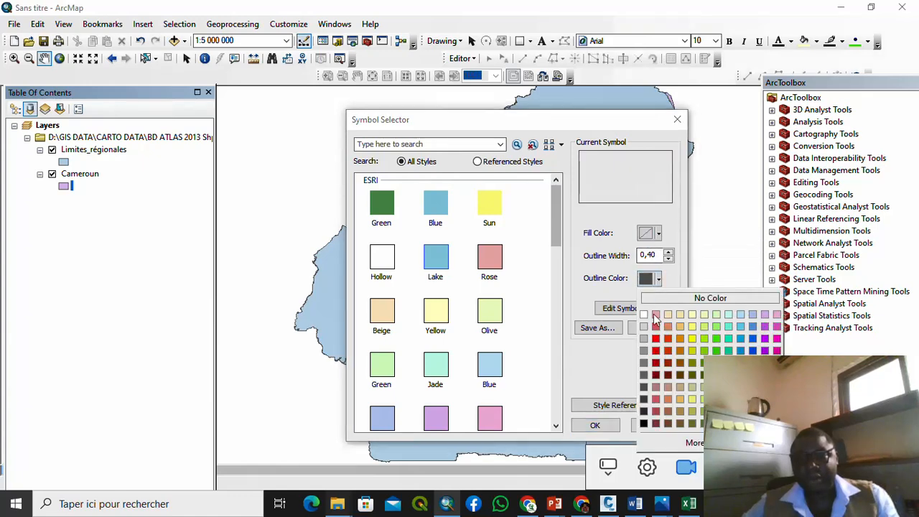
left_click(643, 423)
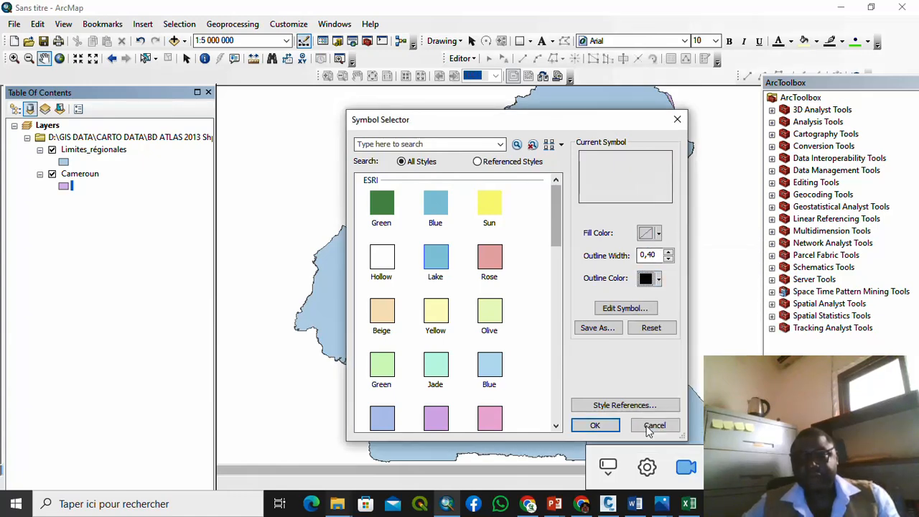
left_click(668, 252)
left_click(669, 253)
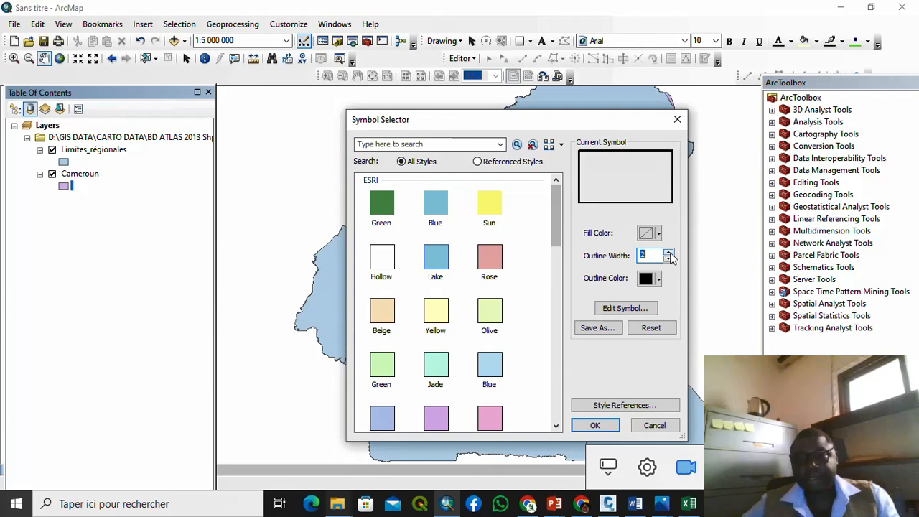
left_click(593, 427)
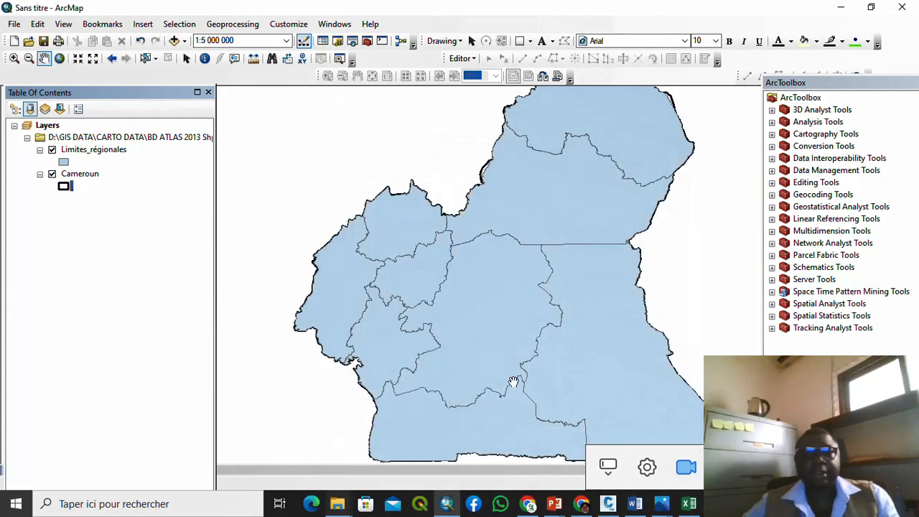
Step: Bring up the feature selection options from the toolbar
scroll(410, 330, "down", 2)
scroll(409, 330, "up", 2)
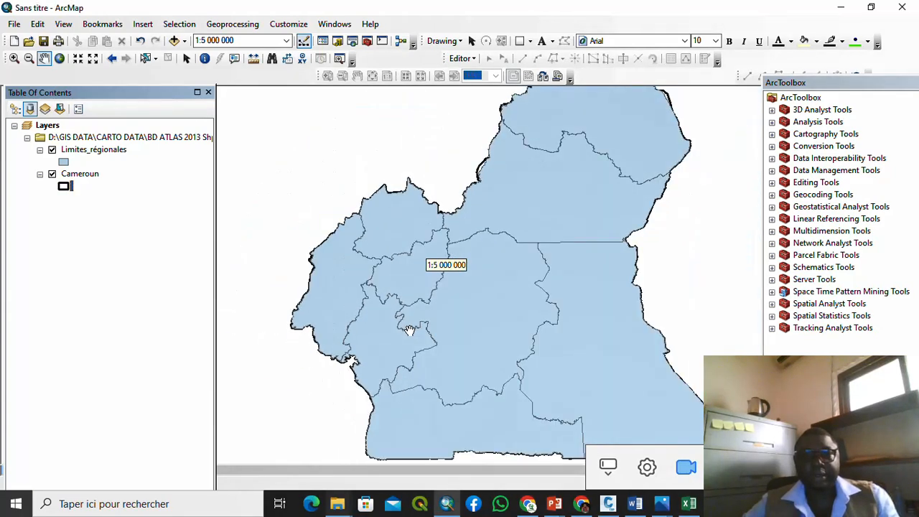
scroll(409, 330, "up", 2)
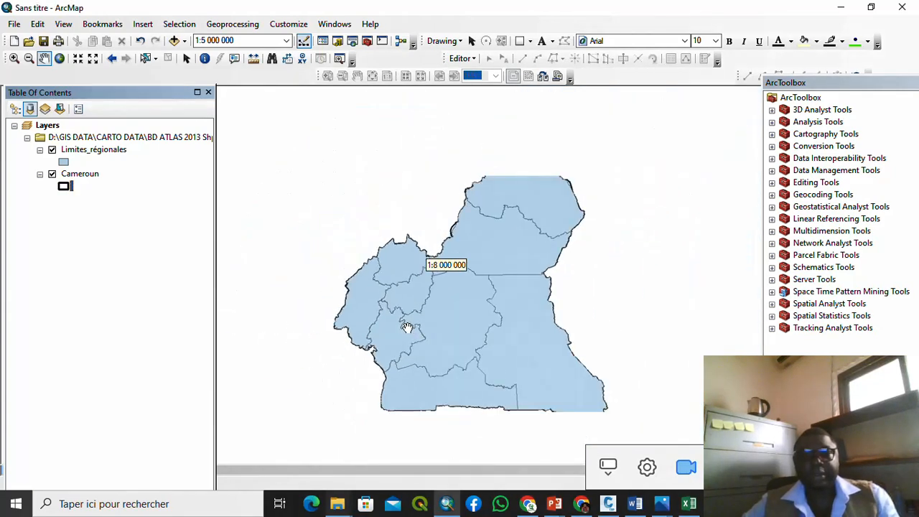
left_click(234, 25)
left_click(241, 24)
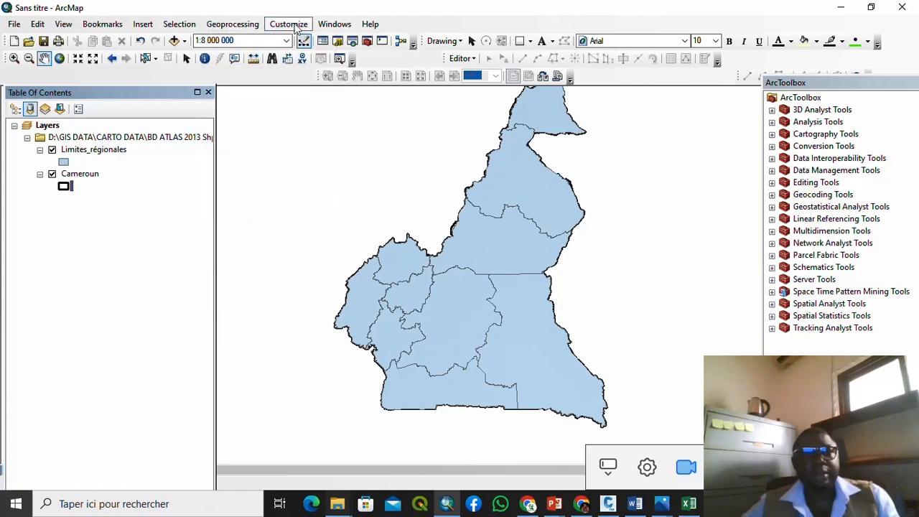
left_click(183, 30)
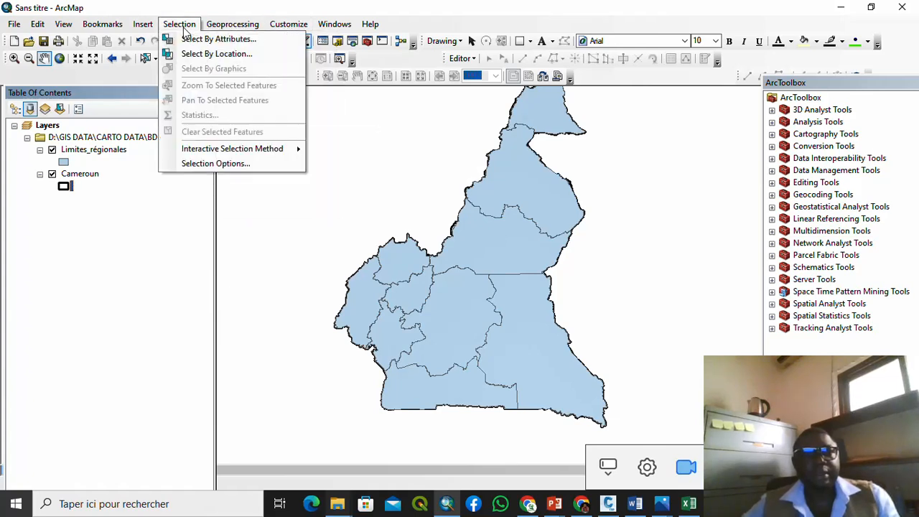
left_click(192, 41)
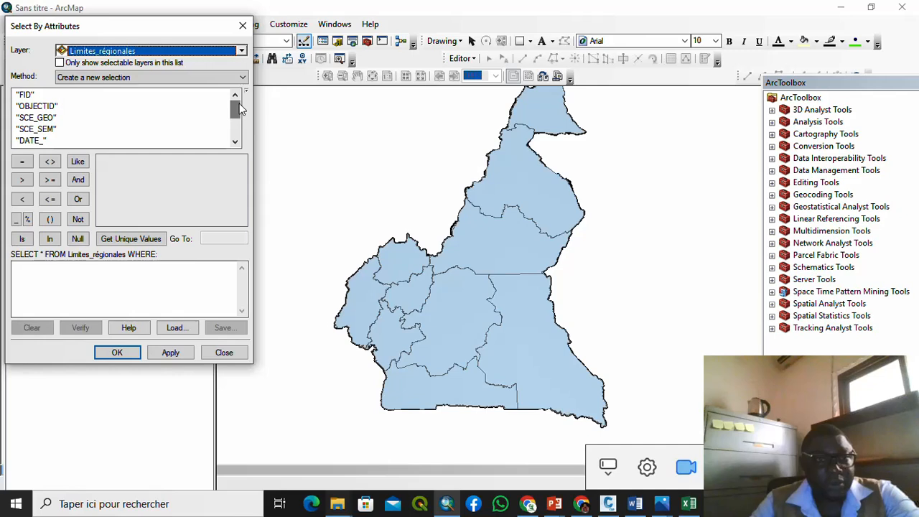
left_click_drag(238, 104, 238, 113)
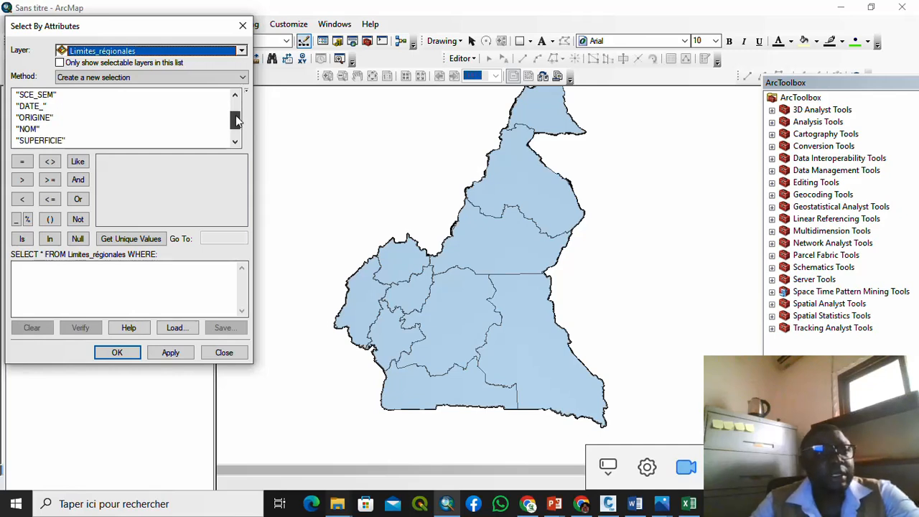
left_click_drag(237, 120, 237, 100)
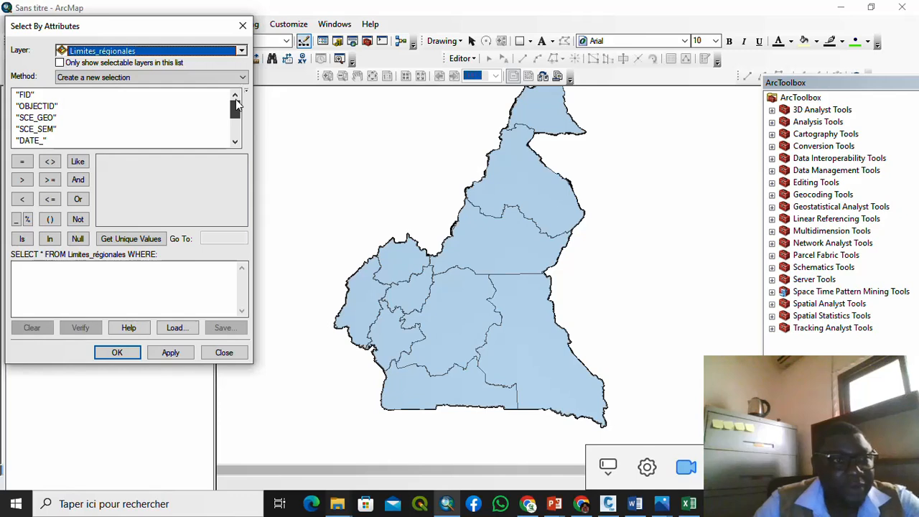
left_click_drag(236, 99, 236, 106)
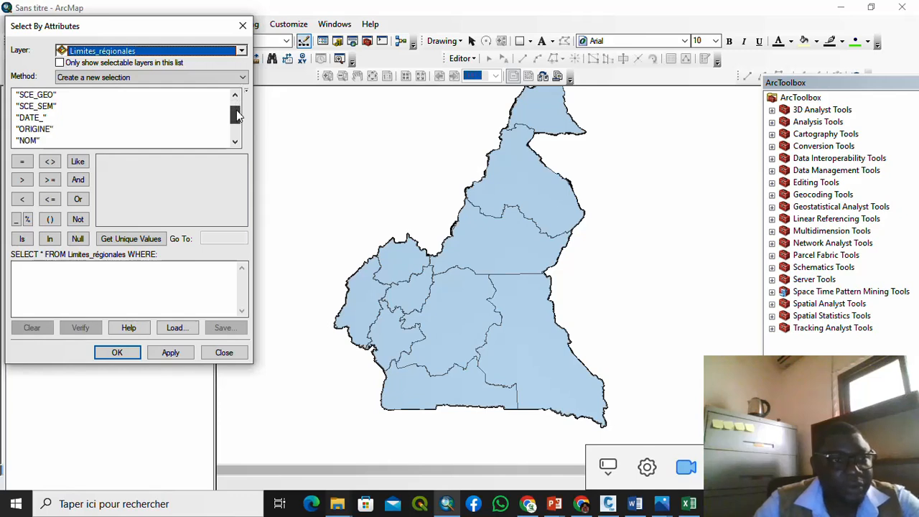
left_click(30, 140)
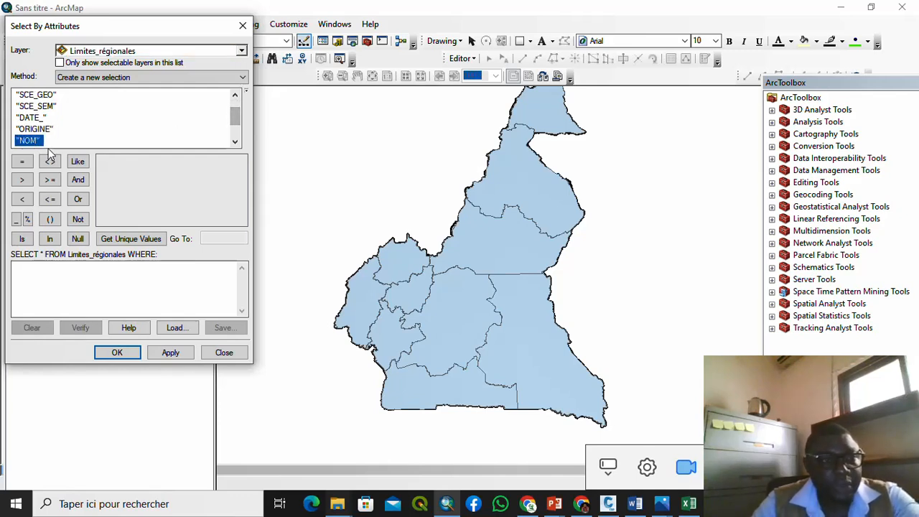
left_click(243, 25)
left_click(108, 150)
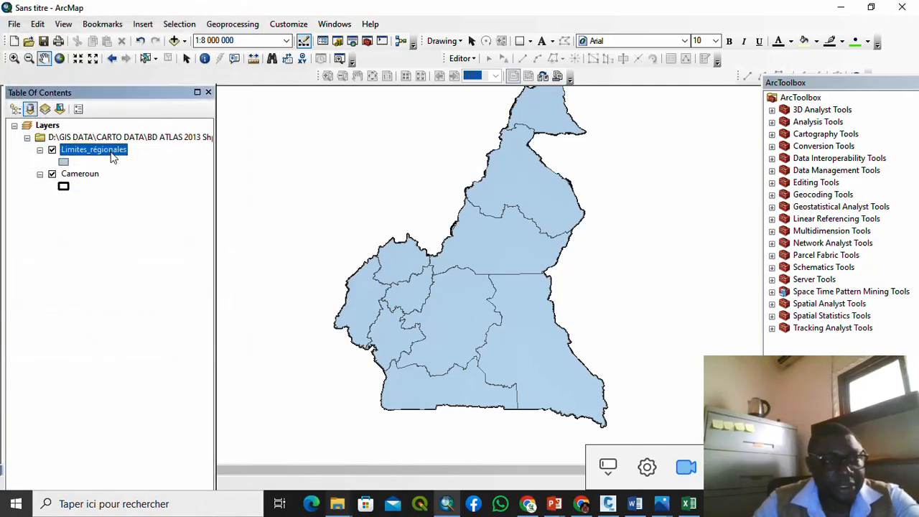
right_click(112, 157)
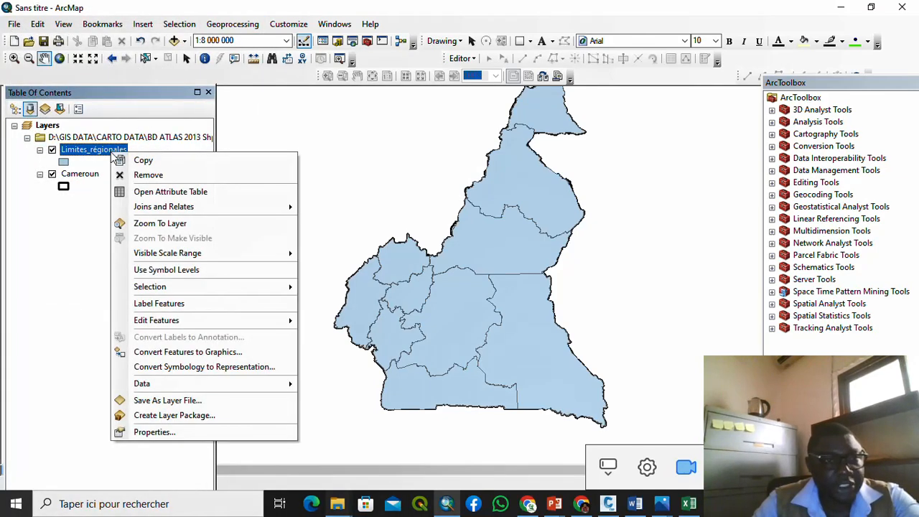
left_click(160, 192)
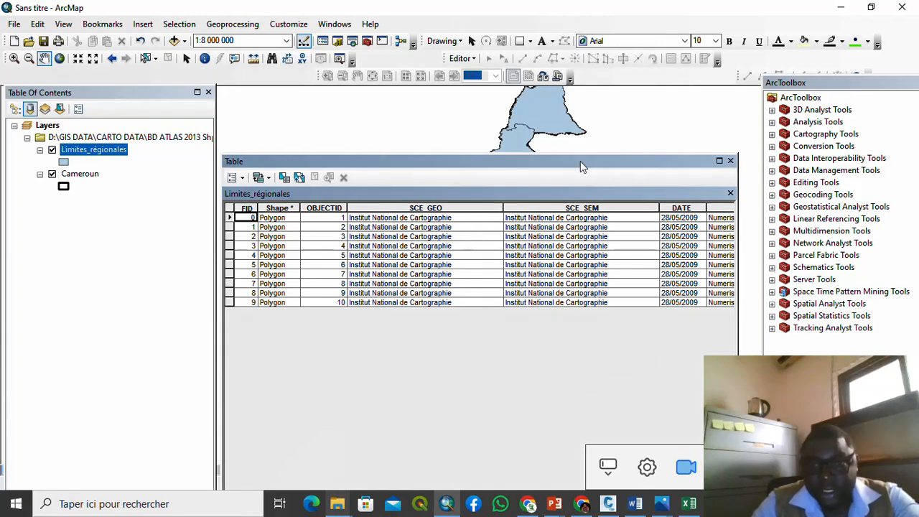
left_click_drag(580, 161, 548, 69)
left_click_drag(451, 436, 676, 408)
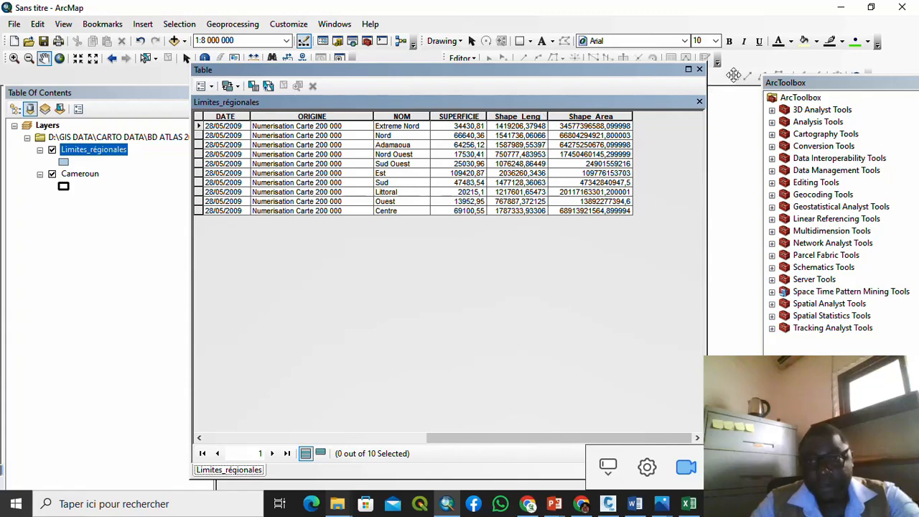
Step: Close the attribute table and start Select By Attributes, listing the NOM field's values
left_click(700, 70)
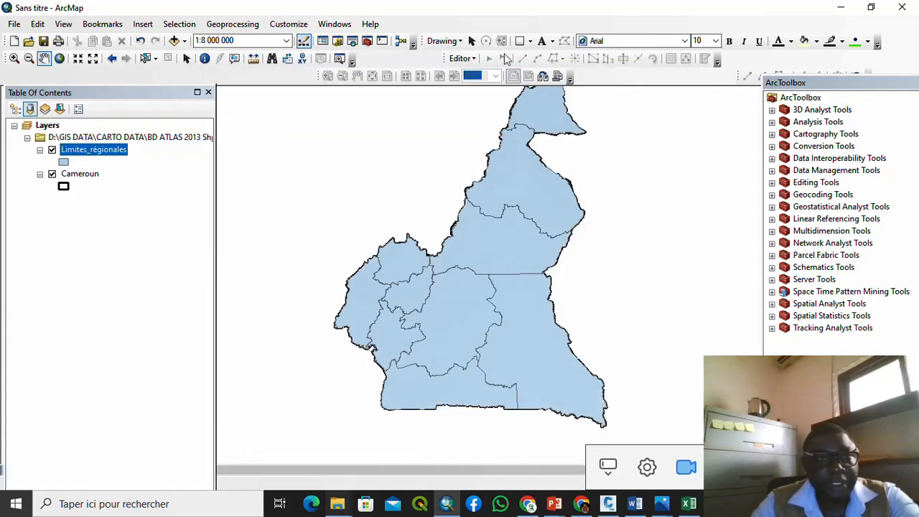
left_click(185, 24)
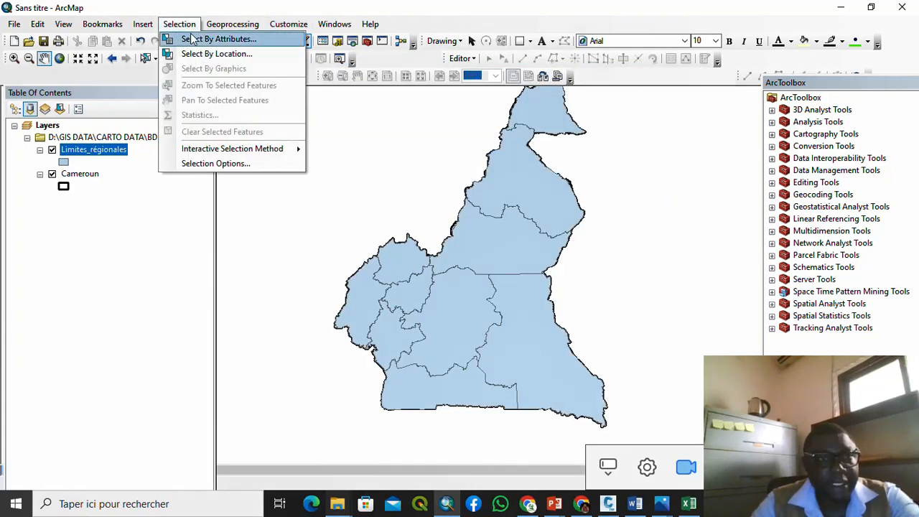
left_click(195, 40)
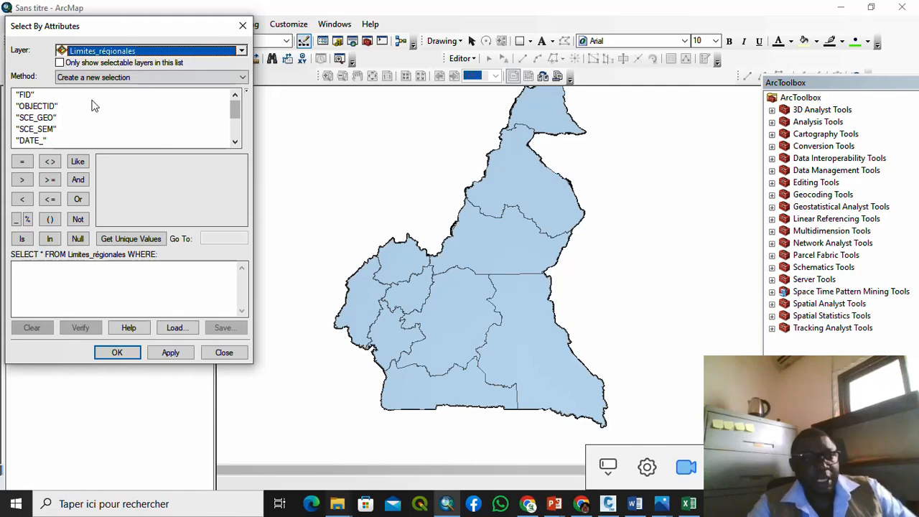
left_click(235, 142)
left_click(234, 143)
left_click(234, 142)
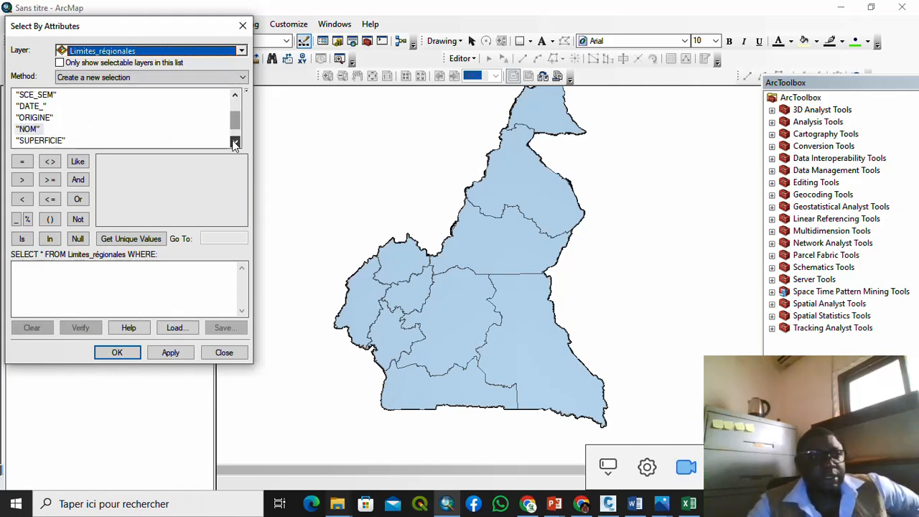
left_click(32, 130)
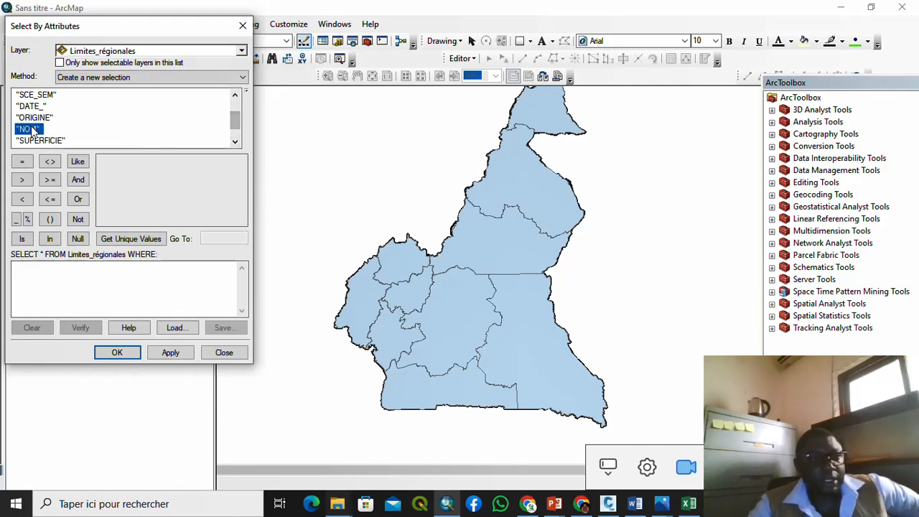
left_click(116, 240)
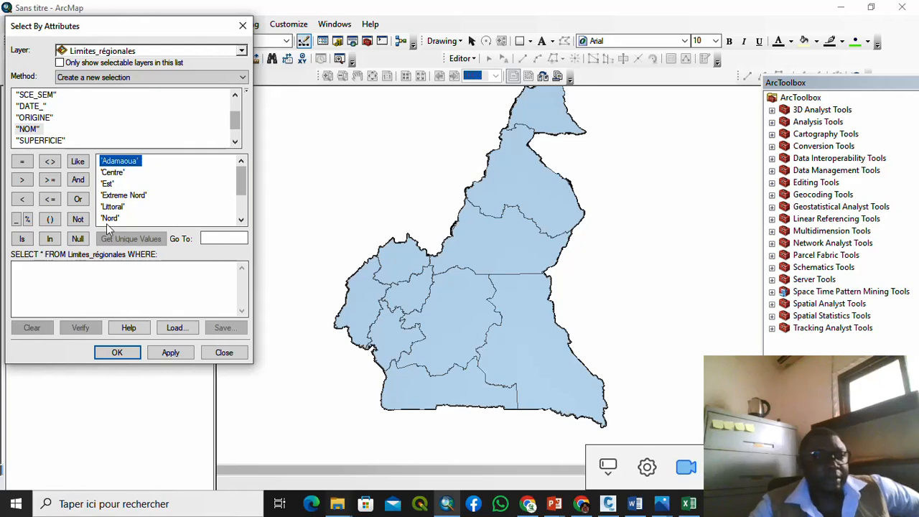
Step: Build and verify the query "NOM" = 'Sud Ouest', then apply the selection
double_click(33, 131)
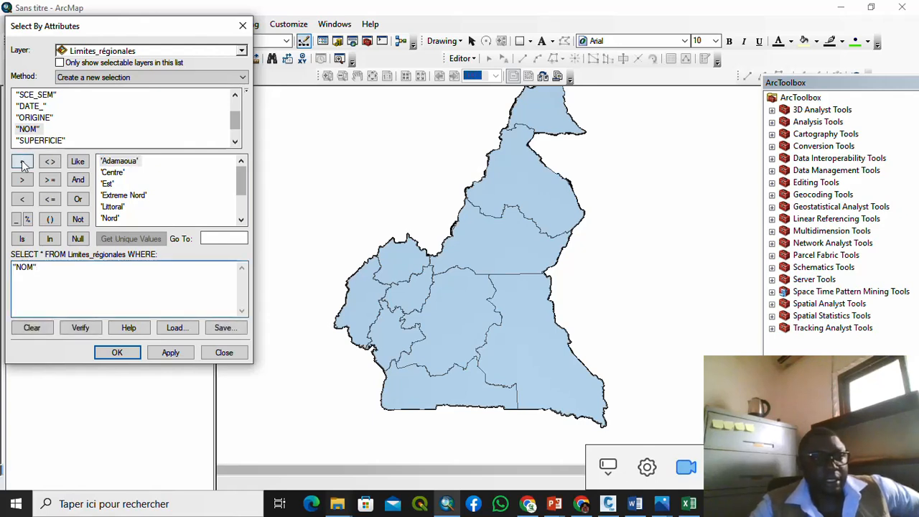
left_click(21, 160)
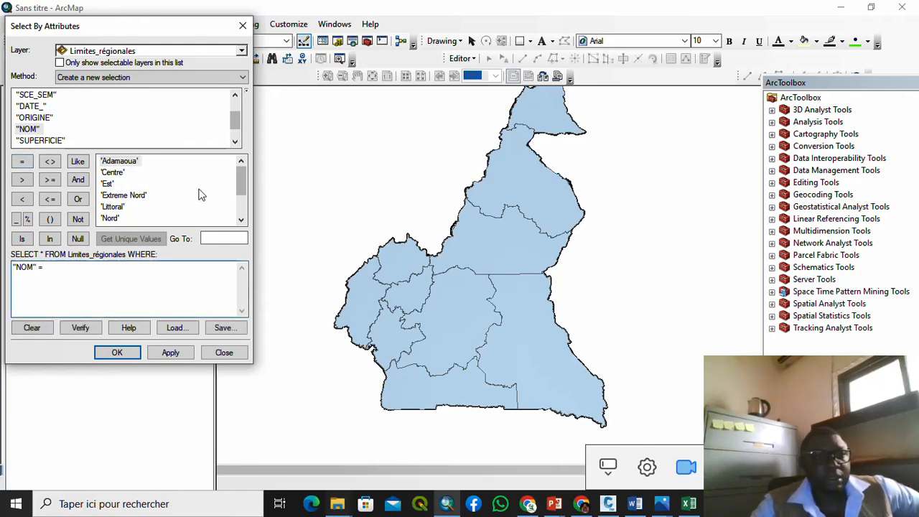
left_click(240, 219)
left_click(240, 219)
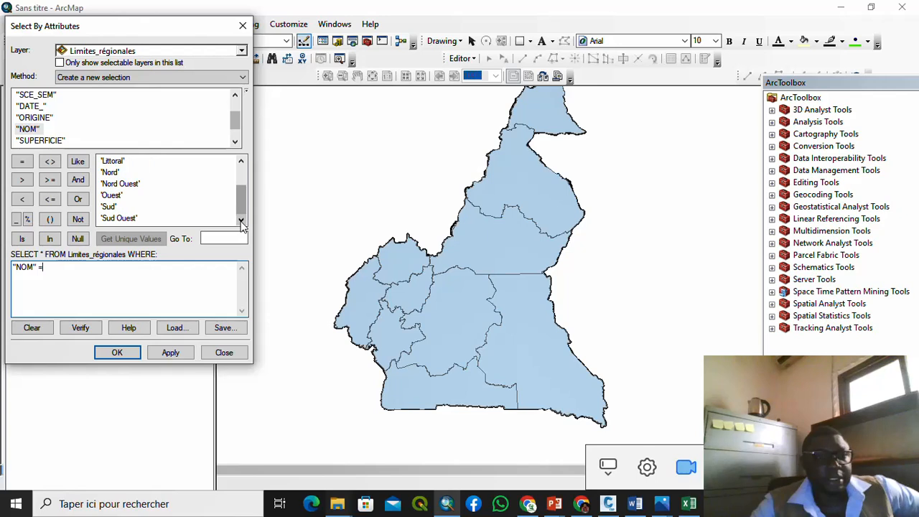
double_click(115, 218)
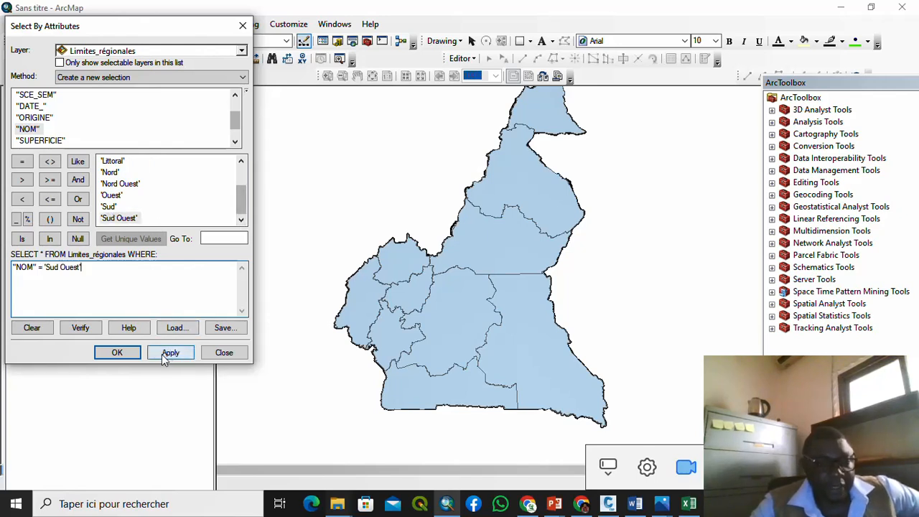
left_click(81, 328)
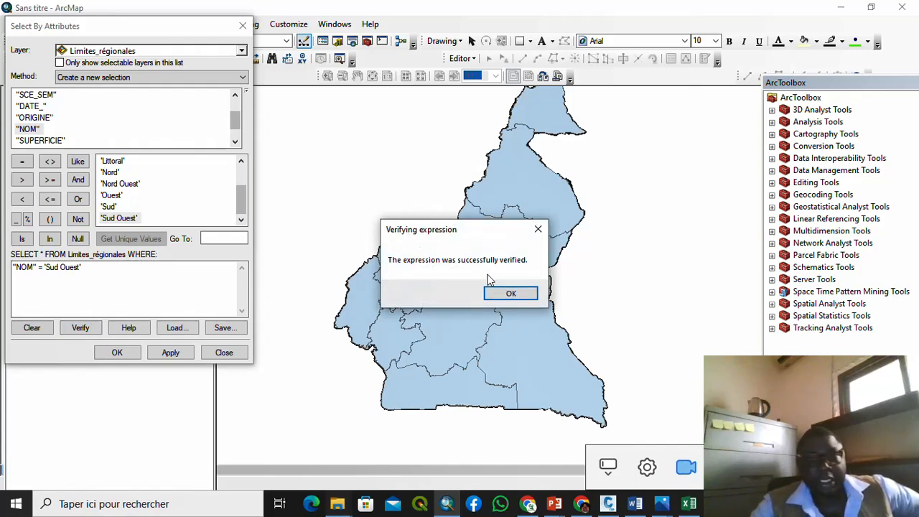
left_click(514, 294)
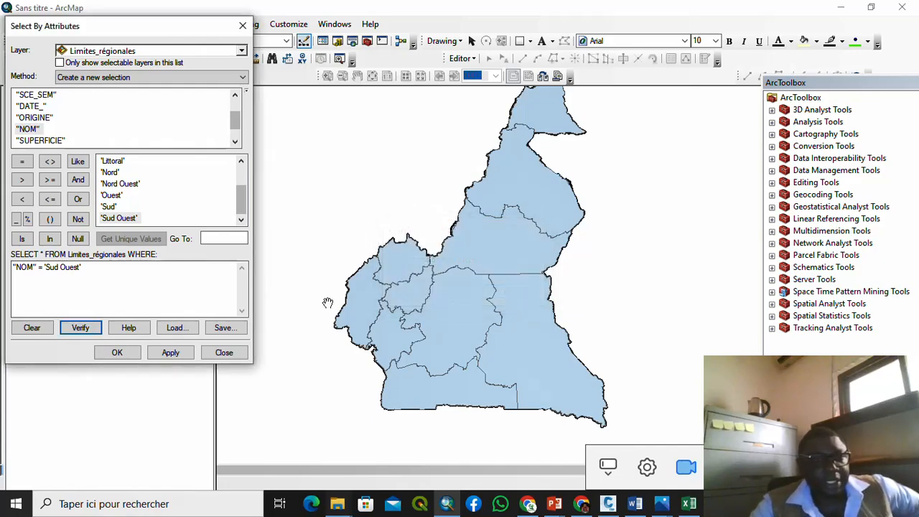
left_click(173, 351)
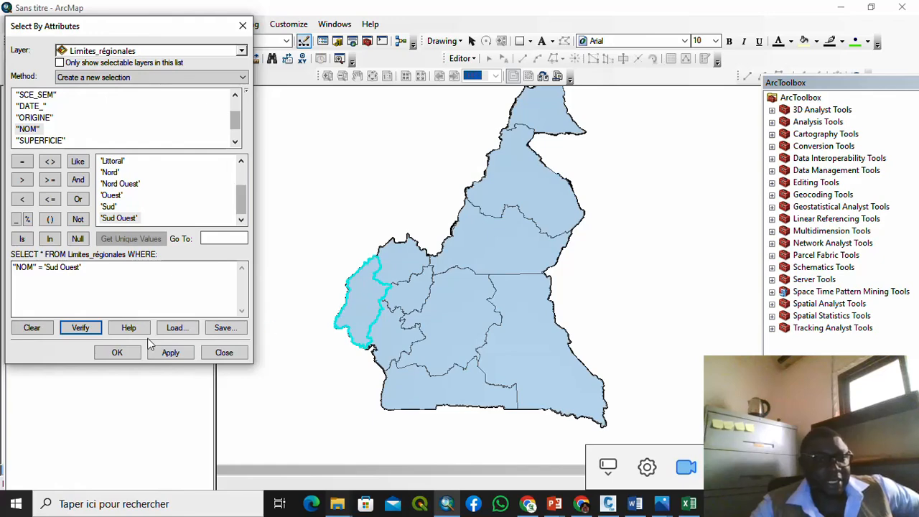
left_click(120, 352)
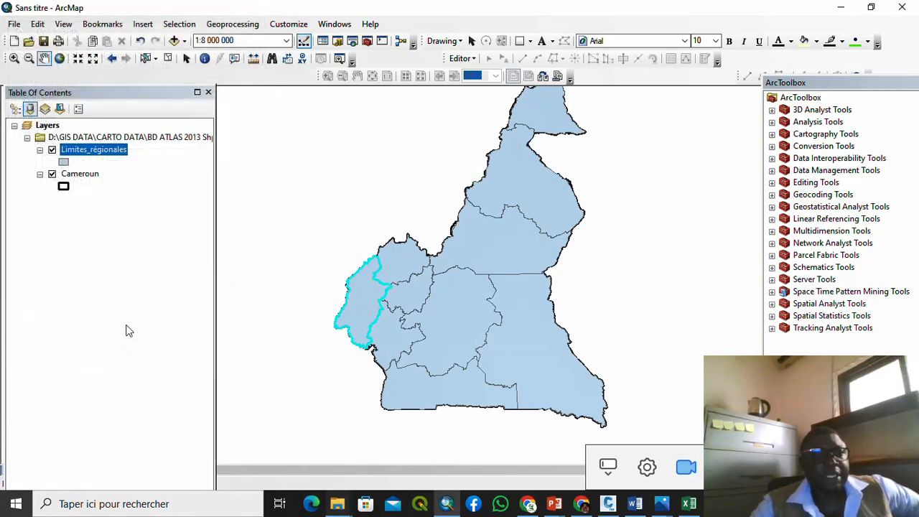
Step: Create a new layer from the selected Sud Ouest features of Limites_régionales
right_click(121, 154)
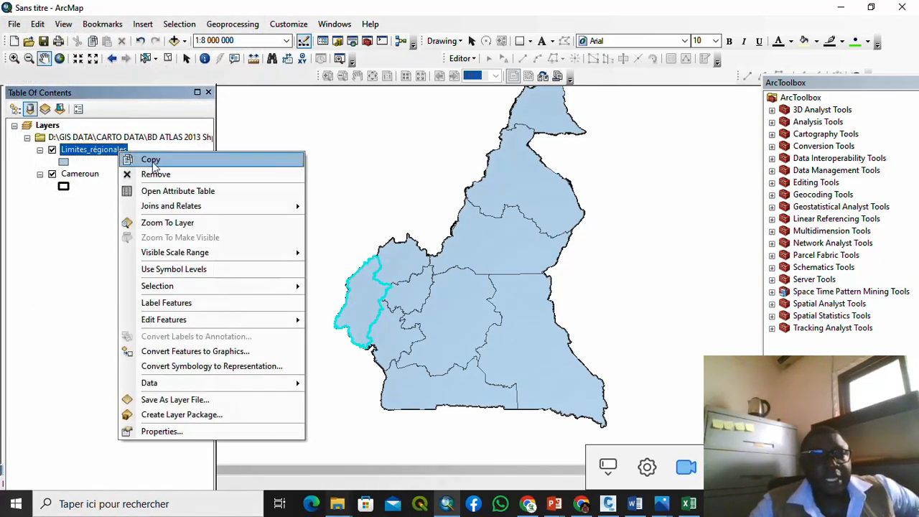
mouse_move(256, 287)
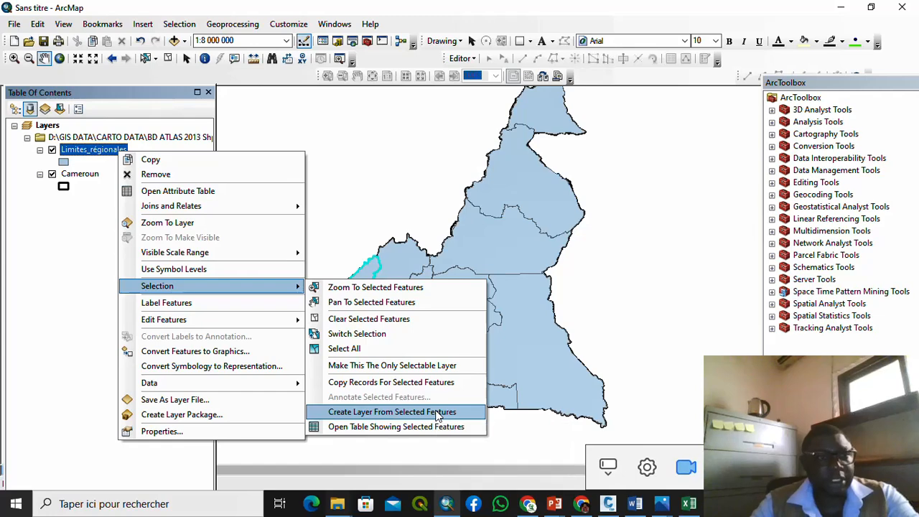
left_click(438, 415)
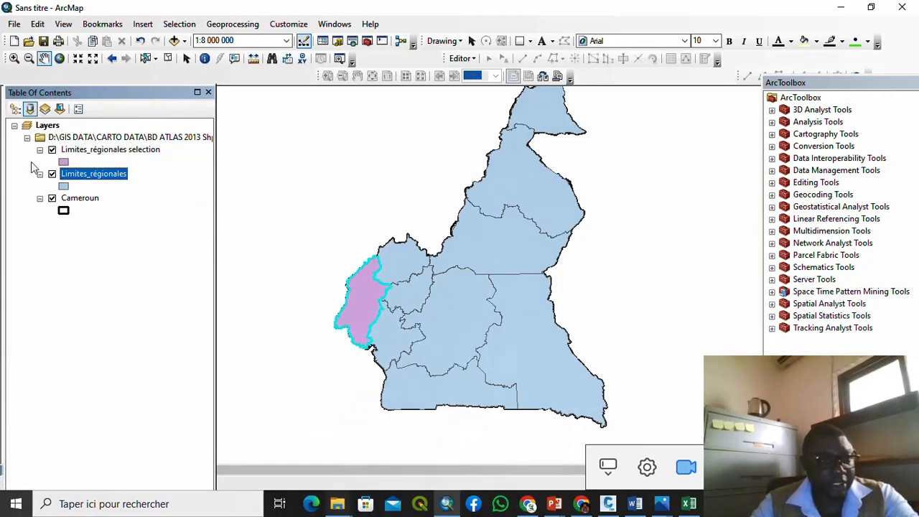
Step: Rename the new selection layer to 'South West Region'
left_click(92, 153)
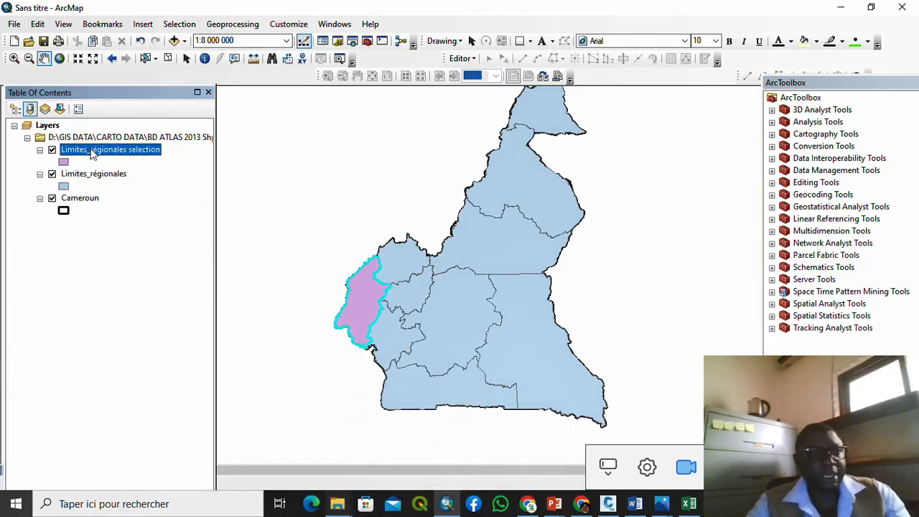
left_click(92, 153)
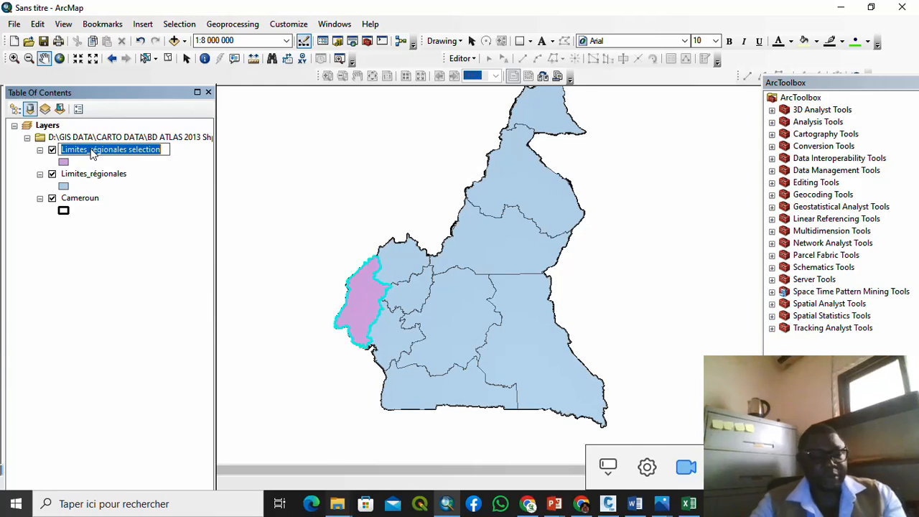
type("So")
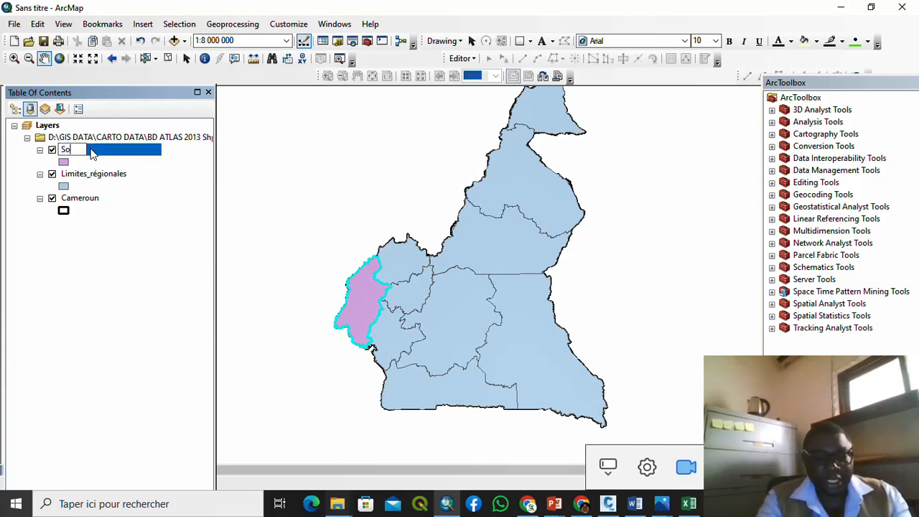
type("uth ")
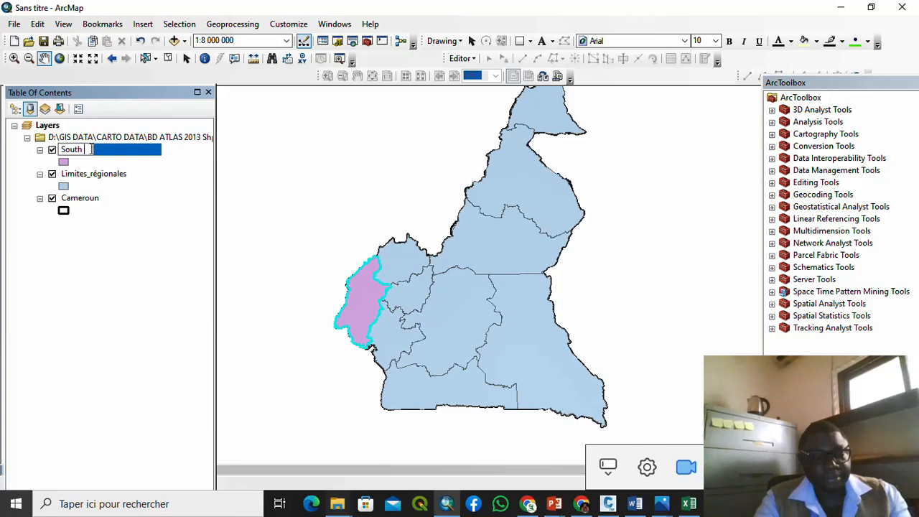
type("W")
key("BackSpace")
type("West Region")
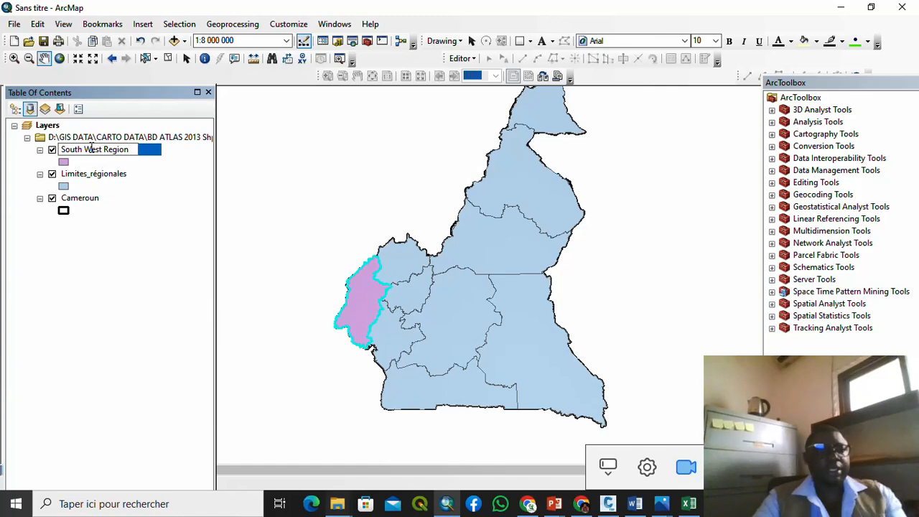
key("Return")
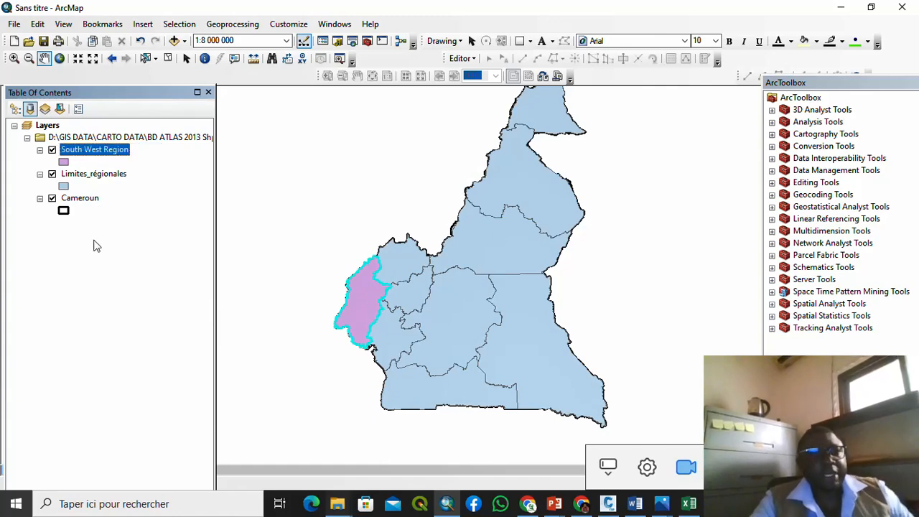
Step: Fill the Limites_régionales regions with a tan-orange colour
left_click(63, 187)
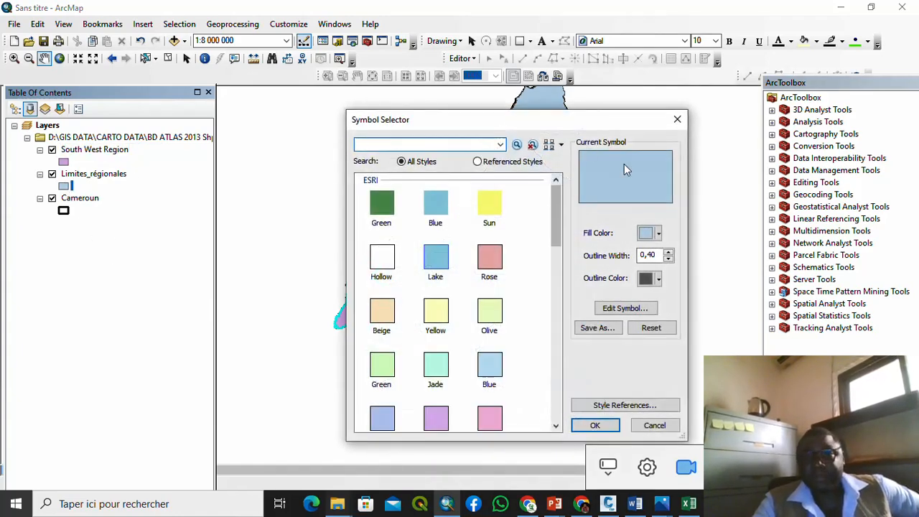
left_click(659, 234)
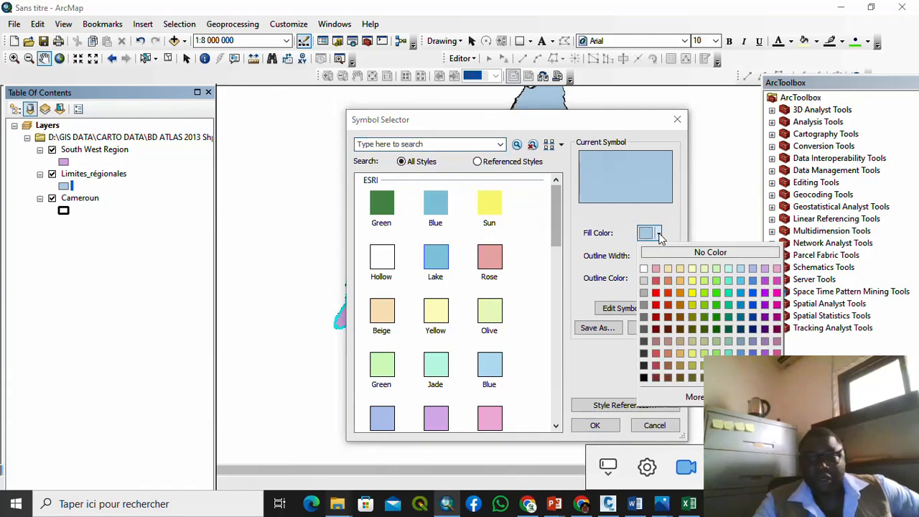
left_click(679, 281)
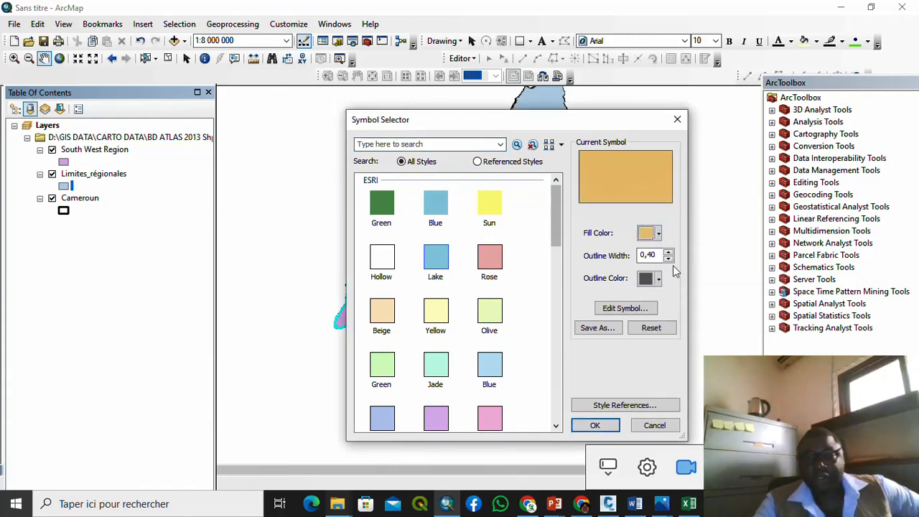
left_click(596, 426)
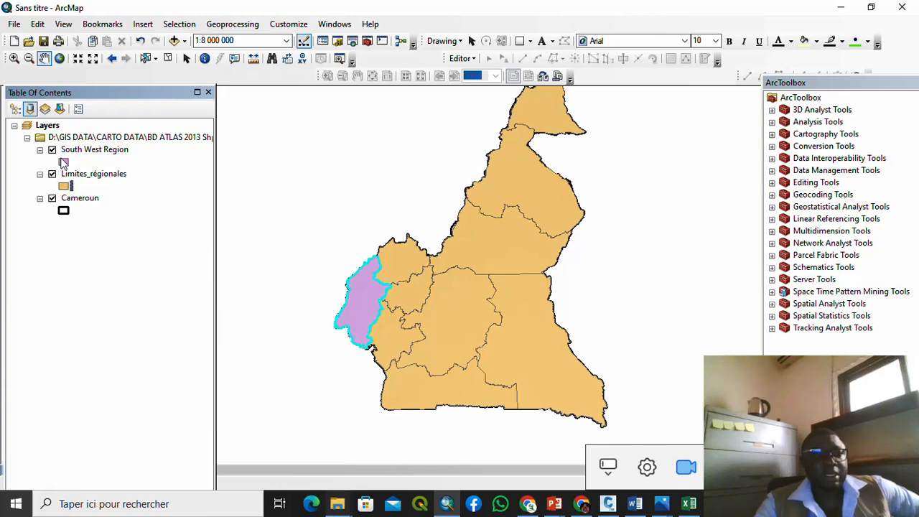
Step: Fill the South West Region layer with dark red
left_click(63, 161)
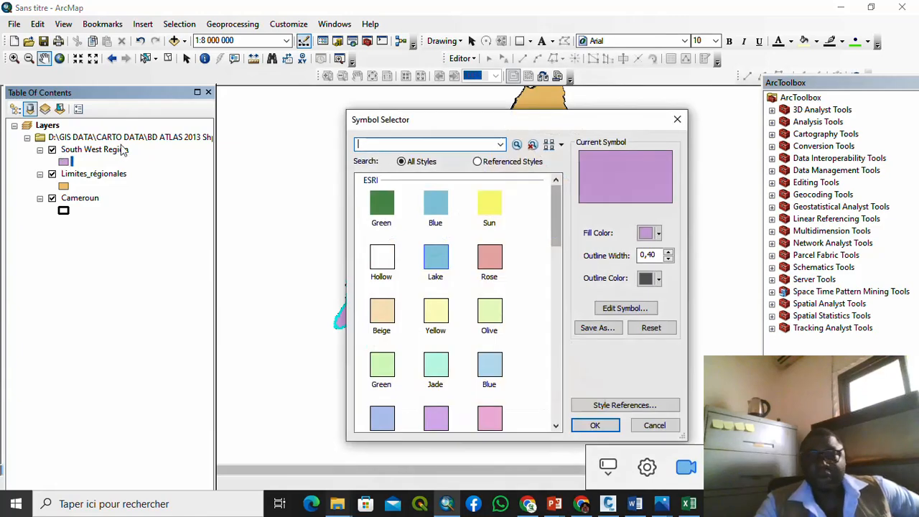
left_click(655, 234)
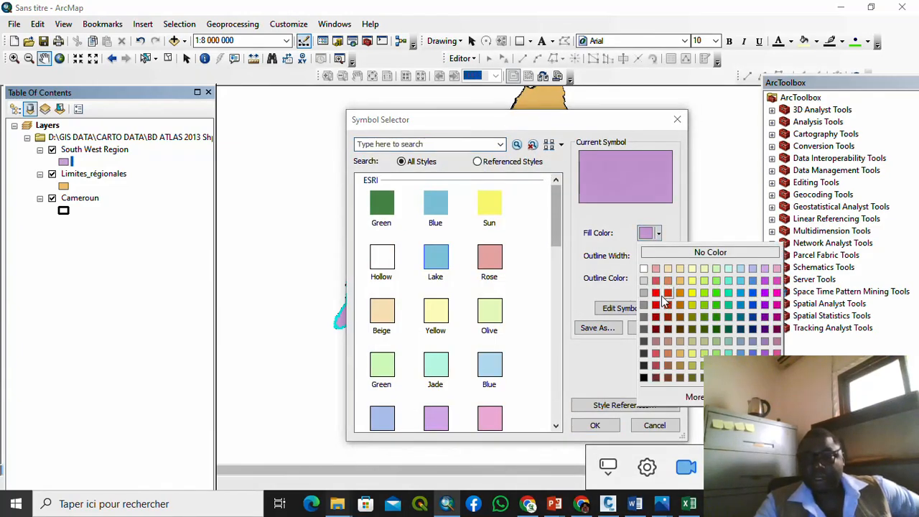
left_click(658, 317)
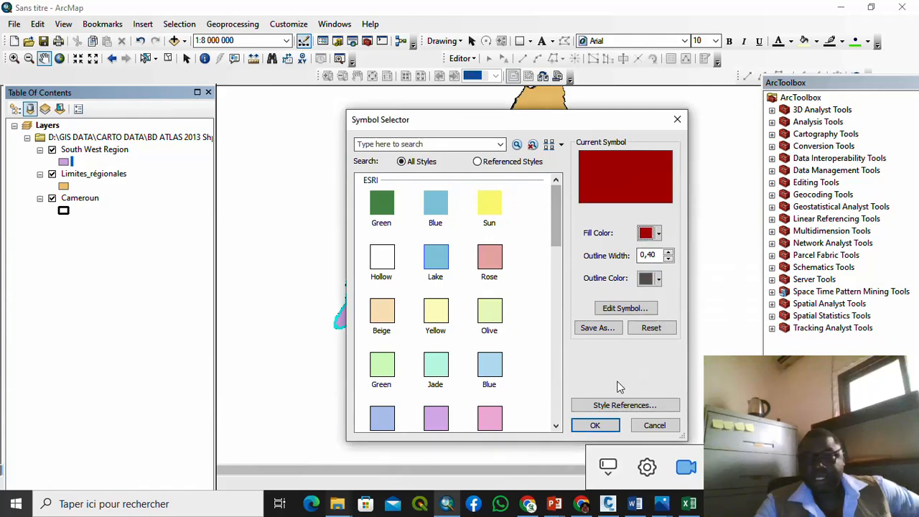
left_click(596, 426)
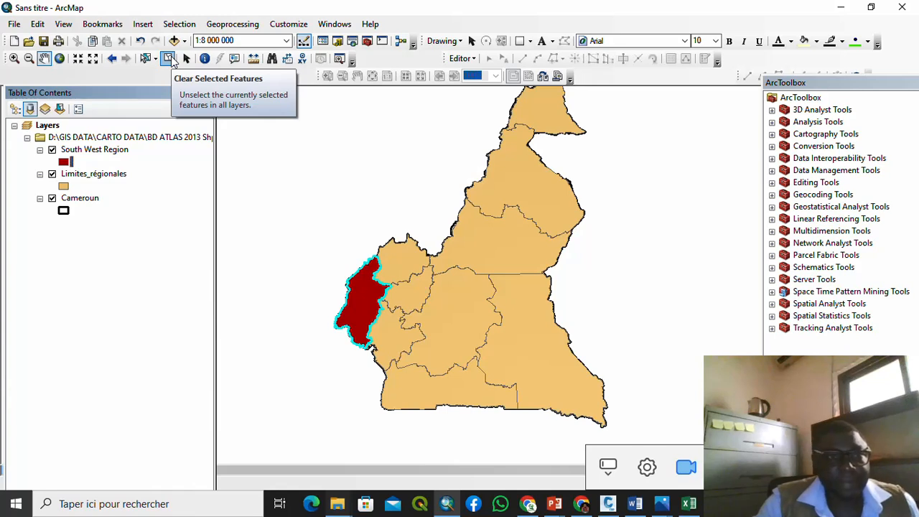
Step: Clear the selection, then enable Limites_régionales labels using the NOM field
left_click(169, 59)
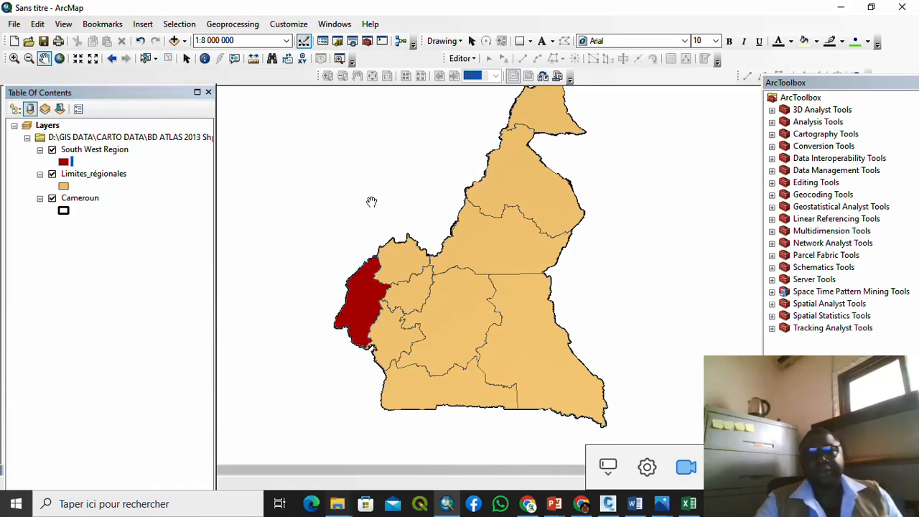
right_click(111, 175)
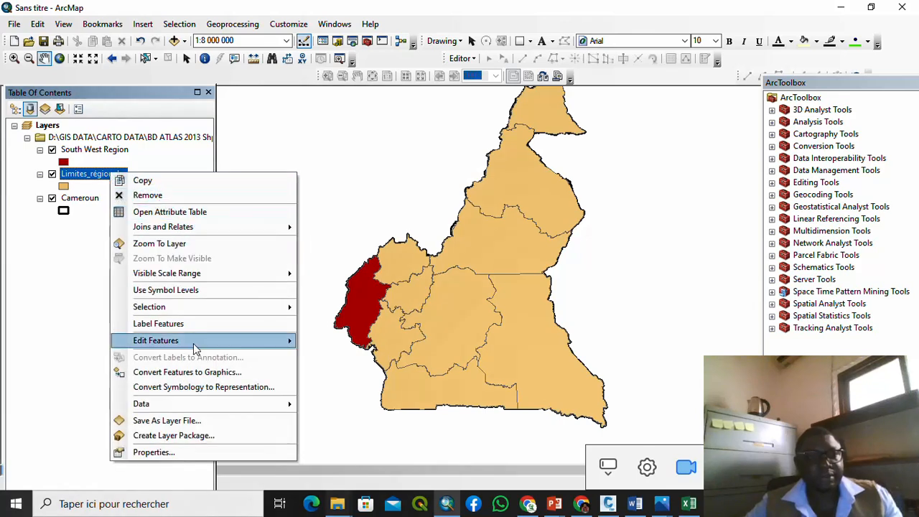
left_click(162, 450)
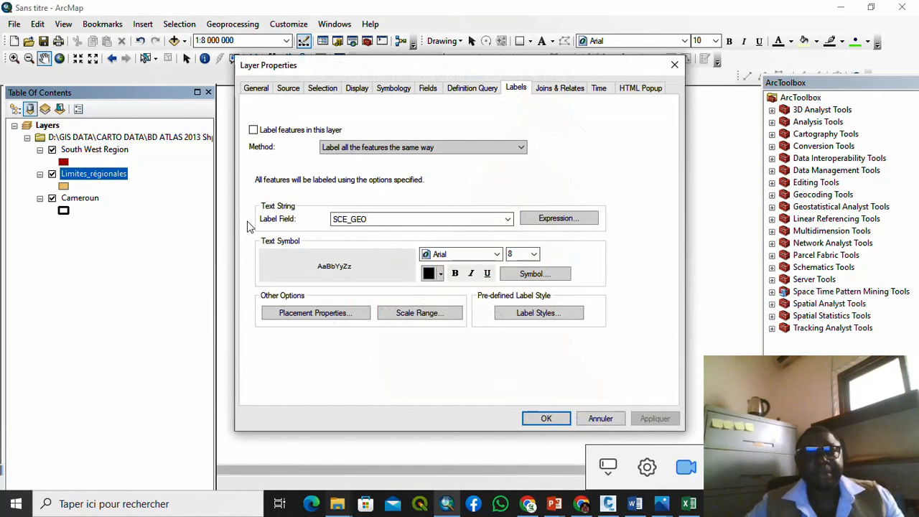
left_click(253, 130)
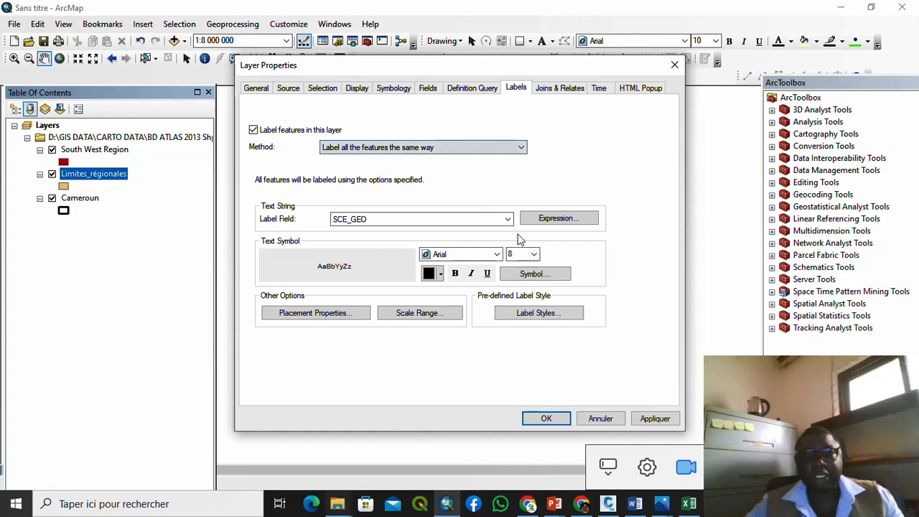
left_click(503, 219)
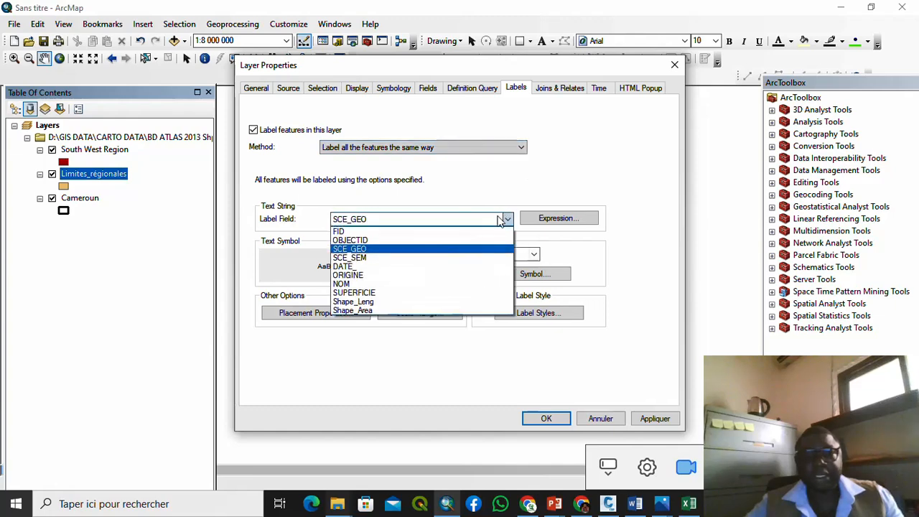
left_click(433, 285)
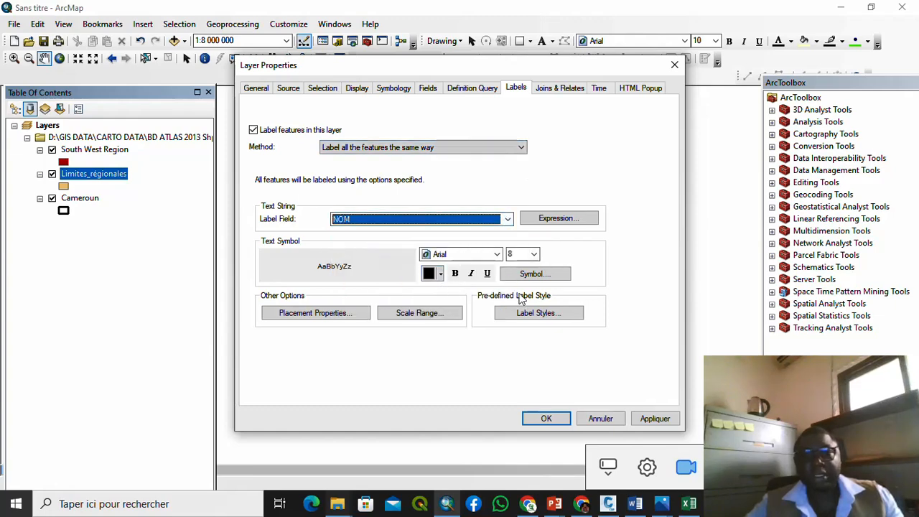
left_click(655, 418)
left_click(546, 419)
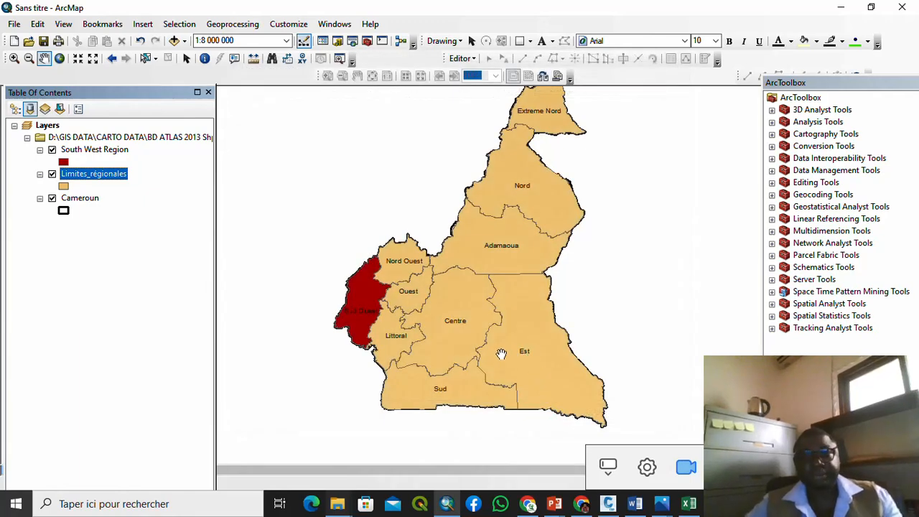
left_click_drag(515, 157, 479, 147)
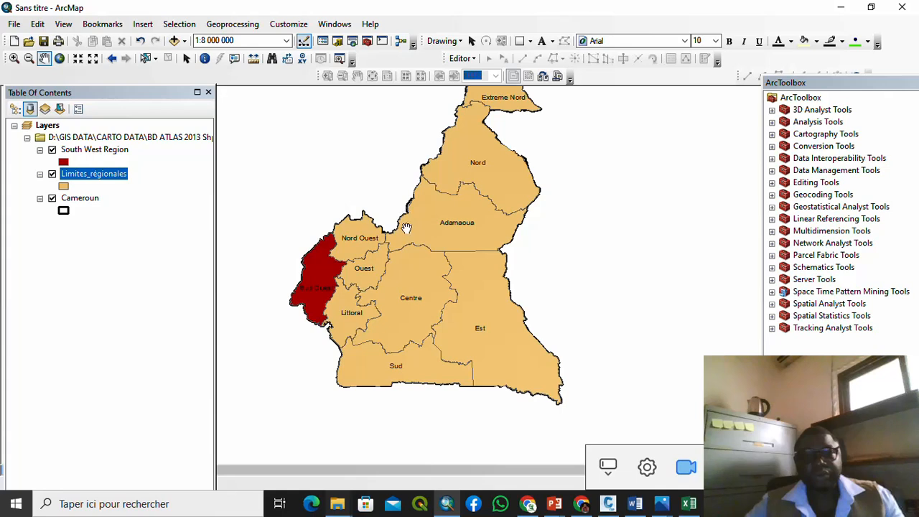
left_click_drag(415, 218, 432, 290)
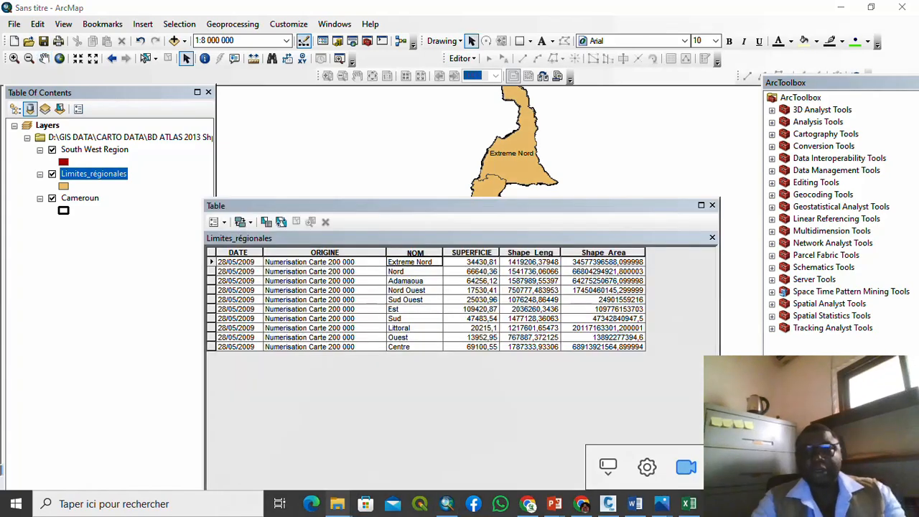
left_click(712, 205)
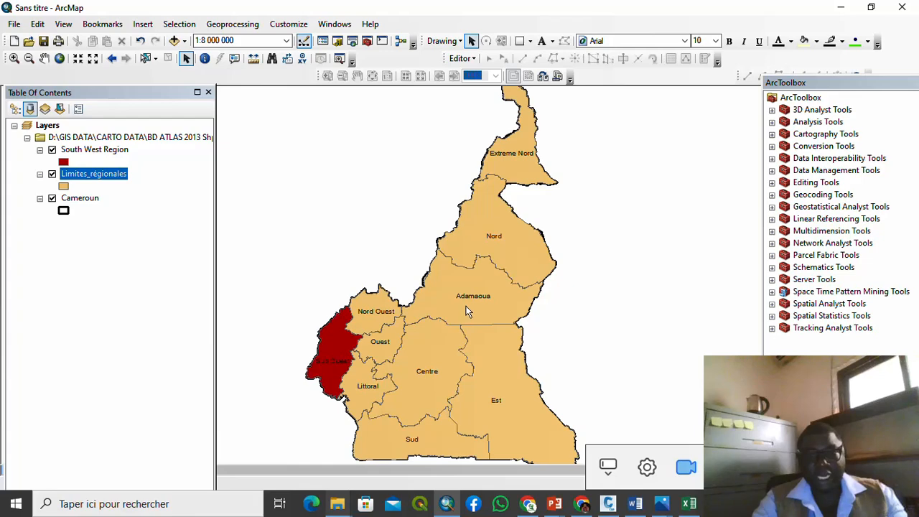
Step: Open the Limites_régionales attribute table, scroll to the NOM column, and move the table lower
right_click(91, 177)
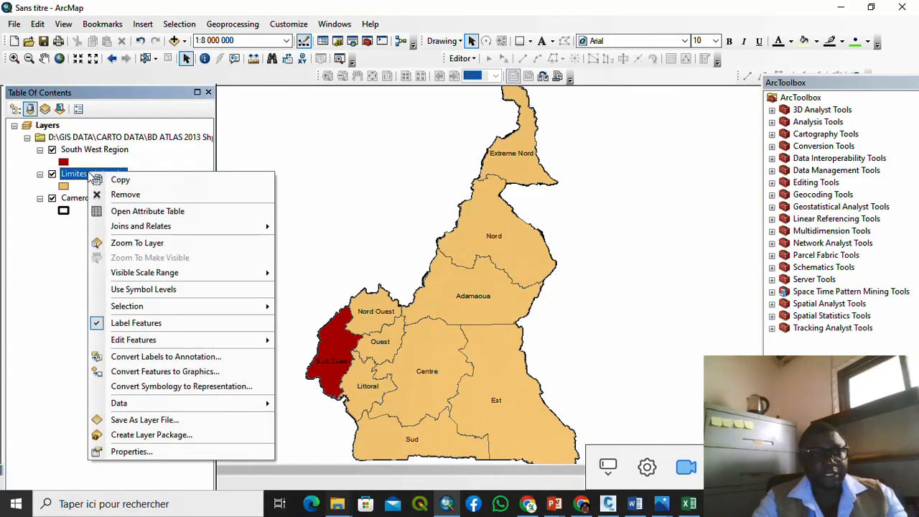
left_click(131, 211)
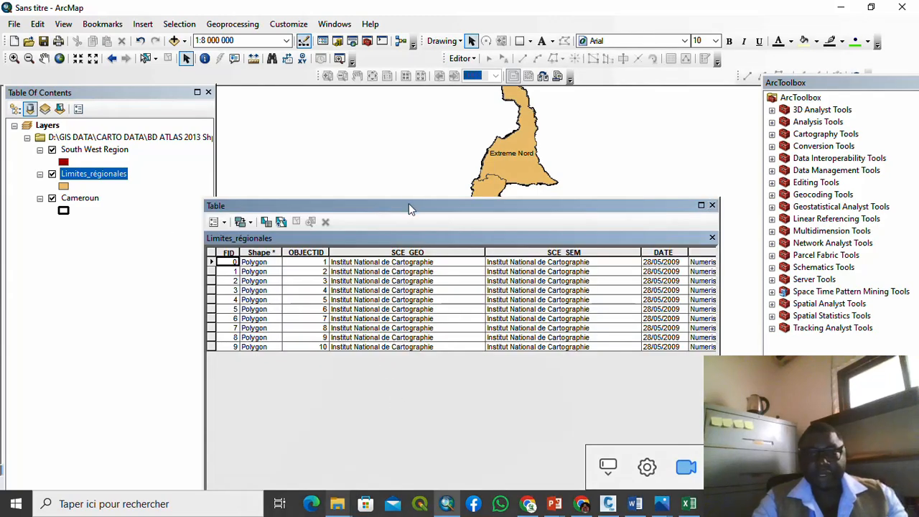
left_click_drag(410, 206, 386, 126)
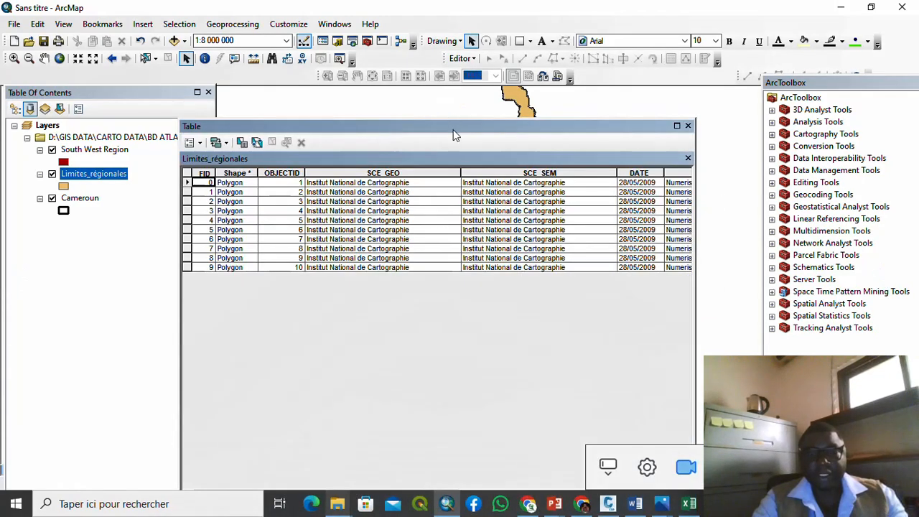
left_click_drag(453, 125, 445, 90)
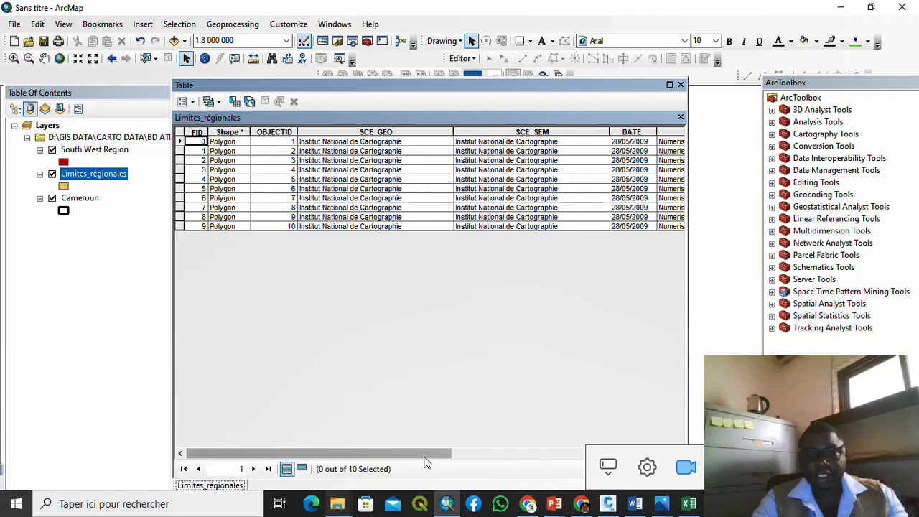
left_click_drag(429, 453, 612, 452)
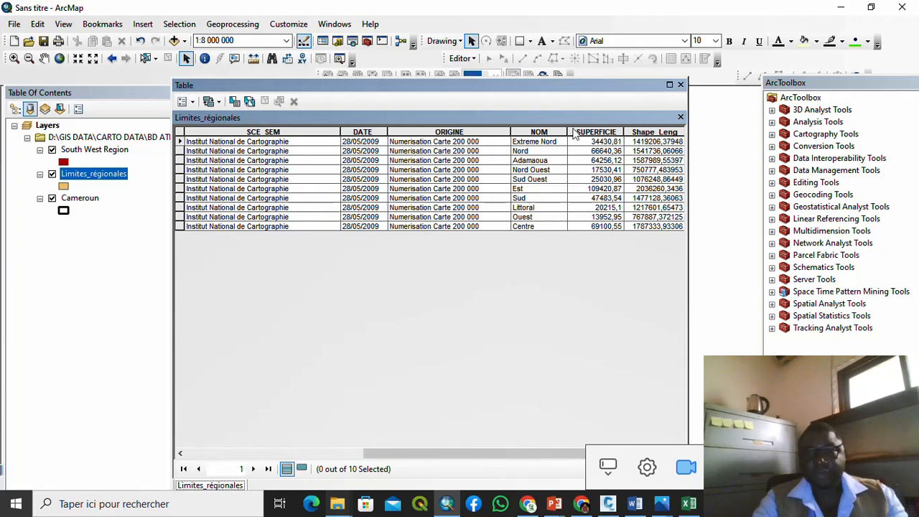
left_click(556, 143)
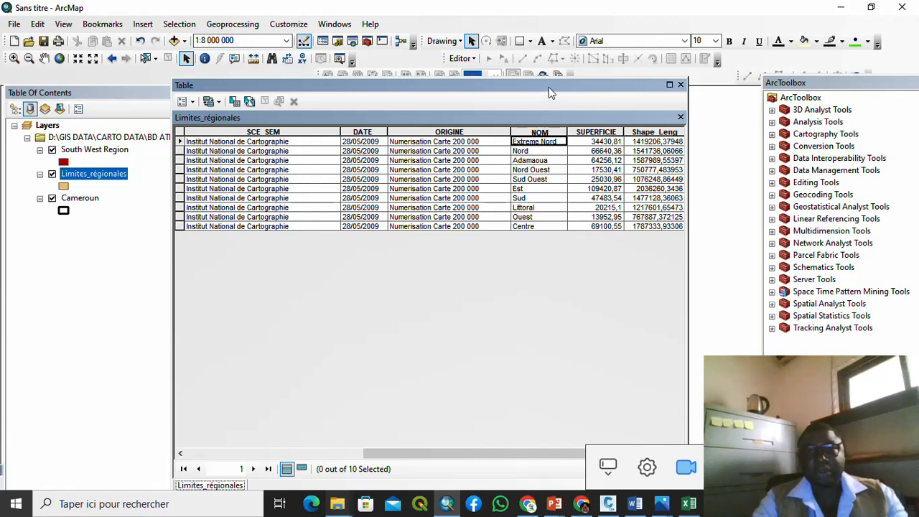
left_click_drag(549, 87, 550, 171)
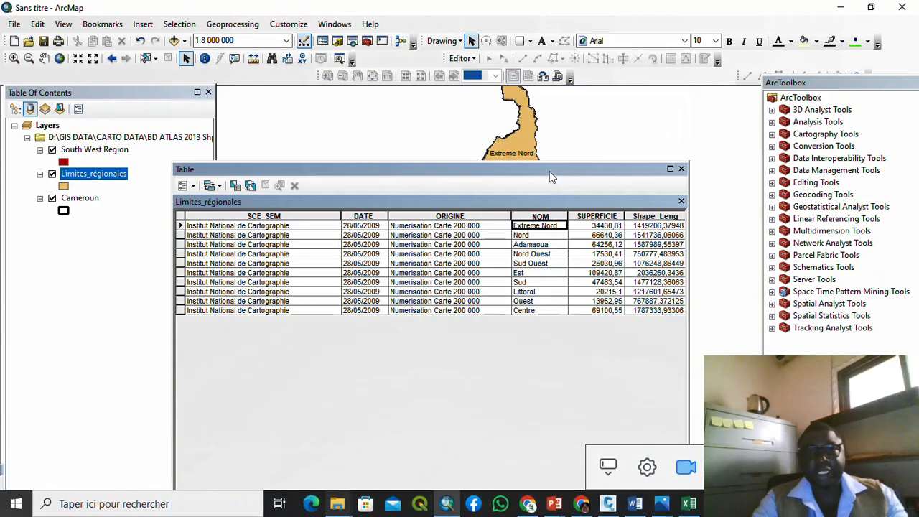
Step: Start an edit session and rename the Extreme Nord region to Extreme North
left_click(474, 62)
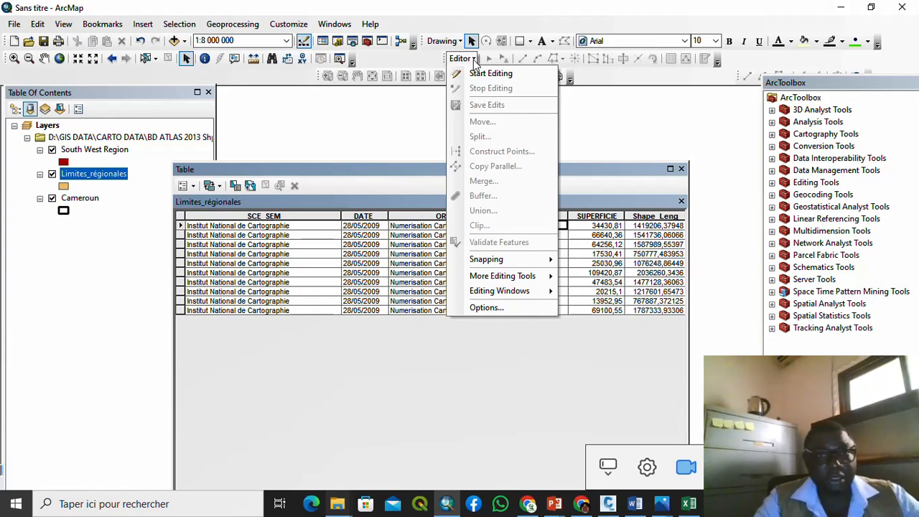
left_click(479, 72)
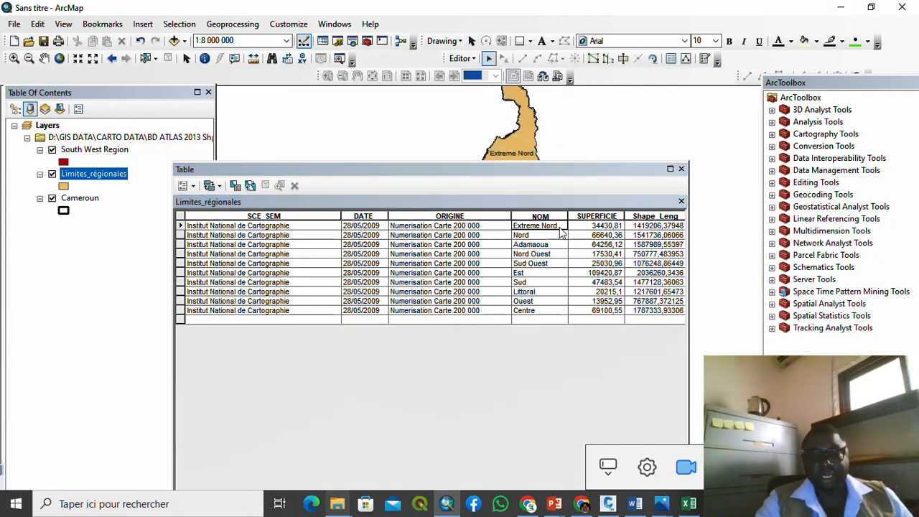
left_click(561, 227)
left_click(561, 227)
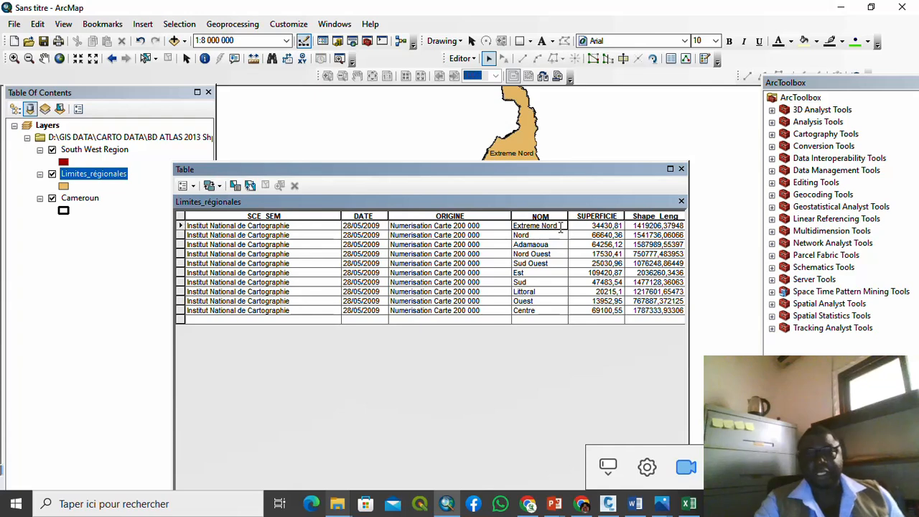
double_click(561, 227)
key("BackSpace")
key("BackSpace")
key("BackSpace")
key("BackSpace")
key("BackSpace")
key("BackSpace")
key("BackSpace")
key("BackSpace")
key("BackSpace")
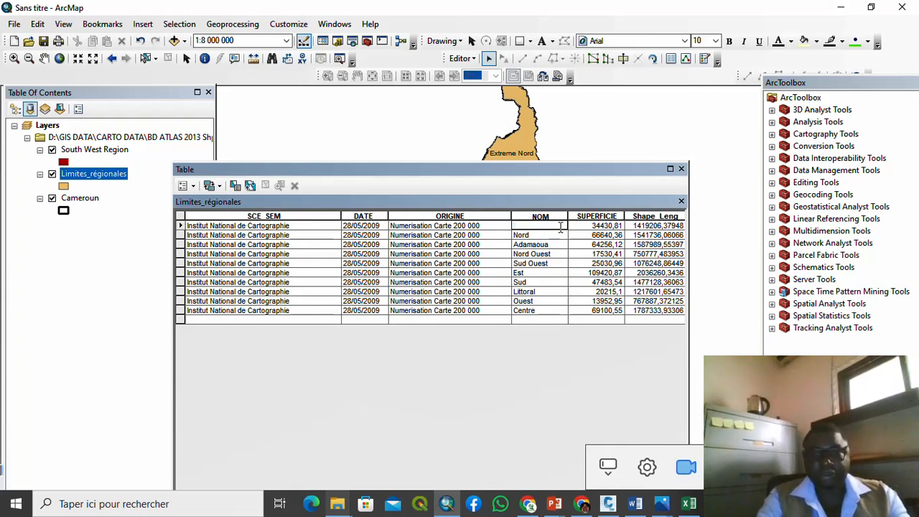
type("E")
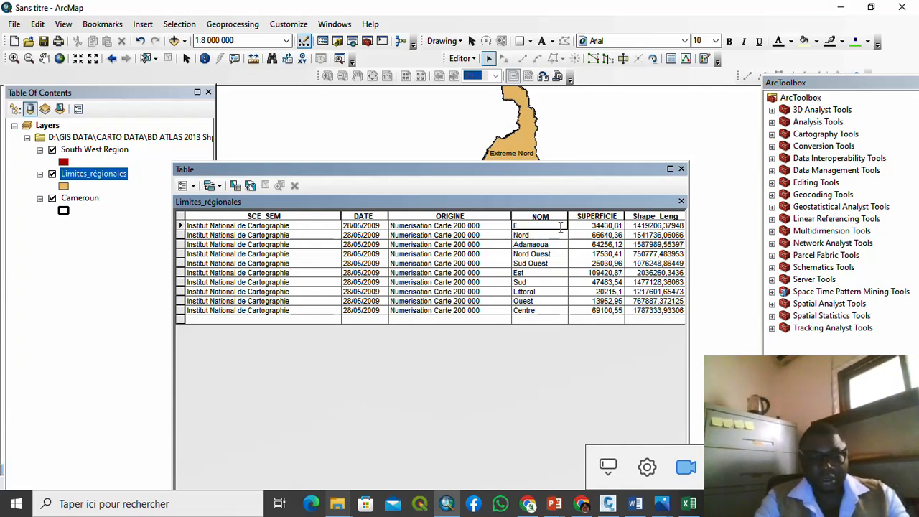
type("xtrme")
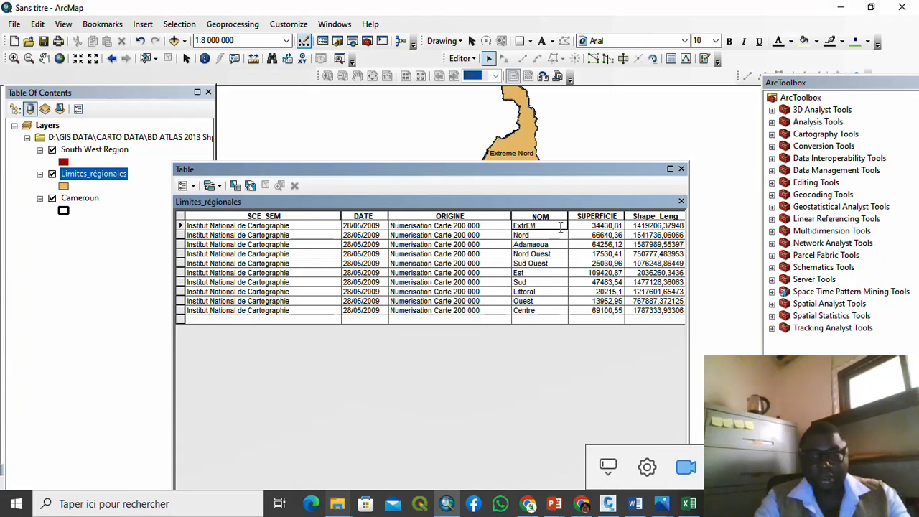
key("BackSpace")
key("BackSpace")
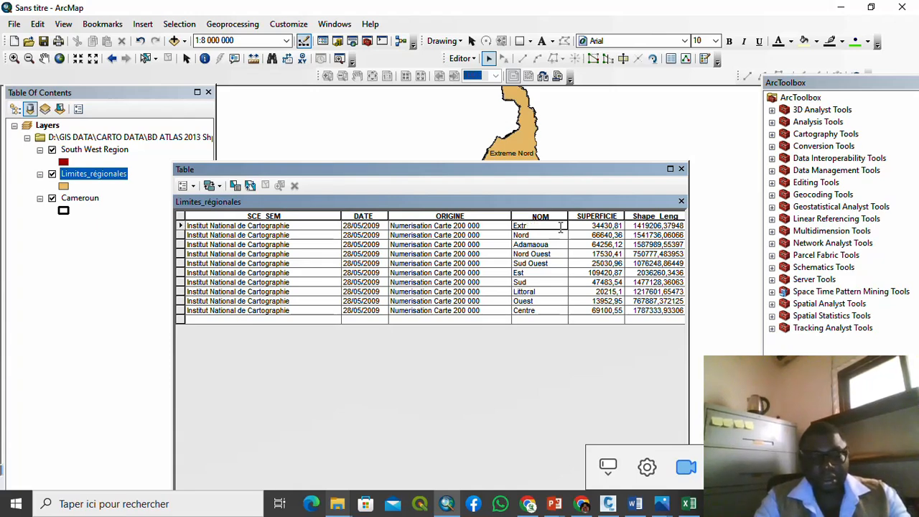
type("eme N")
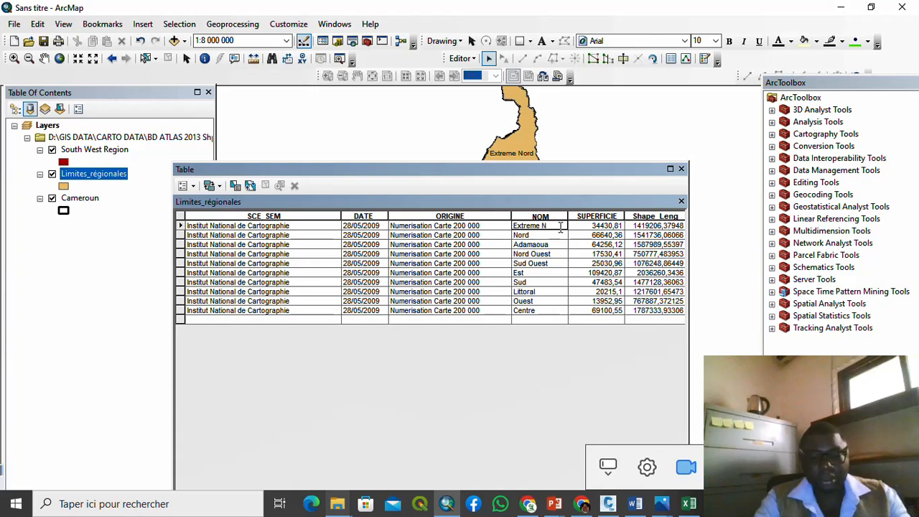
type("orth")
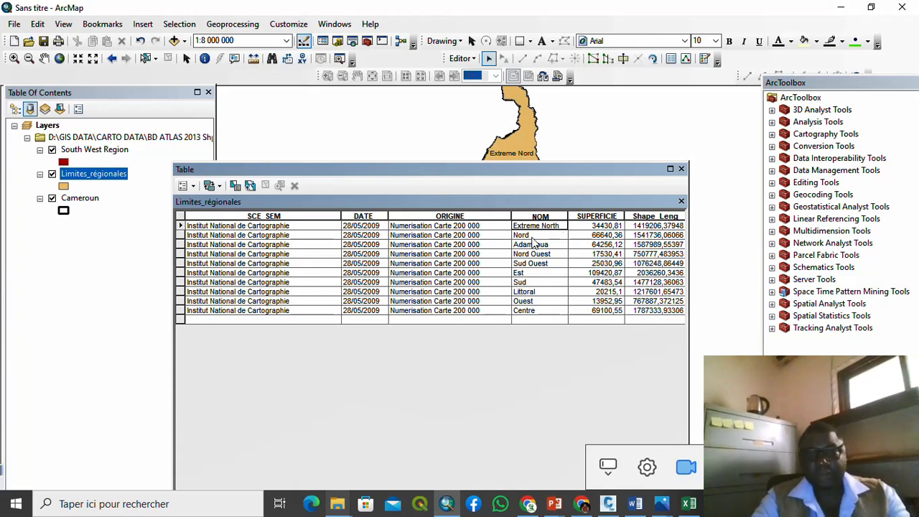
Step: Rename Nord to North and Nord Ouest to North West, then begin editing Sud Ouest
left_click(532, 237)
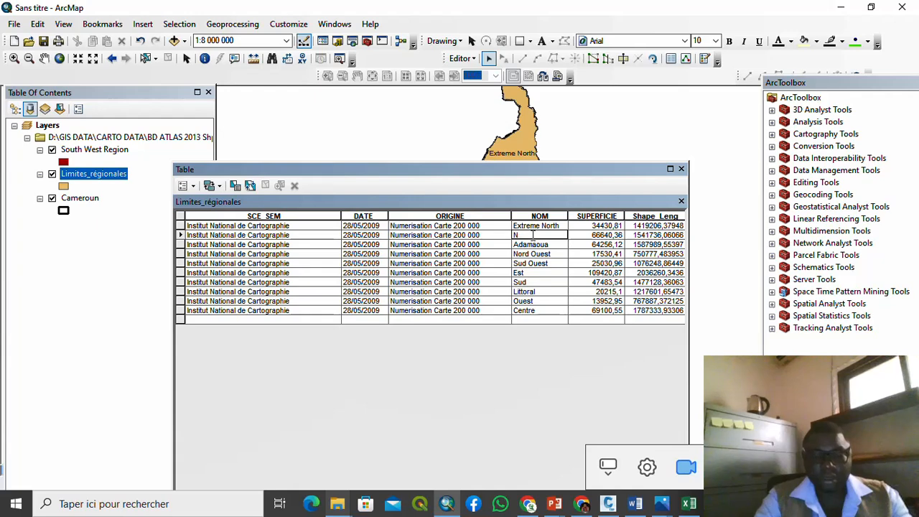
type("rth")
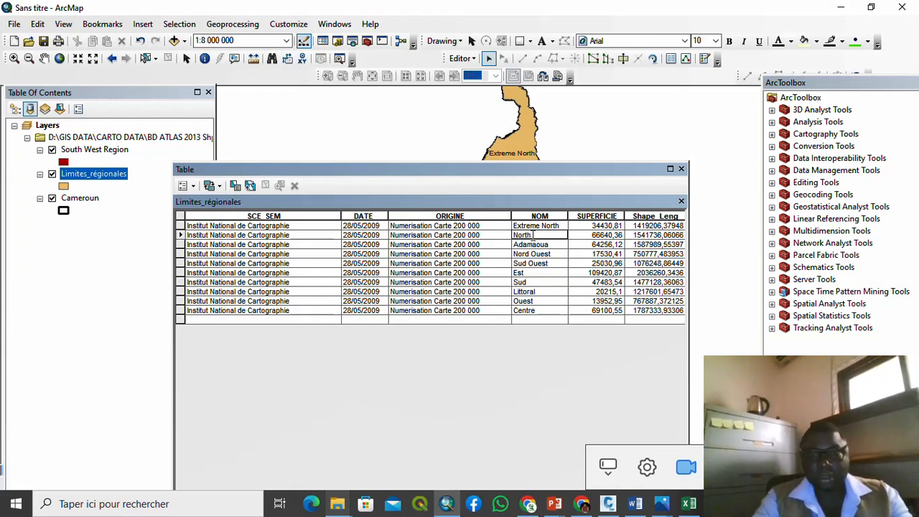
left_click(555, 256)
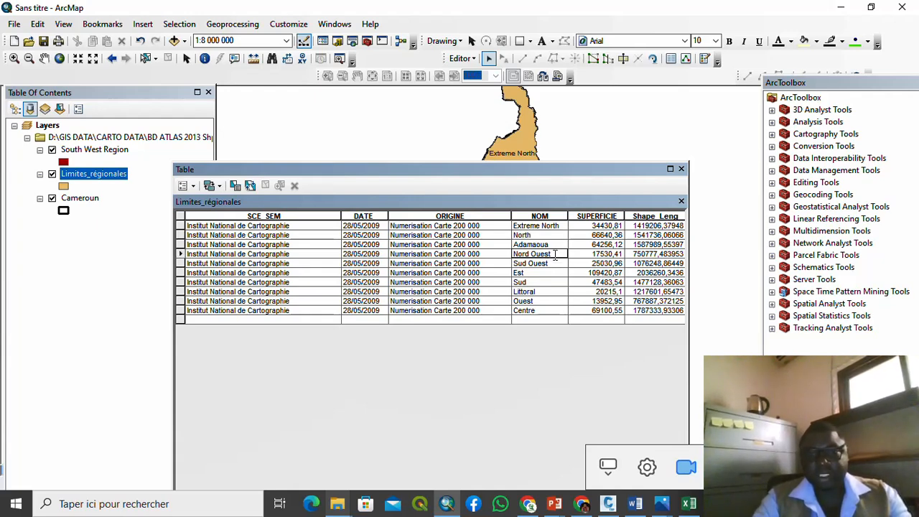
double_click(555, 255)
type("W")
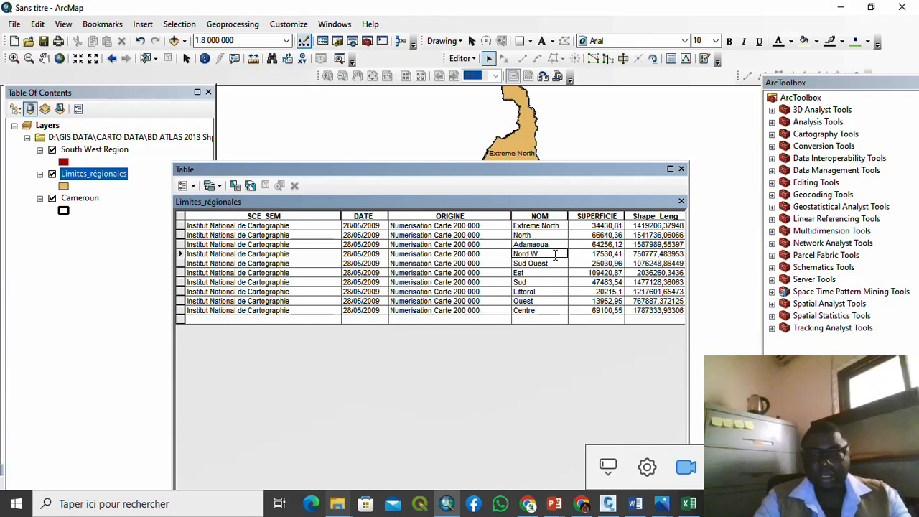
key("BackSpace")
key("BackSpace")
key("BackSpace")
key("BackSpace")
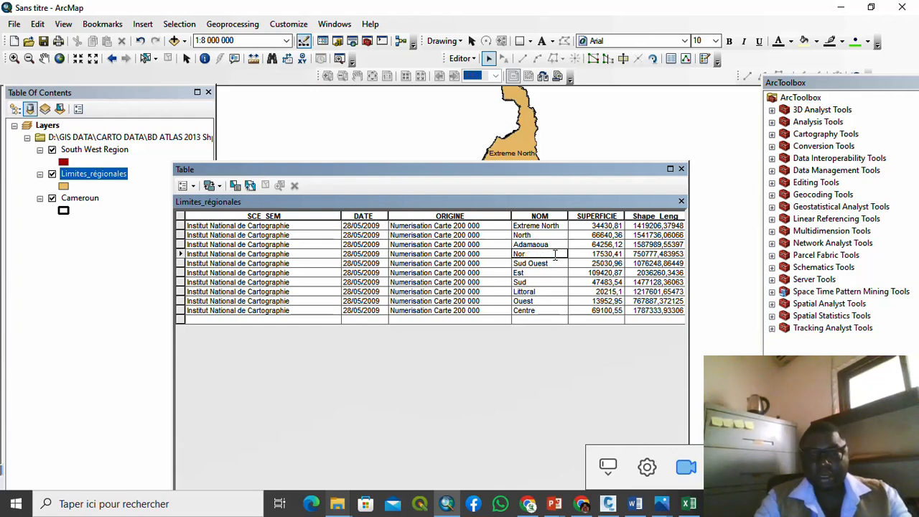
type("th W")
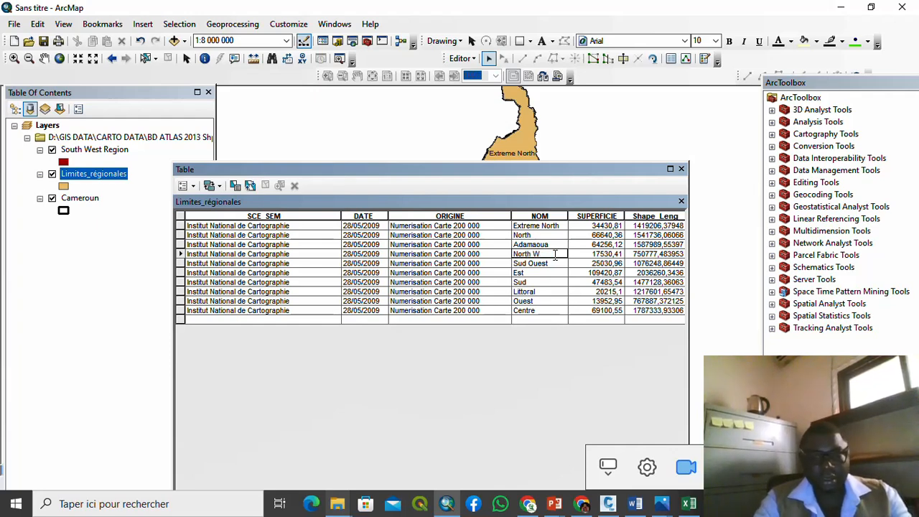
type("est")
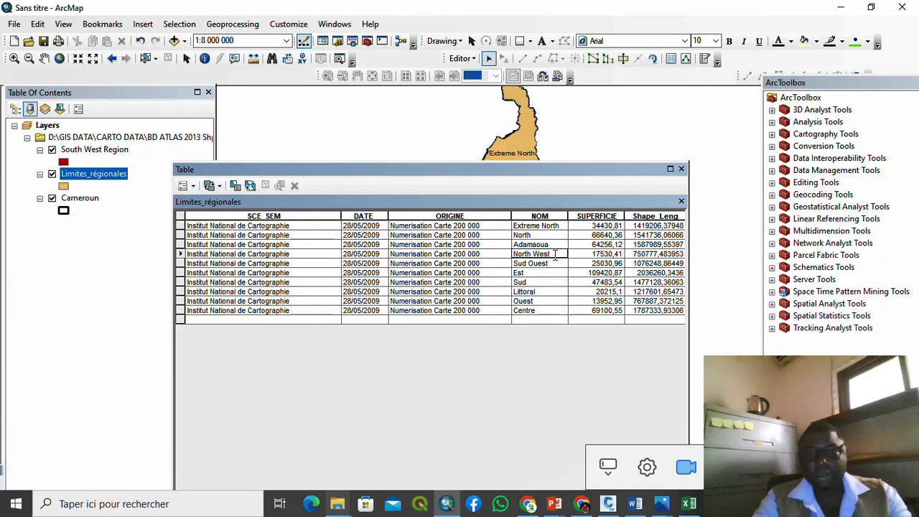
left_click(554, 265)
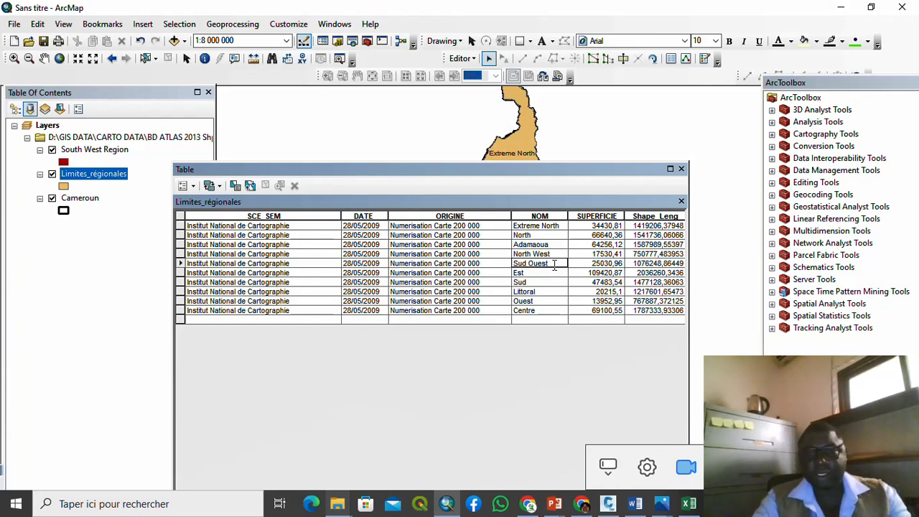
double_click(554, 265)
left_click(554, 265)
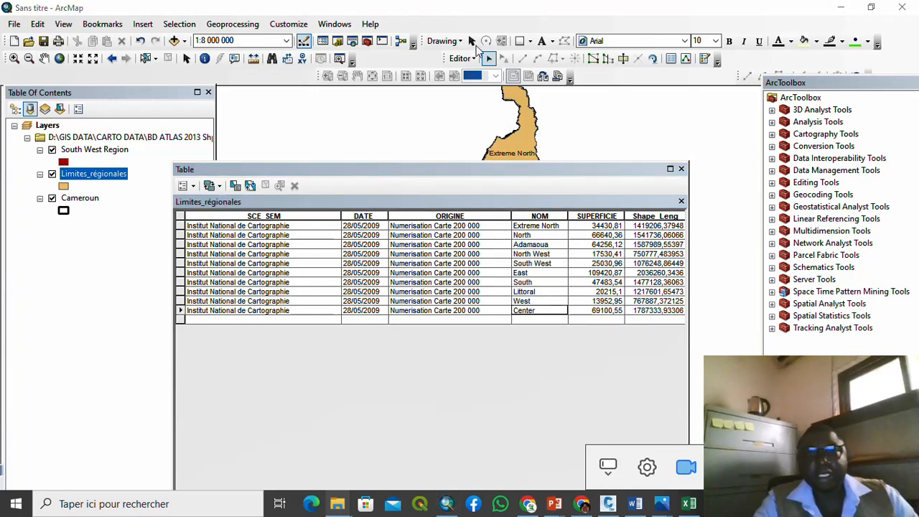
Step: Stop editing, save the English region names, and close the attribute table
left_click(474, 58)
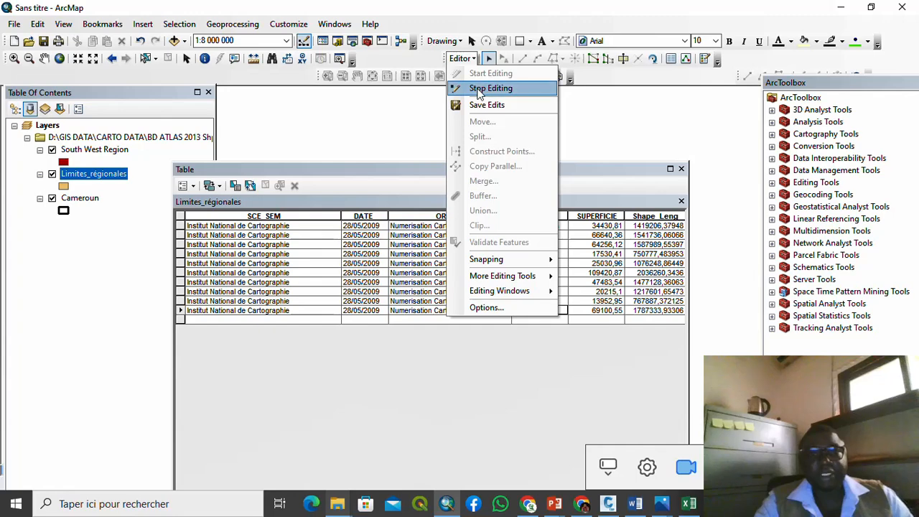
left_click(481, 88)
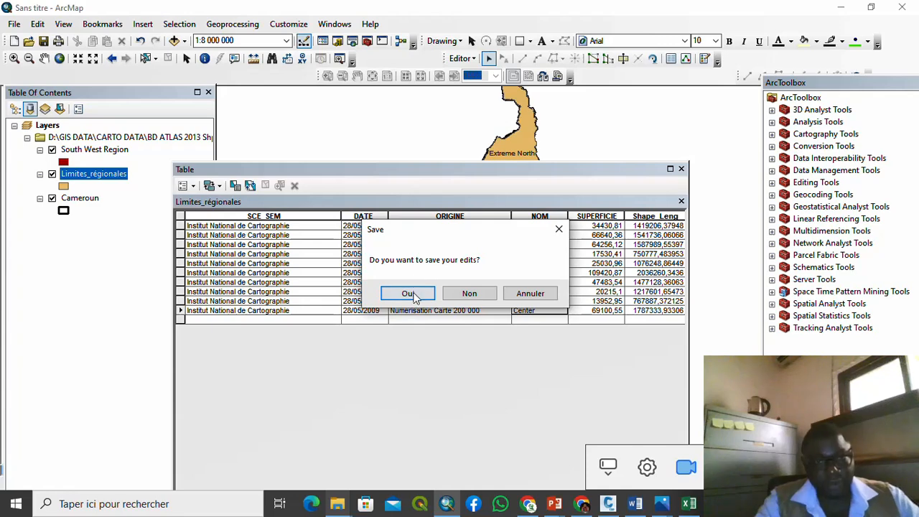
left_click(415, 294)
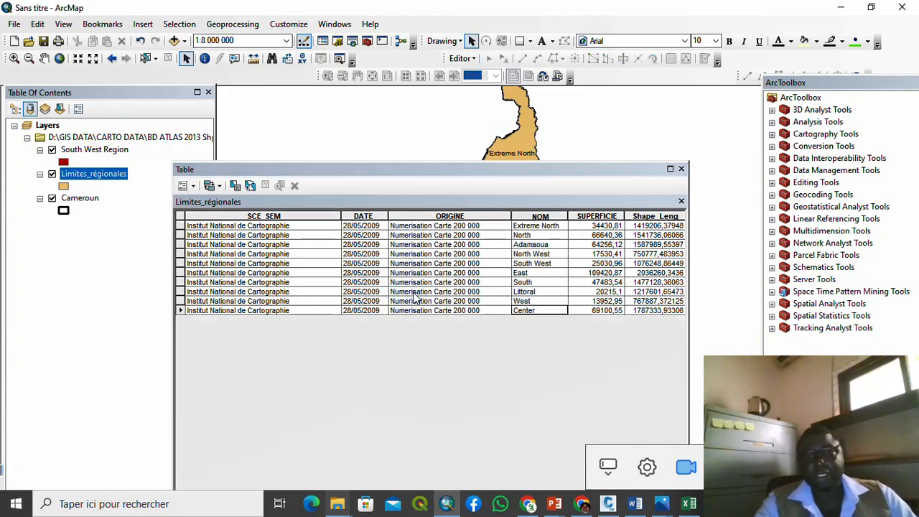
left_click(680, 203)
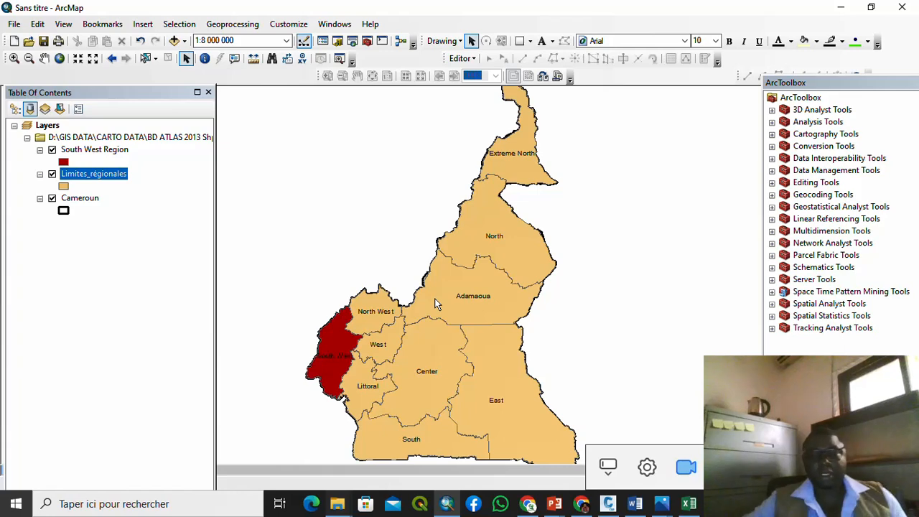
Step: Recenter the whole Cameroon map in the view and move the Table Of Contents aside
scroll(429, 258, "up", 1)
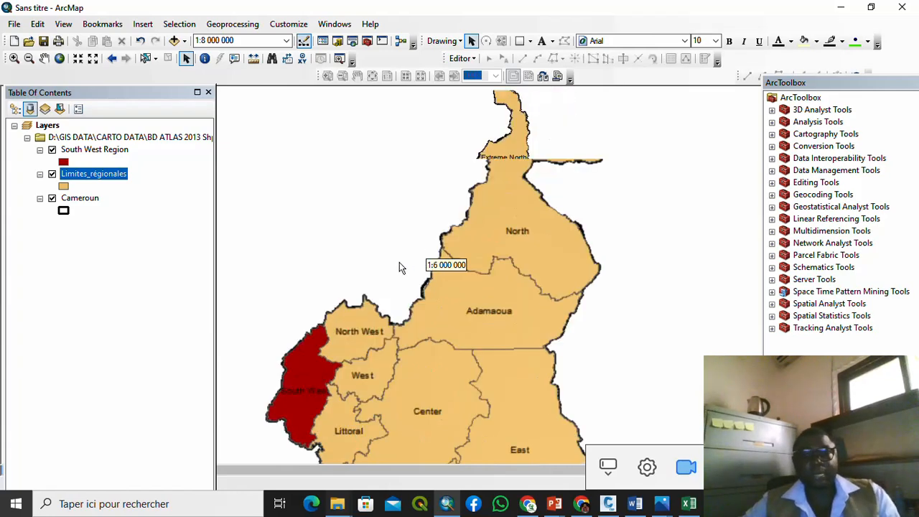
scroll(389, 253, "down", 2)
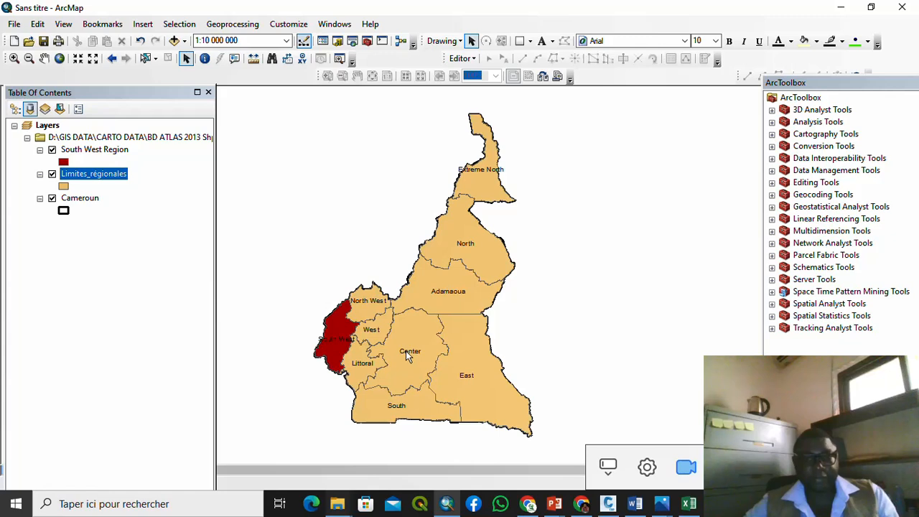
left_click_drag(406, 351, 393, 300)
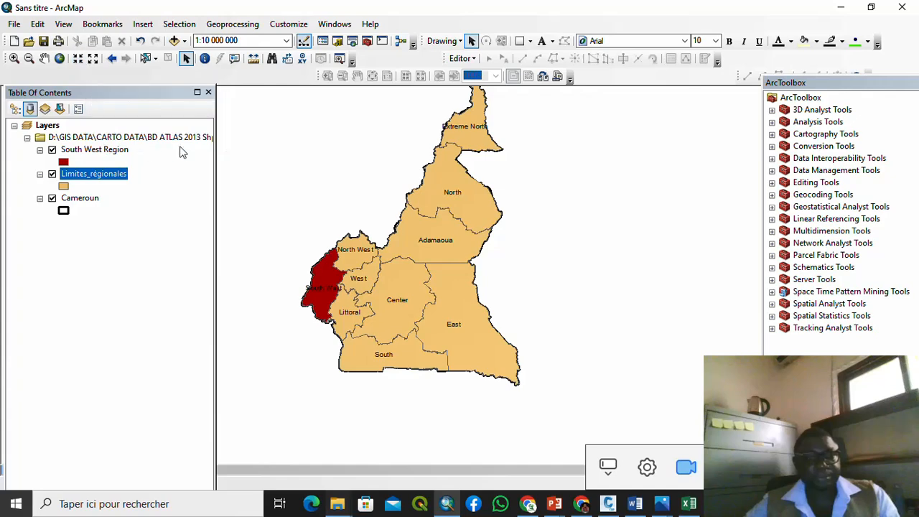
left_click_drag(108, 92, 94, 35)
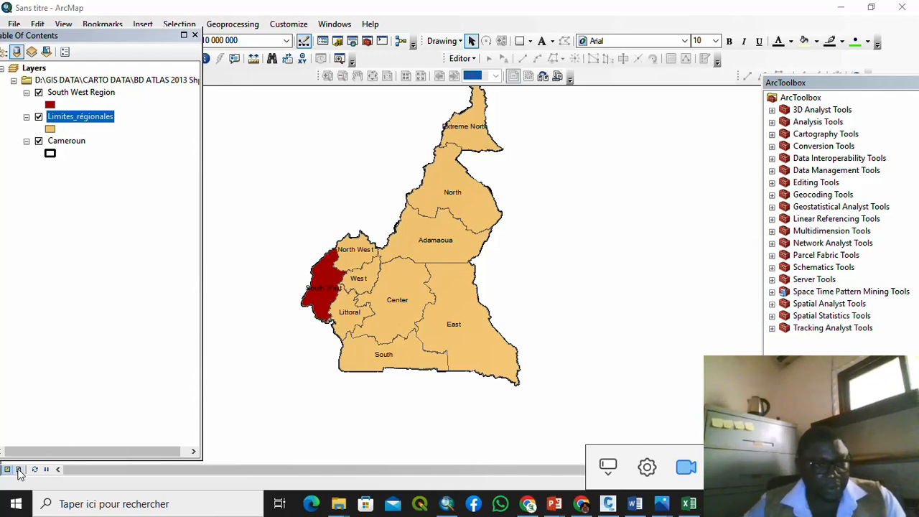
Step: Switch to layout view and shrink the map frame into the page's upper-left corner
left_click(19, 469)
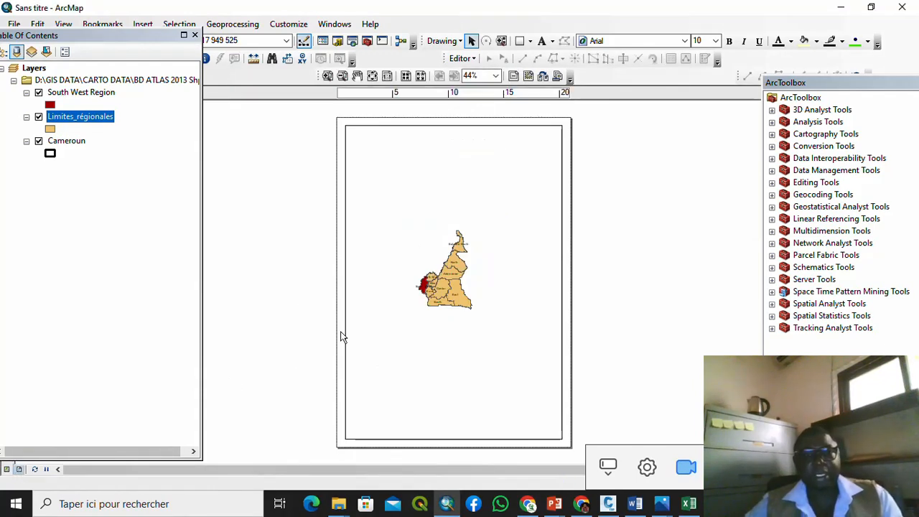
left_click(458, 293)
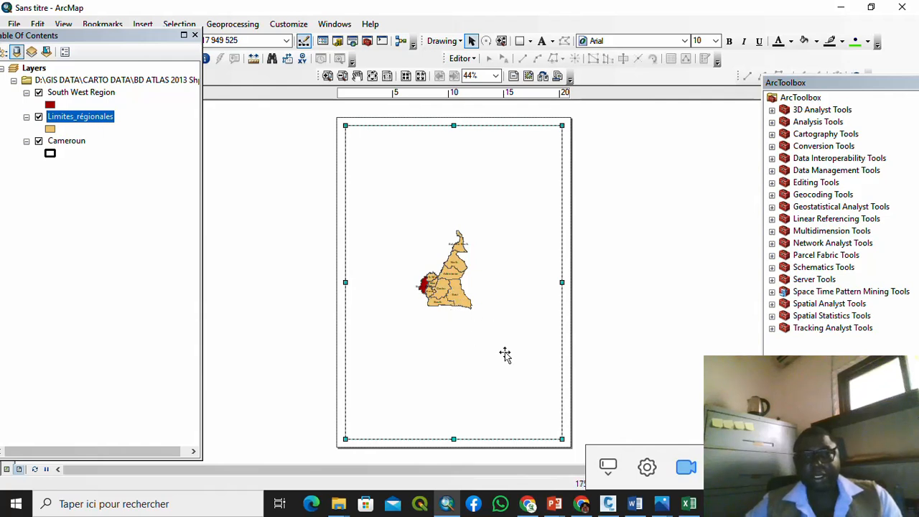
left_click_drag(560, 438, 452, 265)
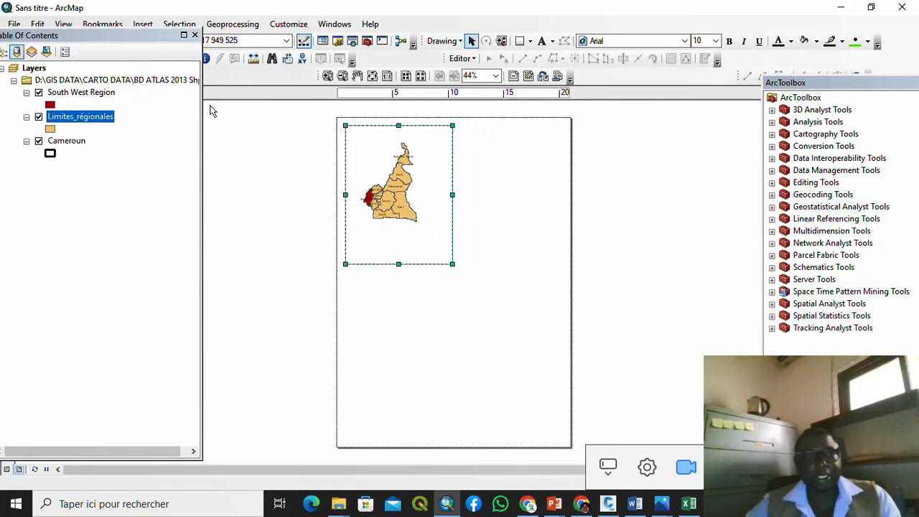
left_click_drag(124, 30, 147, 147)
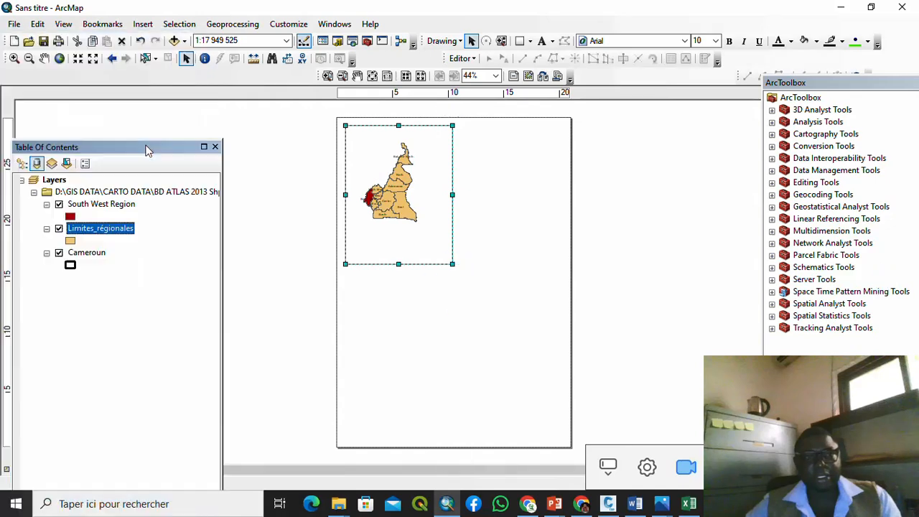
scroll(378, 192, "up", 2)
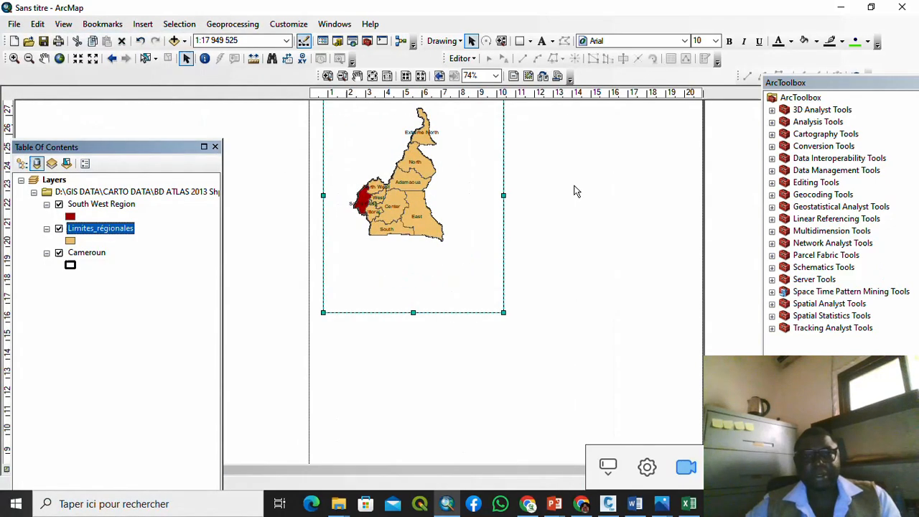
left_click_drag(545, 212, 546, 222)
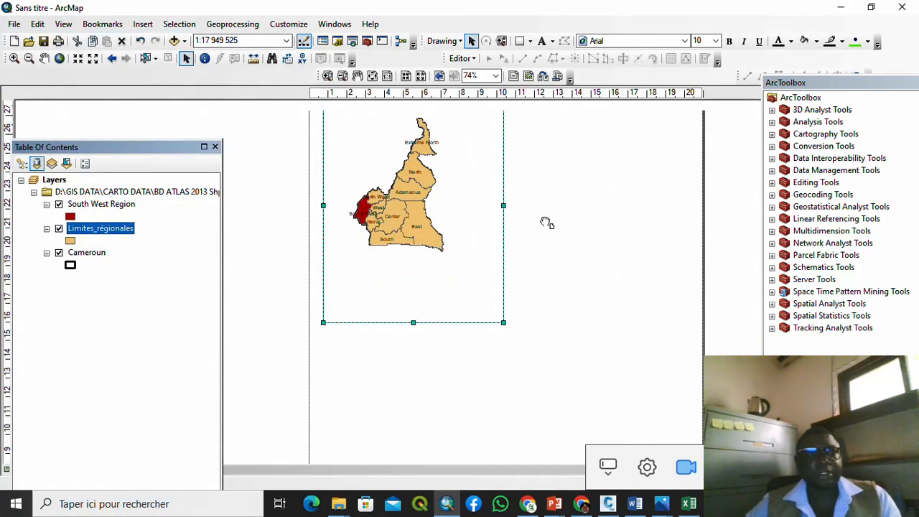
Step: Zoom Cameroon in twice, resize the frame from its top-right corner, and pan the map
left_click(78, 59)
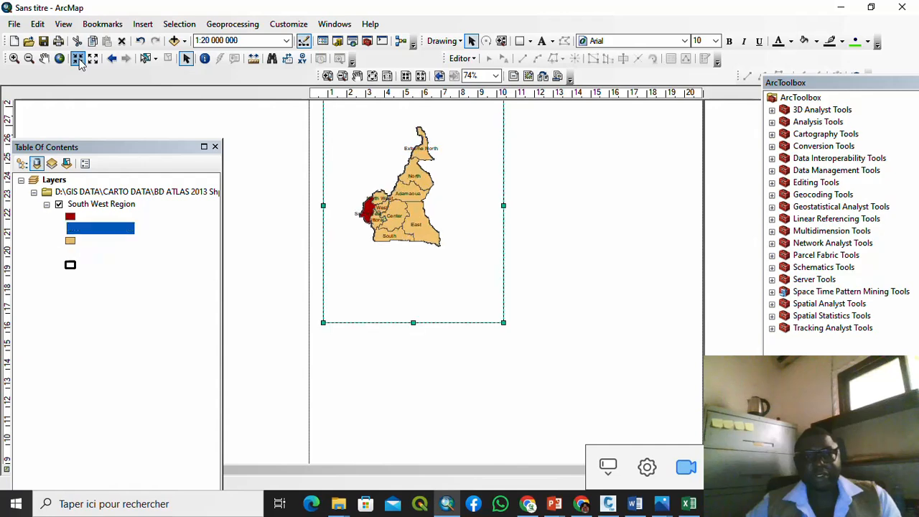
left_click(78, 59)
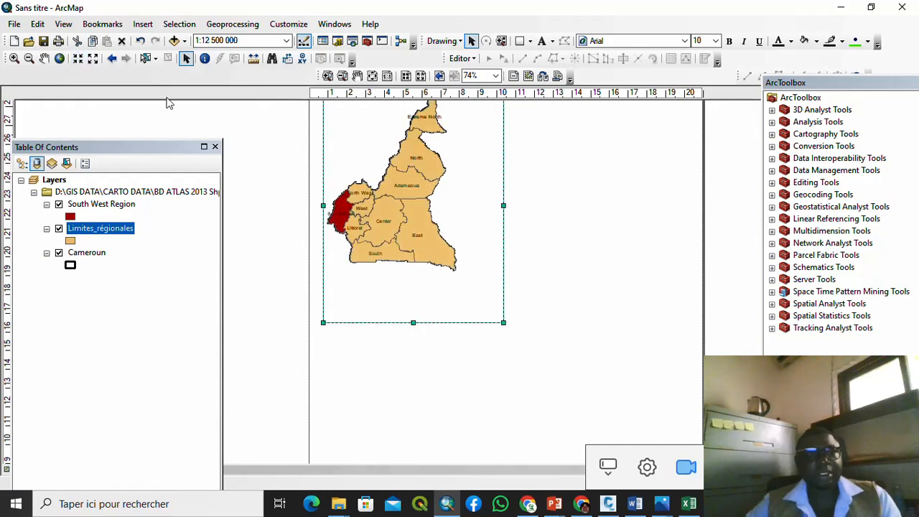
left_click_drag(316, 154, 328, 220)
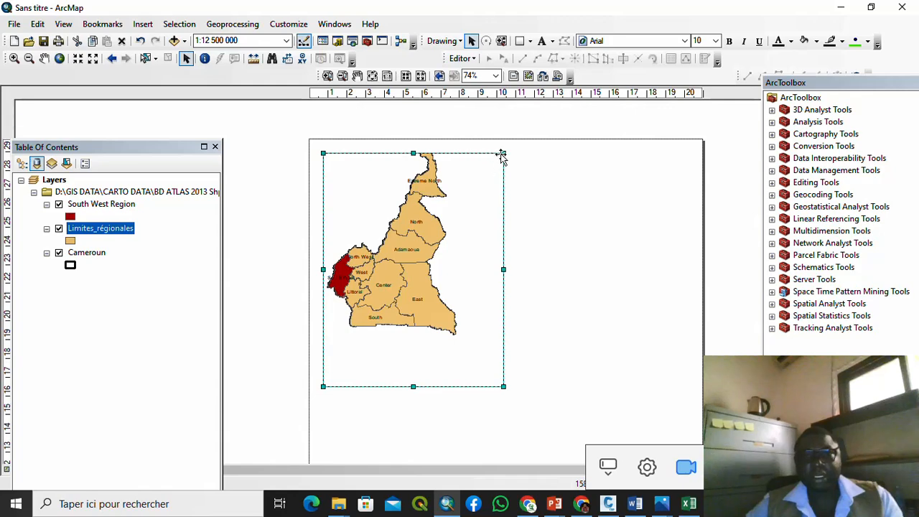
left_click_drag(503, 153, 502, 149)
left_click(533, 224)
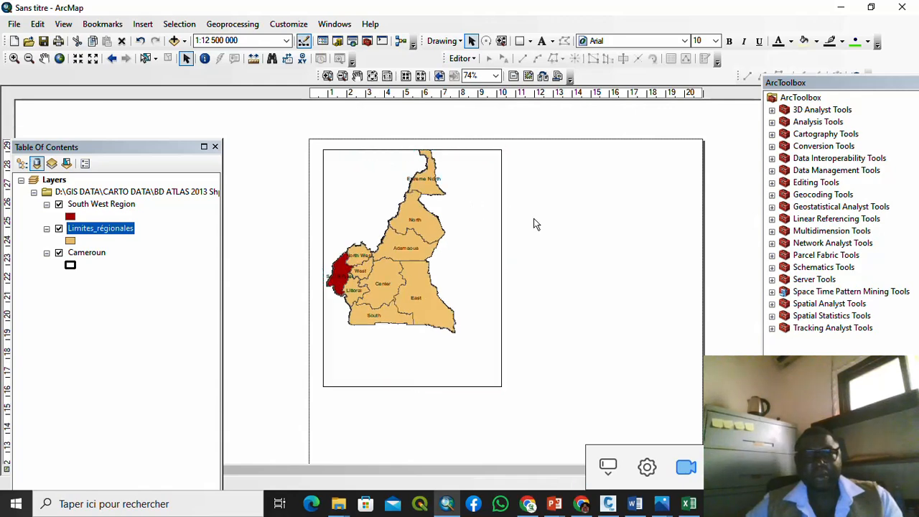
left_click(43, 61)
left_click_drag(397, 266, 413, 290)
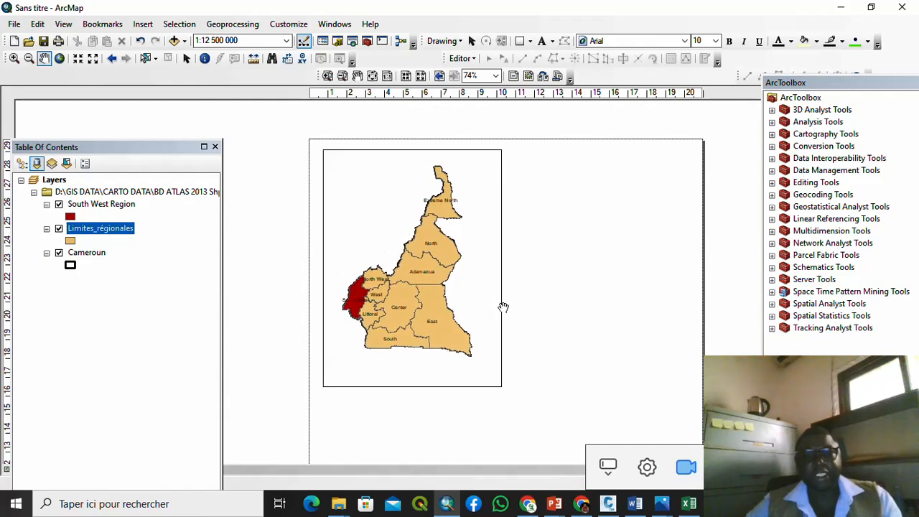
left_click(186, 59)
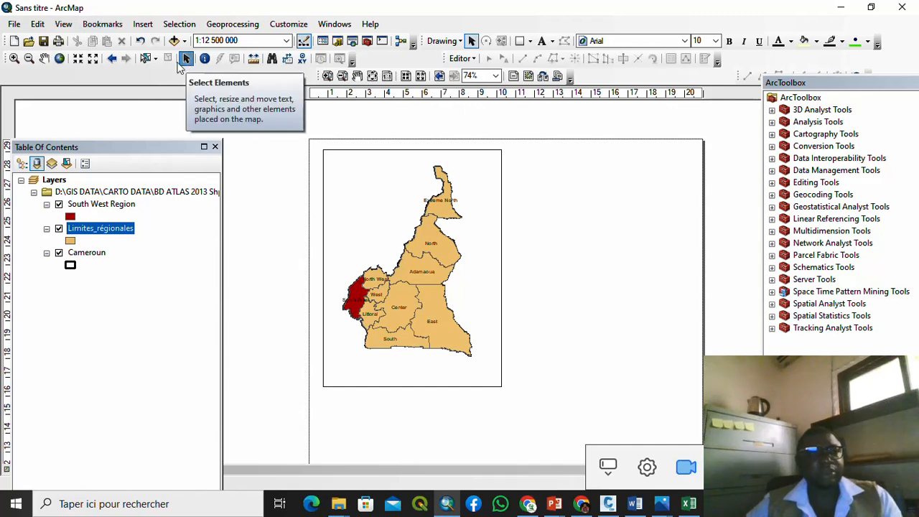
Step: Zoom the map to 1:10 000 000 and enlarge the frame up and right to fit Cameroon
left_click(77, 59)
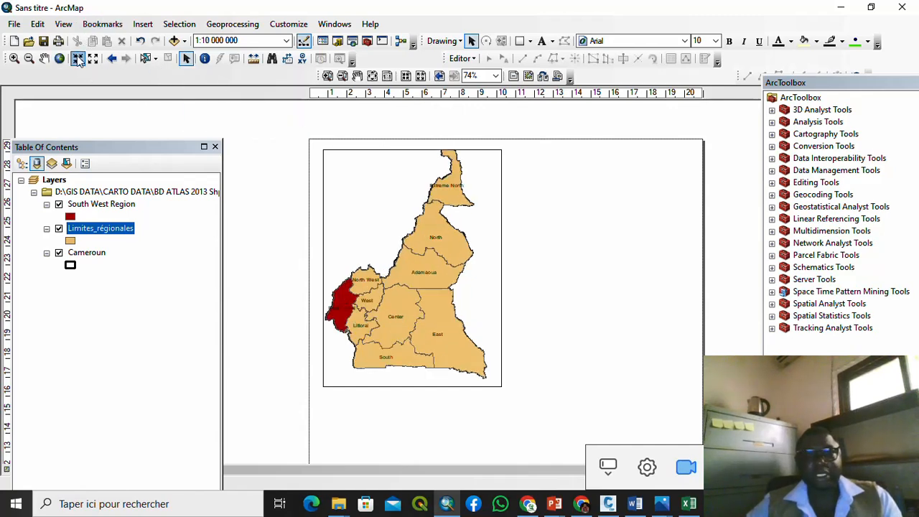
left_click(465, 229)
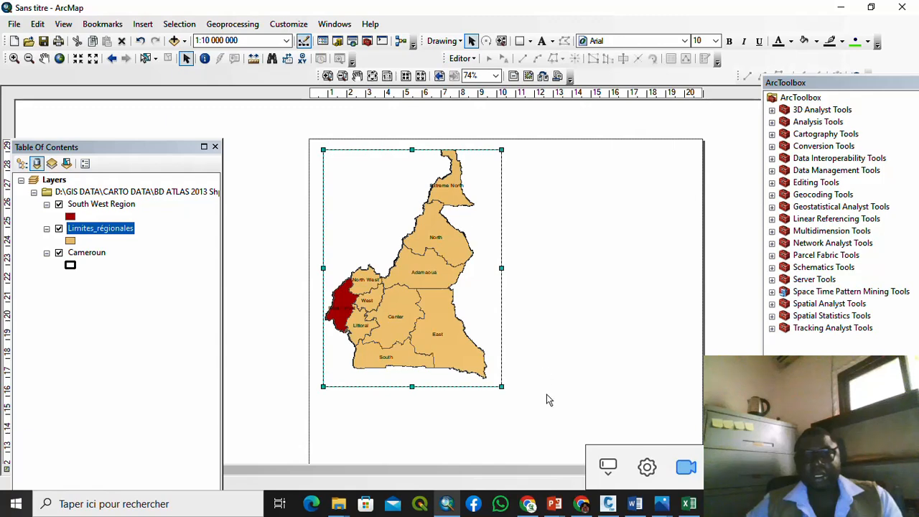
left_click_drag(501, 387, 507, 389)
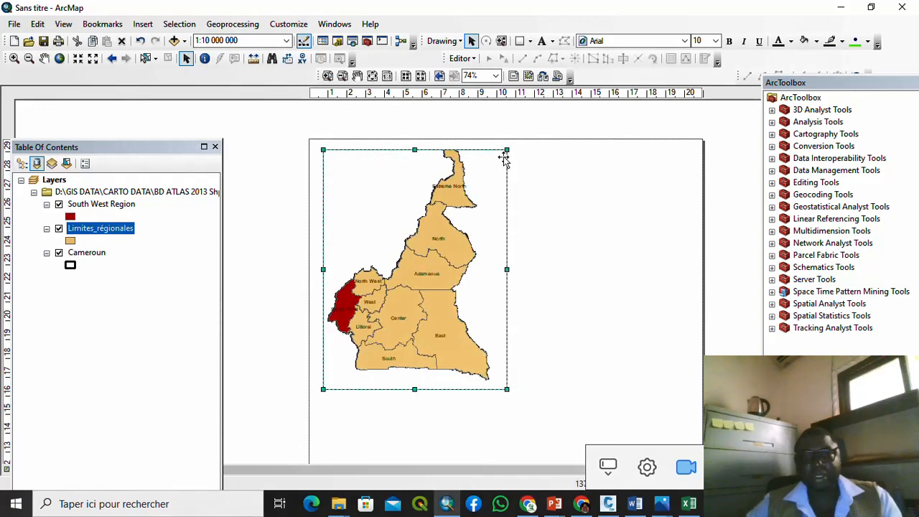
left_click_drag(508, 147, 509, 147)
left_click(521, 132)
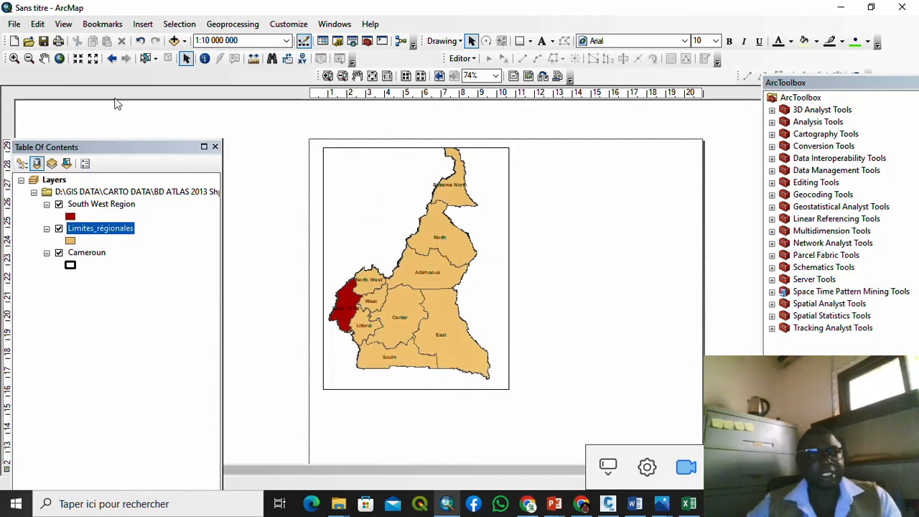
Step: Nudge the map down within the frame and extend the frame's bottom edge slightly
left_click(44, 58)
left_click_drag(442, 304, 442, 311)
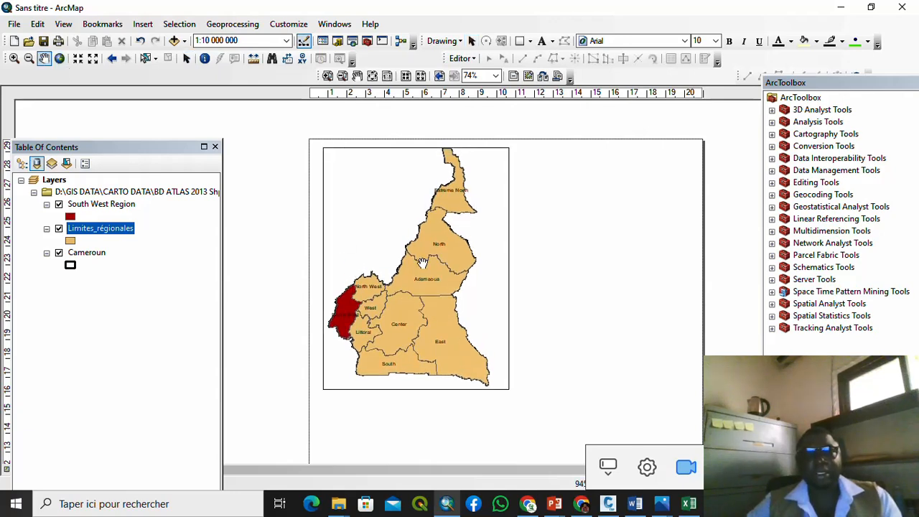
left_click_drag(422, 263, 423, 270)
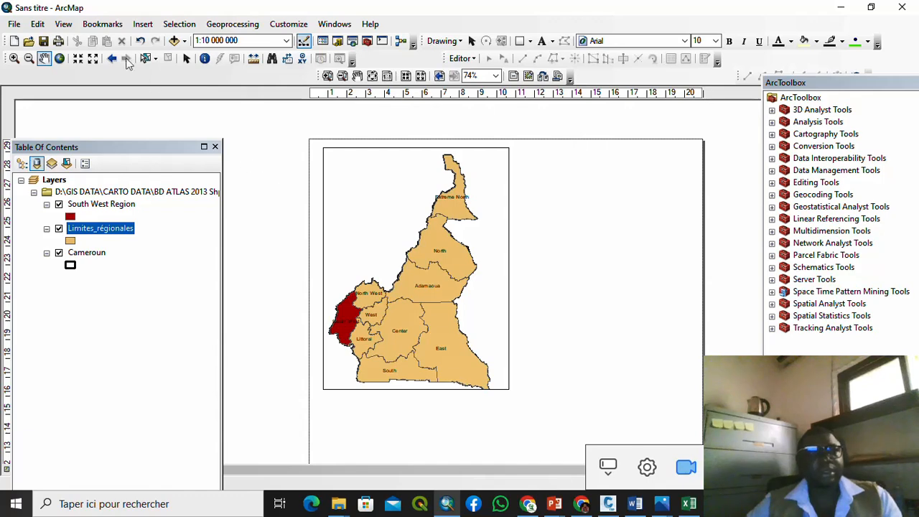
left_click(186, 59)
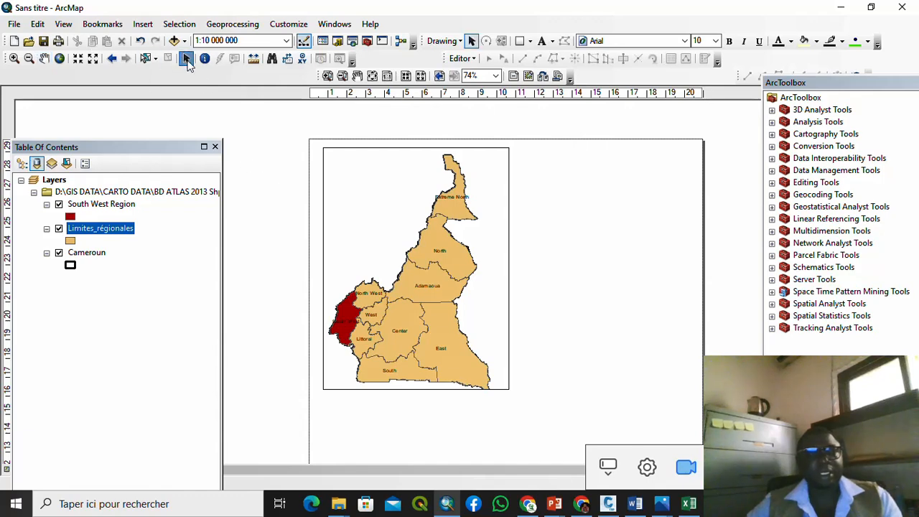
left_click(410, 362)
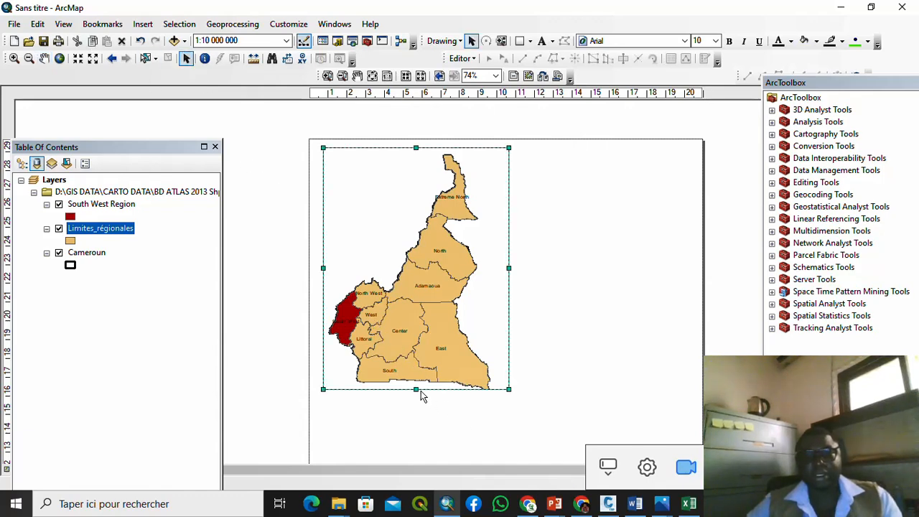
key("Delete")
key("ctrl+z")
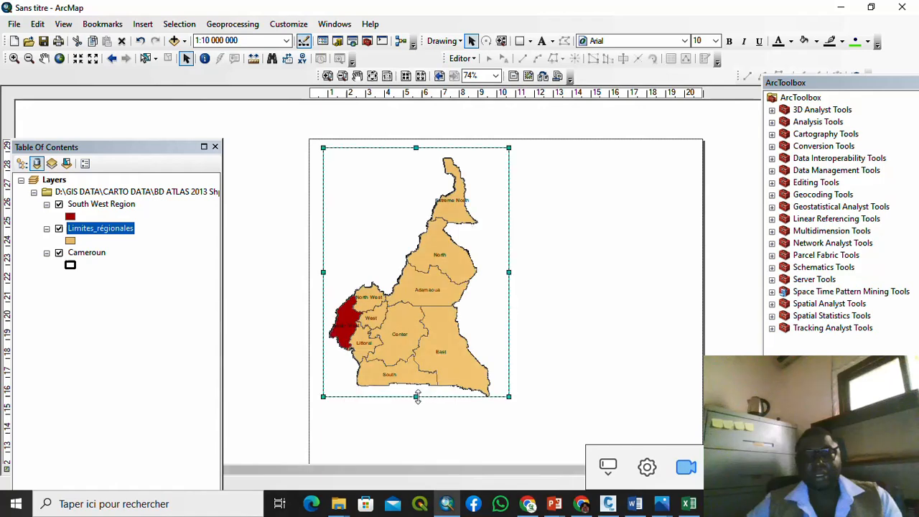
left_click_drag(414, 396, 414, 400)
scroll(414, 327, "down", 5)
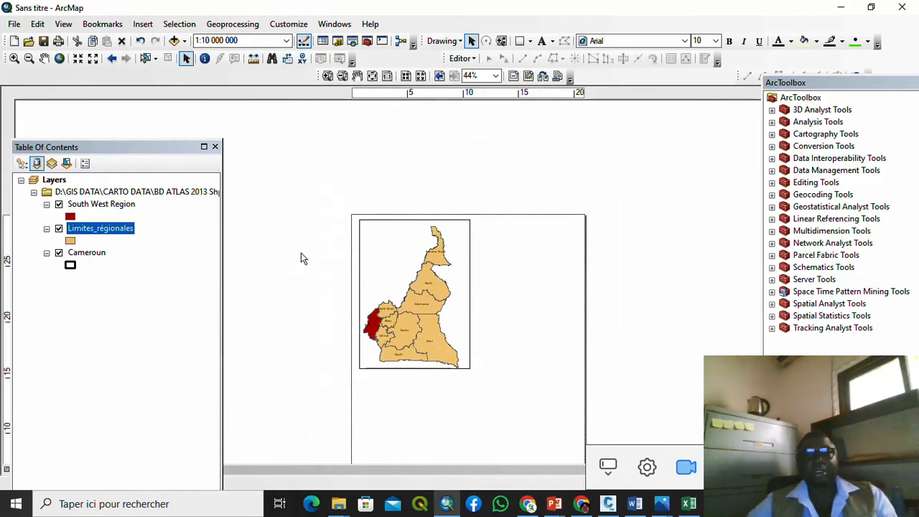
scroll(300, 259, "down", 1)
scroll(301, 258, "down", 1)
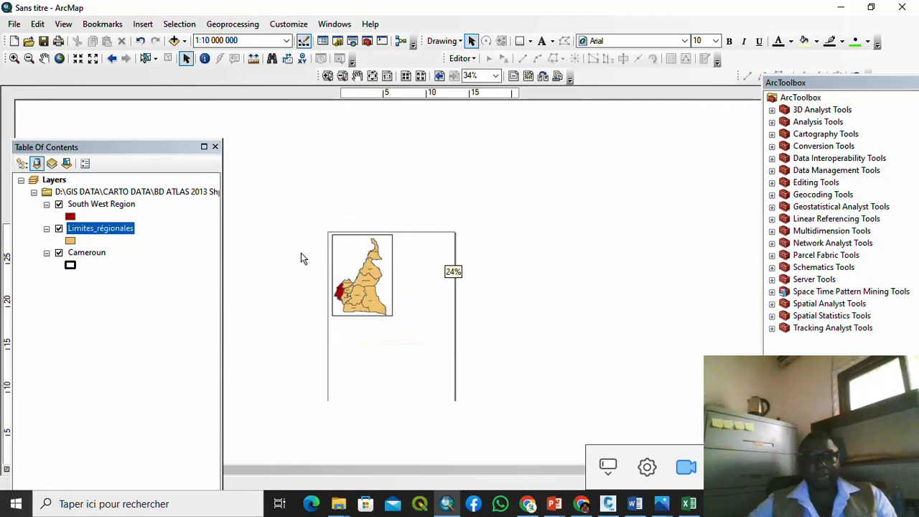
scroll(327, 276, "up", 2)
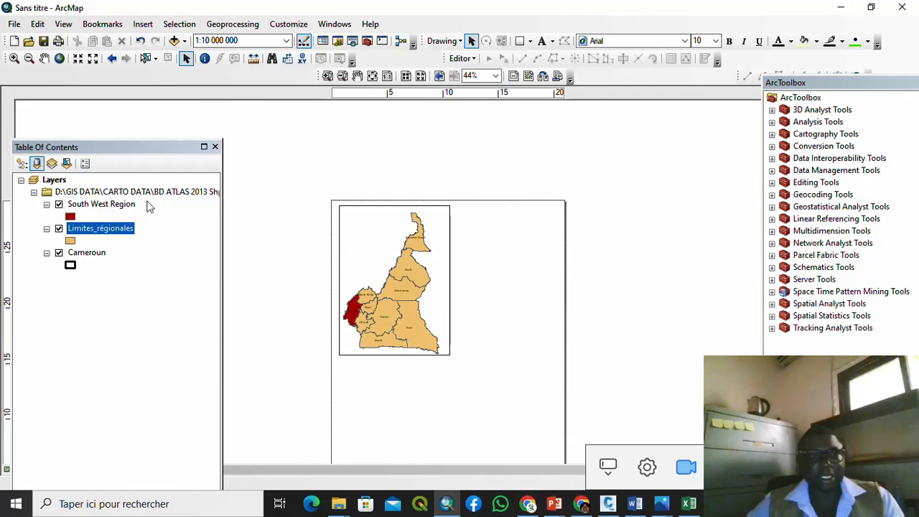
left_click_drag(144, 147, 141, 90)
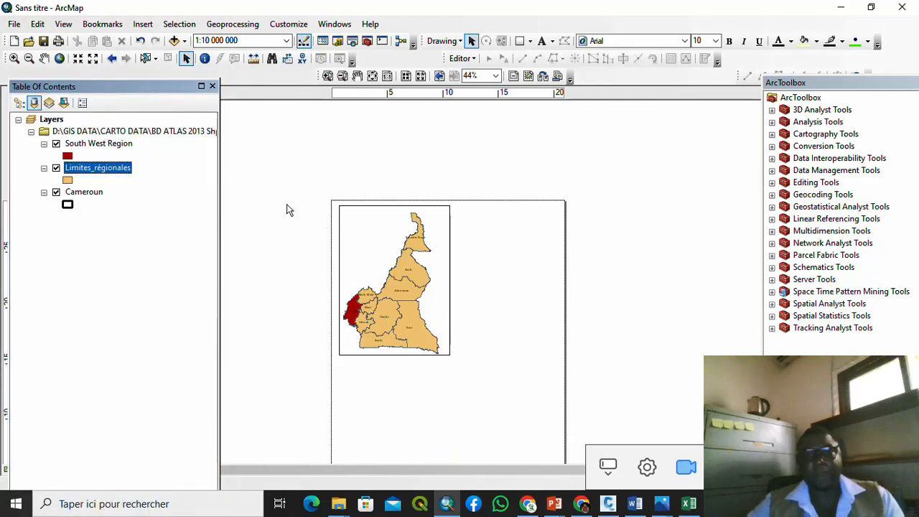
left_click_drag(126, 82, 131, 105)
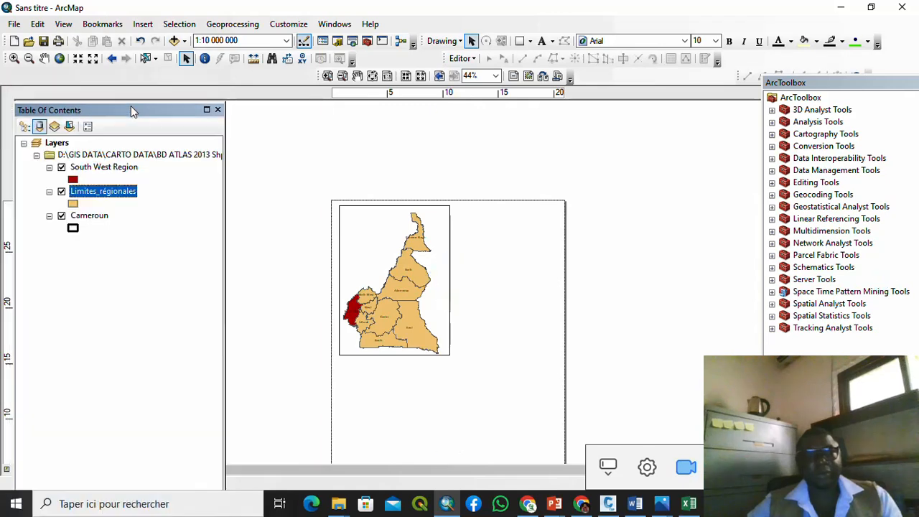
scroll(439, 348, "up", 4)
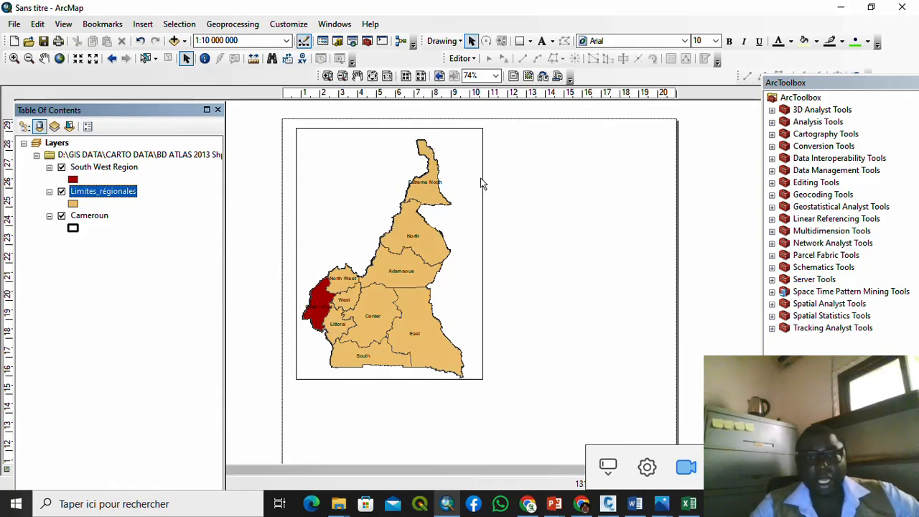
Step: Insert the ESRI North 1 north arrow and place it west of Cameroon's northern part
left_click(143, 24)
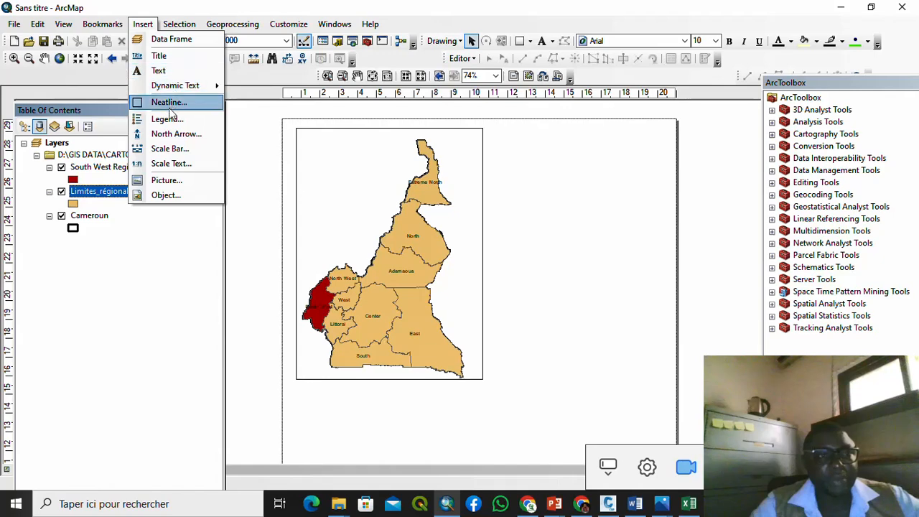
left_click(172, 134)
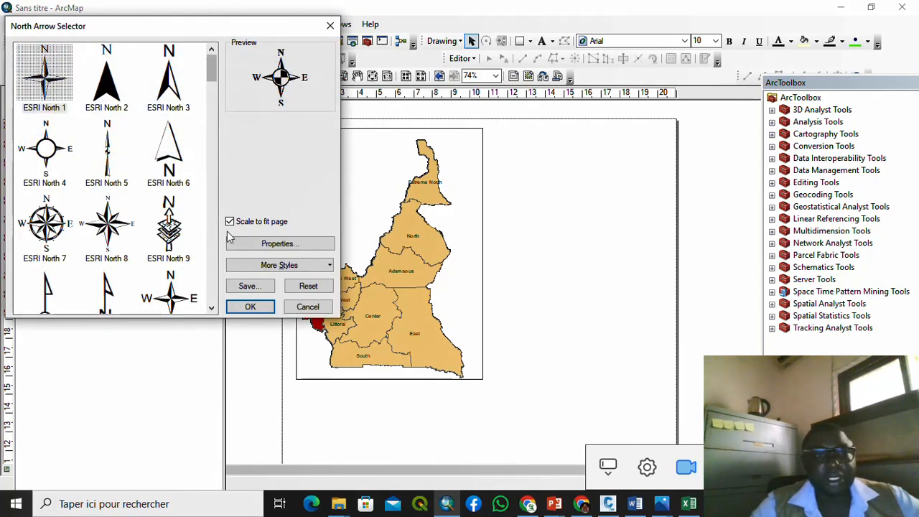
left_click(249, 307)
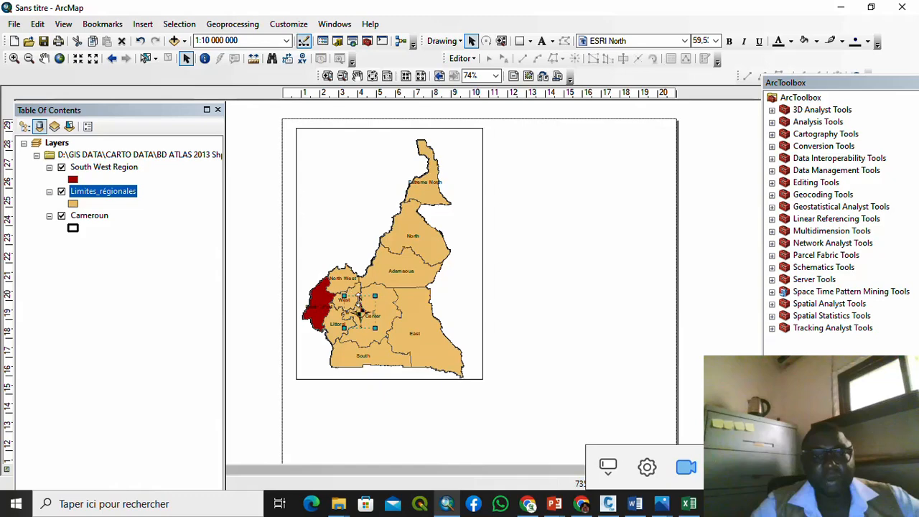
left_click_drag(361, 313, 359, 219)
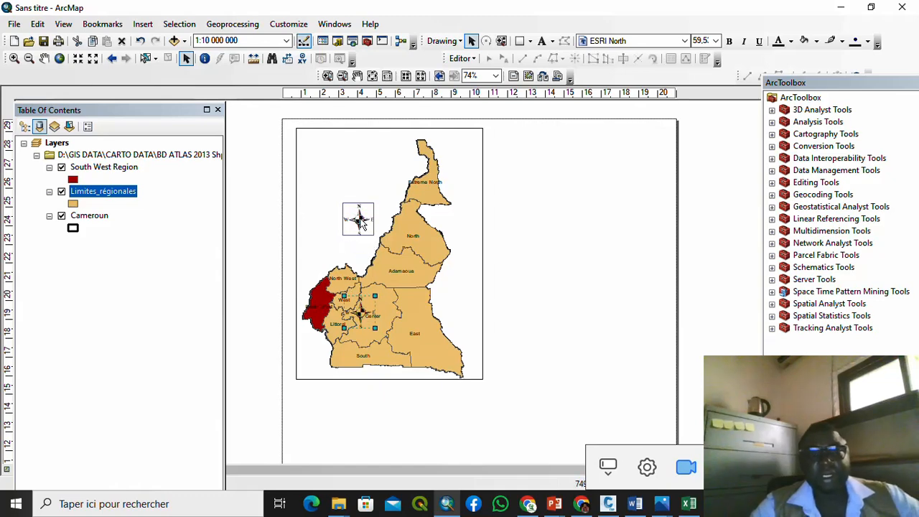
left_click(542, 220)
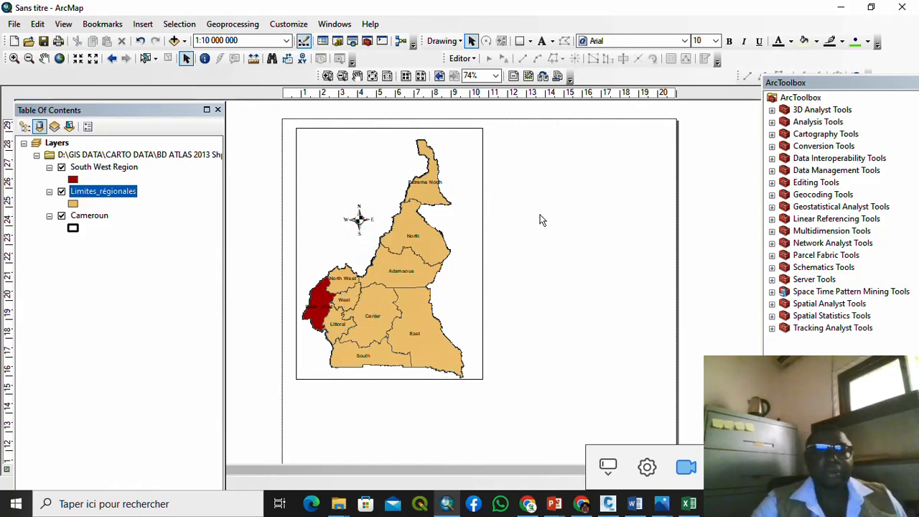
Step: Insert a Scale Line 3 scale bar with its division units set to Kilometers
left_click(139, 26)
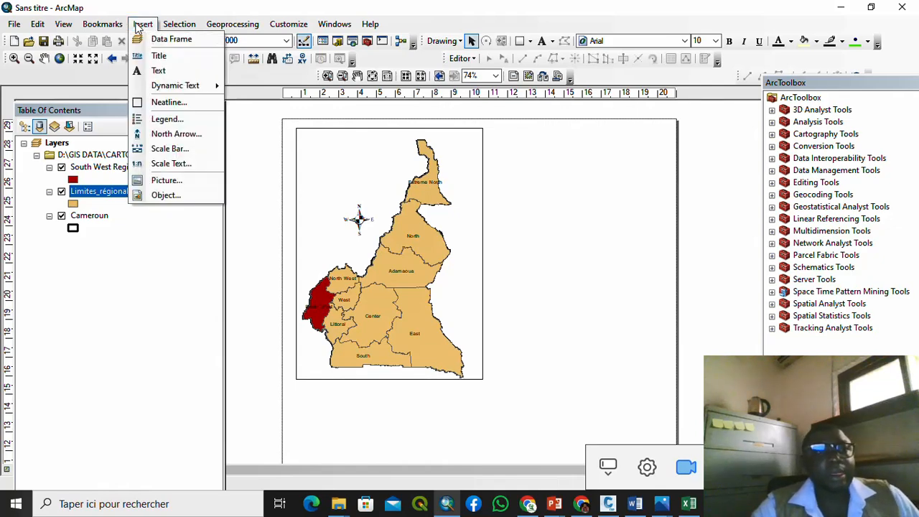
left_click(191, 154)
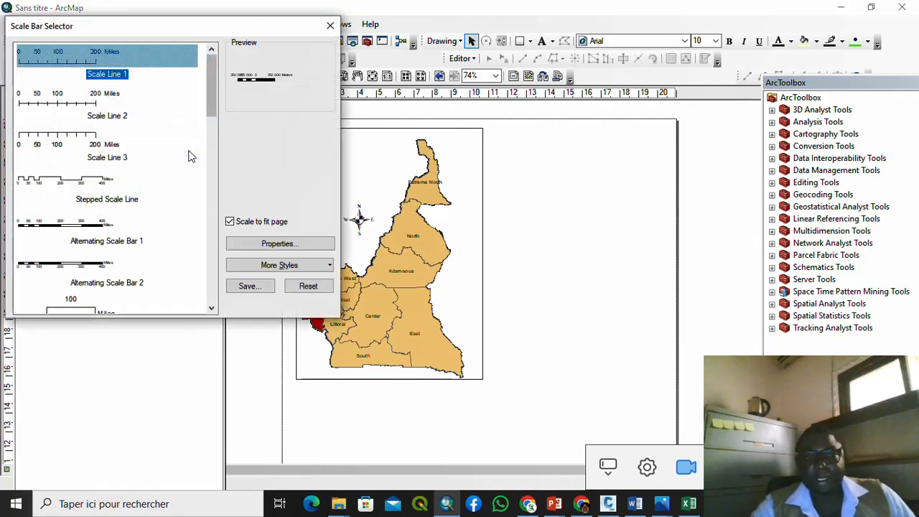
left_click(87, 147)
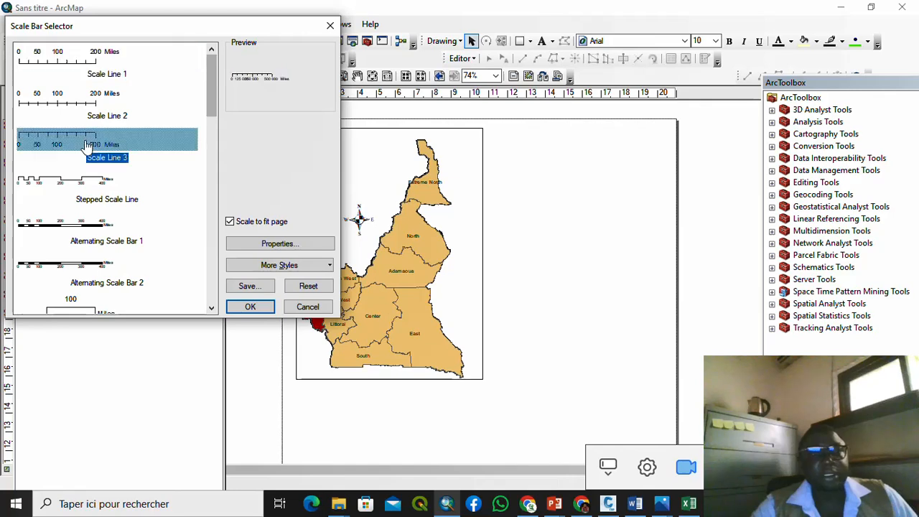
left_click(303, 246)
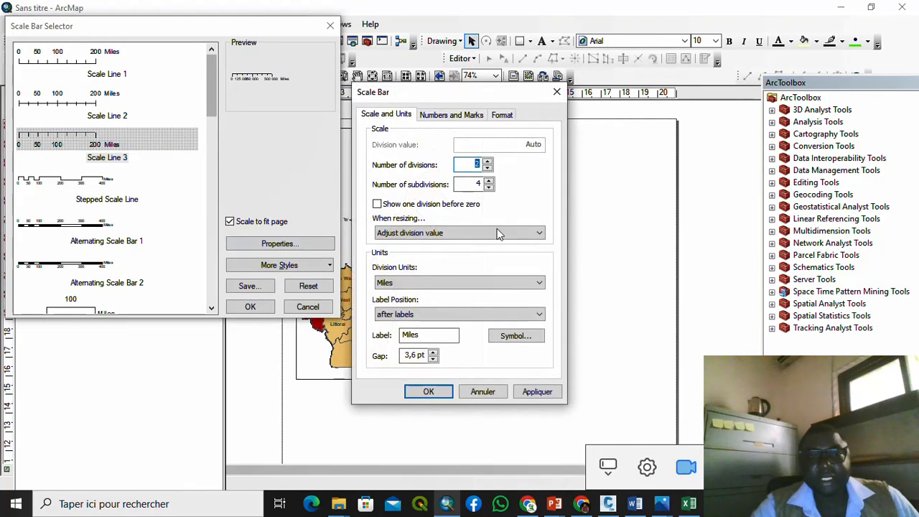
left_click(539, 283)
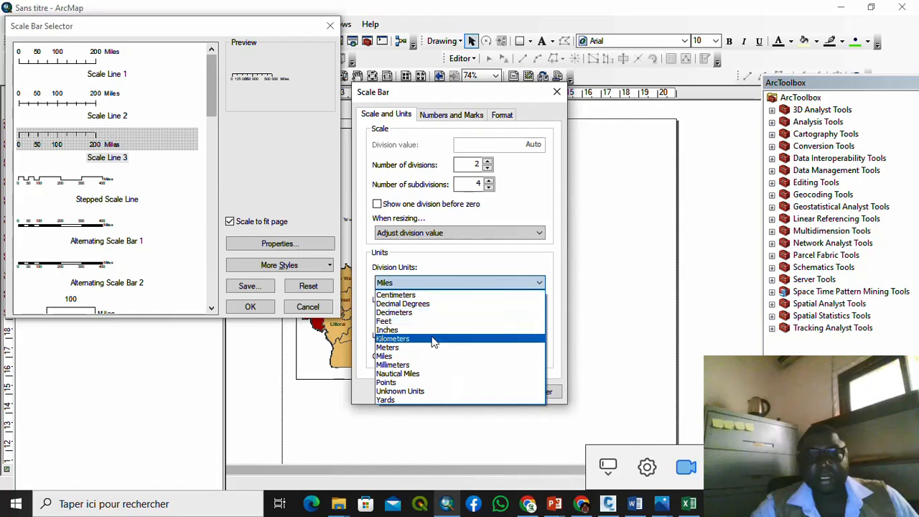
left_click(429, 338)
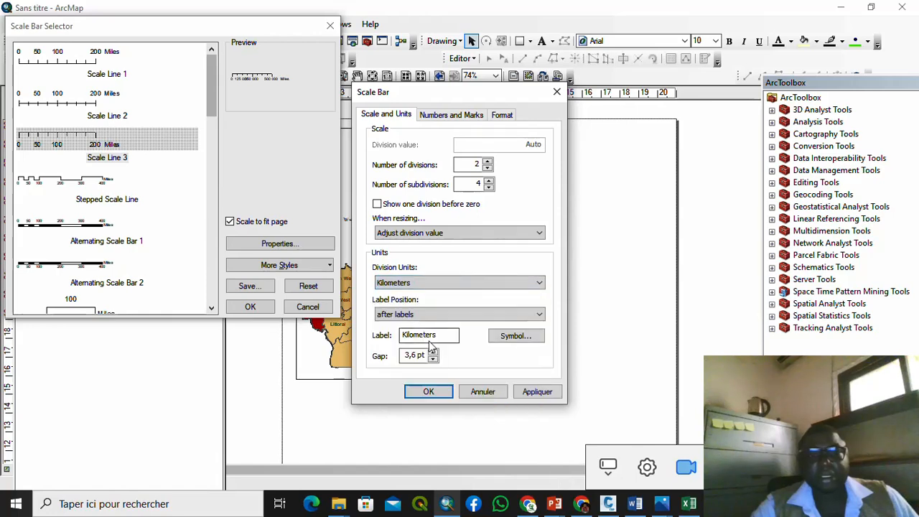
left_click(427, 391)
left_click(250, 307)
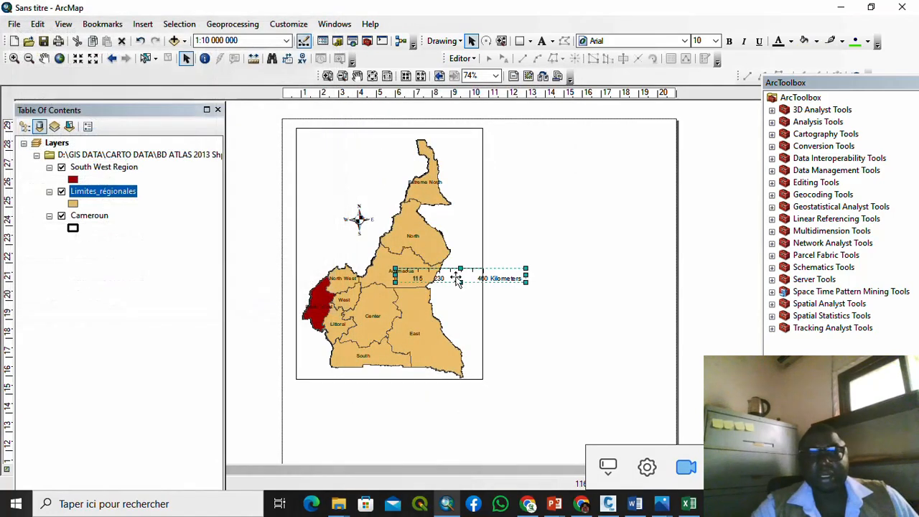
Step: Place the kilometer scale bar along the map frame's bottom below southern Cameroon, nudging it slightly
left_click_drag(458, 279, 382, 374)
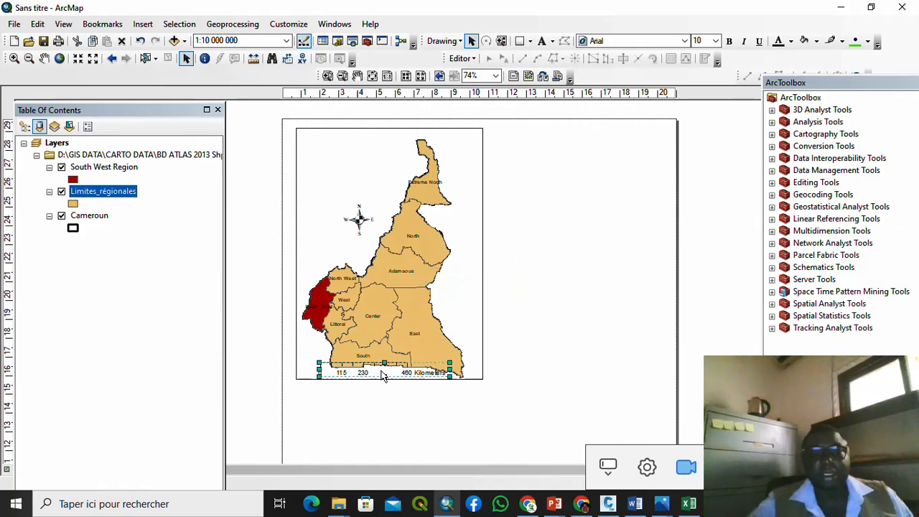
scroll(384, 370, "down", 5)
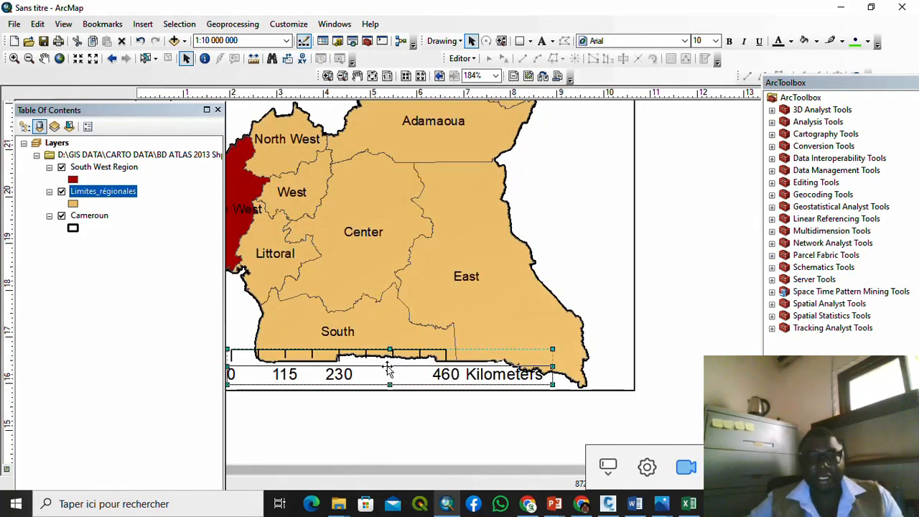
left_click(691, 332)
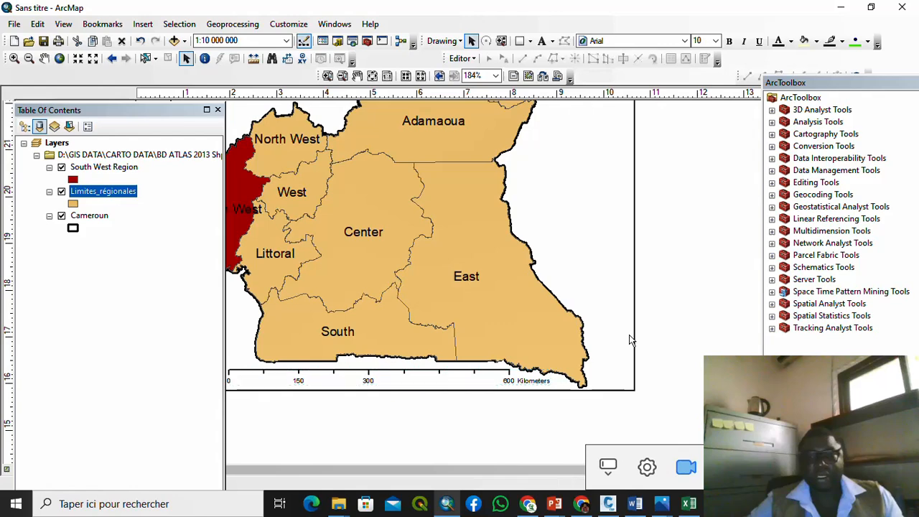
scroll(625, 339, "up", 3)
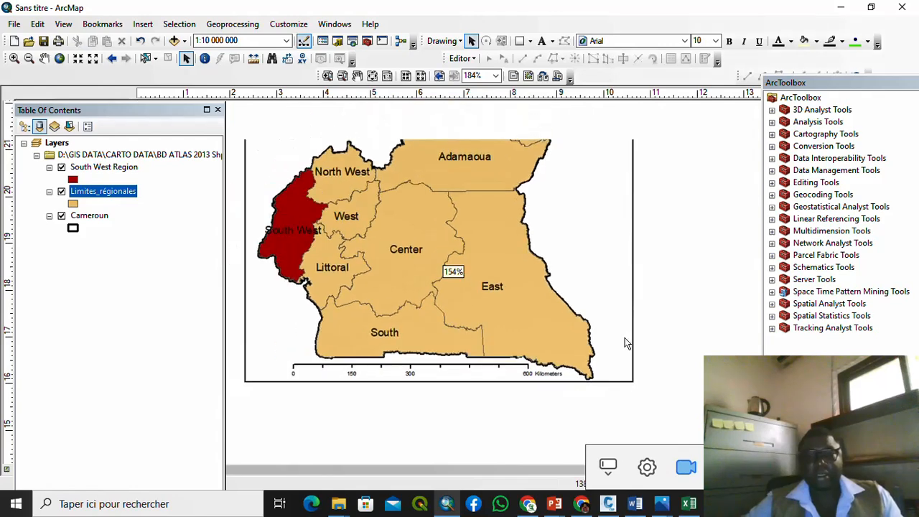
scroll(579, 345, "up", 2)
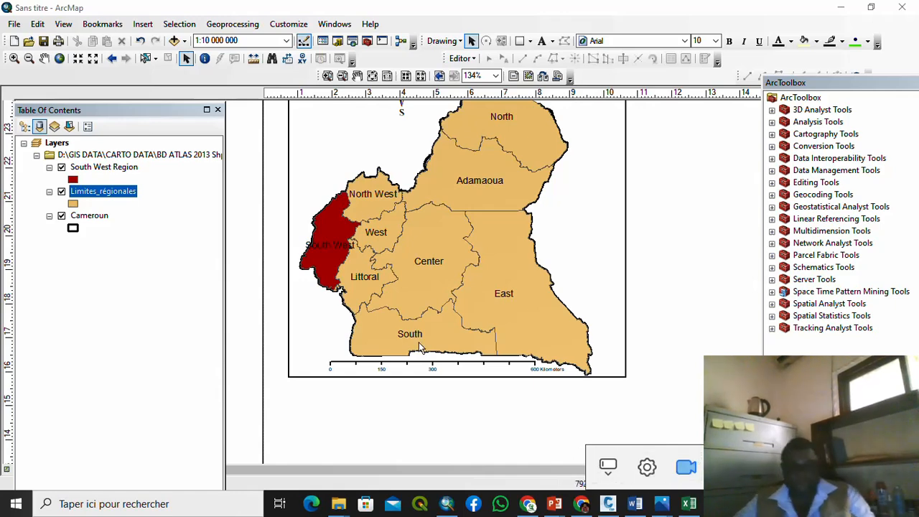
scroll(431, 370, "up", 2)
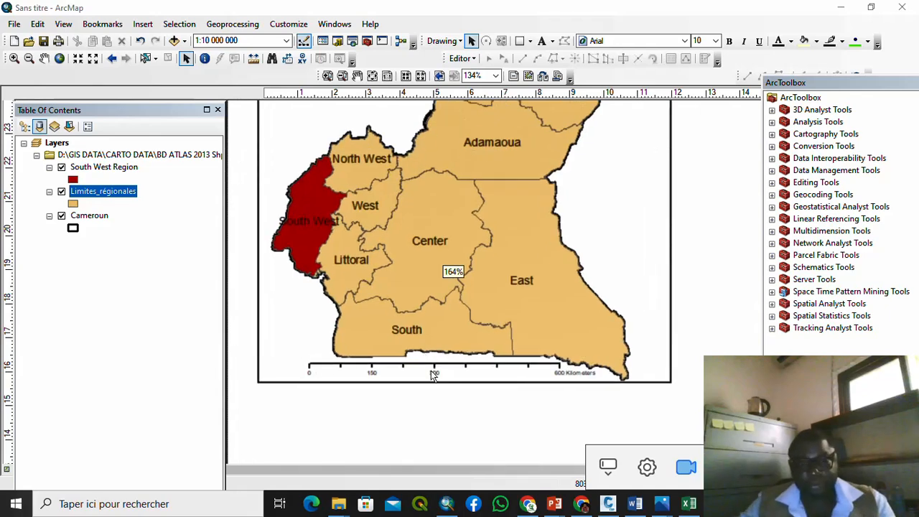
left_click(434, 372)
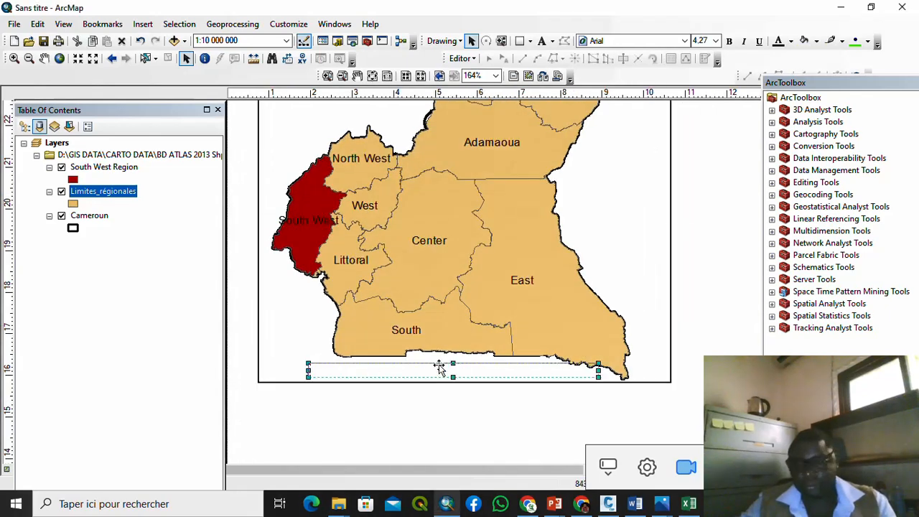
left_click_drag(438, 370, 437, 375)
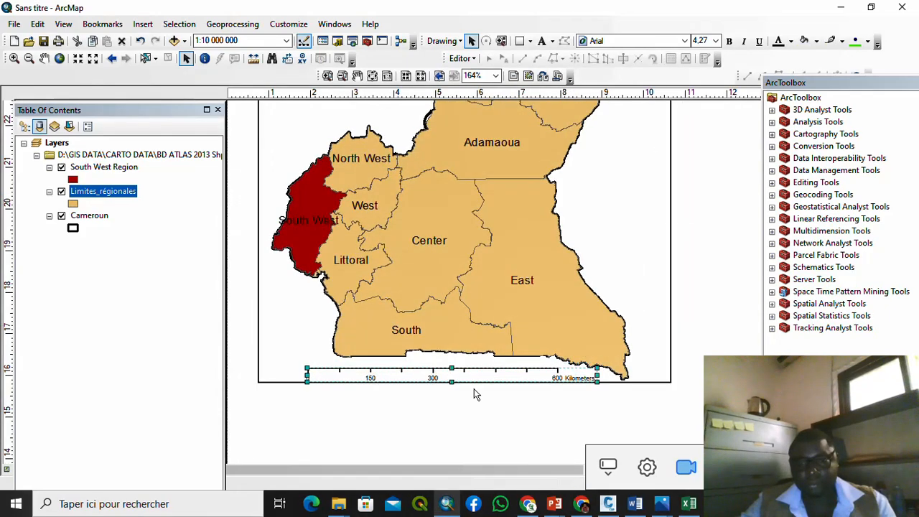
left_click(677, 422)
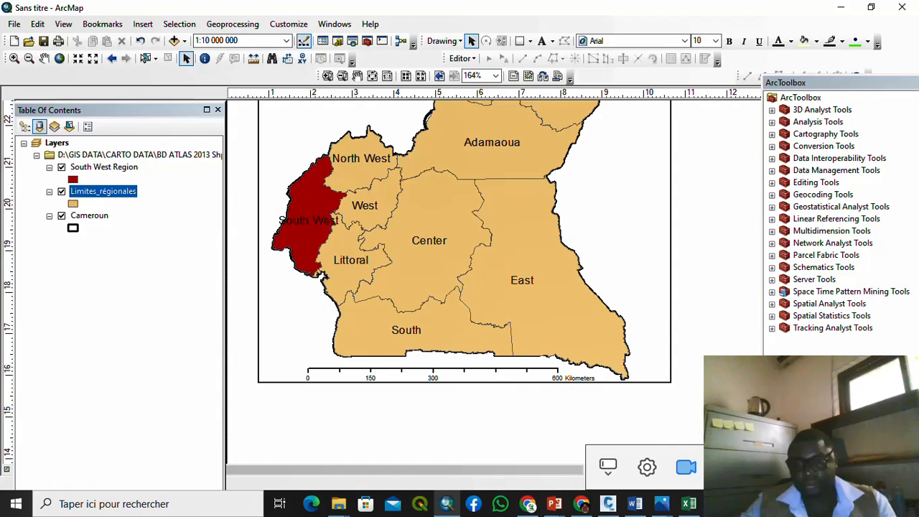
scroll(675, 402, "down", 5)
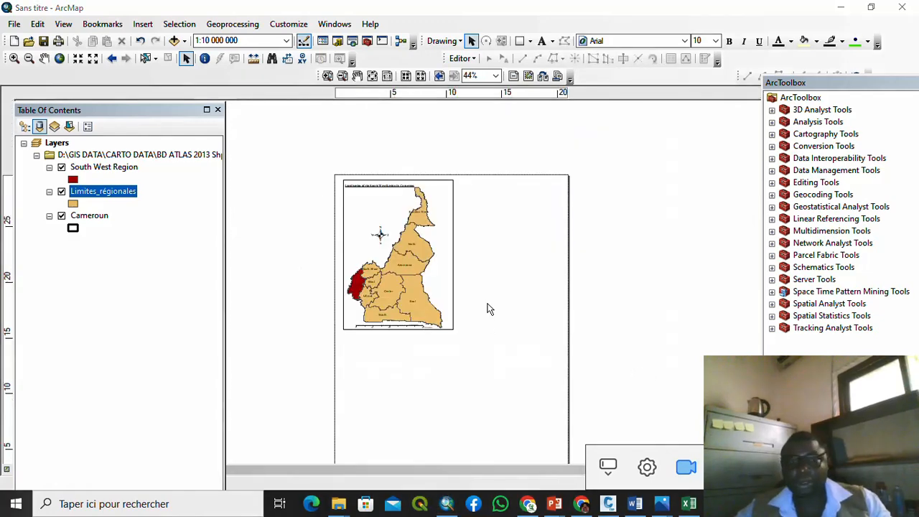
Step: Insert a title above the map and delete the extra large duplicate title
scroll(359, 175, "up", 1)
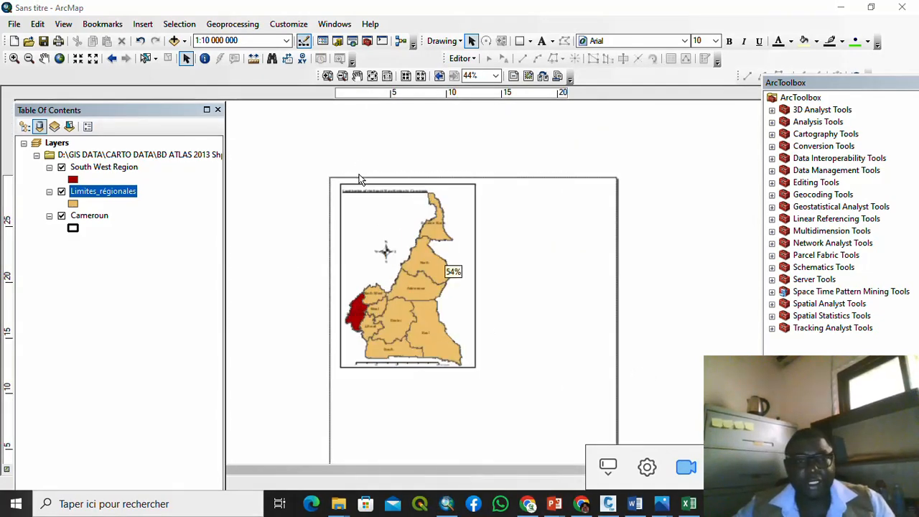
scroll(361, 179, "up", 3)
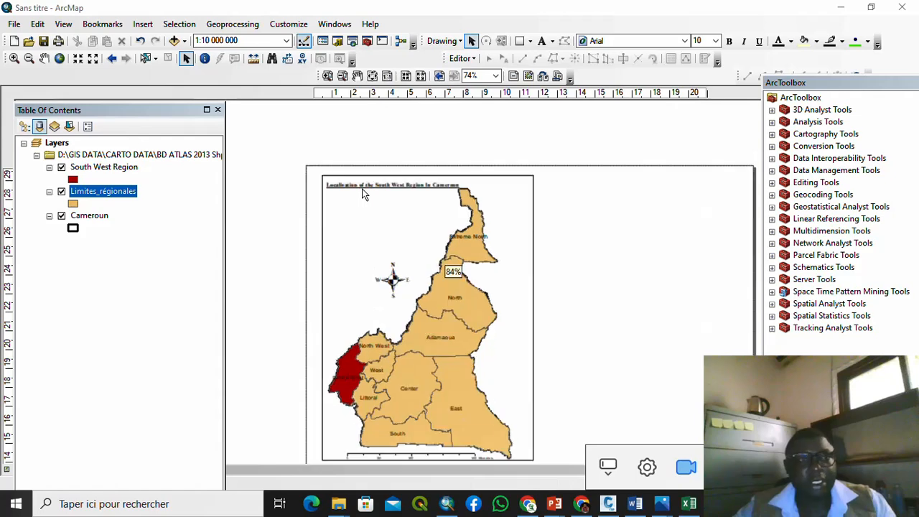
left_click(143, 24)
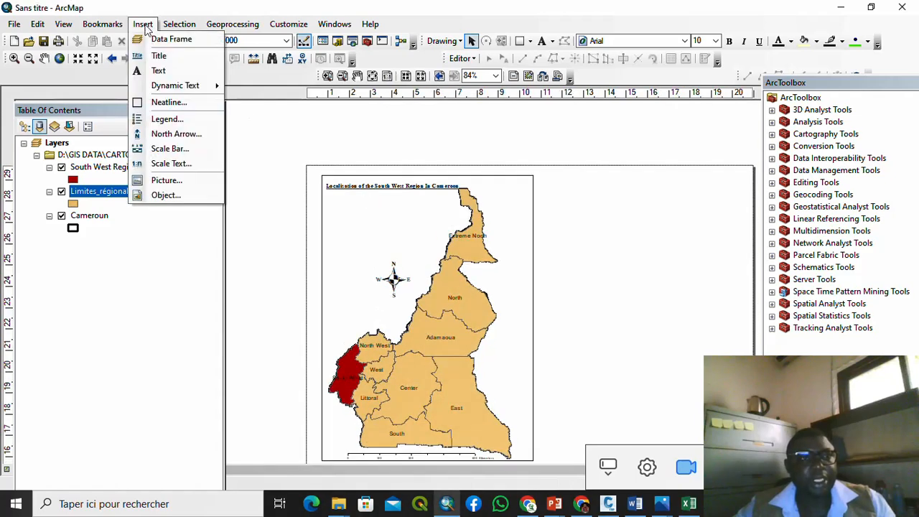
left_click(158, 55)
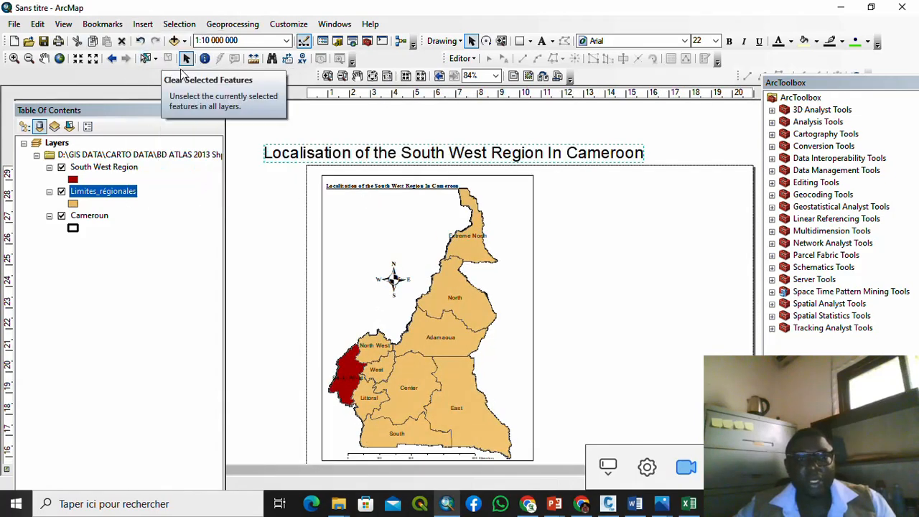
left_click(266, 128)
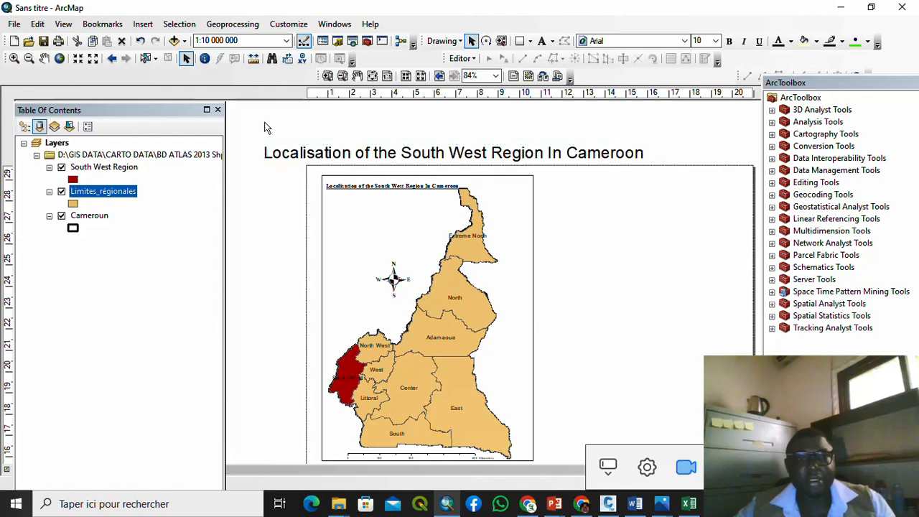
right_click(334, 155)
left_click(369, 223)
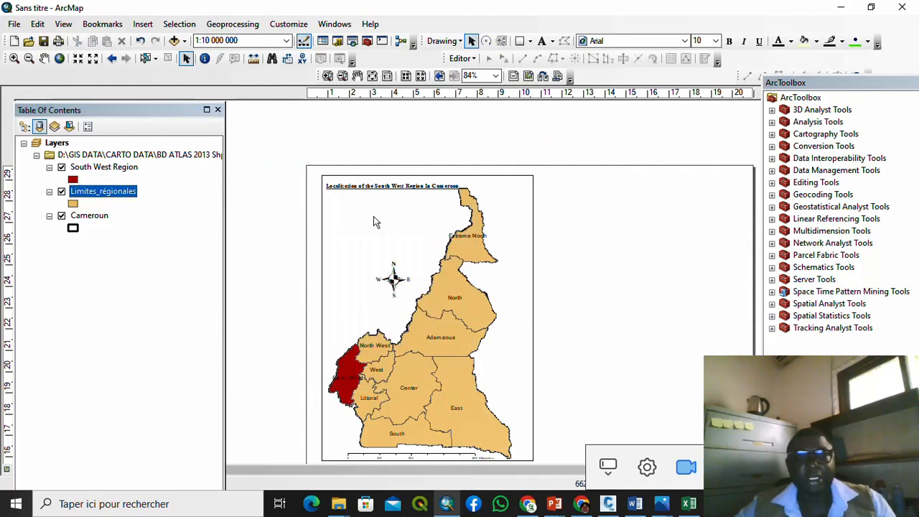
Step: Bring the map to 1:12 500 000 so Cameroon sits smaller within its frame
scroll(362, 190, "down", 4)
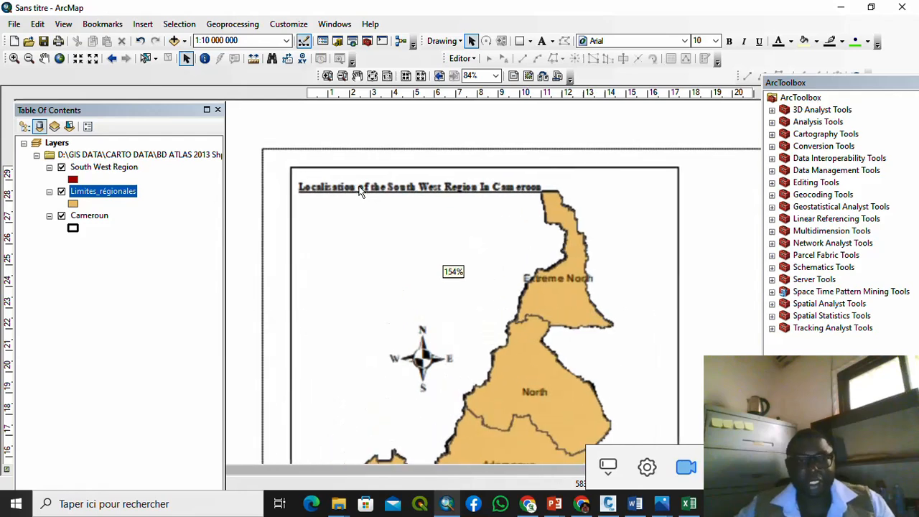
scroll(361, 190, "up", 4)
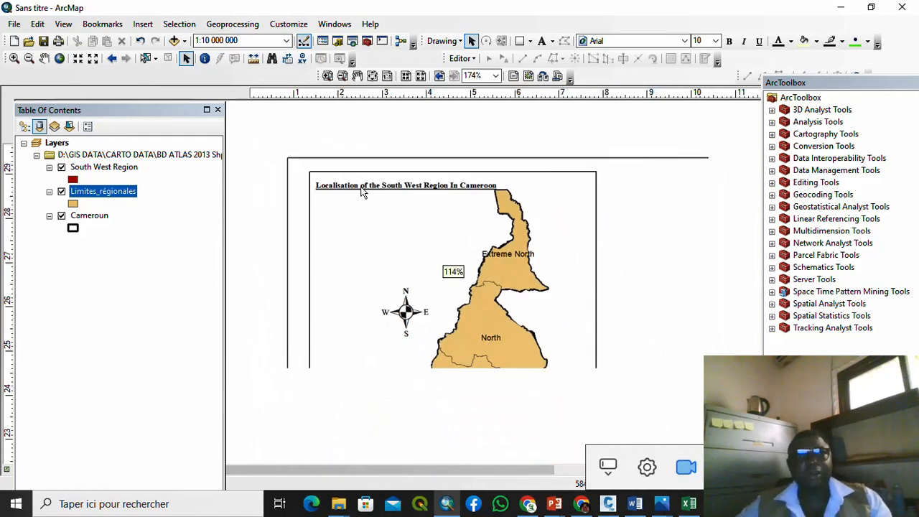
scroll(361, 190, "up", 1)
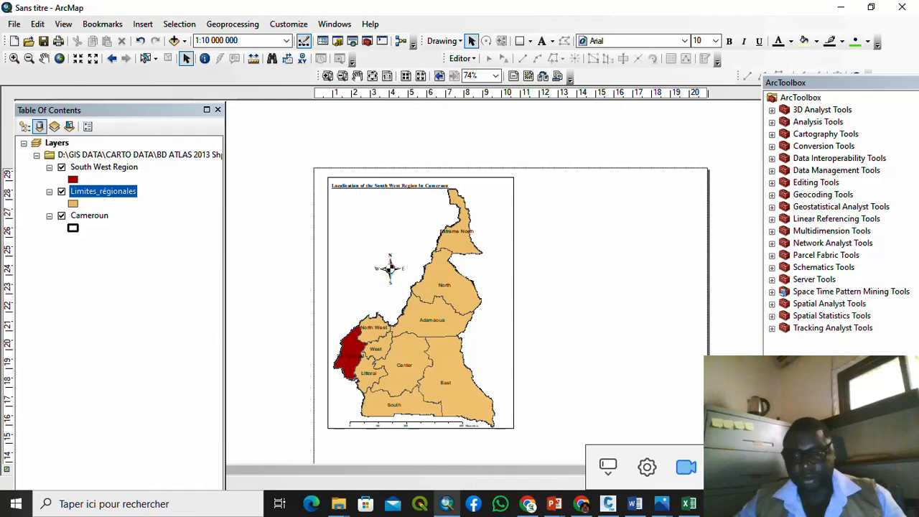
scroll(685, 374, "down", 1)
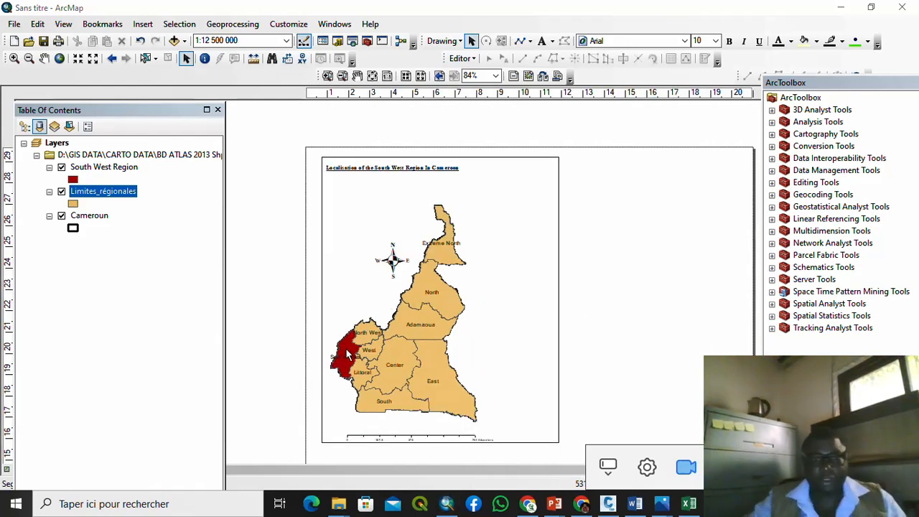
scroll(346, 348, "down", 5)
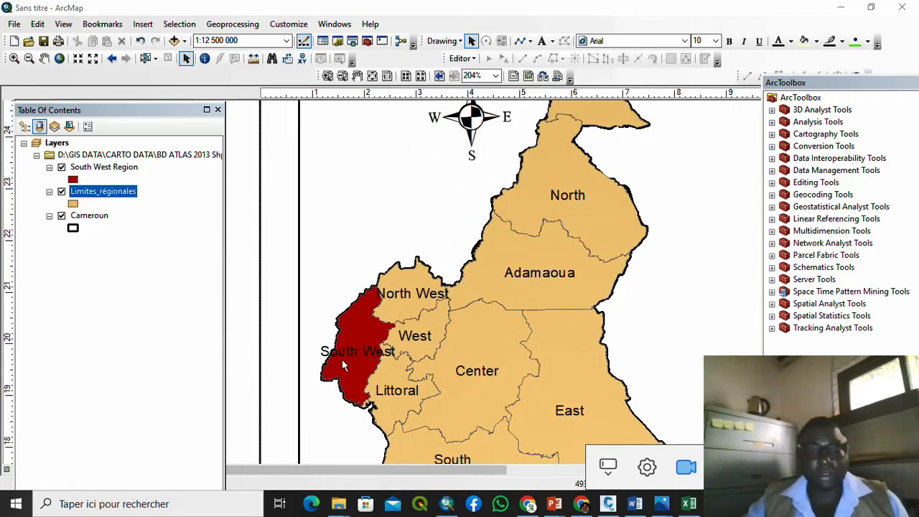
scroll(342, 359, "up", 3)
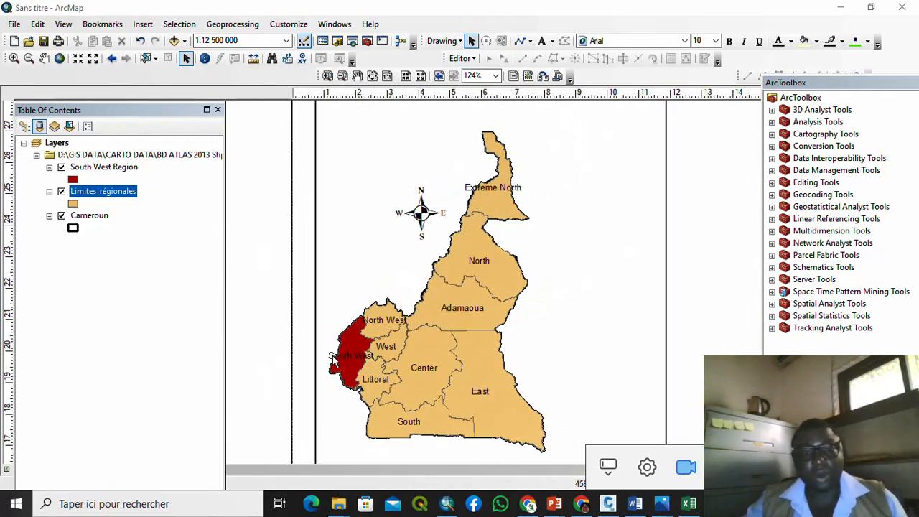
scroll(350, 359, "down", 3)
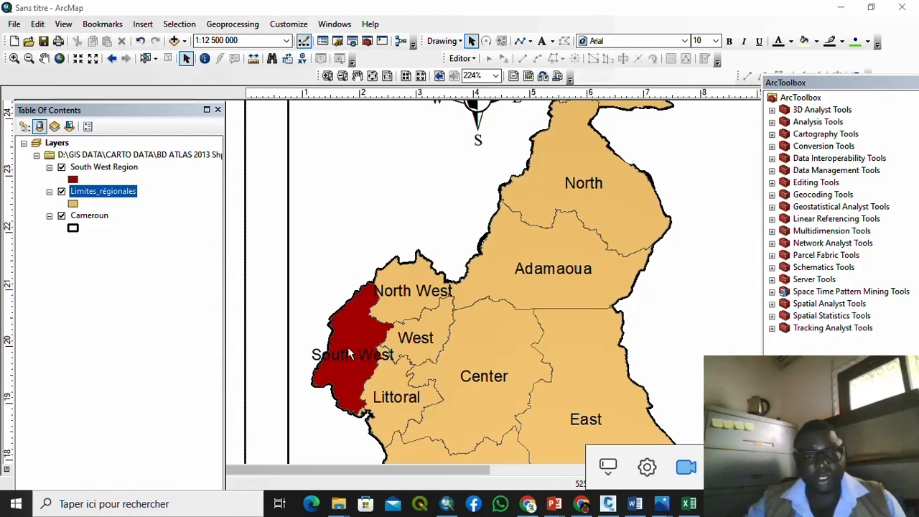
scroll(347, 347, "up", 5)
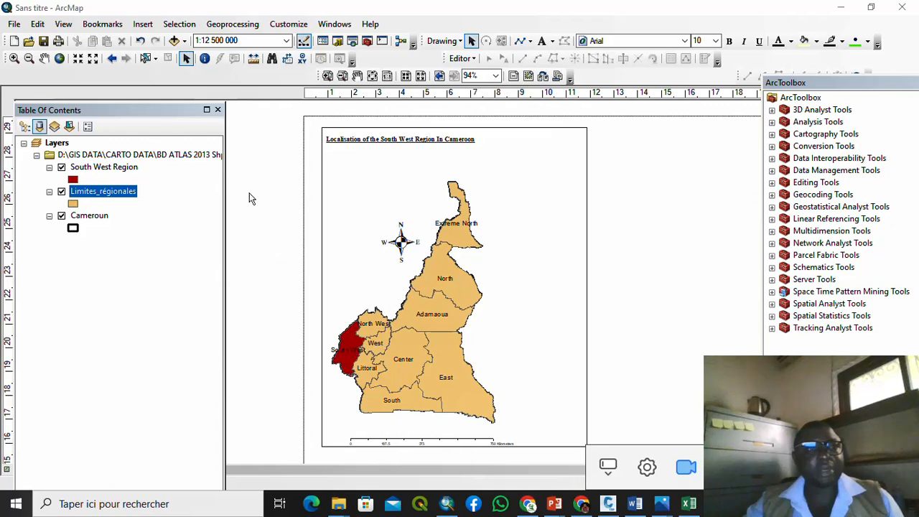
Step: Insert a new empty data frame, place it right of the map, and make it narrower and taller
left_click(178, 26)
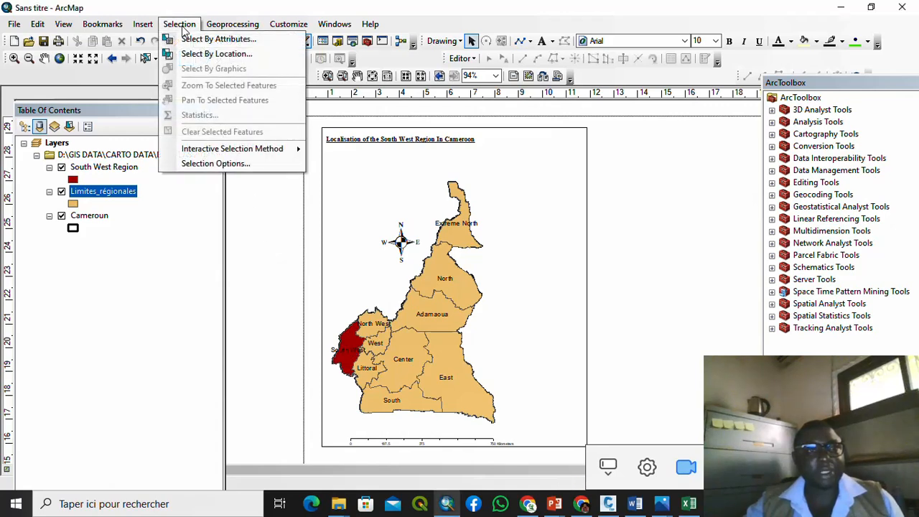
left_click(149, 26)
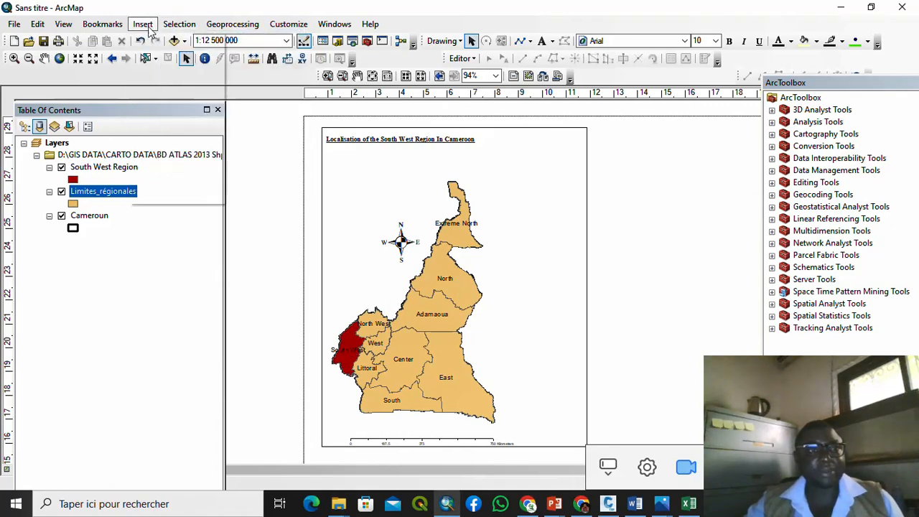
left_click(143, 25)
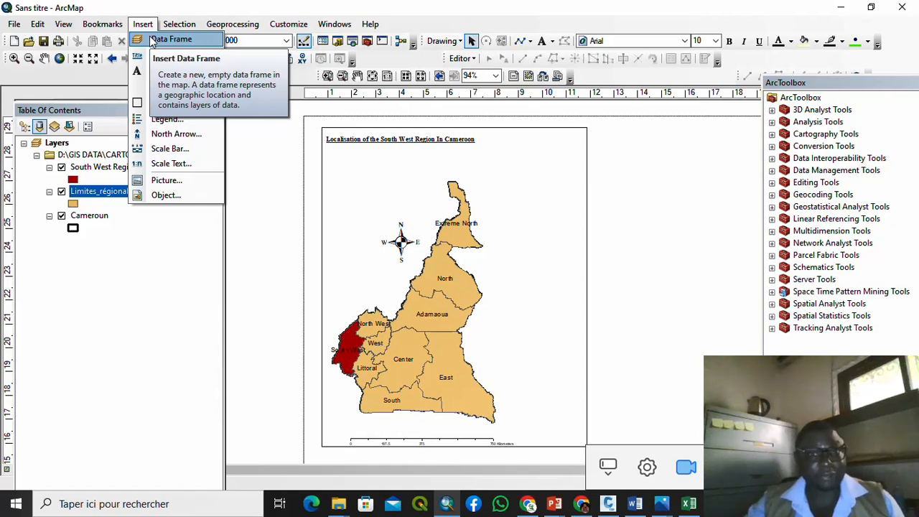
left_click(171, 40)
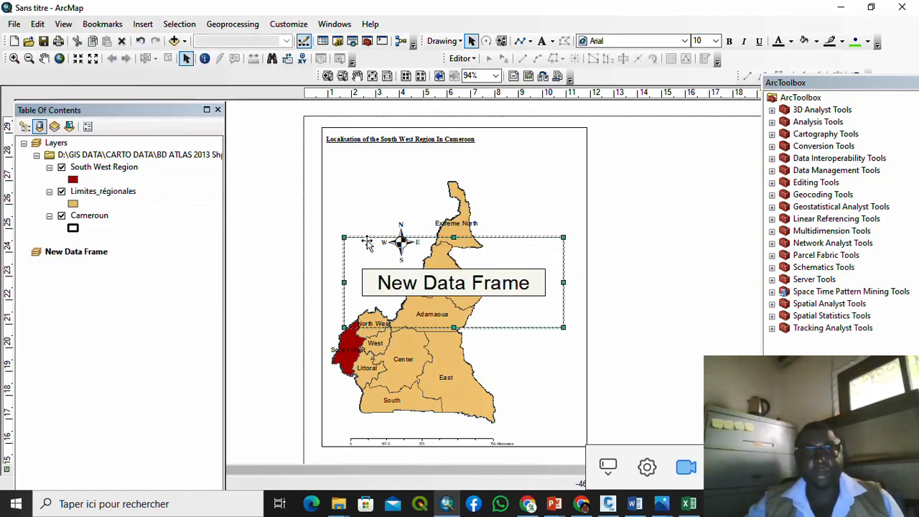
left_click_drag(365, 239, 510, 215)
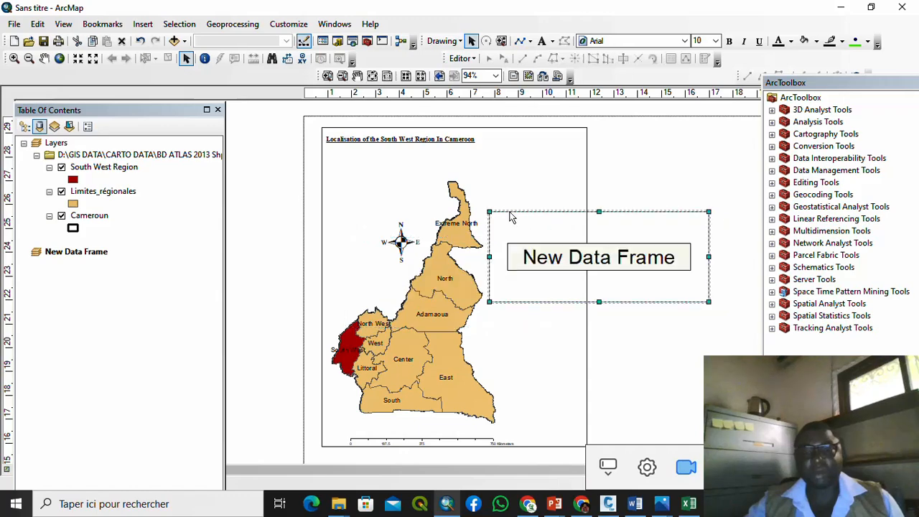
left_click_drag(708, 302, 682, 333)
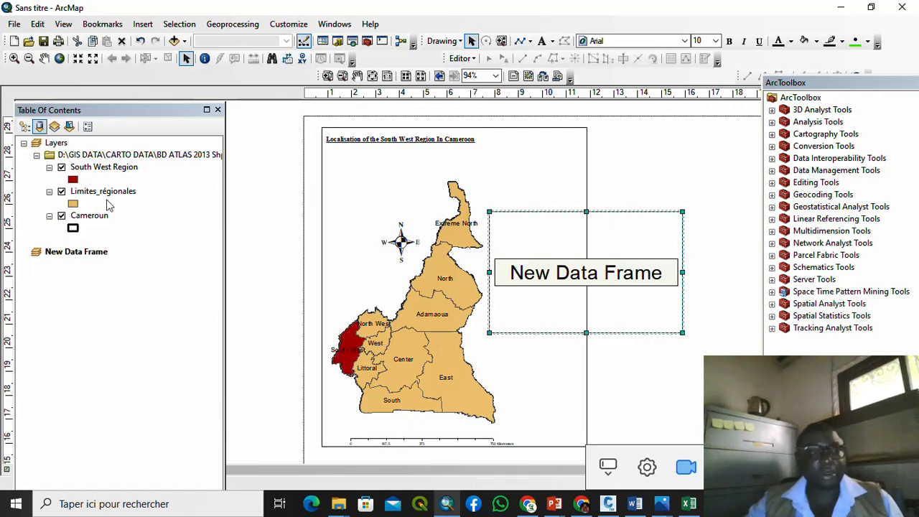
left_click(99, 167)
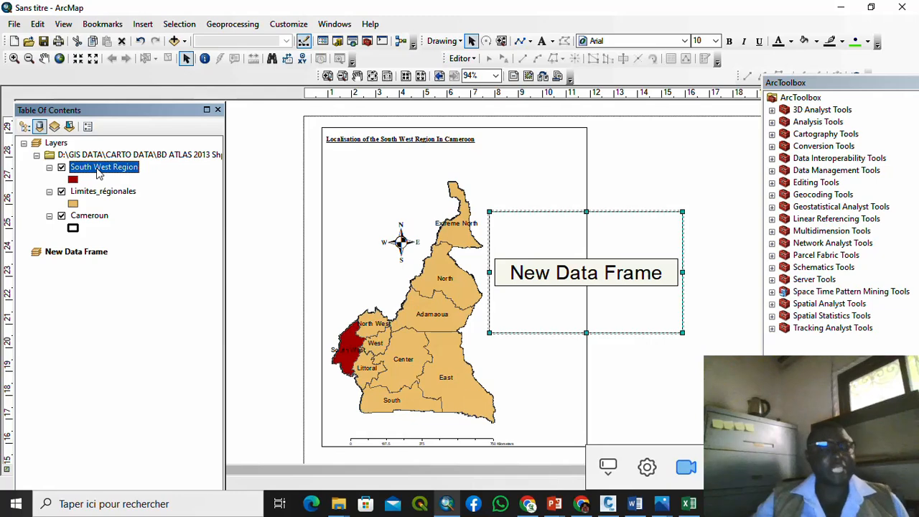
Step: Begin exporting the South West Region layer's data to the Querry Project folder
right_click(100, 173)
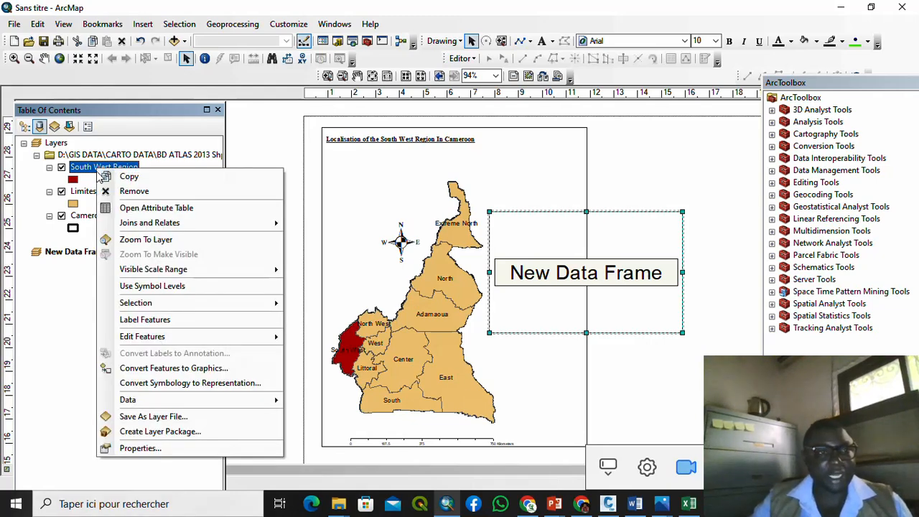
mouse_move(267, 402)
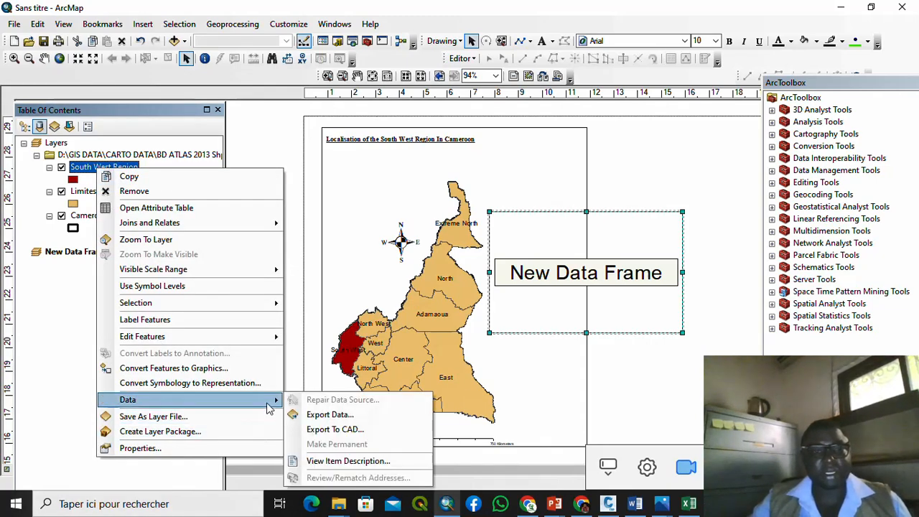
left_click(330, 415)
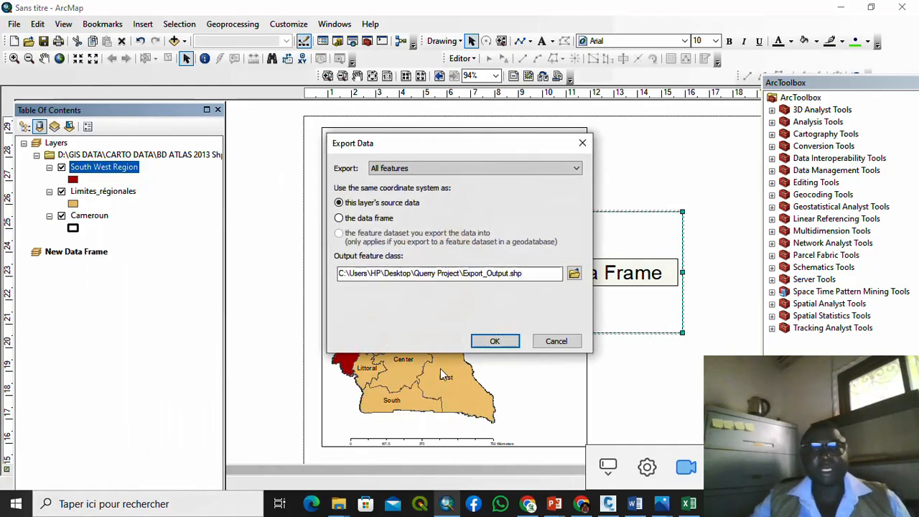
left_click(573, 274)
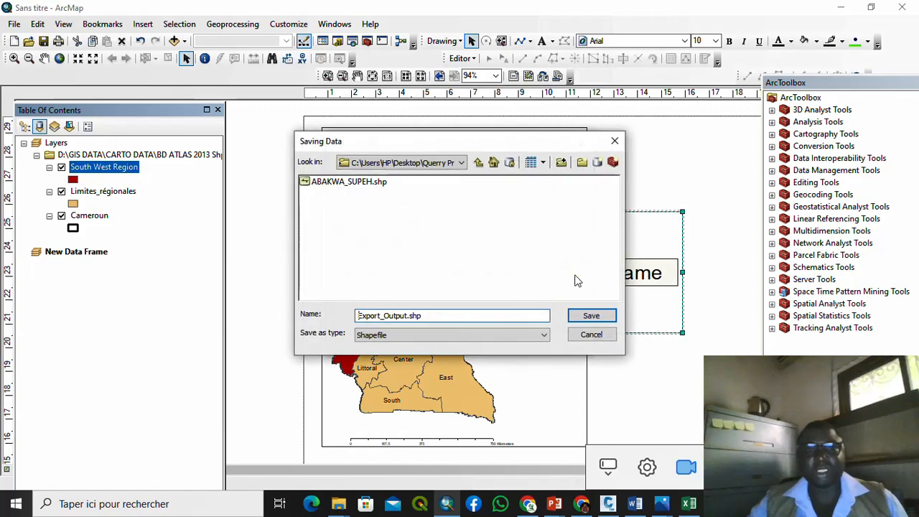
left_click(461, 164)
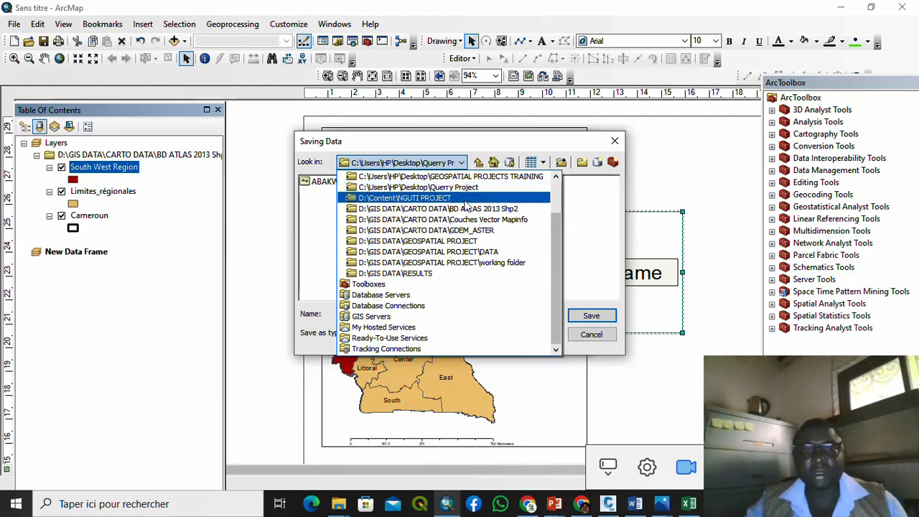
scroll(466, 204, "up", 2)
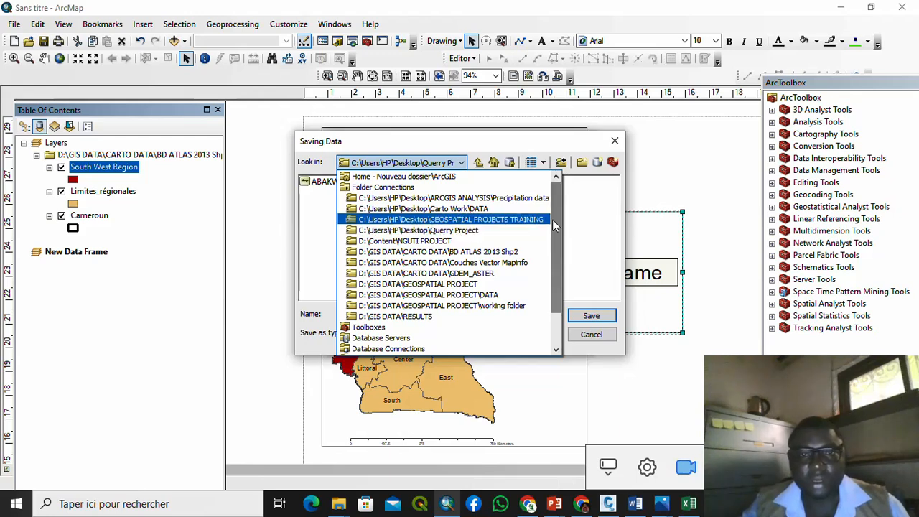
left_click_drag(553, 220, 555, 225)
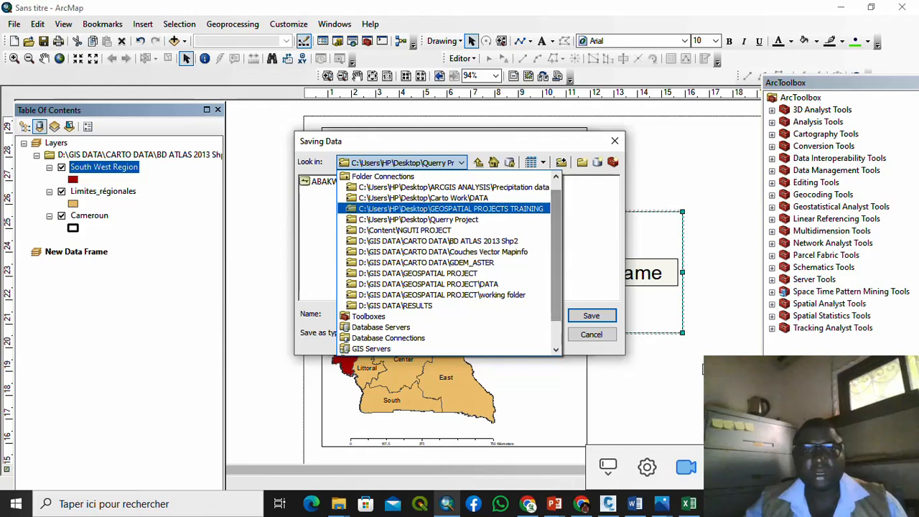
key("Escape")
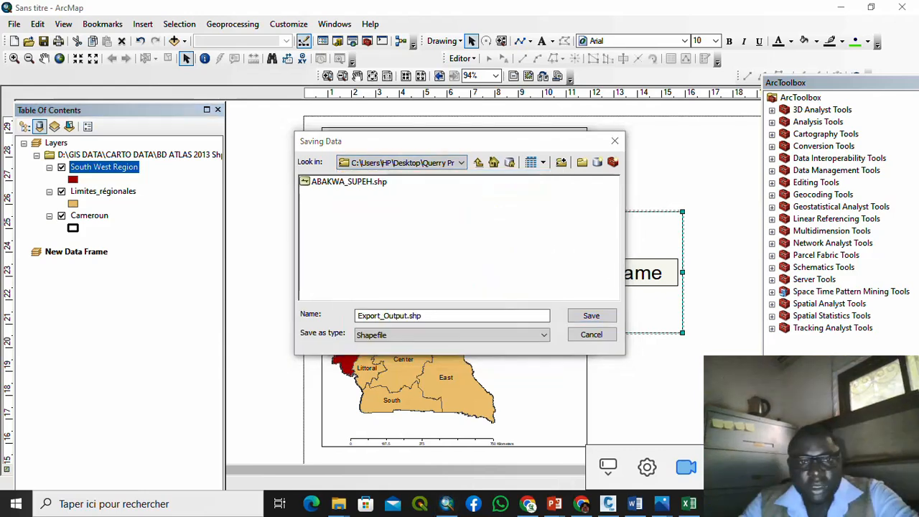
left_click(460, 163)
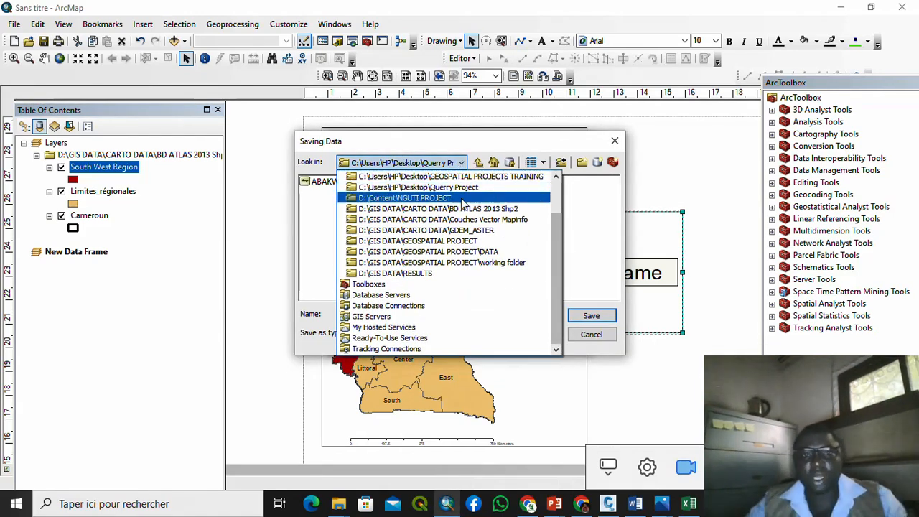
left_click(459, 189)
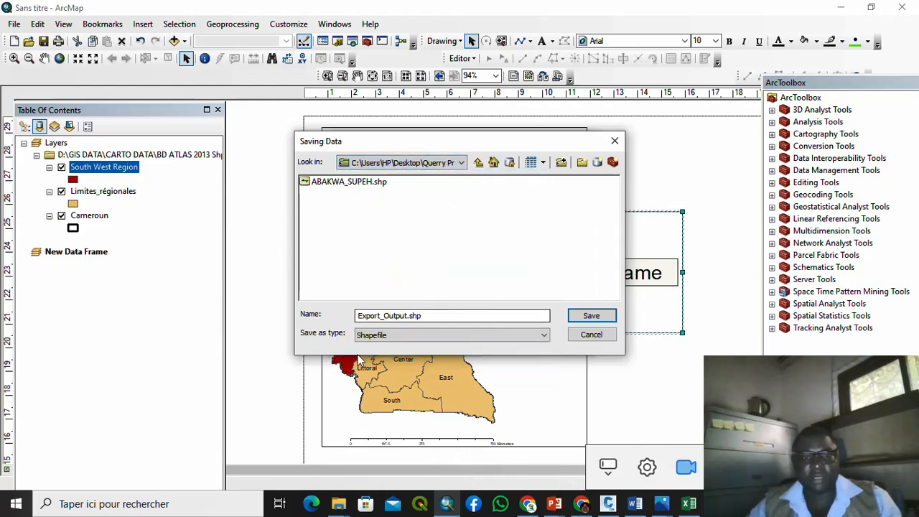
Step: Name the output South West Cmr as a shapefile, run the export, and decline adding it
left_click(407, 313)
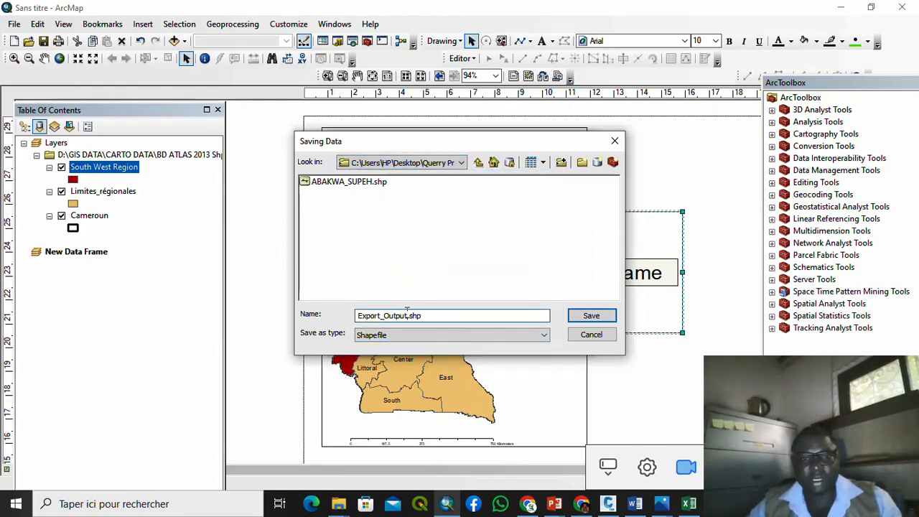
left_click_drag(406, 314, 221, 331)
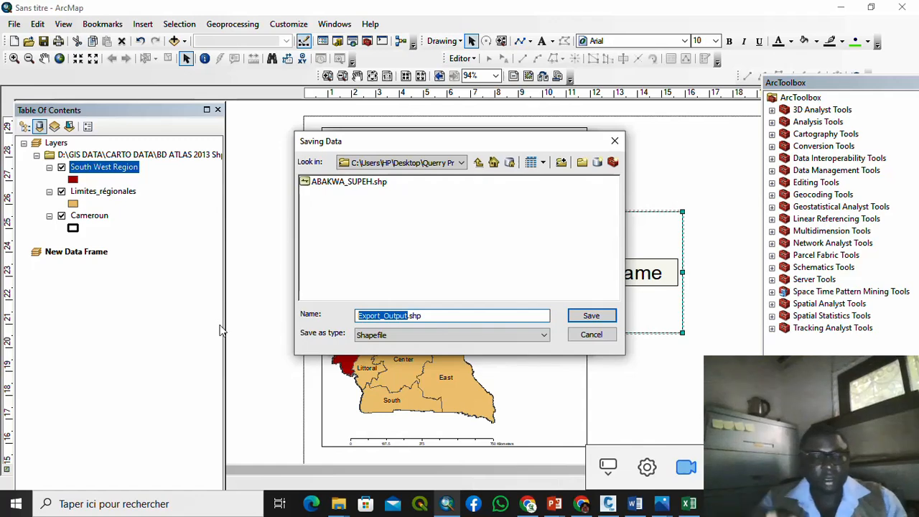
type("South ")
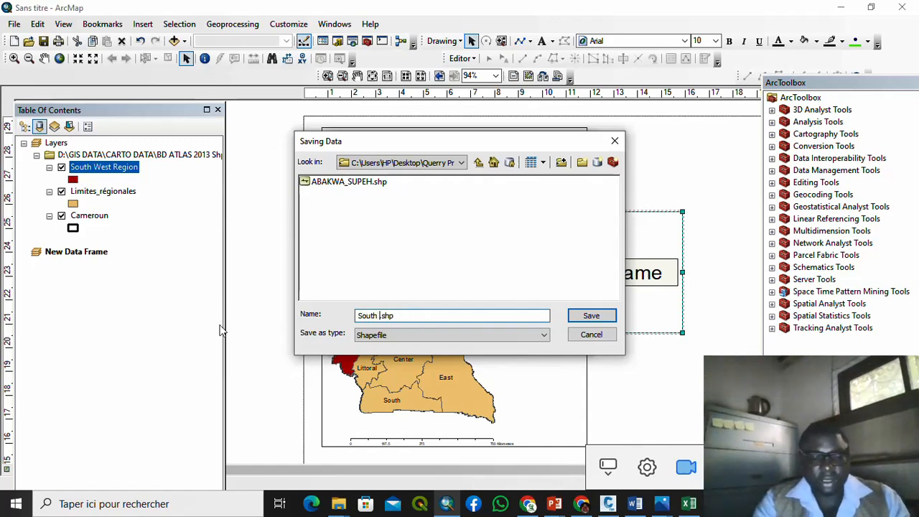
type("Zest ")
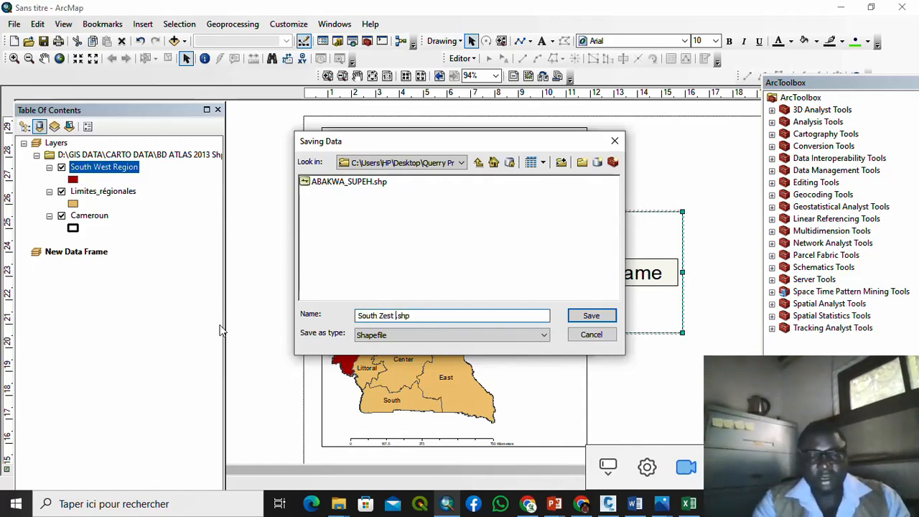
type("West C")
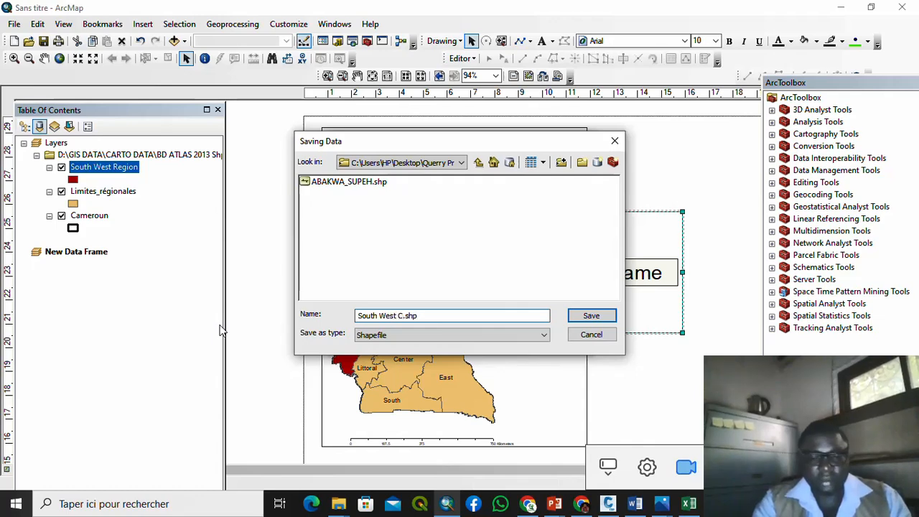
type("m")
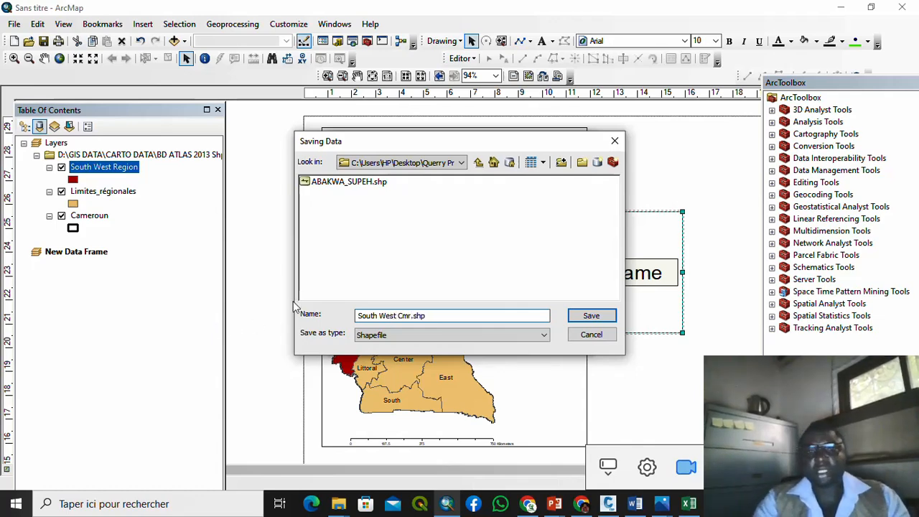
type("r")
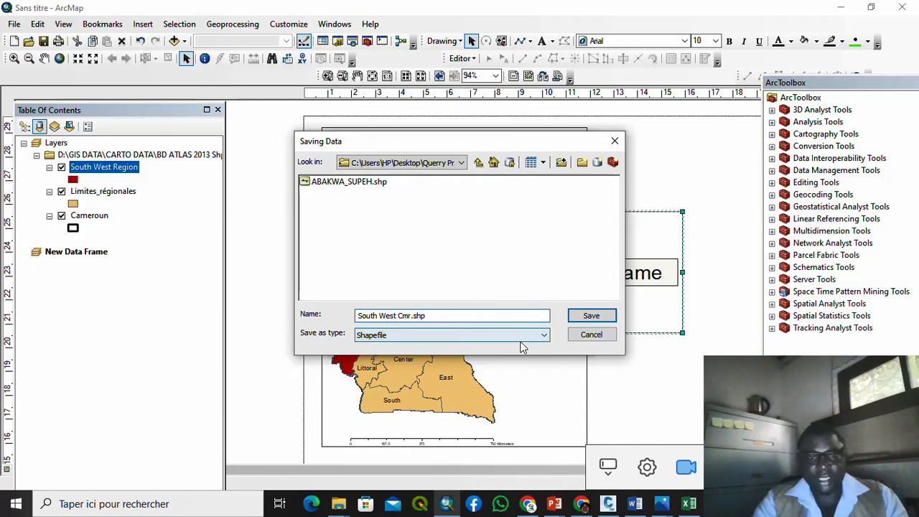
left_click(522, 341)
left_click(527, 272)
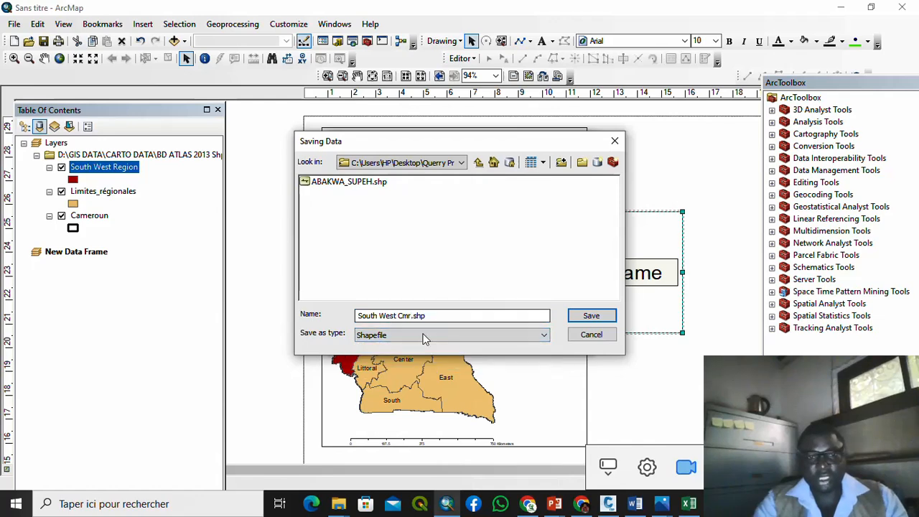
left_click(610, 316)
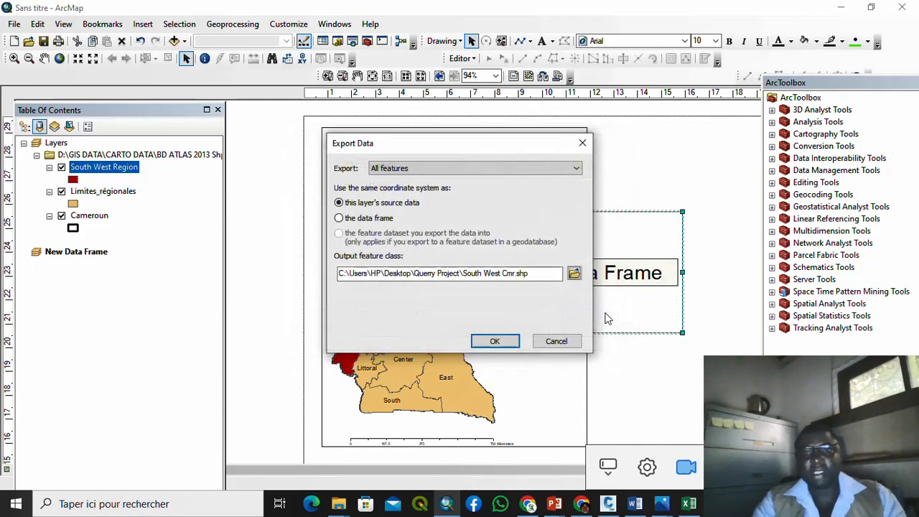
left_click(495, 341)
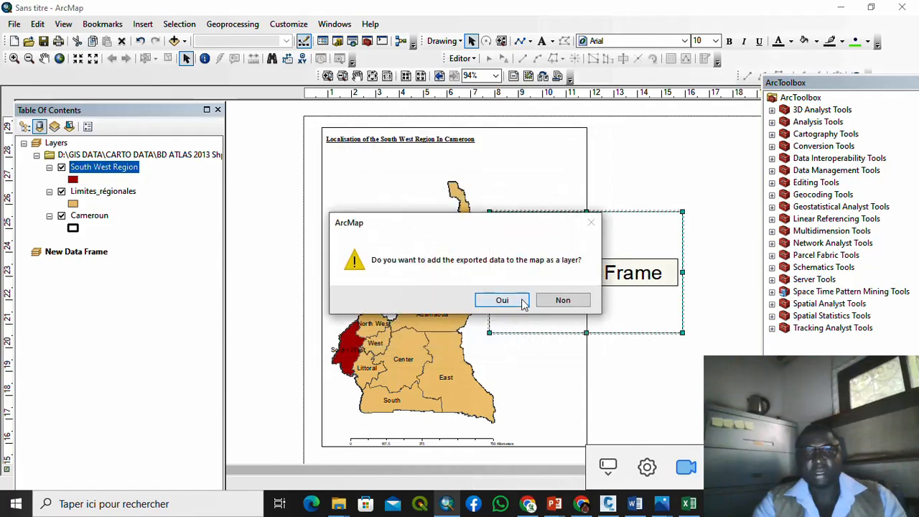
left_click(560, 301)
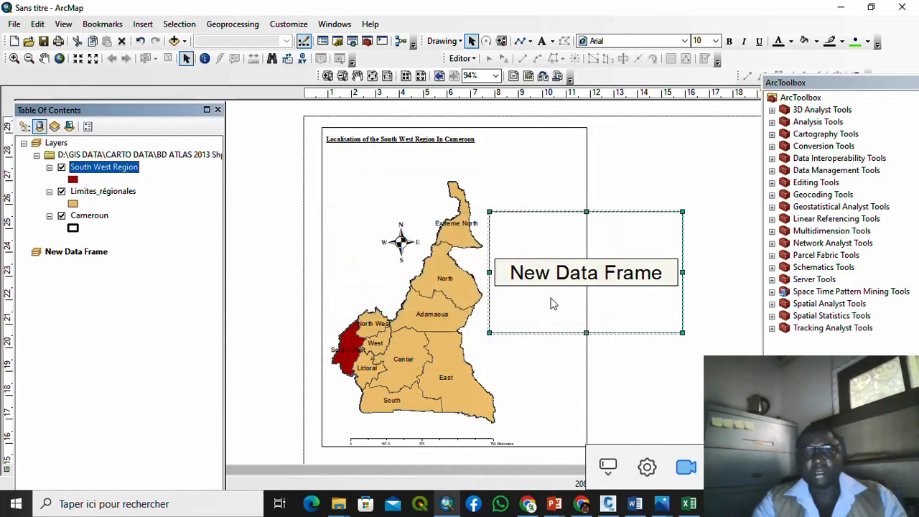
Step: Add the South_West_Cmr shapefile from Querry Project to the new data frame
right_click(563, 229)
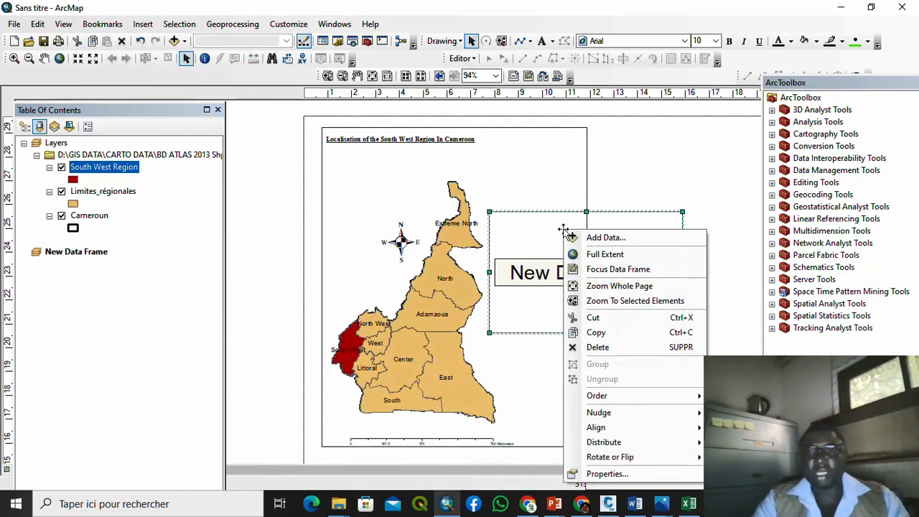
left_click(591, 238)
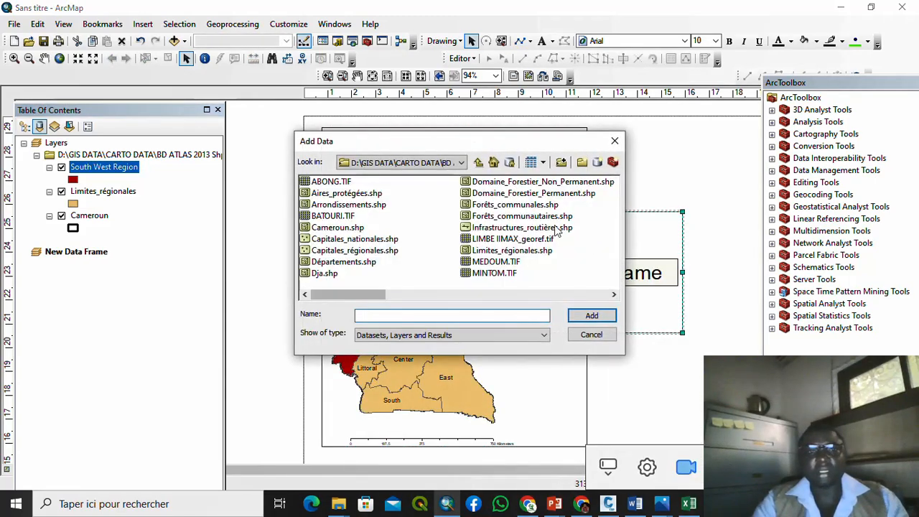
left_click(461, 163)
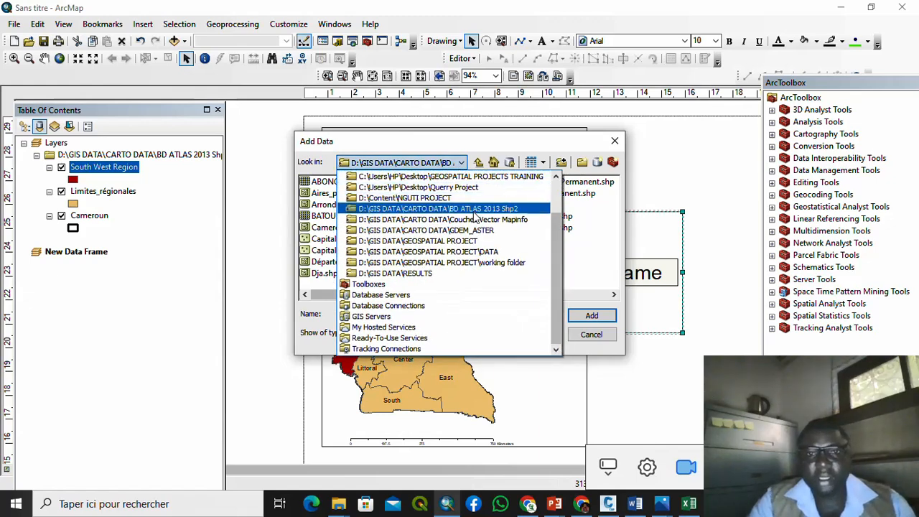
left_click(462, 186)
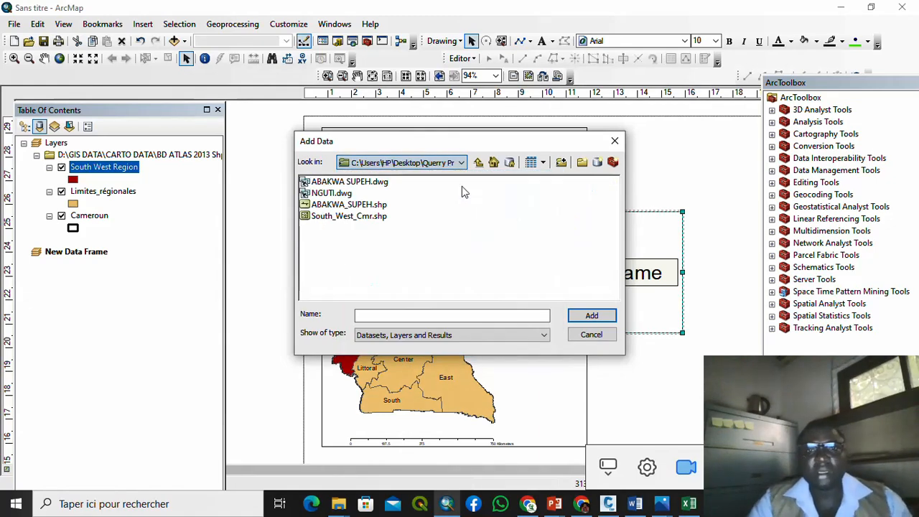
left_click(363, 216)
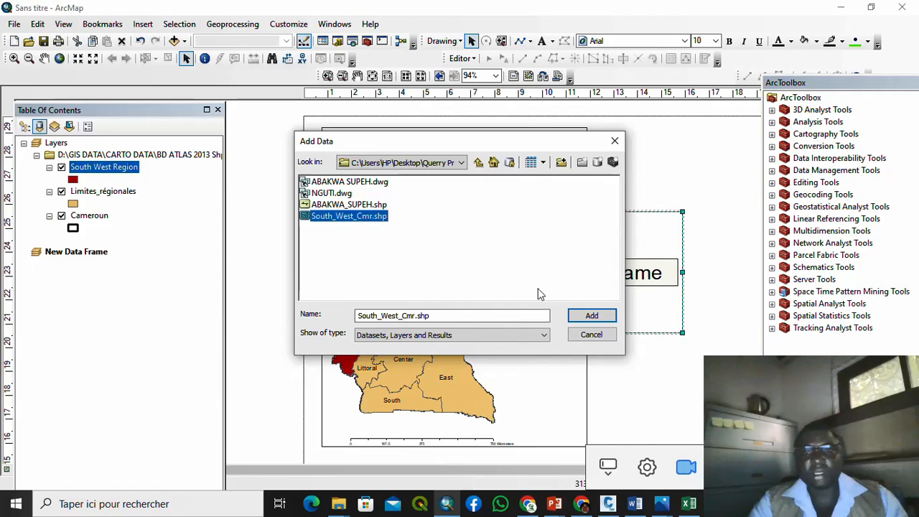
left_click(590, 316)
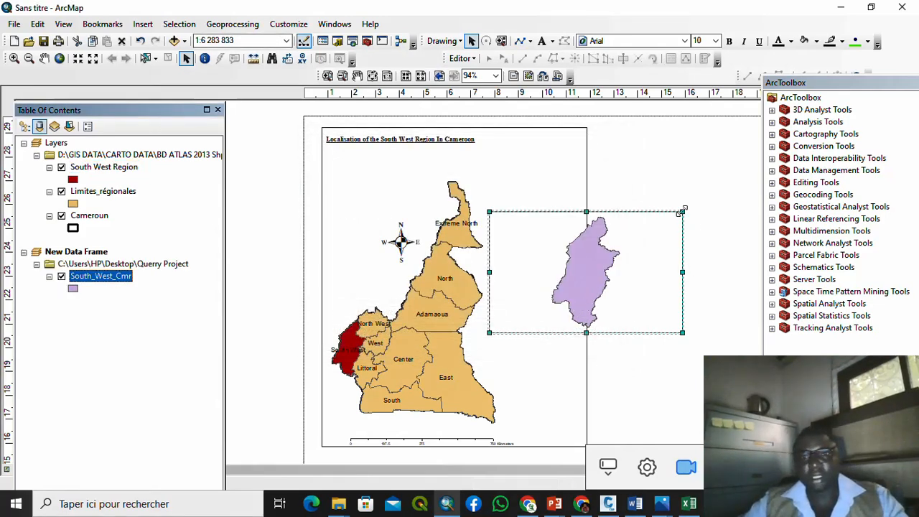
Step: Widen the main map frame to the right and trim the inset frame's top and right edges
left_click_drag(682, 211, 626, 210)
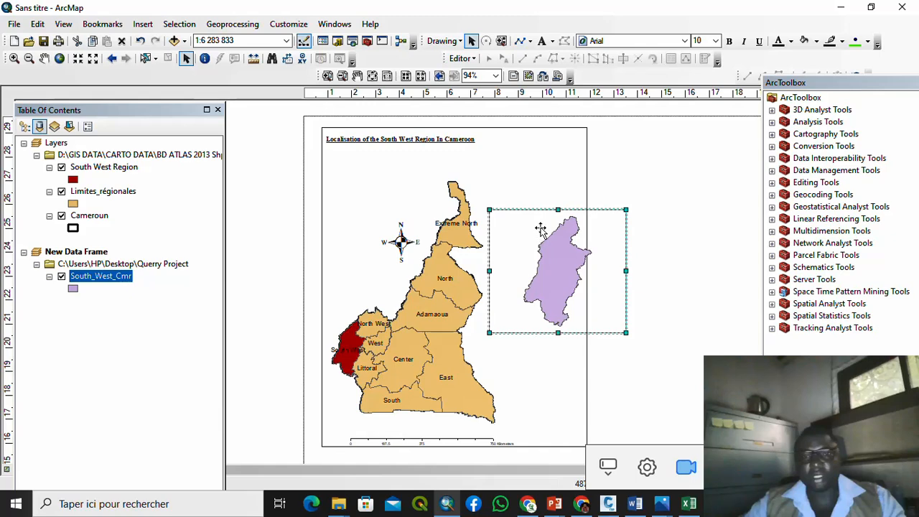
left_click(585, 199)
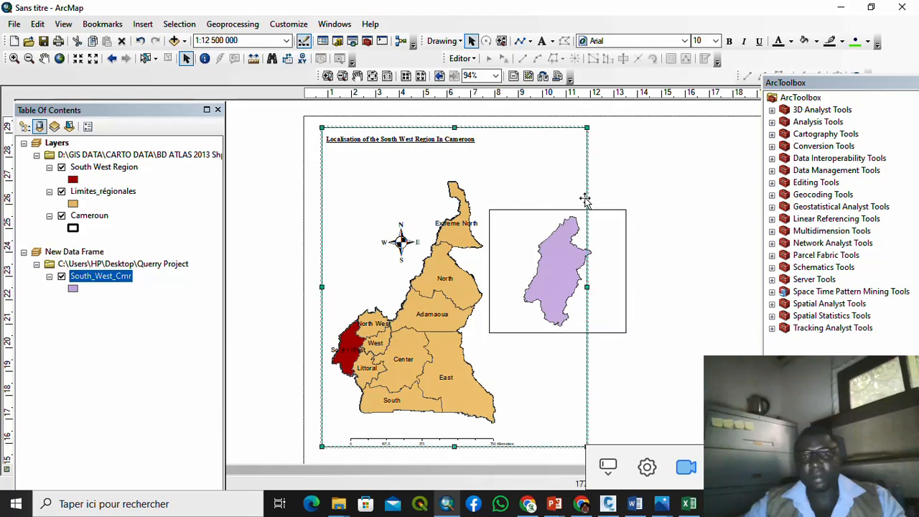
left_click_drag(588, 286, 609, 288)
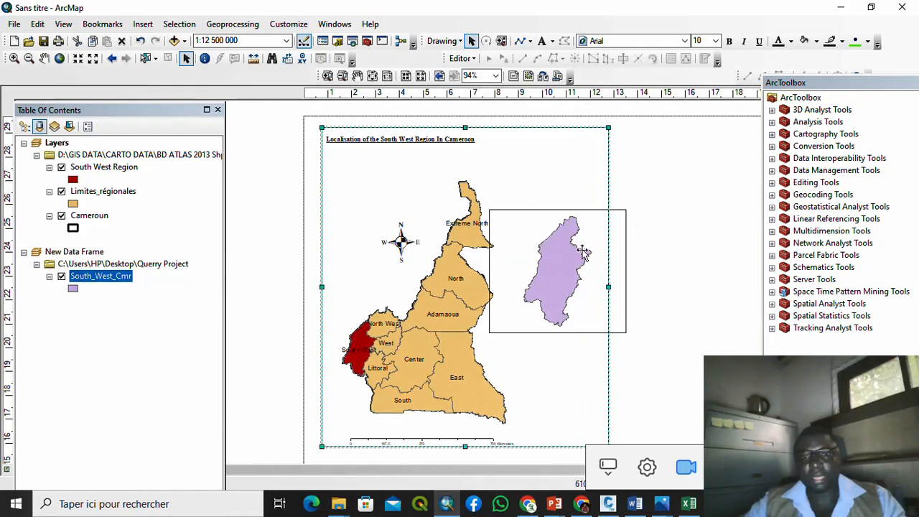
left_click(565, 214)
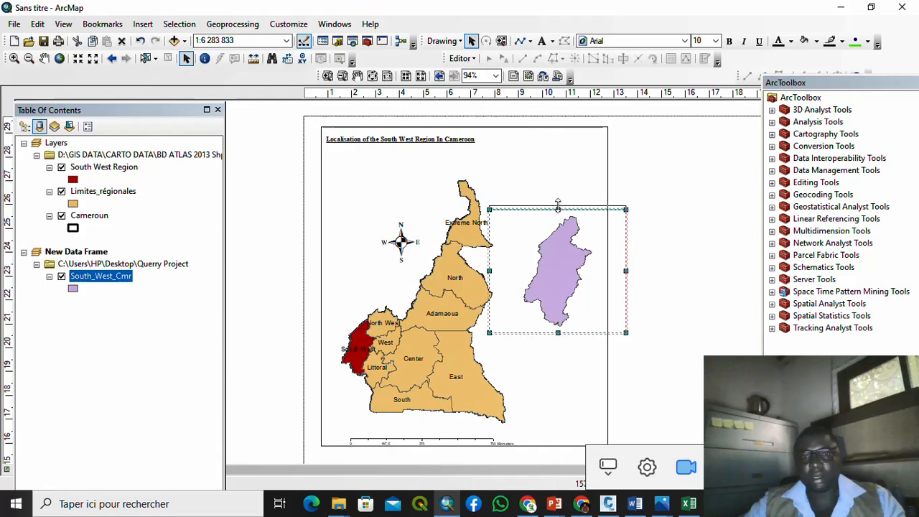
left_click_drag(558, 206, 558, 203)
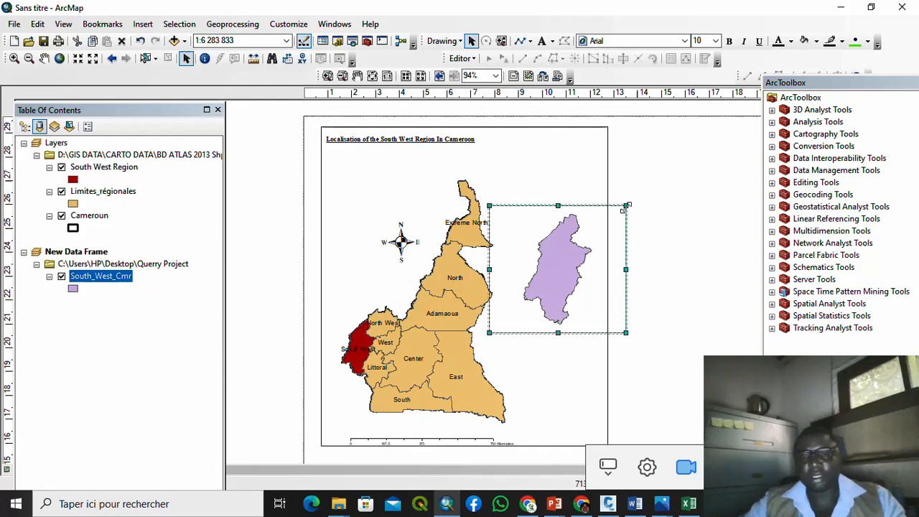
left_click_drag(625, 207, 606, 207)
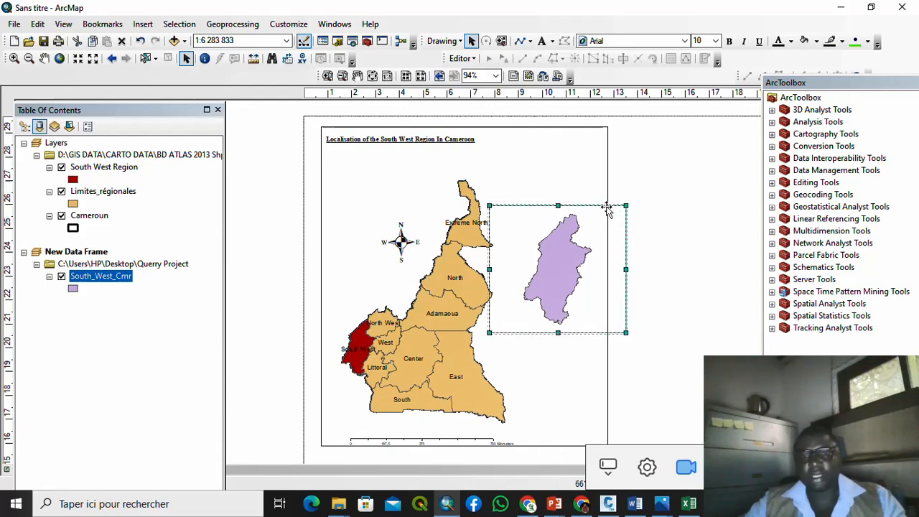
Step: Start adding data to the inset frame from the Couches Vector Mapinfo folder
right_click(556, 248)
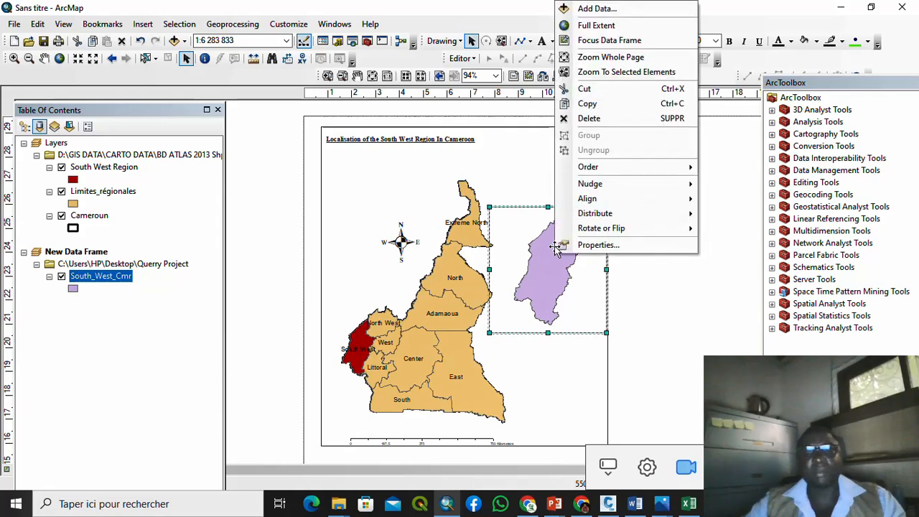
left_click(605, 9)
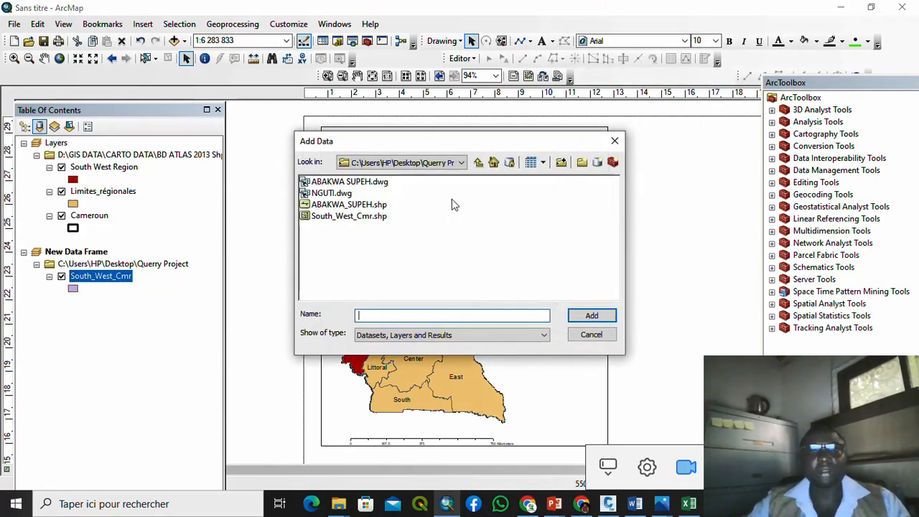
left_click(461, 163)
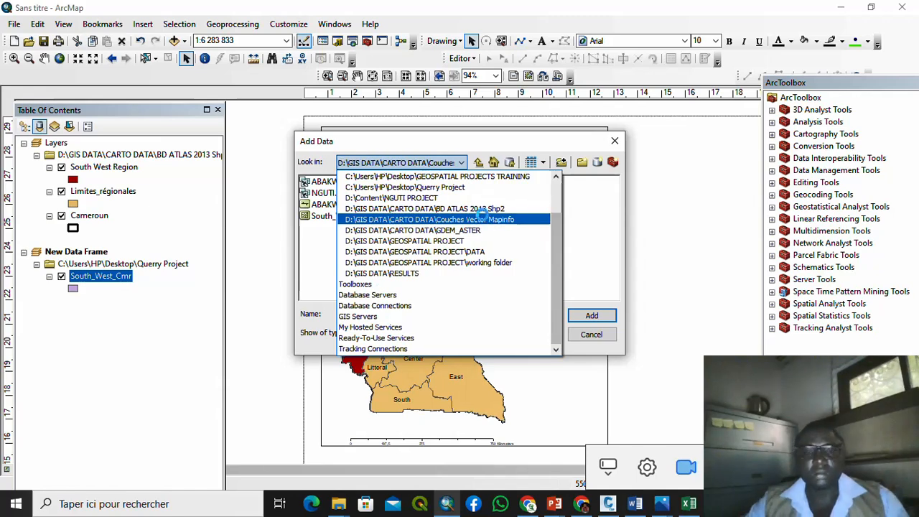
left_click(429, 219)
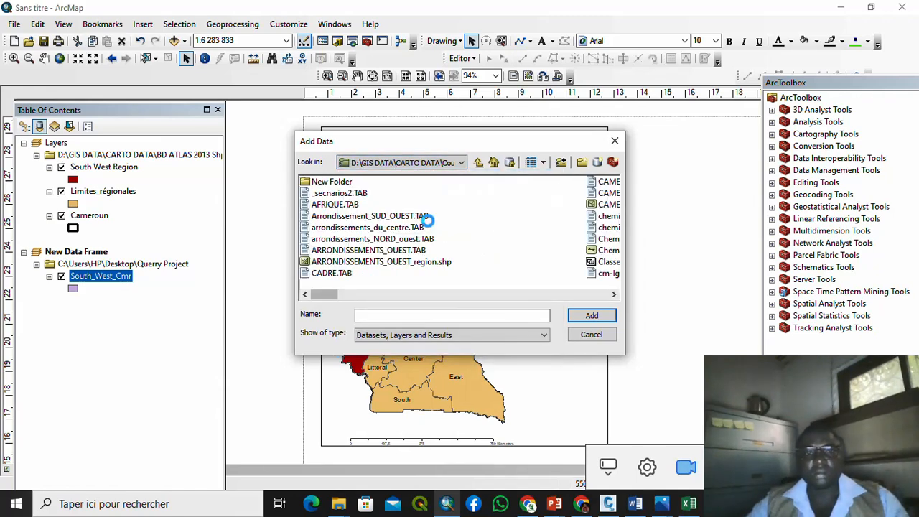
Step: Scroll through the vector folder and select DEPARTEMENT_region.shp
left_click(614, 295)
left_click(614, 295)
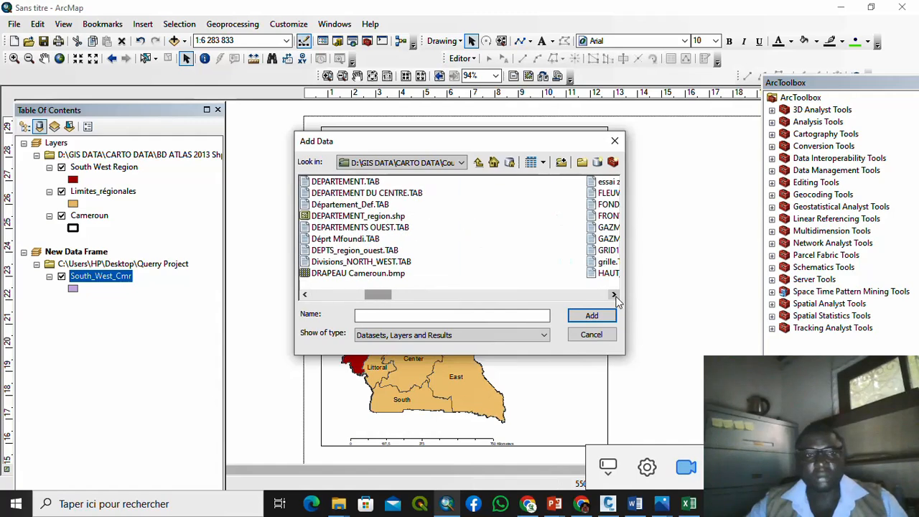
left_click(614, 295)
left_click(614, 295)
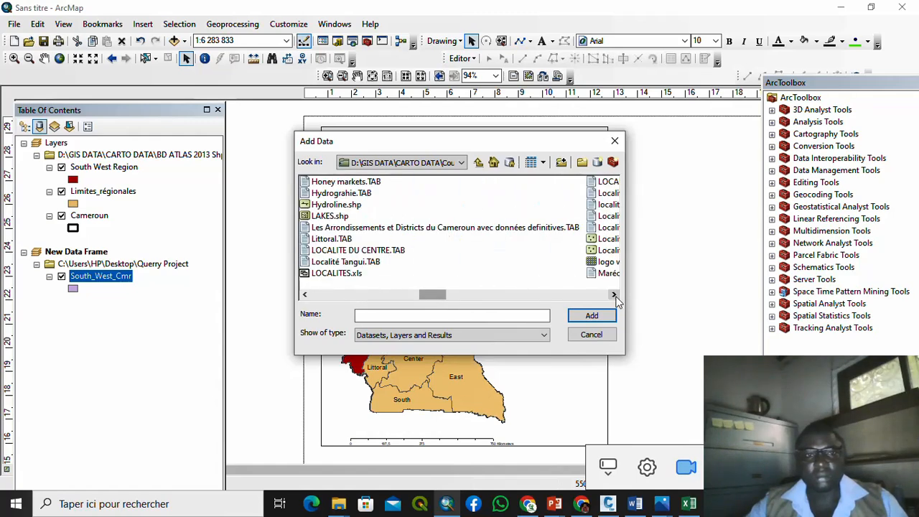
left_click(614, 295)
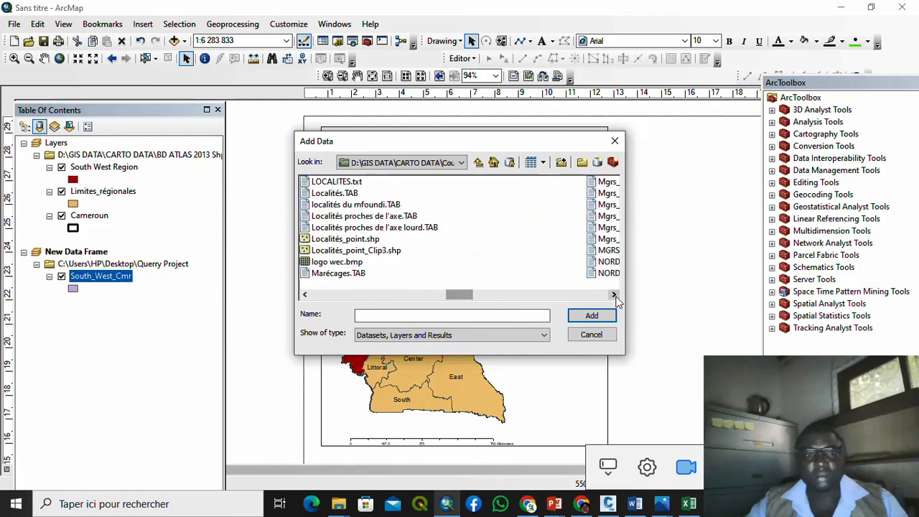
left_click(614, 296)
left_click(614, 295)
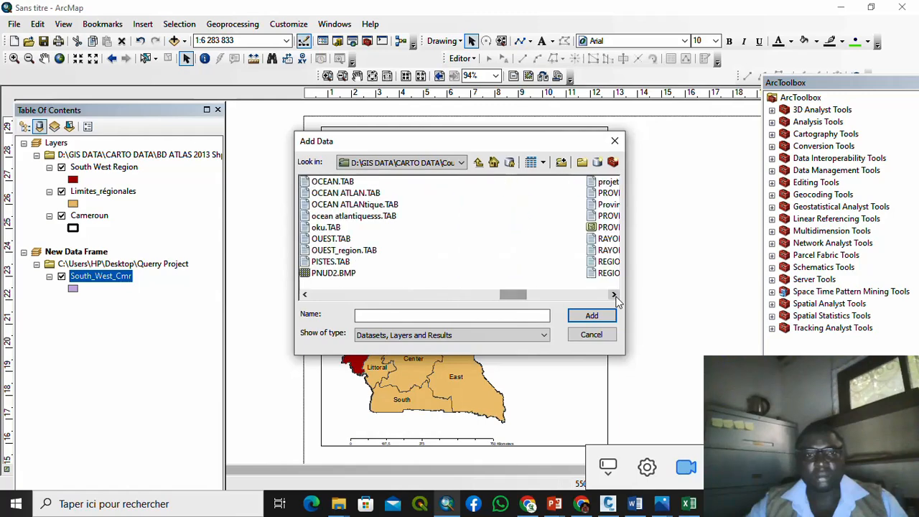
left_click(614, 295)
left_click(614, 295)
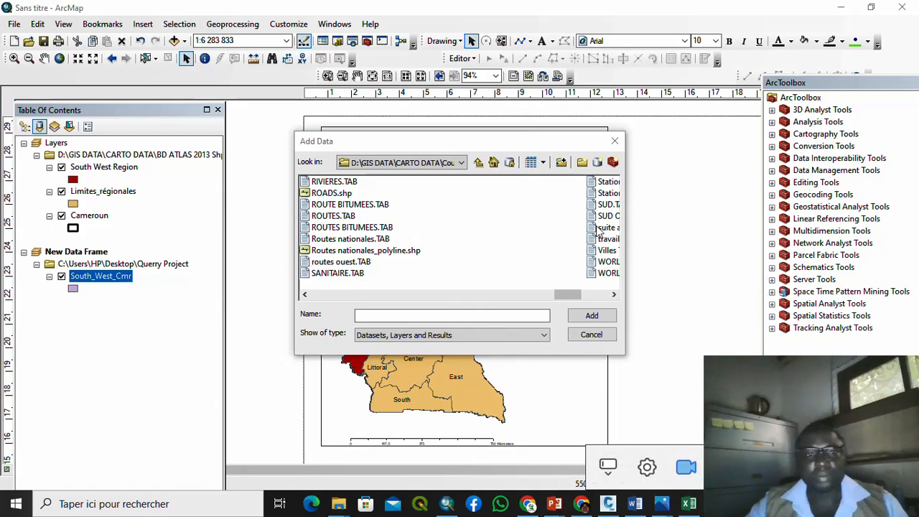
left_click(612, 295)
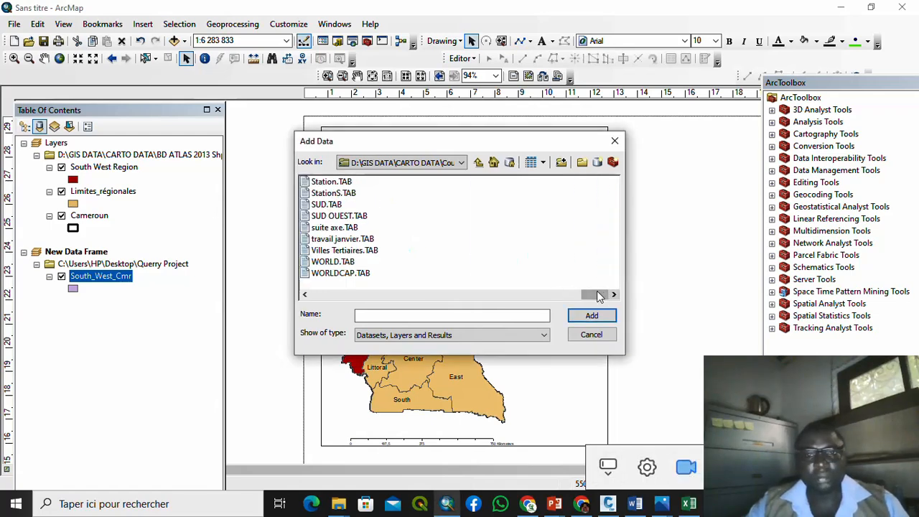
scroll(337, 223, "left", 5)
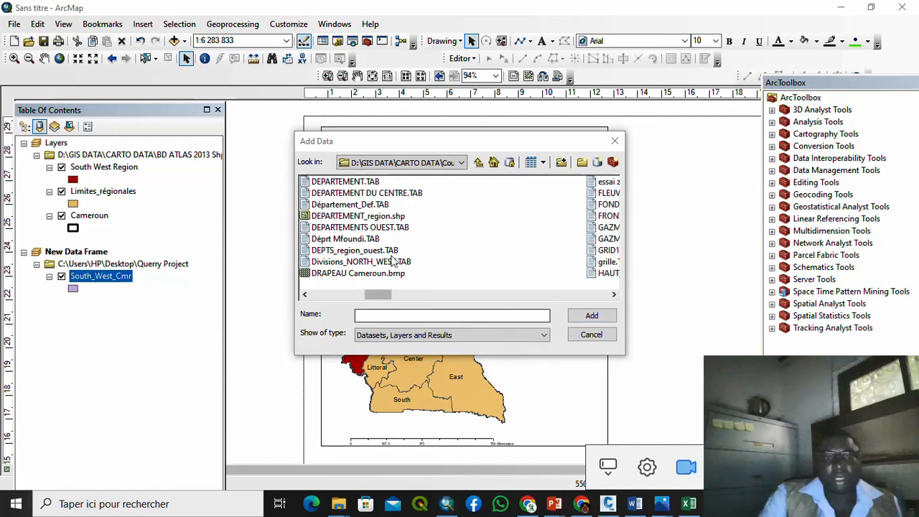
left_click(342, 217)
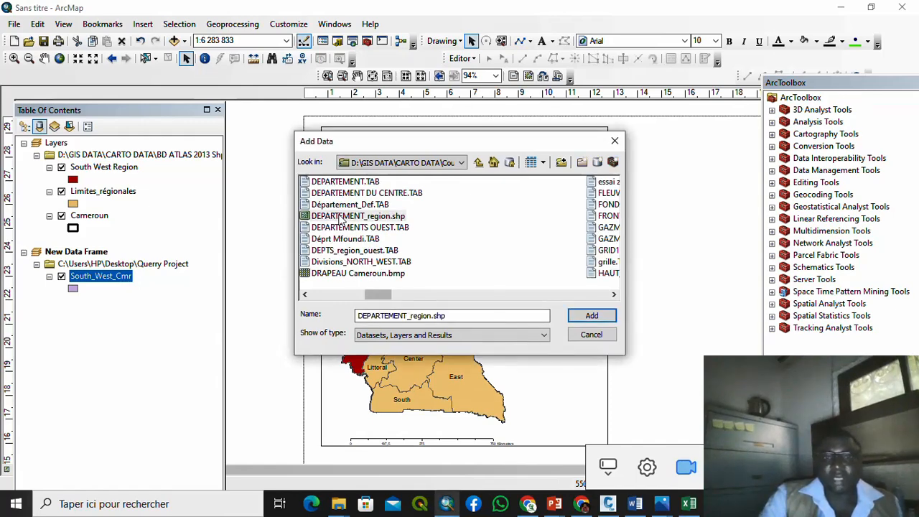
Step: Add DEPARTEMENT_region to the inset, dismiss the coordinate warning, and place South_West_Cmr above it
left_click(592, 317)
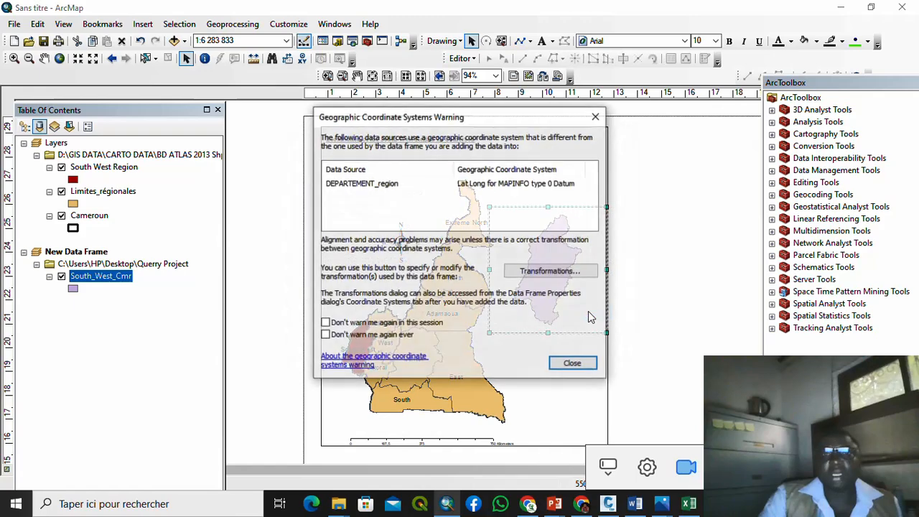
left_click(583, 366)
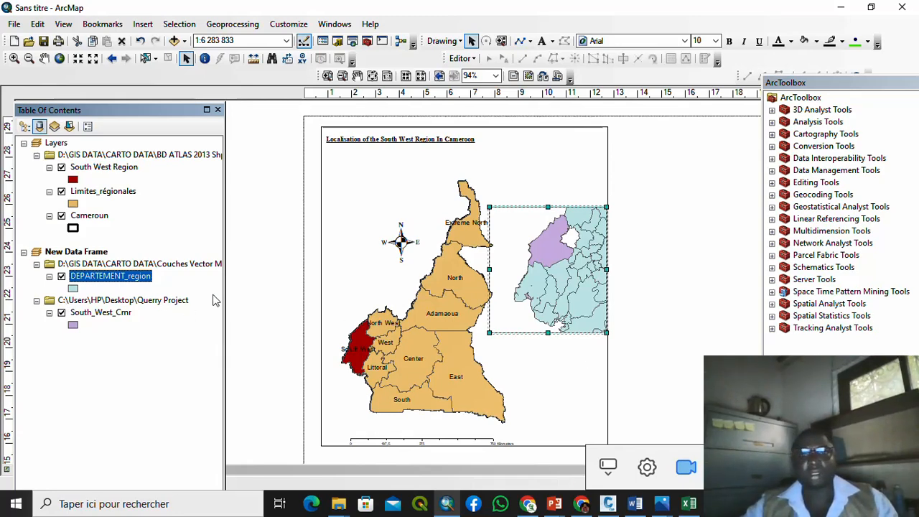
left_click(87, 314)
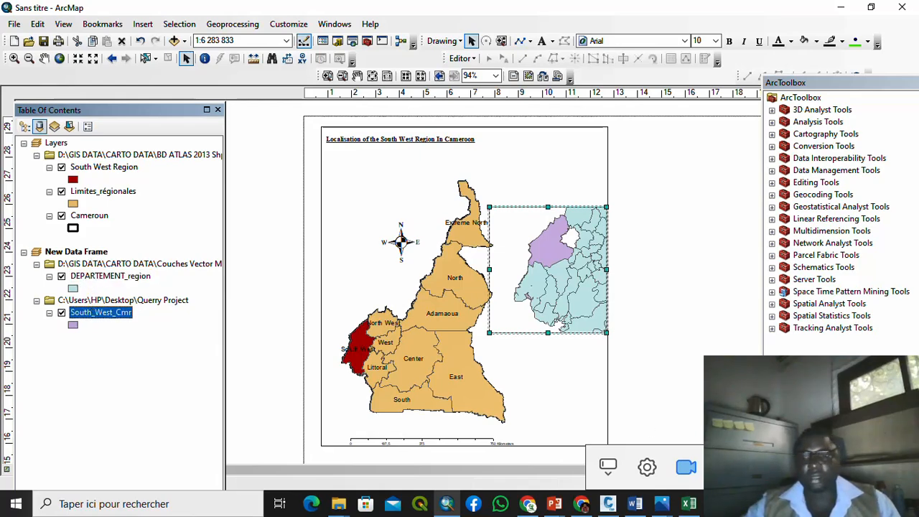
left_click(24, 126)
left_click_drag(86, 276, 87, 248)
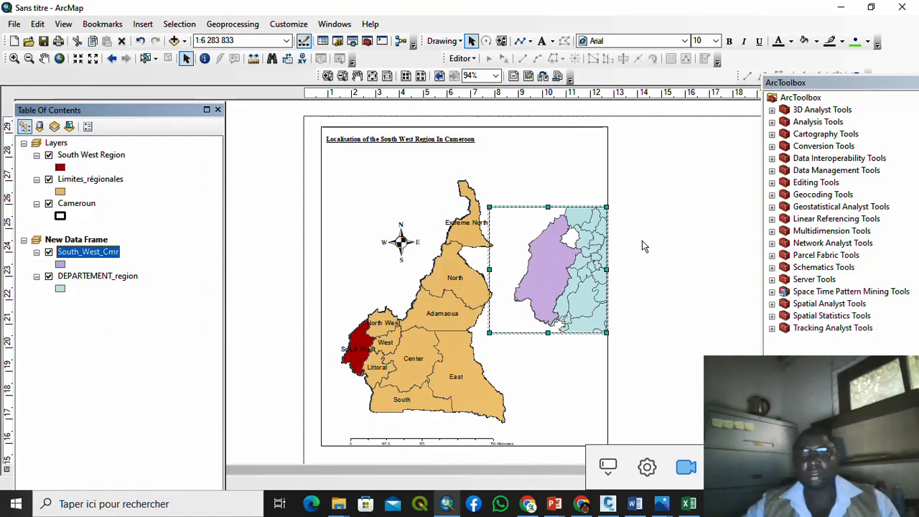
scroll(575, 252, "up", 1)
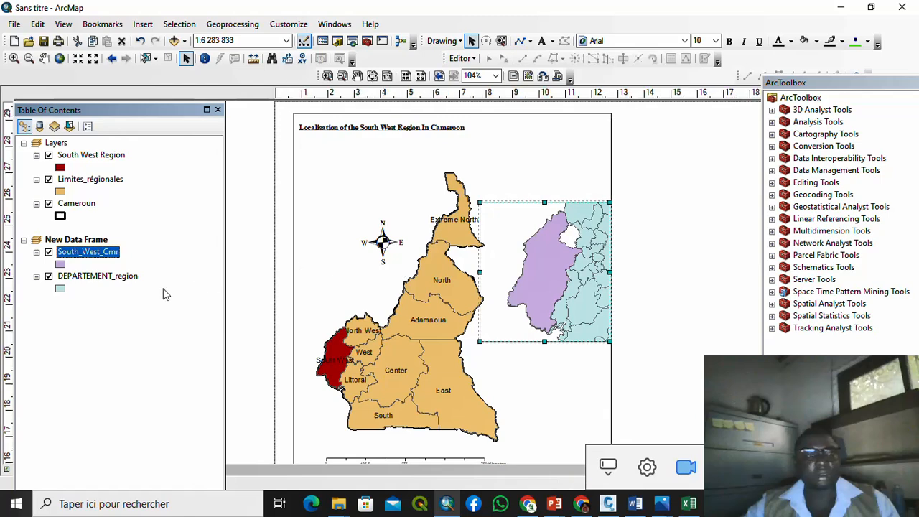
Step: Give South_West_Cmr no fill and a red outline of width 1
left_click(57, 263)
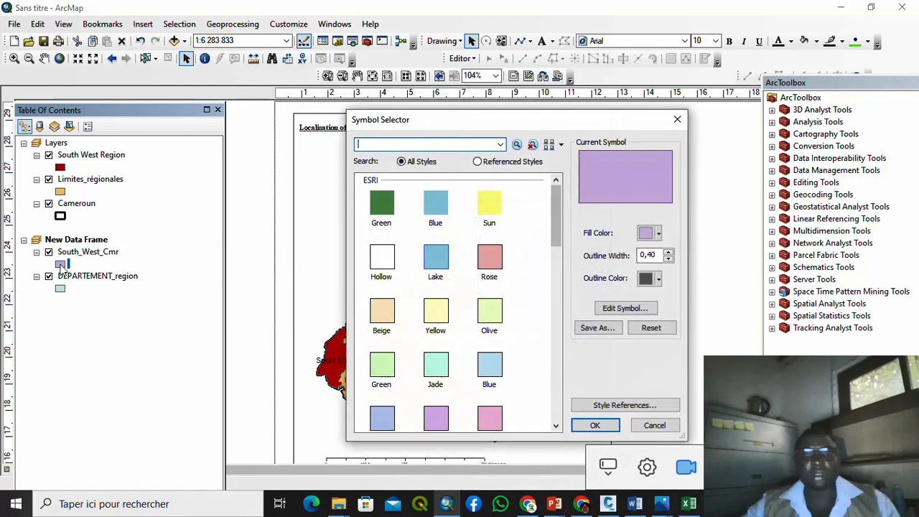
left_click(658, 234)
left_click(710, 252)
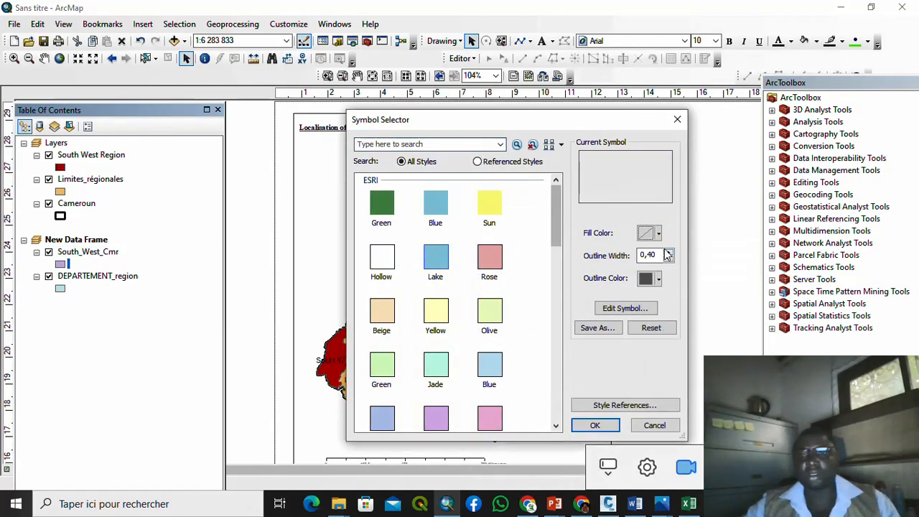
left_click(657, 280)
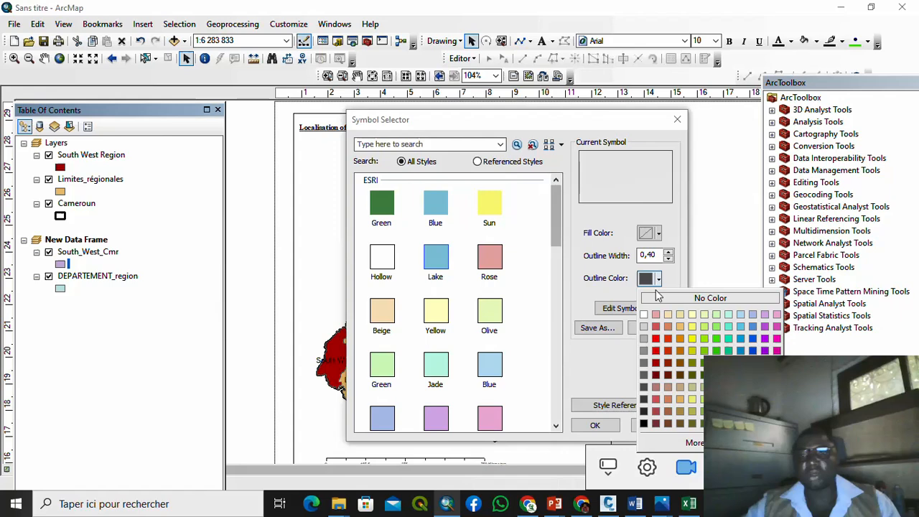
left_click(656, 338)
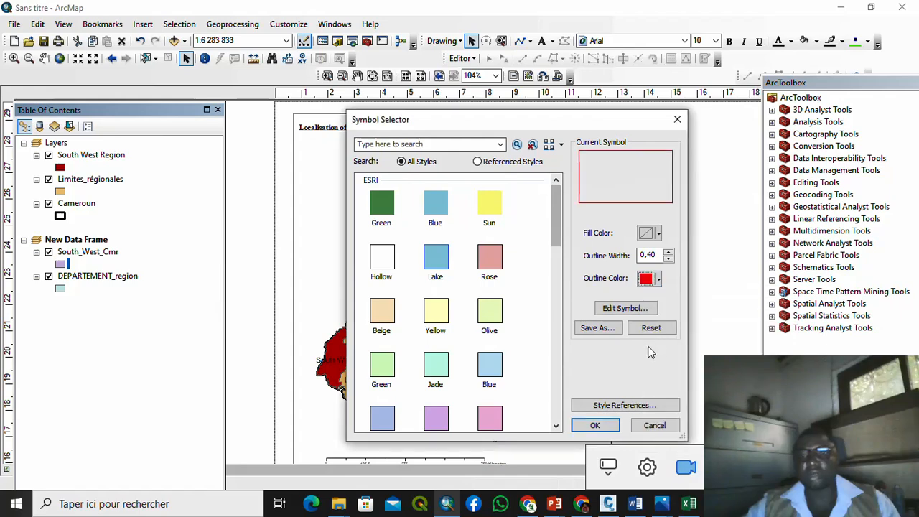
left_click(668, 251)
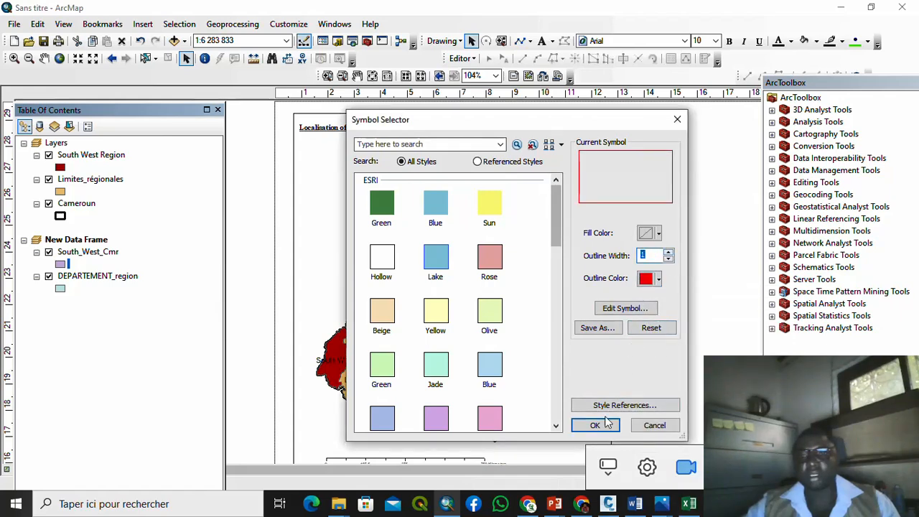
left_click(595, 425)
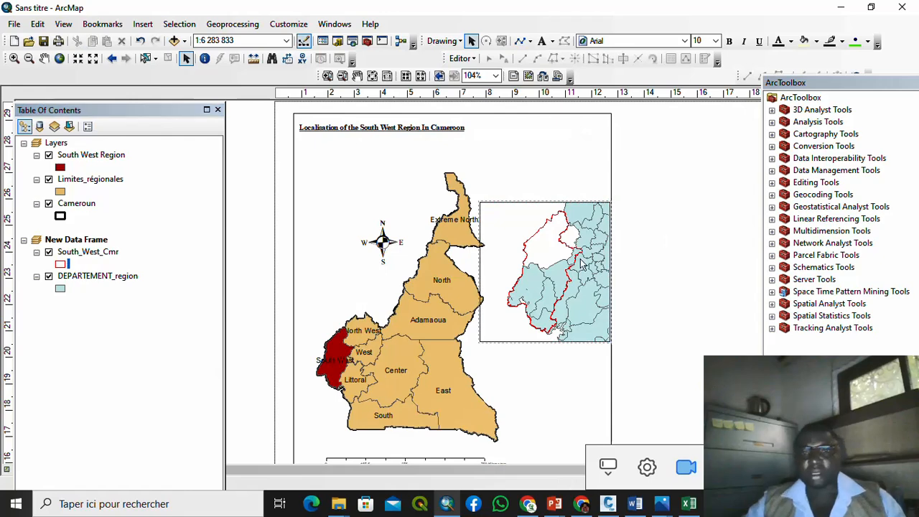
scroll(547, 258, "up", 1)
scroll(548, 258, "up", 1)
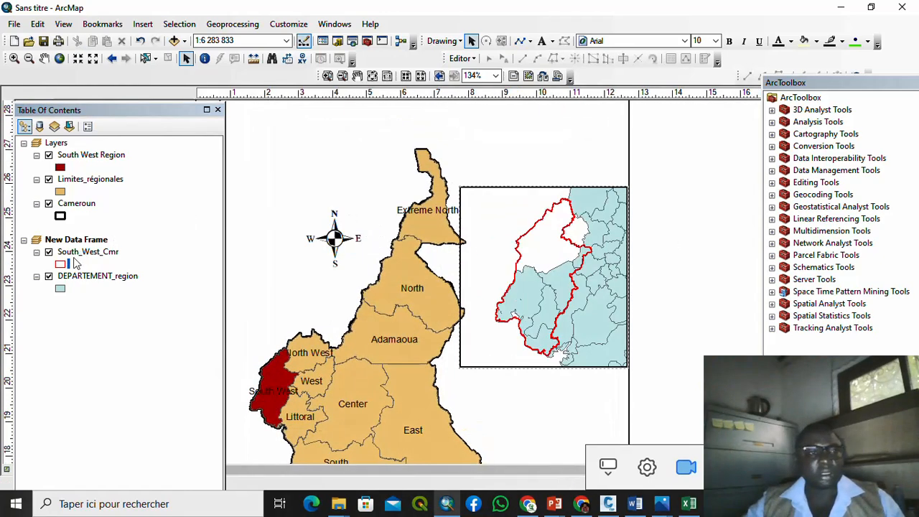
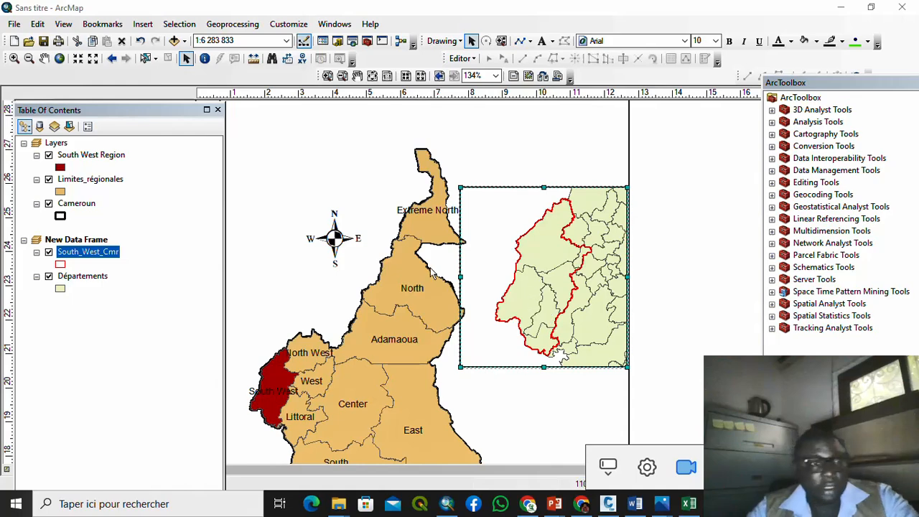
Step: Rename the Départements layer in the Table of Contents to 'Divisions'
left_click(83, 276)
left_click(101, 278)
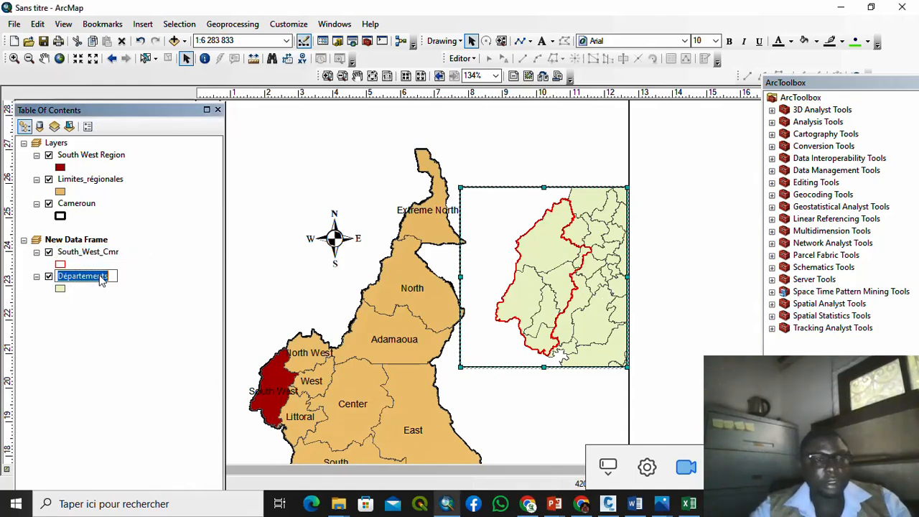
type("Divis")
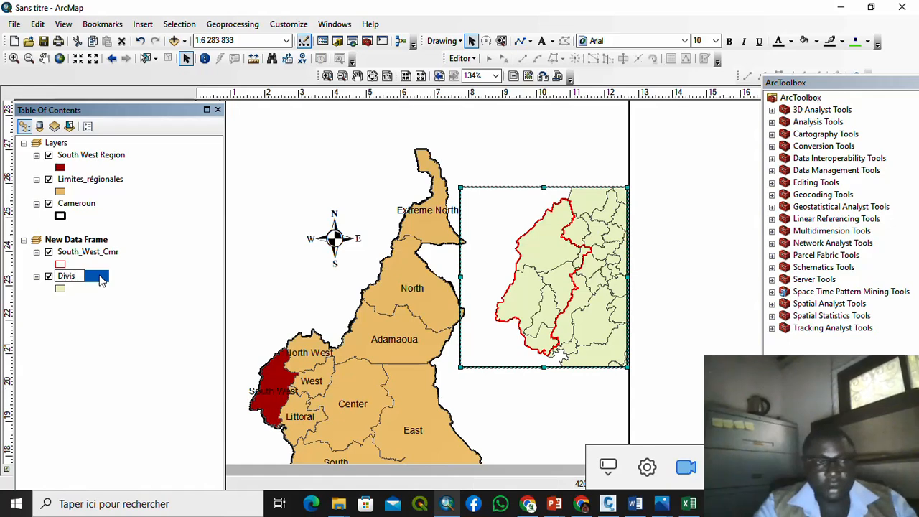
type("ions")
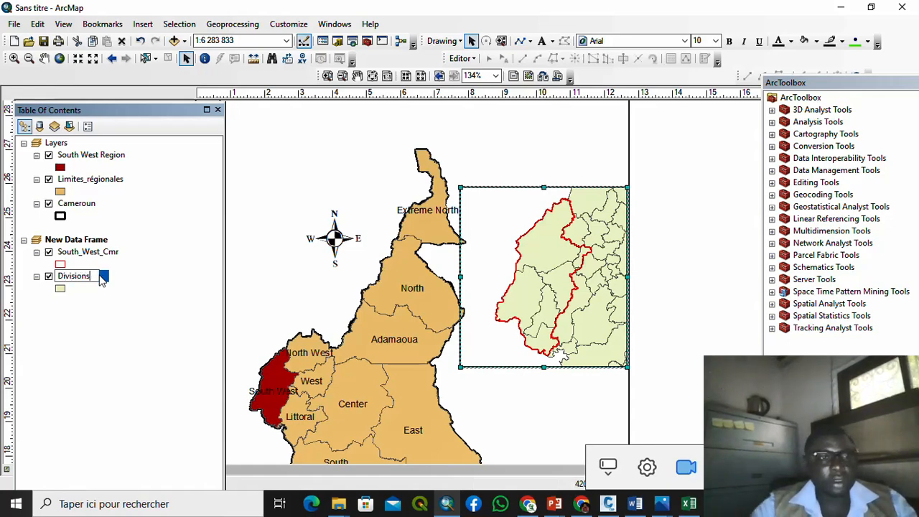
key("Return")
left_click(102, 292)
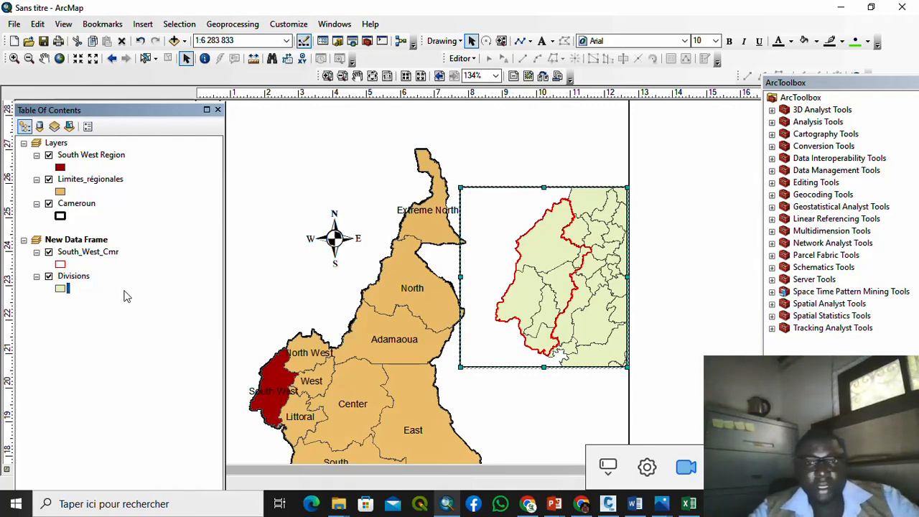
Step: Turn on labels for the Divisions layer using the NOM field and apply them
right_click(84, 280)
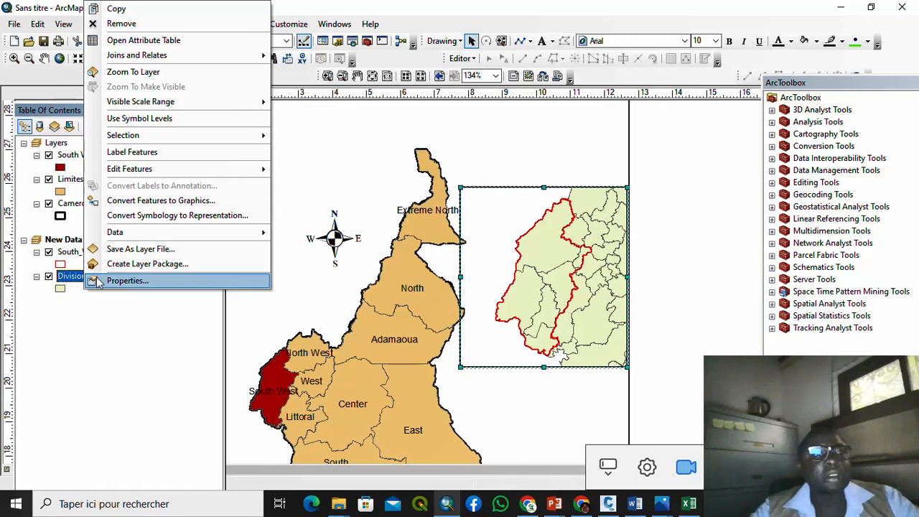
left_click(115, 280)
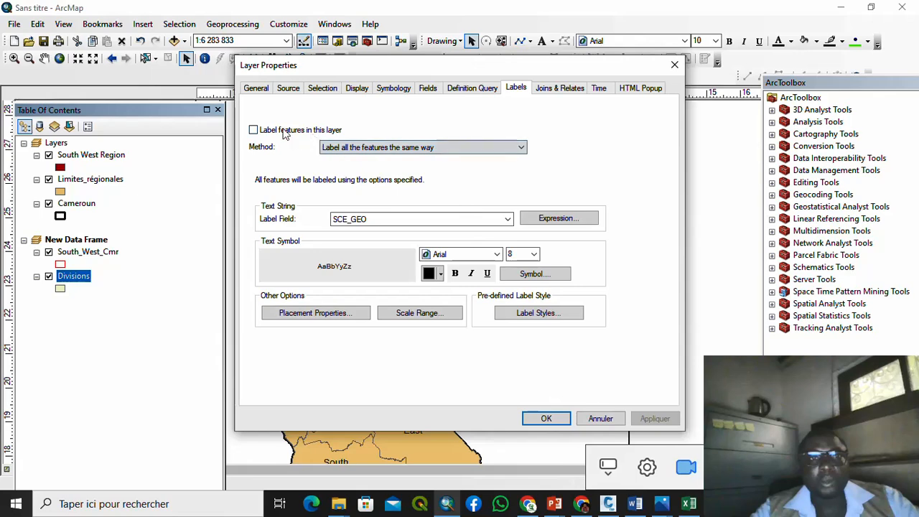
left_click(284, 132)
left_click(512, 221)
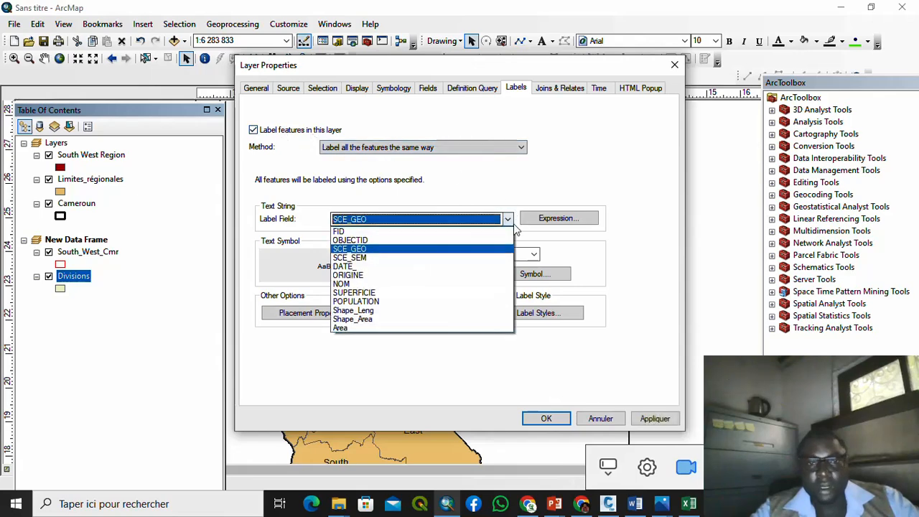
left_click(374, 285)
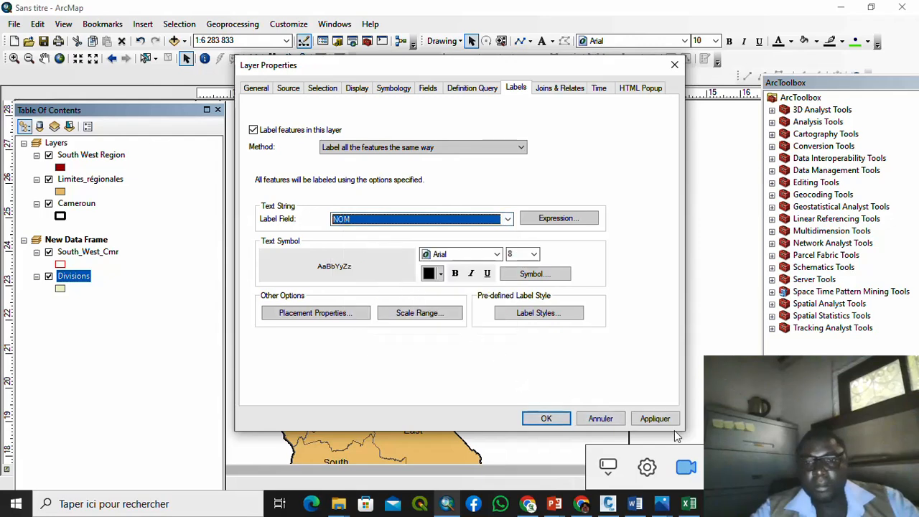
left_click(657, 419)
left_click(546, 418)
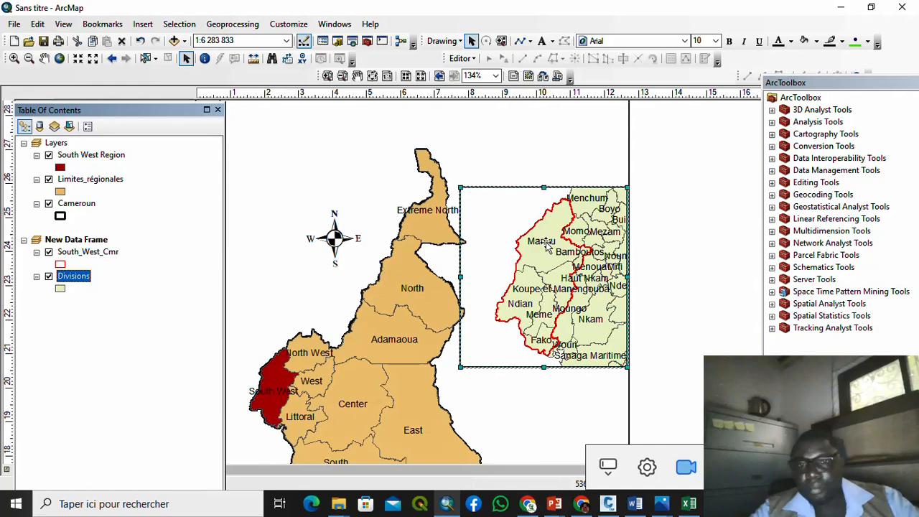
Step: Restyle the Divisions labels to 6-point Times New Roman and apply the change
right_click(76, 286)
left_click(115, 281)
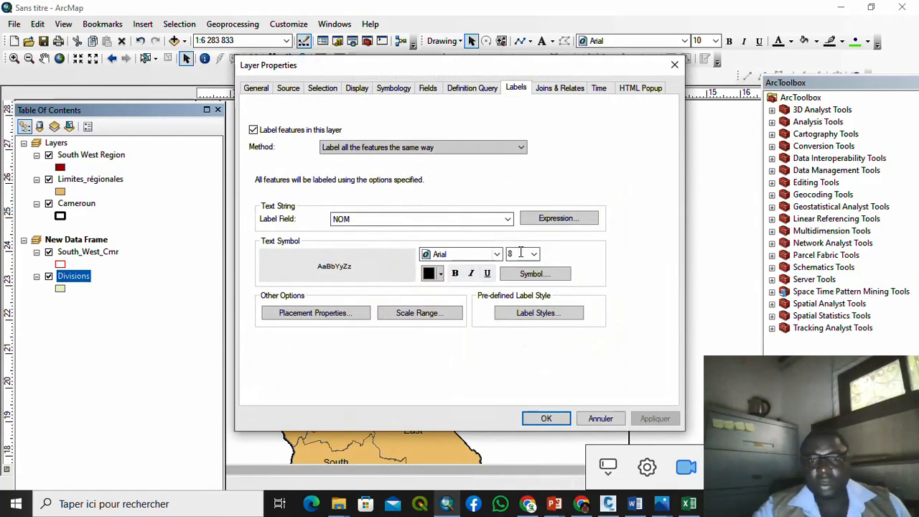
left_click(535, 255)
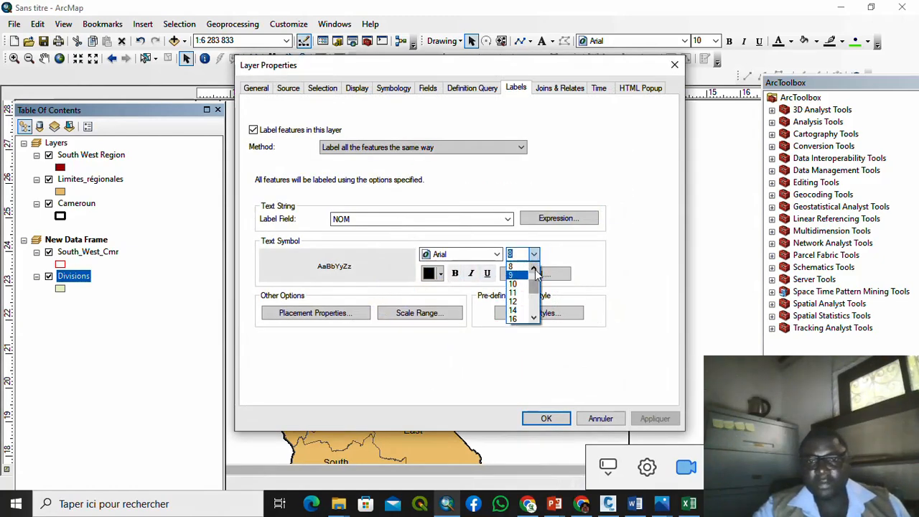
left_click(534, 268)
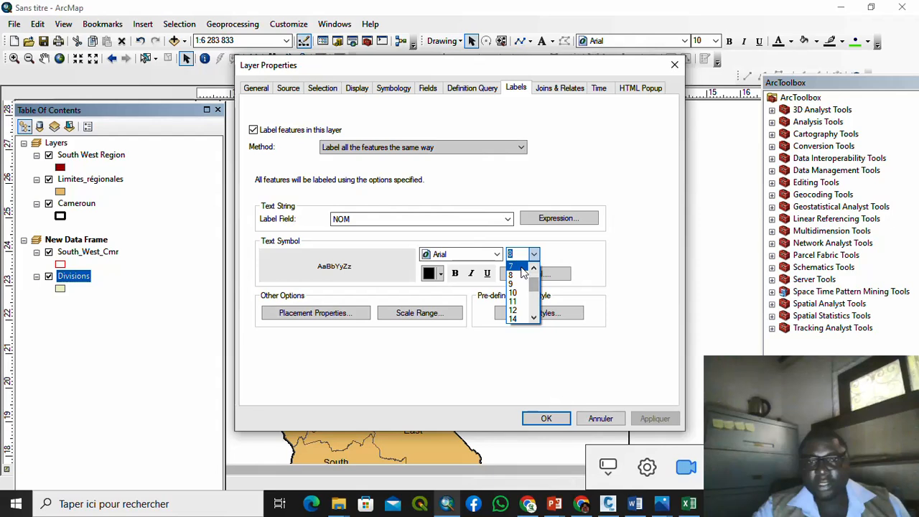
left_click(521, 268)
left_click(533, 254)
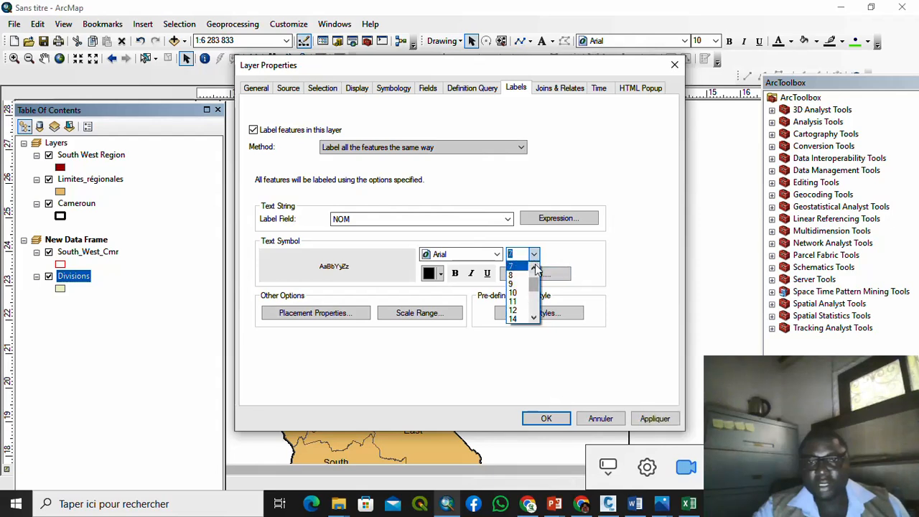
left_click(534, 268)
left_click(520, 267)
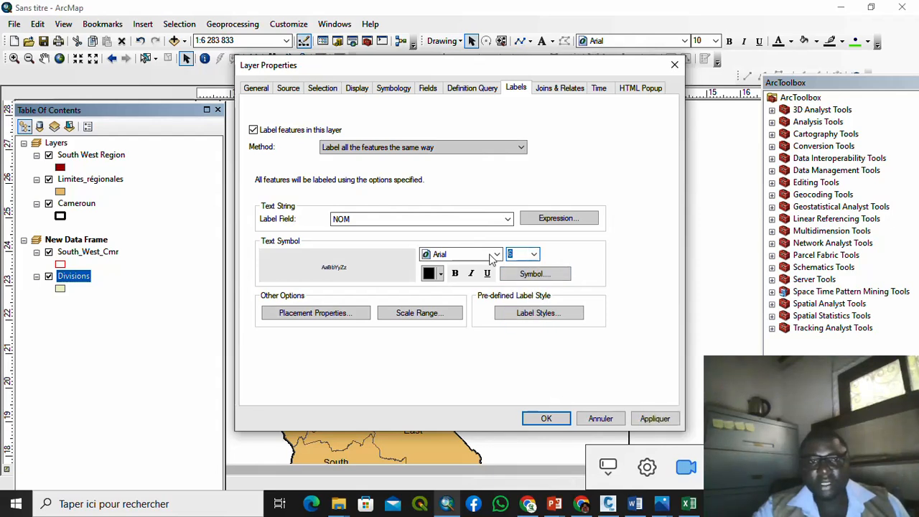
left_click(471, 259)
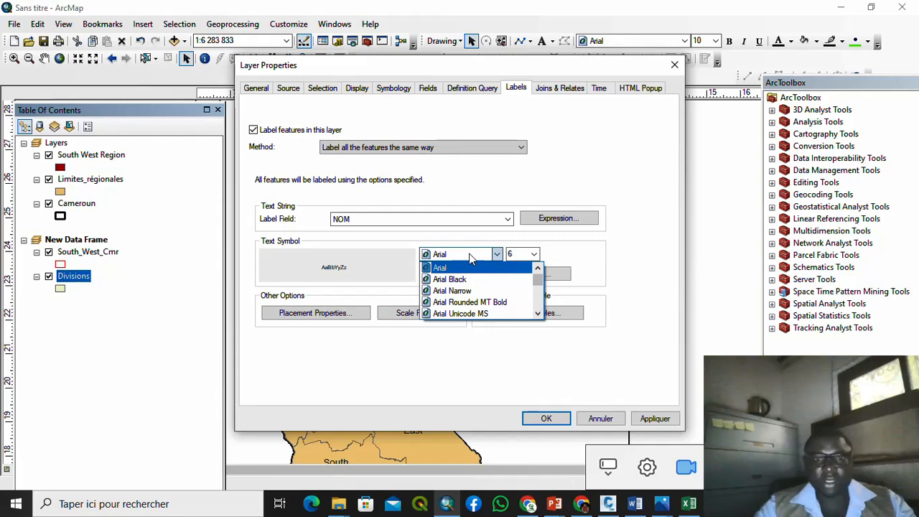
left_click(471, 259)
type("imes New Roma")
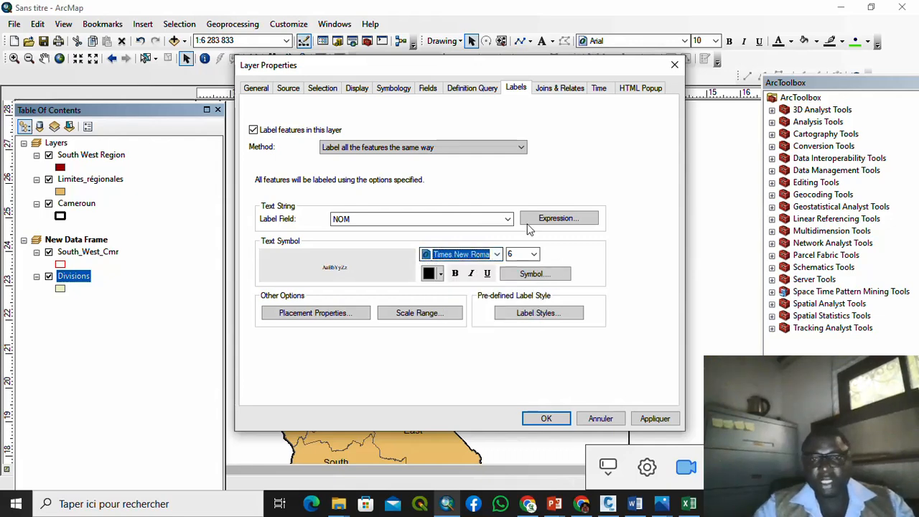
left_click(648, 418)
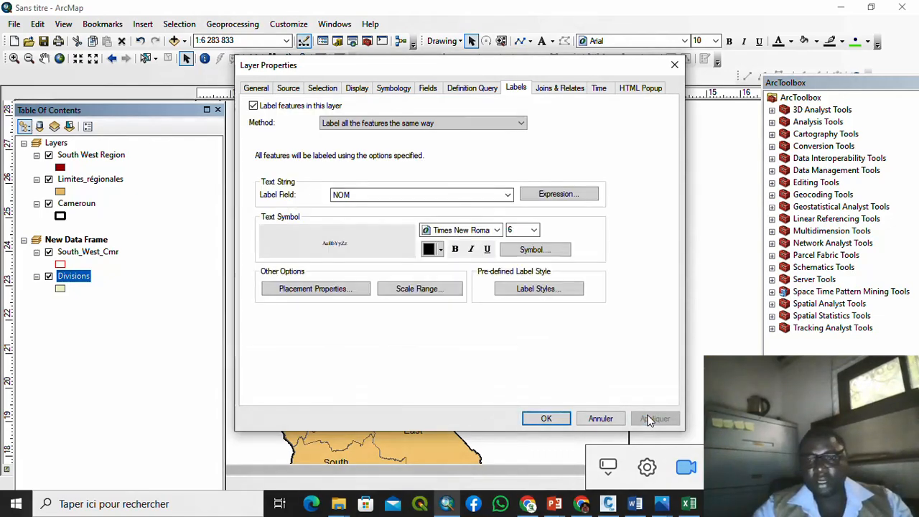
left_click(550, 418)
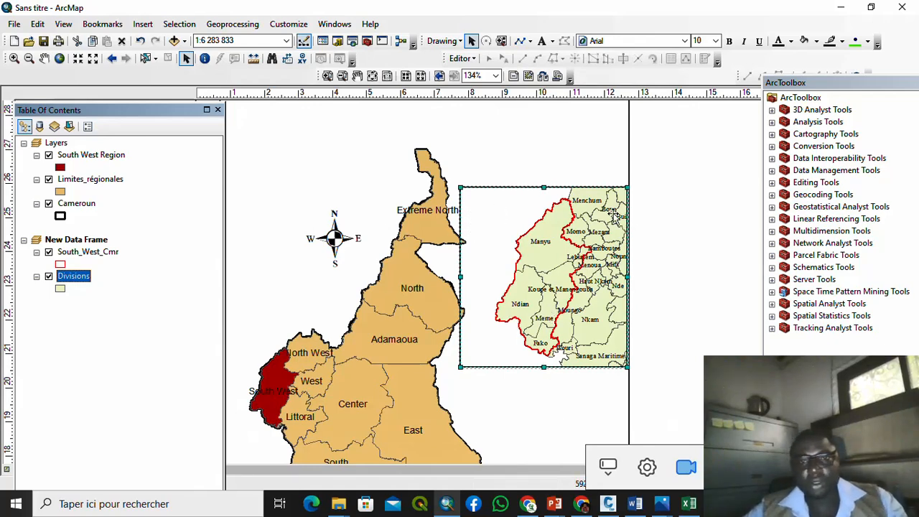
left_click(657, 225)
scroll(530, 323, "up", 2)
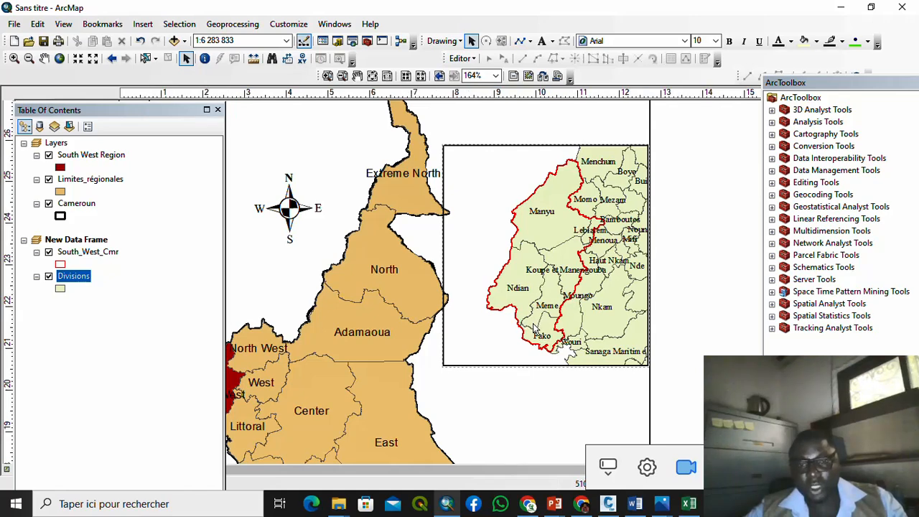
scroll(534, 328, "down", 1)
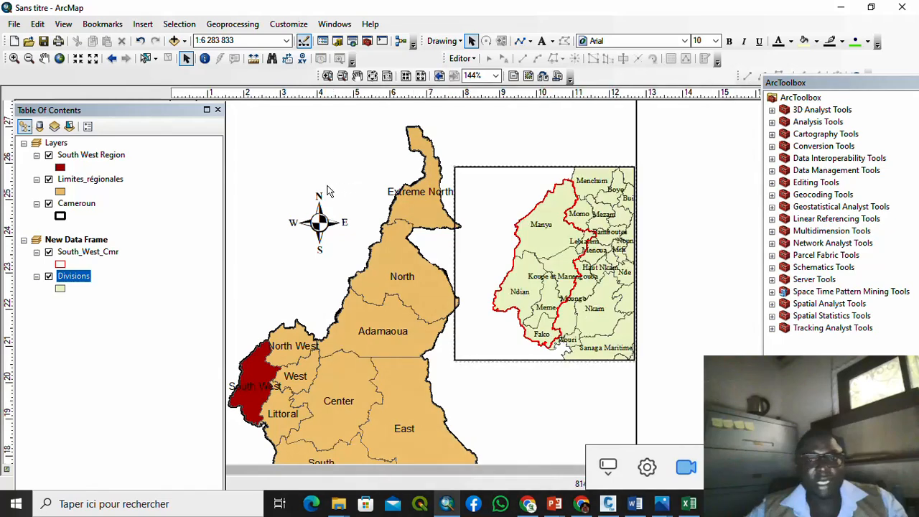
Step: Start a Select By Attributes query on the Divisions layer
left_click(216, 25)
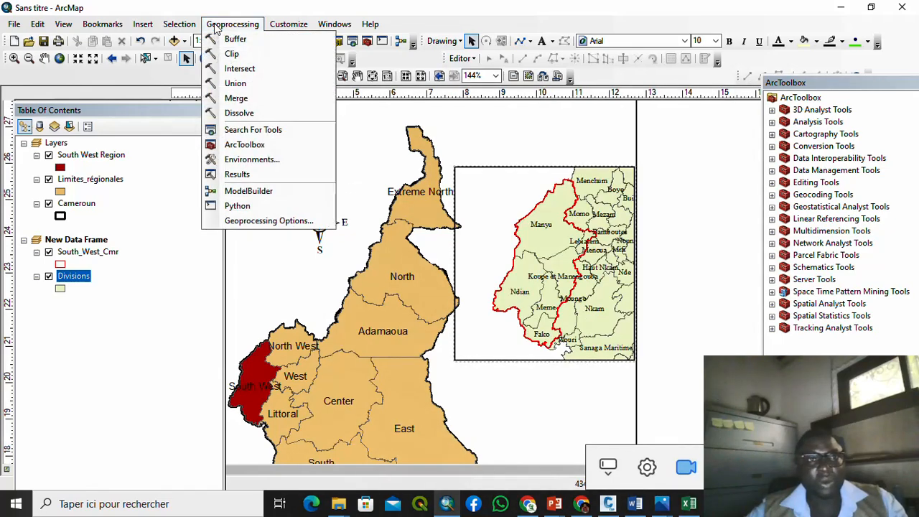
left_click(179, 23)
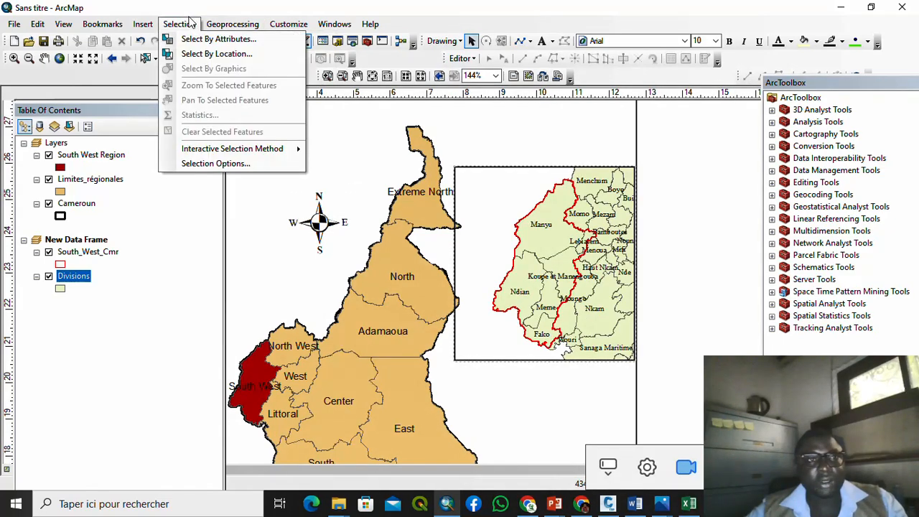
left_click(194, 39)
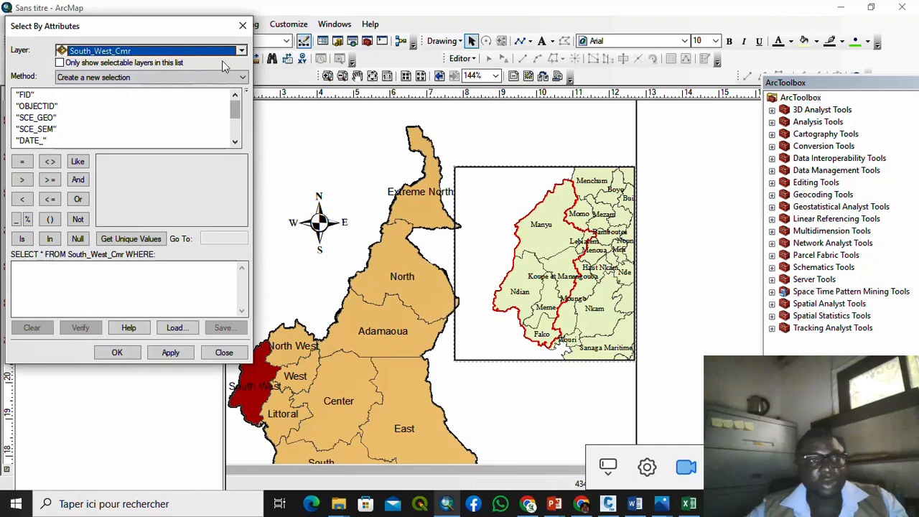
left_click(242, 51)
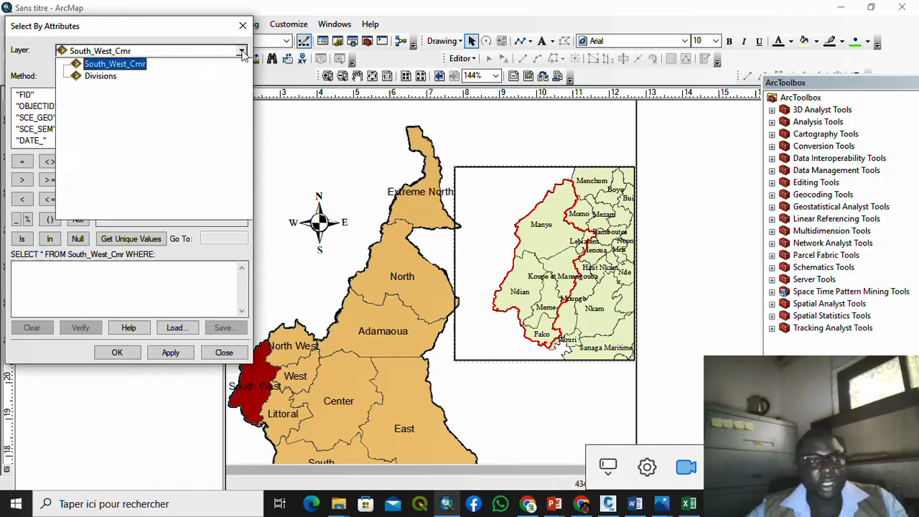
left_click(115, 76)
left_click(235, 142)
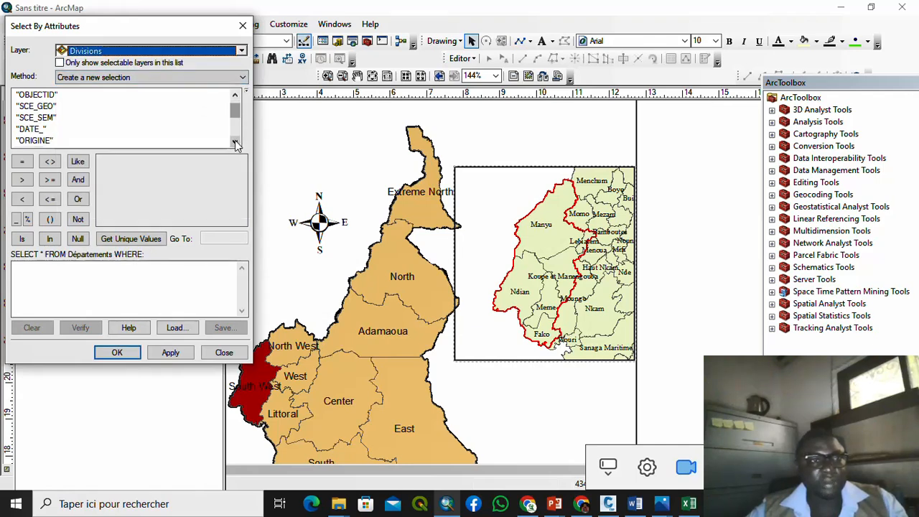
left_click(235, 142)
left_click(235, 142)
Step: Build and verify the query "NOM" = 'Fako', then apply it to select Fako
left_click(28, 140)
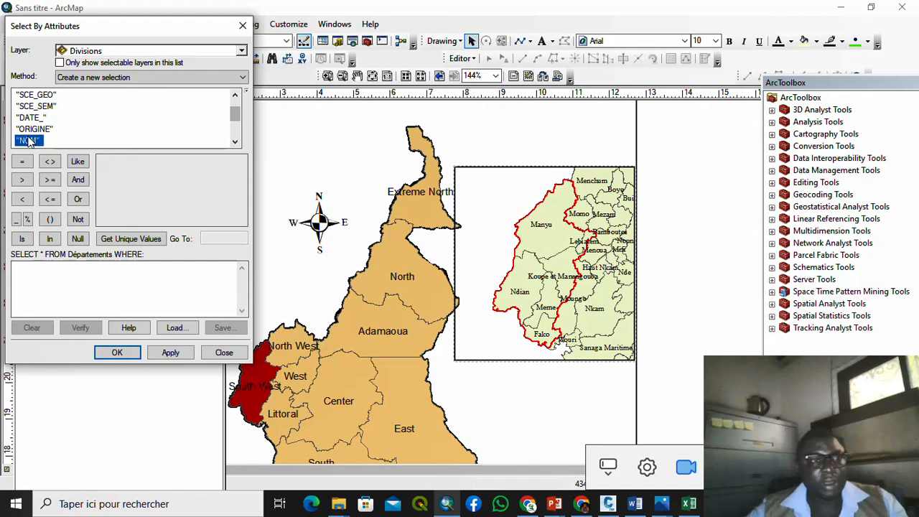
left_click(128, 239)
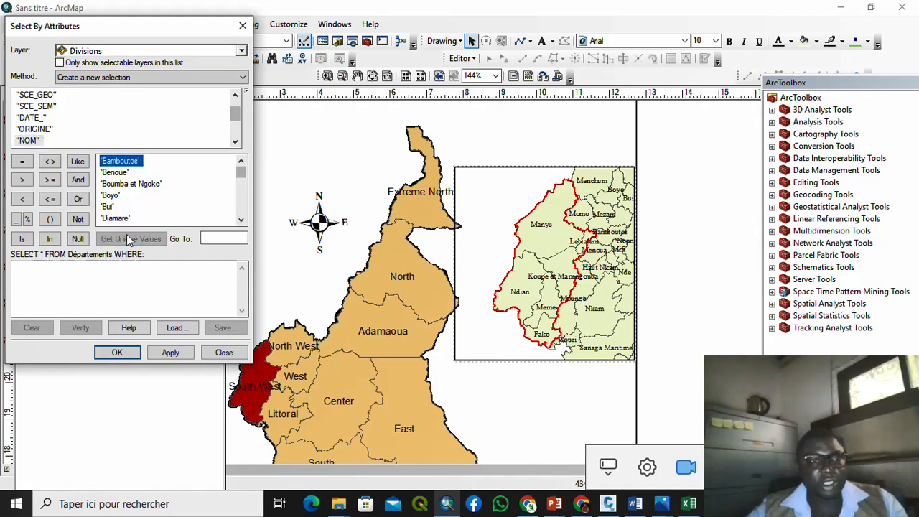
double_click(27, 140)
left_click(22, 161)
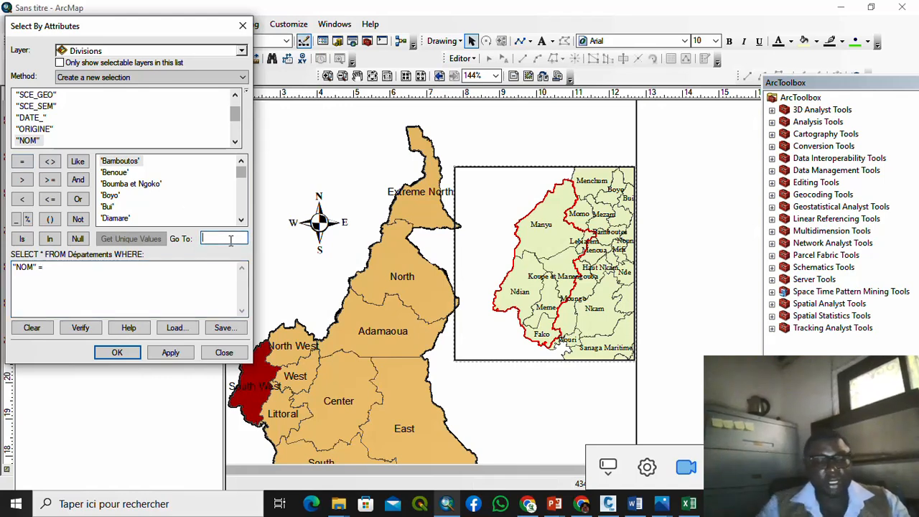
type("Fak")
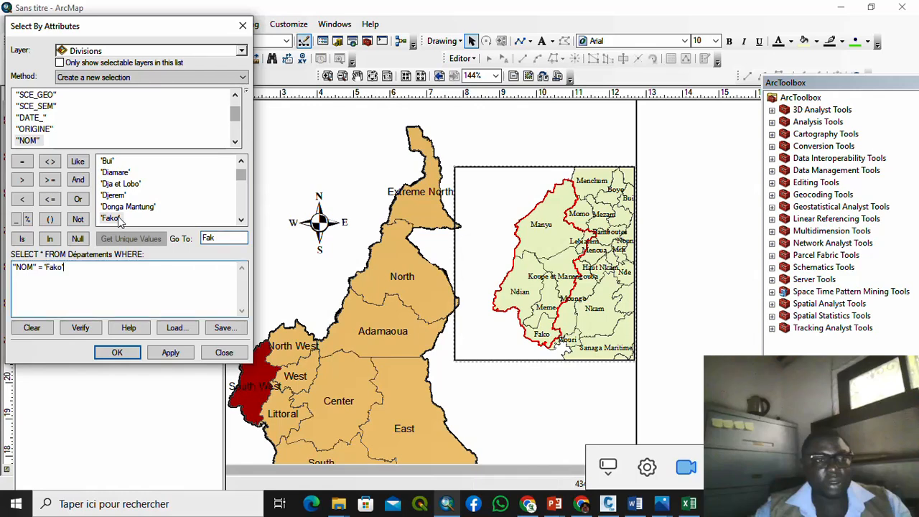
left_click(82, 329)
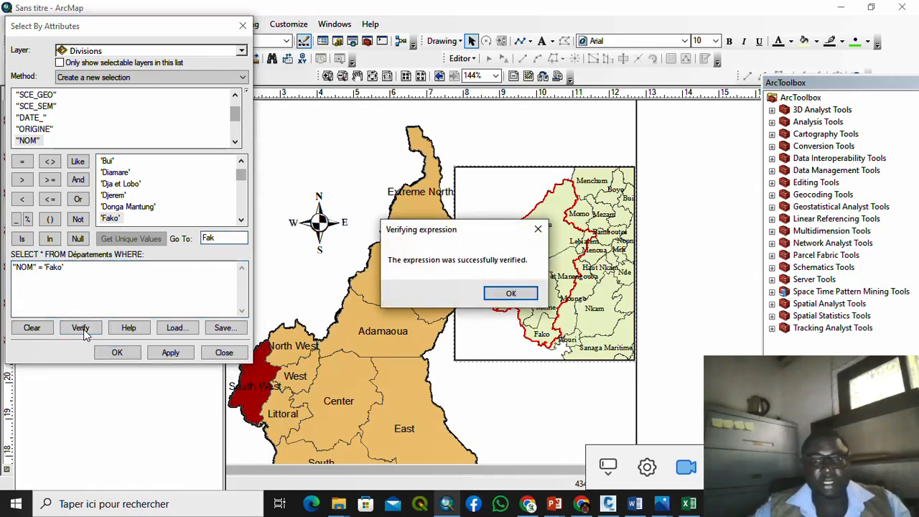
left_click(522, 293)
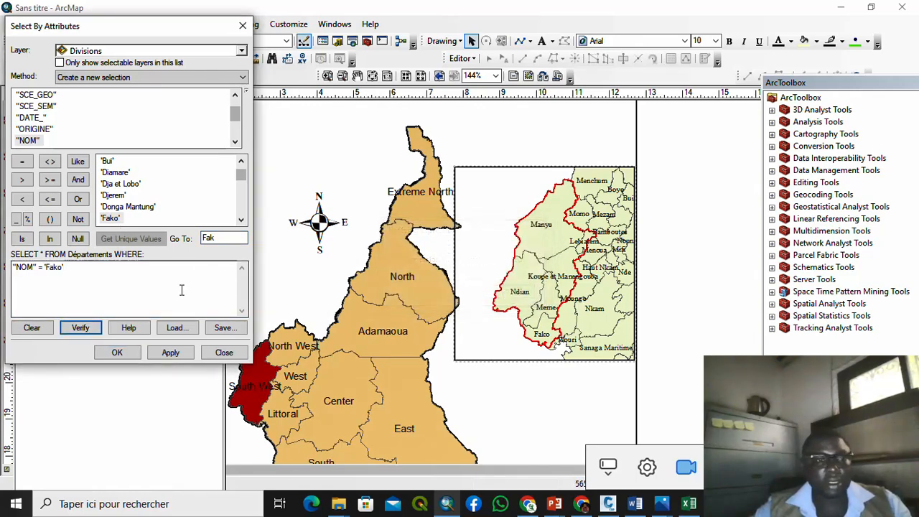
left_click(170, 353)
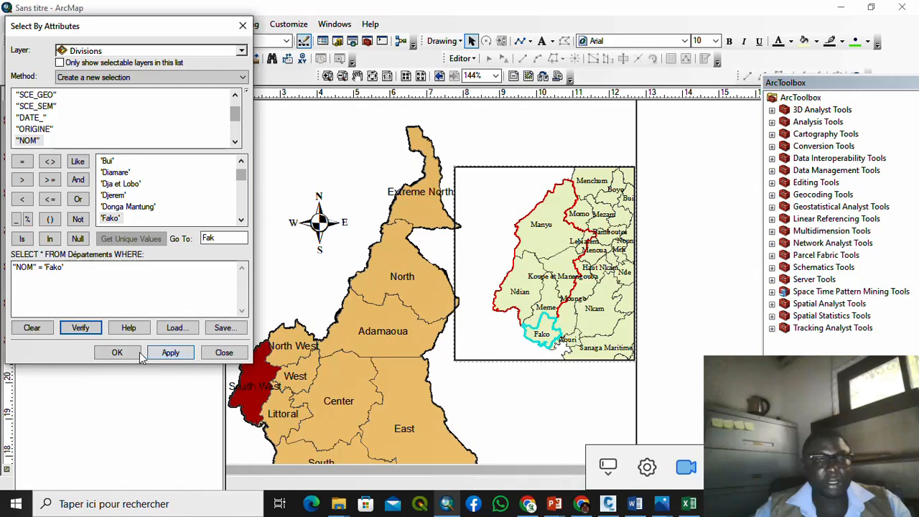
left_click(117, 353)
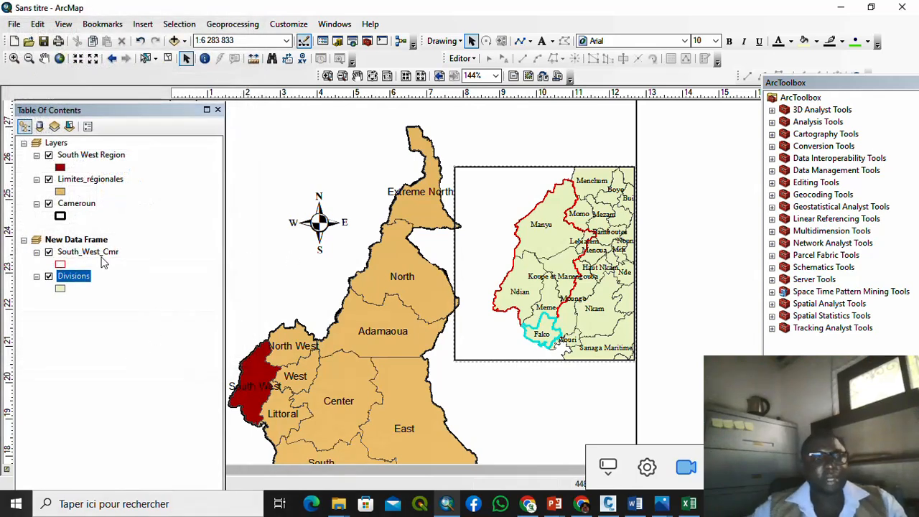
Step: Create a new layer from the selected Fako feature in Divisions
right_click(84, 279)
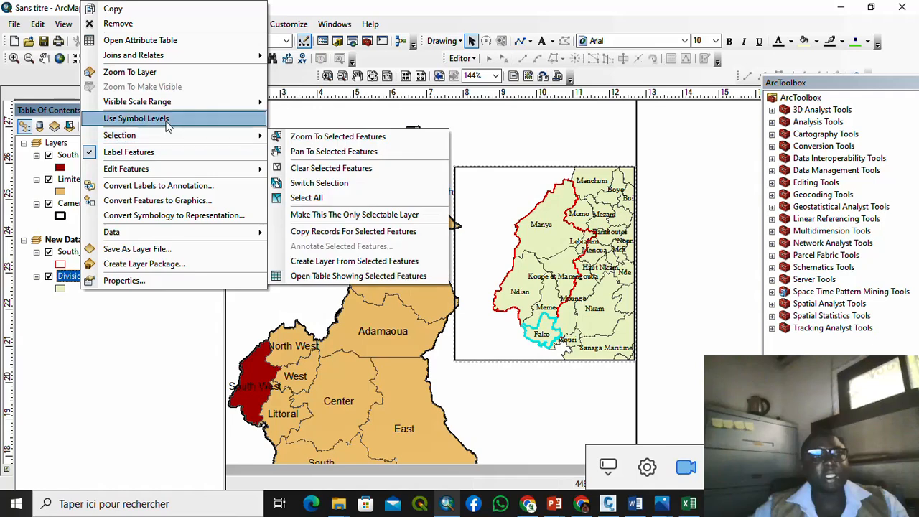
mouse_move(178, 136)
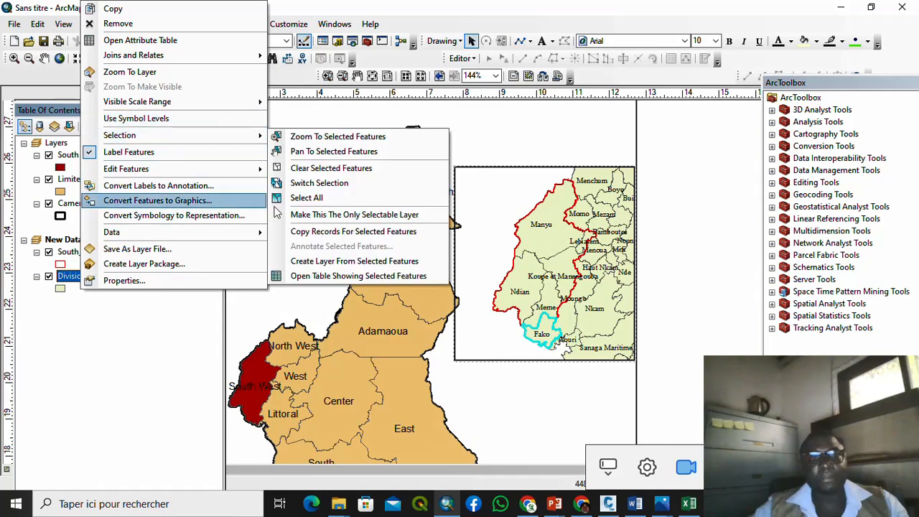
left_click(322, 260)
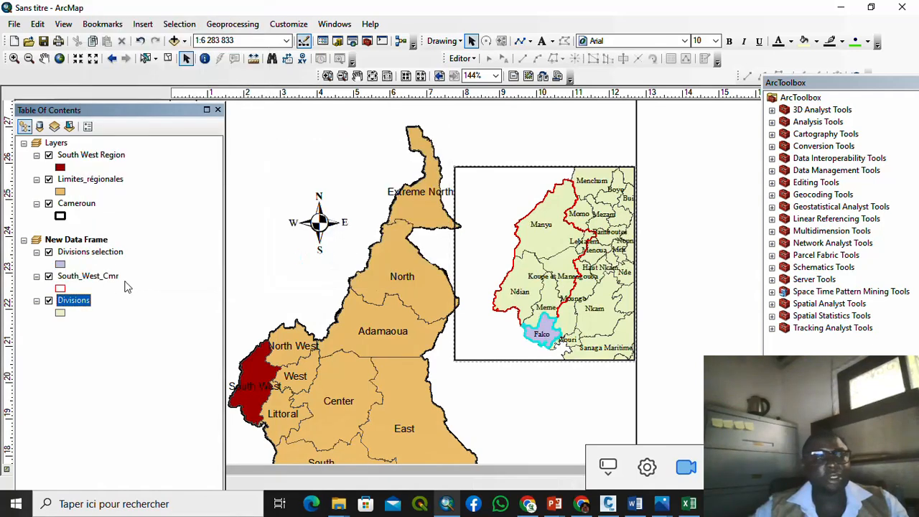
Step: Rename the new selection layer to 'Fako Division'
left_click(100, 245)
left_click(104, 257)
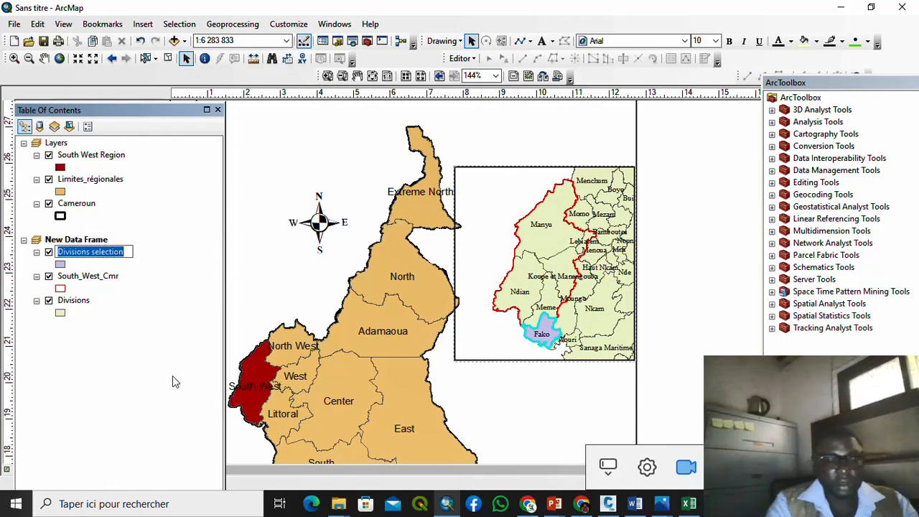
key("F2")
type("Fako ")
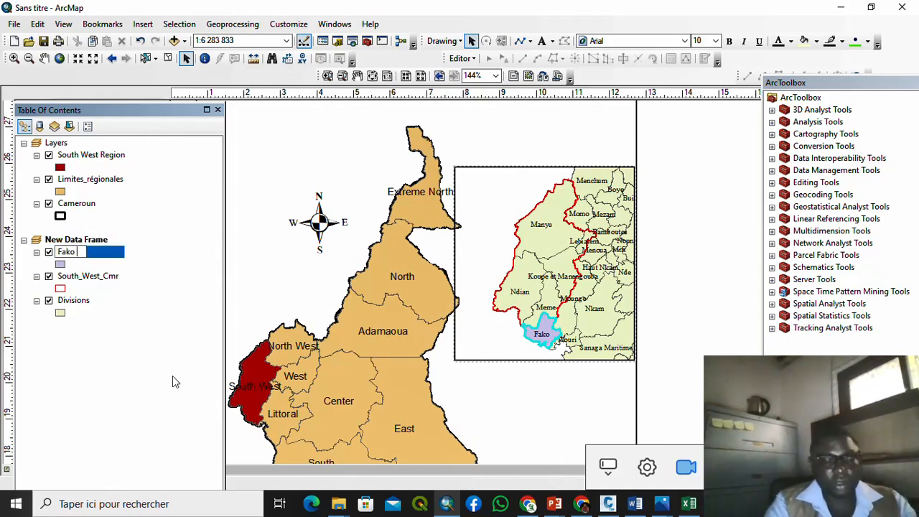
type("Div")
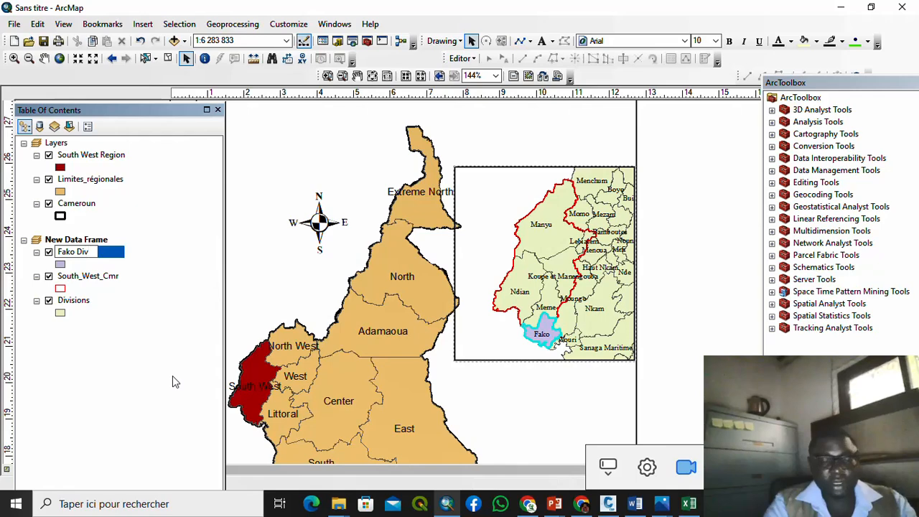
type("ision")
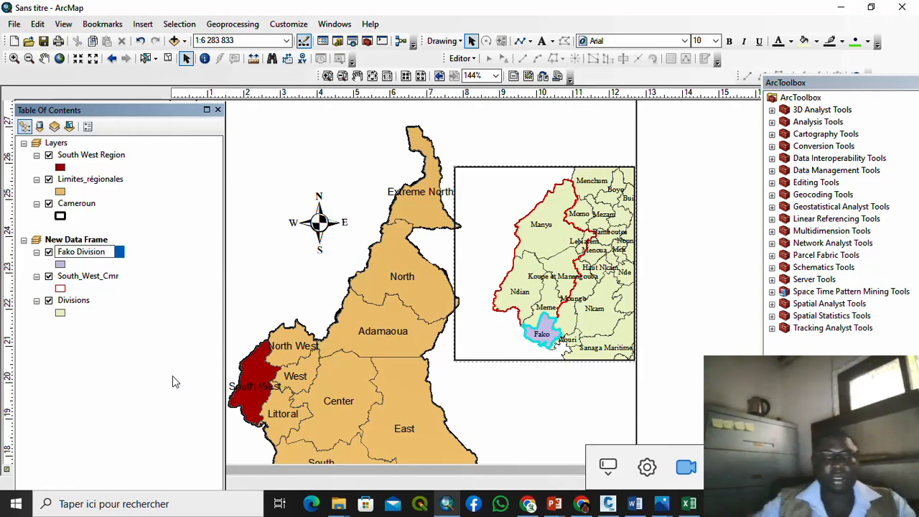
key("Return")
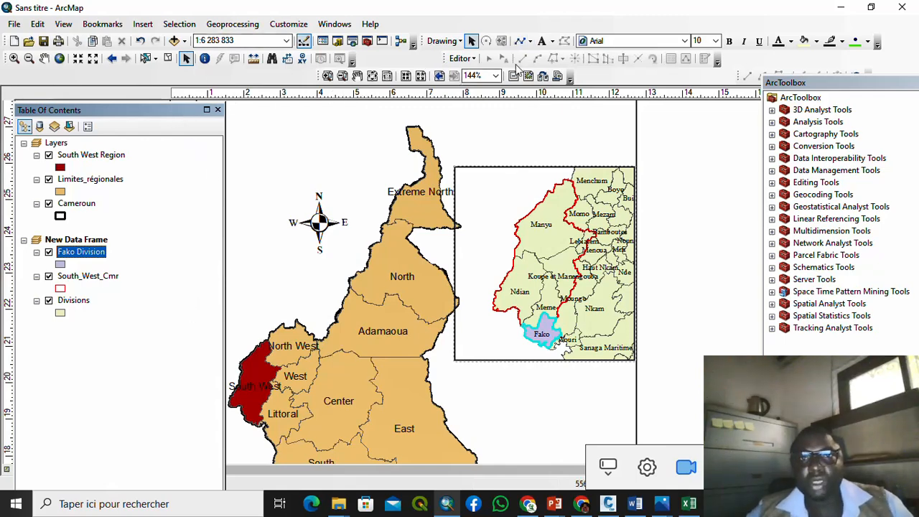
Step: Draw two straight lines from the South West region to the inset's upper and lower corners
left_click(530, 41)
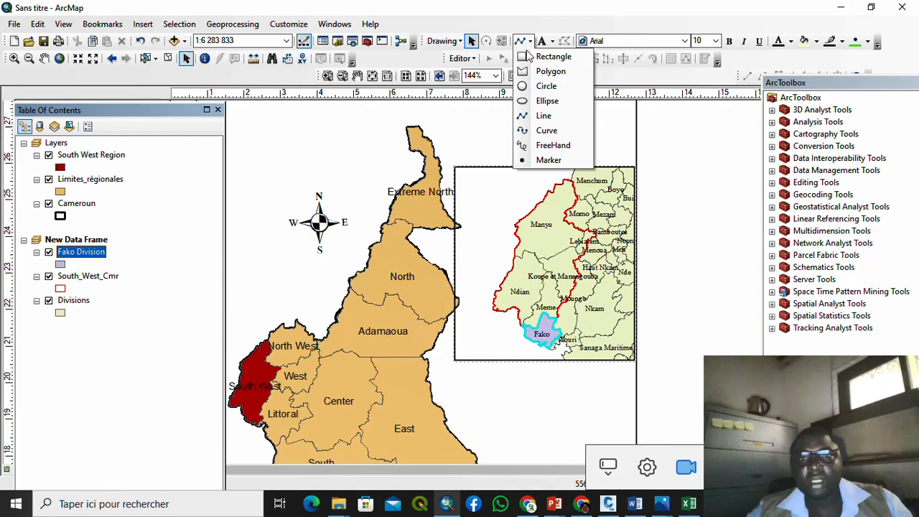
left_click(529, 116)
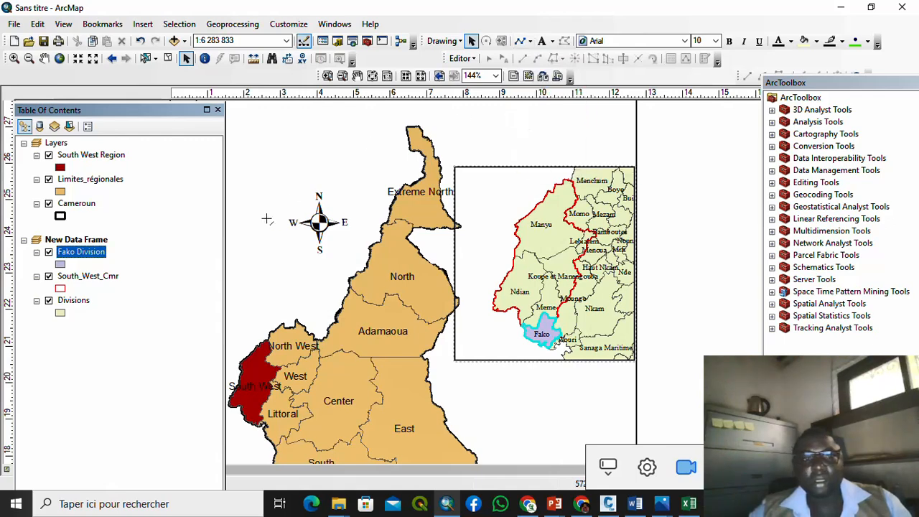
left_click(264, 345)
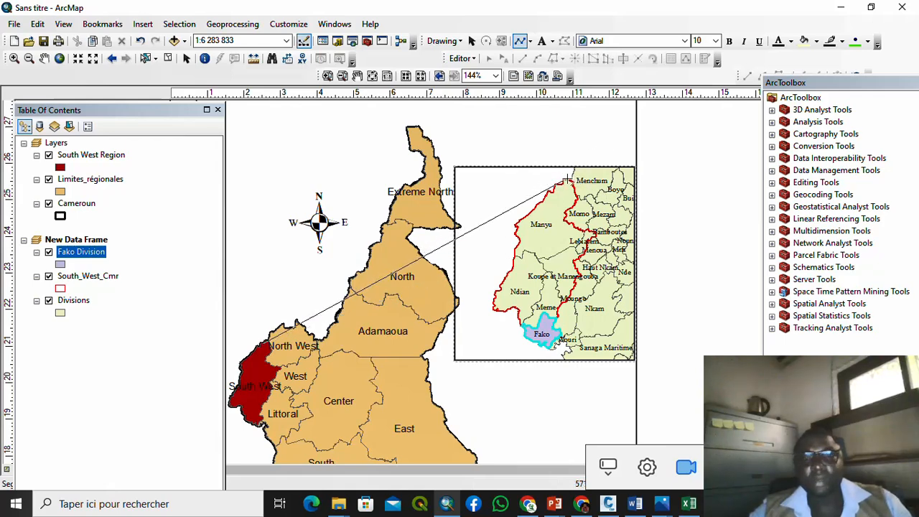
double_click(567, 179)
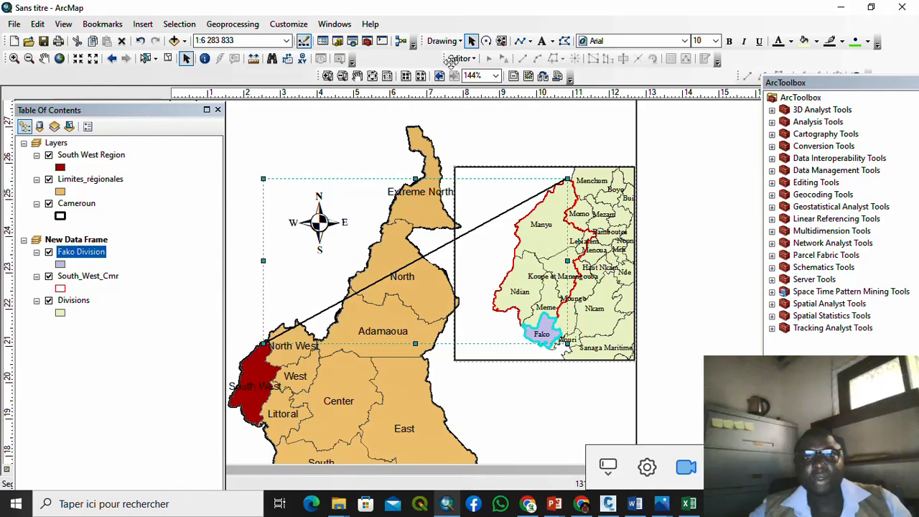
left_click(460, 41)
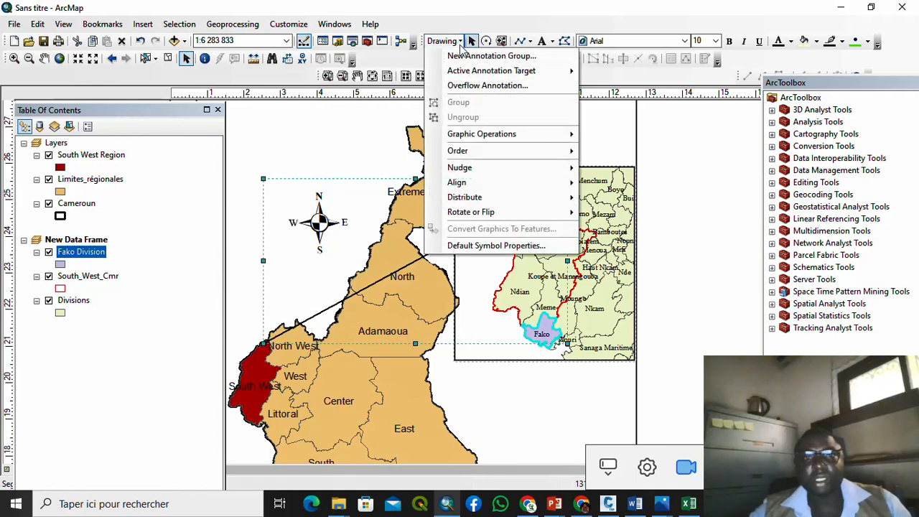
left_click(443, 41)
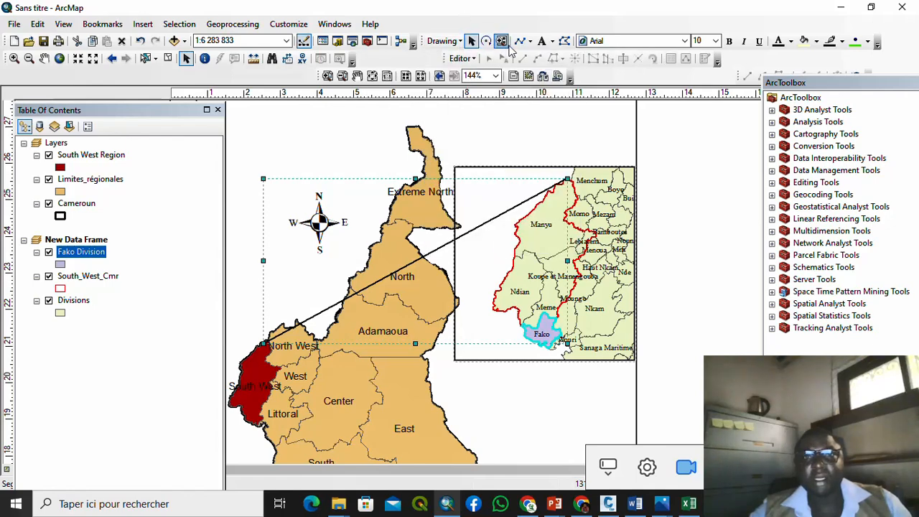
left_click(520, 41)
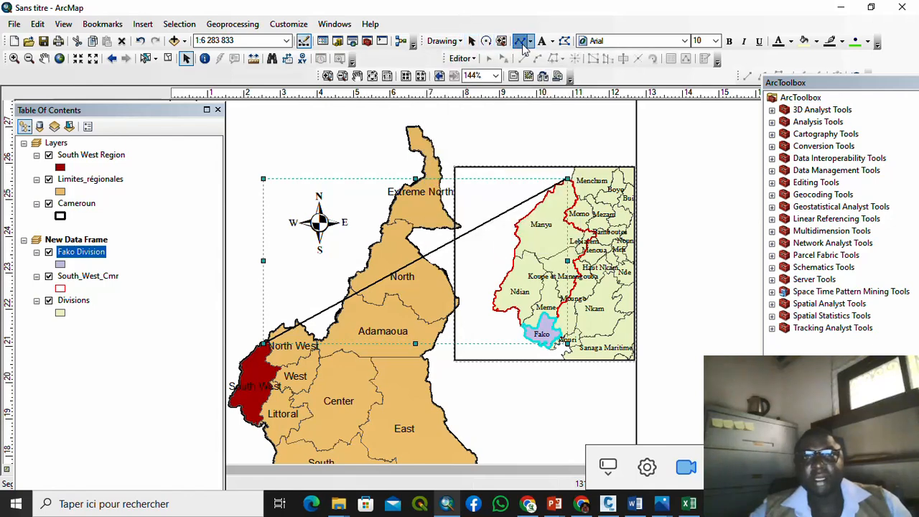
left_click(262, 425)
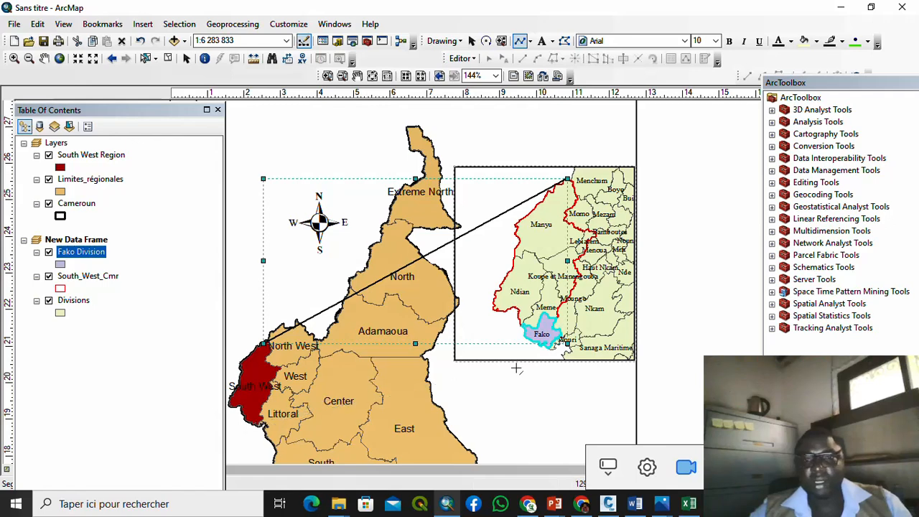
double_click(552, 347)
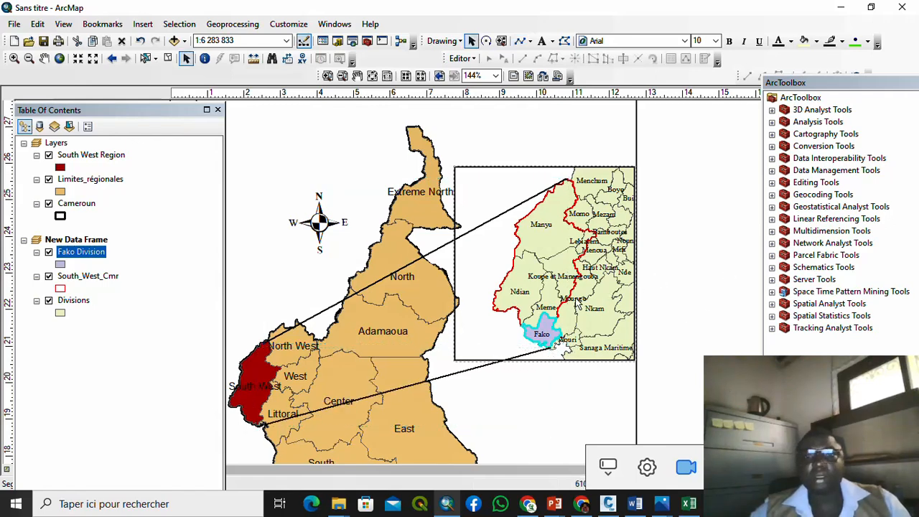
left_click(481, 219)
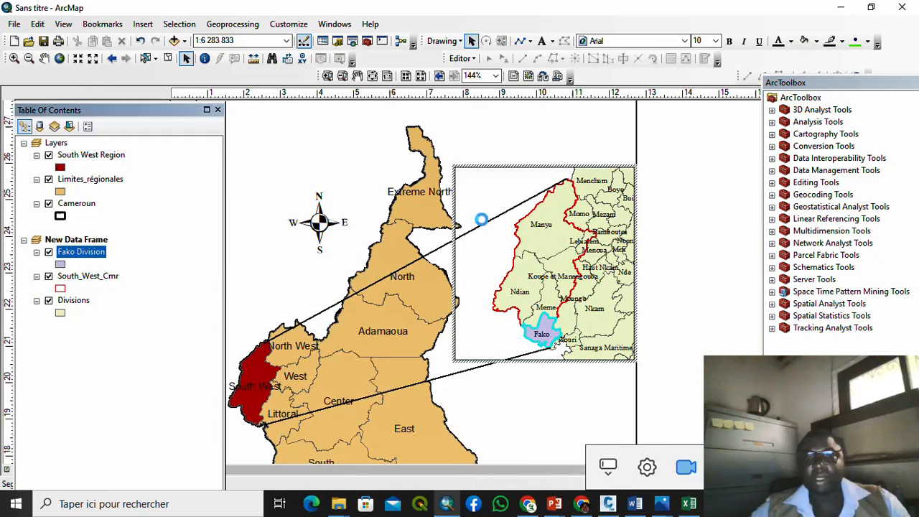
left_click(435, 251)
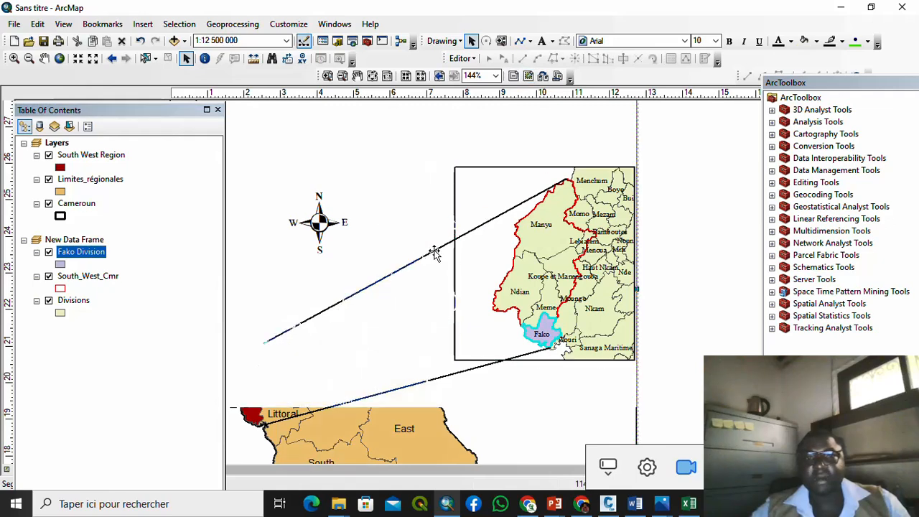
Step: Change the upper connector line's symbol colour to red
double_click(528, 205)
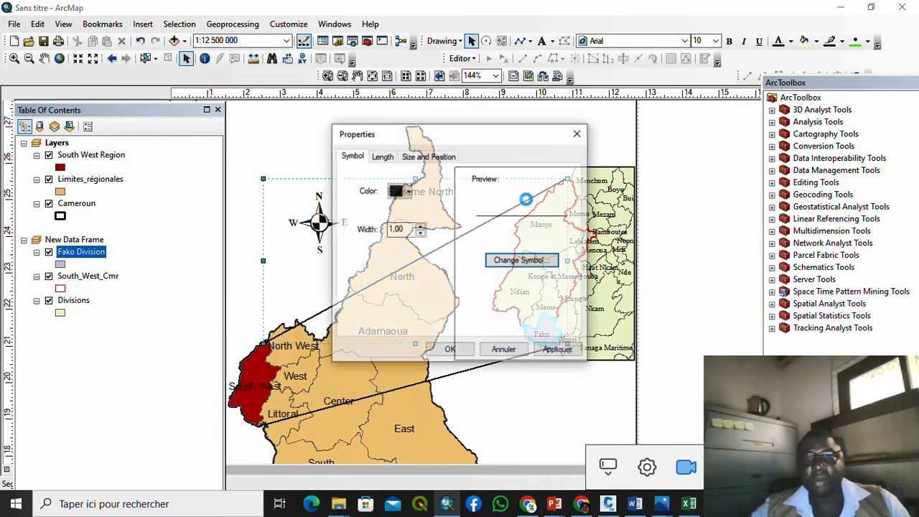
left_click(533, 267)
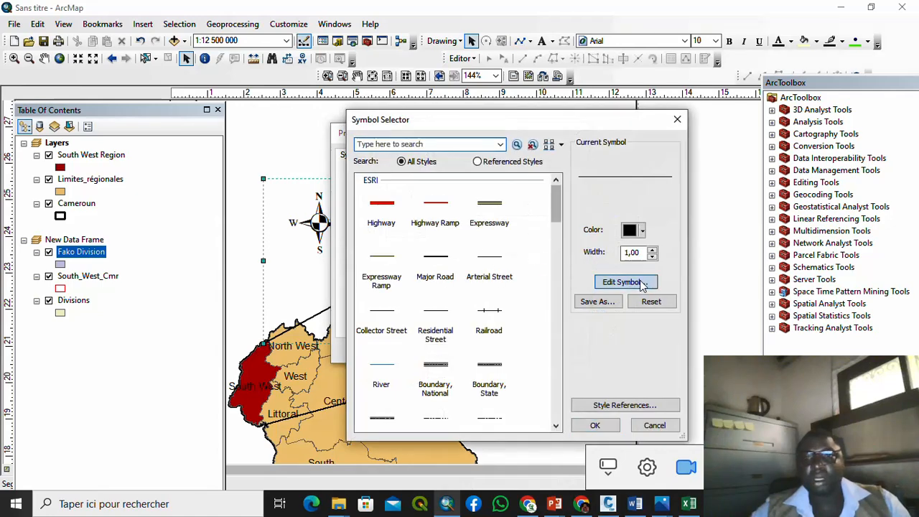
left_click(625, 281)
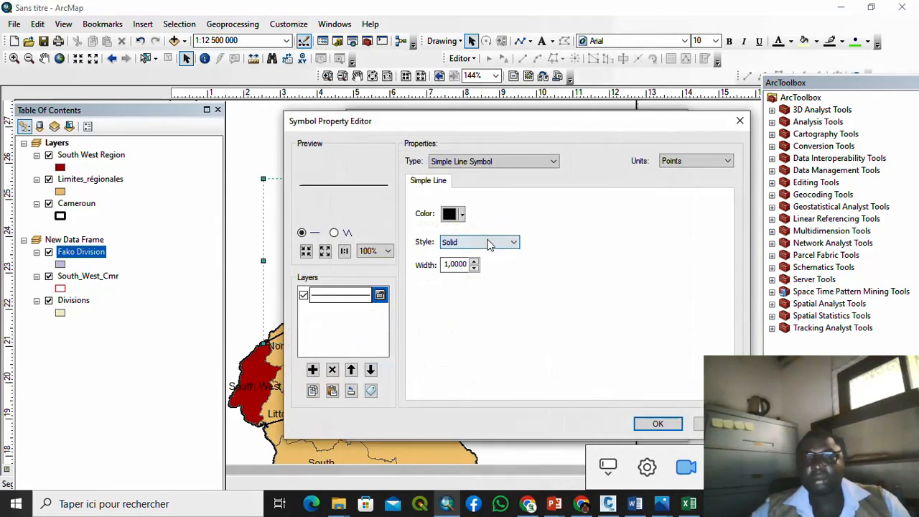
left_click(460, 213)
left_click(462, 268)
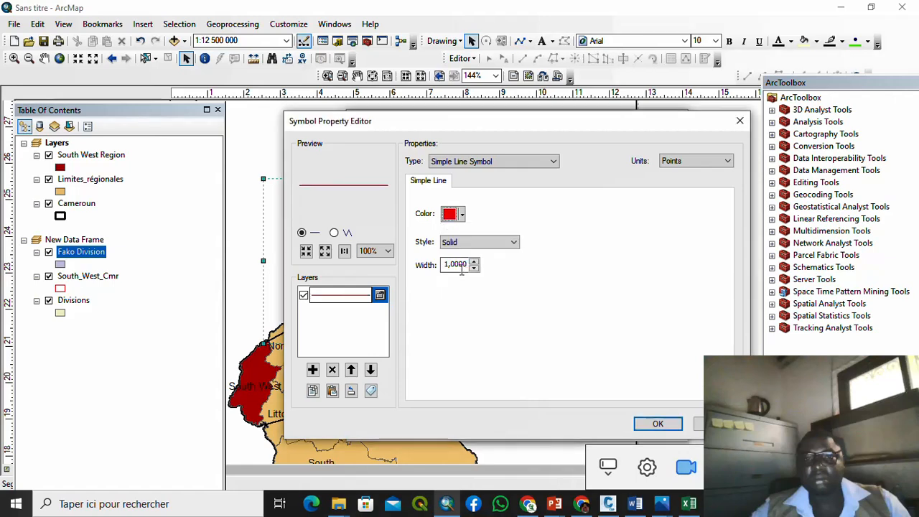
left_click(658, 424)
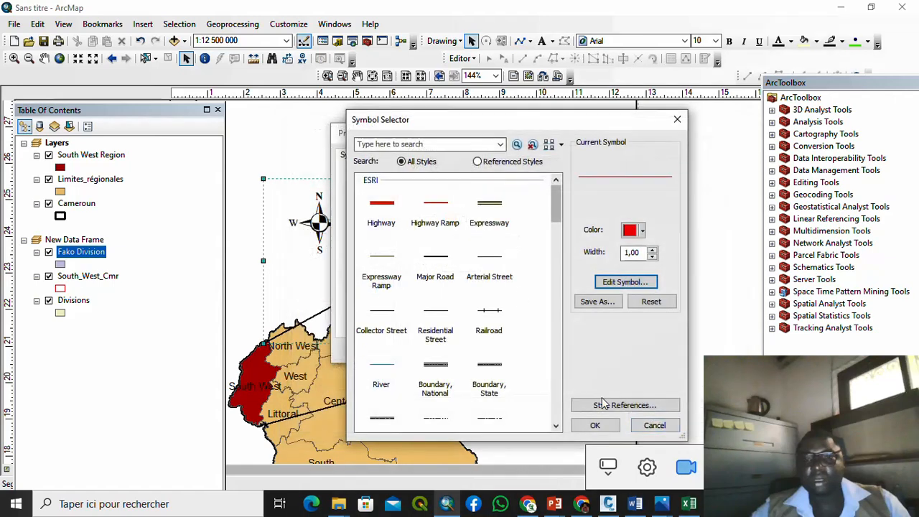
left_click(596, 423)
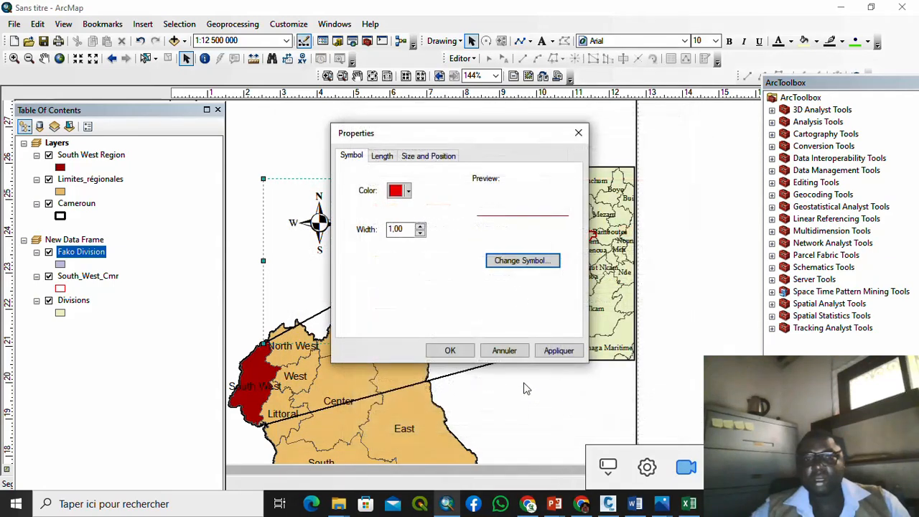
left_click(451, 351)
Step: Make the lower black extent line red as well
left_click(463, 371)
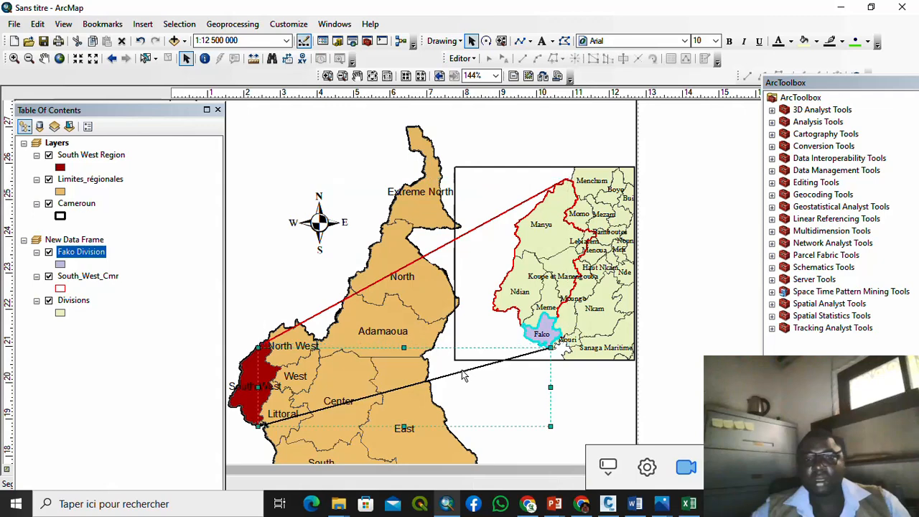
double_click(462, 372)
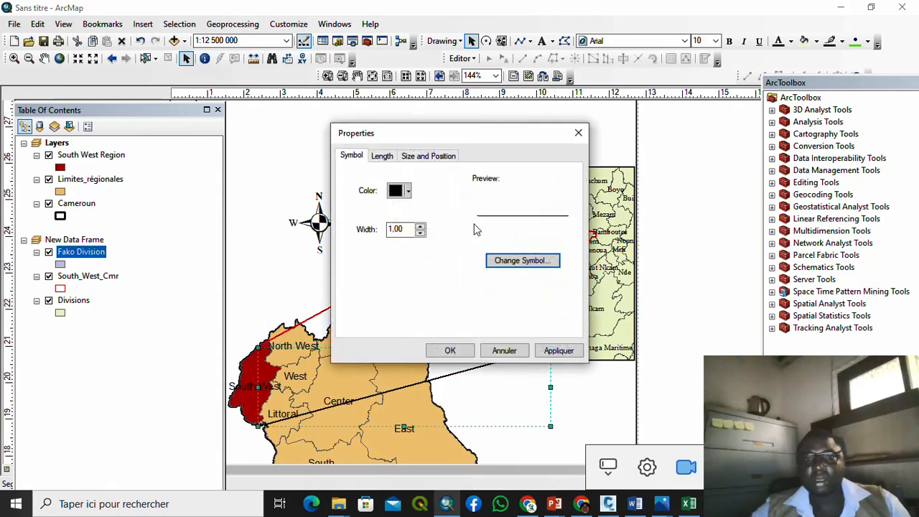
left_click(521, 263)
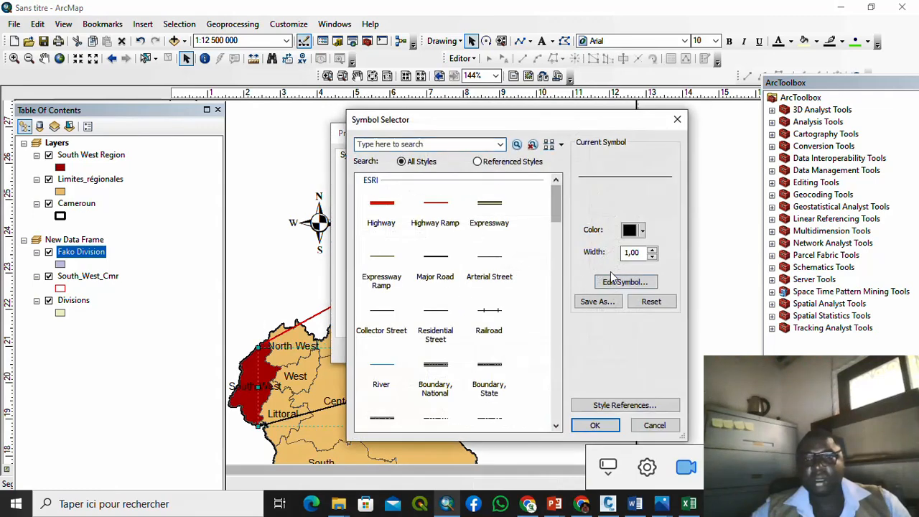
left_click(643, 230)
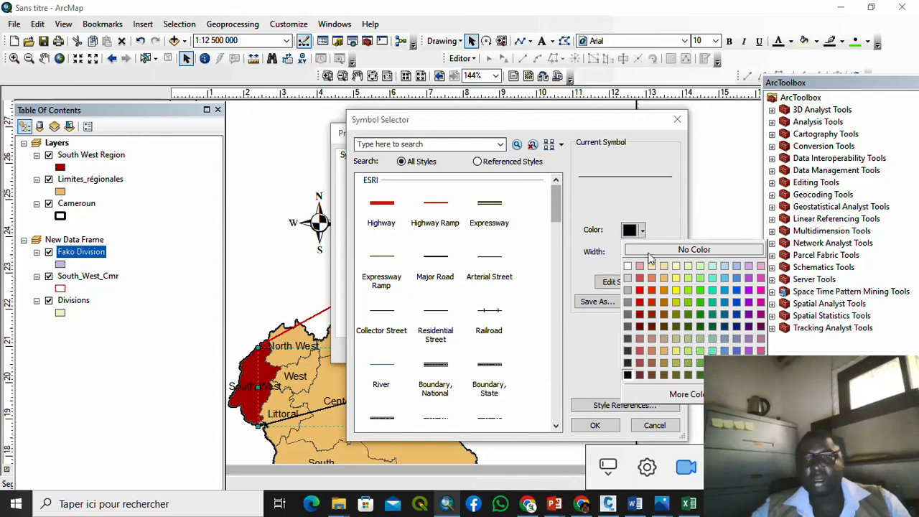
left_click(646, 291)
left_click(595, 425)
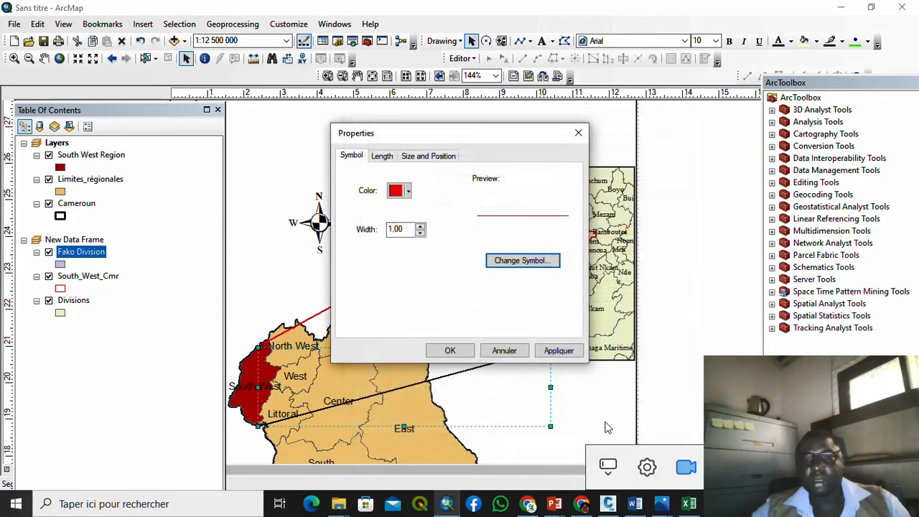
left_click(452, 351)
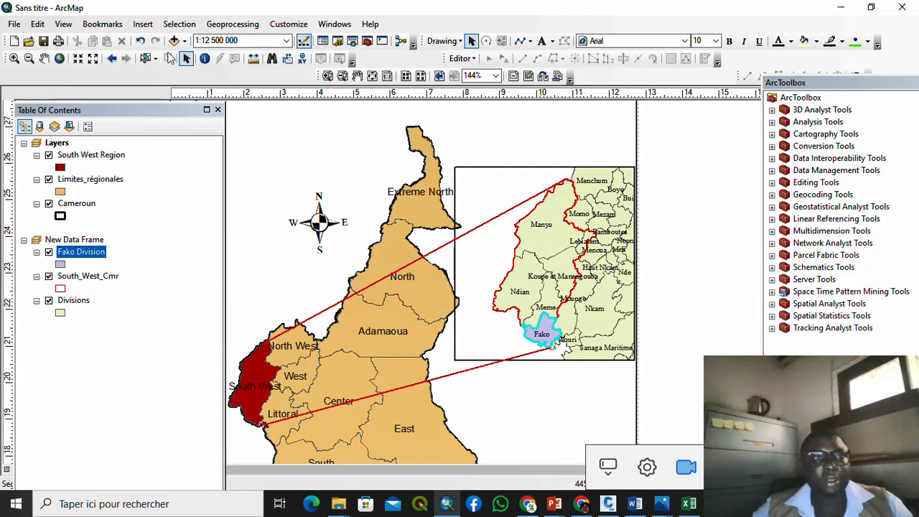
left_click(145, 58)
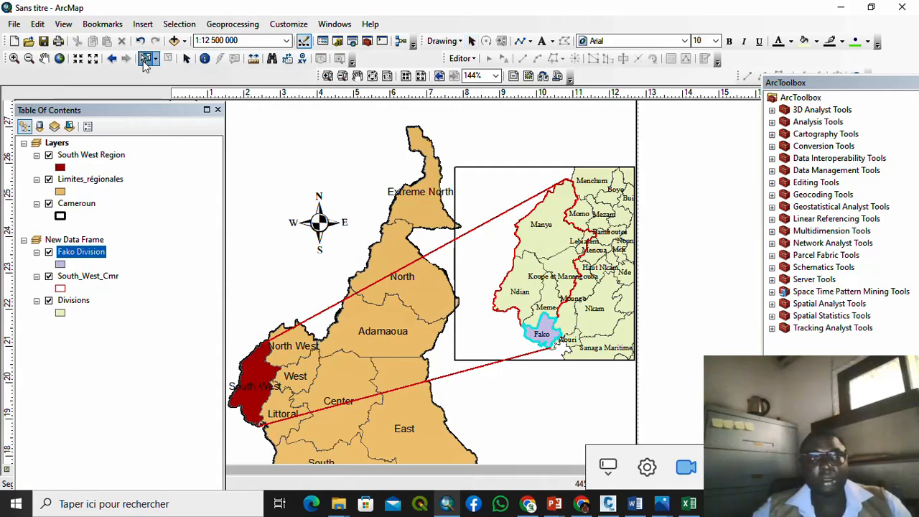
Step: Inspect the Fako Division layer's attribute table
left_click(139, 179)
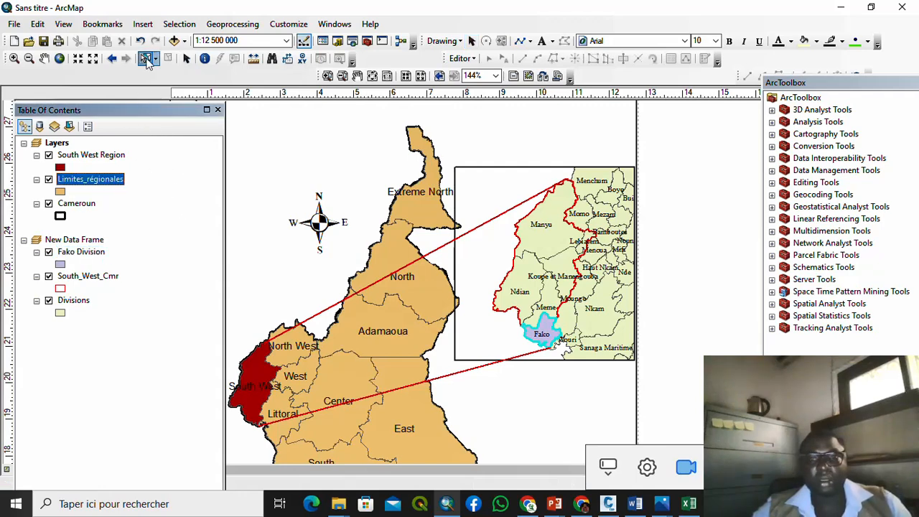
left_click(155, 237)
left_click(93, 253)
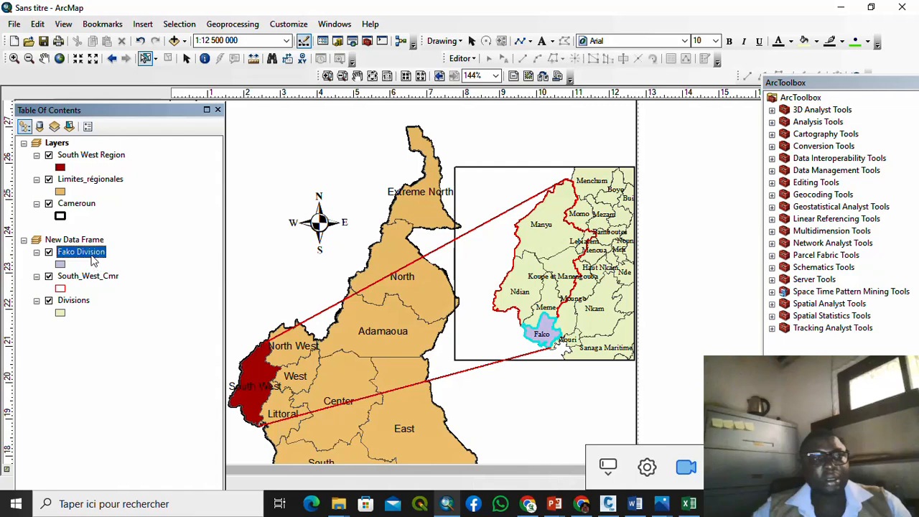
right_click(93, 253)
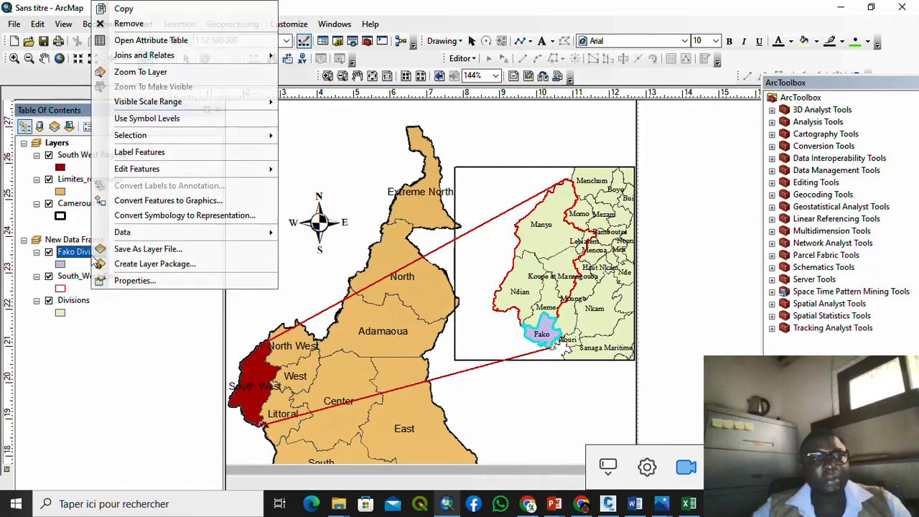
left_click(174, 40)
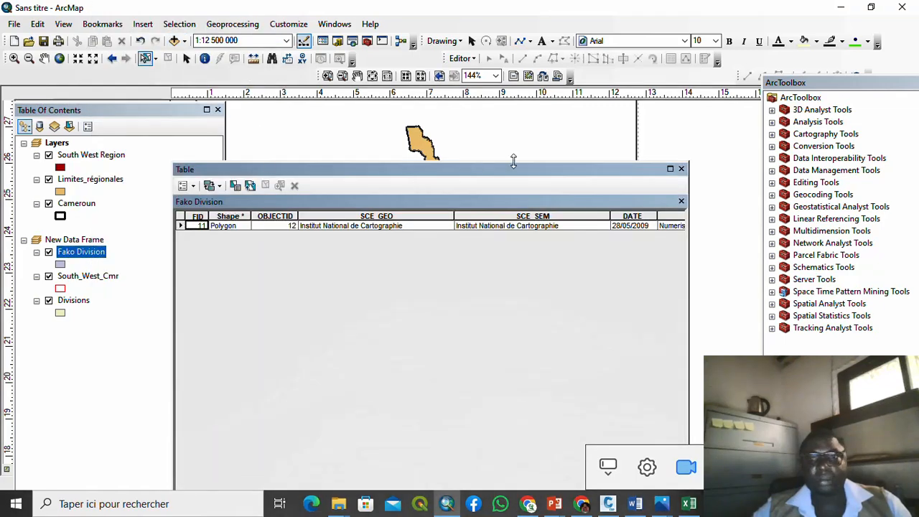
left_click(682, 202)
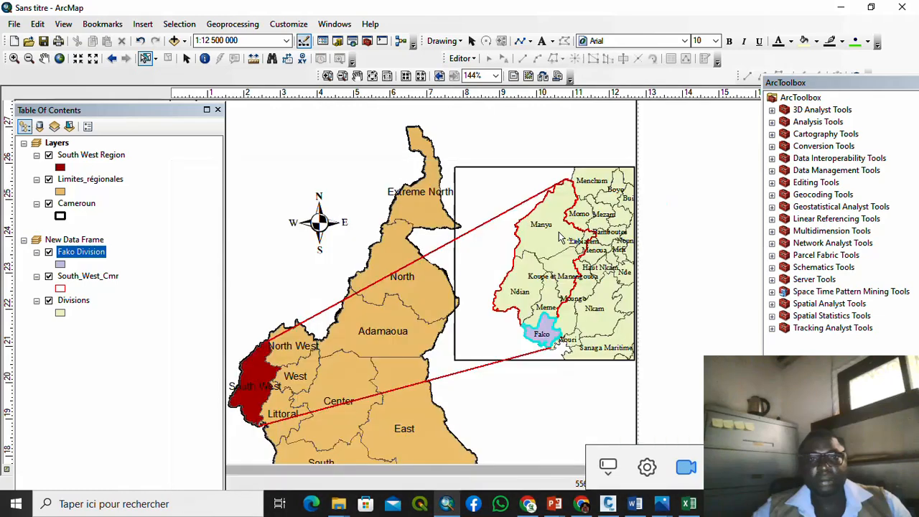
Step: Clear the selected Fako record from the Divisions attribute table
left_click(74, 301)
right_click(76, 300)
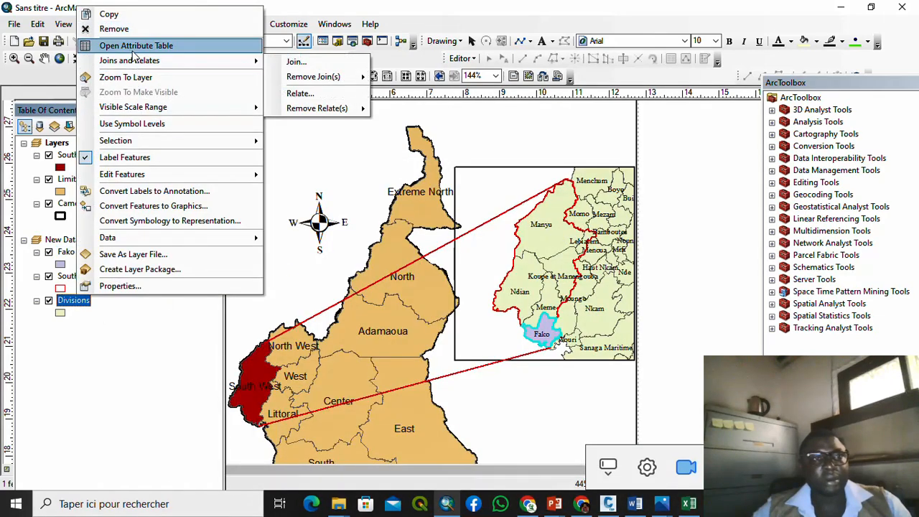
left_click(136, 46)
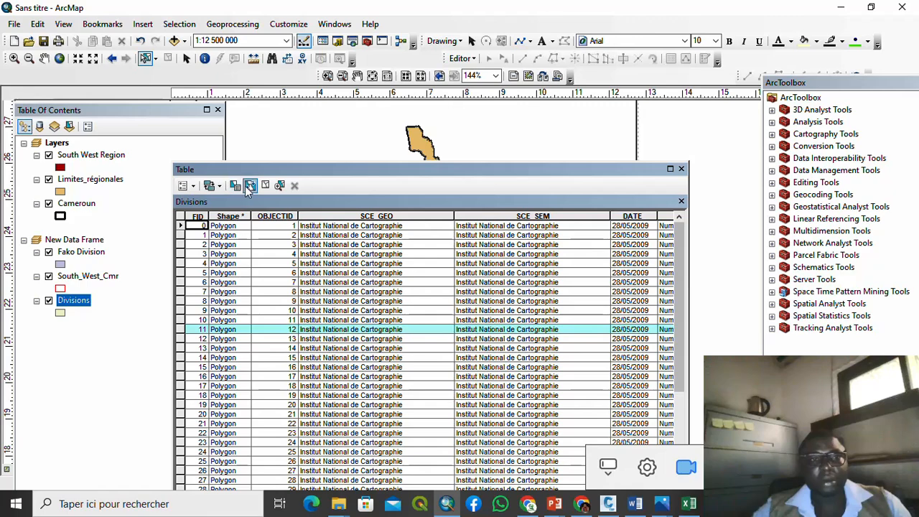
left_click(264, 186)
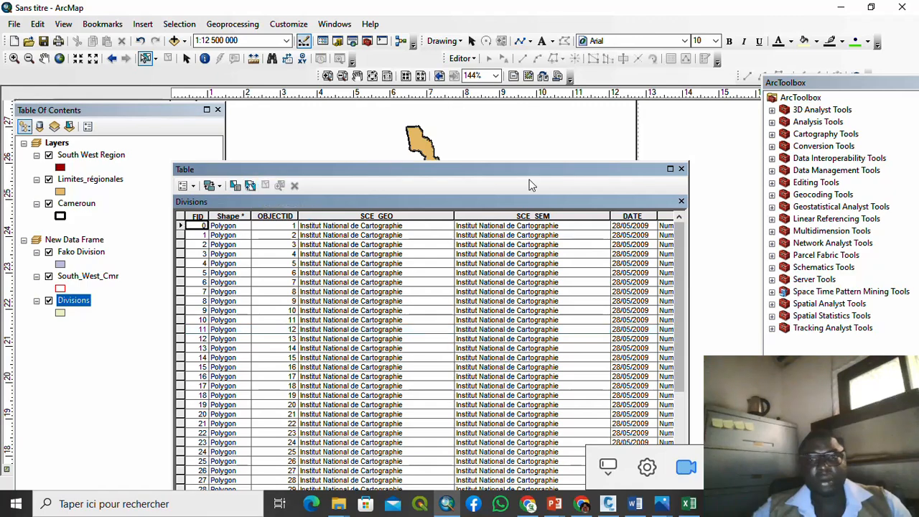
left_click(681, 169)
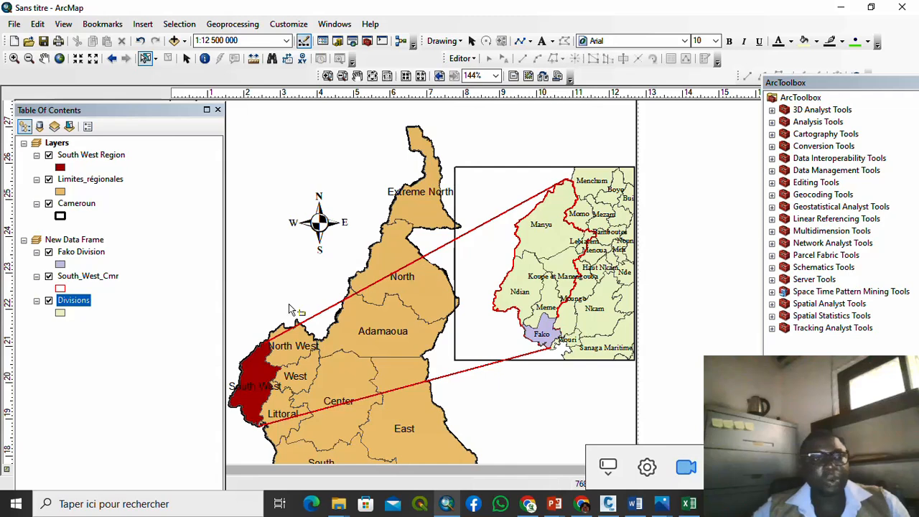
Step: Change the South_West_Cmr outline to black with width 2
left_click(60, 289)
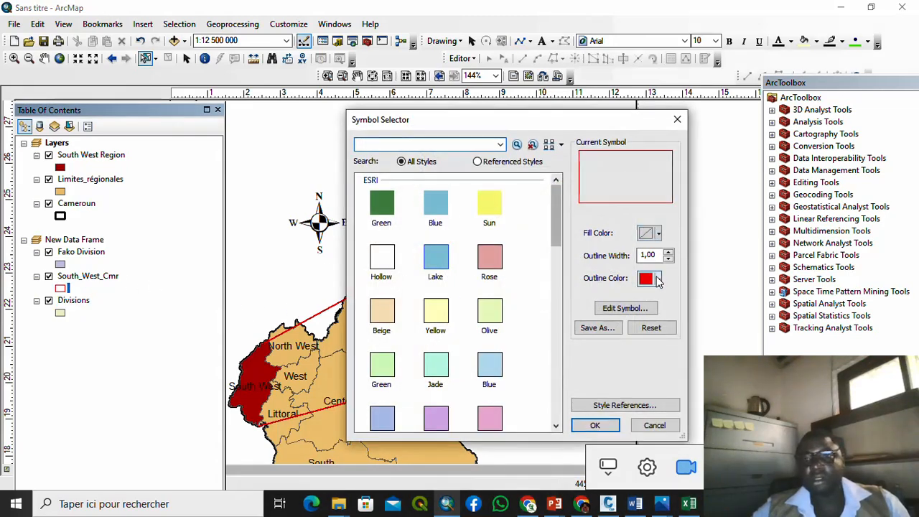
left_click(658, 279)
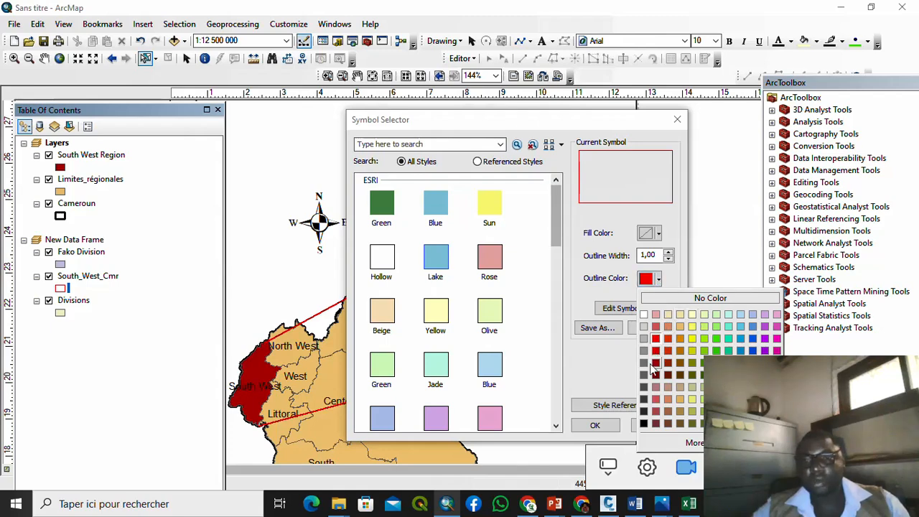
left_click(643, 424)
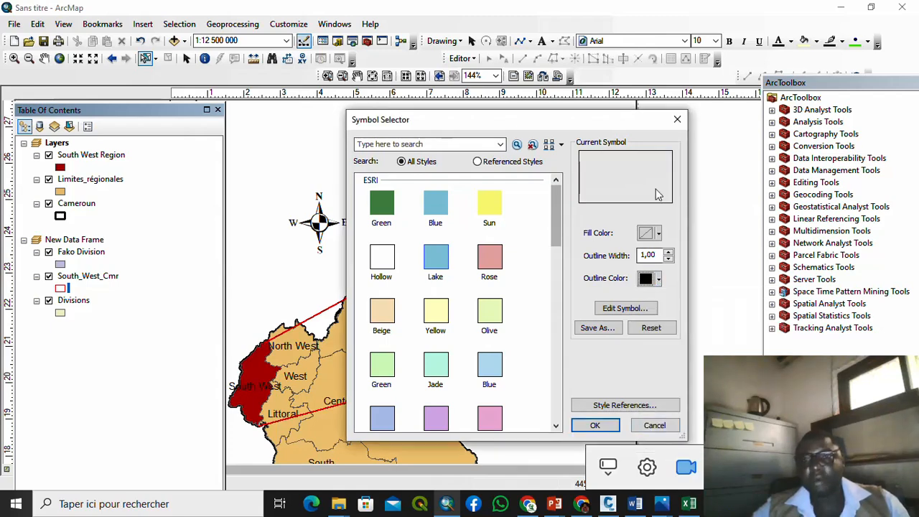
left_click(668, 251)
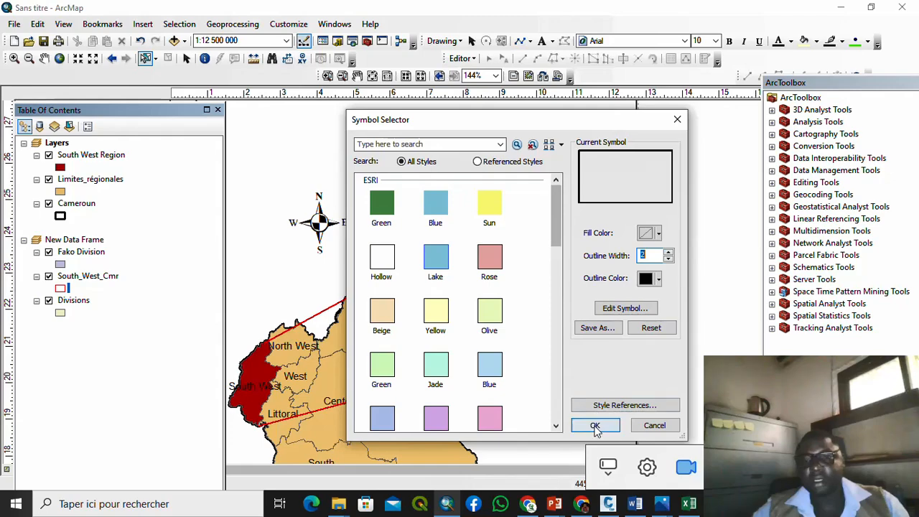
left_click(595, 425)
scroll(474, 267, "up", 1)
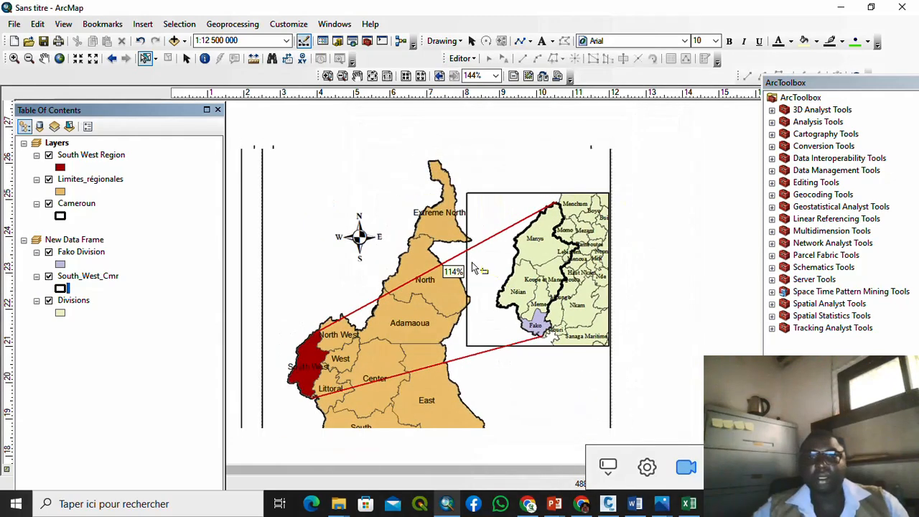
scroll(474, 267, "up", 1)
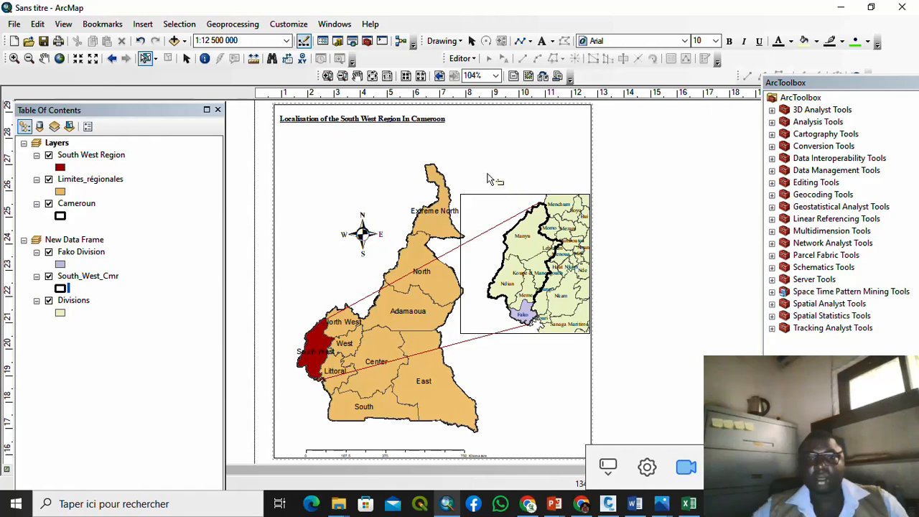
scroll(487, 179, "up", 2)
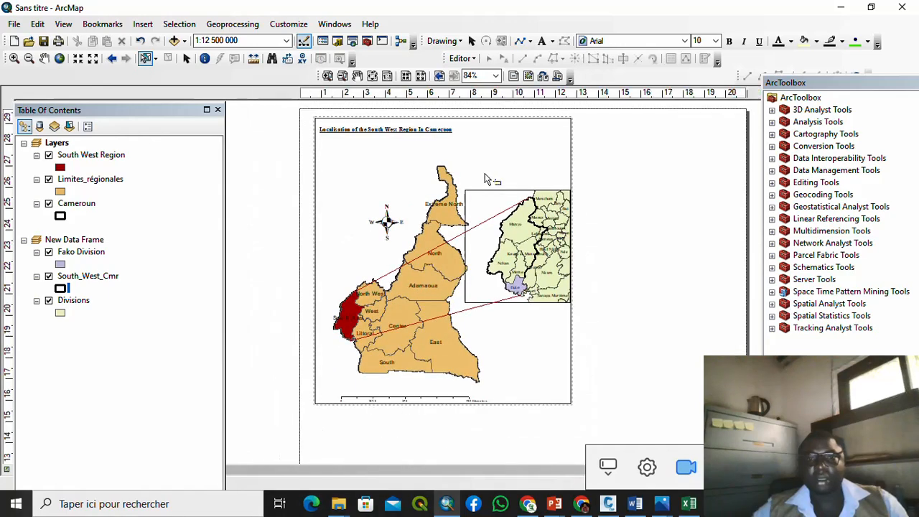
left_click(494, 197)
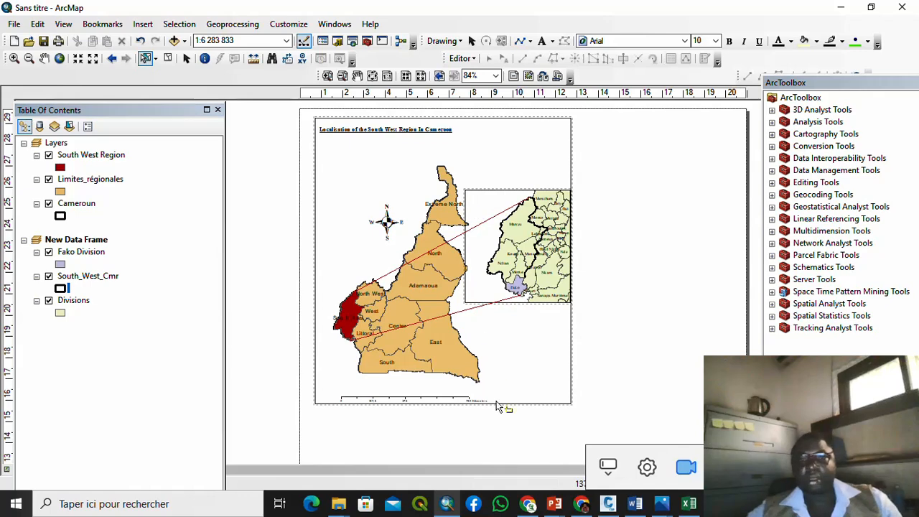
scroll(379, 314, "up", 3)
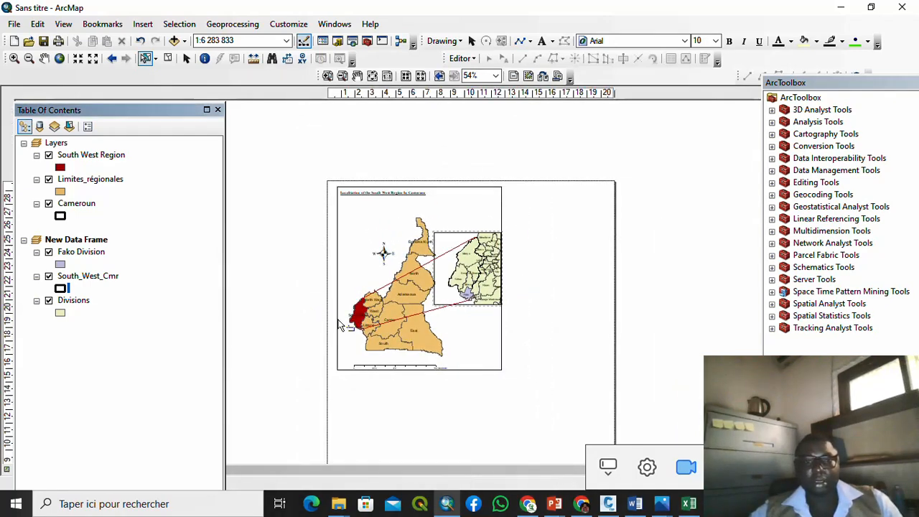
left_click(485, 365)
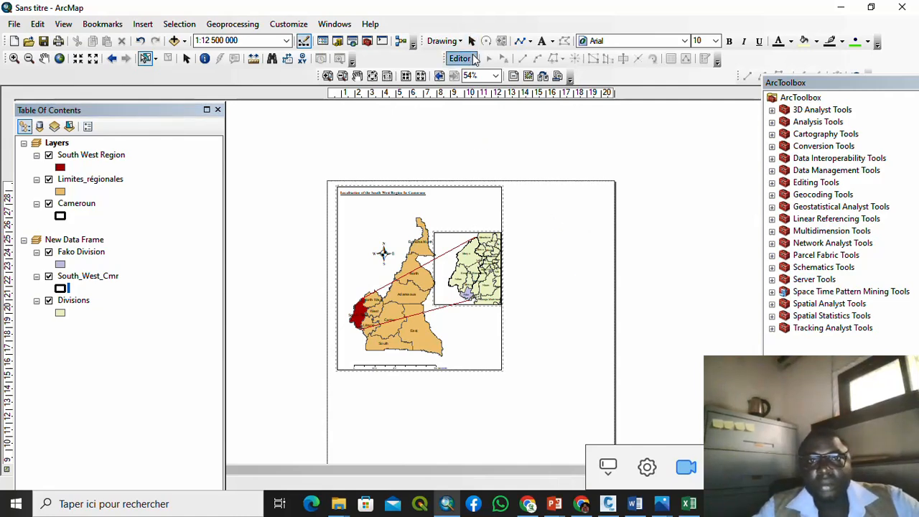
left_click(474, 59)
left_click(514, 76)
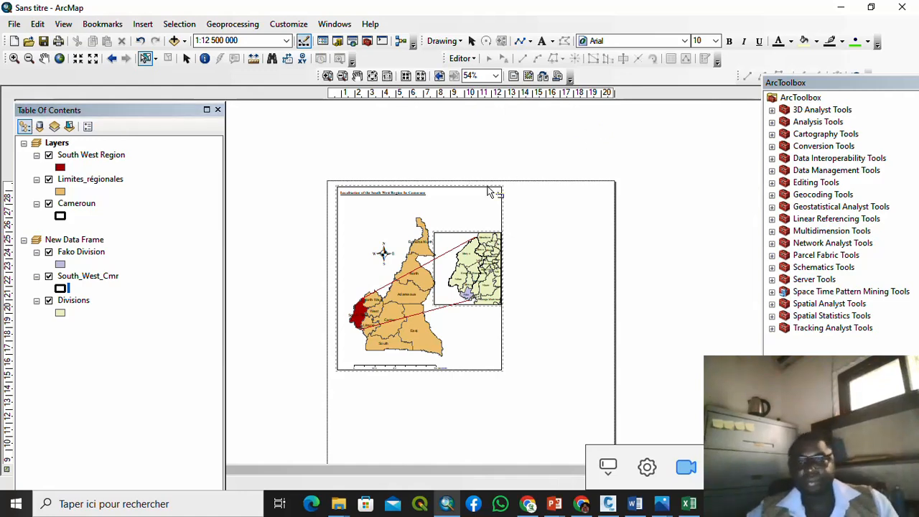
scroll(482, 277, "up", 3)
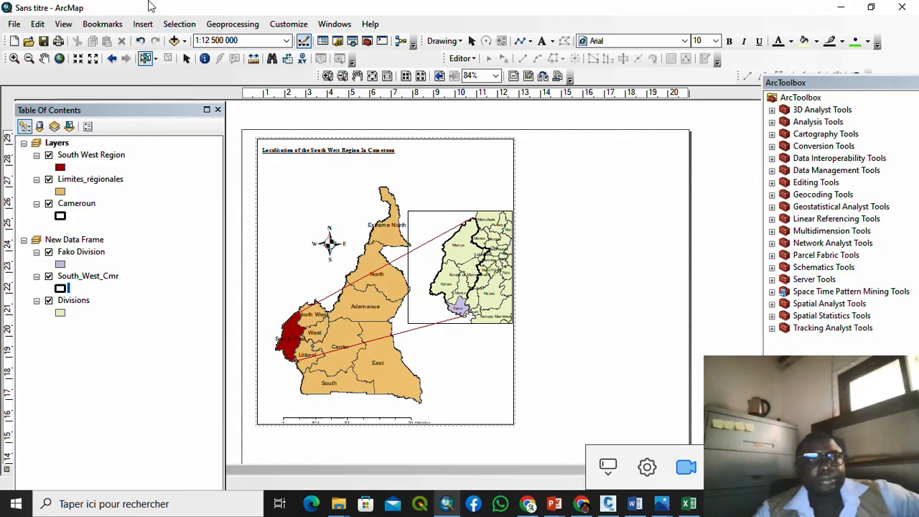
Step: Drag the main Cameroon data frame's top-right corner outward to widen it slightly
left_click(187, 60)
left_click(388, 155)
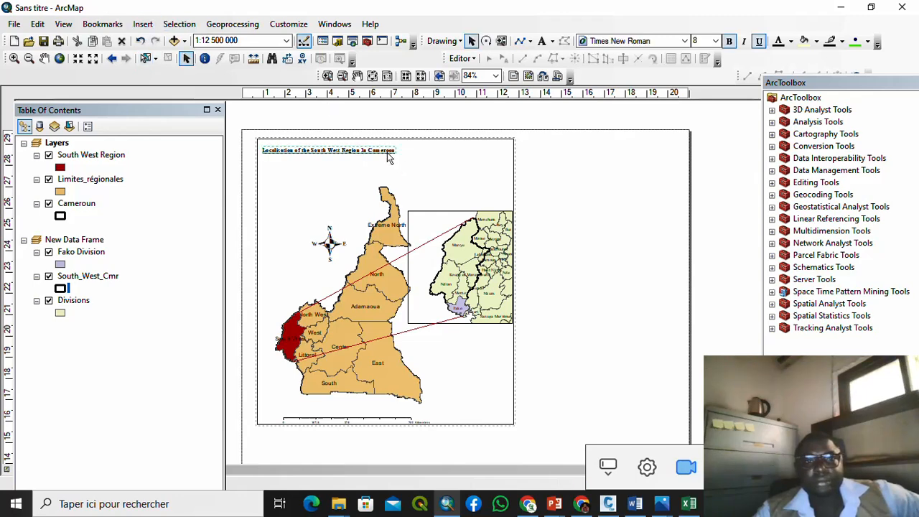
left_click(419, 148)
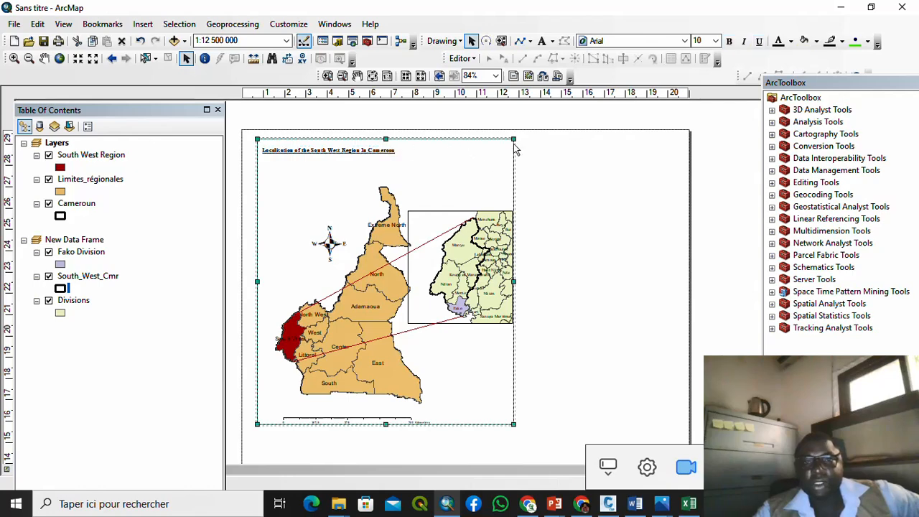
left_click_drag(514, 140, 522, 145)
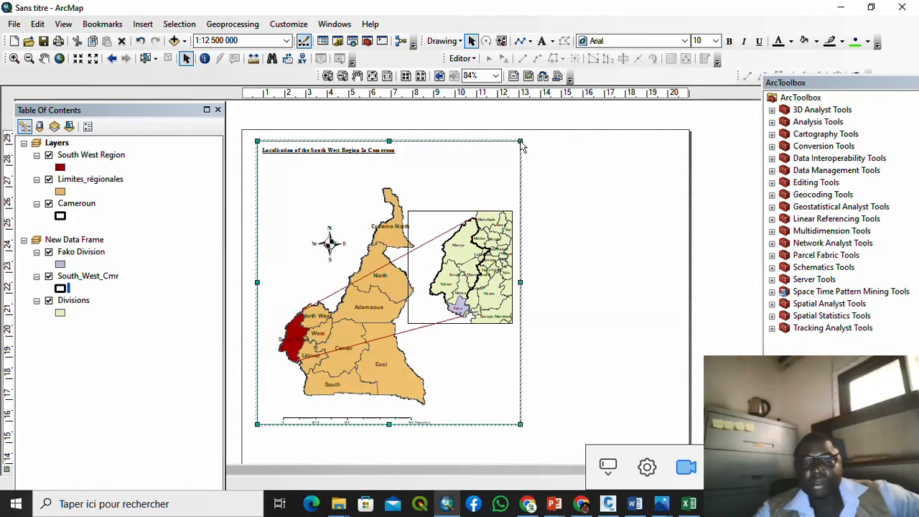
left_click(715, 170)
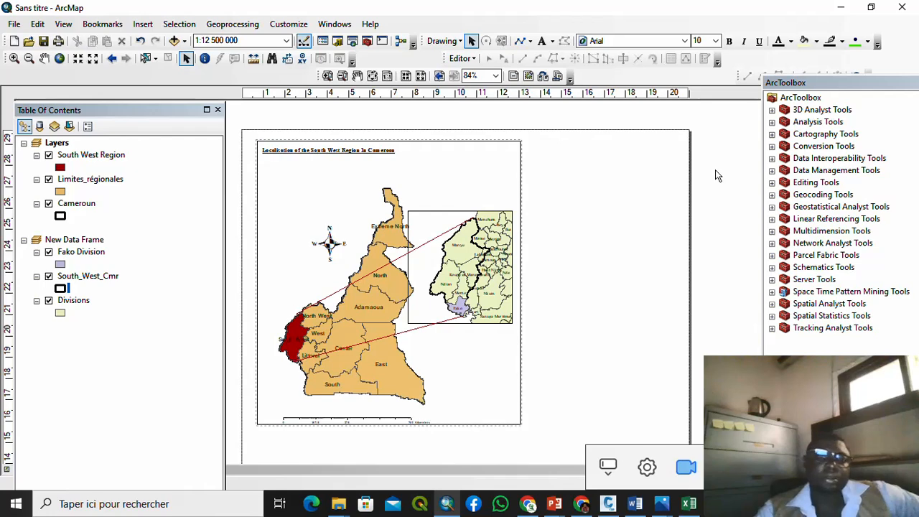
Step: Give the Fako Division symbol a lime green fill
left_click(64, 263)
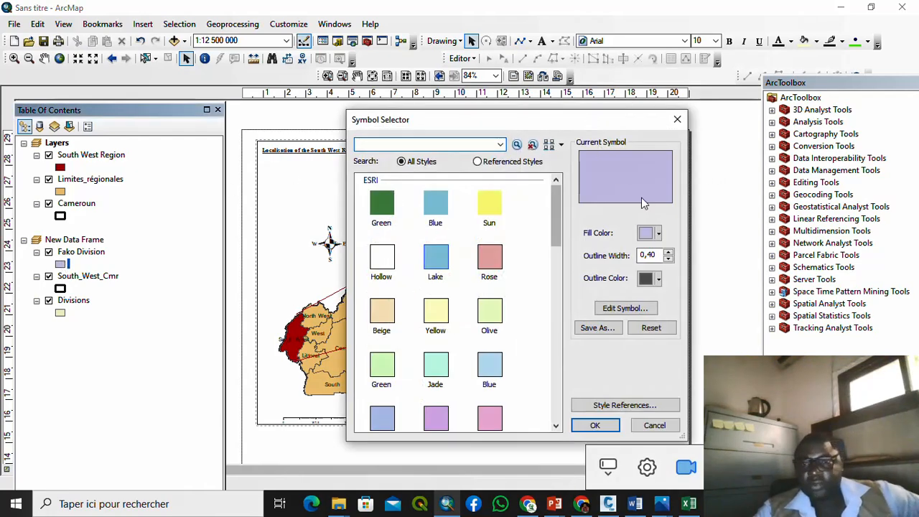
left_click(656, 232)
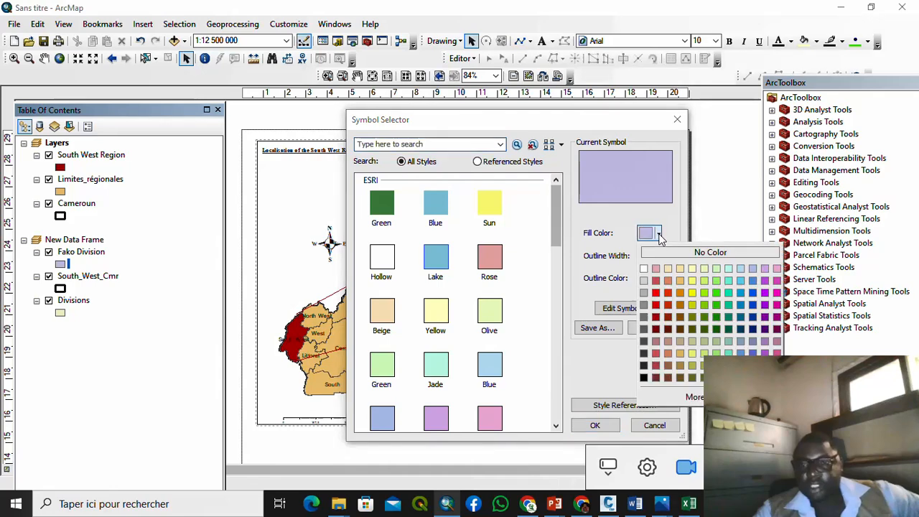
left_click(703, 293)
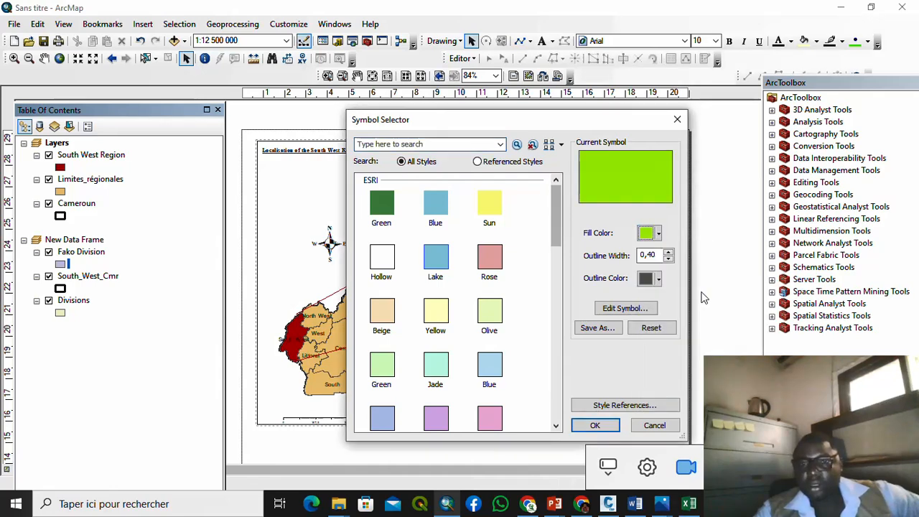
left_click(600, 427)
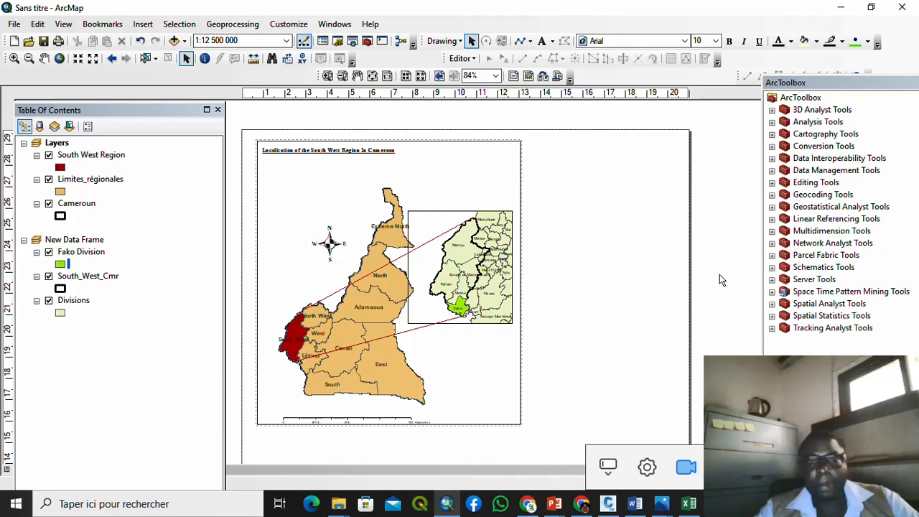
left_click(60, 191)
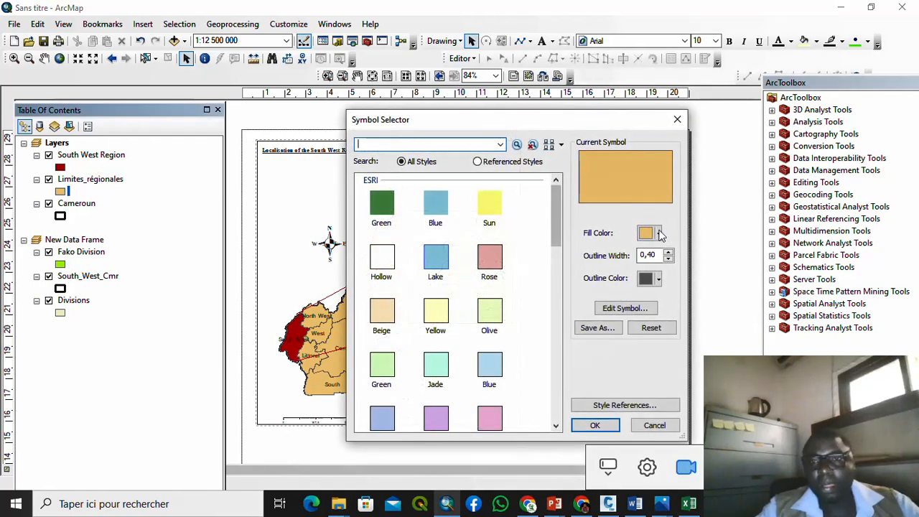
Step: Remove the outline colour from the Limites_régionales symbol
left_click(659, 280)
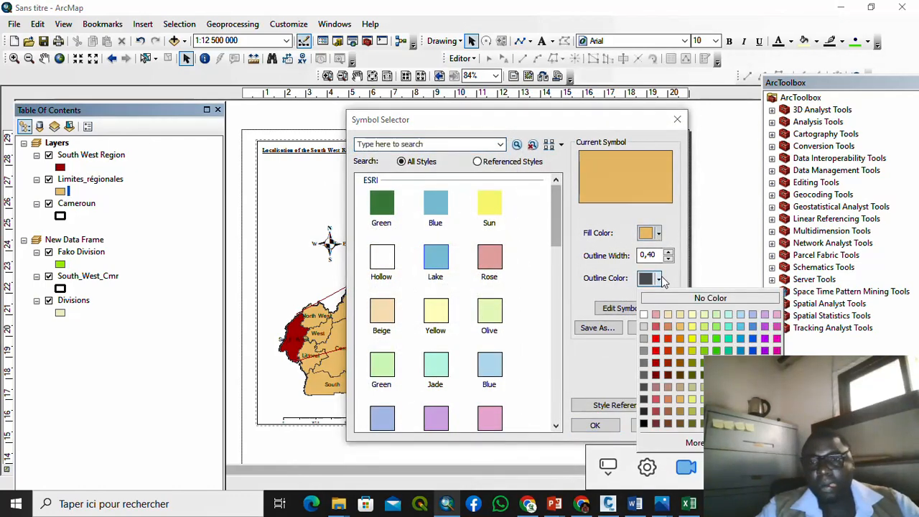
left_click(657, 295)
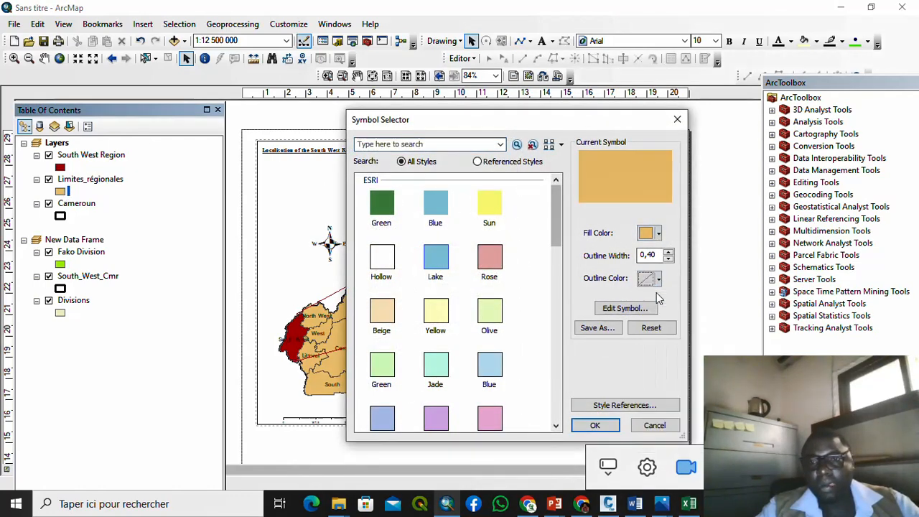
left_click(595, 426)
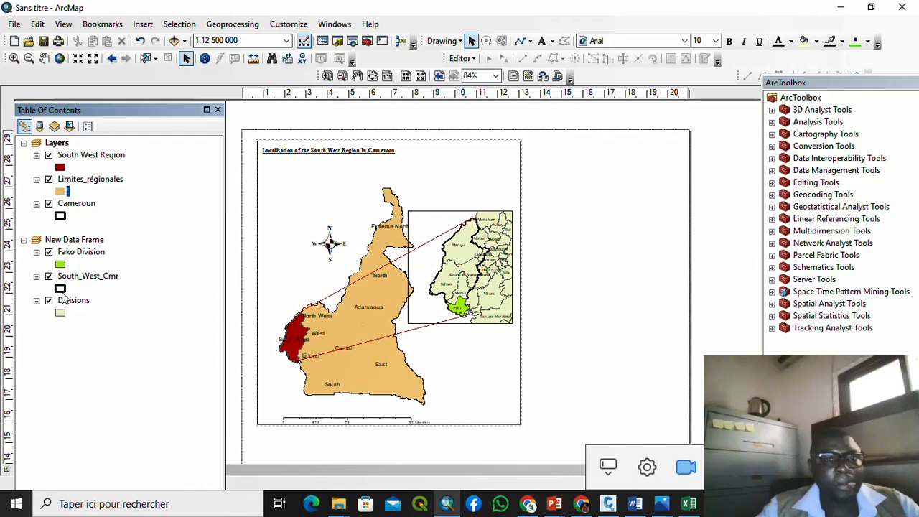
Step: Give the Limites_régionales boundaries a dark red outline of width 2
left_click(61, 192)
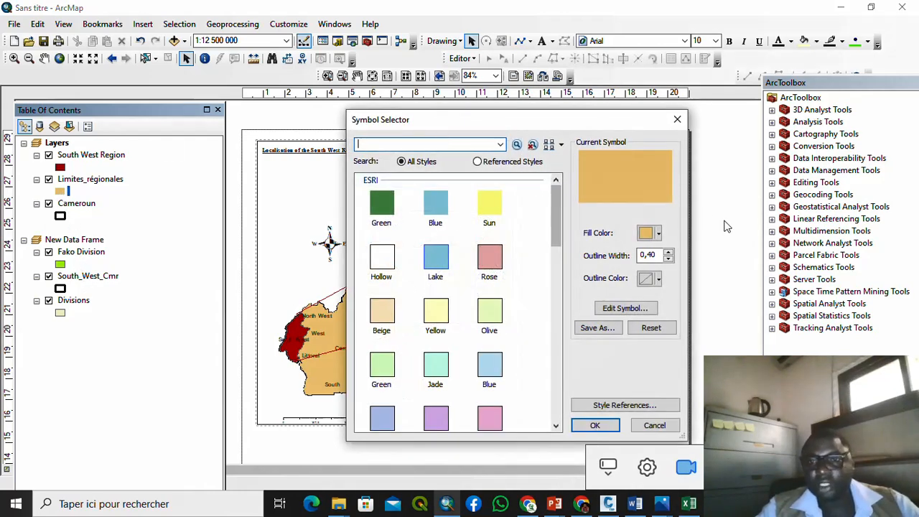
left_click(663, 280)
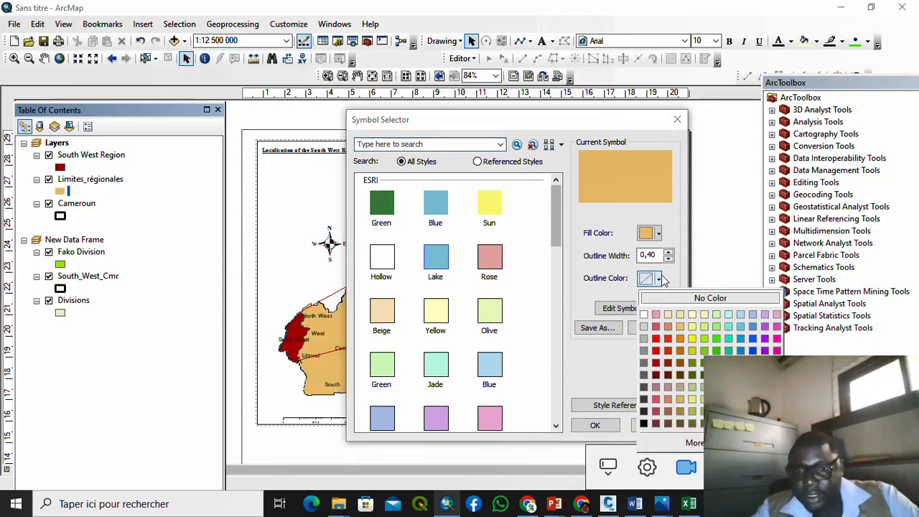
left_click(657, 374)
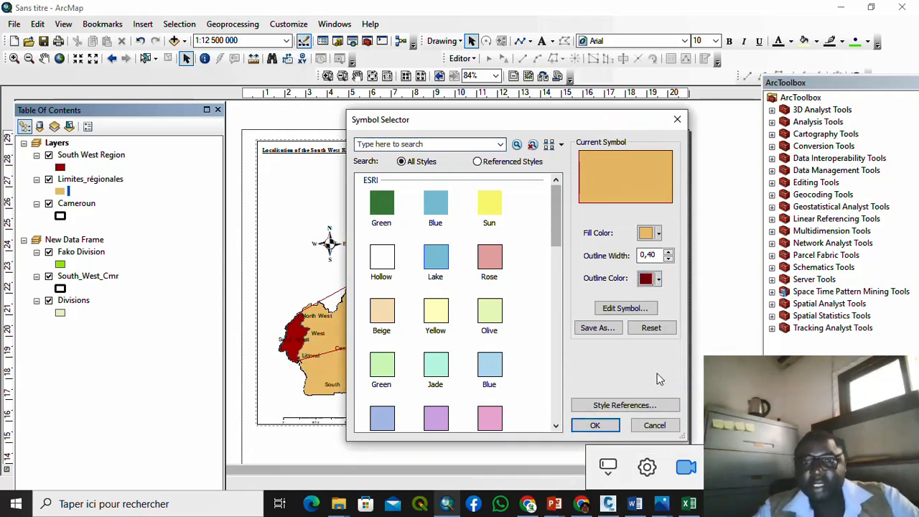
left_click(669, 253)
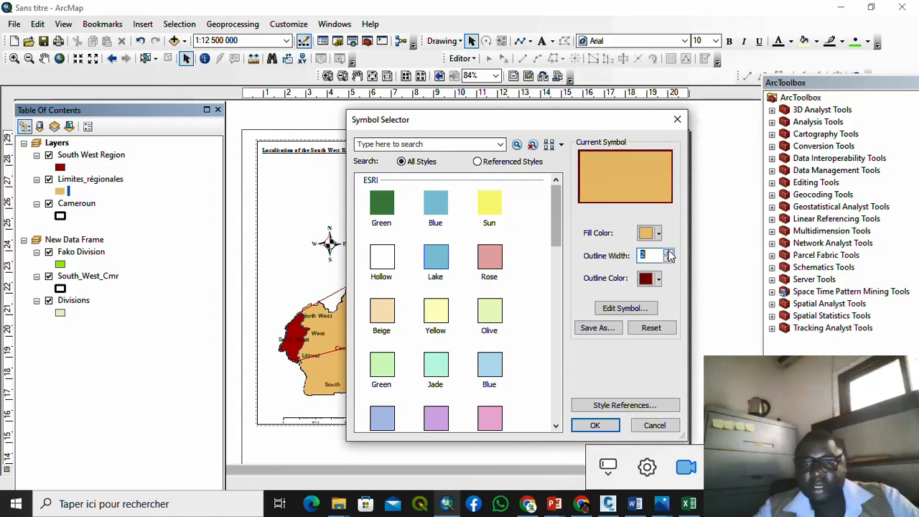
left_click(590, 426)
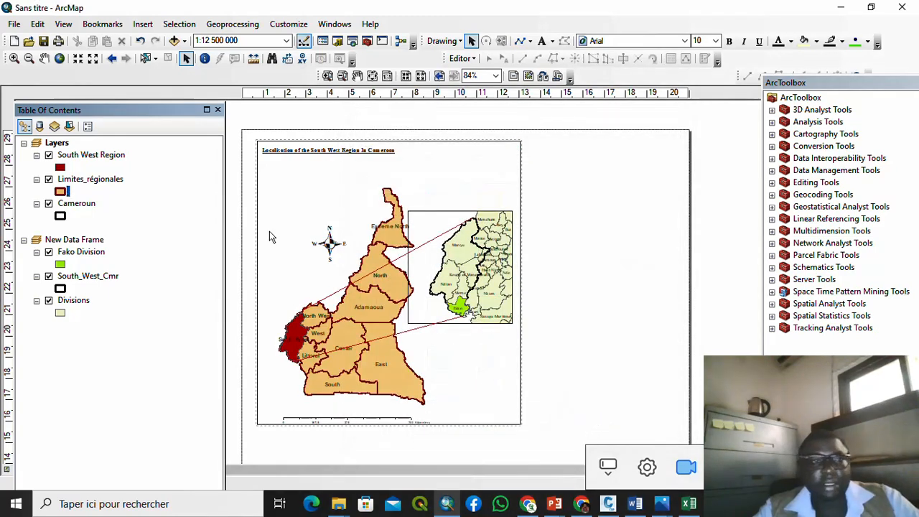
left_click(61, 216)
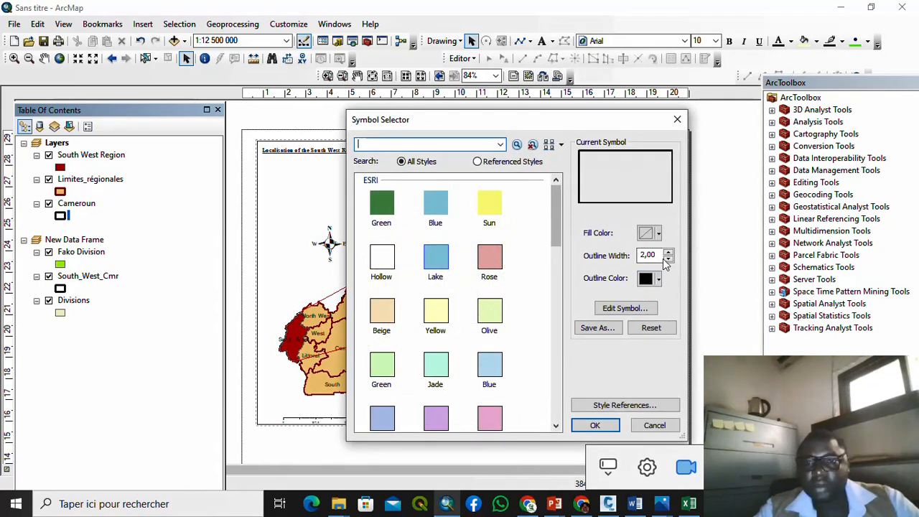
Step: Apply the Cameroun symbol with no fill and a black outline of width 1
left_click(589, 425)
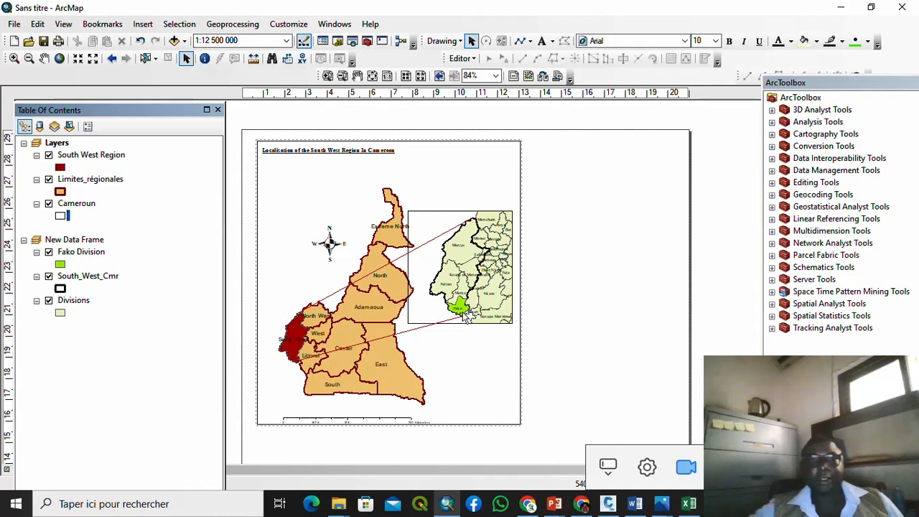
Step: Widen the main Cameroon map frame to the right
scroll(398, 250, "down", 2)
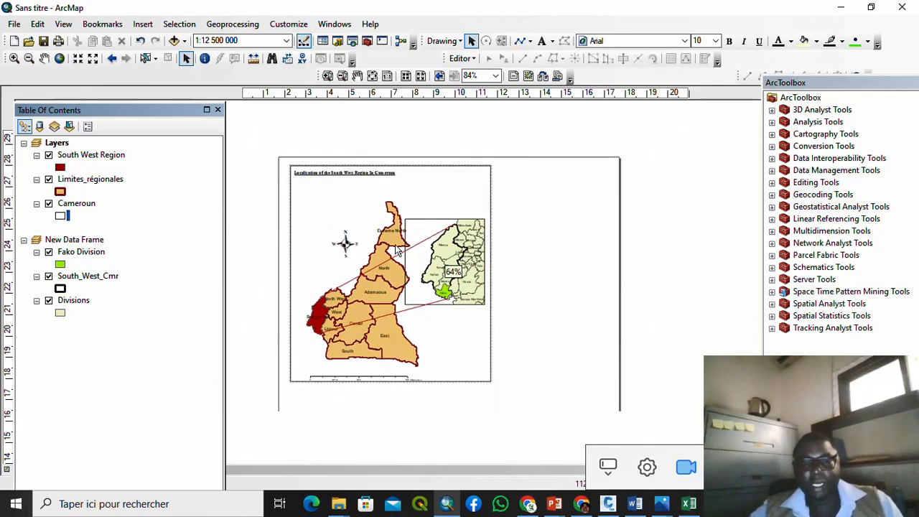
scroll(395, 244, "down", 1)
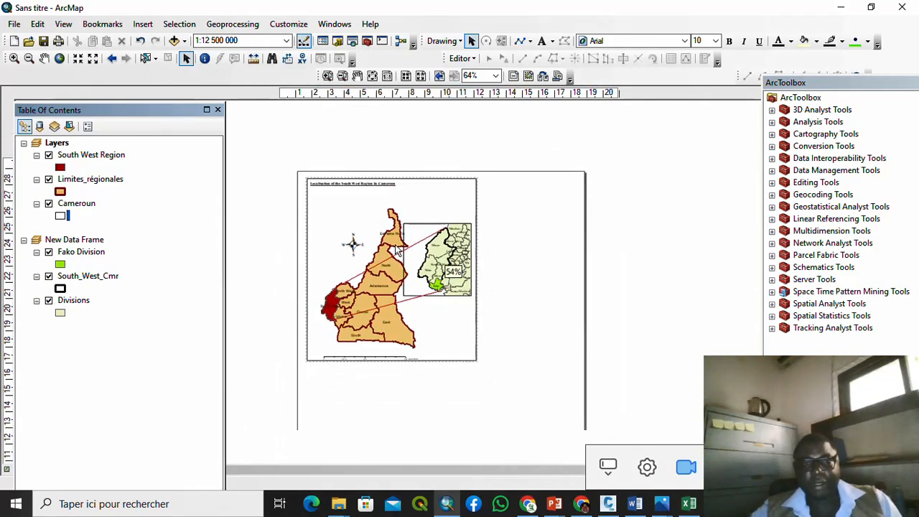
left_click(442, 203)
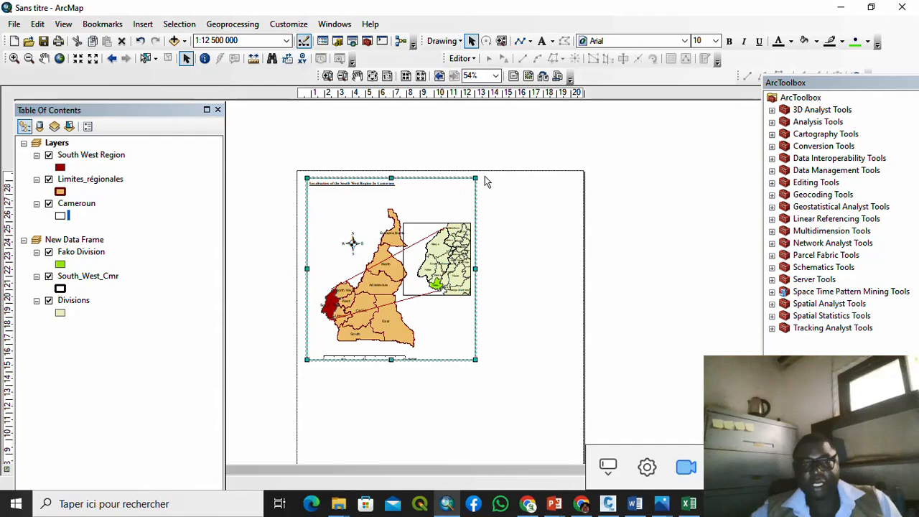
left_click_drag(474, 177, 534, 179)
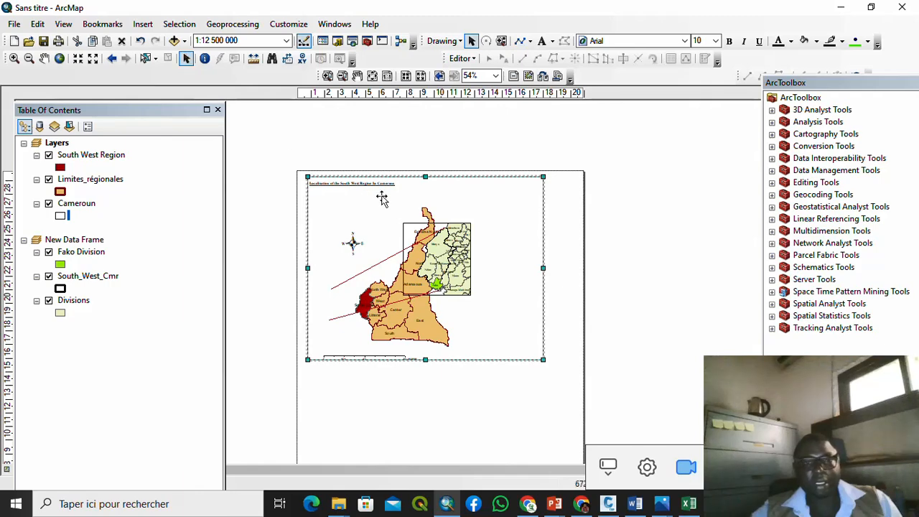
left_click(366, 147)
Step: Move the Fako inset frame right, enlarge it, and zoom its map in three times
left_click(460, 241)
left_click_drag(460, 241, 542, 199)
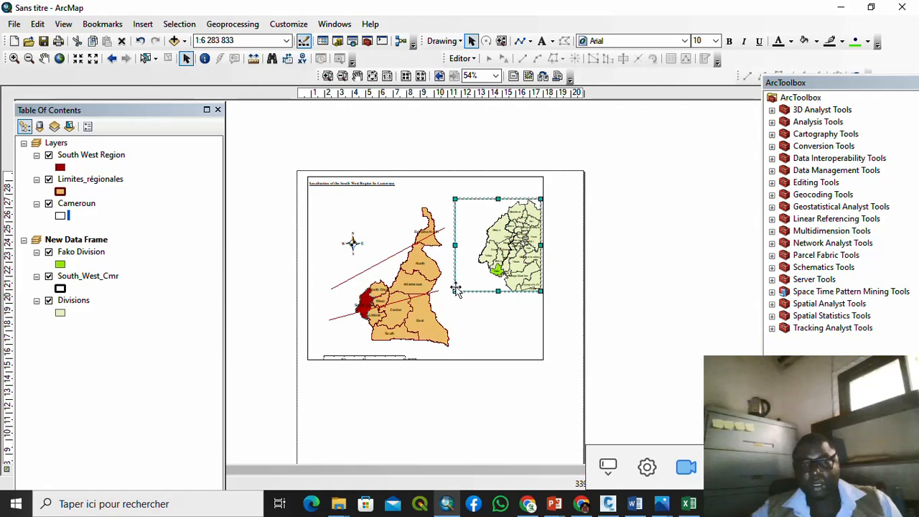
left_click_drag(456, 290, 448, 301)
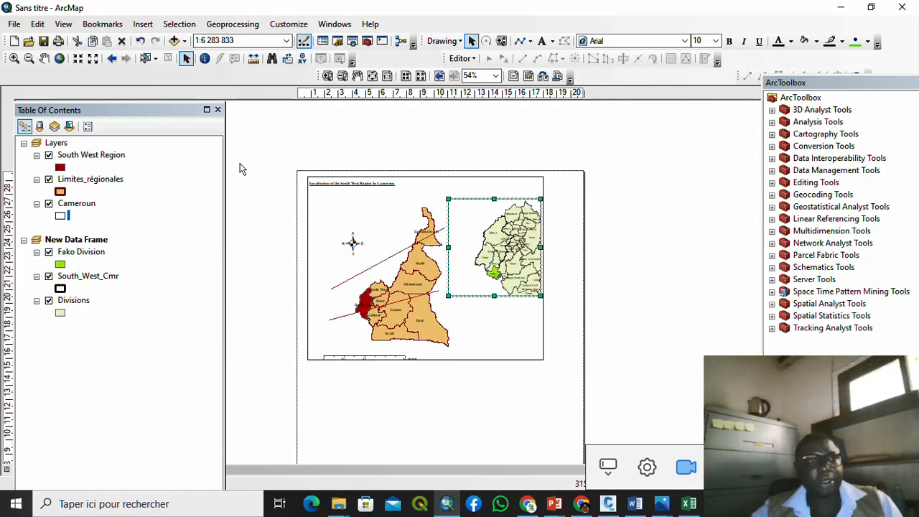
left_click(79, 59)
left_click(79, 59)
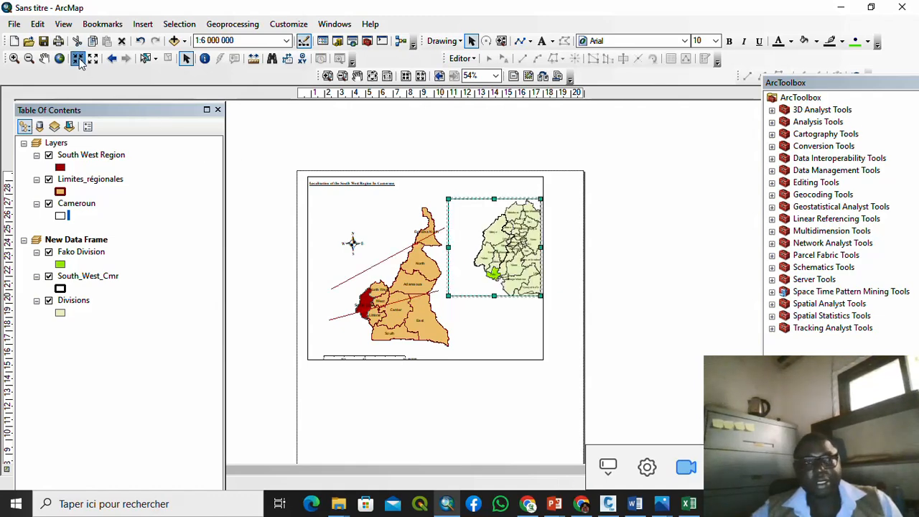
left_click(78, 59)
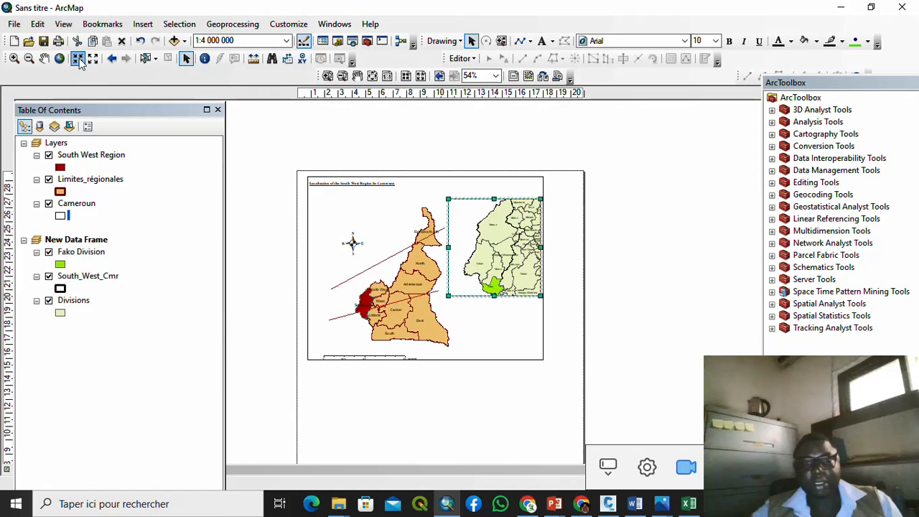
Step: Widen the main map frame further and enlarge the inset frame slightly
left_click(542, 345)
left_click_drag(544, 359, 563, 358)
left_click(520, 290)
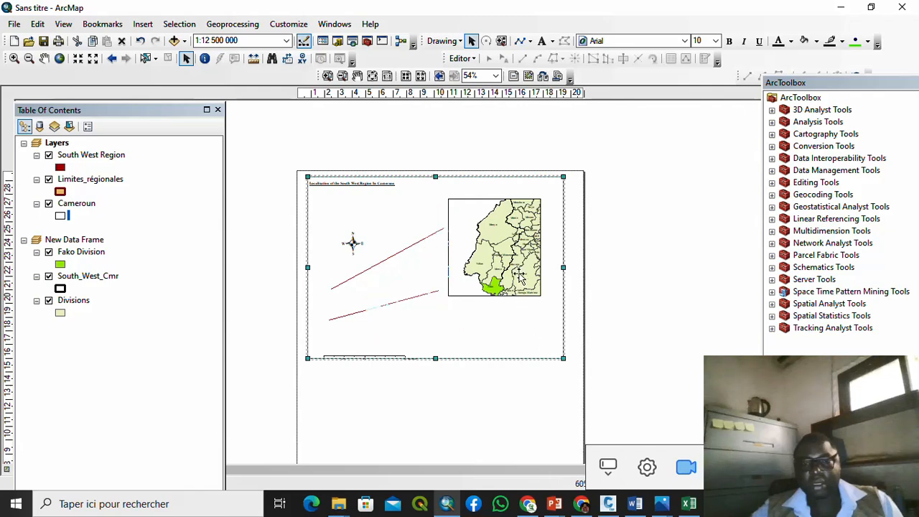
left_click_drag(547, 303, 558, 309)
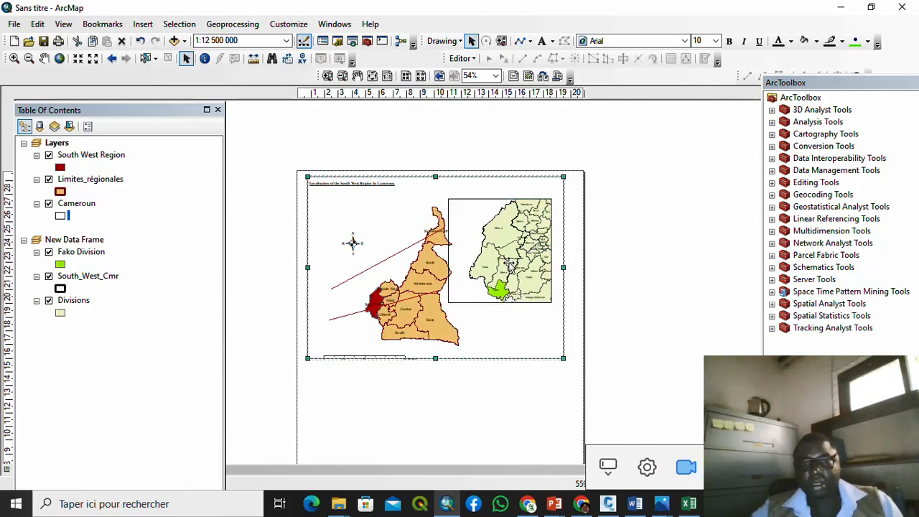
left_click(583, 256)
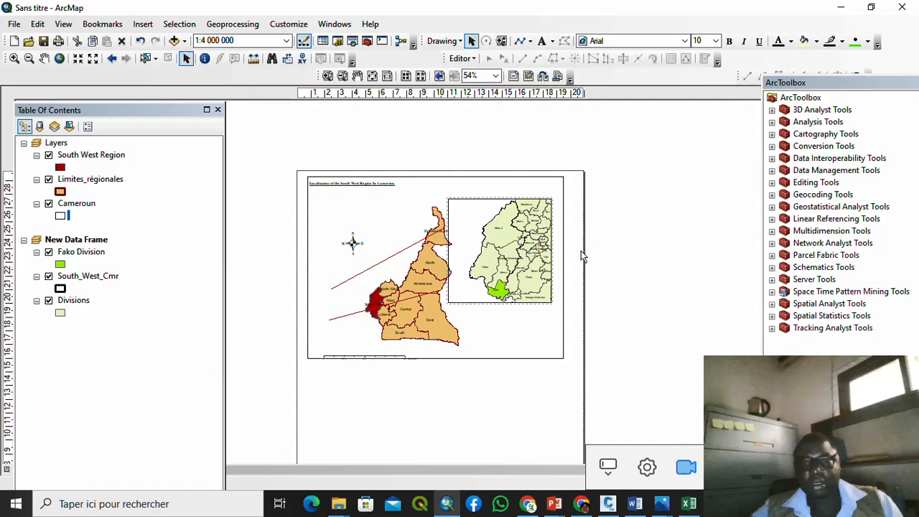
left_click(518, 259)
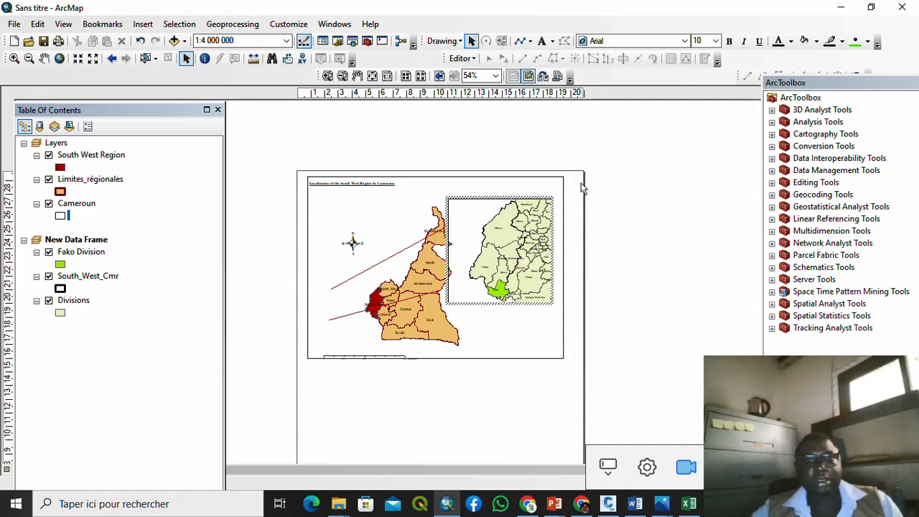
left_click(612, 196)
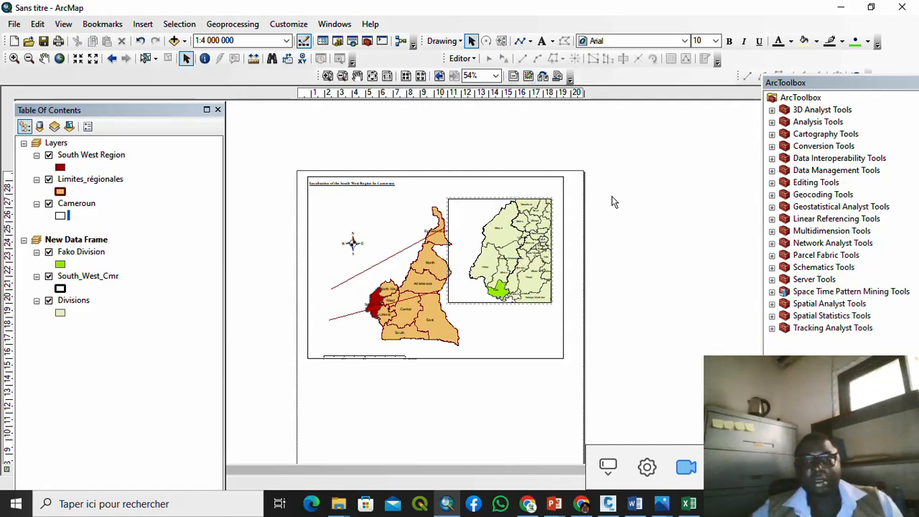
Step: Nudge the inset frame slightly right and down, and move the main frame a few pixels down
left_click(463, 241)
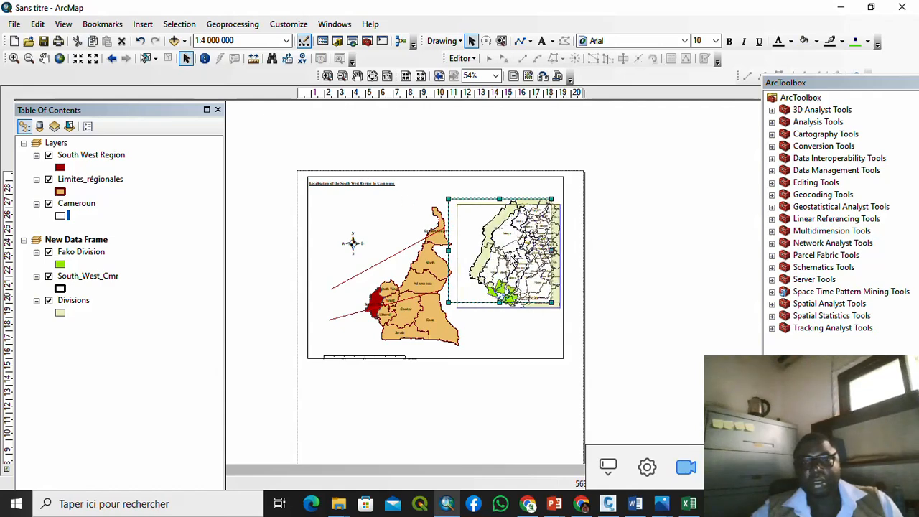
left_click_drag(506, 254, 511, 260)
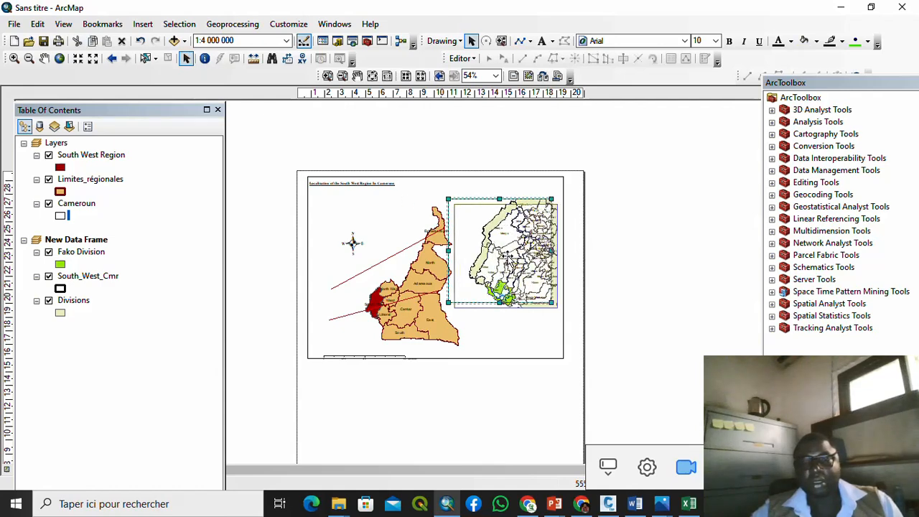
left_click(531, 180)
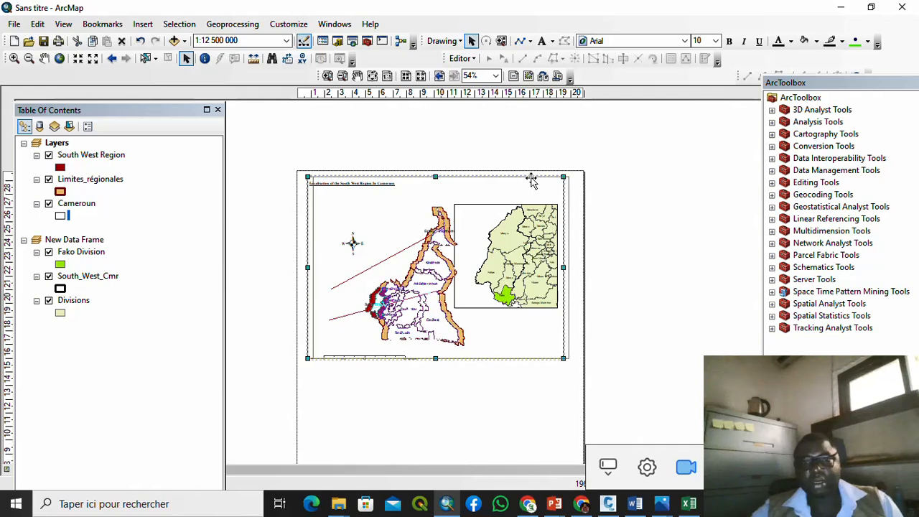
left_click(601, 192)
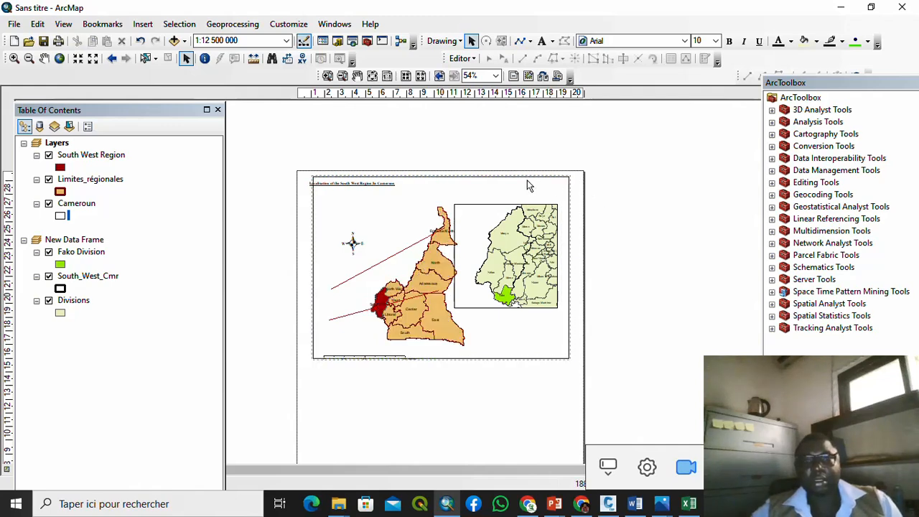
left_click(527, 180)
left_click_drag(524, 179, 524, 188)
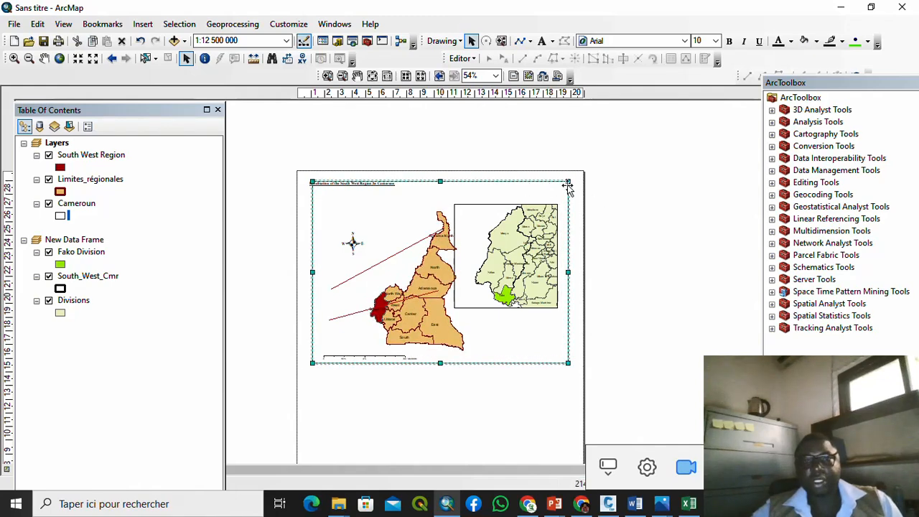
Step: Pan the Cameroon map up-left in its frame and zoom in to 1:10 000 000
left_click(630, 218)
scroll(429, 307, "up", 3)
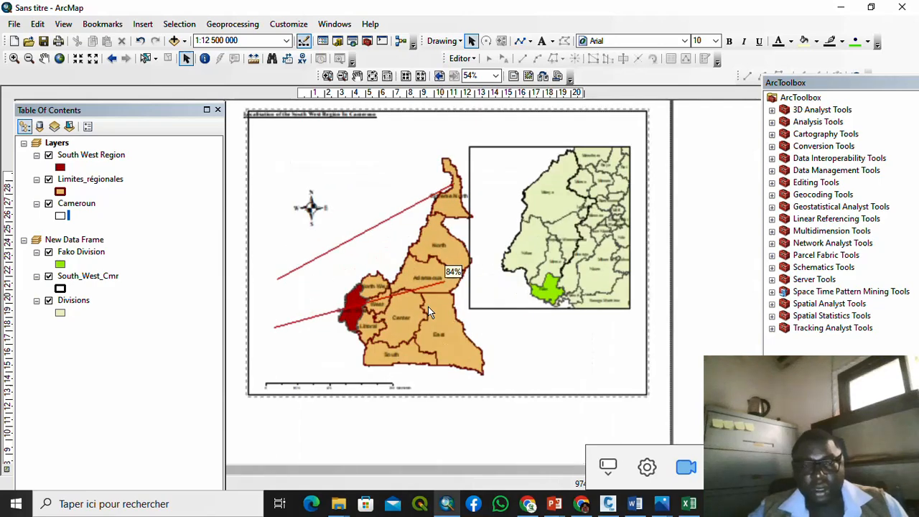
scroll(532, 257, "down", 1)
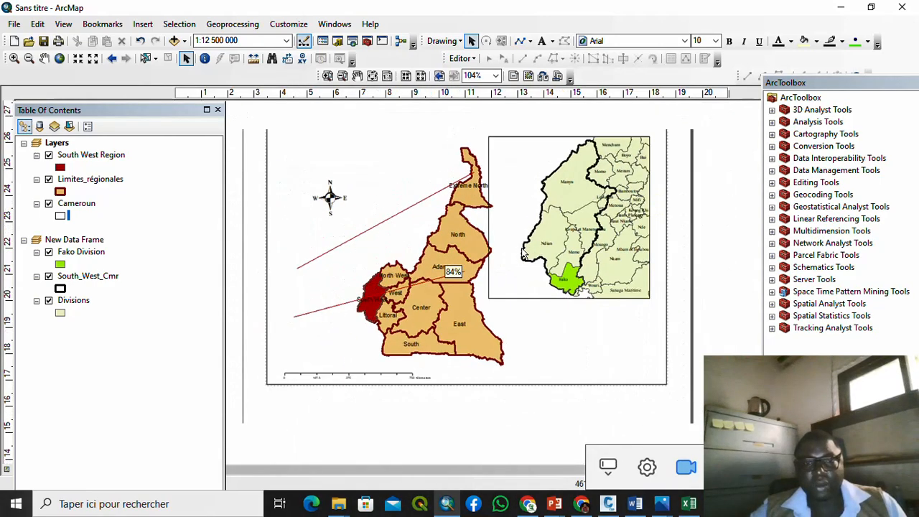
left_click(447, 260)
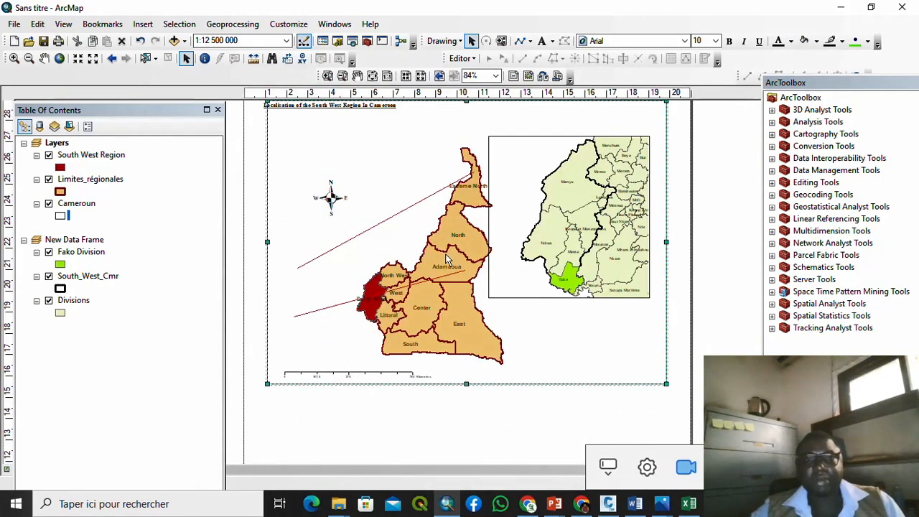
left_click(241, 154)
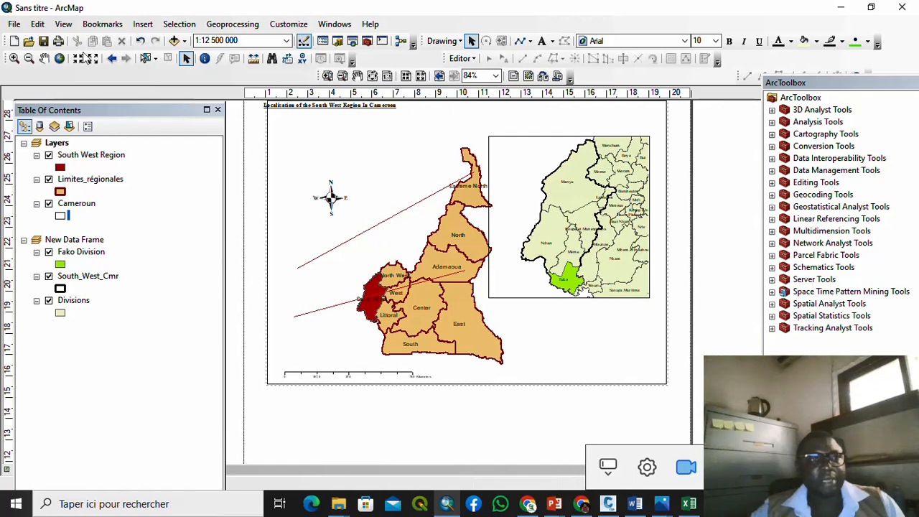
left_click(42, 66)
left_click_drag(423, 254, 376, 240)
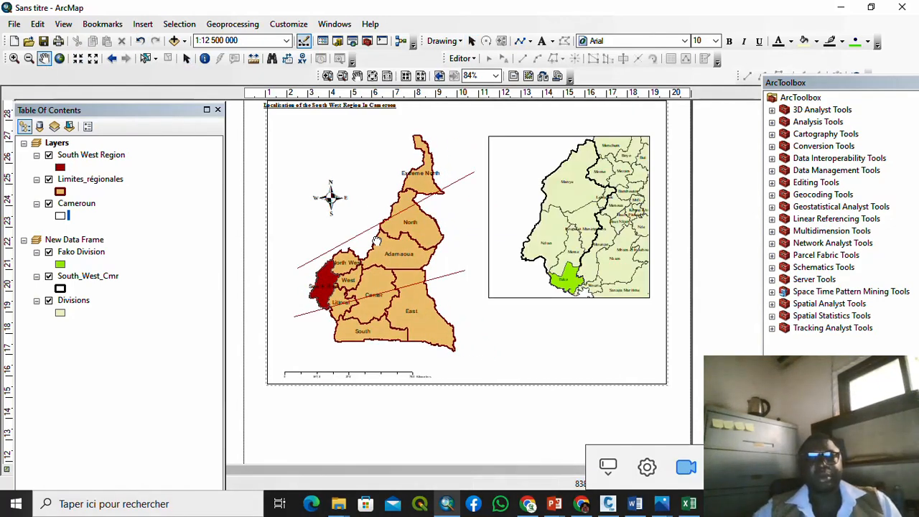
left_click(78, 59)
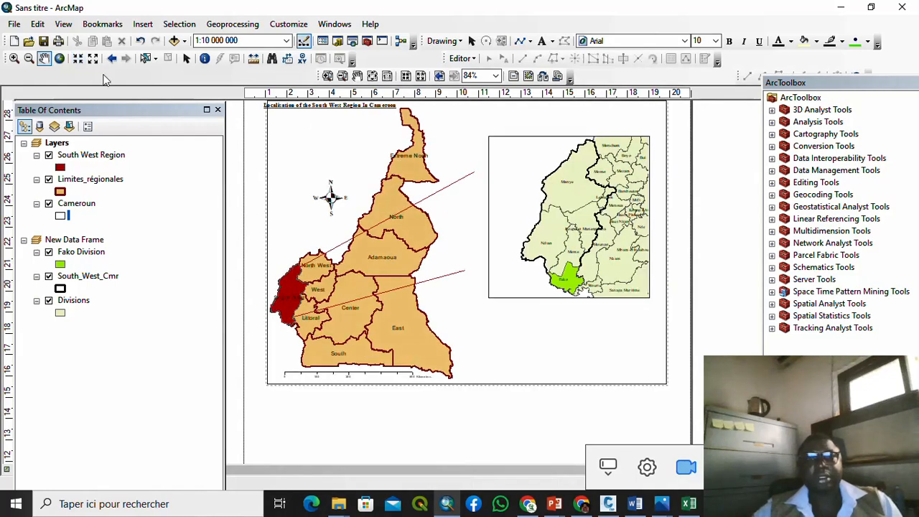
scroll(419, 259, "down", 2)
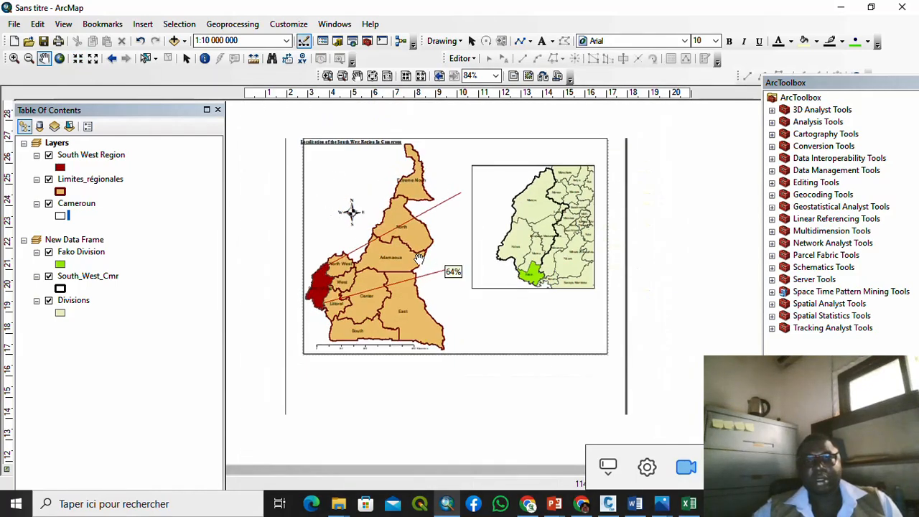
left_click(186, 58)
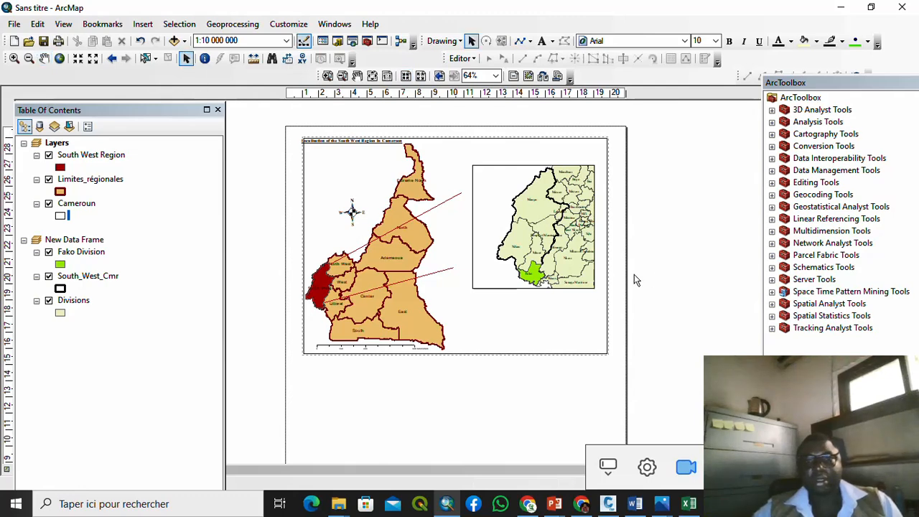
left_click(591, 272)
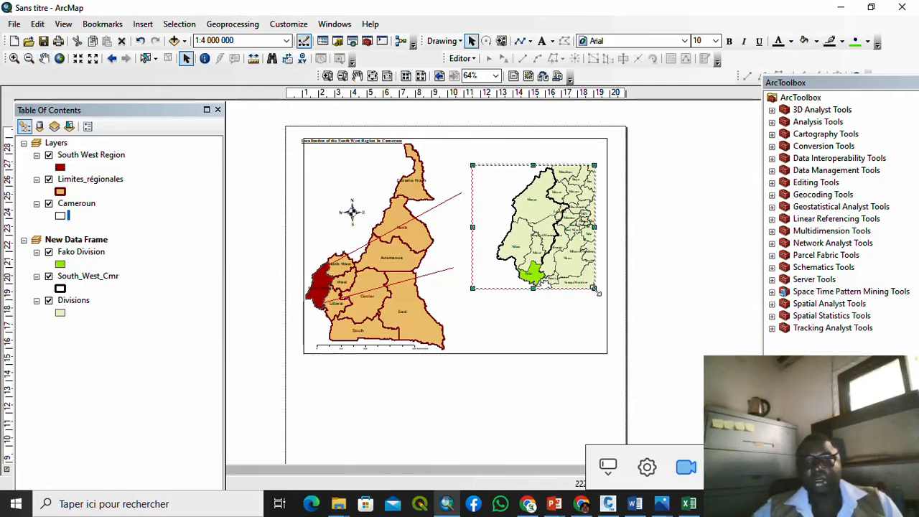
left_click_drag(595, 289, 600, 321)
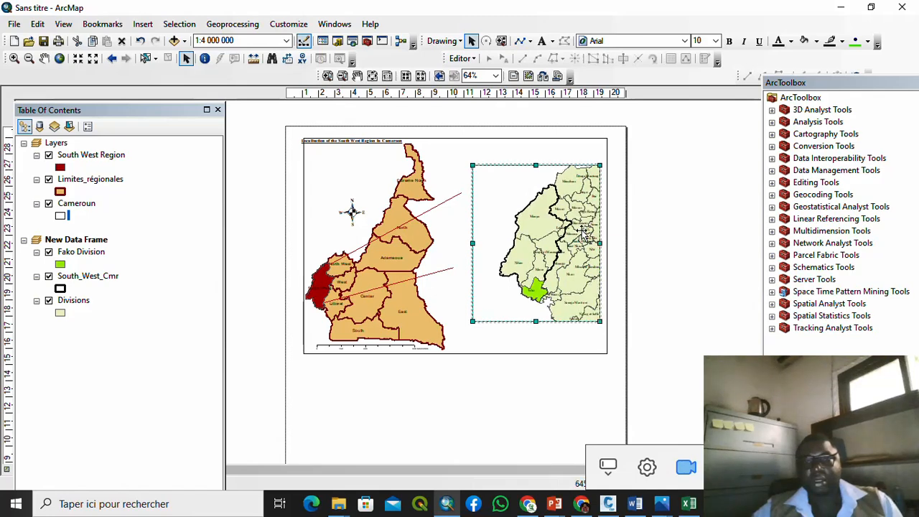
left_click_drag(585, 234, 584, 218)
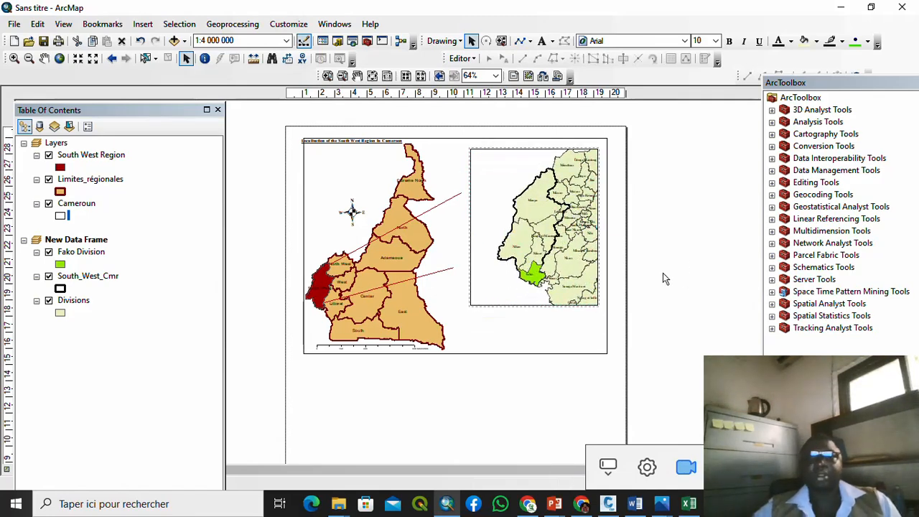
left_click(564, 193)
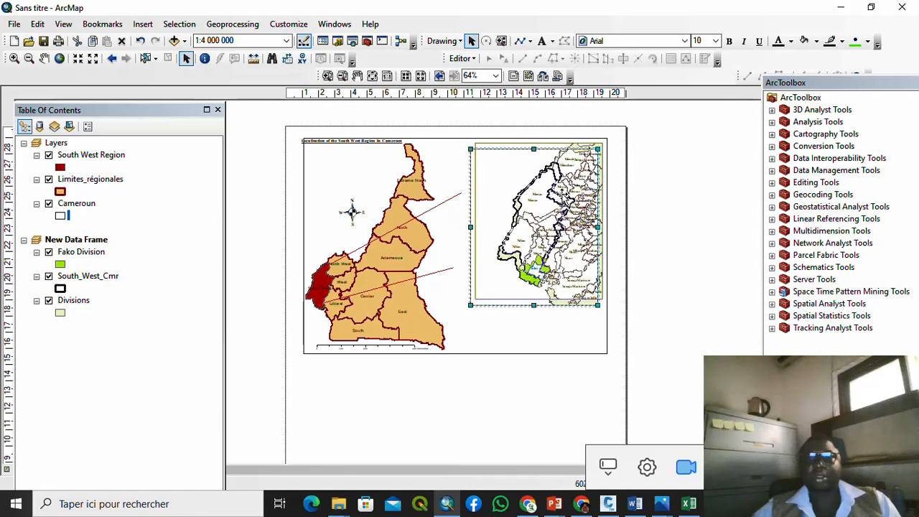
left_click_drag(563, 193, 567, 189)
left_click(706, 230)
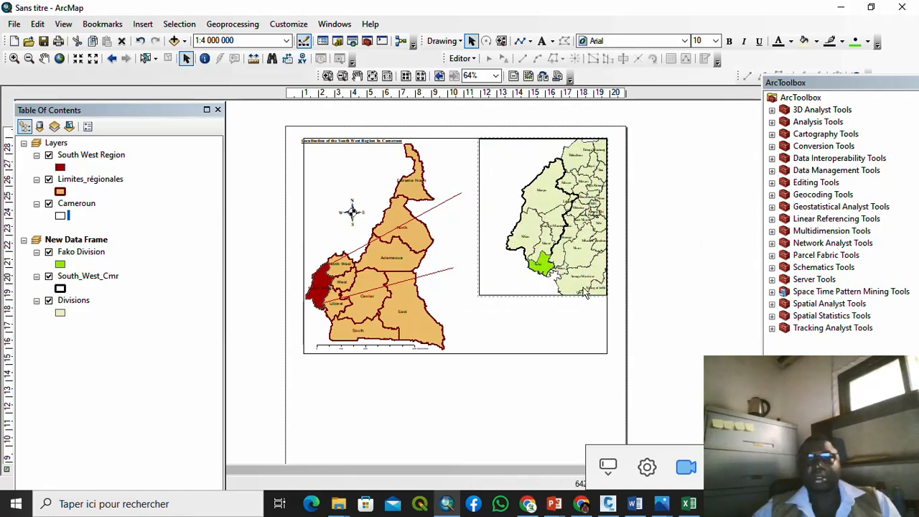
left_click(502, 283)
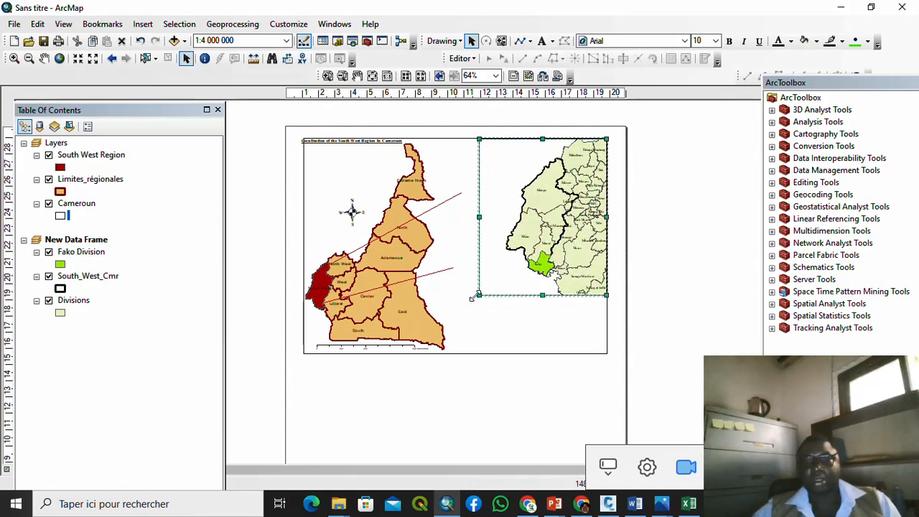
left_click_drag(474, 298, 473, 304)
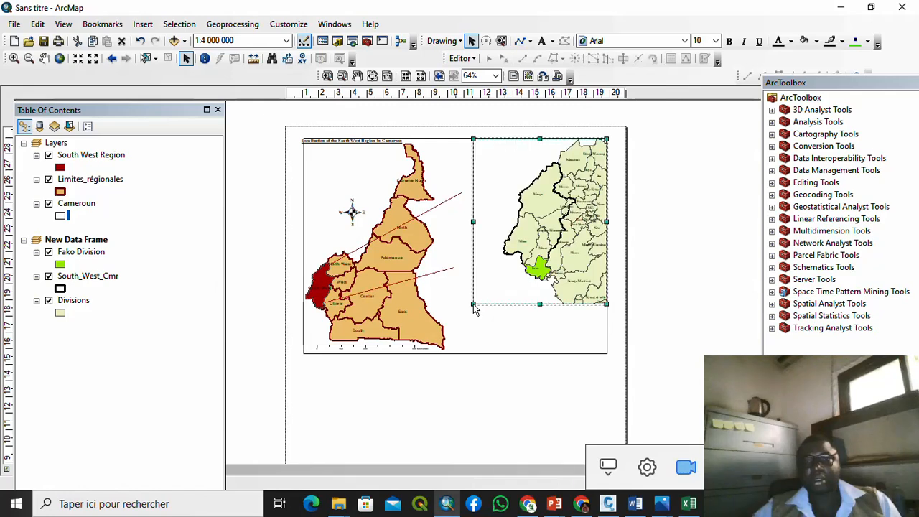
left_click(690, 237)
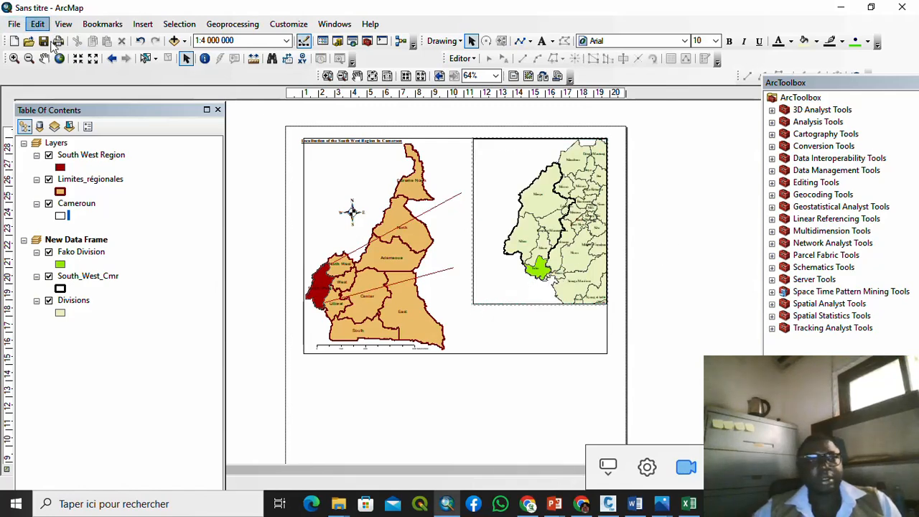
left_click(78, 59)
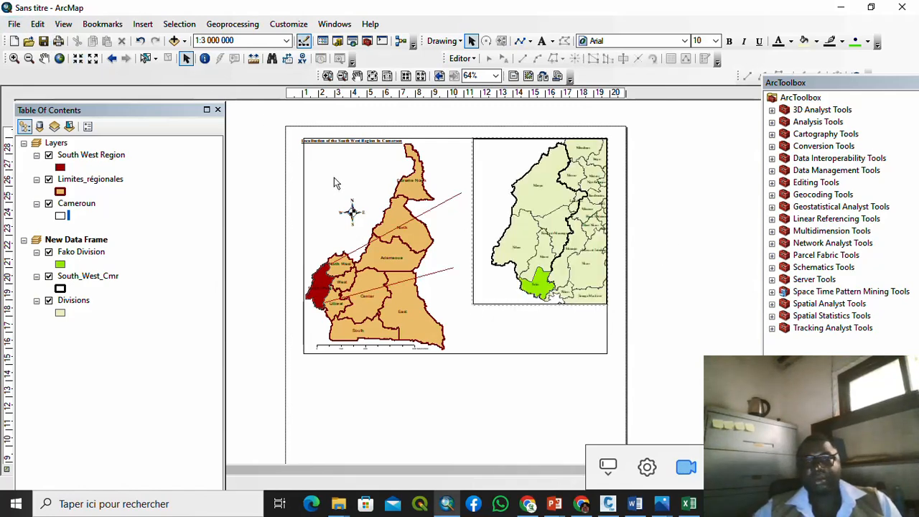
left_click(518, 303)
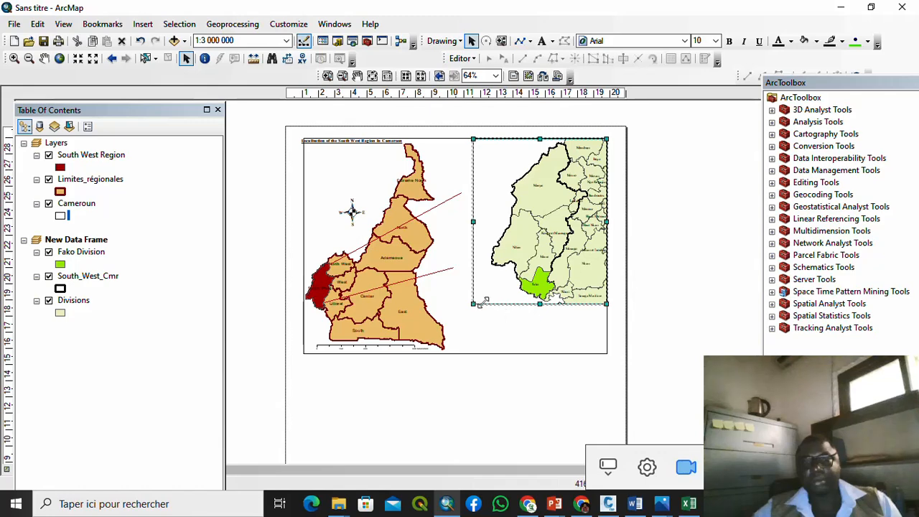
left_click_drag(541, 305, 543, 329)
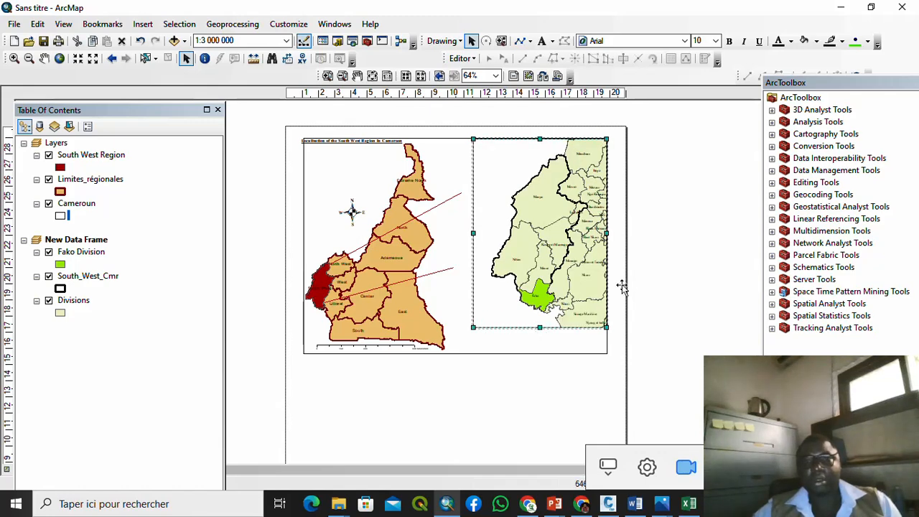
left_click(78, 59)
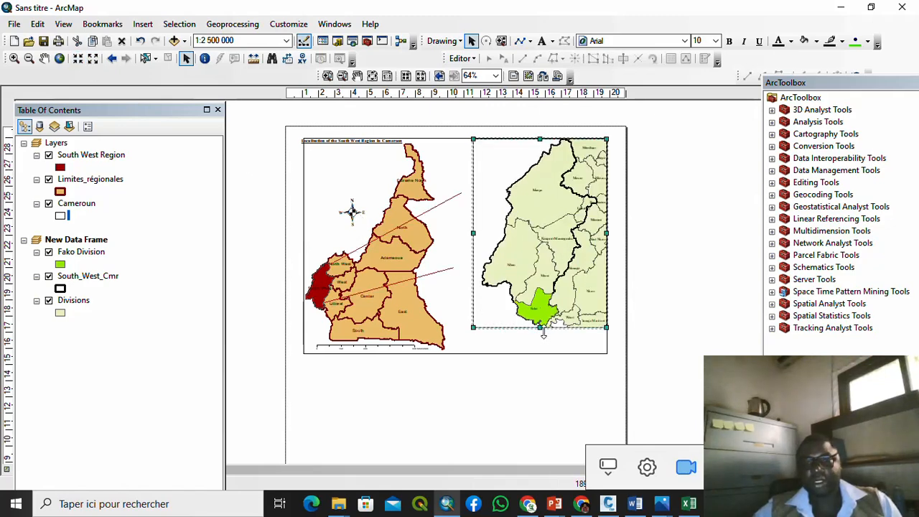
left_click_drag(544, 329, 546, 345)
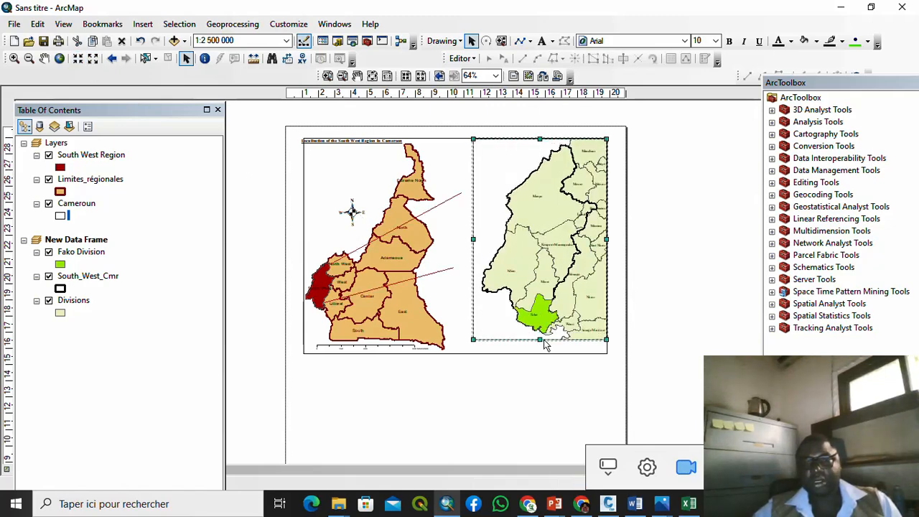
left_click(629, 320)
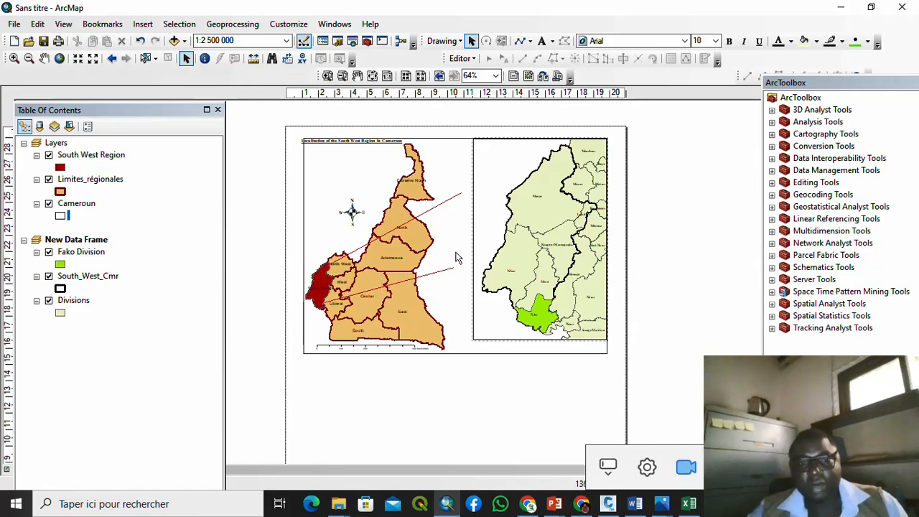
left_click(436, 209)
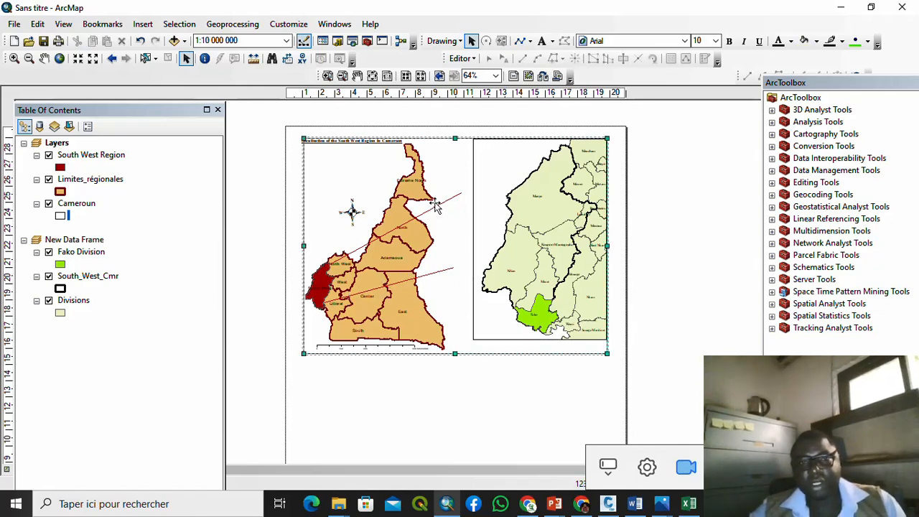
left_click(704, 232)
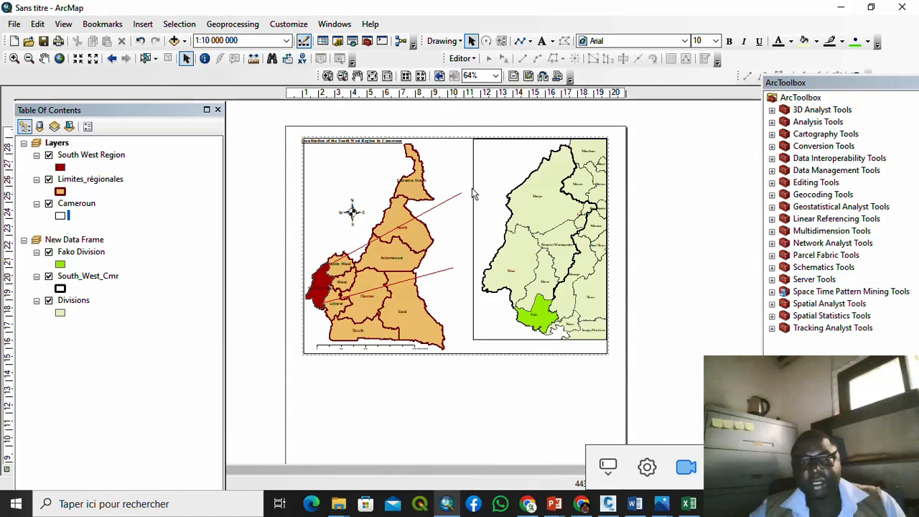
left_click(459, 192)
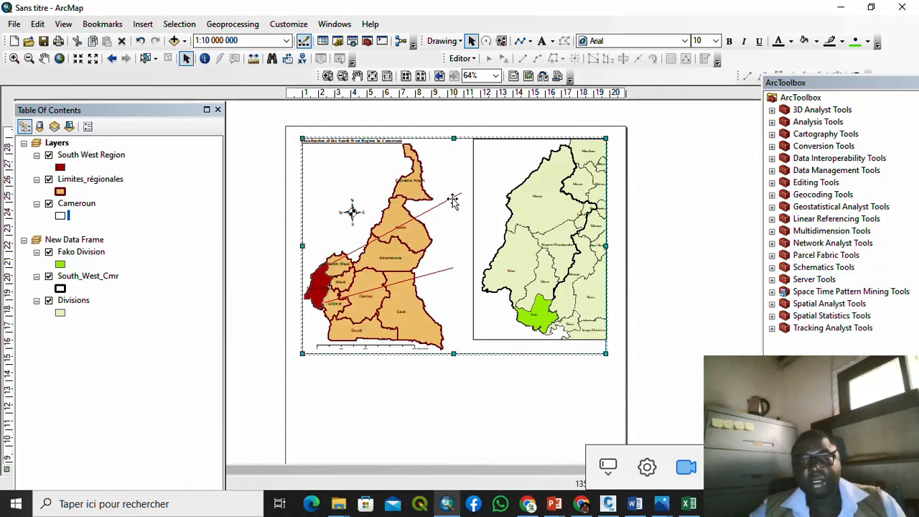
Step: Clear the layout selection and dismiss the page context menus without changes
left_click(716, 151)
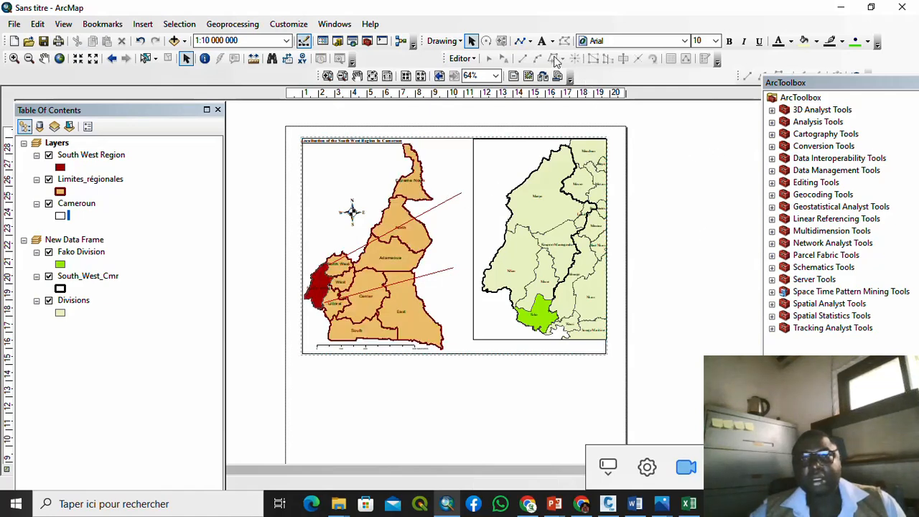
left_click(520, 41)
right_click(672, 177)
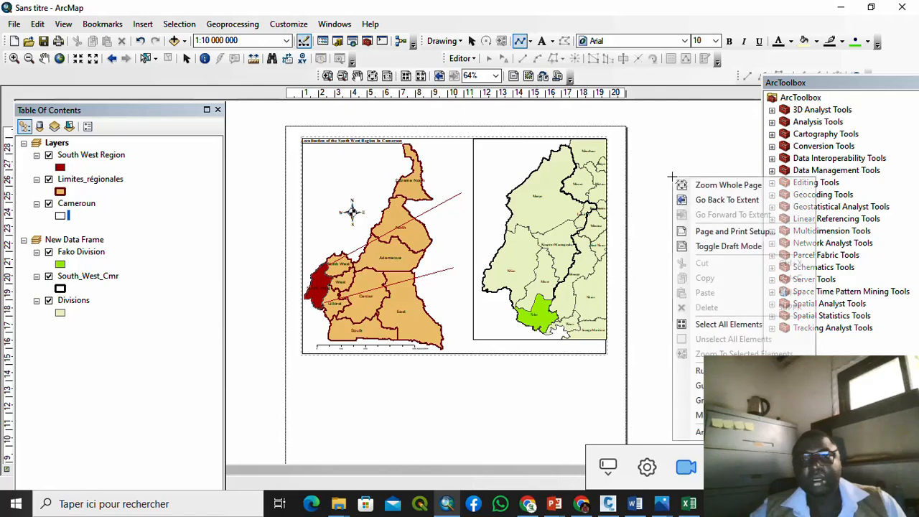
left_click(661, 166)
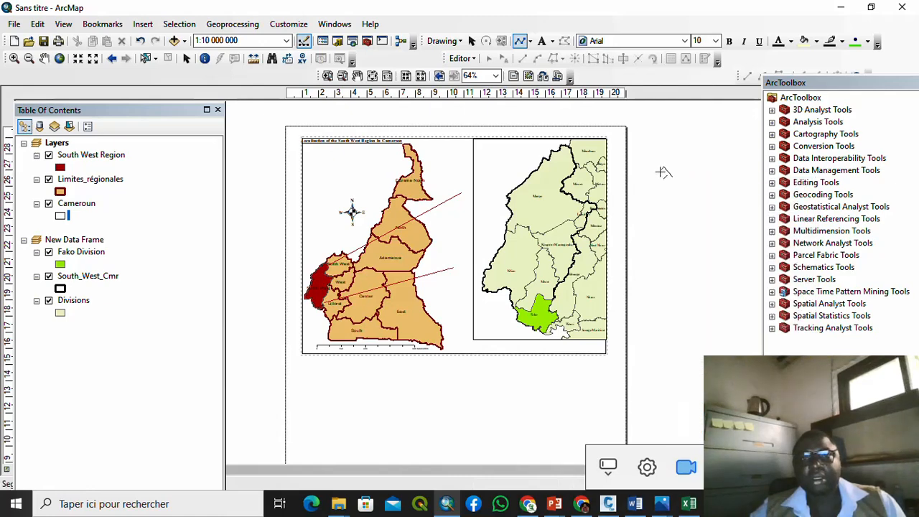
right_click(664, 144)
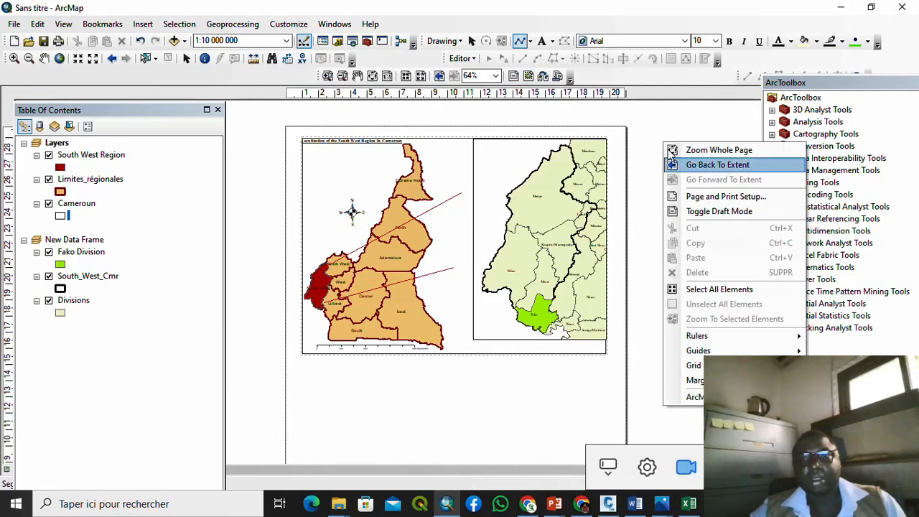
left_click(642, 121)
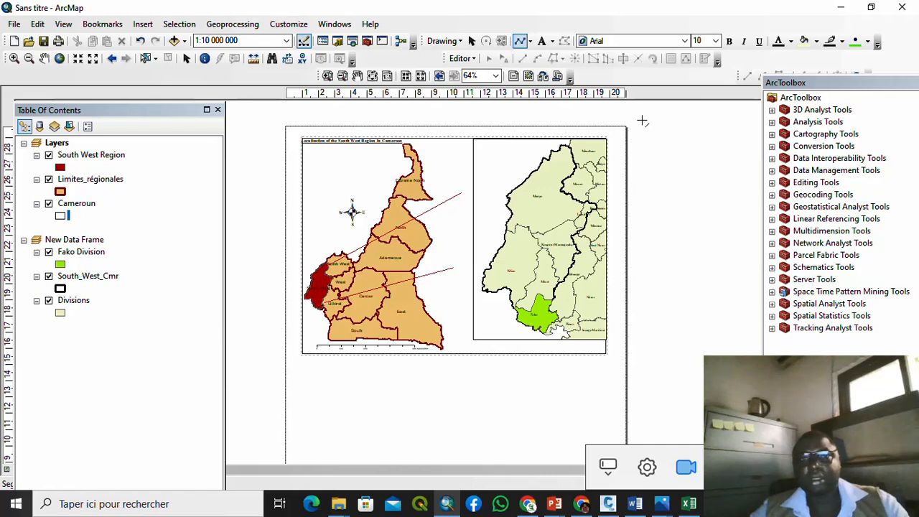
Step: Select and delete the upper red line, then the remaining red line
left_click(471, 41)
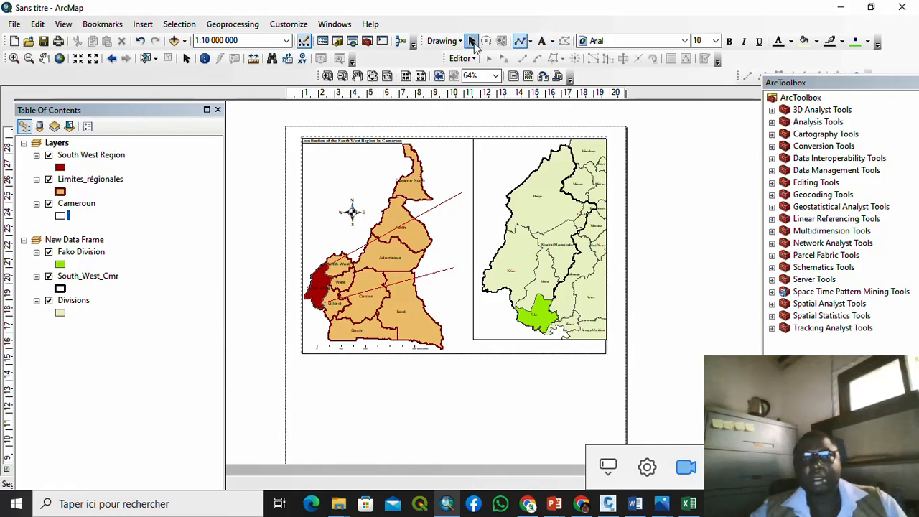
left_click(444, 207)
left_click(442, 206)
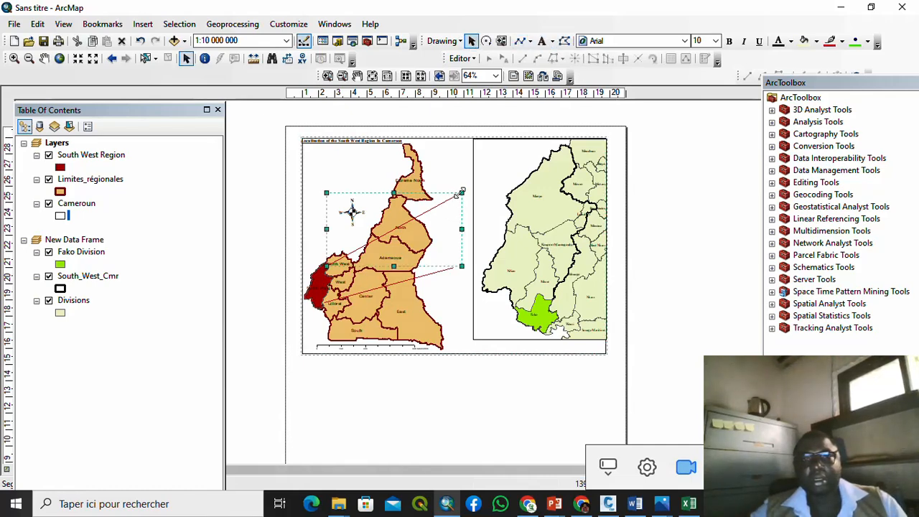
left_click_drag(461, 193, 505, 222)
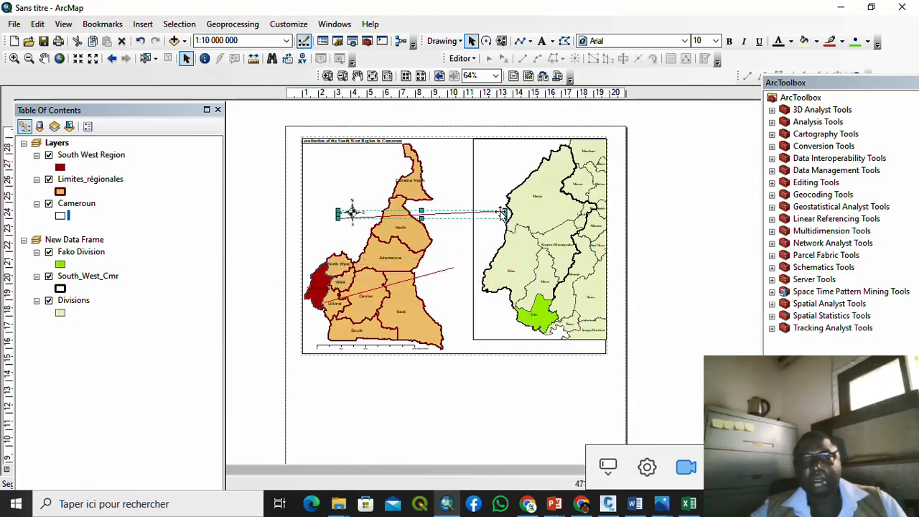
right_click(468, 212)
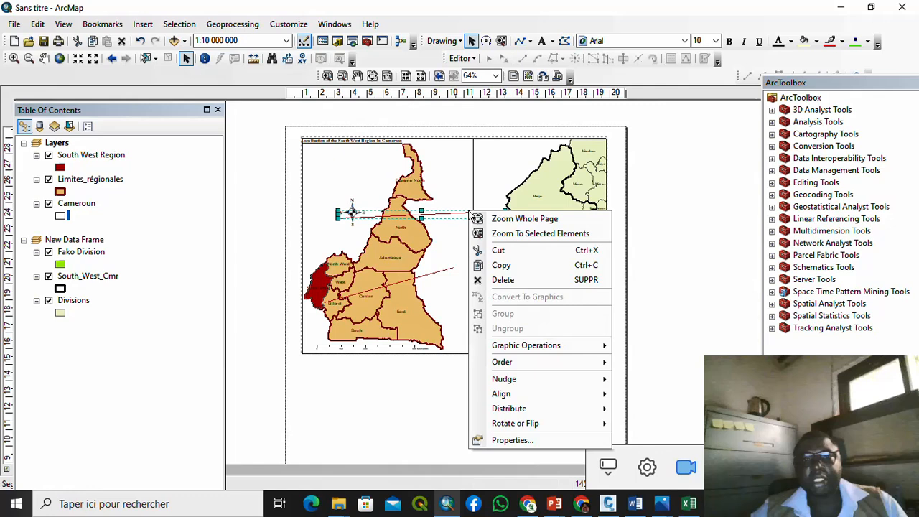
left_click(477, 279)
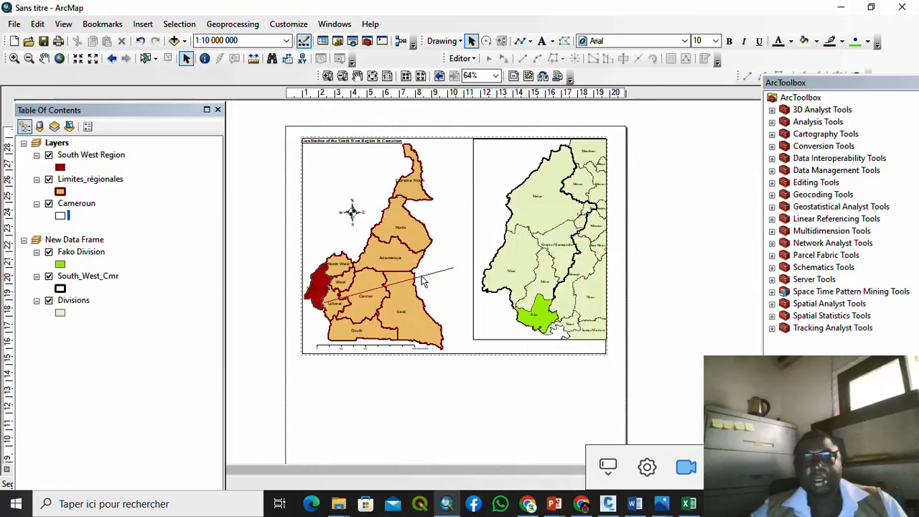
left_click(423, 281)
right_click(421, 279)
left_click(472, 90)
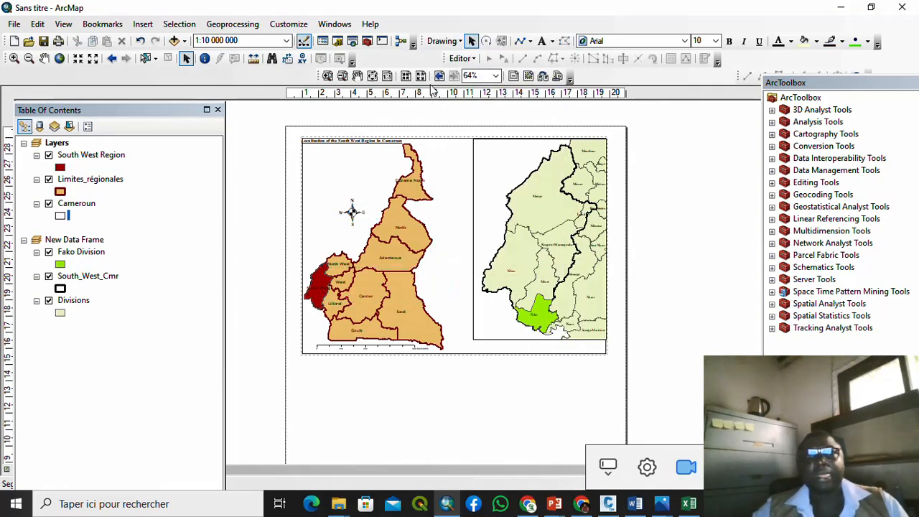
Step: Draw one line from South West to the inset's top corner and another to its bottom corner
left_click(518, 41)
left_click(325, 260)
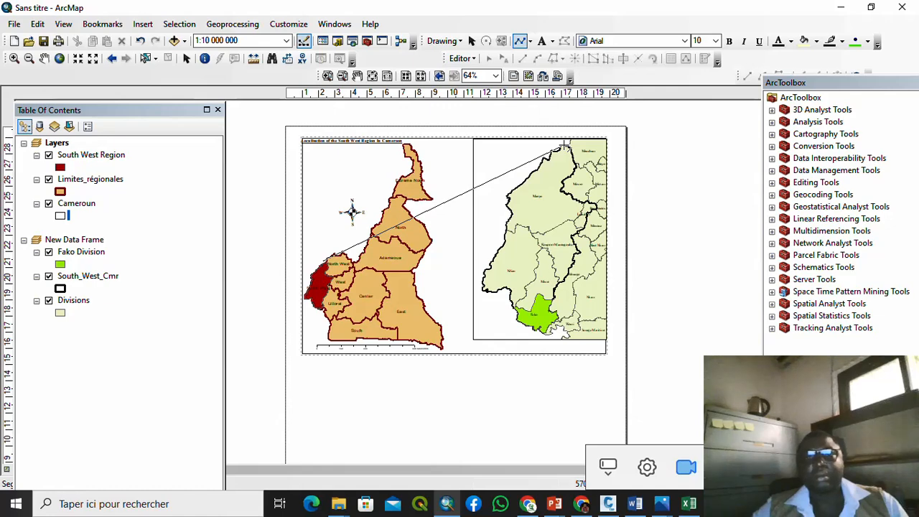
double_click(565, 145)
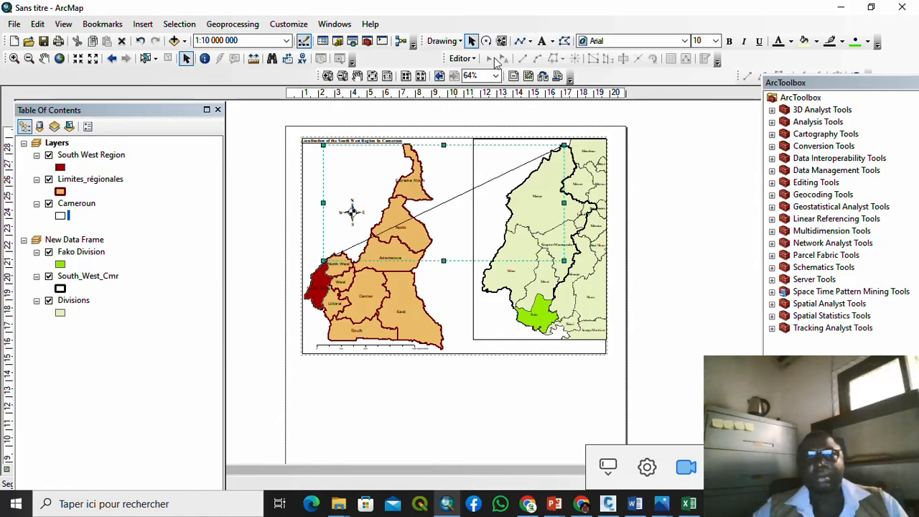
left_click(520, 42)
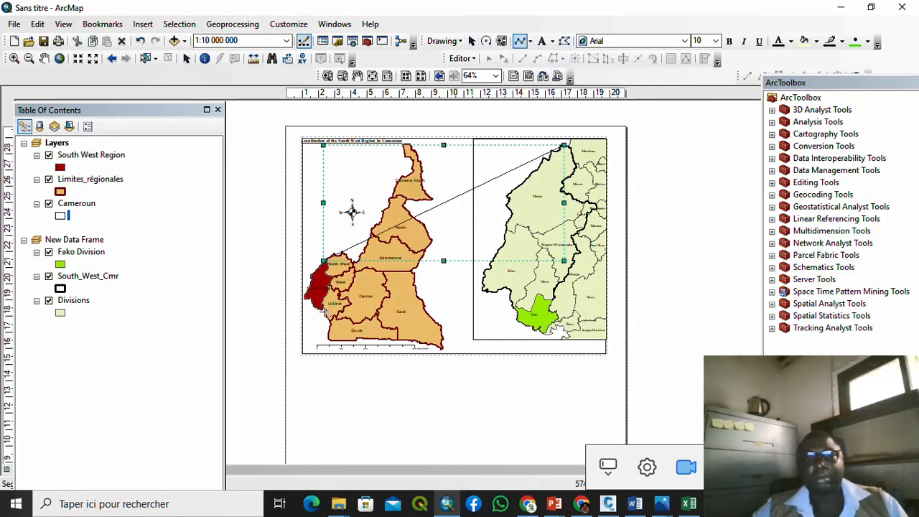
left_click(322, 310)
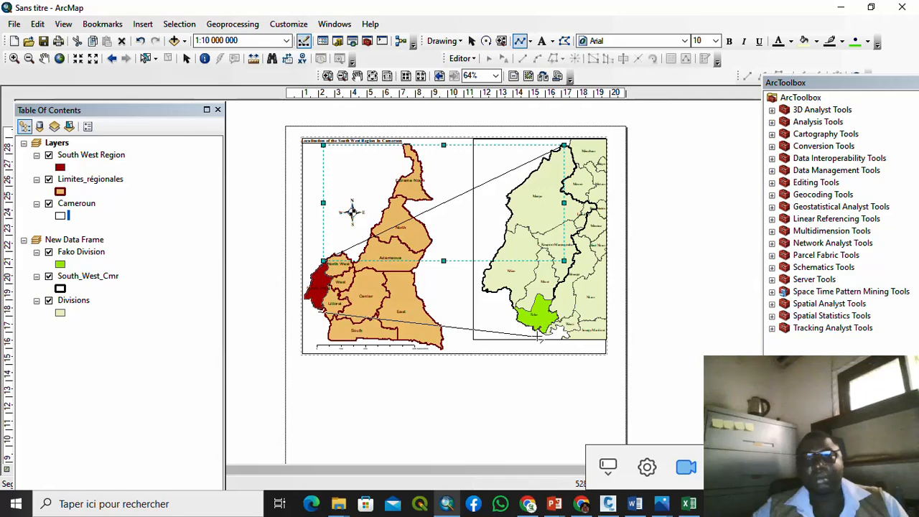
double_click(544, 333)
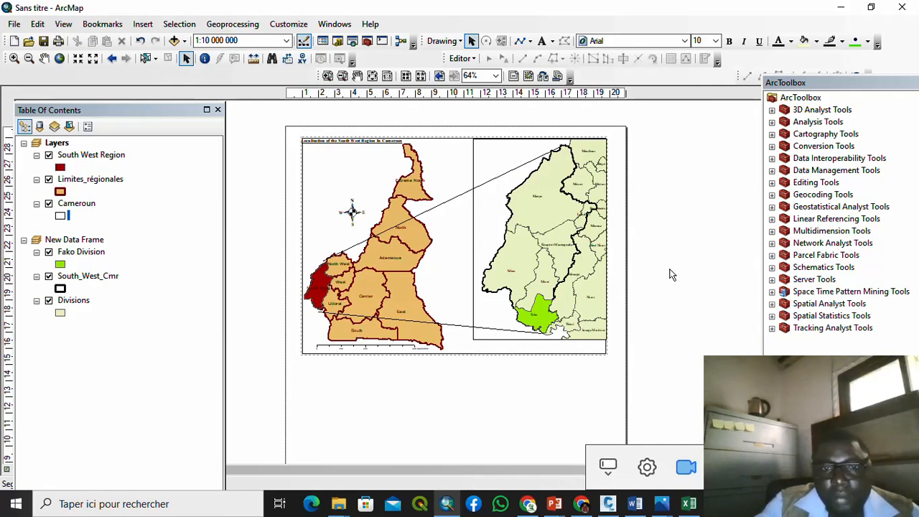
Step: Change the upper and lower connector lines from black to red in their Properties
double_click(517, 171)
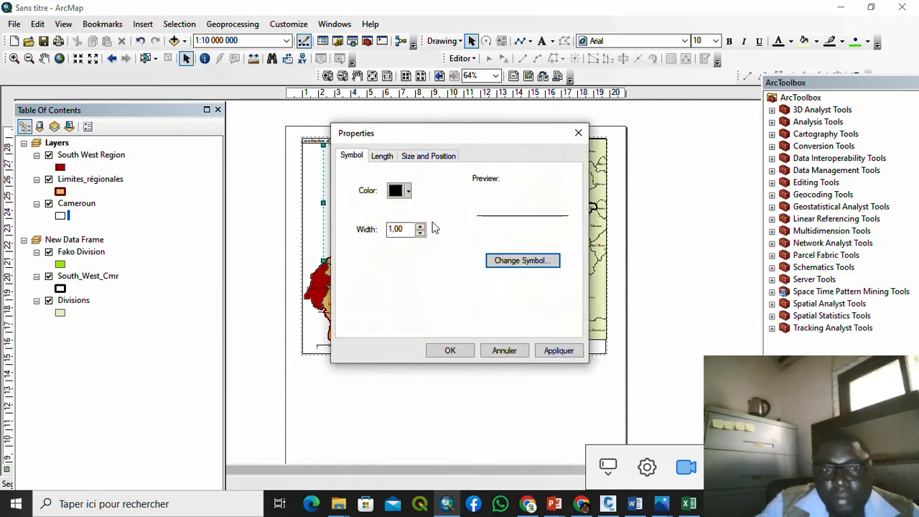
left_click(407, 191)
left_click(405, 251)
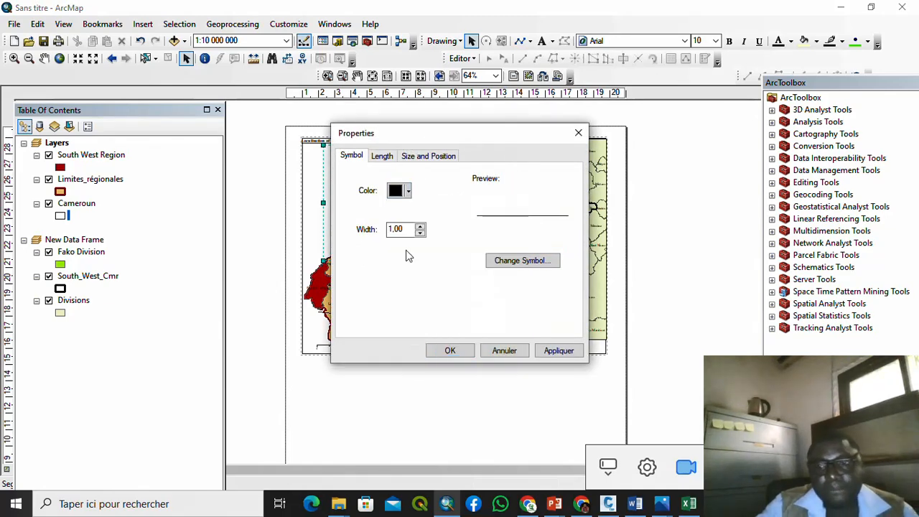
left_click(447, 350)
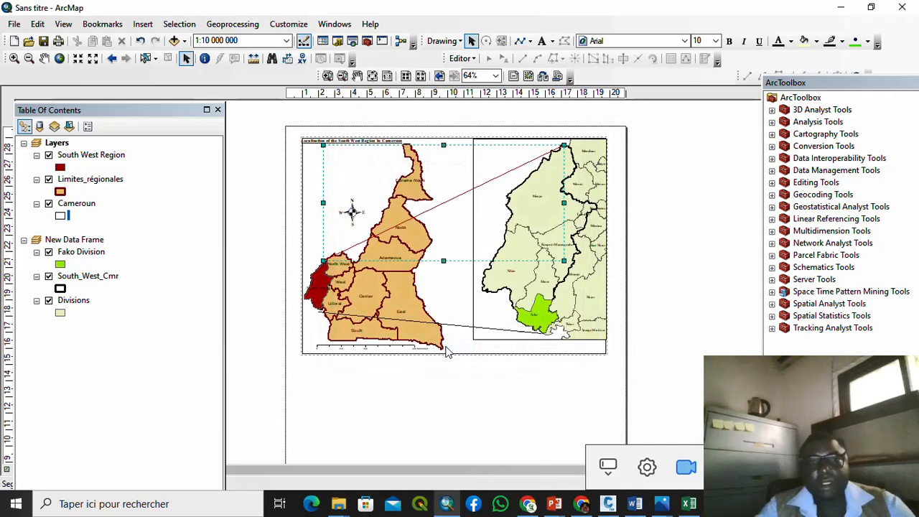
double_click(455, 329)
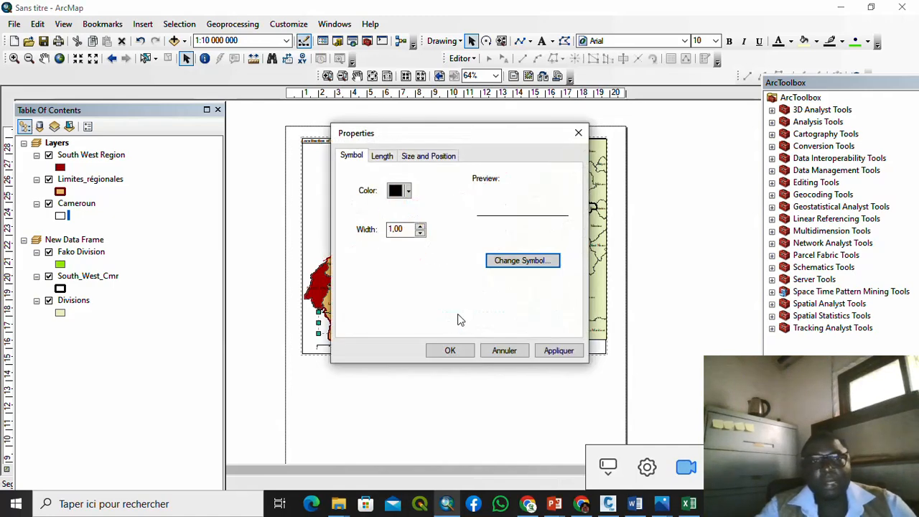
left_click(407, 191)
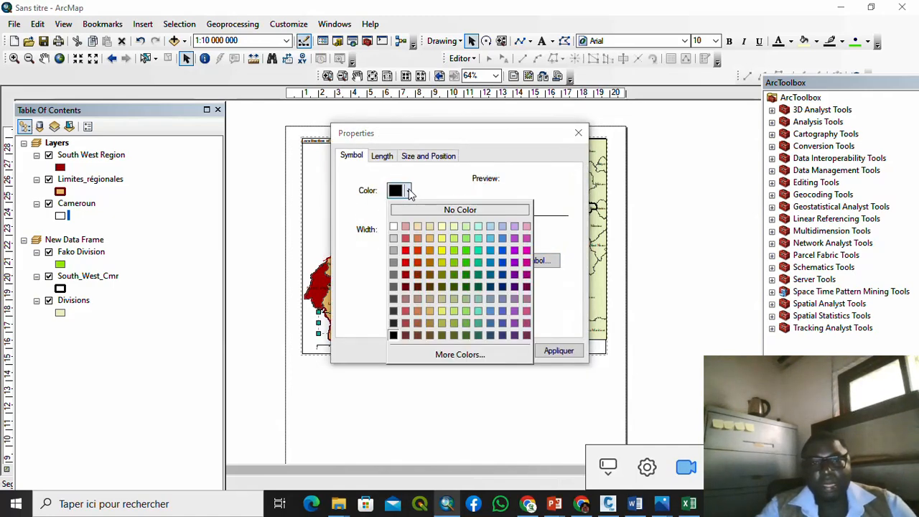
left_click(406, 251)
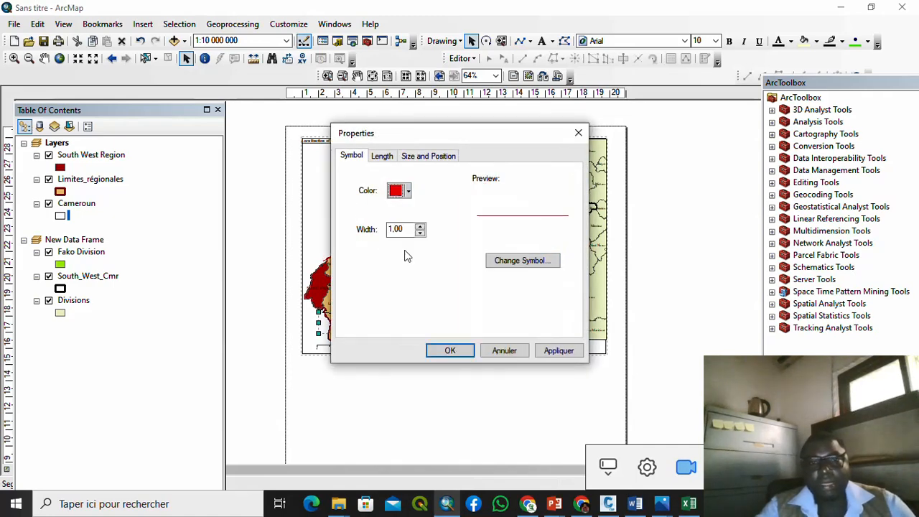
left_click(450, 350)
left_click(670, 275)
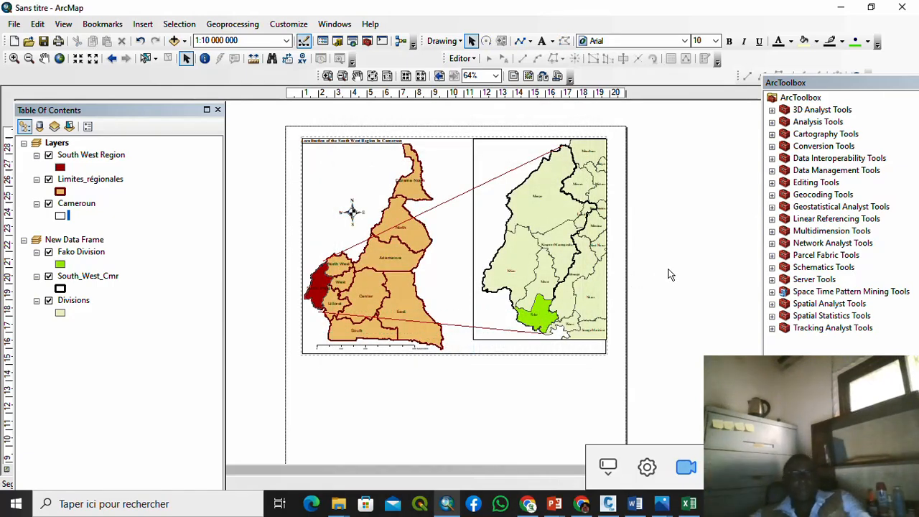
Step: Export the Fako Division data to Fako.shp with Export Data, declining to add it to the map
scroll(529, 201, "down", 2)
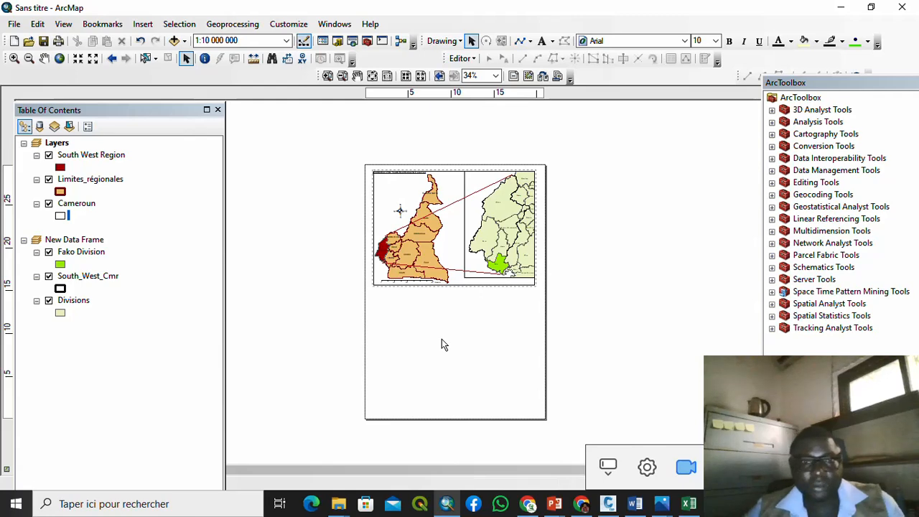
left_click(81, 256)
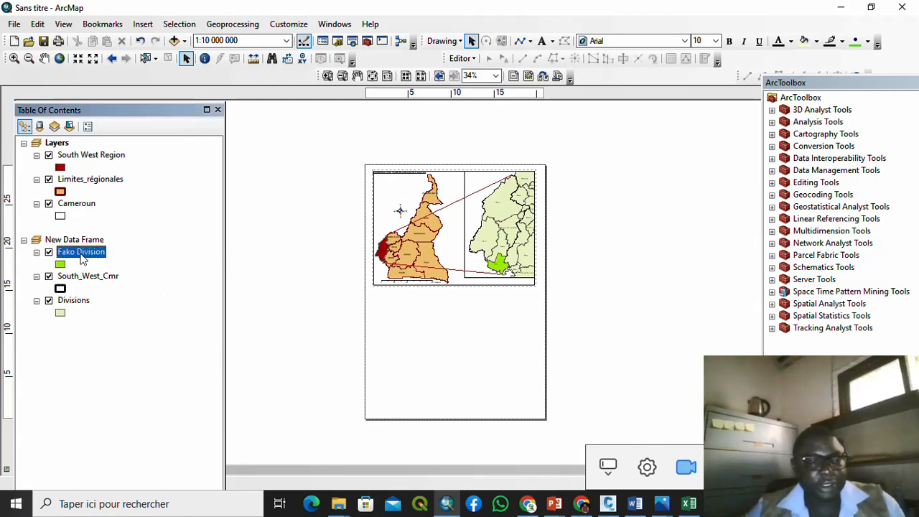
right_click(81, 256)
mouse_move(140, 232)
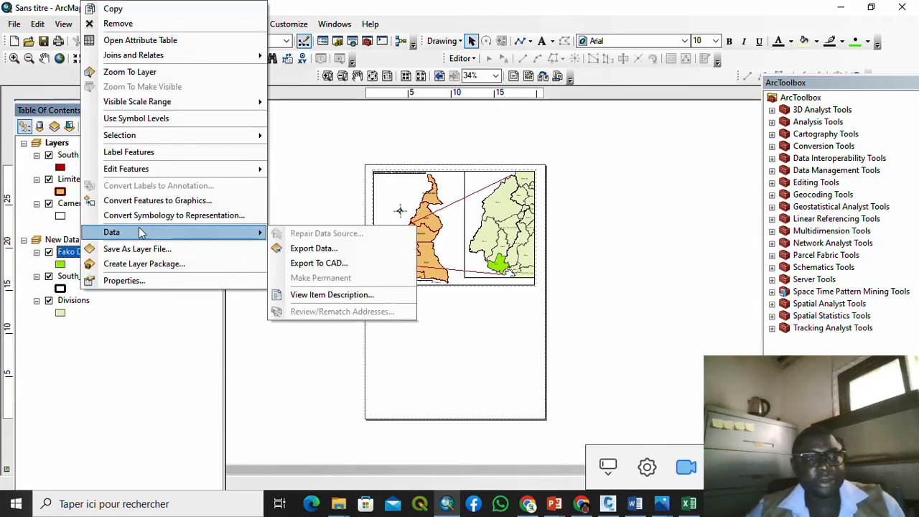
left_click(310, 248)
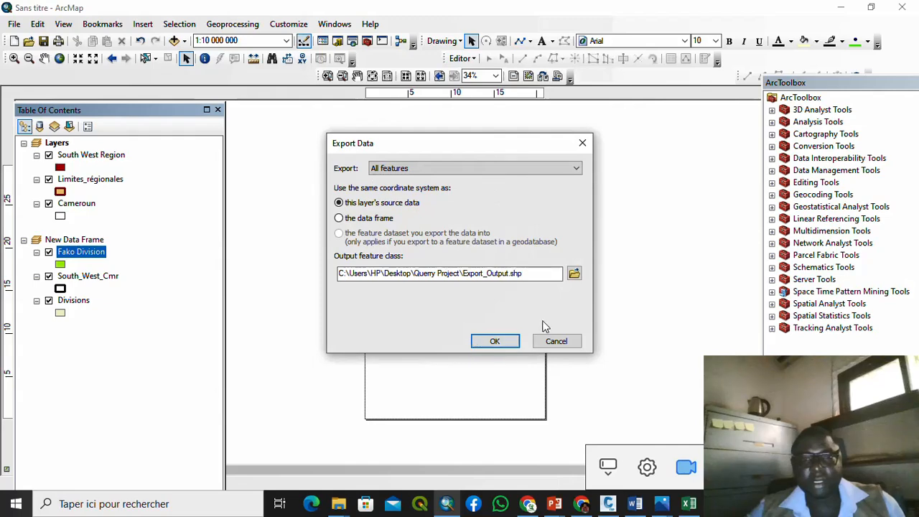
left_click(574, 273)
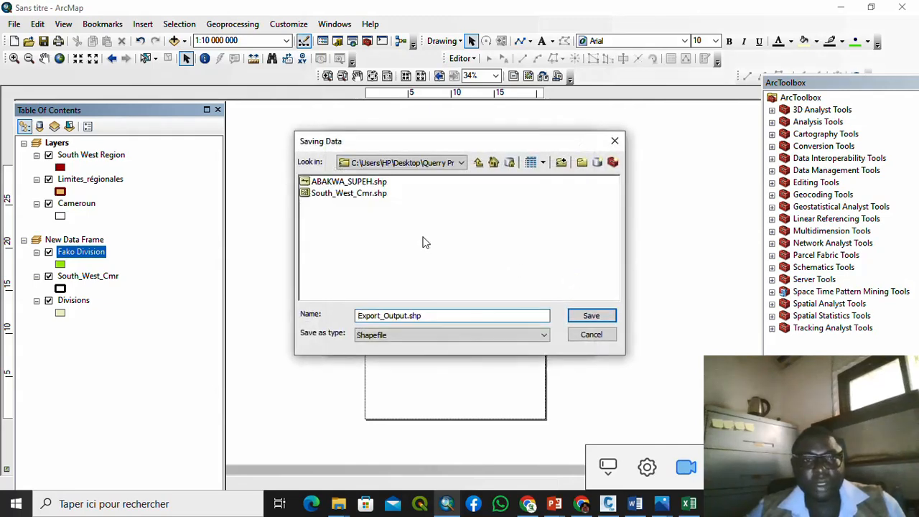
double_click(408, 316)
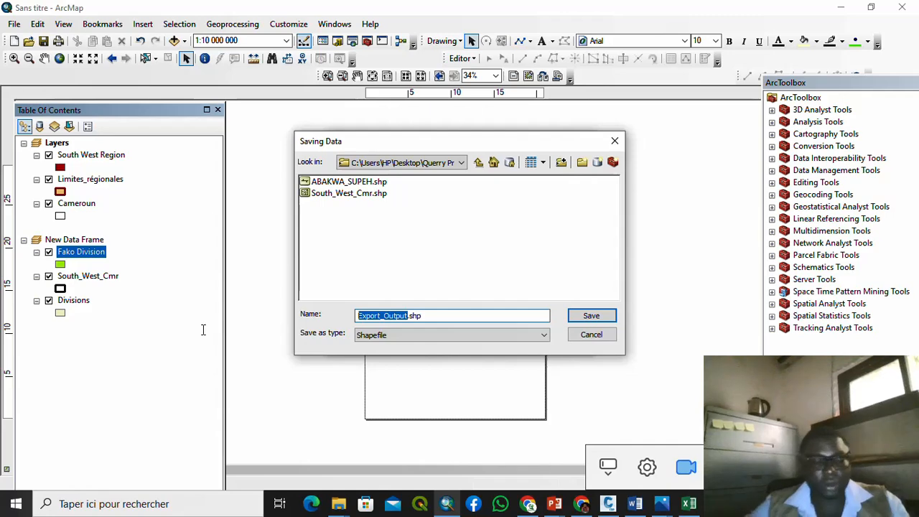
type("Fako")
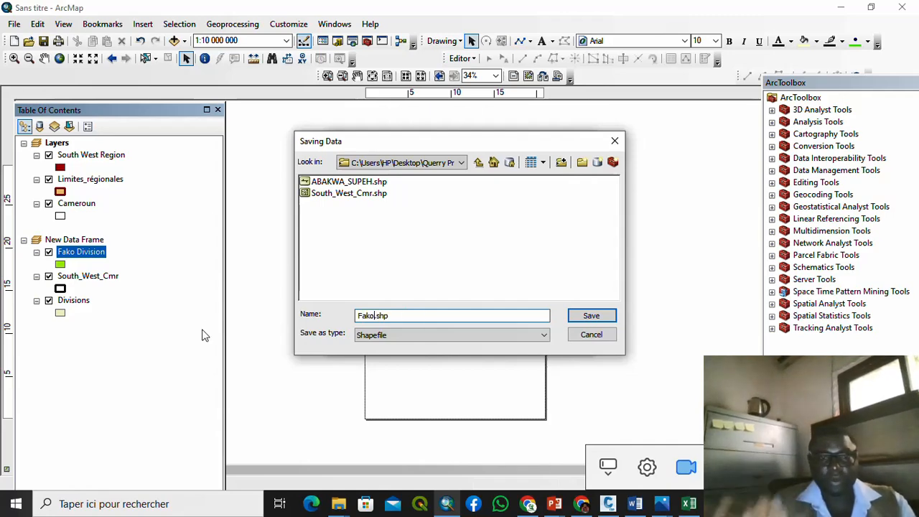
left_click(596, 315)
left_click(496, 342)
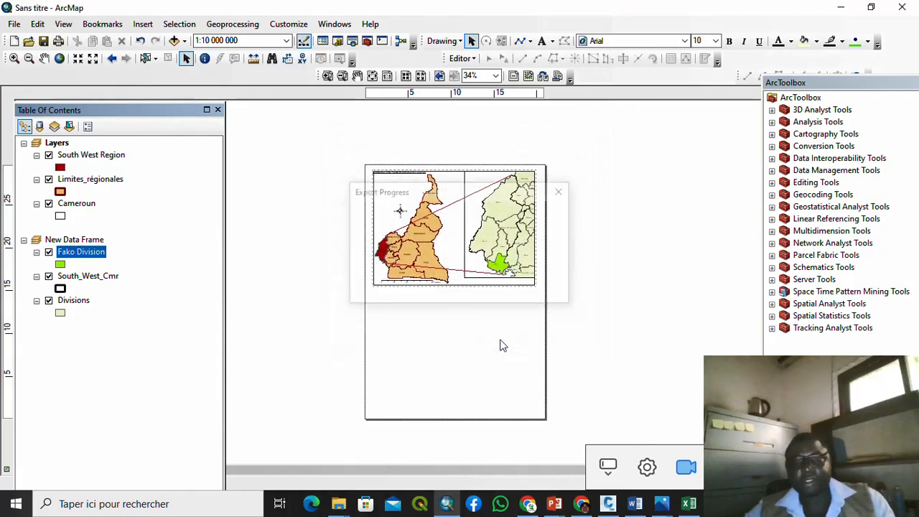
left_click(563, 300)
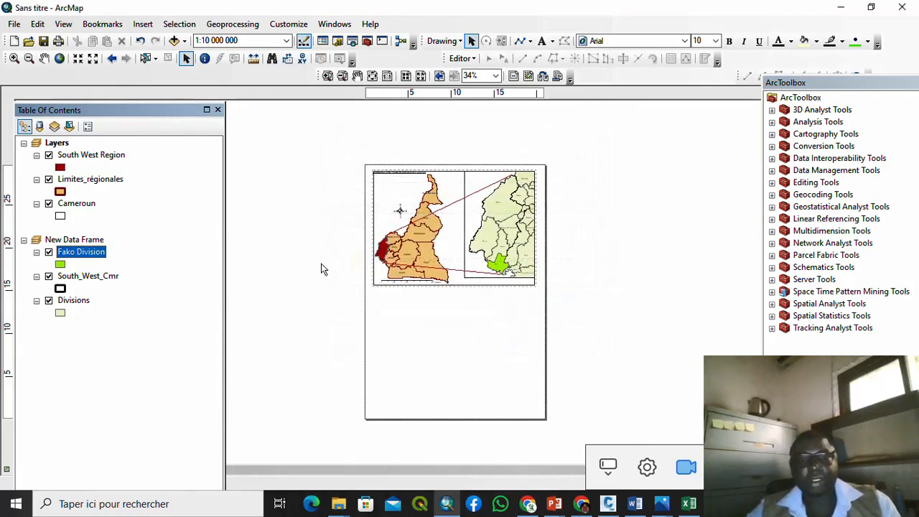
Step: Insert a new data frame into the layout from the Insert menu
left_click(178, 24)
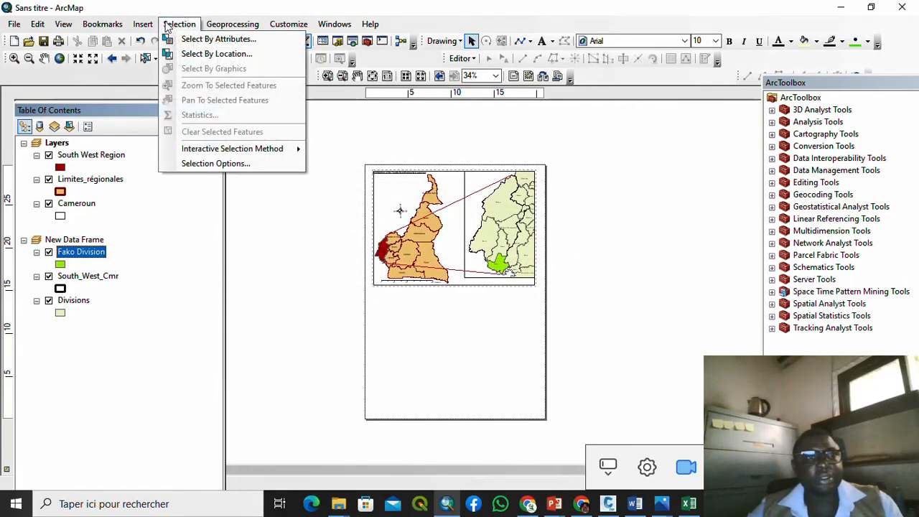
mouse_move(153, 25)
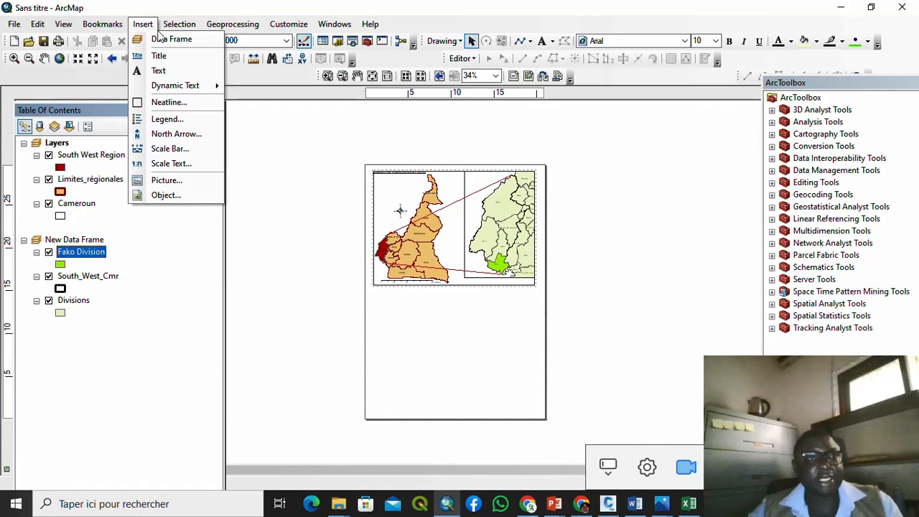
left_click(164, 44)
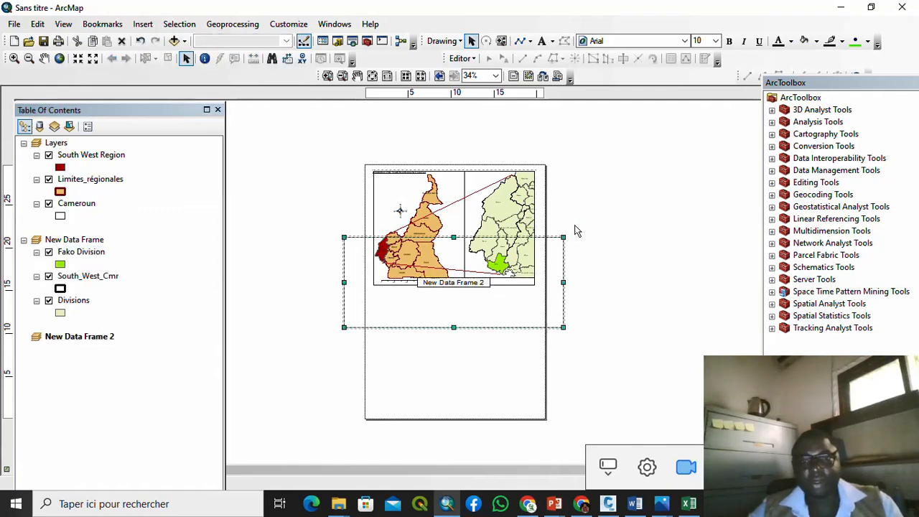
Step: Resize and move New Data Frame 2 into the lower half of the page, aligned with the map above
left_click_drag(567, 233, 548, 237)
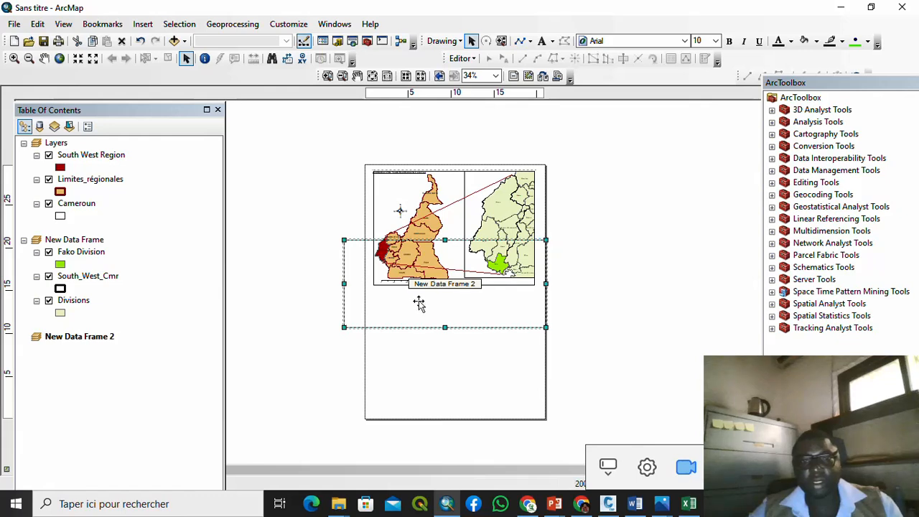
left_click_drag(423, 312, 443, 385)
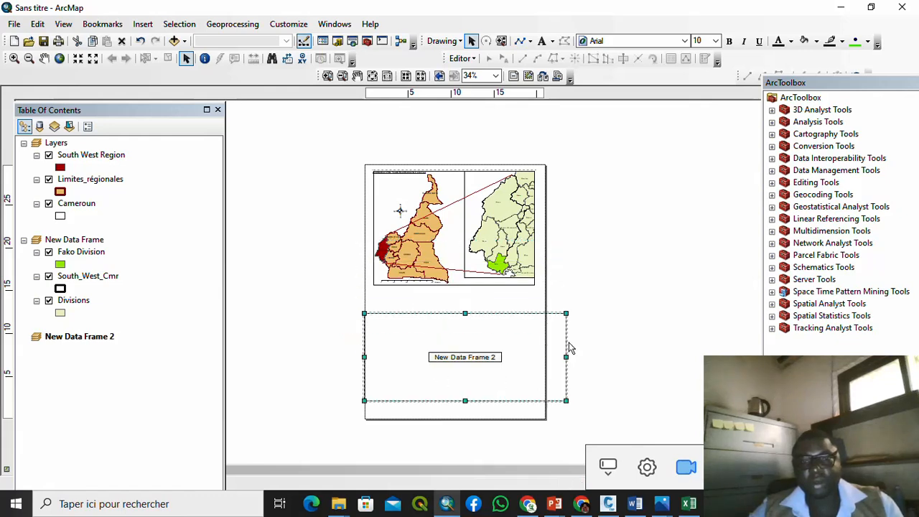
left_click_drag(566, 314, 536, 310)
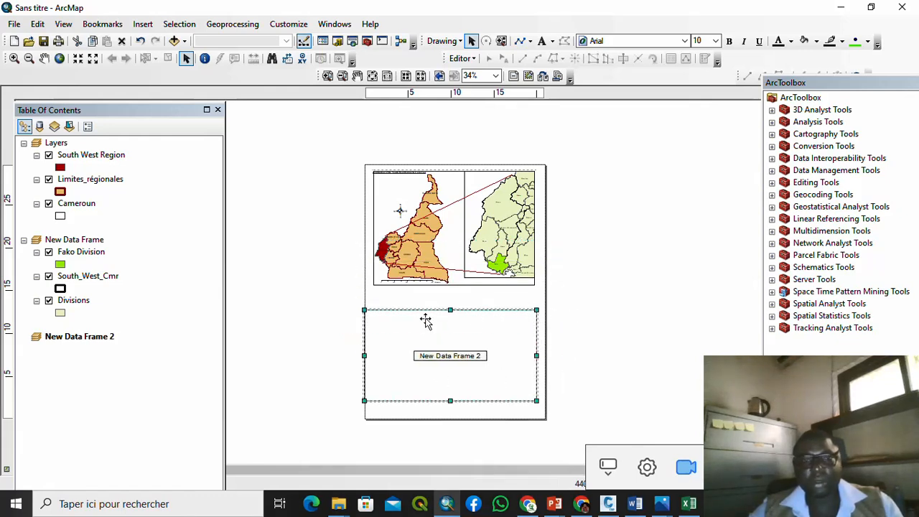
left_click_drag(364, 310, 374, 309)
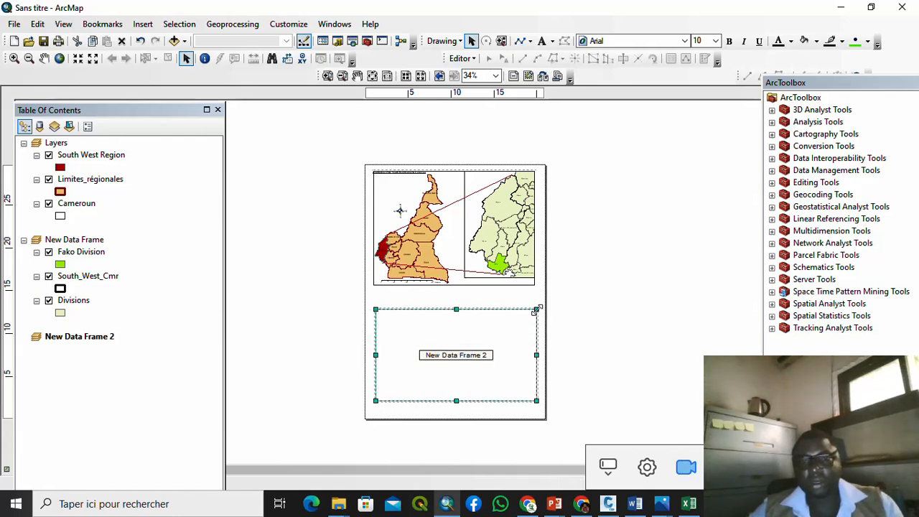
left_click_drag(535, 311, 488, 313)
left_click(587, 300)
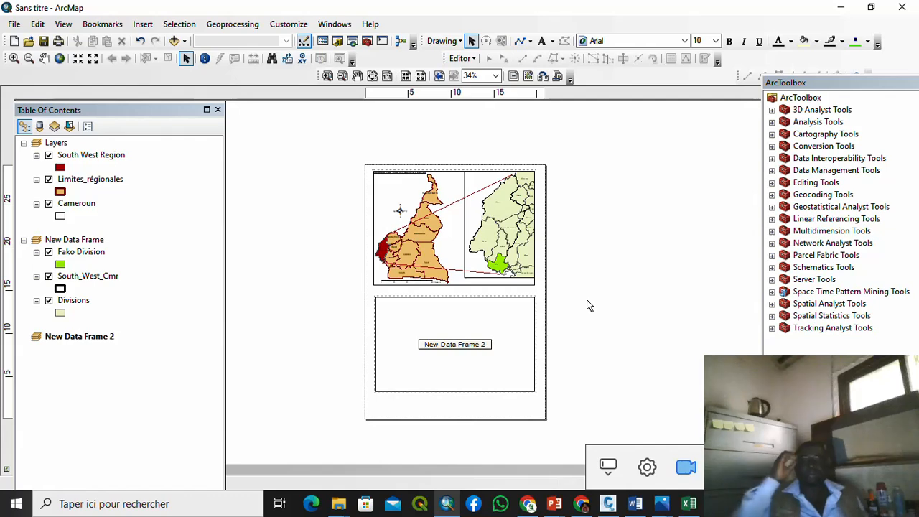
Step: Add Fako.shp from the Querry Project folder to New Data Frame 2
left_click(463, 299)
right_click(466, 298)
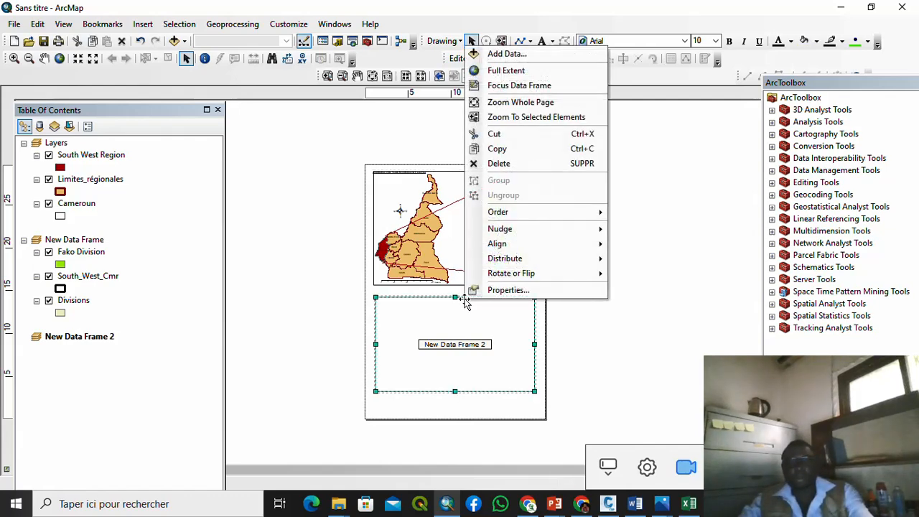
left_click(505, 53)
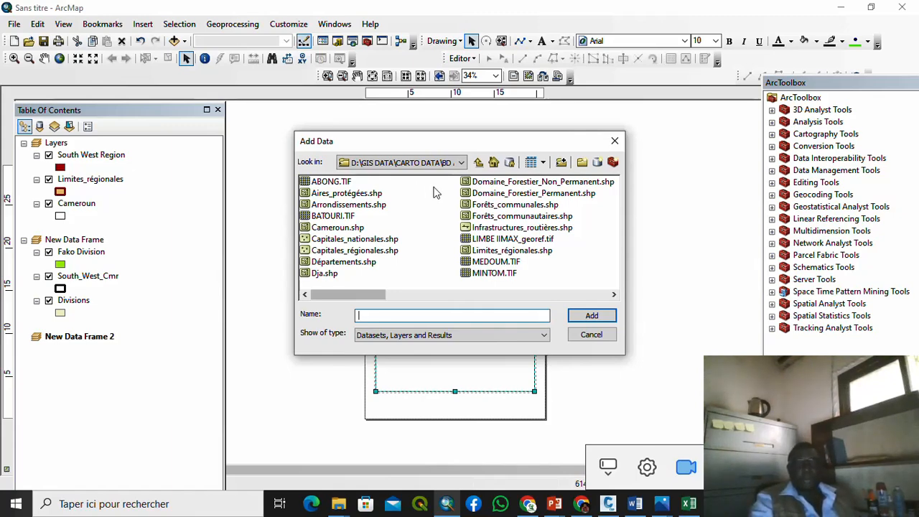
left_click(461, 162)
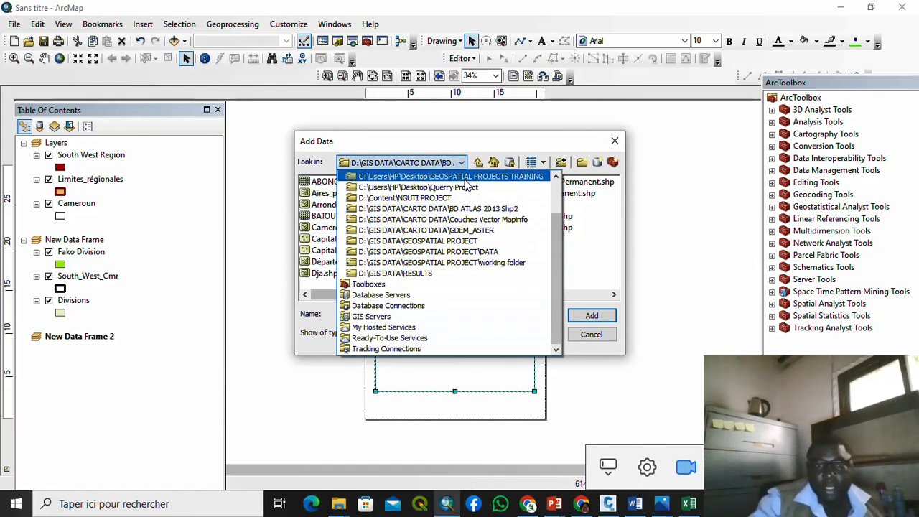
left_click(467, 190)
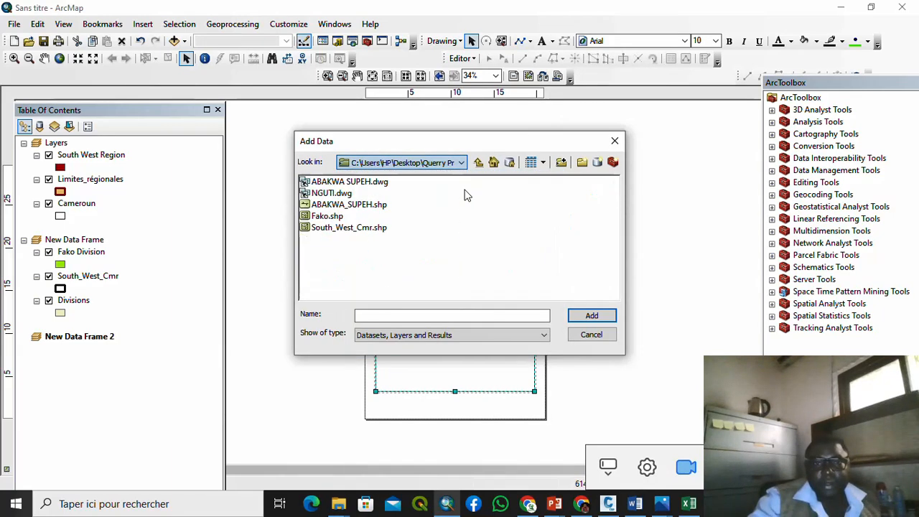
left_click(342, 217)
left_click(589, 316)
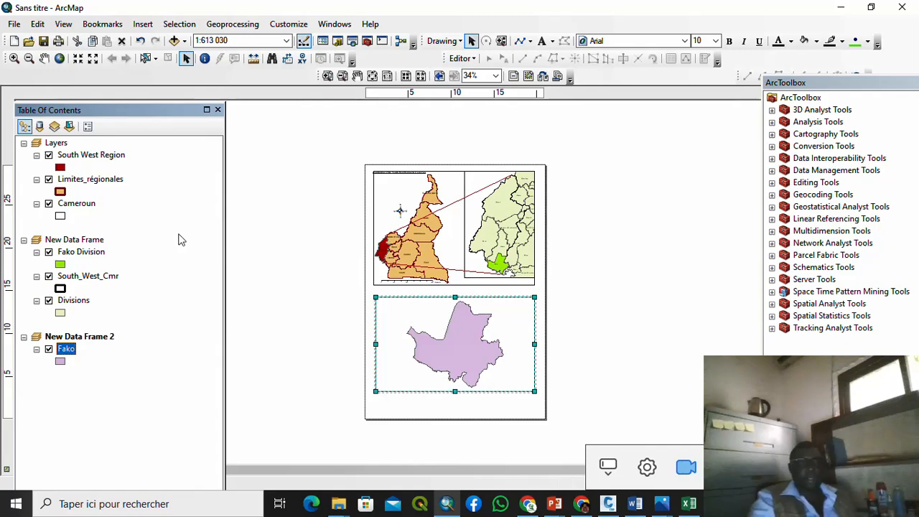
Step: Give the Fako symbol No Color fill and a dark outline, then reselect the lower frame
left_click(61, 363)
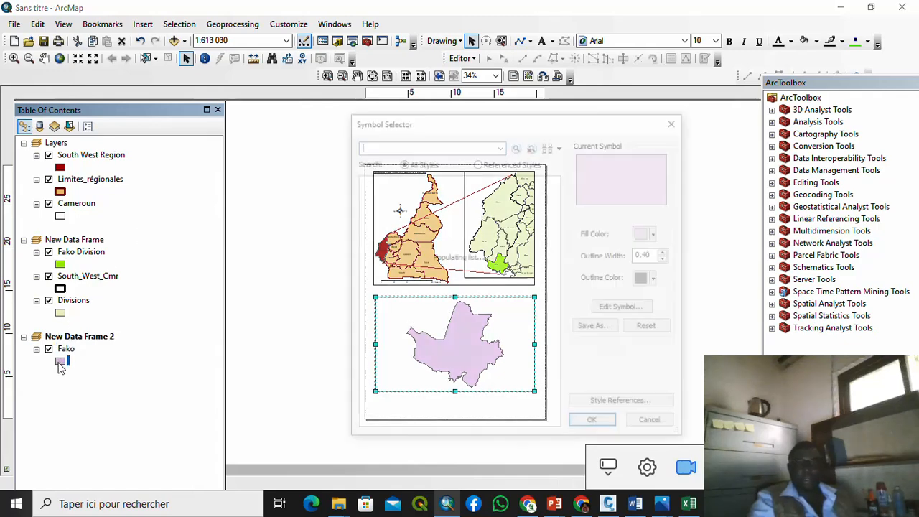
left_click(659, 234)
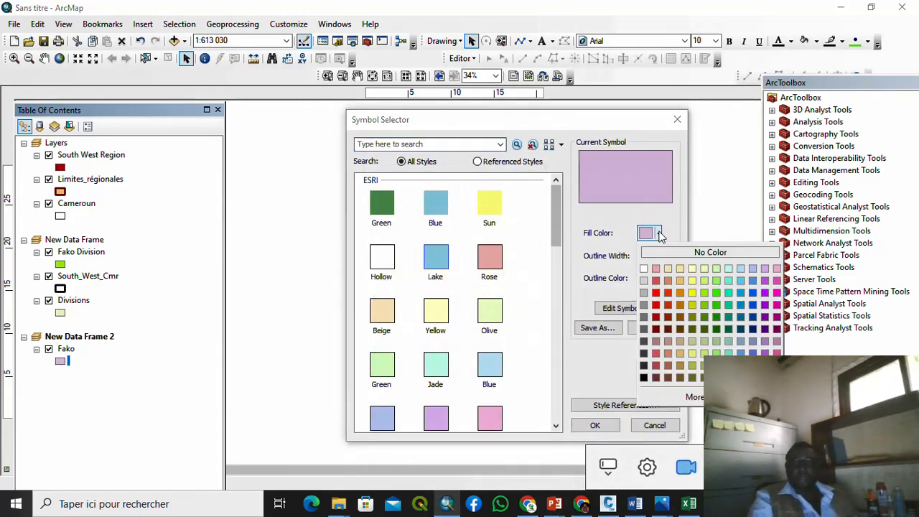
left_click(659, 251)
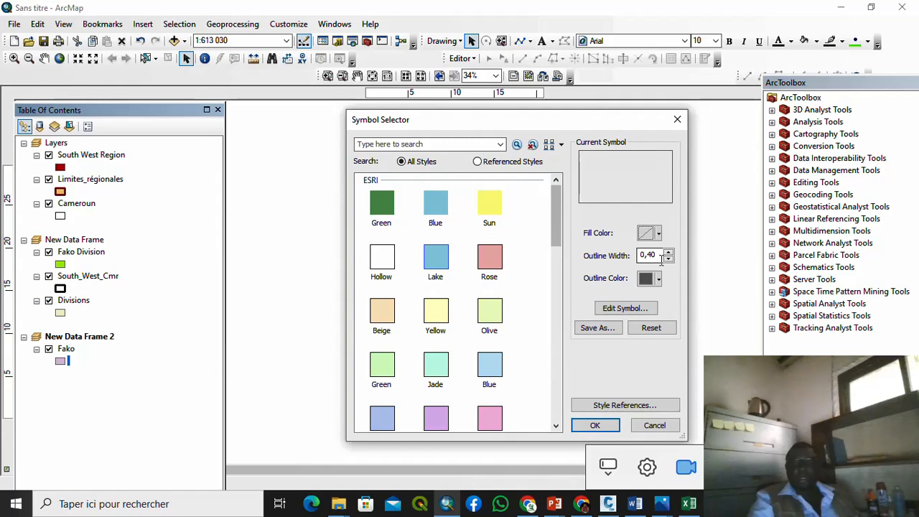
left_click(659, 279)
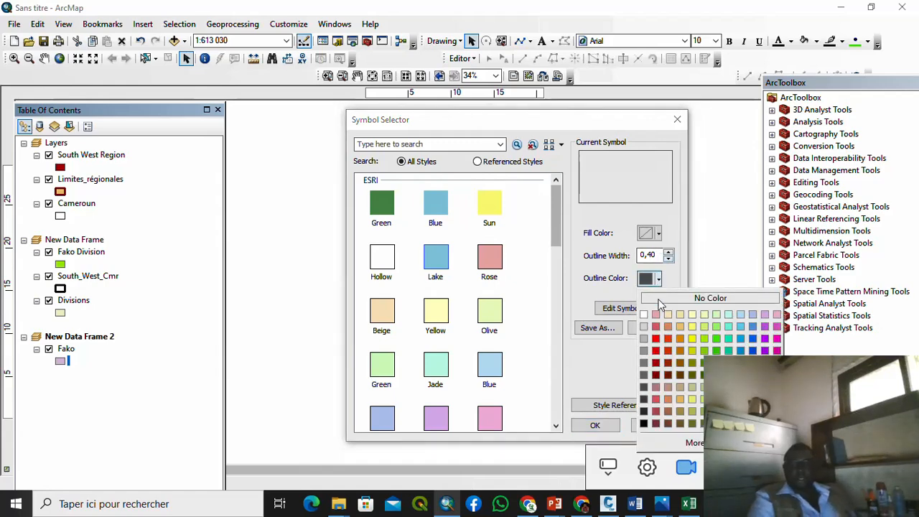
left_click(643, 404)
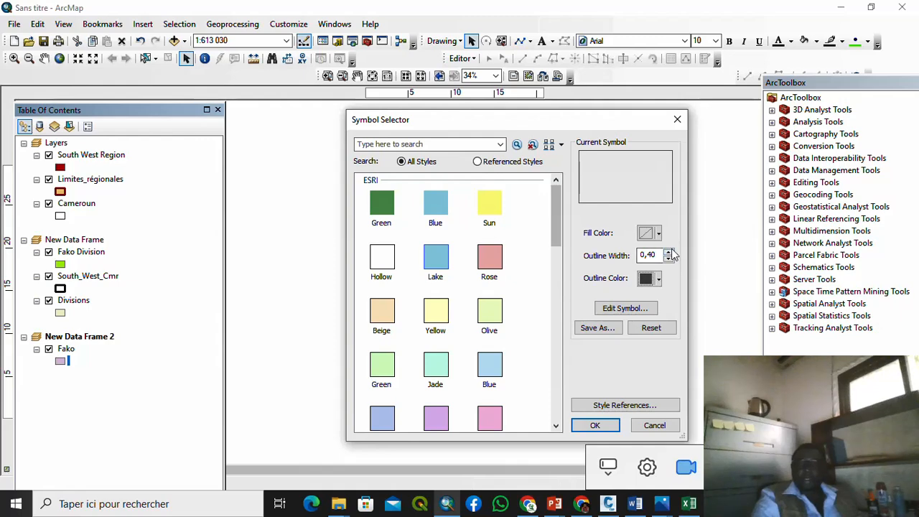
left_click(600, 426)
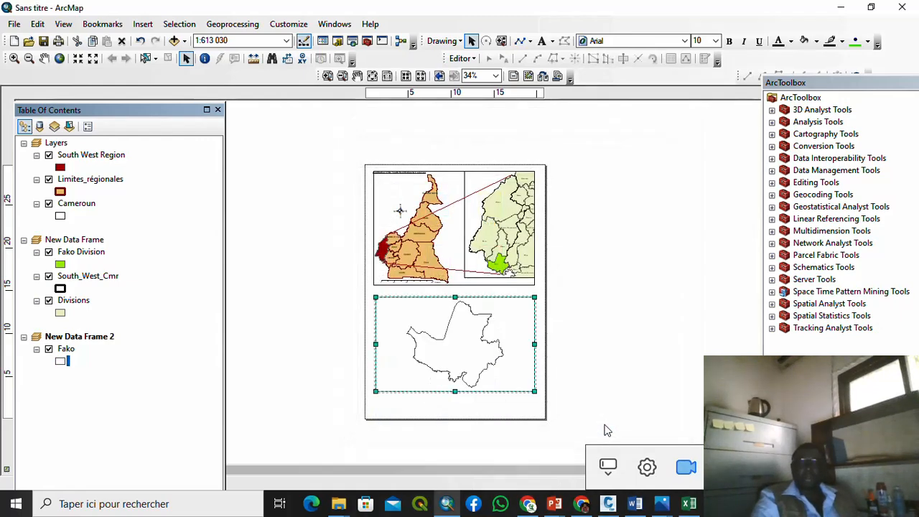
left_click(634, 370)
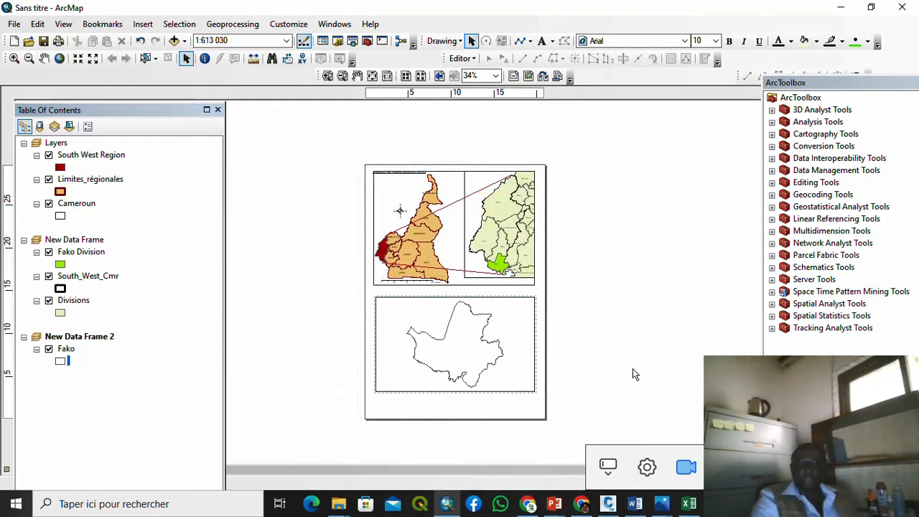
left_click(485, 354)
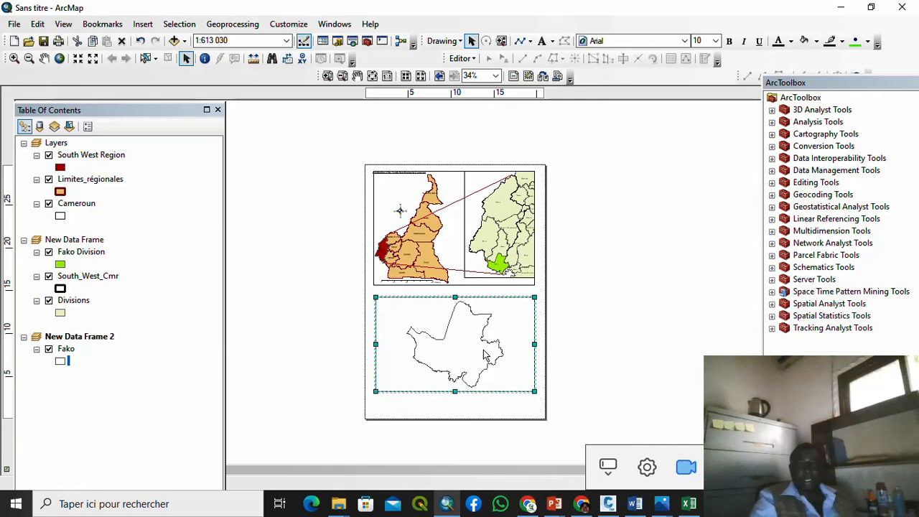
Step: Connect to School Project > SAT-GEOREF in Add Data and select all five georeferenced .tif images
right_click(485, 354)
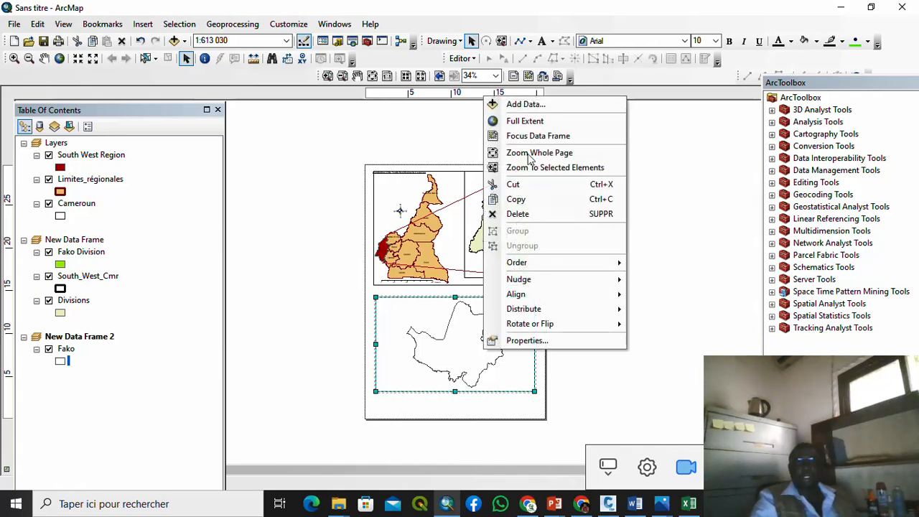
left_click(527, 105)
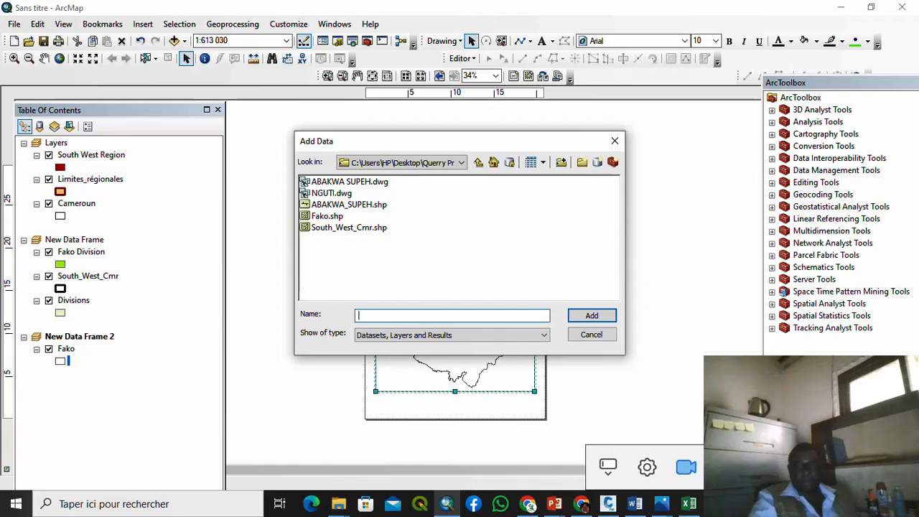
left_click(561, 162)
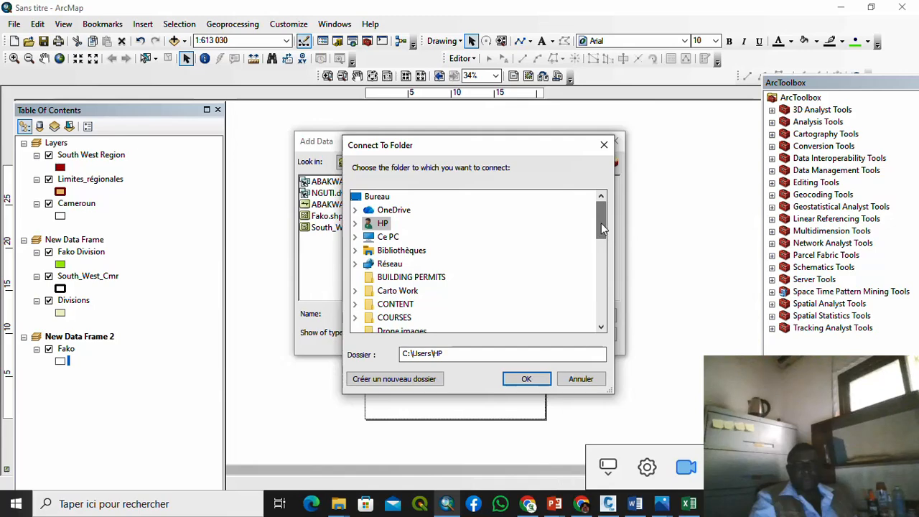
left_click_drag(601, 222, 600, 266)
left_click_drag(601, 273, 601, 294)
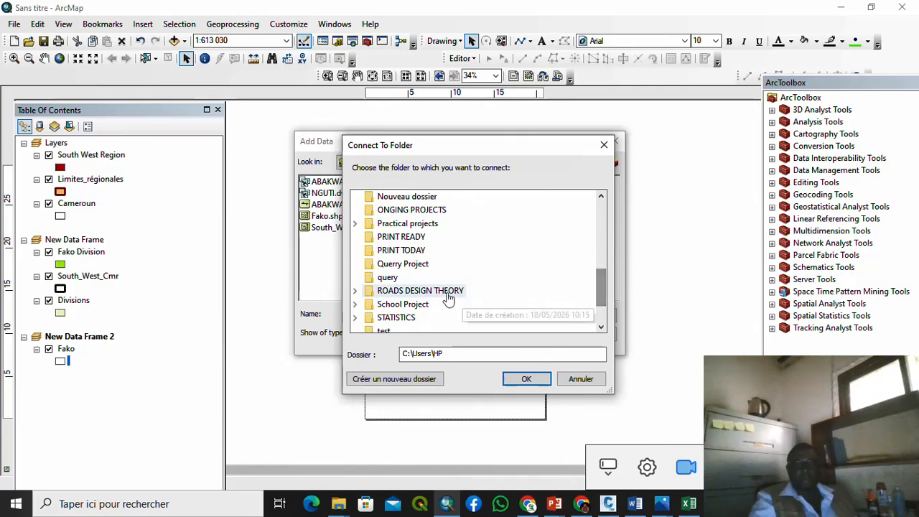
left_click(415, 304)
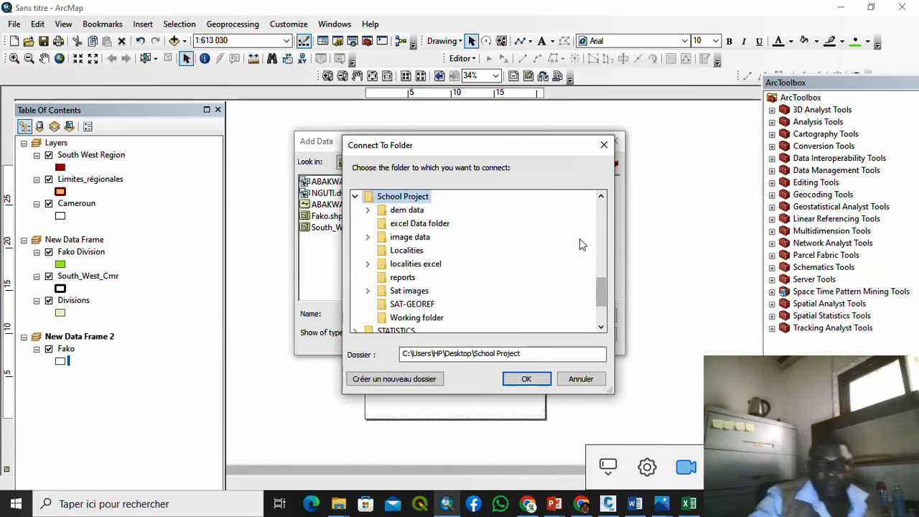
left_click(429, 308)
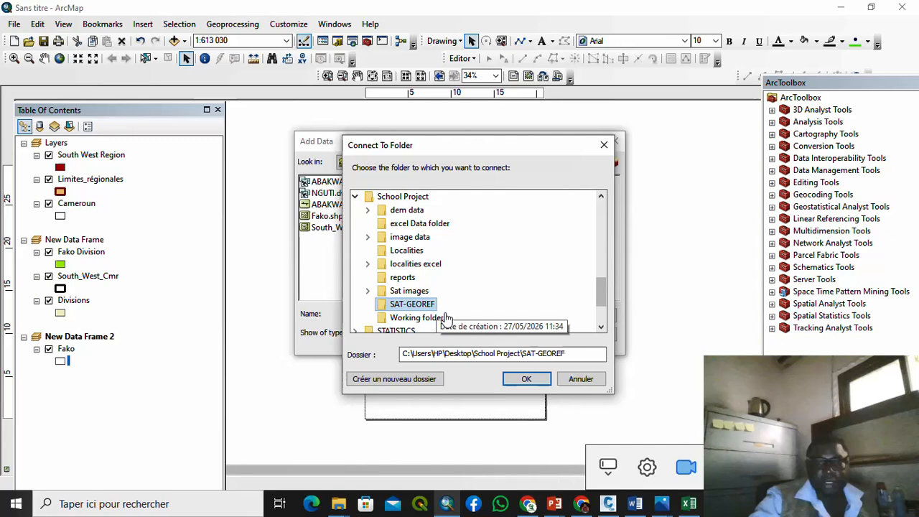
left_click(527, 378)
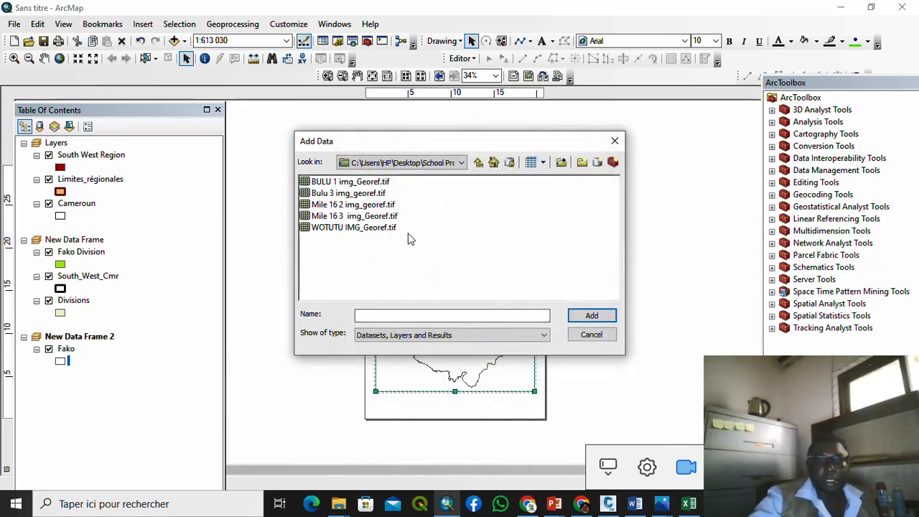
left_click_drag(410, 238, 342, 173)
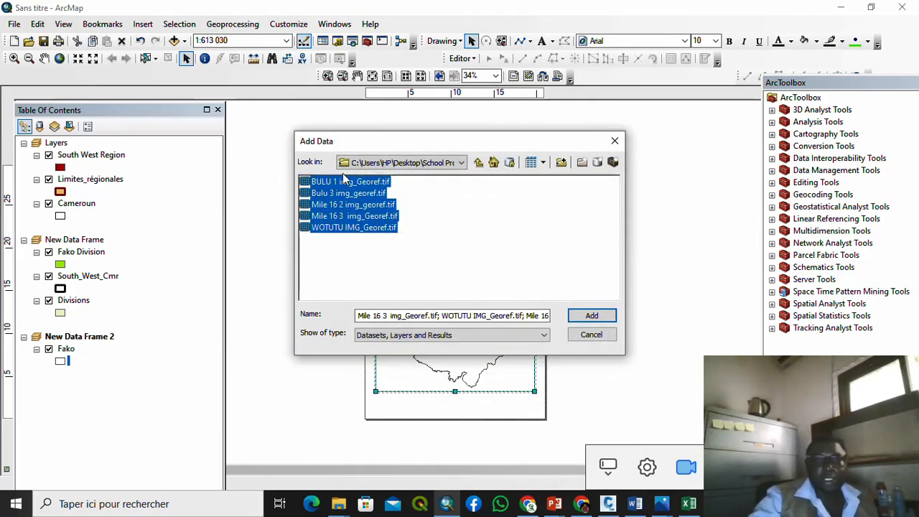
Step: Add the five images, building pyramids for each and dismissing the coordinate system warning
left_click(591, 315)
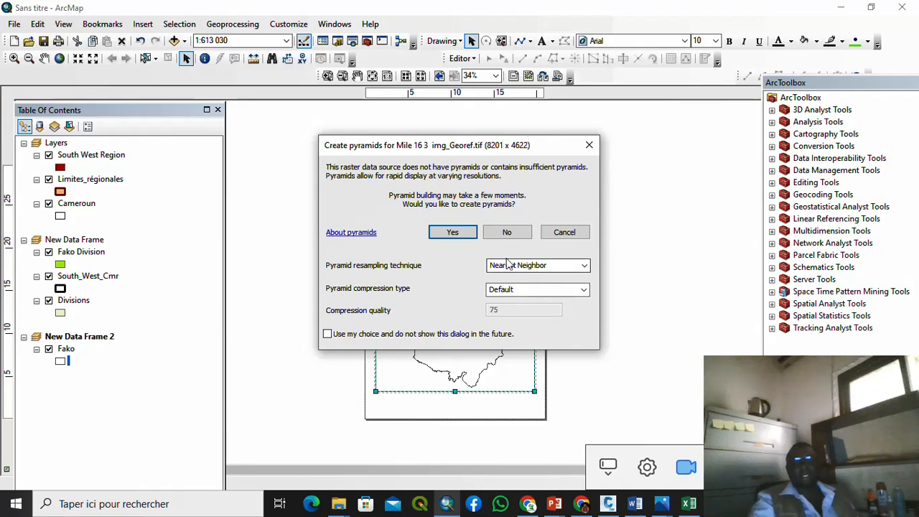
left_click(468, 234)
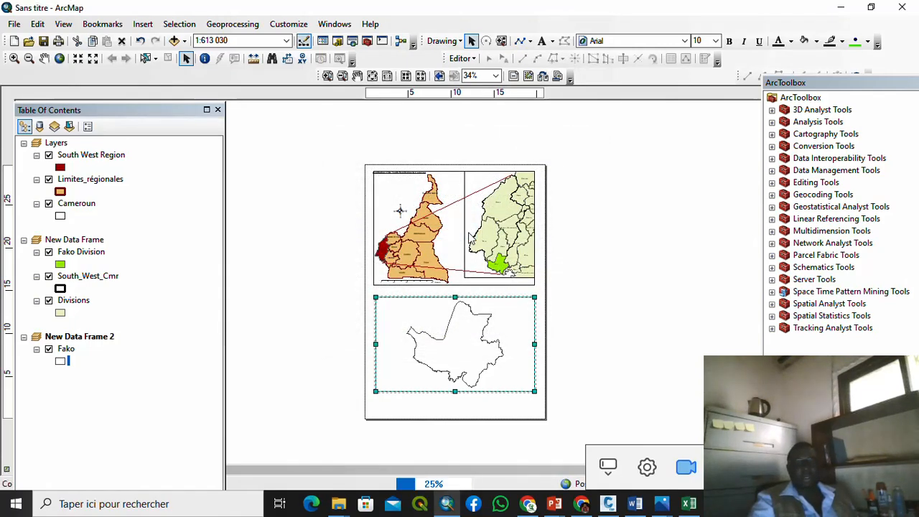
left_click(452, 232)
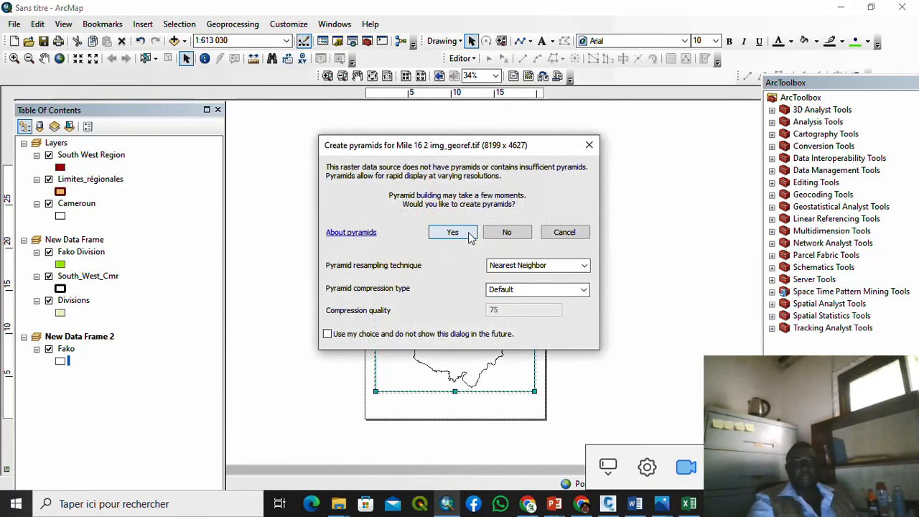
left_click(468, 234)
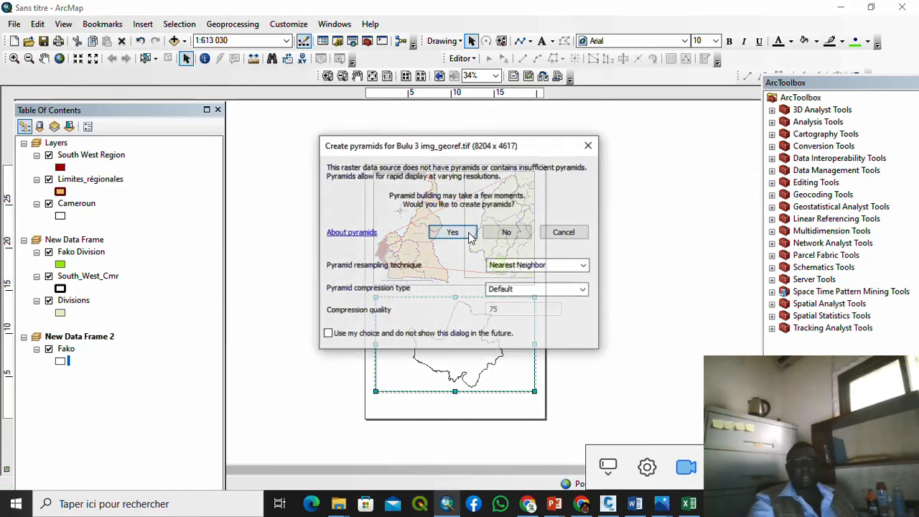
left_click(468, 235)
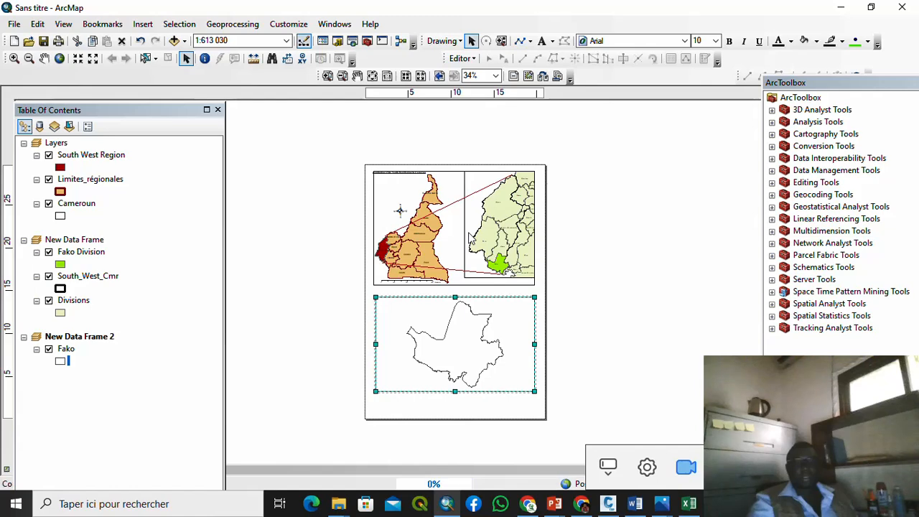
left_click(468, 234)
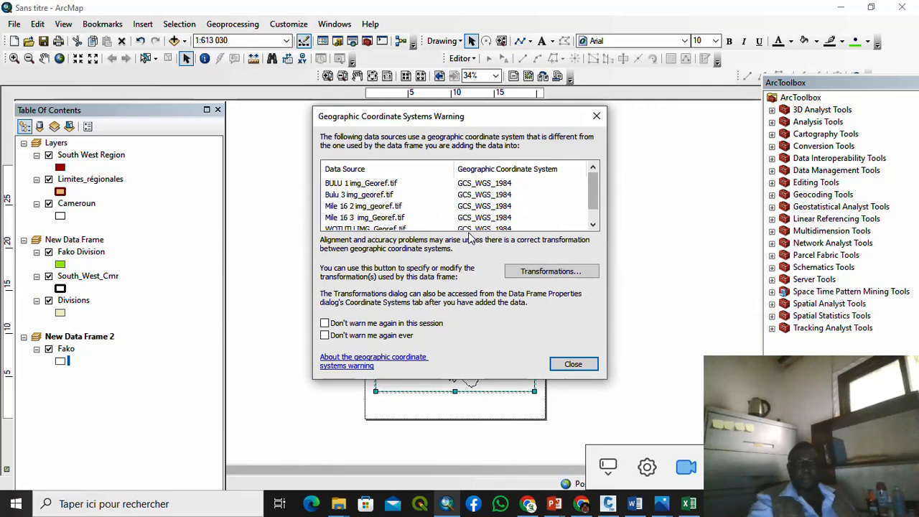
left_click(579, 363)
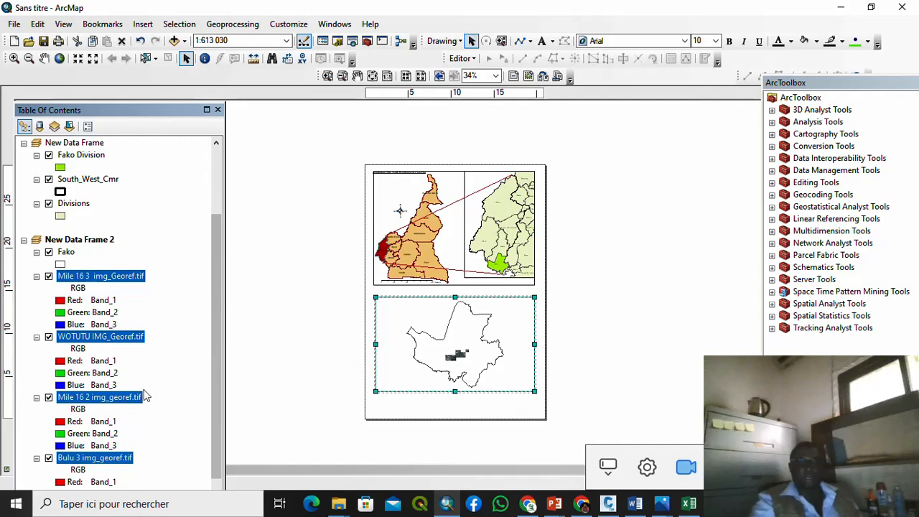
left_click(108, 385)
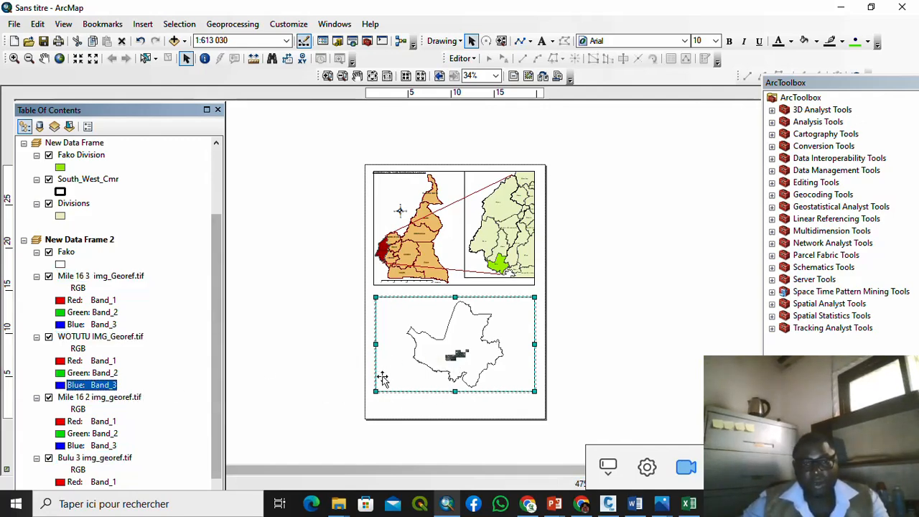
Step: Resize the lower data frame into a narrower box at the lower right
left_click_drag(375, 390, 412, 382)
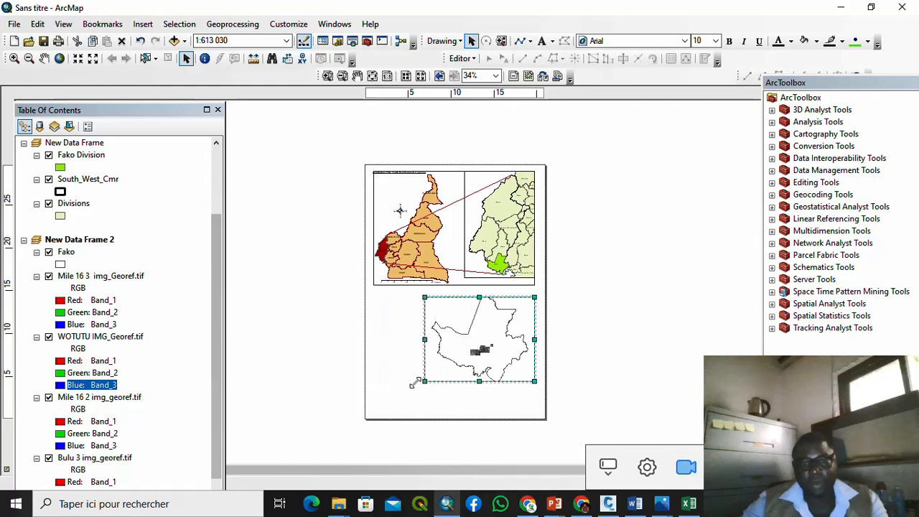
scroll(465, 365, "down", 1)
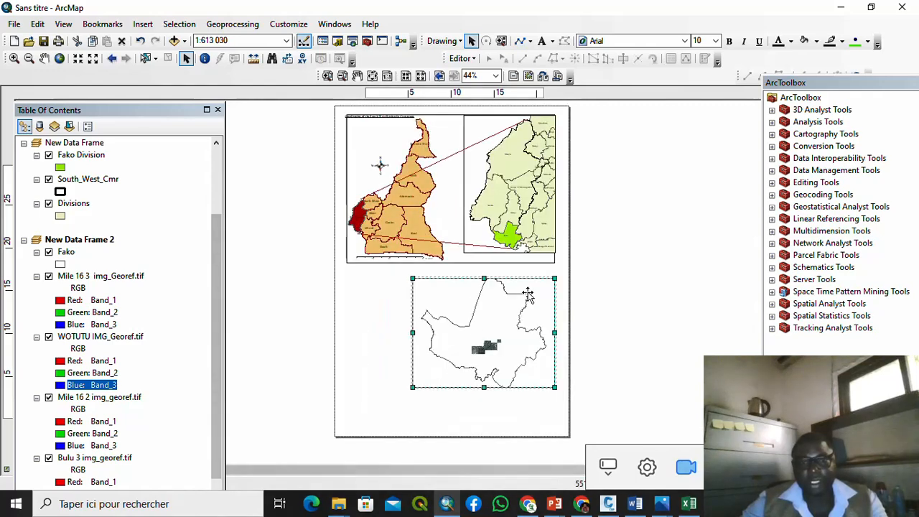
left_click_drag(554, 278, 558, 269)
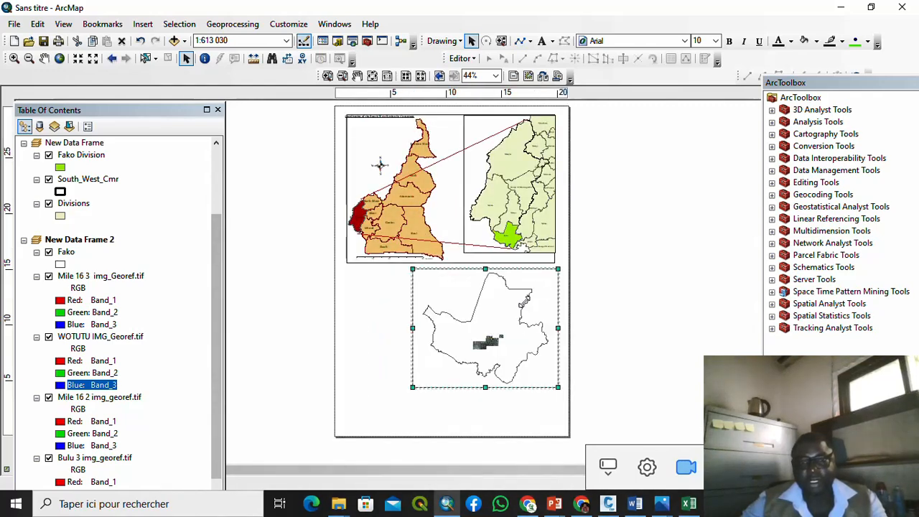
left_click_drag(486, 387, 491, 395)
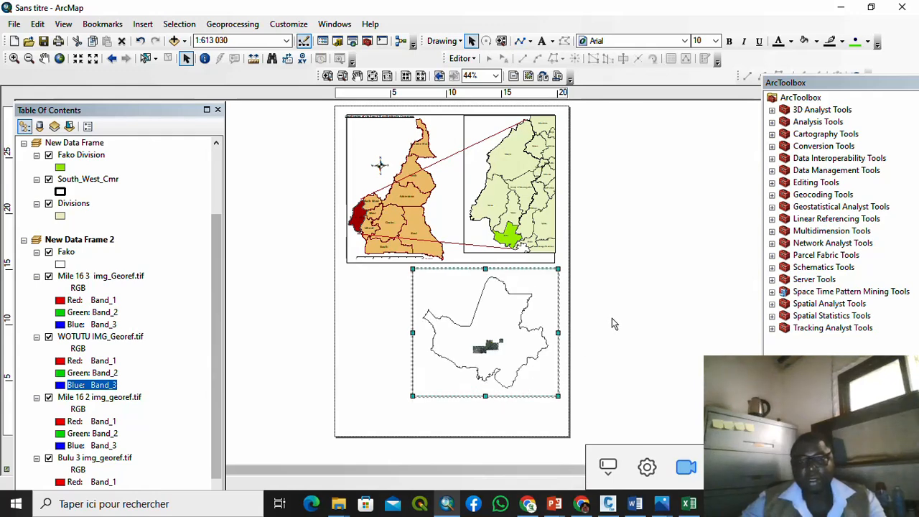
right_click(494, 324)
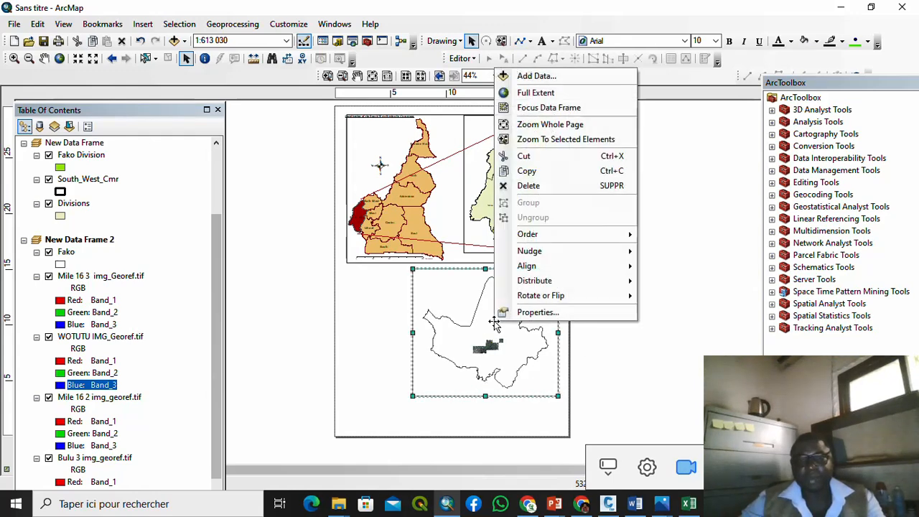
left_click(528, 76)
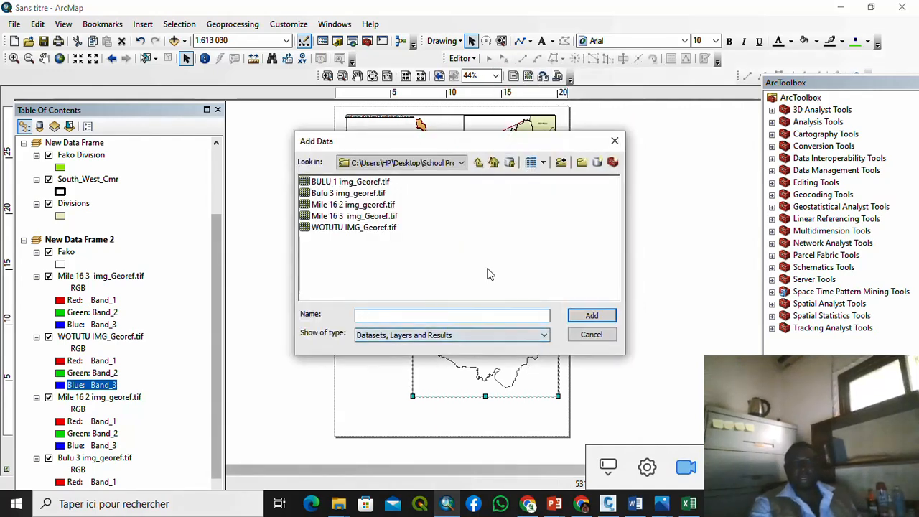
left_click(615, 141)
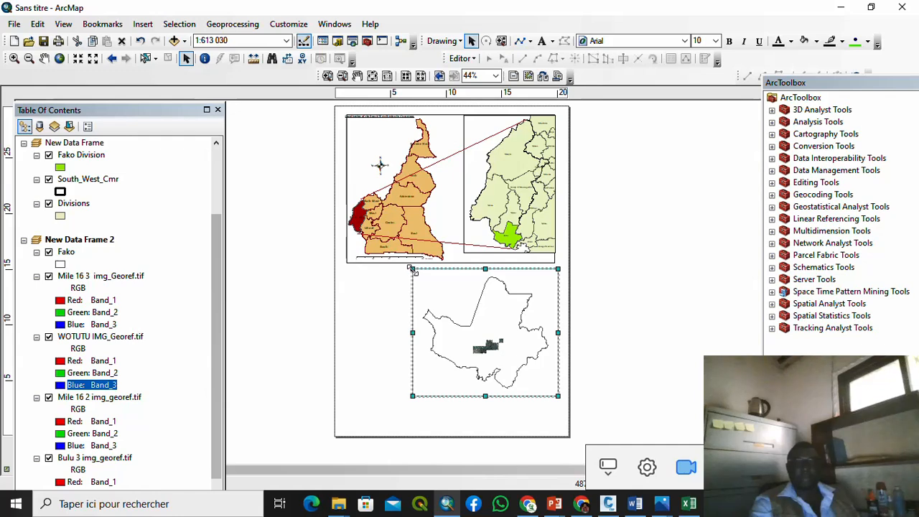
left_click_drag(413, 270, 451, 274)
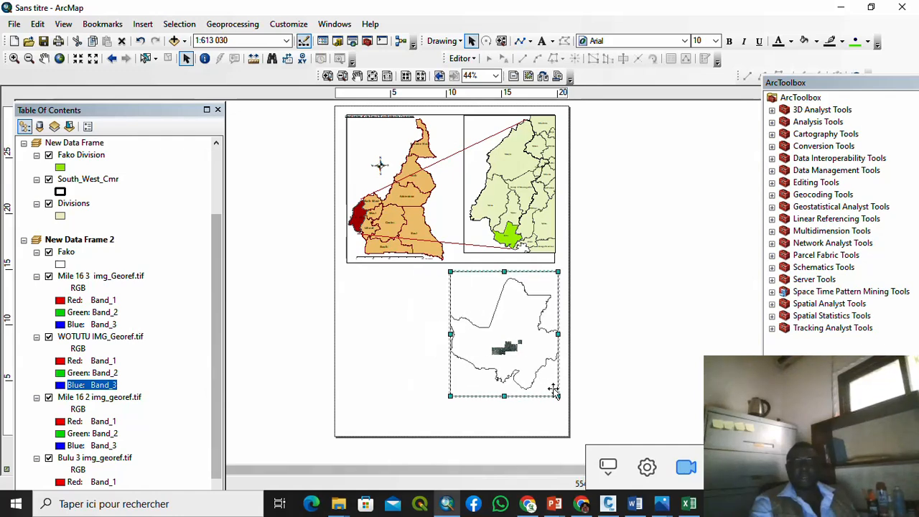
left_click_drag(558, 395, 561, 388)
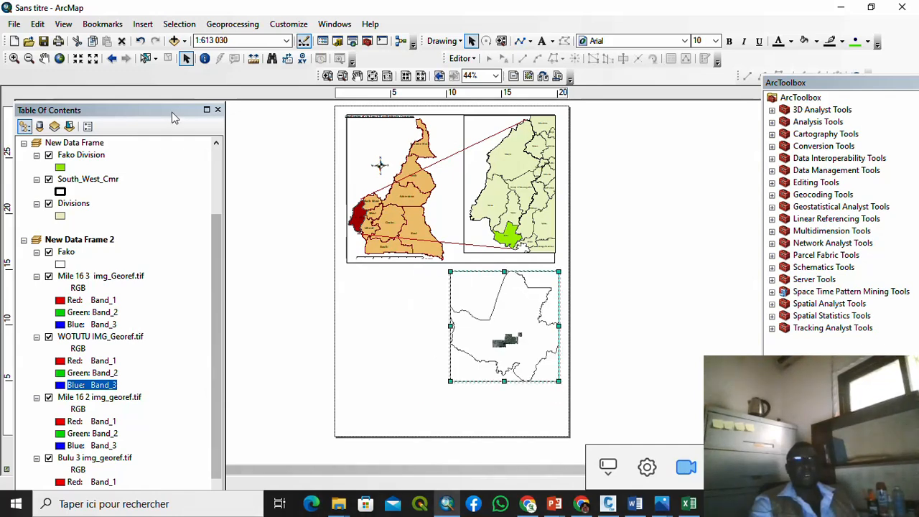
Step: Show the Fako frame at full extent, zoom out to 1:1 000 000, and lower its bottom edge
left_click(95, 60)
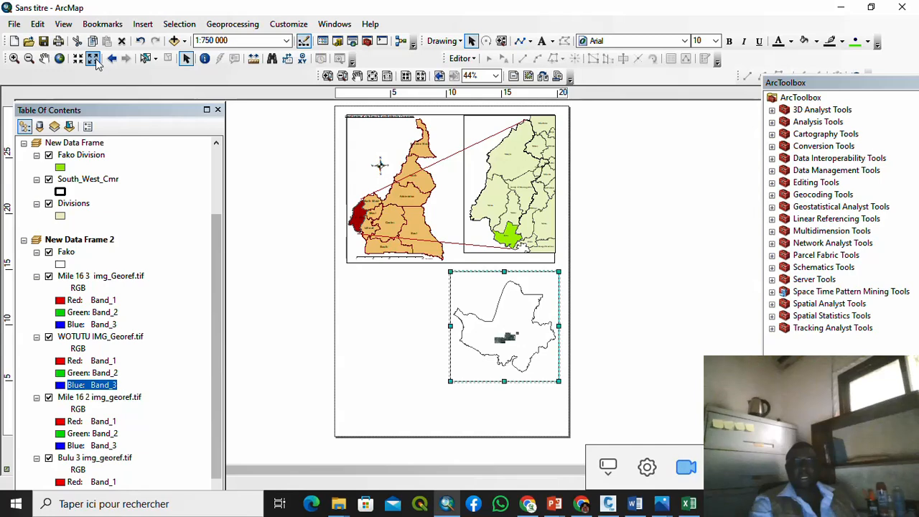
left_click(96, 59)
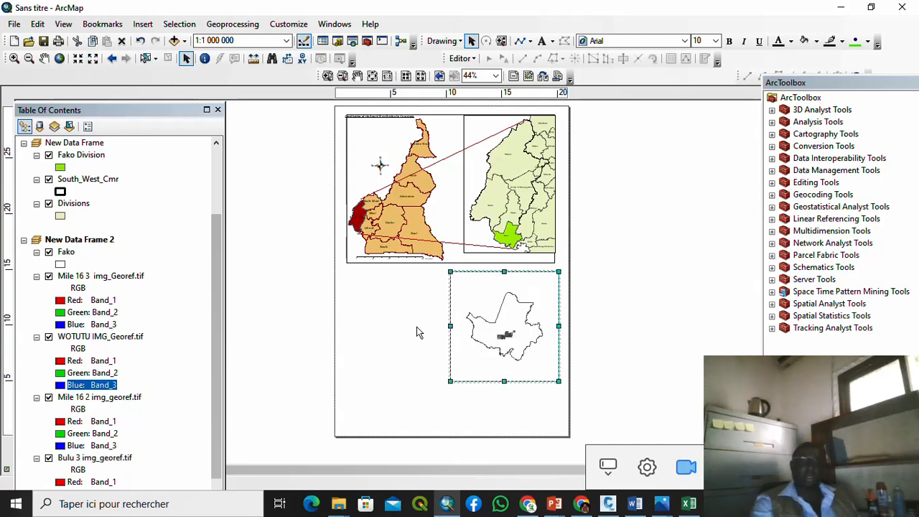
left_click_drag(506, 383, 506, 397)
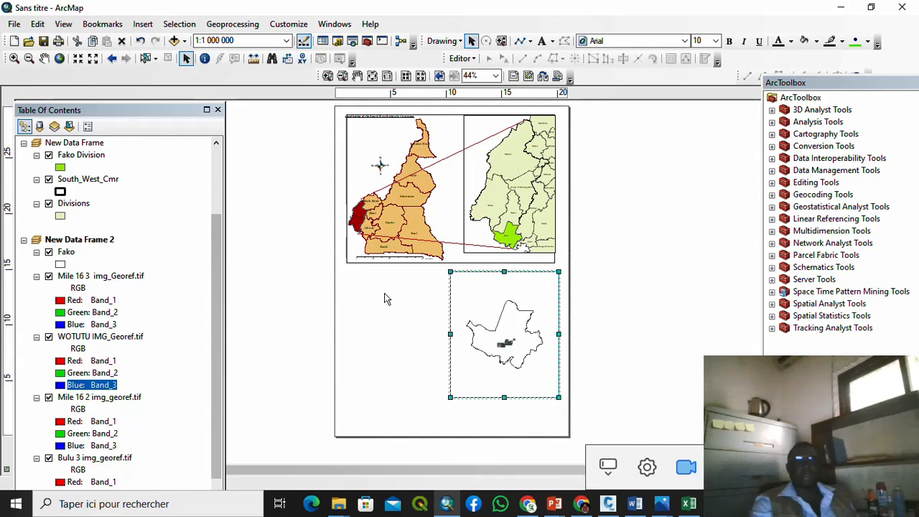
left_click(257, 158)
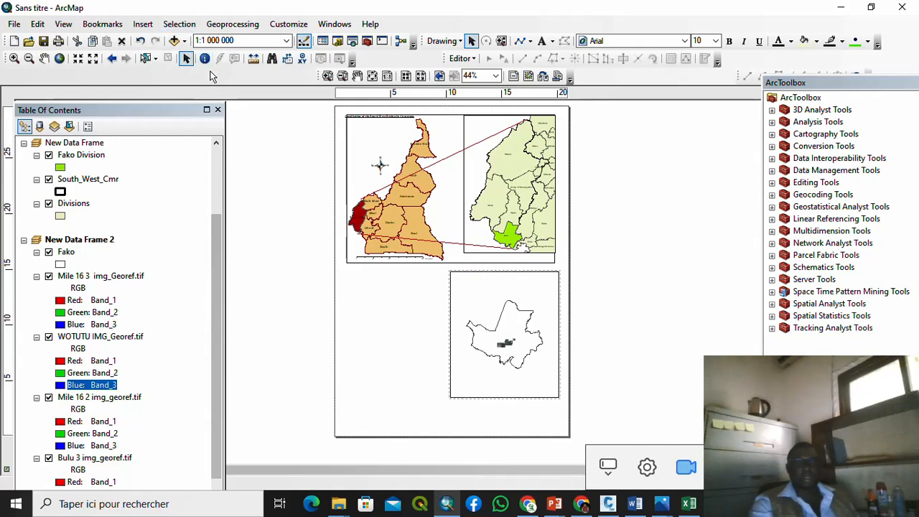
left_click(180, 24)
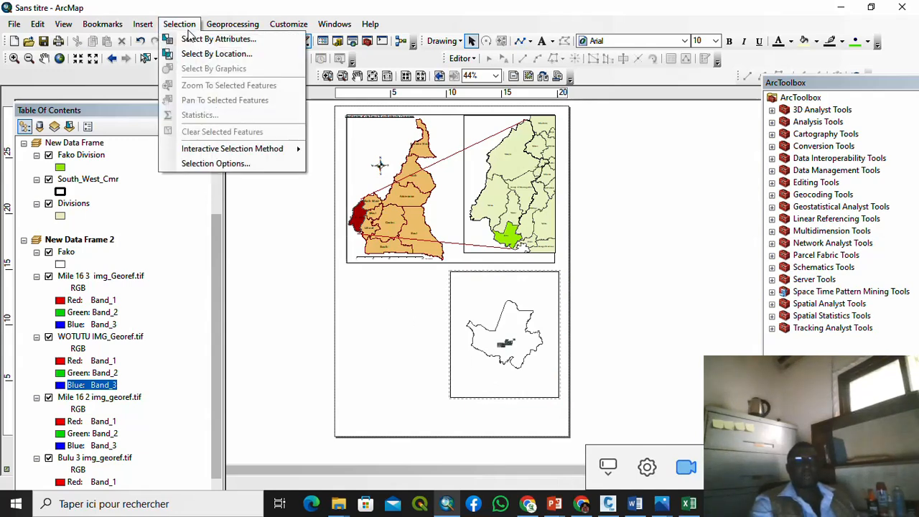
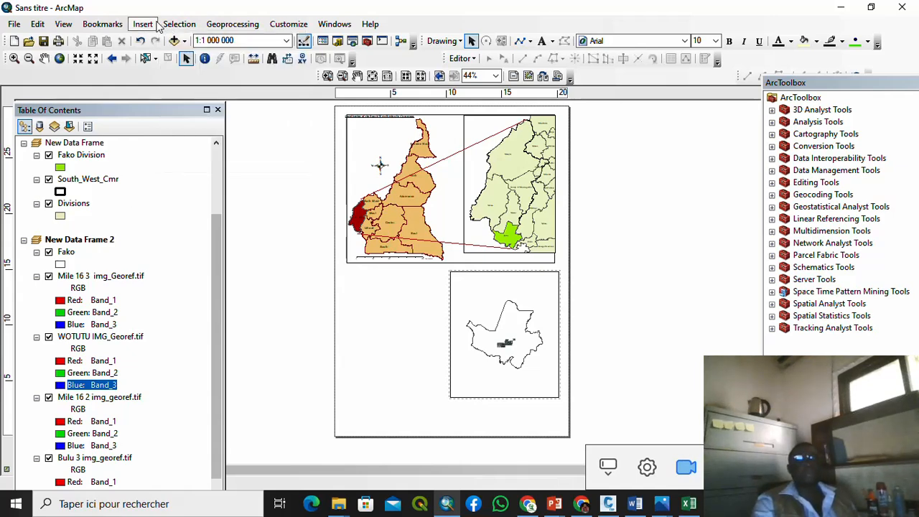
Step: Insert New Data Frame 3, then move and shrink it into the lower-left space beside the Fako outline map
left_click(162, 42)
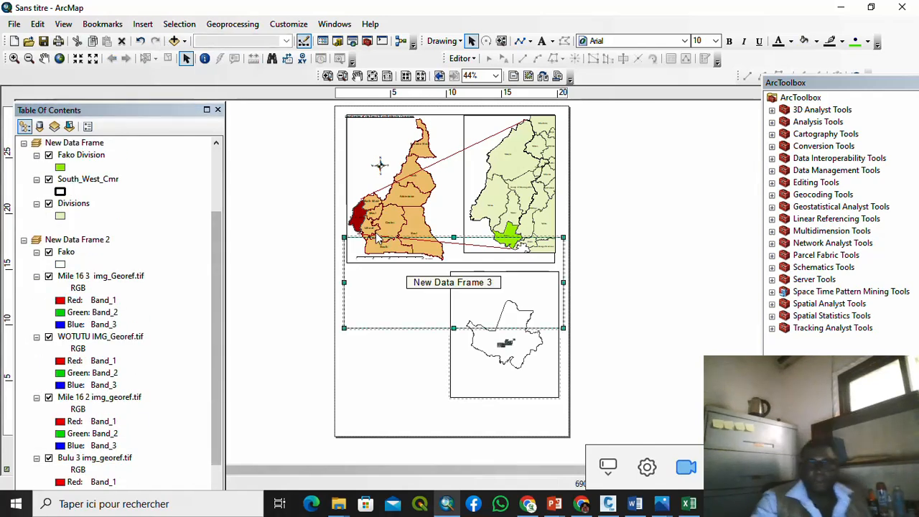
left_click_drag(407, 244, 388, 309)
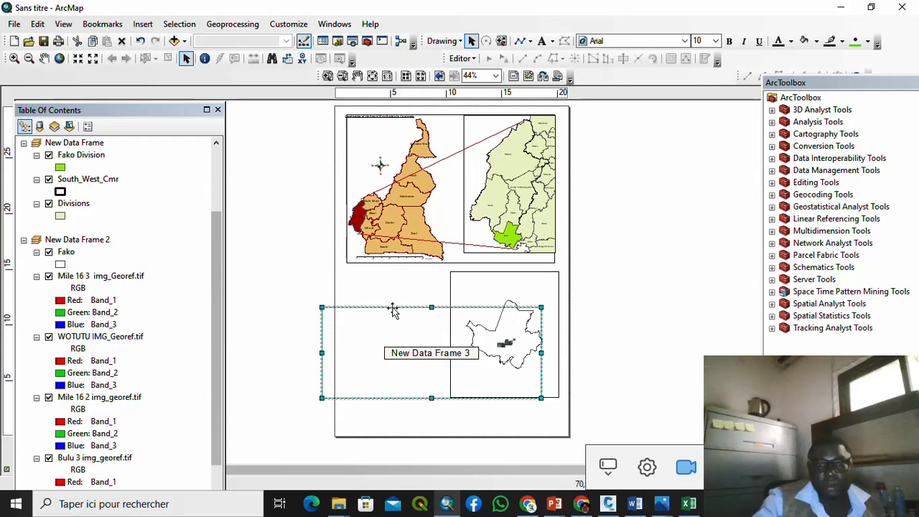
left_click_drag(542, 307, 439, 277)
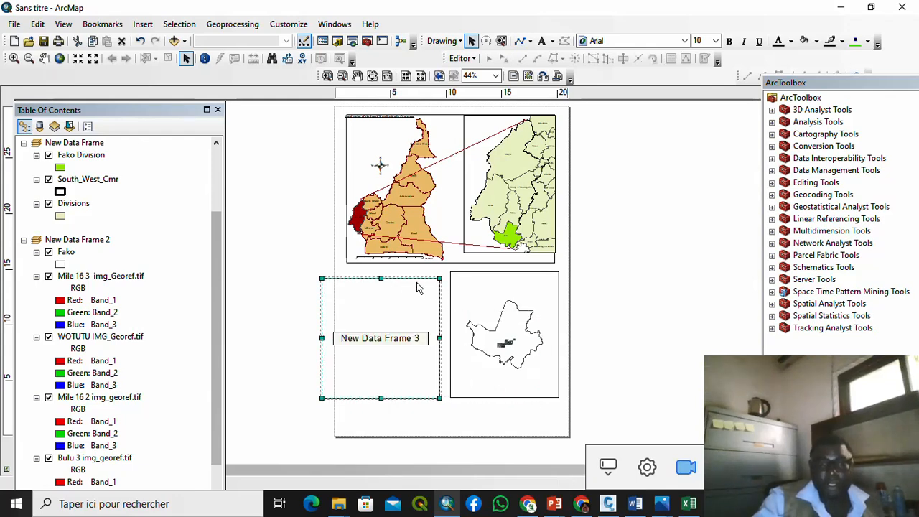
Step: Add all five georeferenced TIF images from SAT-GEOREF to New Data Frame 3
right_click(415, 296)
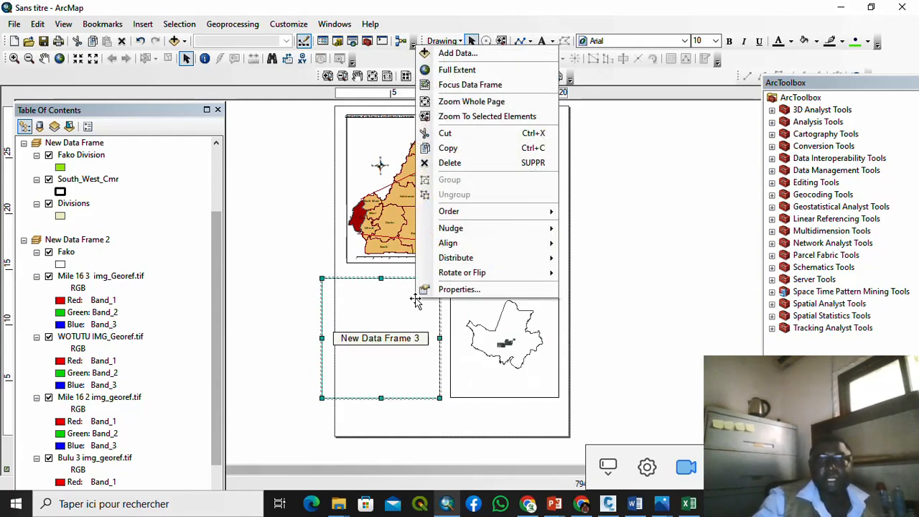
left_click(471, 52)
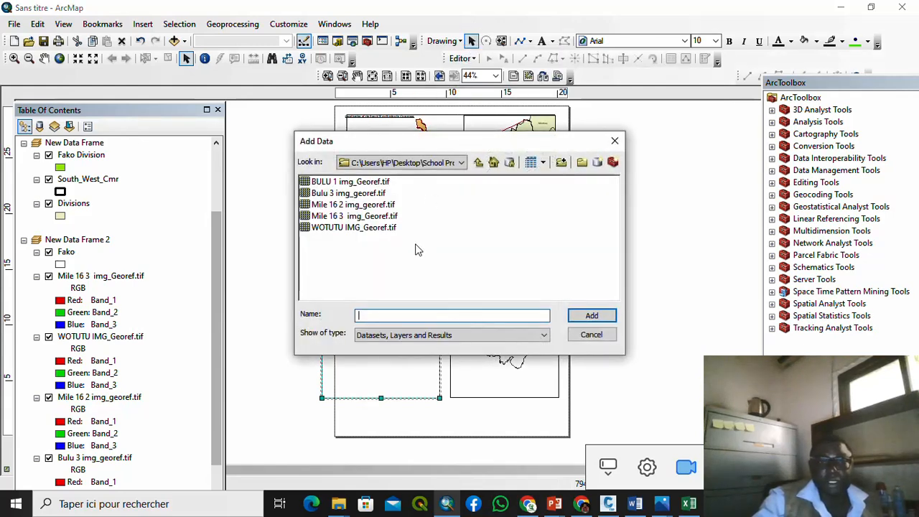
left_click_drag(415, 248, 357, 184)
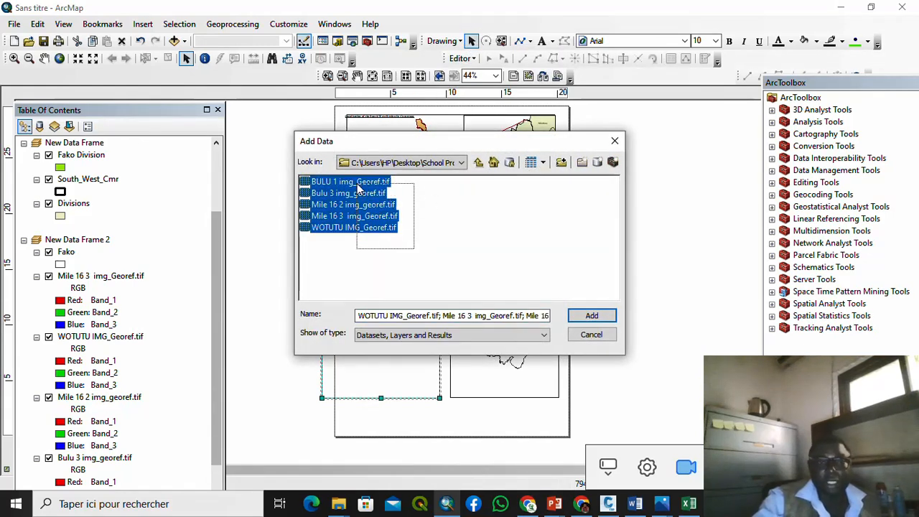
left_click(592, 315)
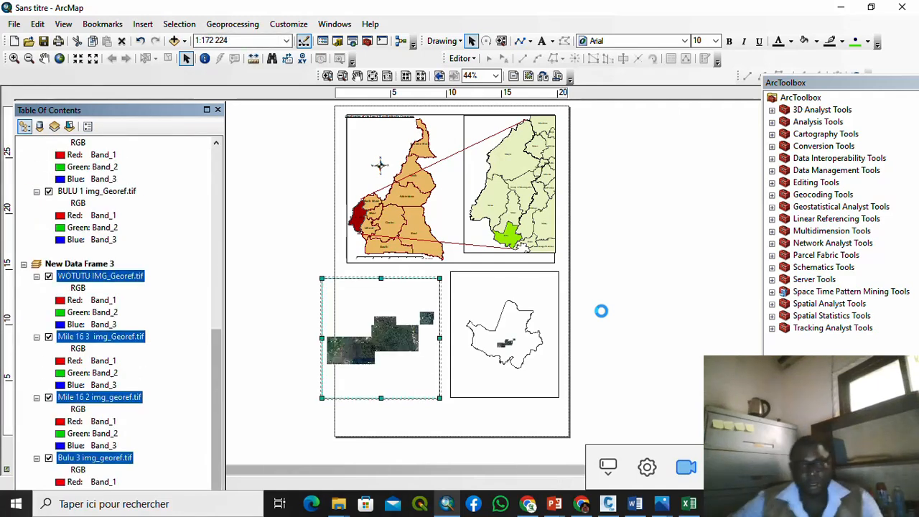
Step: Zoom the imagery in New Data Frame 3 in to 1:125 000
scroll(391, 332, "down", 3)
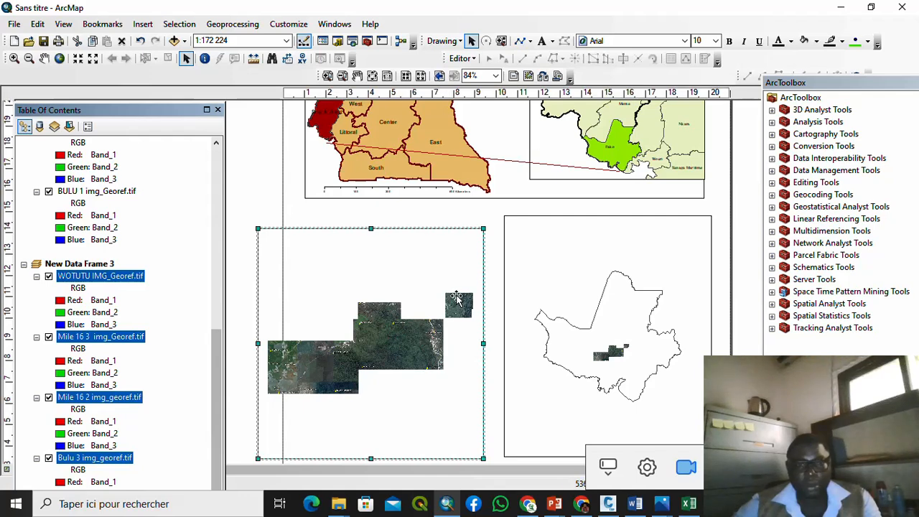
scroll(457, 298, "up", 2)
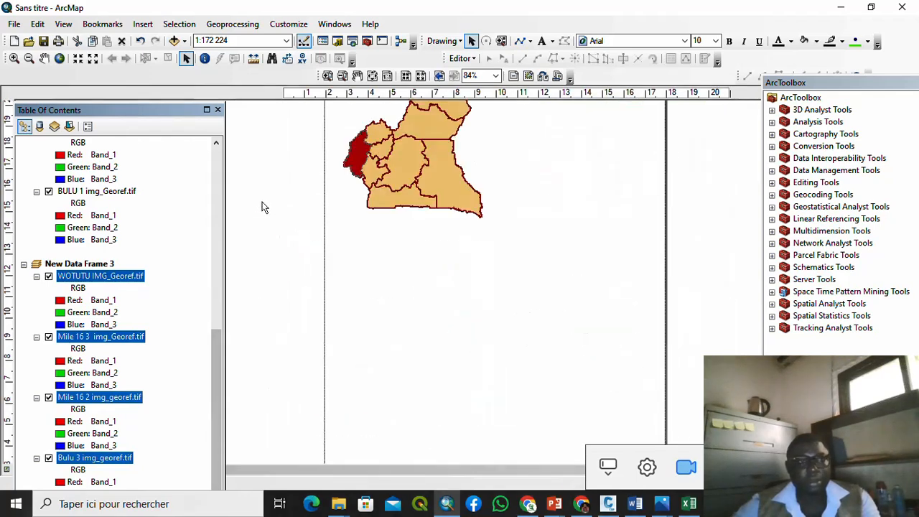
left_click(78, 59)
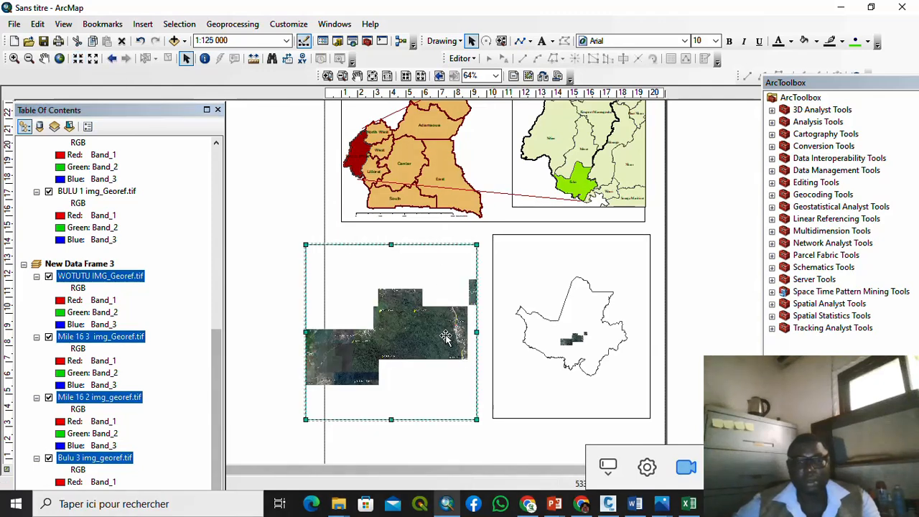
Step: Nudge and resize the imagery and Fako outline frames so they sit side by side
scroll(467, 381, "down", 3)
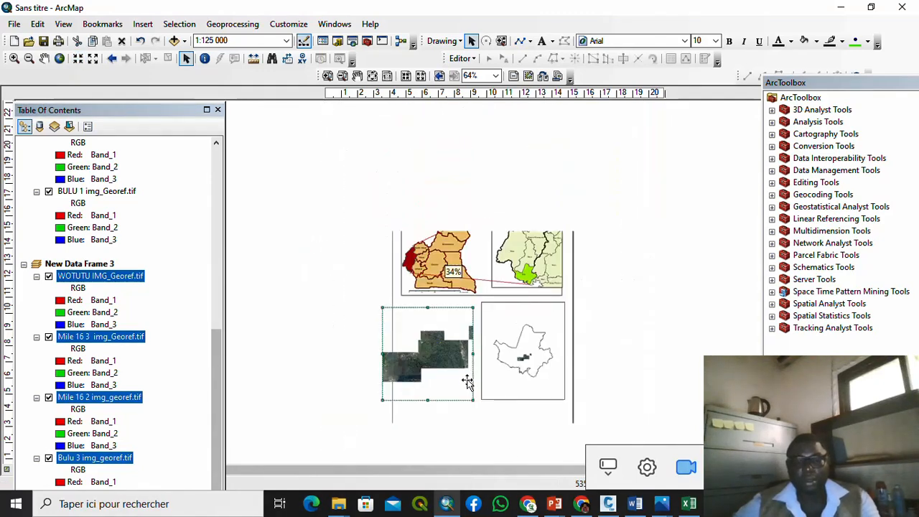
left_click_drag(468, 402, 474, 409)
left_click(492, 395)
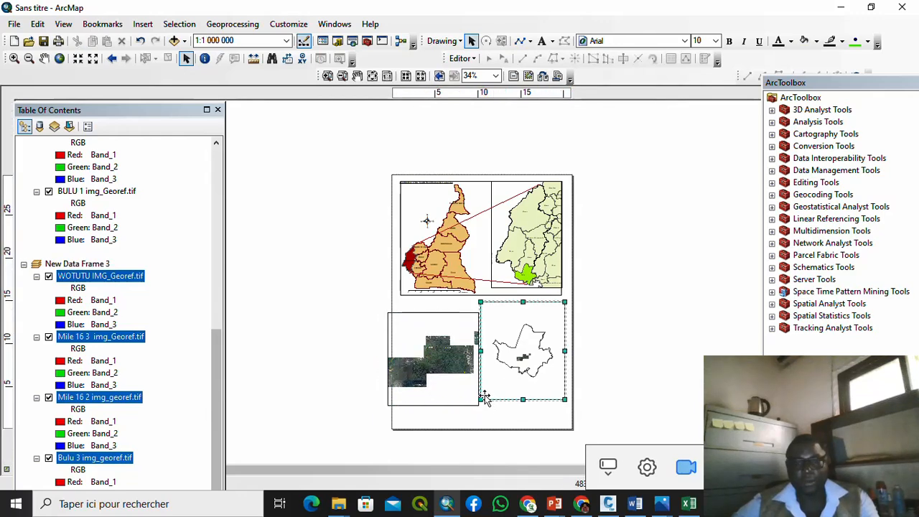
left_click_drag(480, 400, 484, 407)
left_click(467, 405)
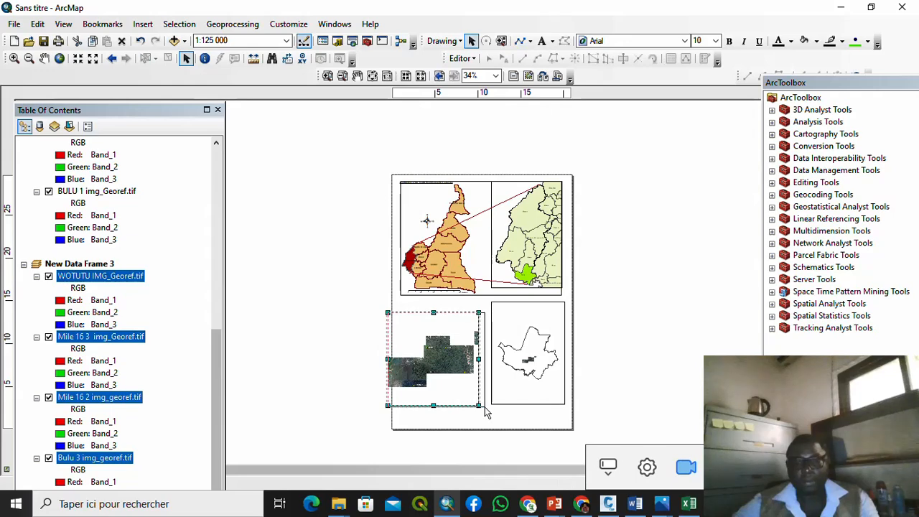
left_click_drag(387, 311, 396, 312)
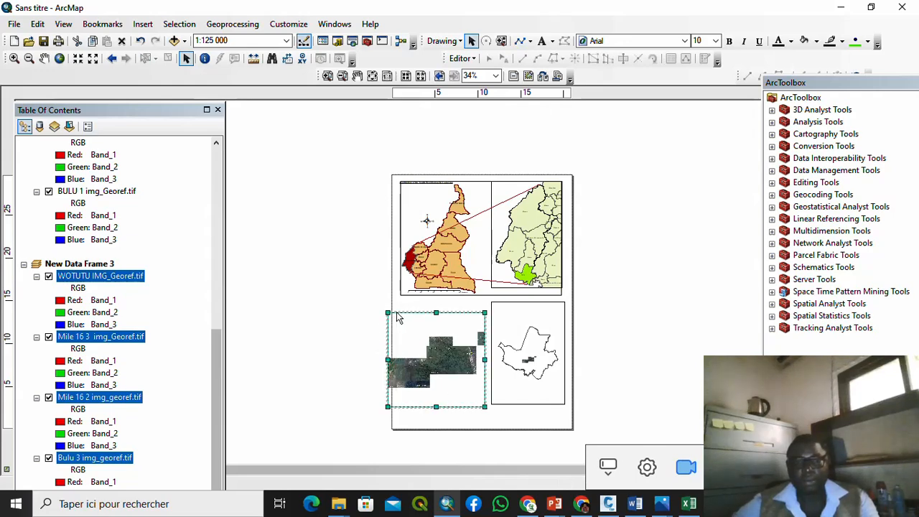
left_click(363, 378)
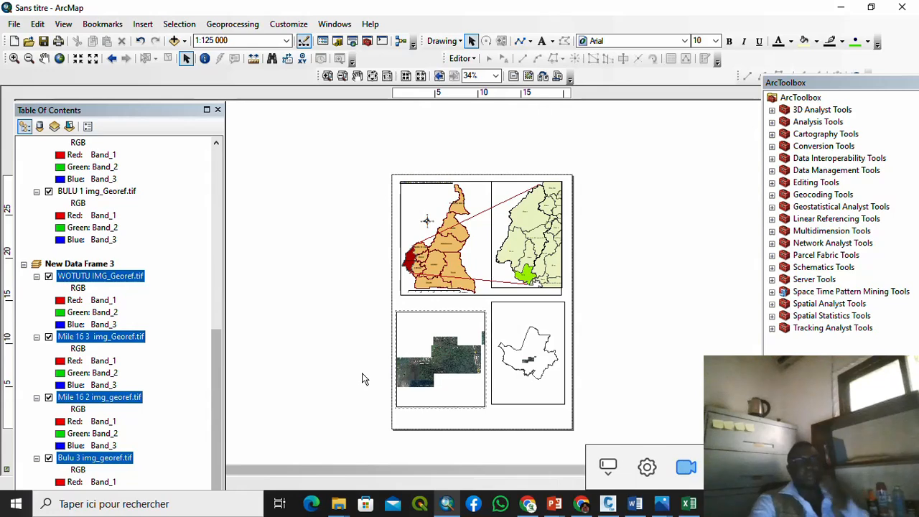
Step: Zoom the imagery in to 1:80 000 and then 1:62 500, extending its frame's bottom edge slightly
left_click(471, 402)
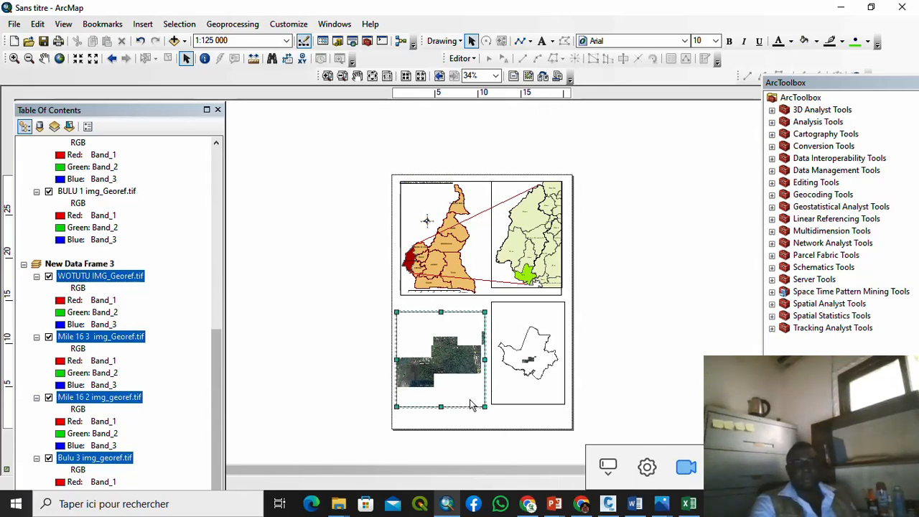
left_click(76, 60)
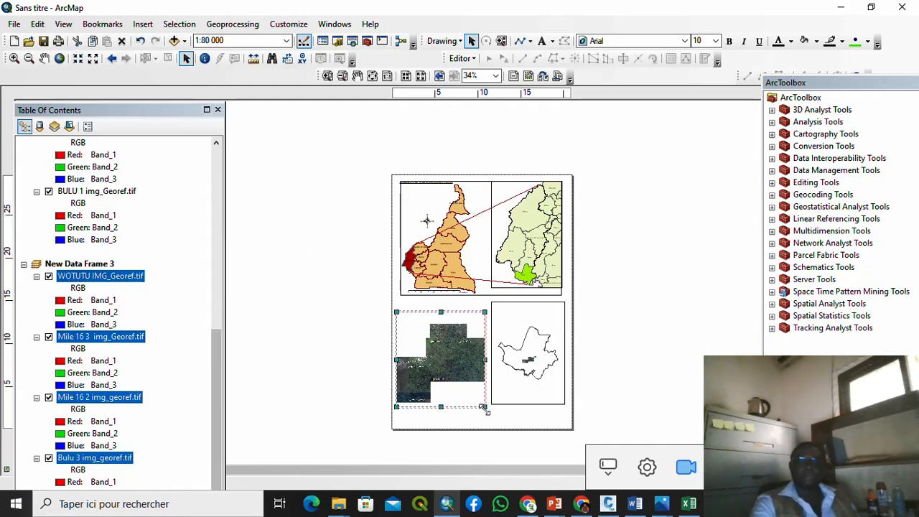
left_click_drag(485, 408, 485, 412)
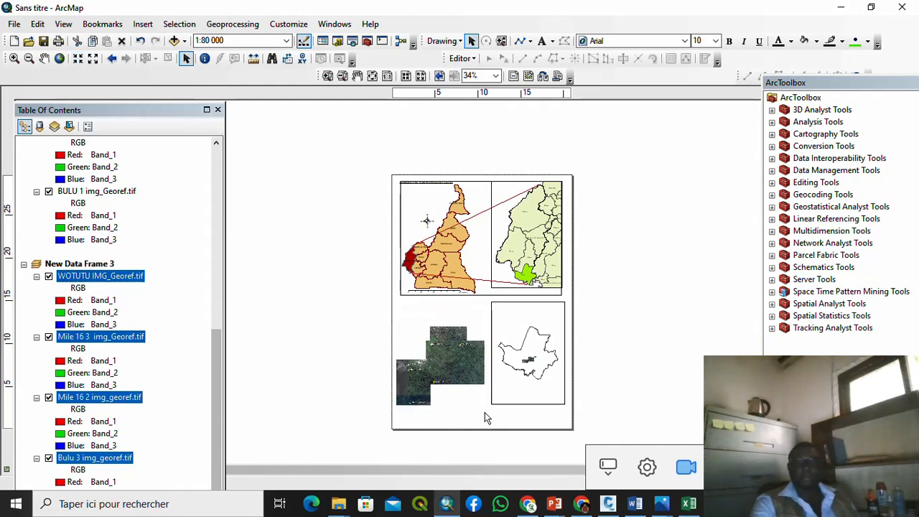
left_click(614, 381)
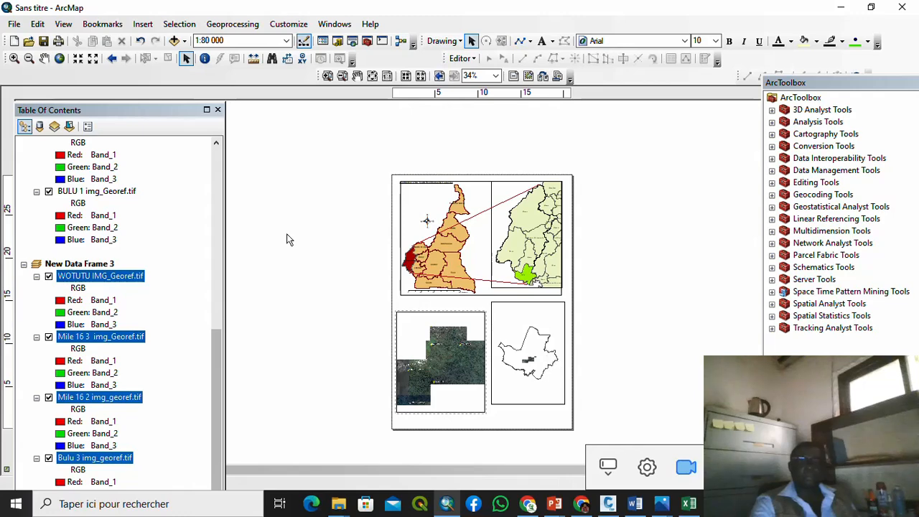
left_click(79, 59)
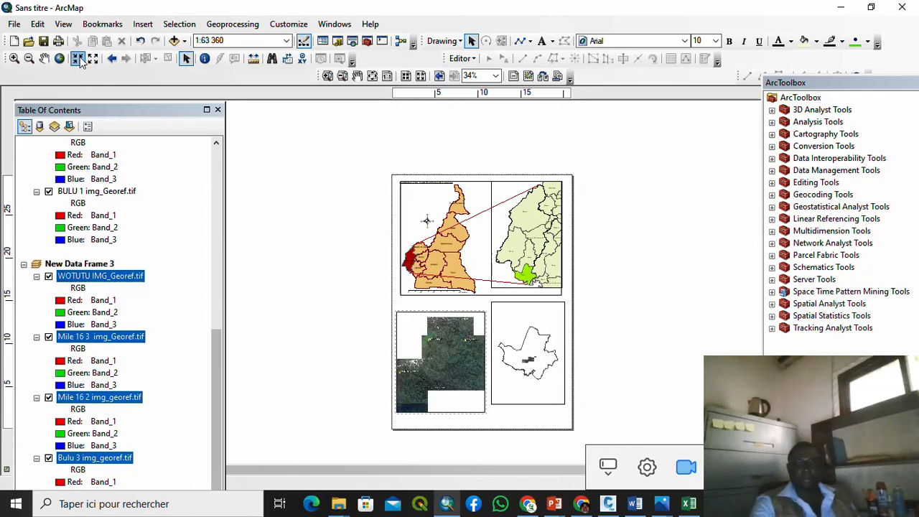
Step: Shorten and trim the Fako outline frame while widening the imagery frame to the right
left_click(535, 388)
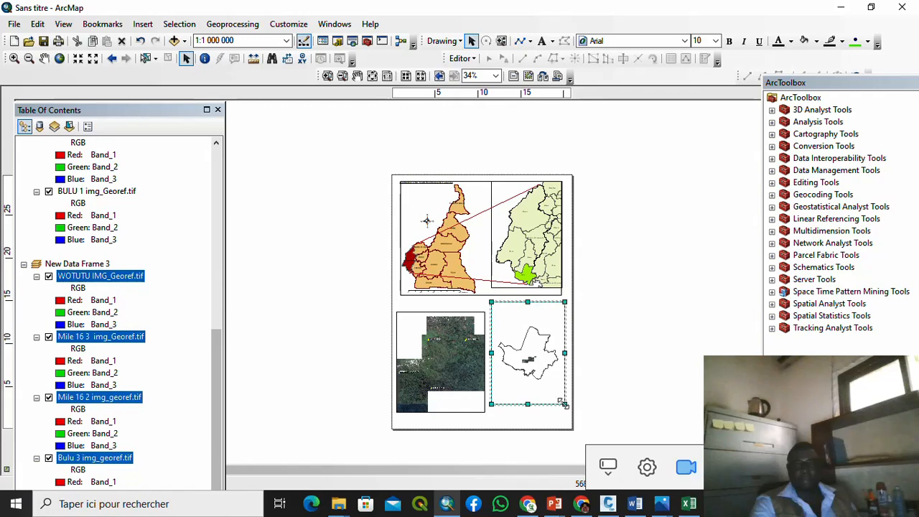
left_click_drag(565, 404, 571, 377)
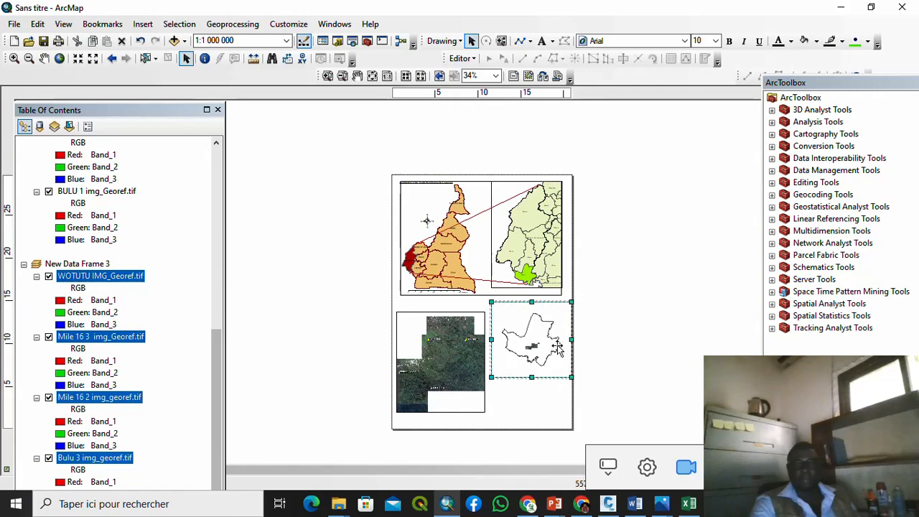
left_click_drag(558, 342, 558, 337)
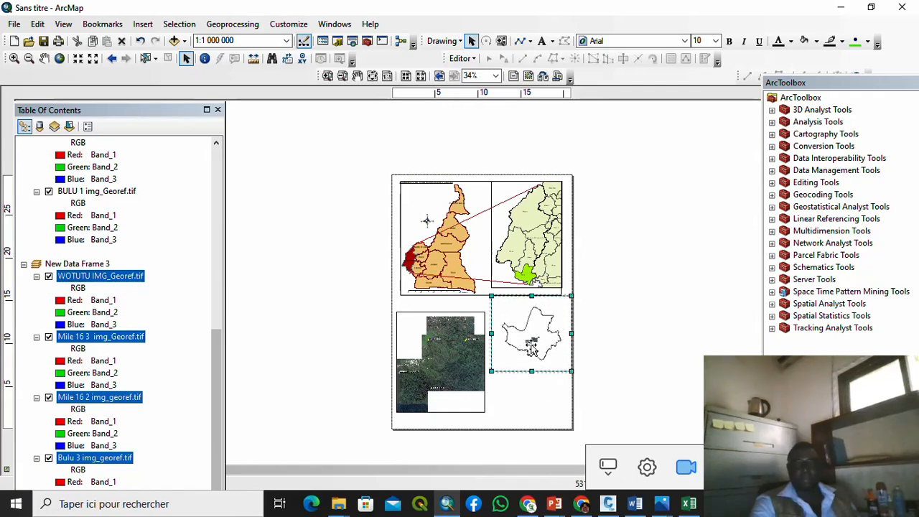
left_click(484, 400)
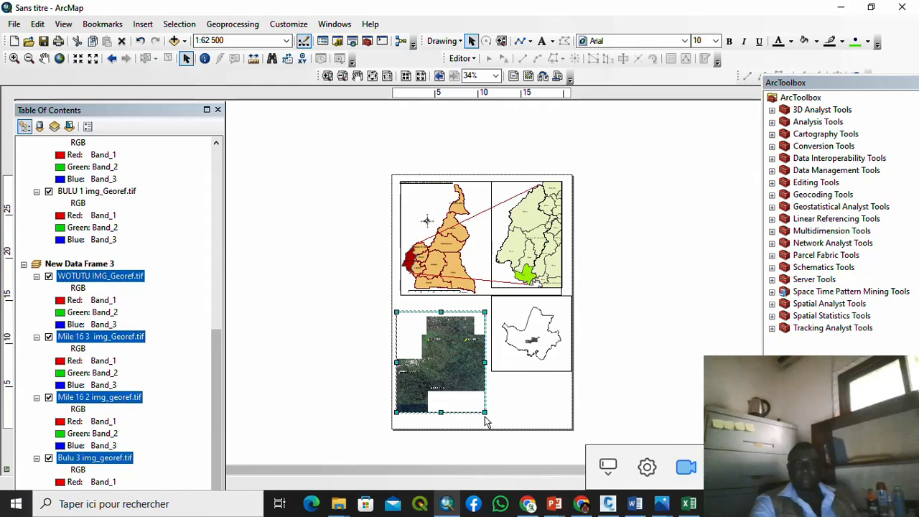
left_click_drag(484, 413, 505, 419)
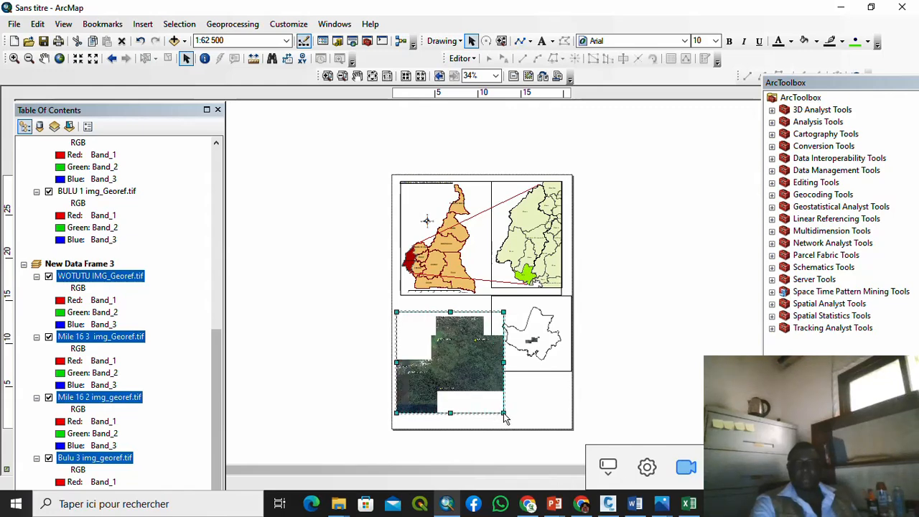
left_click(638, 325)
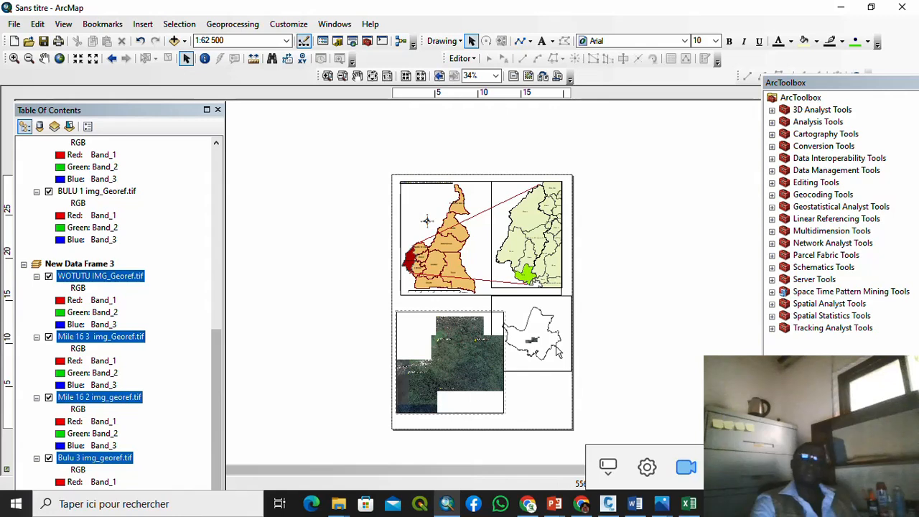
left_click(533, 351)
left_click_drag(491, 372, 509, 362)
left_click(492, 388)
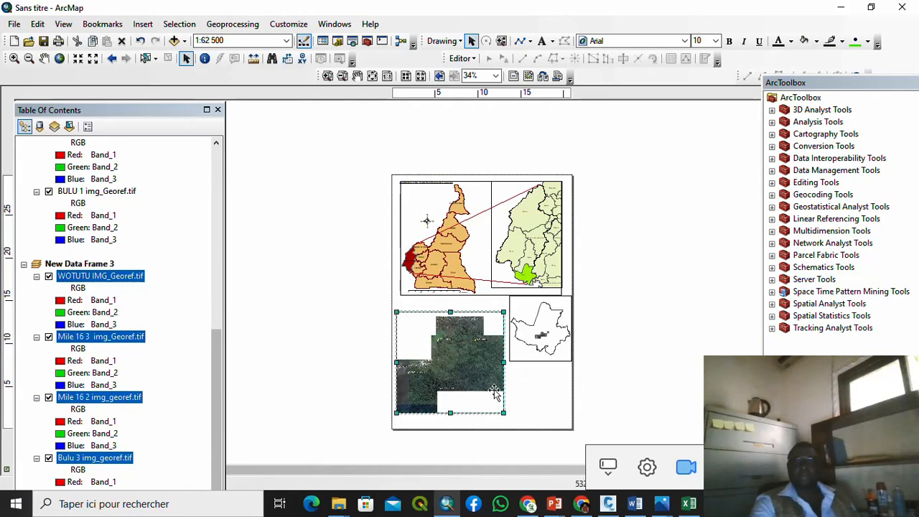
left_click_drag(502, 413, 522, 414)
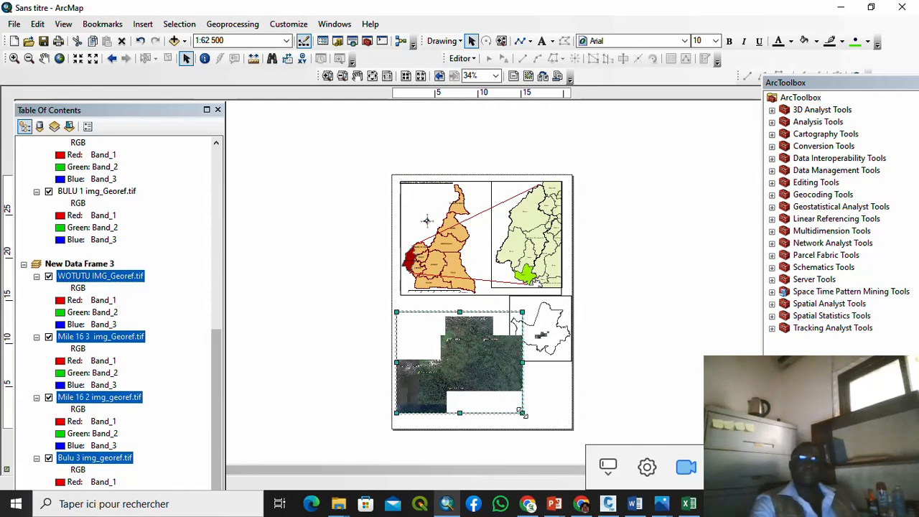
right_click(440, 357)
Step: Add Localités_point.shp from the Couches Vector Mapinfo folder, accepting its WGS_1984 coordinate system
left_click(475, 114)
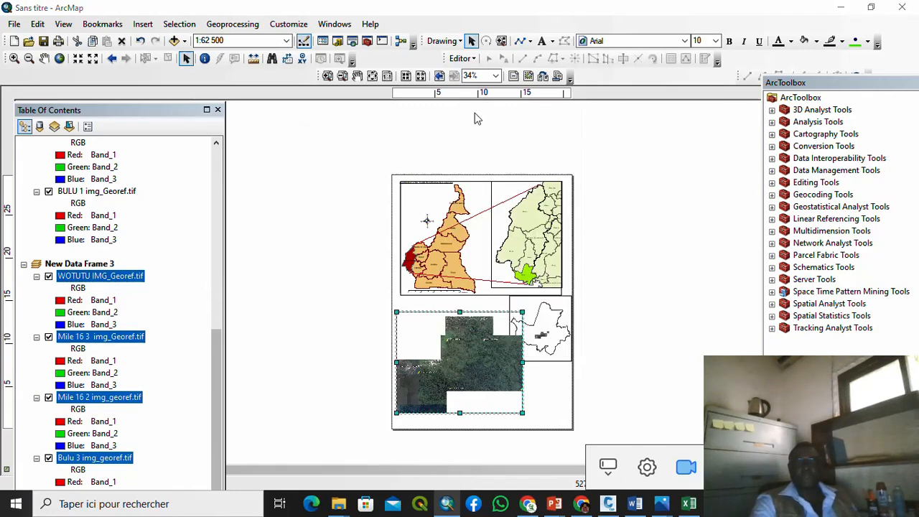
left_click(461, 163)
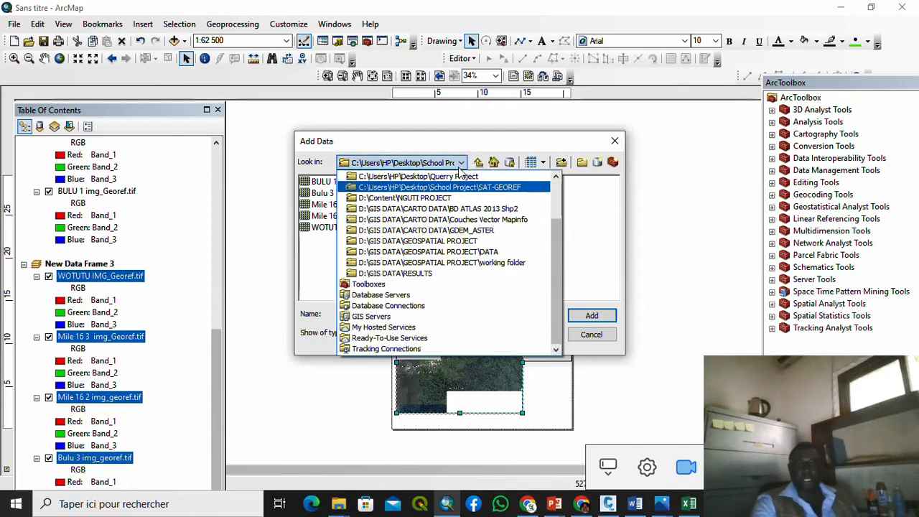
left_click(493, 220)
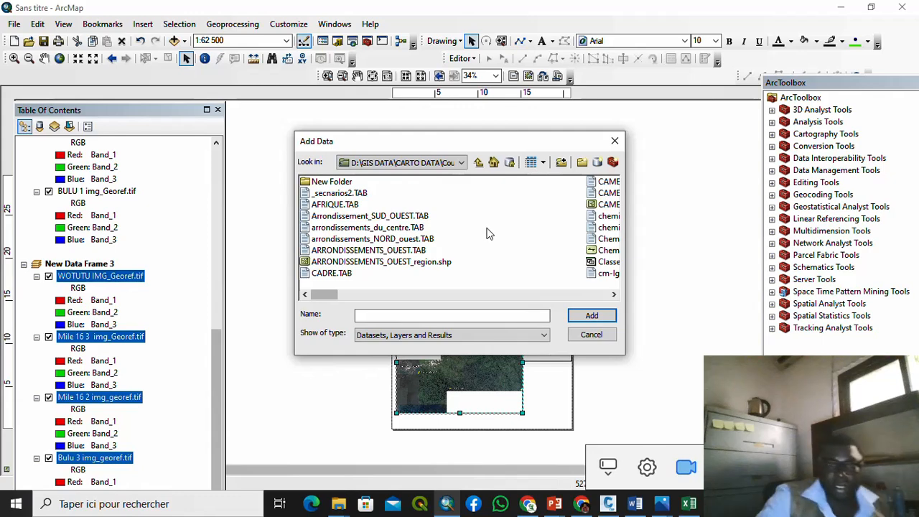
left_click(614, 295)
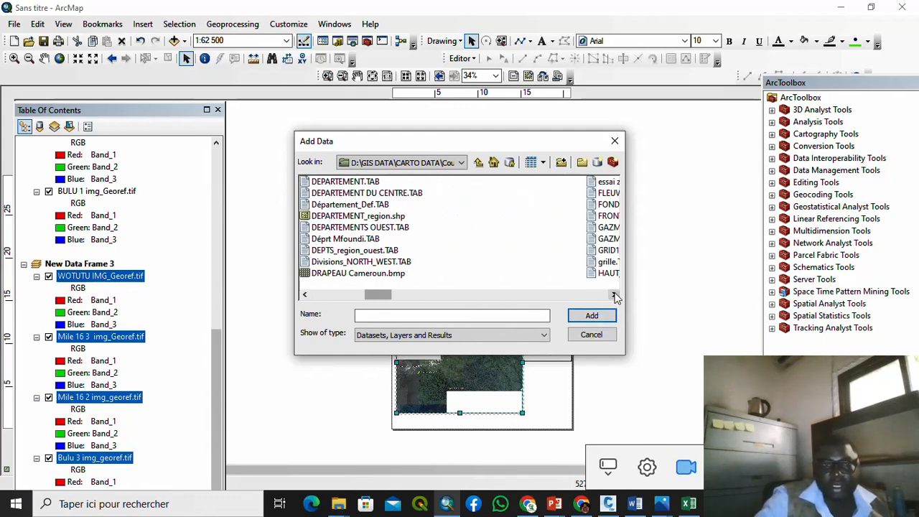
left_click(614, 295)
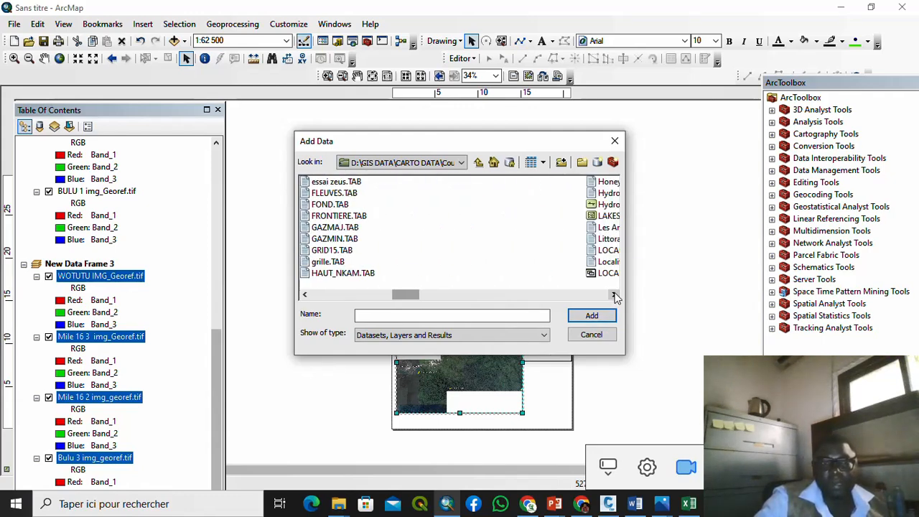
left_click(614, 295)
left_click(614, 295)
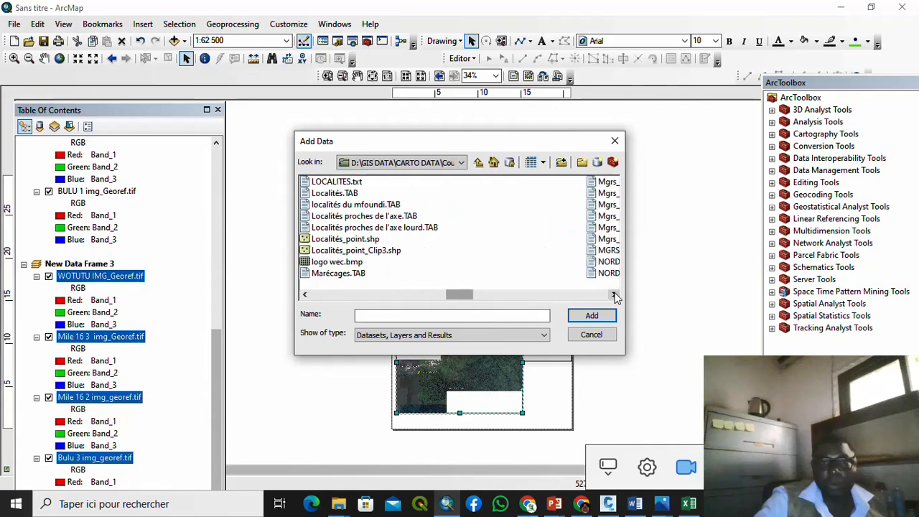
left_click(377, 240)
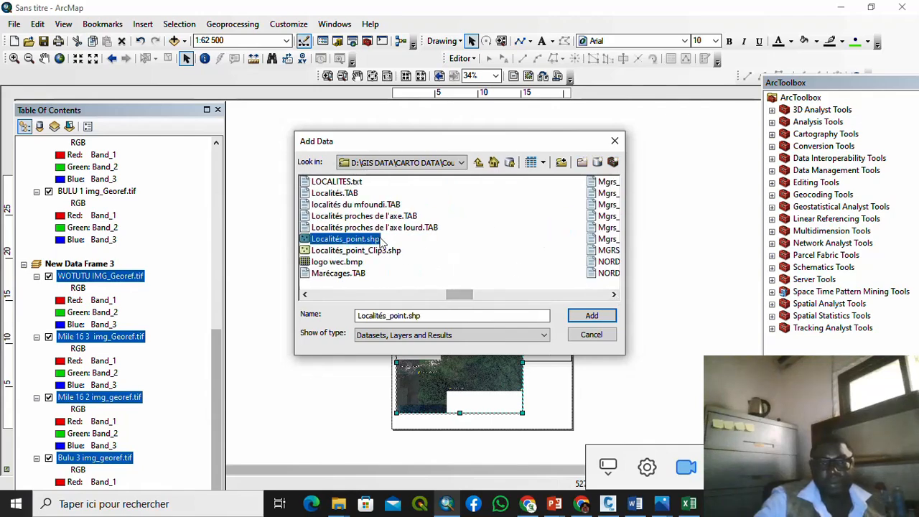
left_click(591, 316)
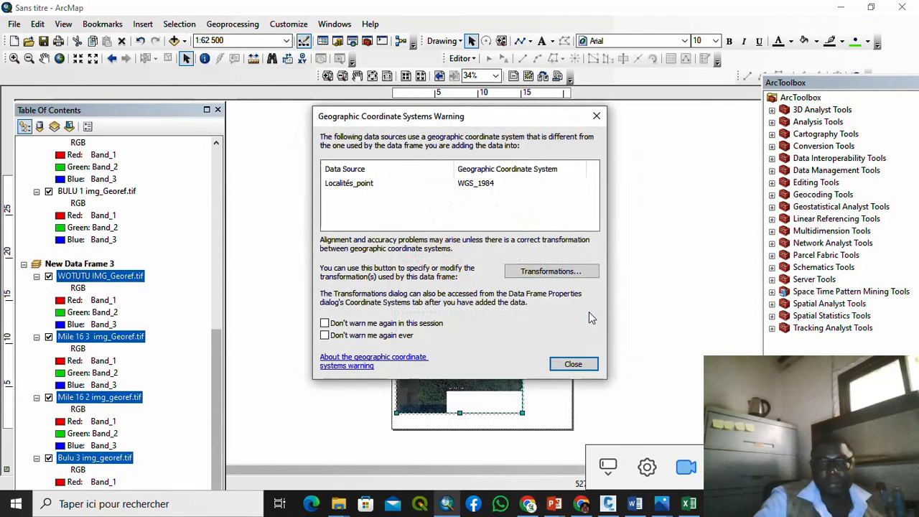
left_click(574, 365)
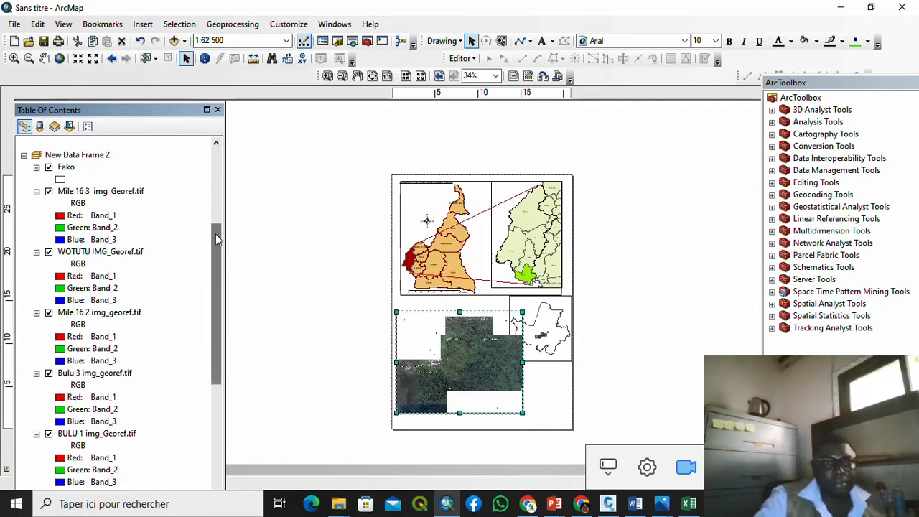
Step: Turn on Localités_point labels using NOM_VILLAG as the label field
left_click_drag(217, 239, 219, 368)
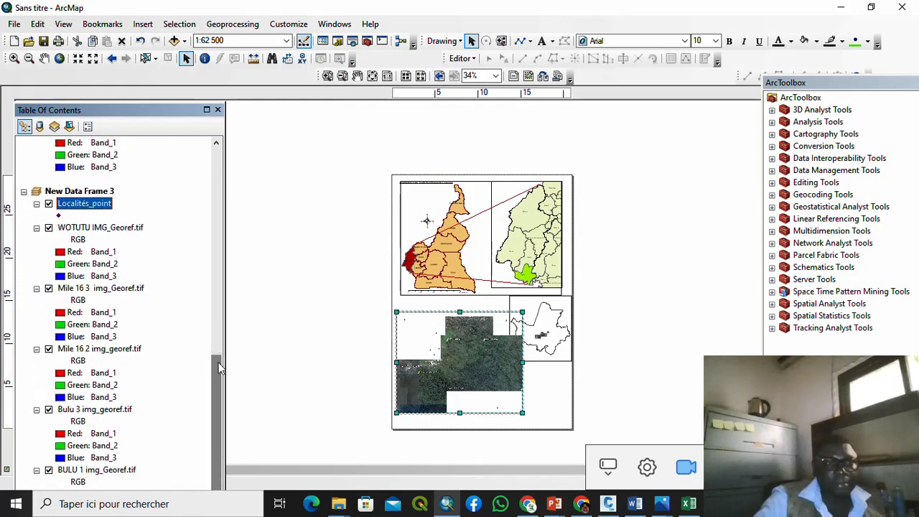
right_click(81, 204)
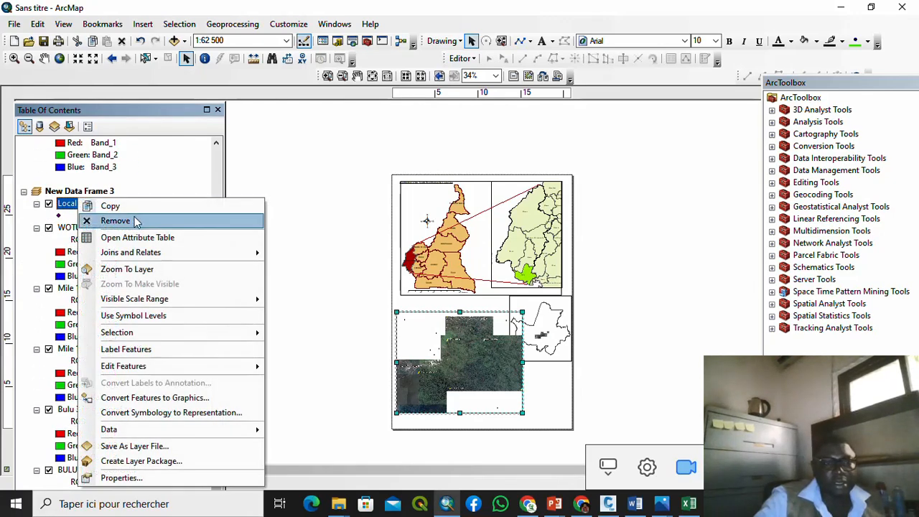
left_click(166, 480)
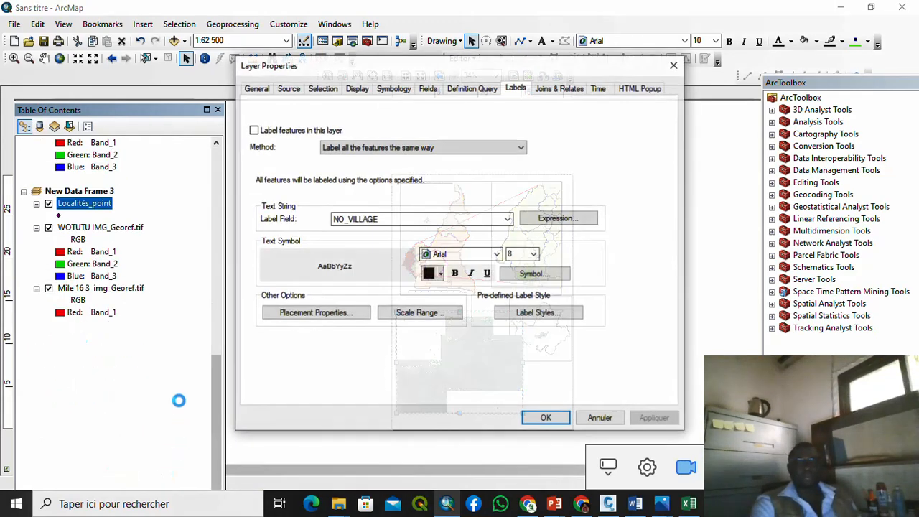
left_click(260, 131)
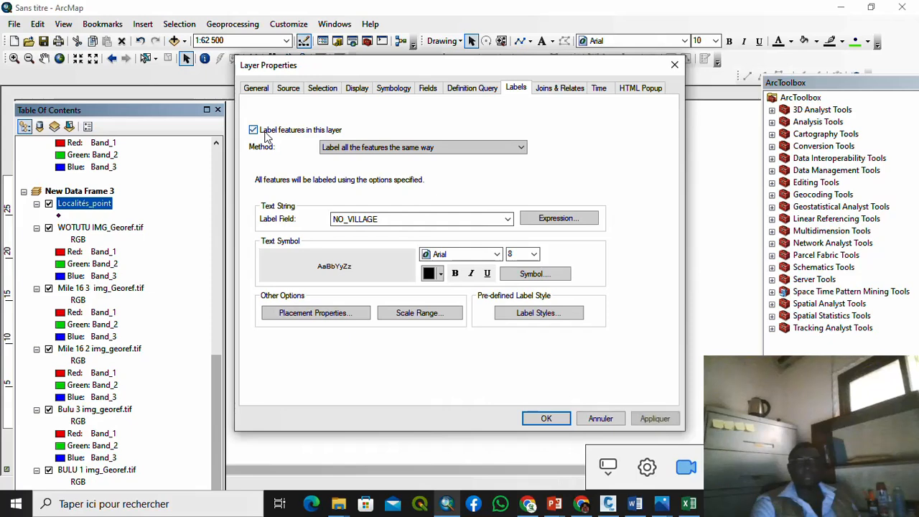
left_click(507, 219)
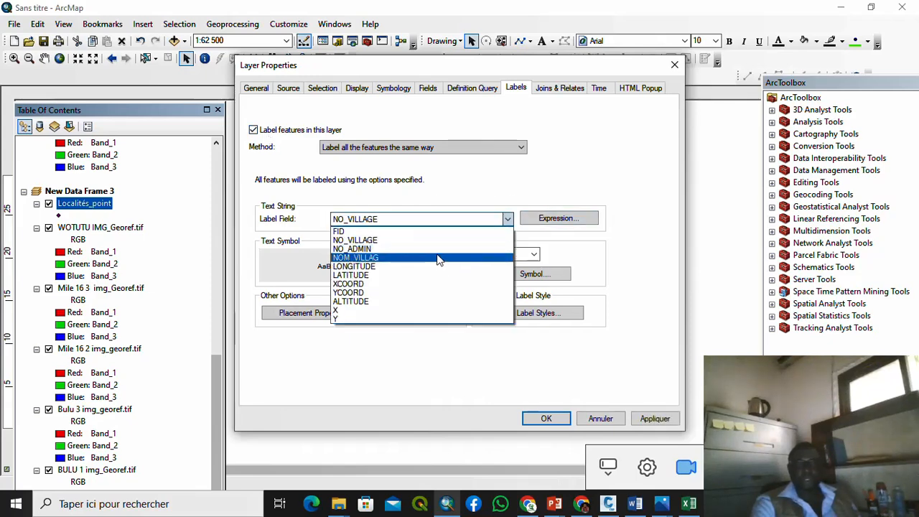
left_click(439, 259)
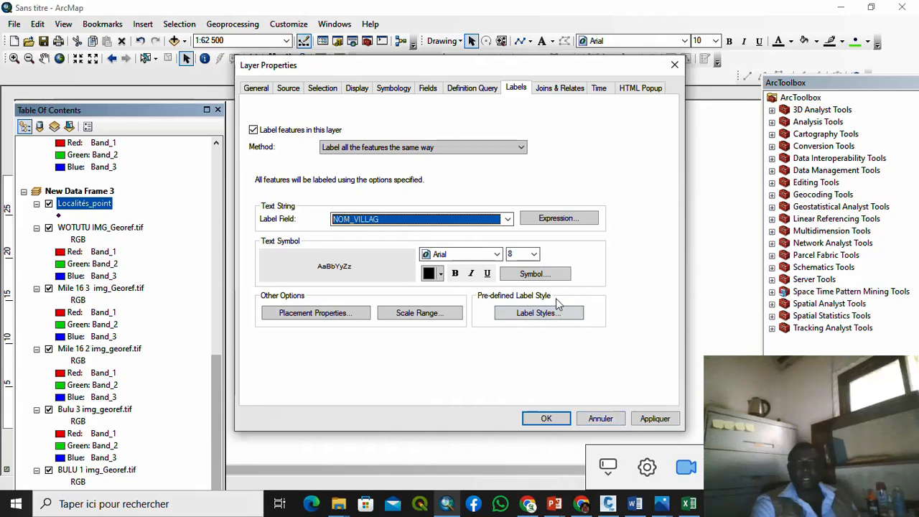
left_click(544, 418)
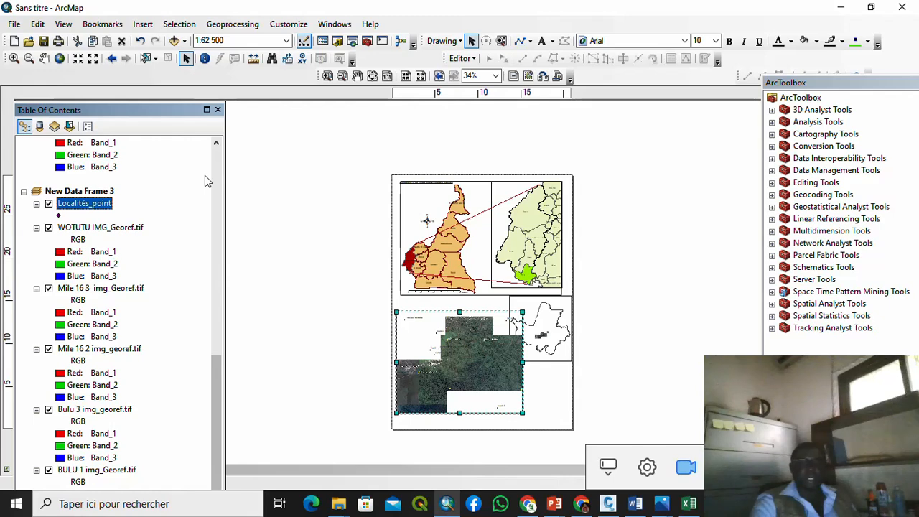
Step: Zoom into the Fako research-area frame to read village labels like TOLE, and reopen Localités_point properties
scroll(423, 336, "down", 3)
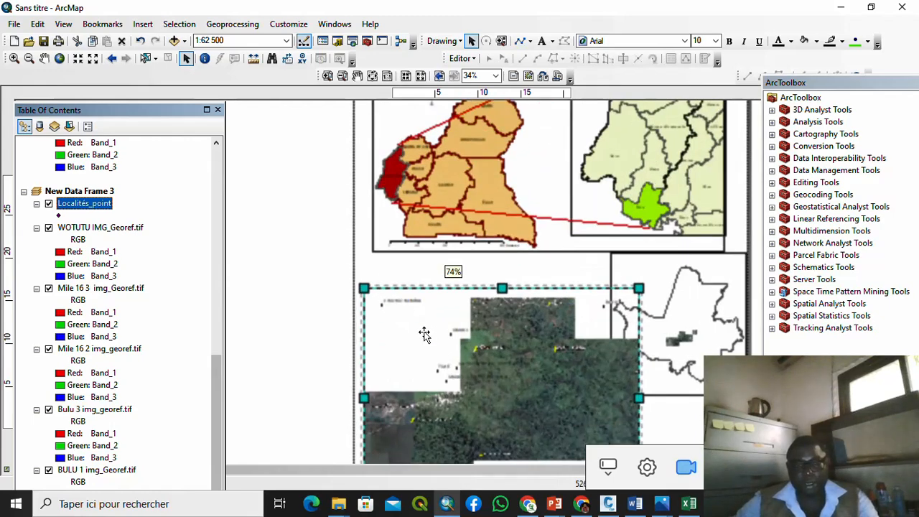
scroll(391, 344, "down", 4)
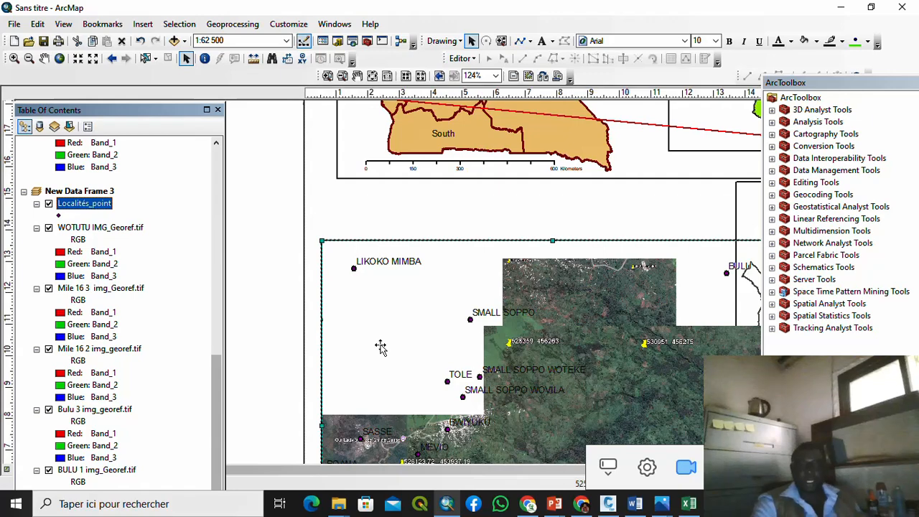
right_click(94, 206)
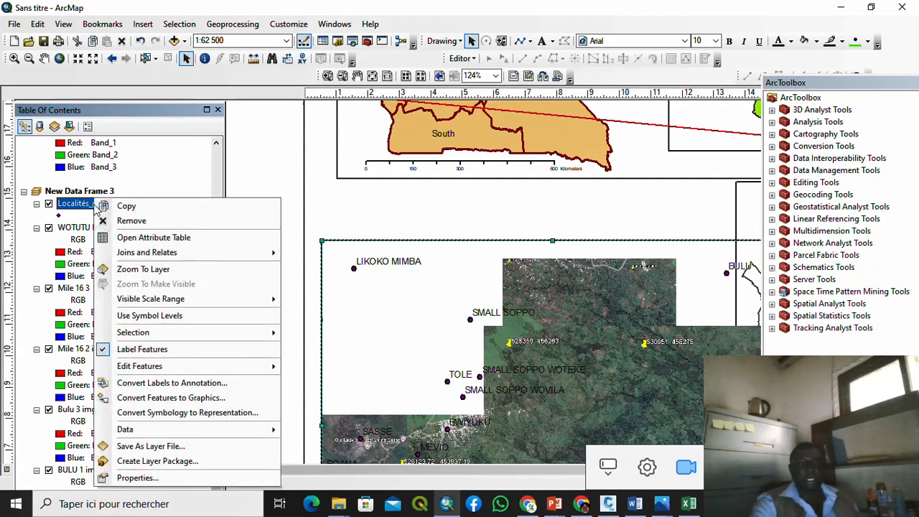
left_click(167, 483)
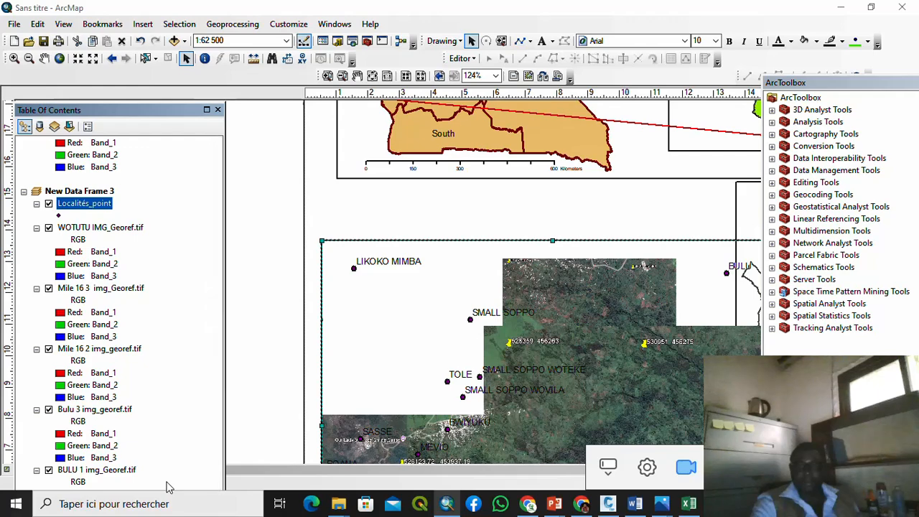
scroll(166, 486, "up", 9)
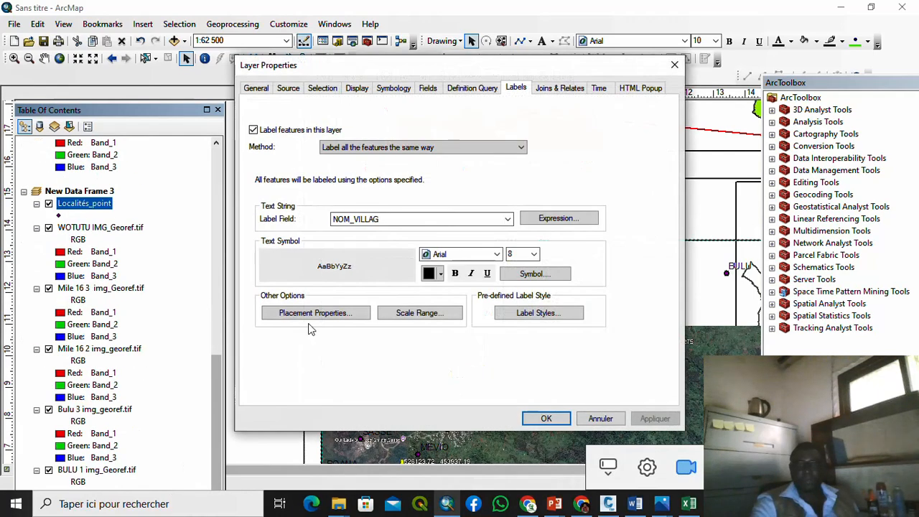
Step: Style the village labels as Times New Roman, size 10, bold, and apply
left_click(454, 253)
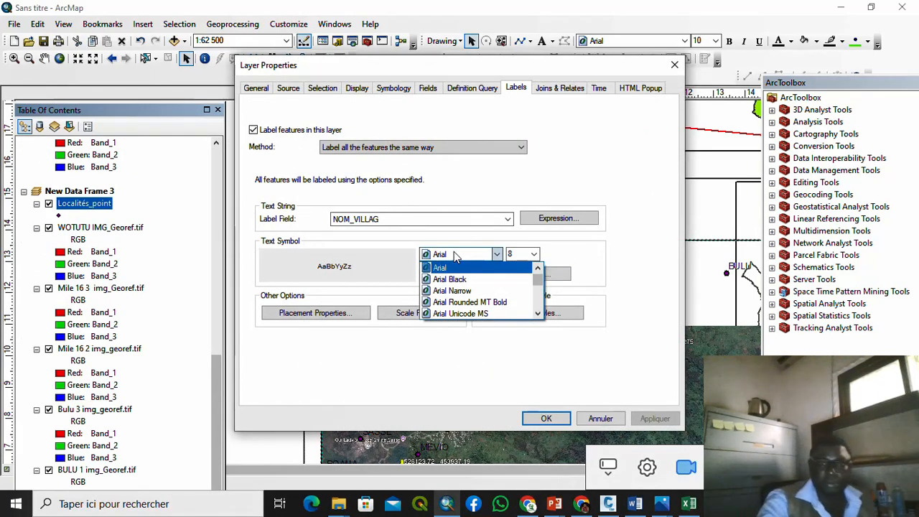
left_click(453, 254)
key("t")
key("t")
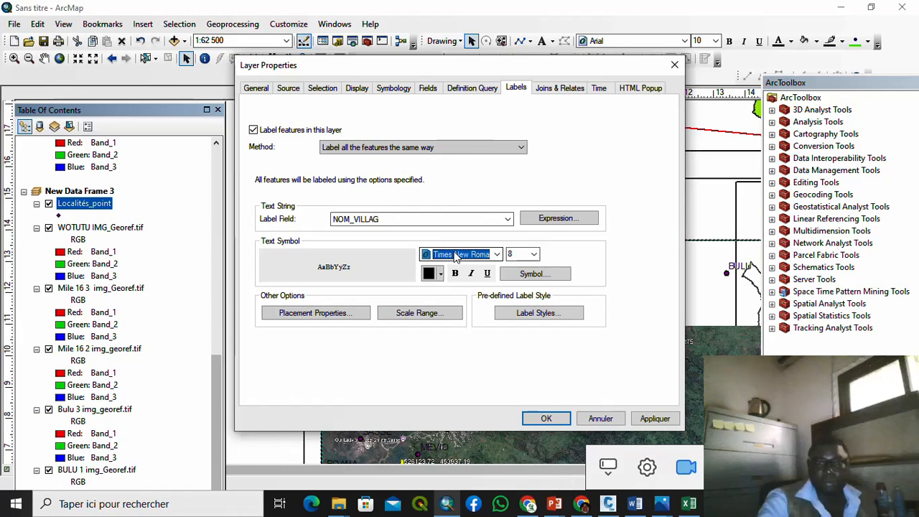
left_click(534, 254)
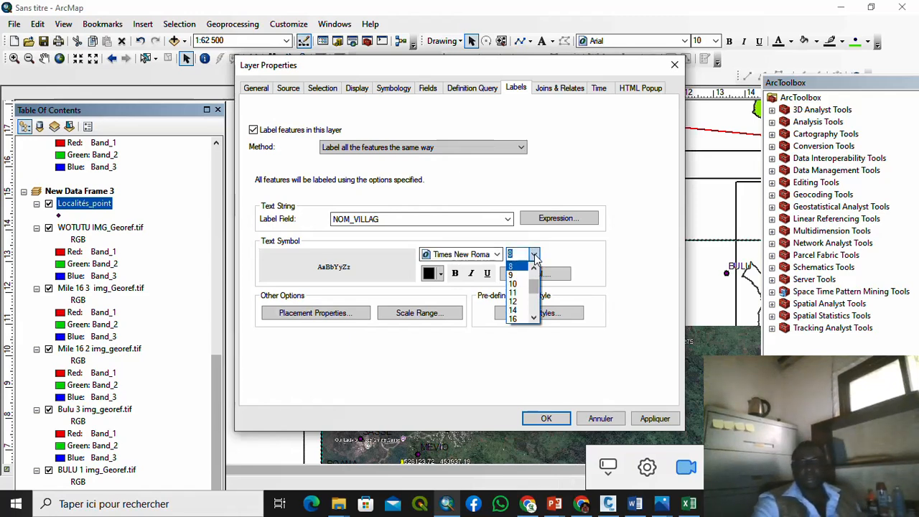
left_click(524, 287)
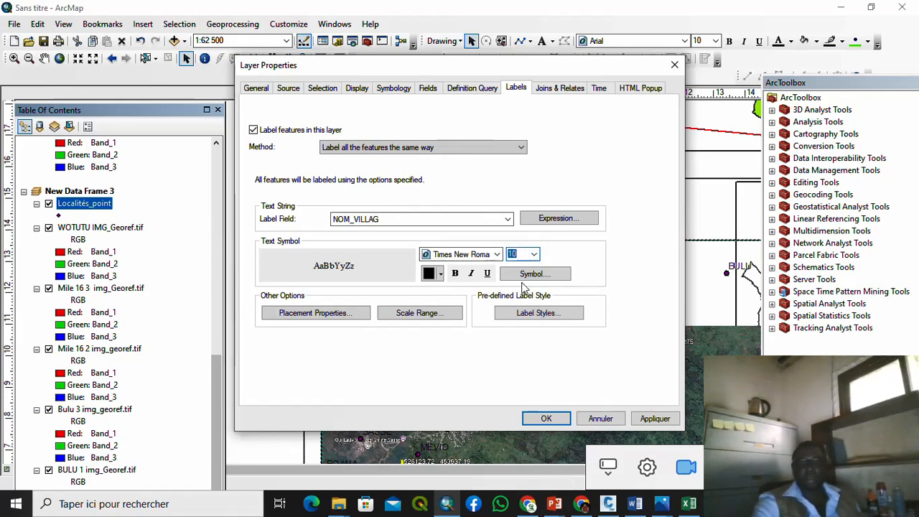
left_click(454, 274)
left_click(652, 418)
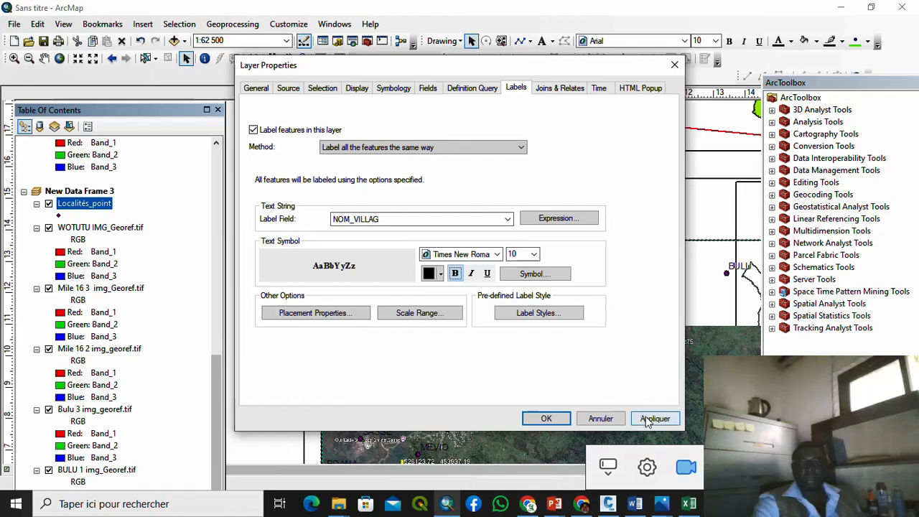
left_click(550, 416)
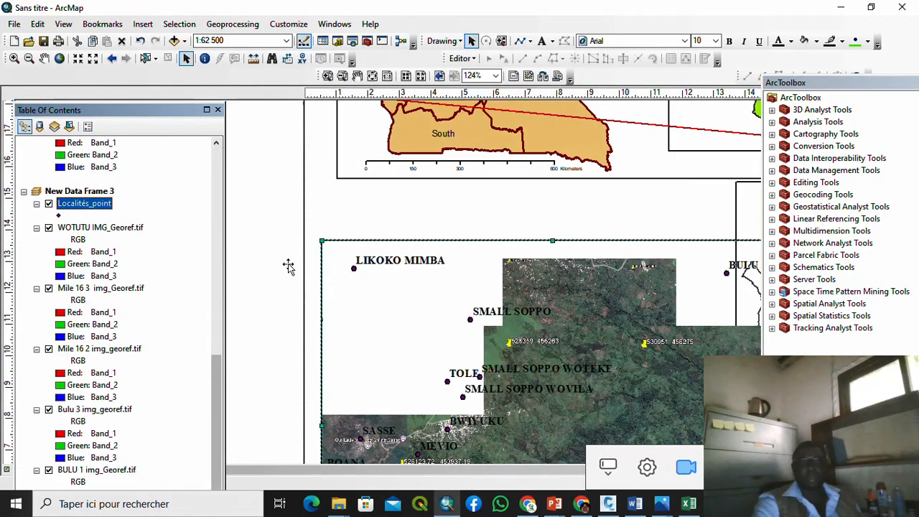
Step: Change the Localités_point marker colour to red
left_click(58, 217)
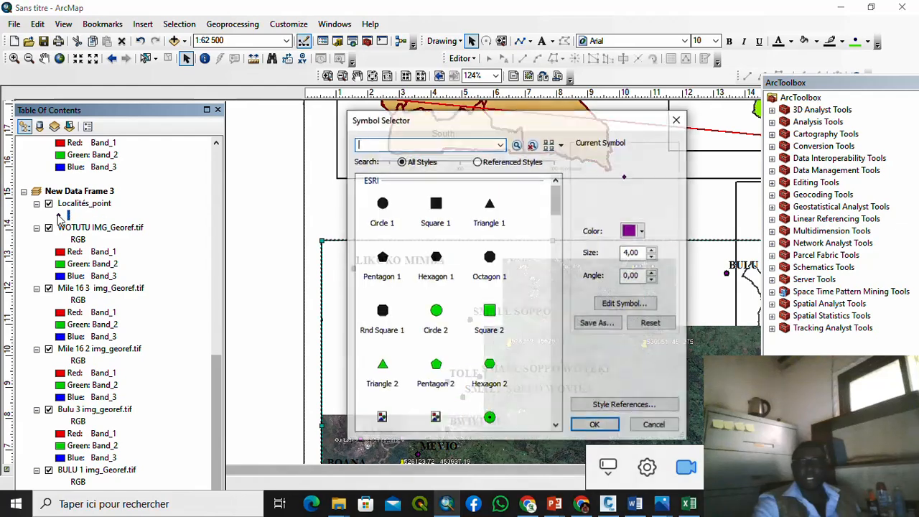
left_click(643, 231)
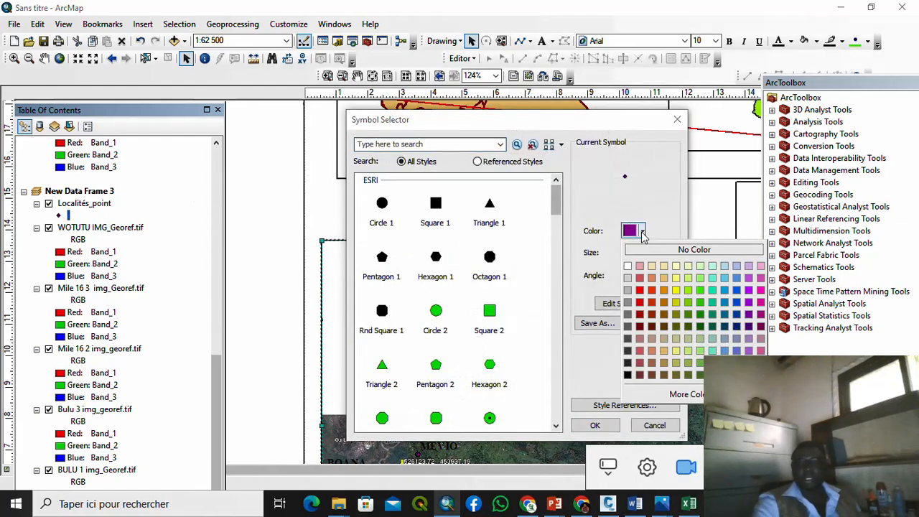
left_click(640, 290)
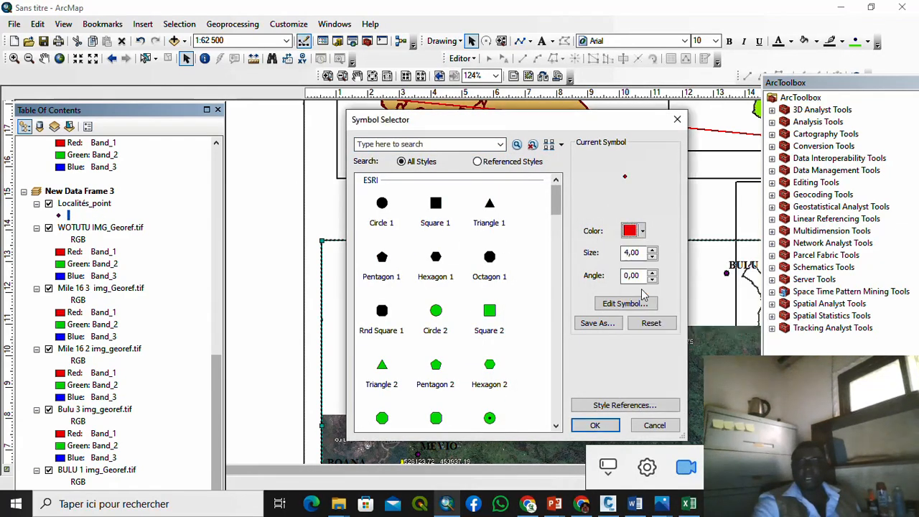
left_click(598, 426)
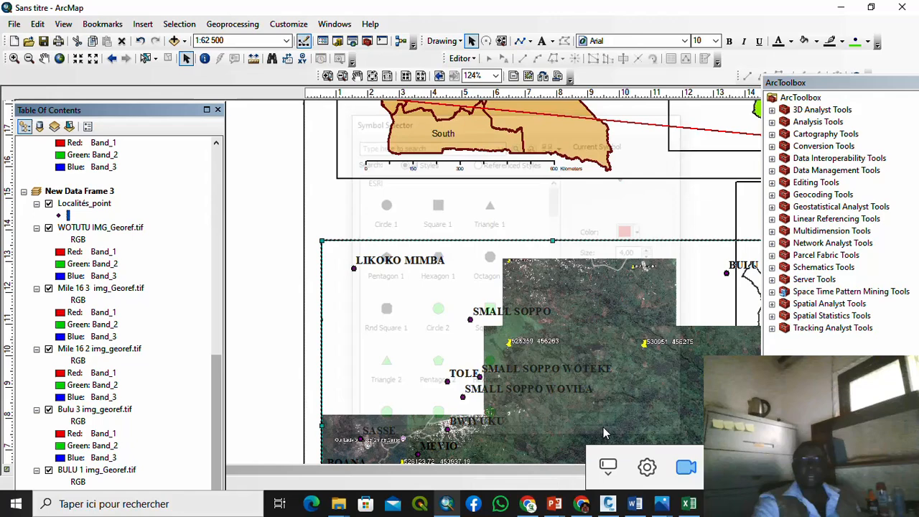
Step: Give the locality point marker a red outline as well
left_click(60, 216)
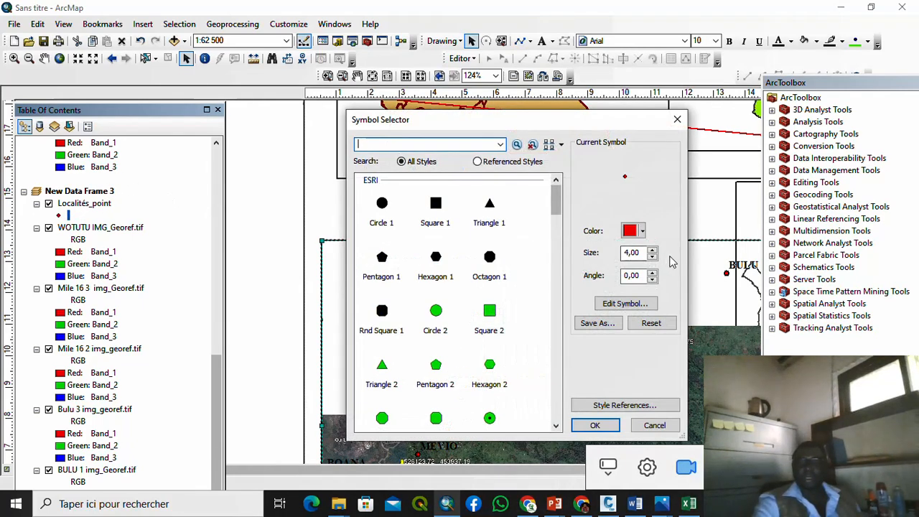
left_click(619, 303)
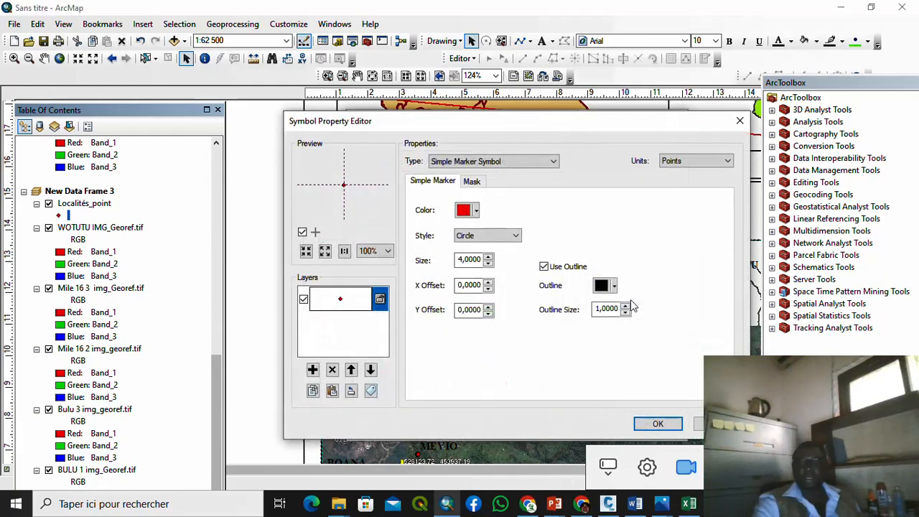
left_click(614, 285)
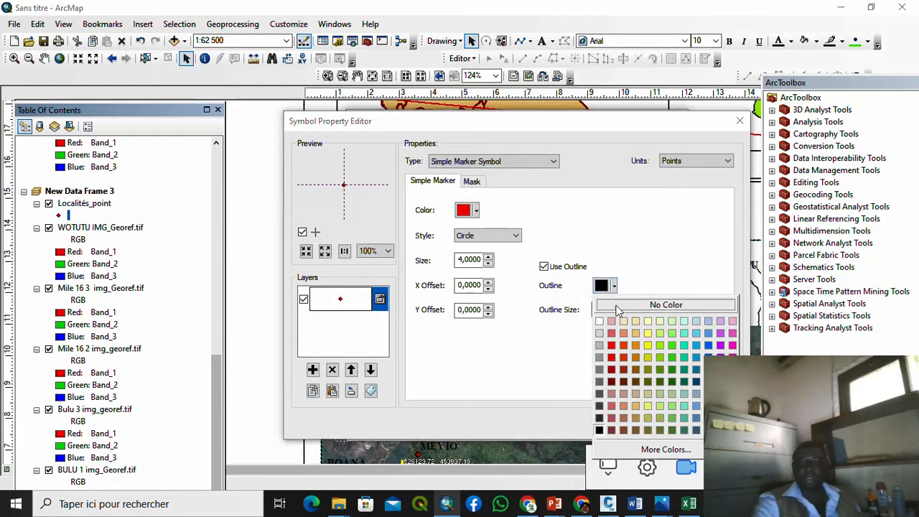
left_click(611, 347)
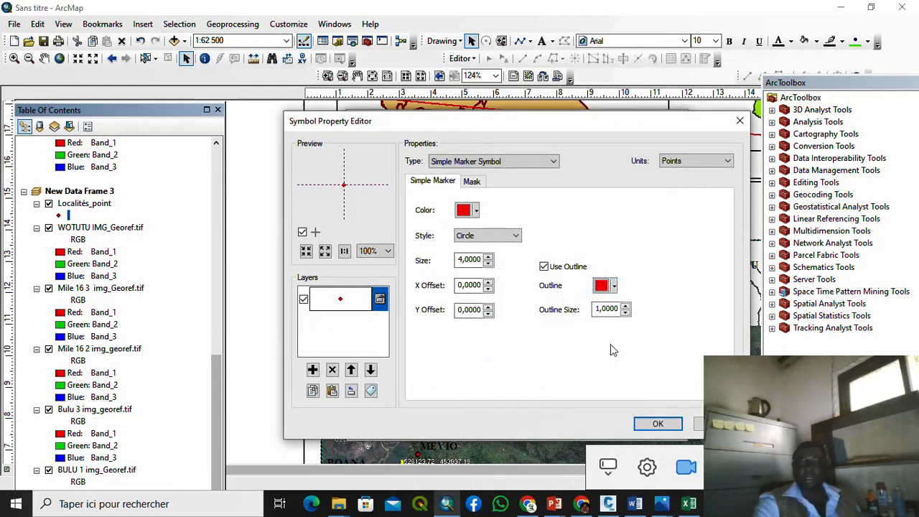
left_click(650, 423)
left_click(595, 425)
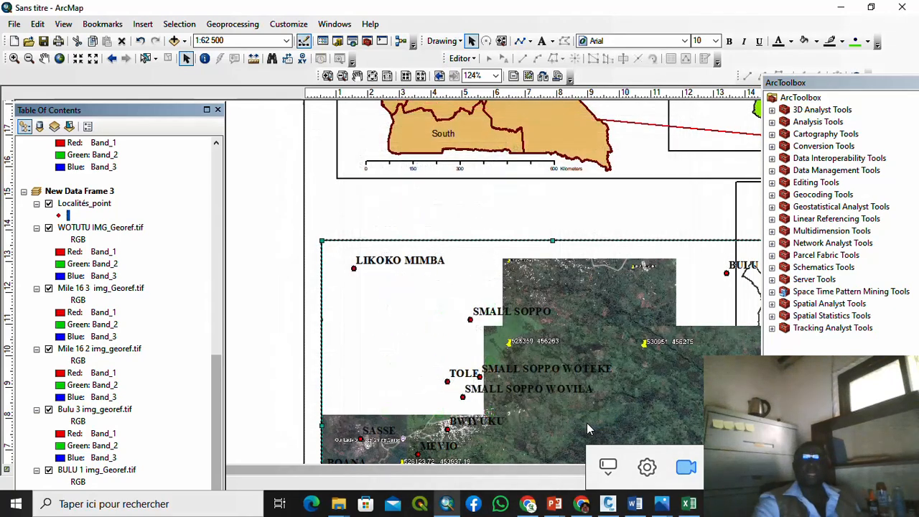
Step: Zoom the layout out to 44% so the full page with all frames shows
left_click(252, 209)
middle_click(252, 209)
scroll(254, 209, "up", 3)
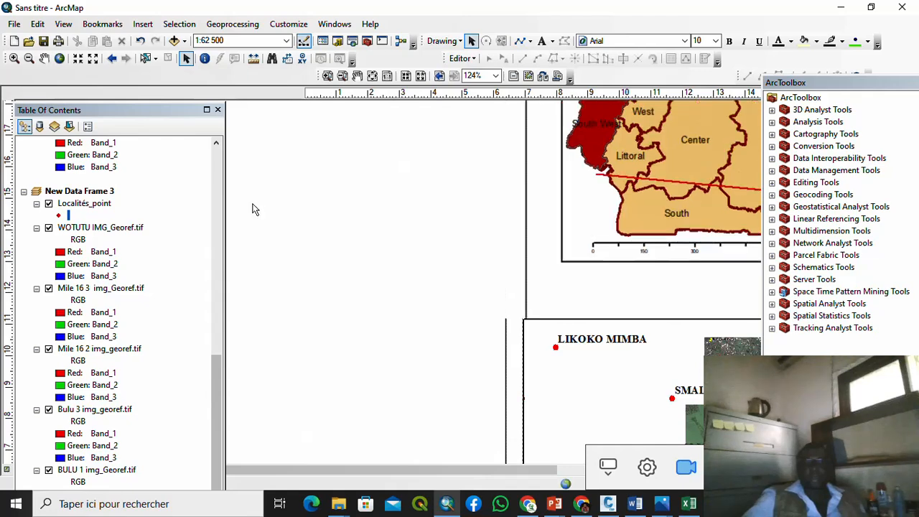
scroll(433, 267, "up", 2)
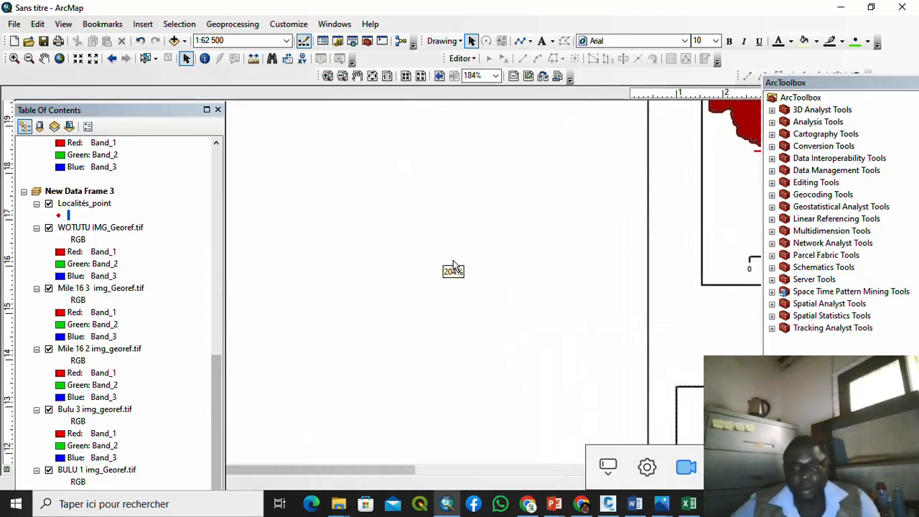
scroll(414, 252, "down", 2)
scroll(414, 254, "down", 2)
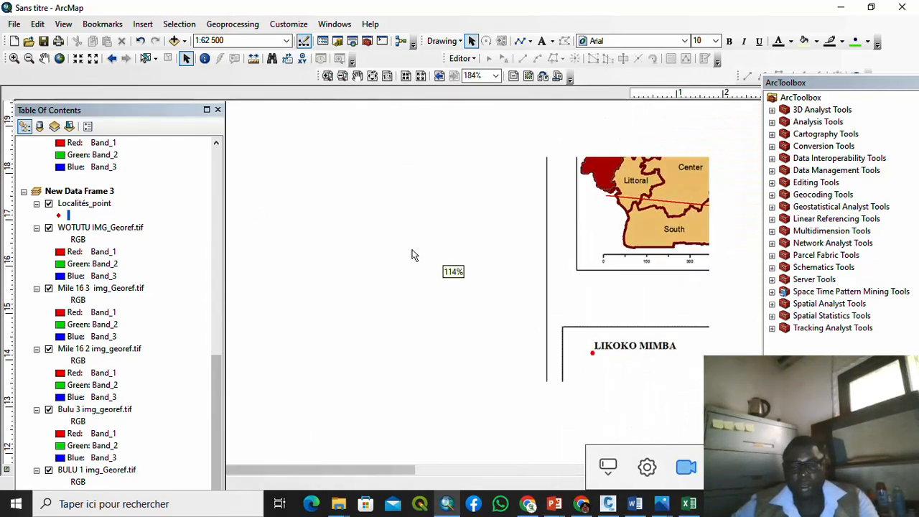
scroll(473, 295, "down", 1)
scroll(452, 296, "down", 3)
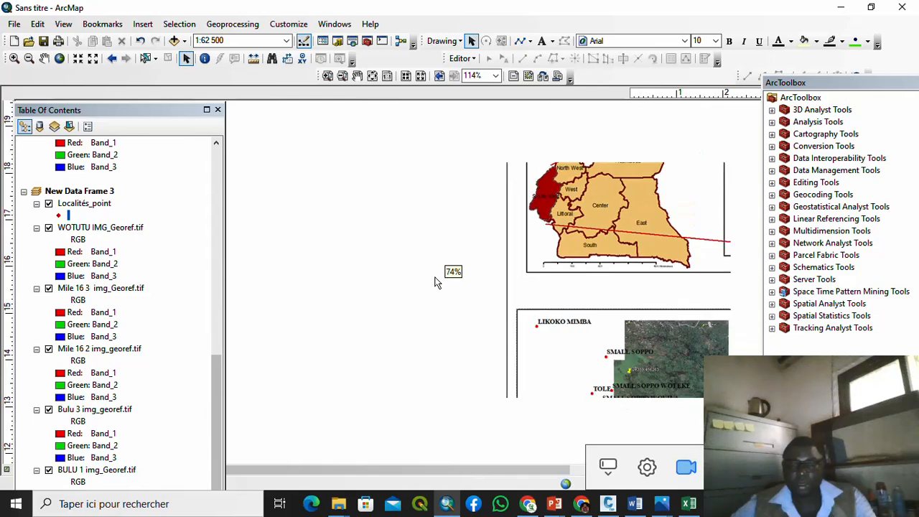
scroll(447, 298, "down", 4)
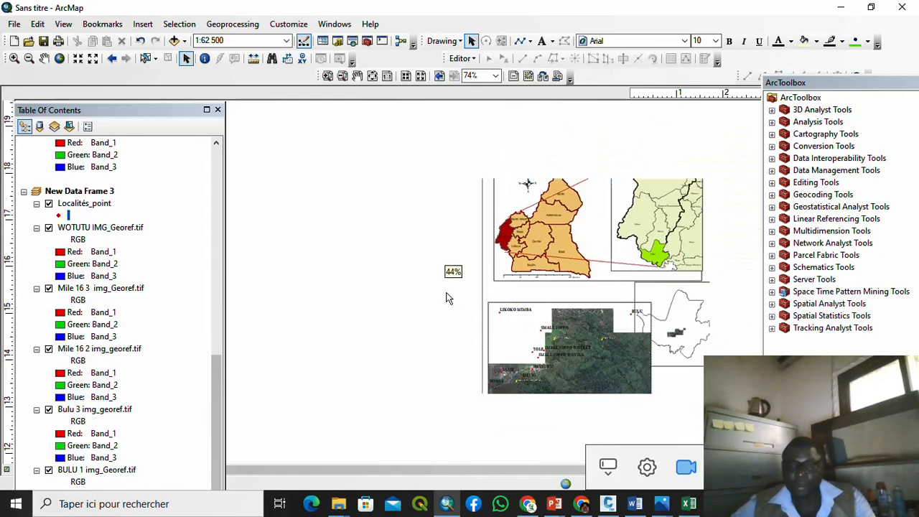
left_click(583, 343)
Step: Start Add Data for the satellite frame and browse to the road shapefiles' folder
right_click(583, 343)
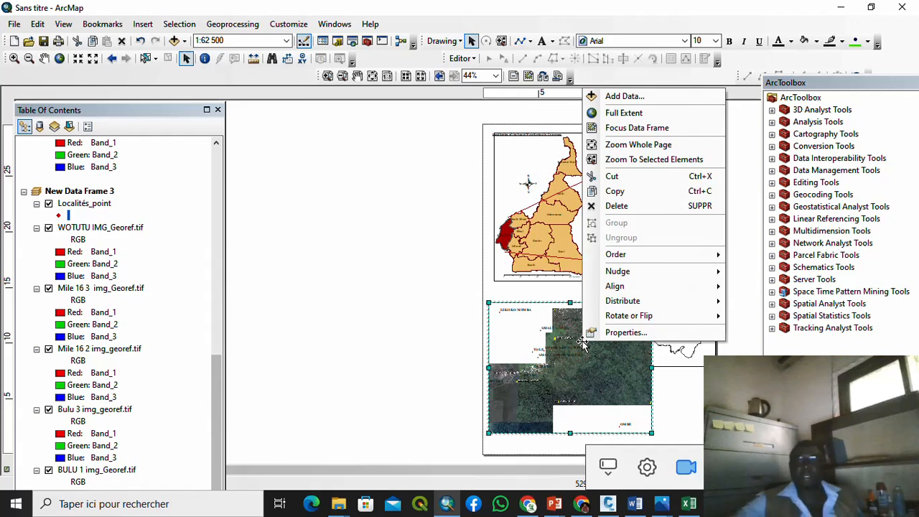
left_click(629, 98)
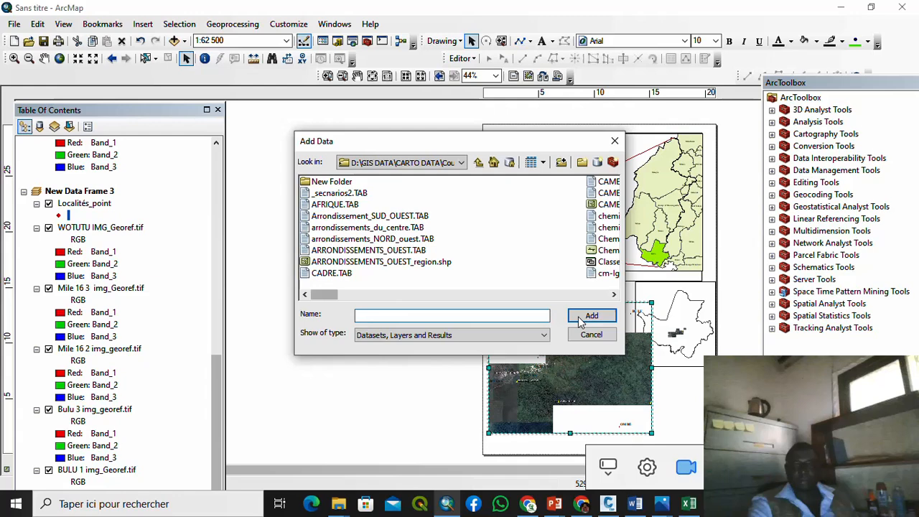
left_click(614, 294)
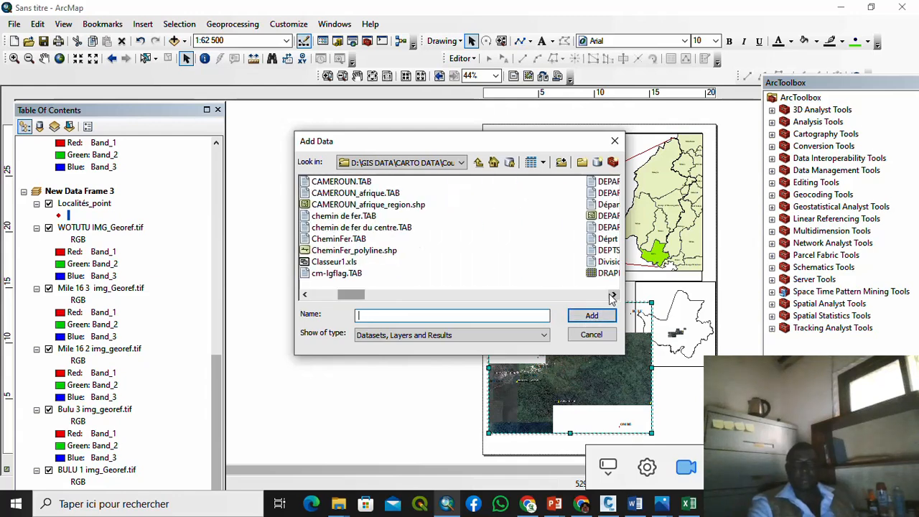
left_click(613, 294)
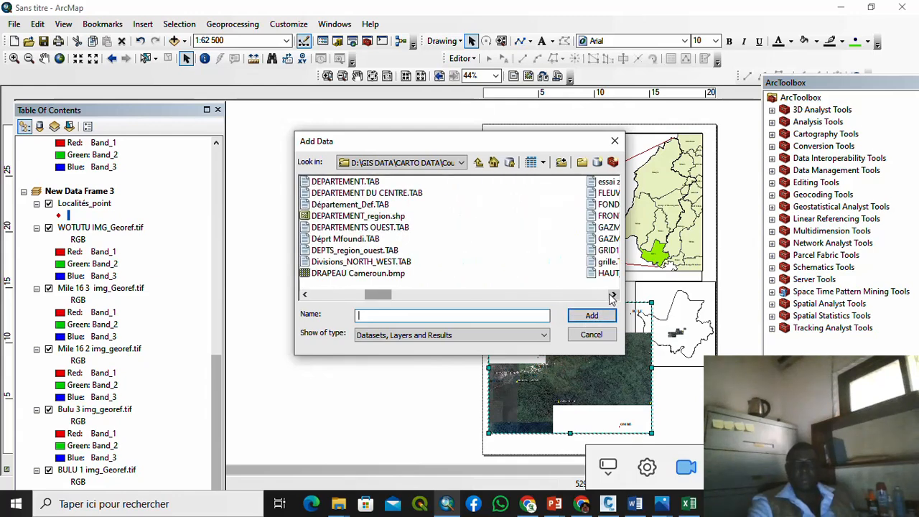
left_click(613, 294)
left_click(614, 294)
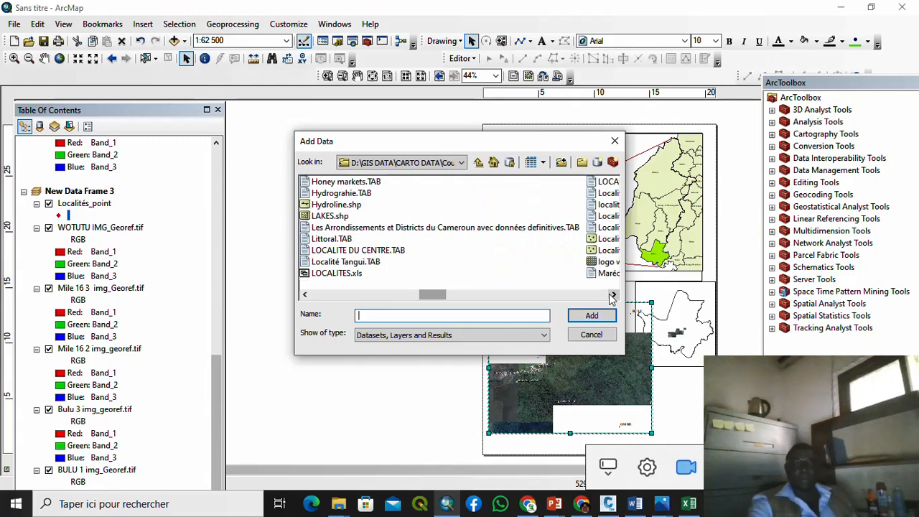
left_click(613, 294)
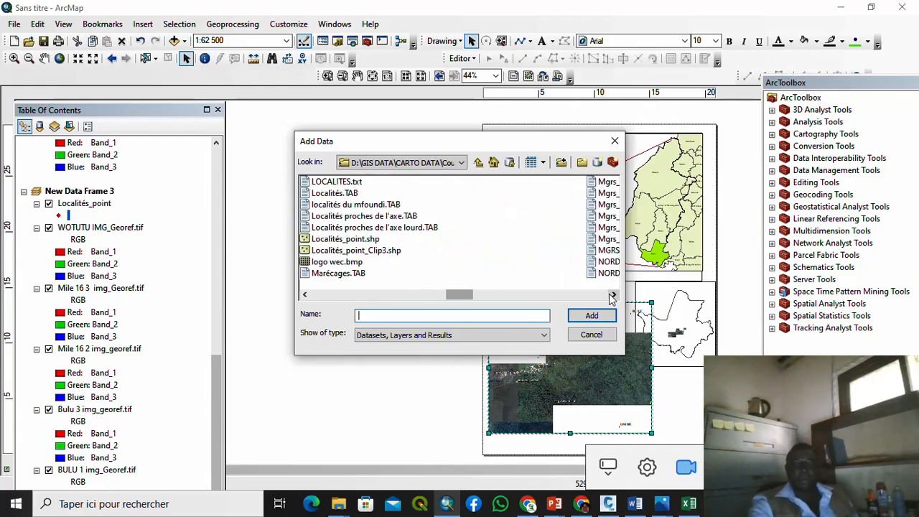
left_click(613, 295)
left_click(613, 294)
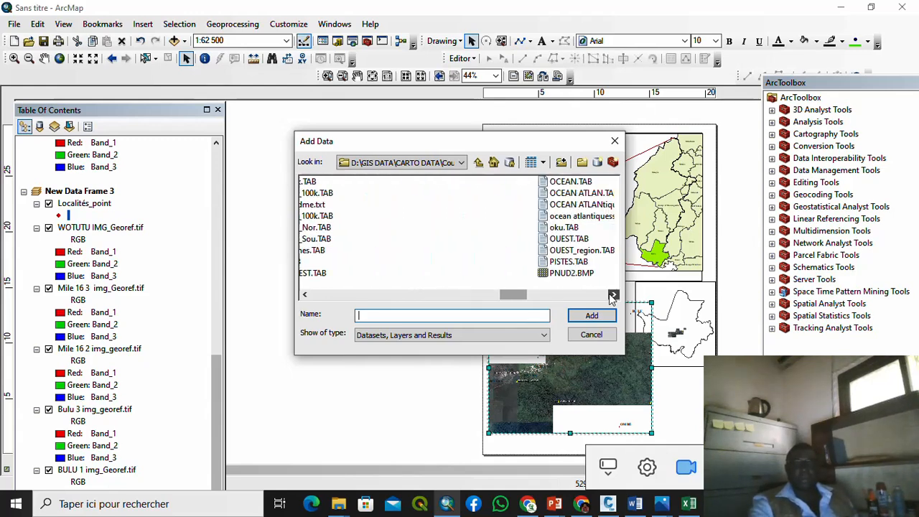
left_click(613, 295)
left_click(613, 295)
left_click(613, 294)
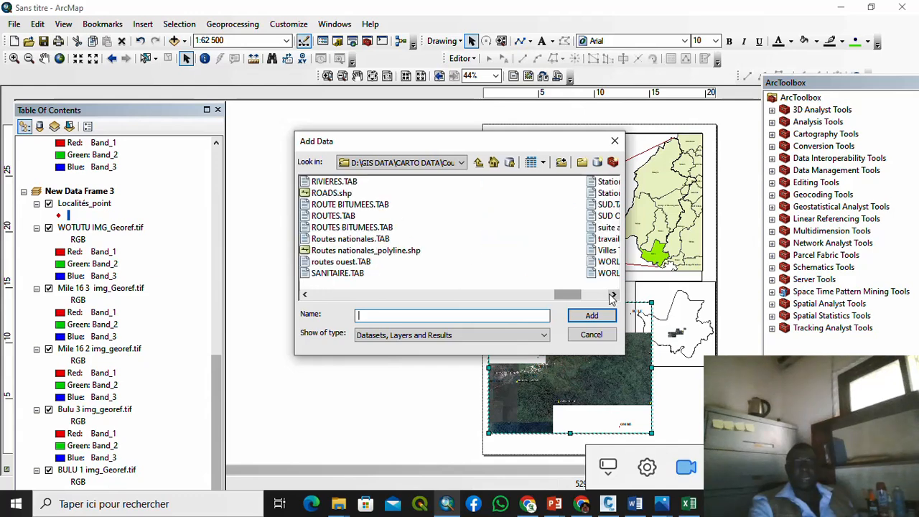
Step: Add Routes nationales_polyline.shp and ROADS.shp, then enlarge the frame from its corner
left_click(387, 251)
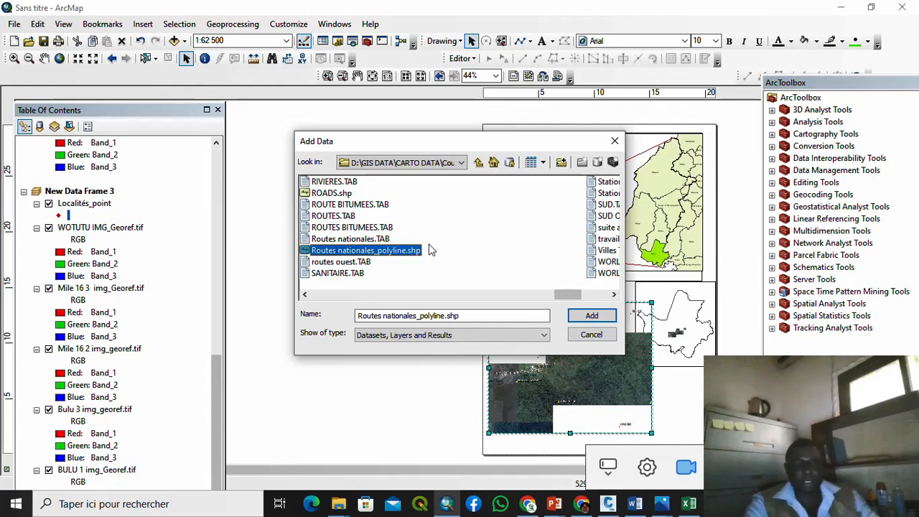
left_click(347, 195, "ctrl")
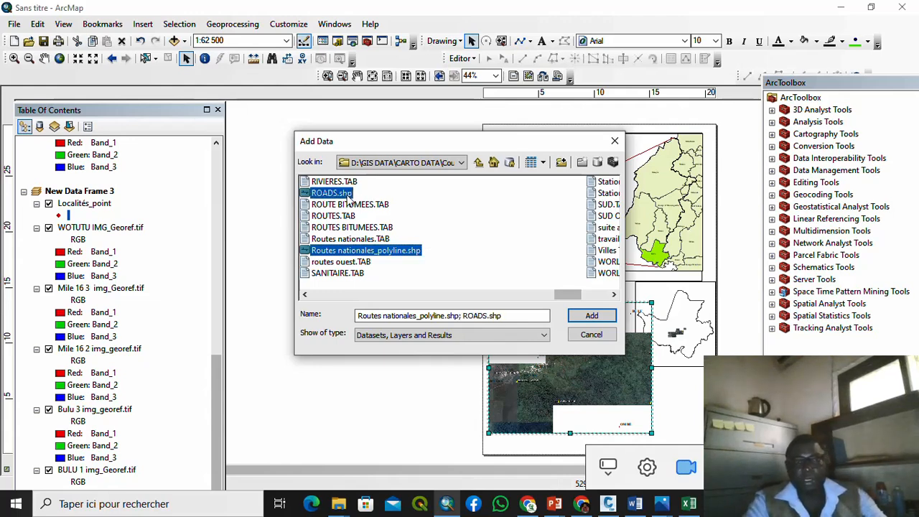
left_click(591, 316)
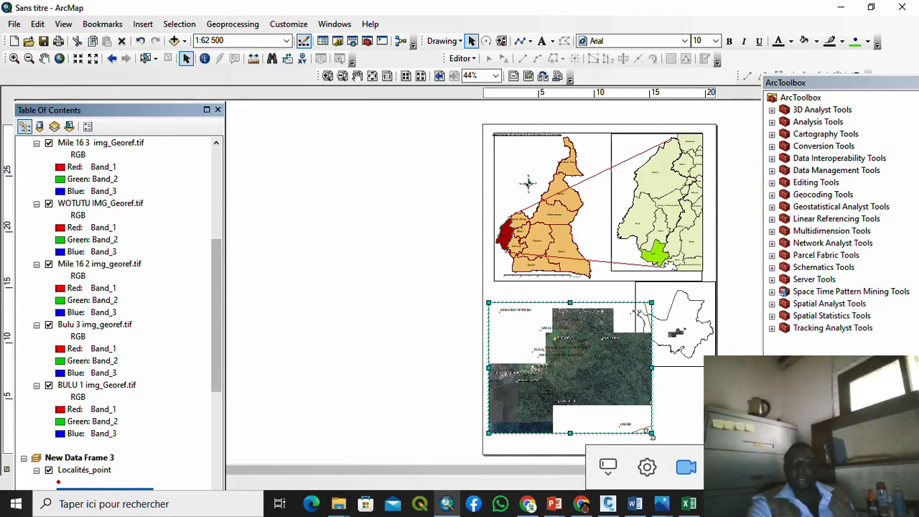
left_click_drag(651, 433, 671, 445)
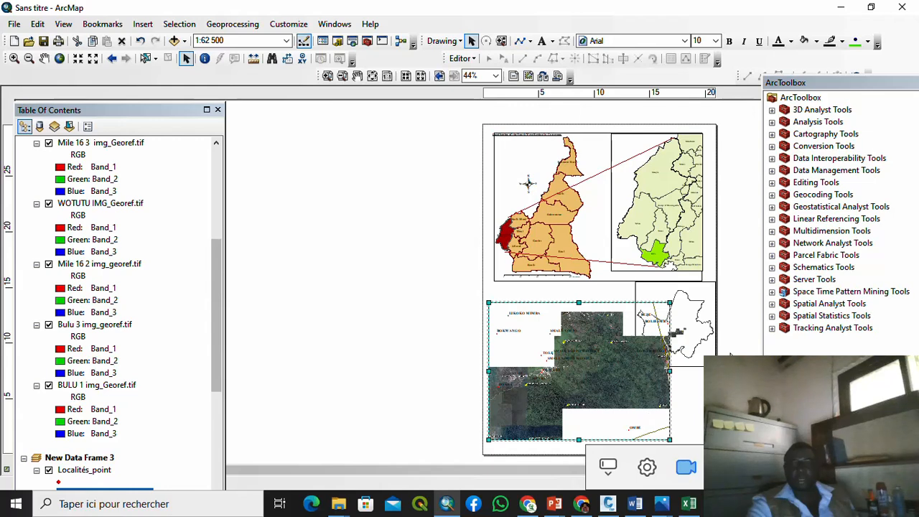
left_click(730, 354)
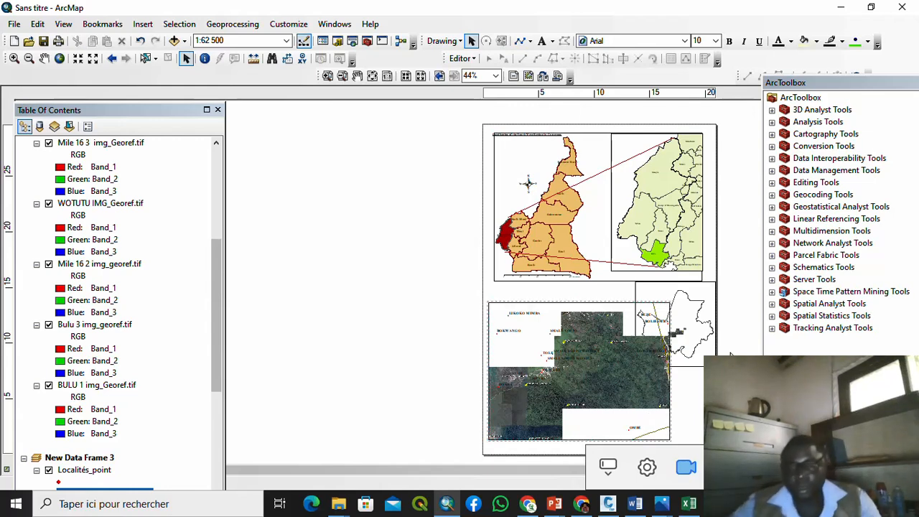
Step: Shrink the locator inset frame by dragging its corner handle twice
left_click_drag(711, 368, 581, 330)
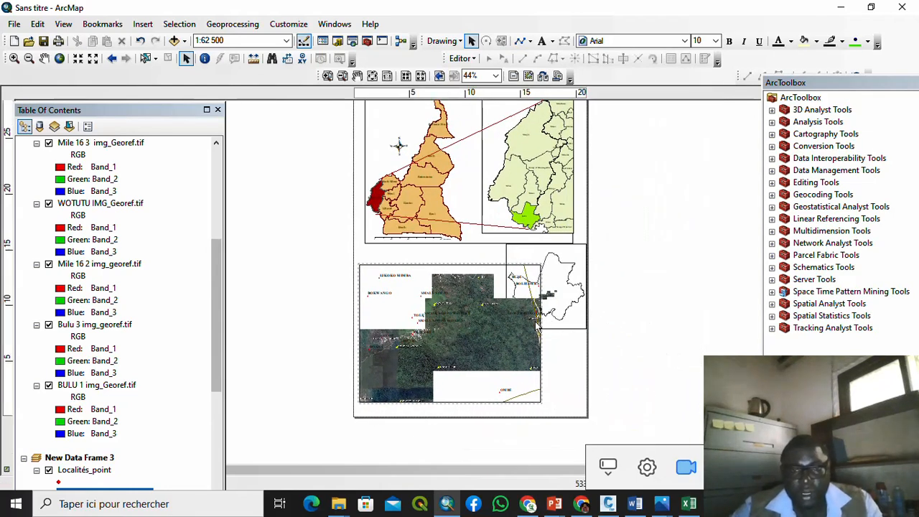
left_click(547, 327)
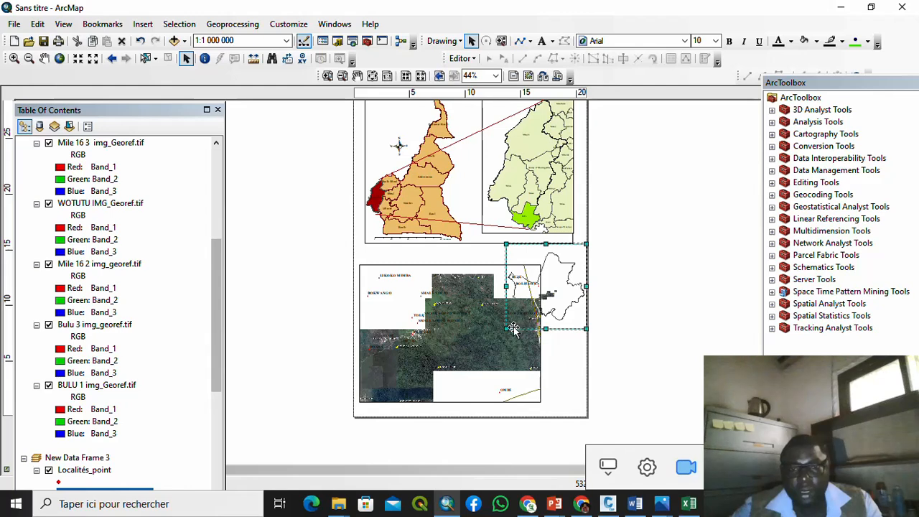
left_click_drag(507, 328, 520, 318)
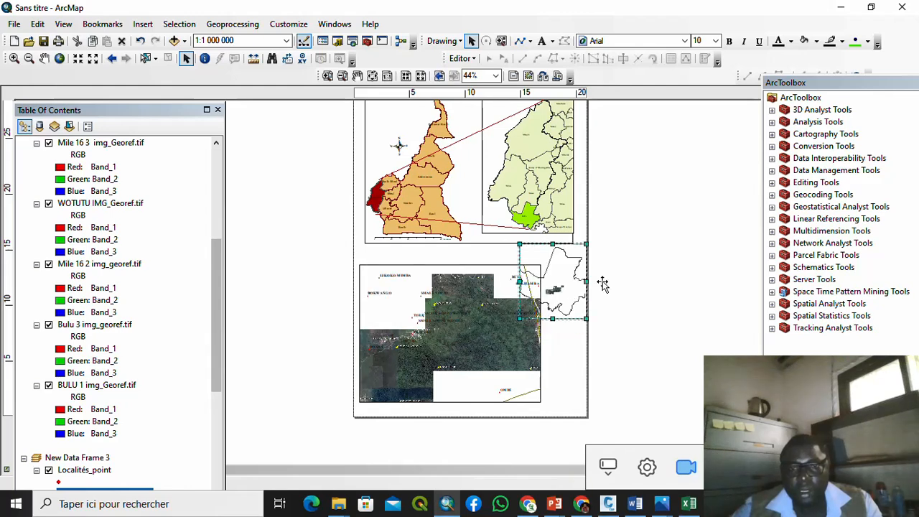
left_click(520, 321)
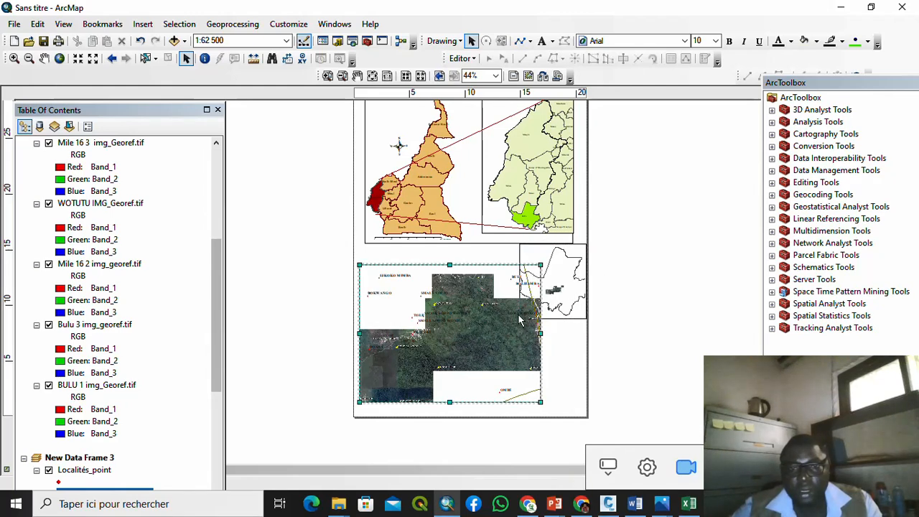
left_click(552, 295)
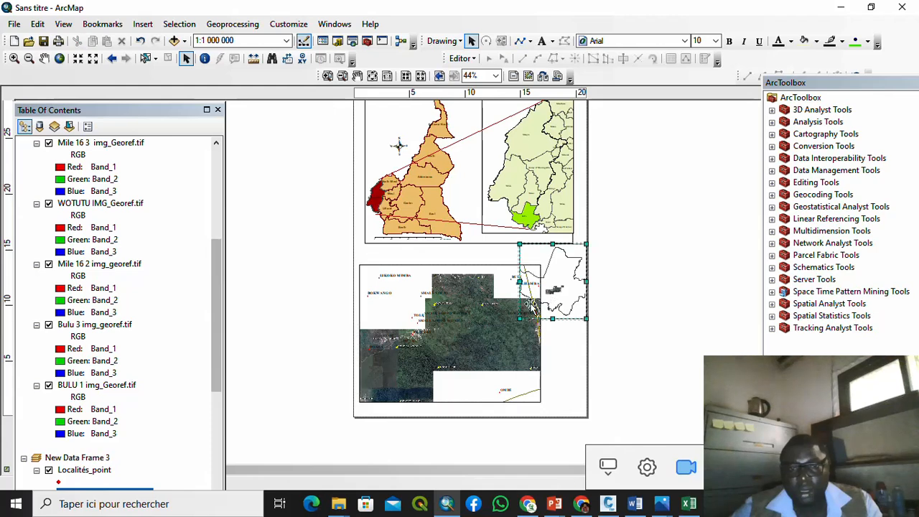
left_click_drag(515, 323, 527, 318)
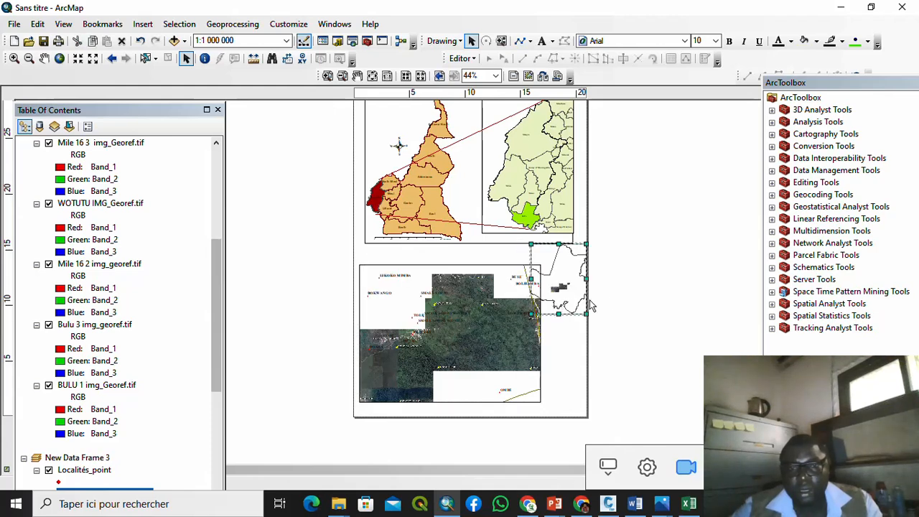
left_click(614, 300)
Step: Refit the inset map to full extent at 1:500 000 and shorten the inset from the bottom
scroll(557, 307, "down", 2)
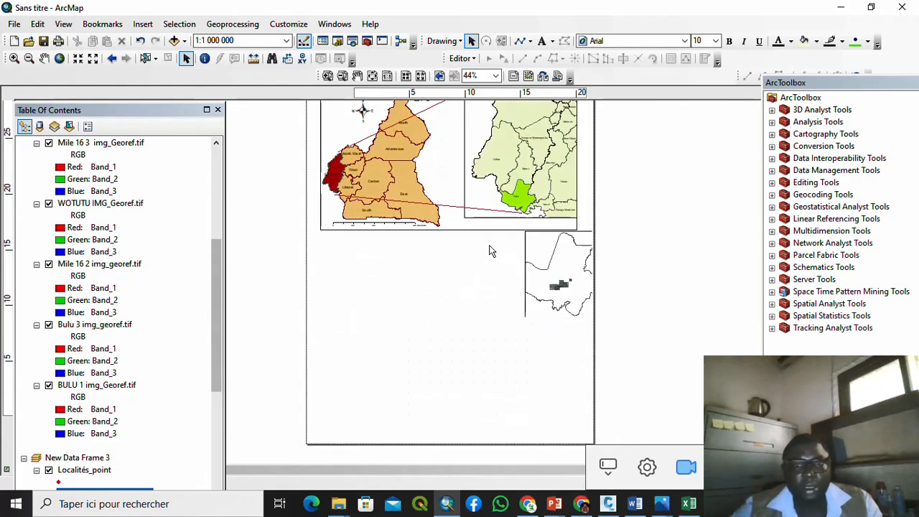
left_click(558, 263)
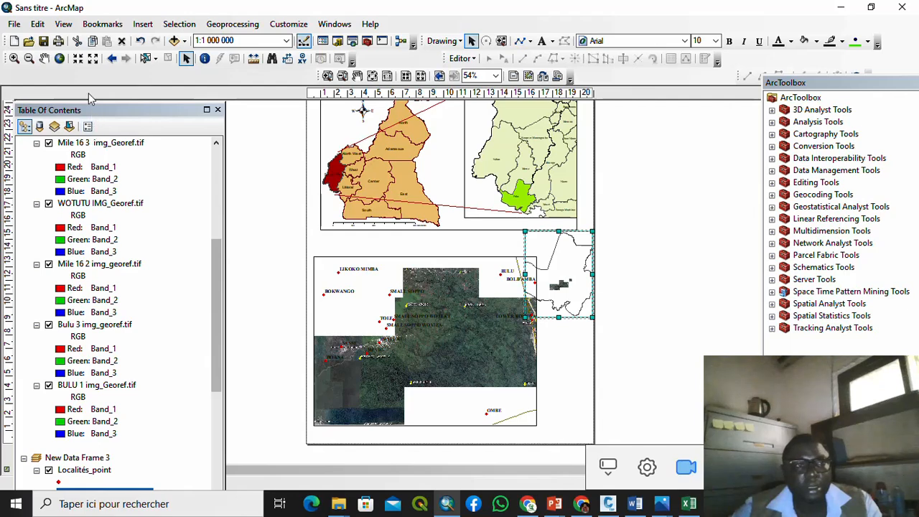
left_click(91, 60)
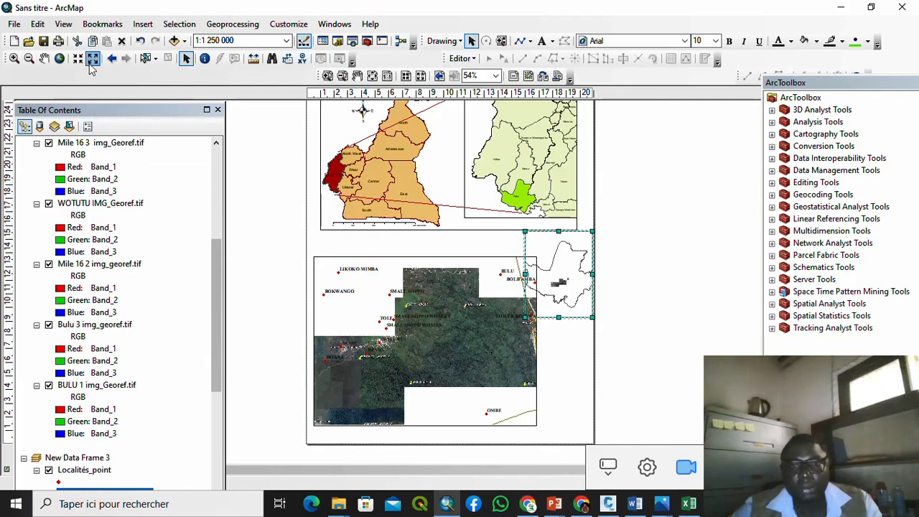
left_click(92, 63)
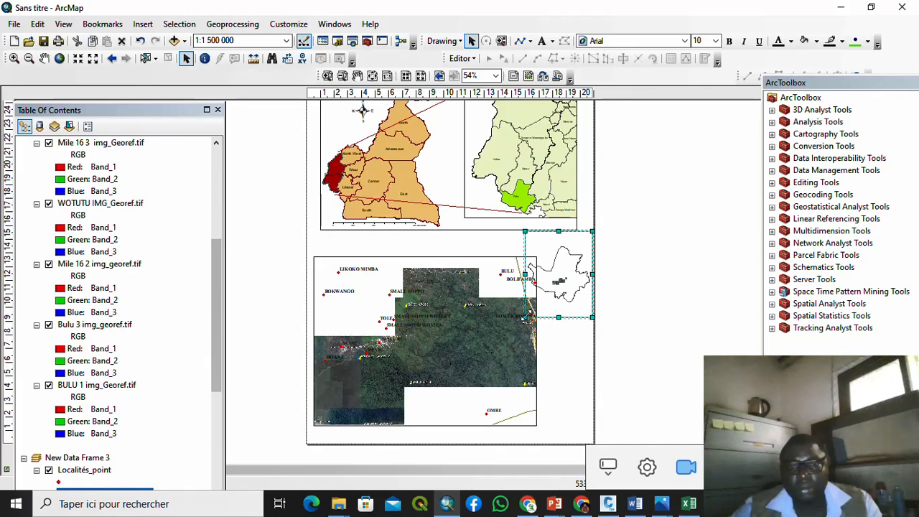
left_click_drag(528, 317, 527, 304)
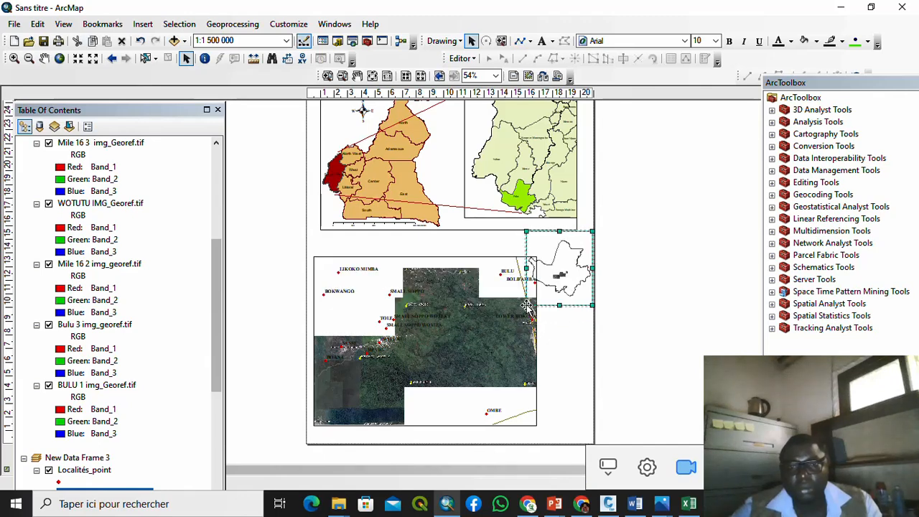
left_click(682, 237)
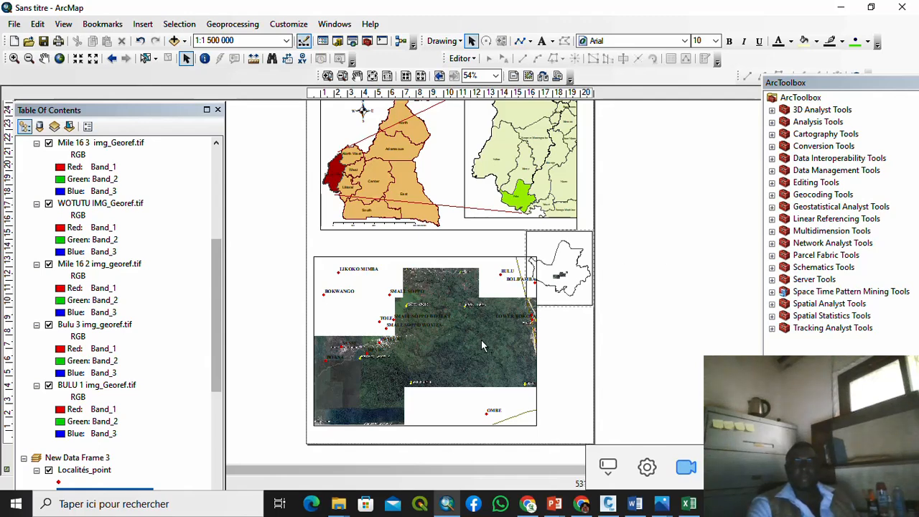
Step: Shrink the satellite research-area frame inward and upward from its bottom-left handle
left_click(466, 349)
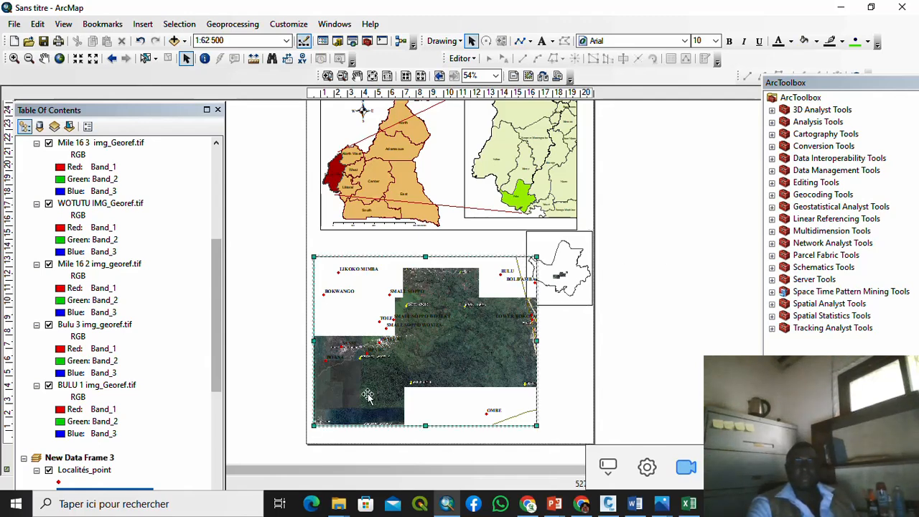
left_click_drag(317, 421, 320, 425)
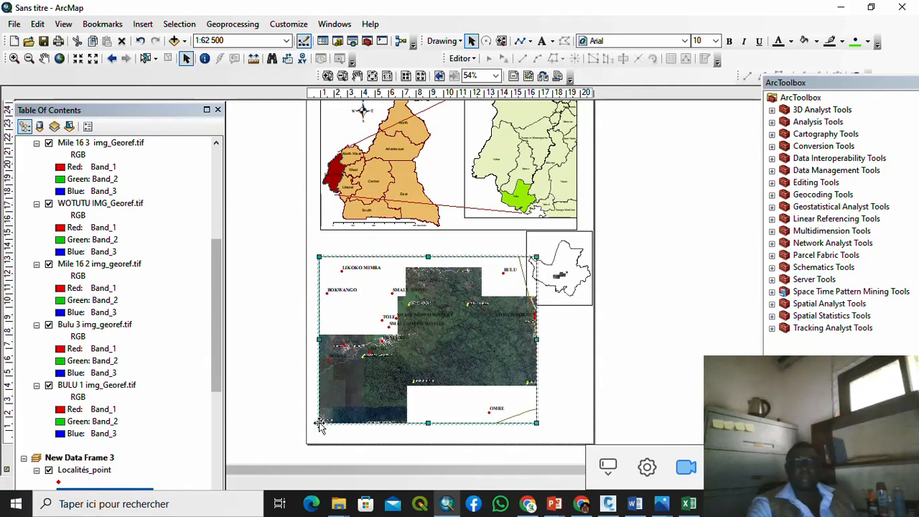
left_click(650, 345)
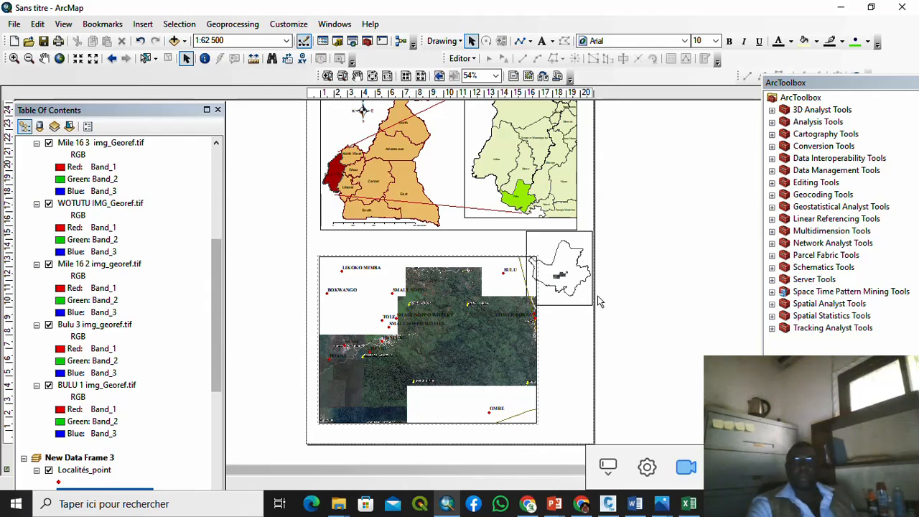
Step: Narrow the locator inset by pulling its right side inward
left_click(558, 305)
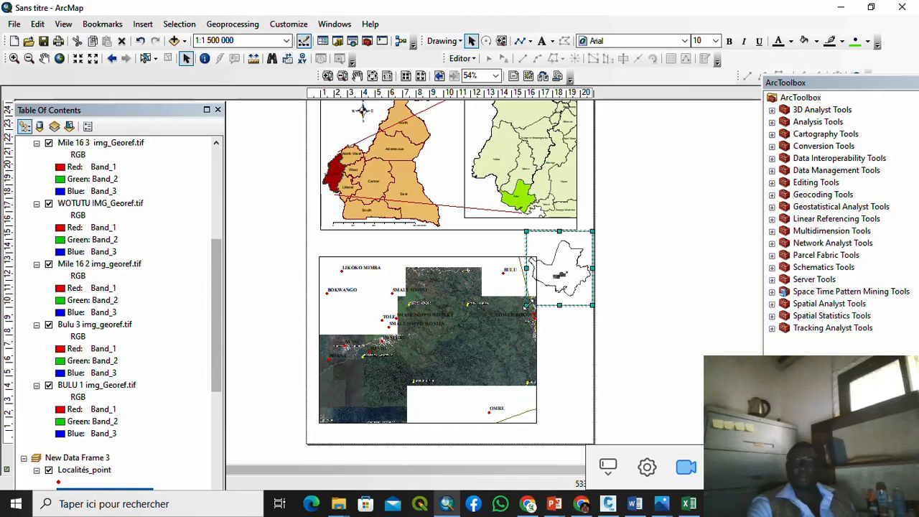
left_click_drag(527, 305, 533, 303)
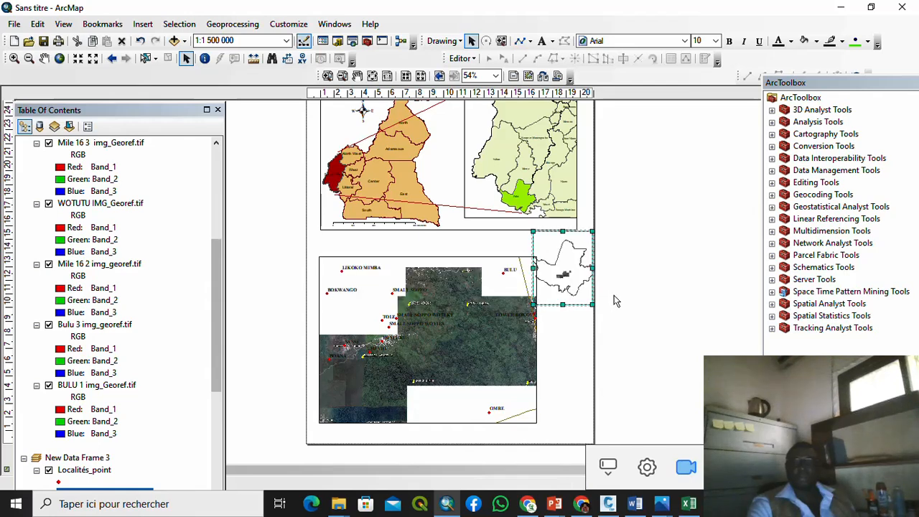
left_click(592, 249)
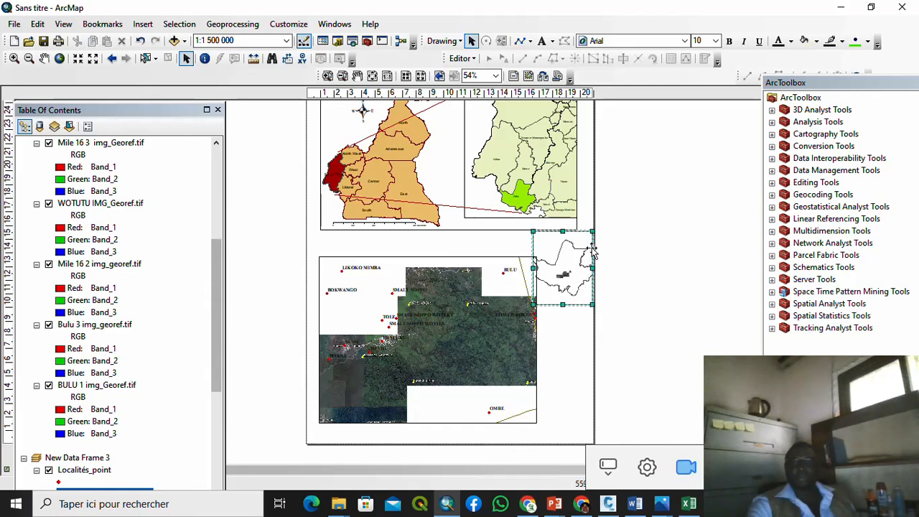
left_click_drag(589, 236, 523, 235)
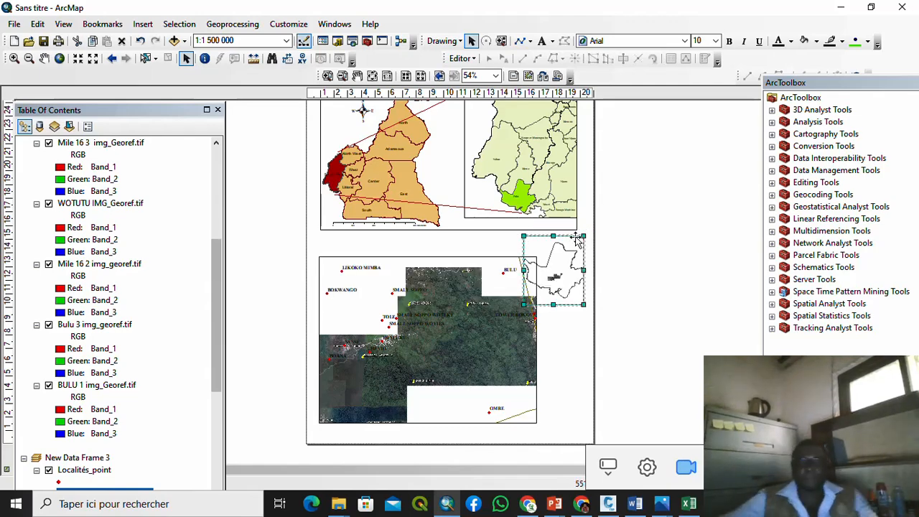
Step: Shrink the locator inset, move it up and right, and narrow its left side
scroll(551, 251, "up", 4)
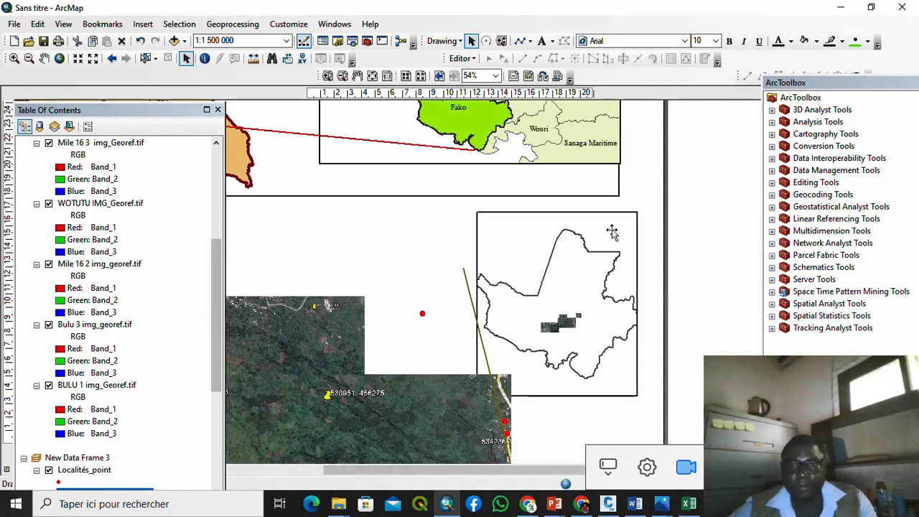
left_click_drag(635, 213, 628, 219)
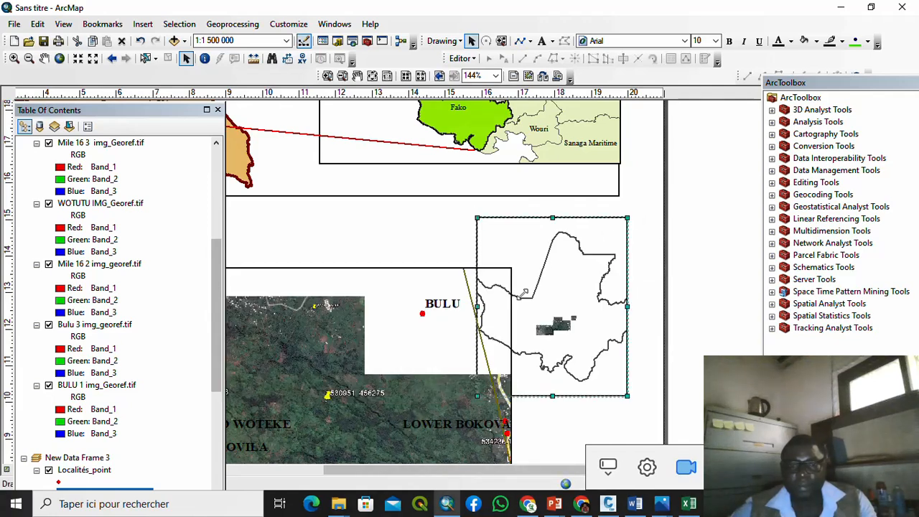
left_click_drag(522, 287, 552, 270)
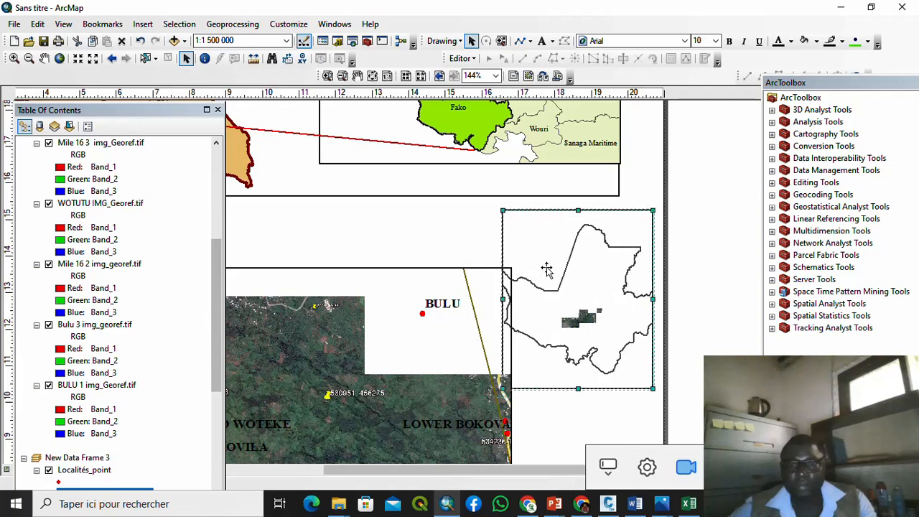
scroll(550, 270, "up", 2)
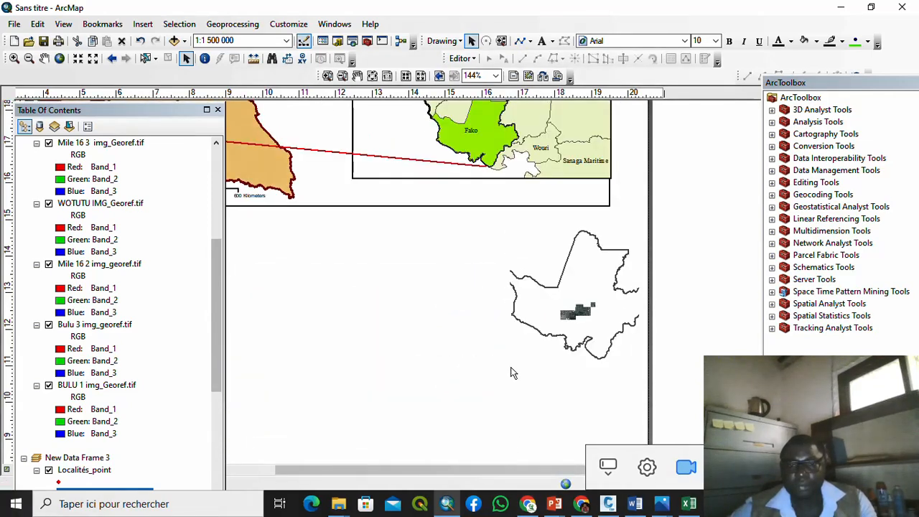
left_click(510, 371)
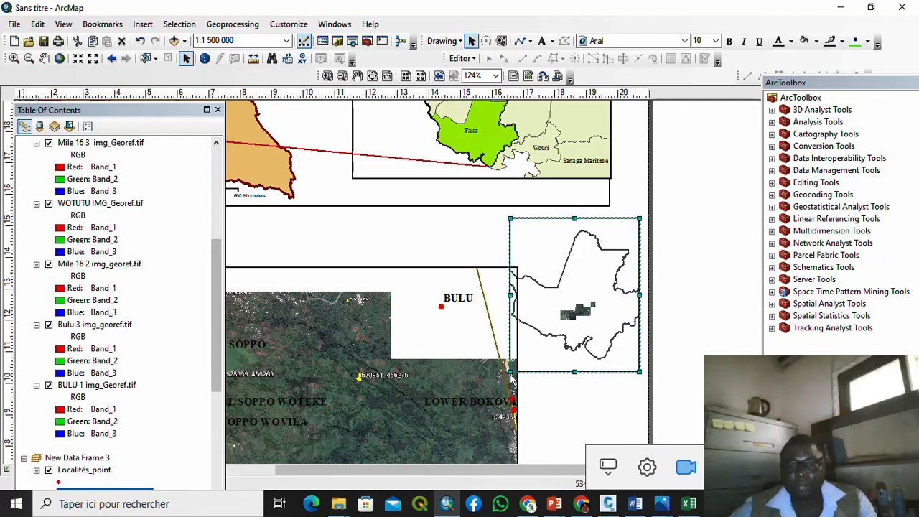
left_click_drag(511, 371, 519, 369)
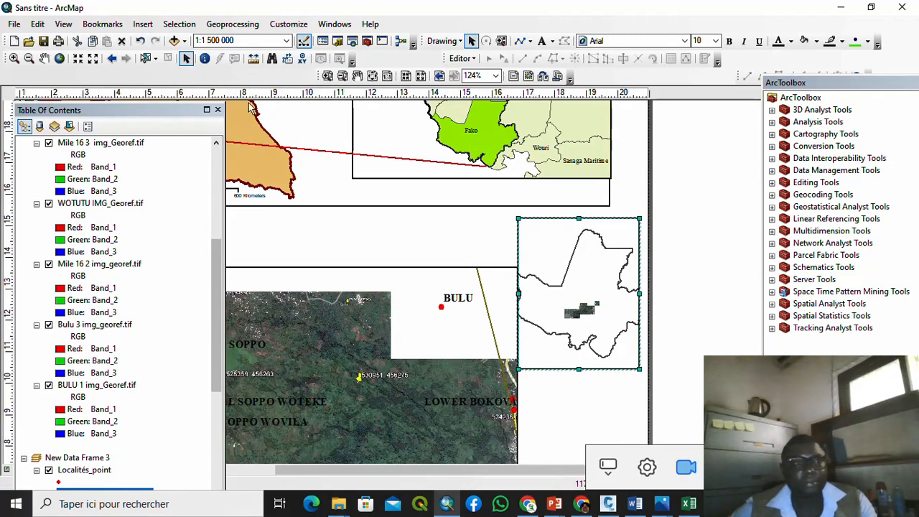
Step: Zoom the inset map to 1:1 500 000 and widen the inset slightly to the left
left_click(77, 58)
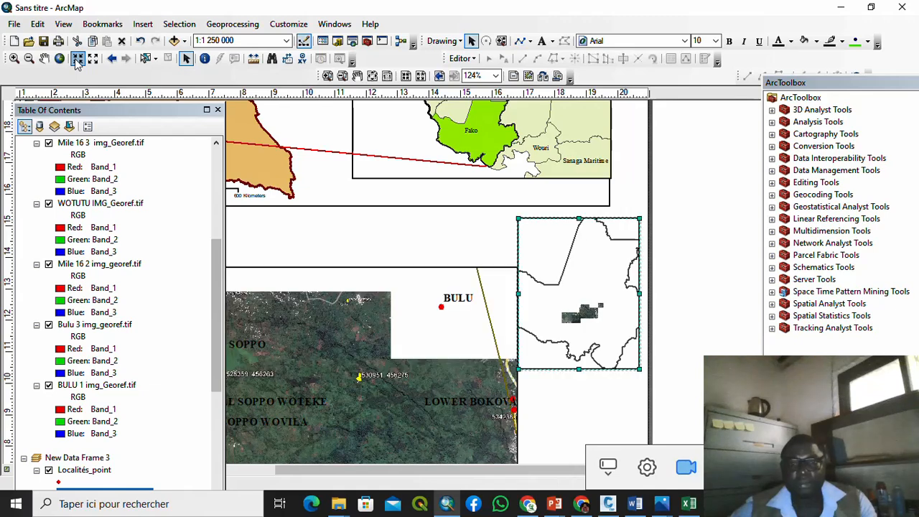
left_click(92, 58)
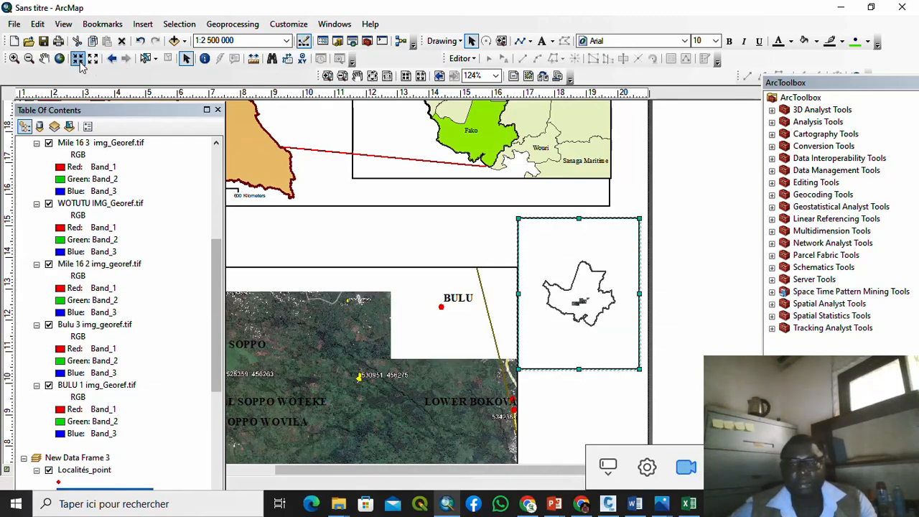
left_click(78, 58)
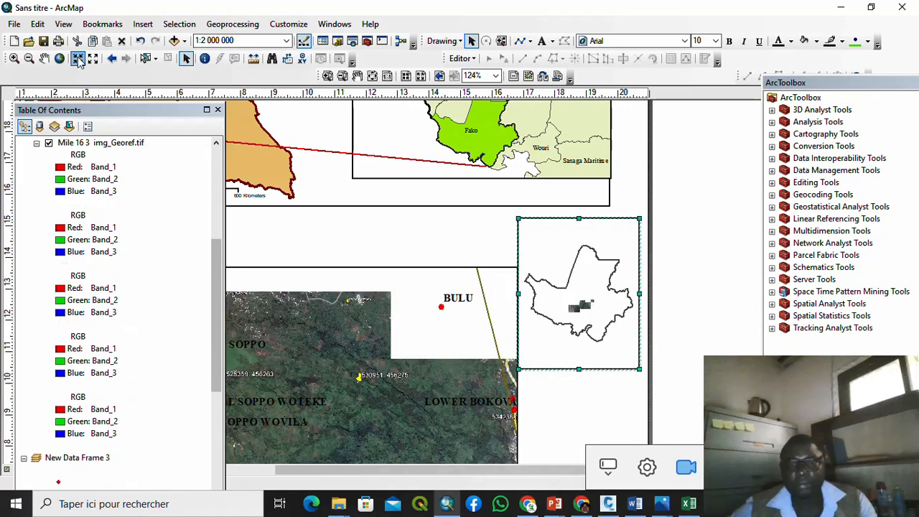
left_click(77, 58)
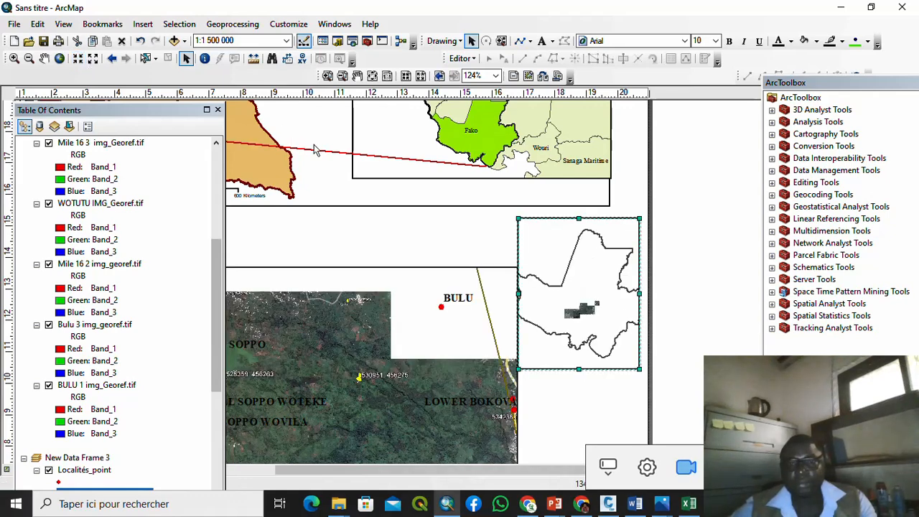
left_click_drag(522, 294, 512, 293)
scroll(665, 265, "down", 5)
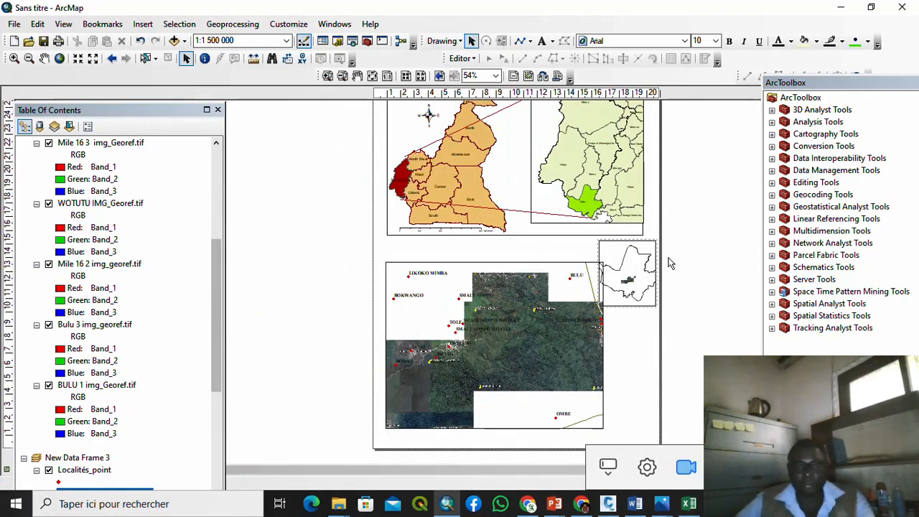
Step: Zoom and pan the layout to inspect the satellite research-area map
scroll(416, 354, "up", 4)
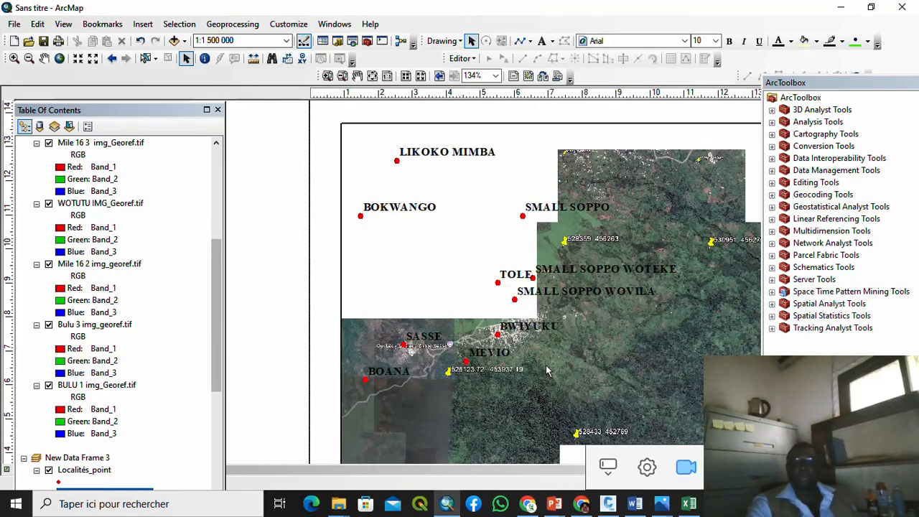
left_click_drag(545, 364, 415, 290)
scroll(478, 287, "down", 1)
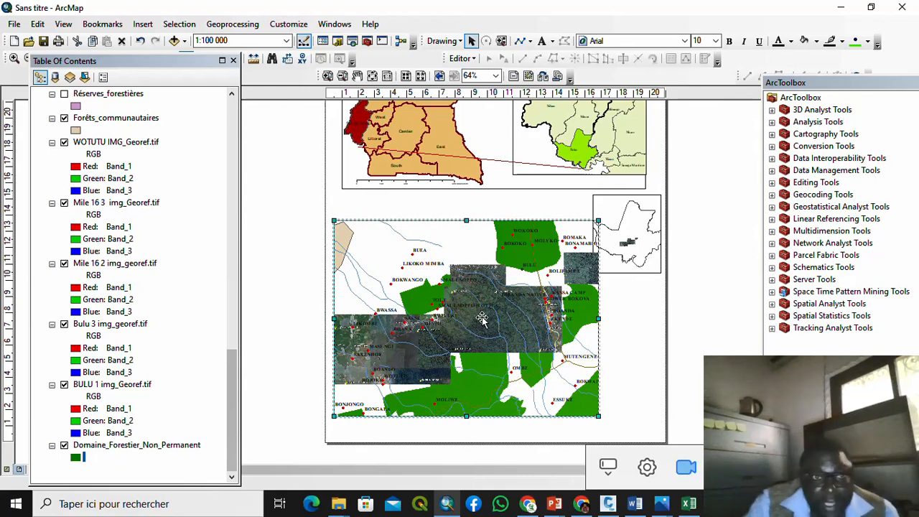
right_click(451, 262)
left_click(498, 16)
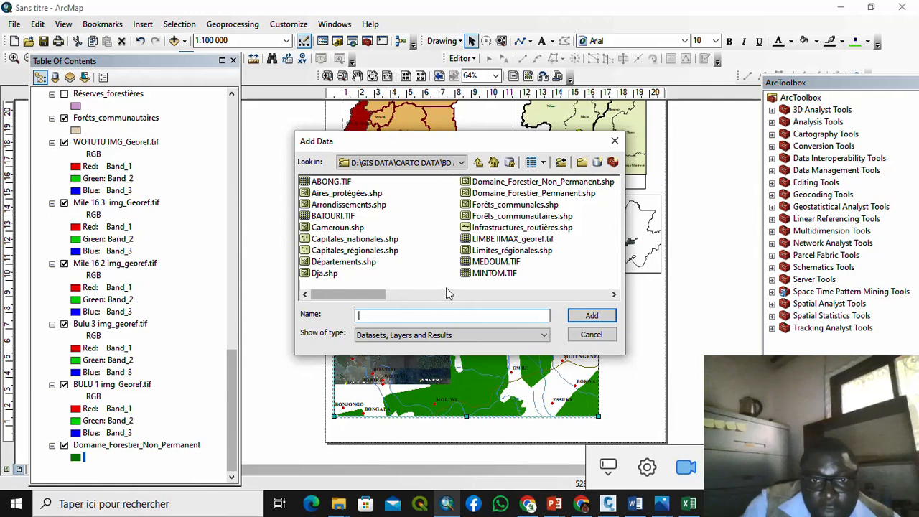
left_click_drag(379, 295, 470, 281)
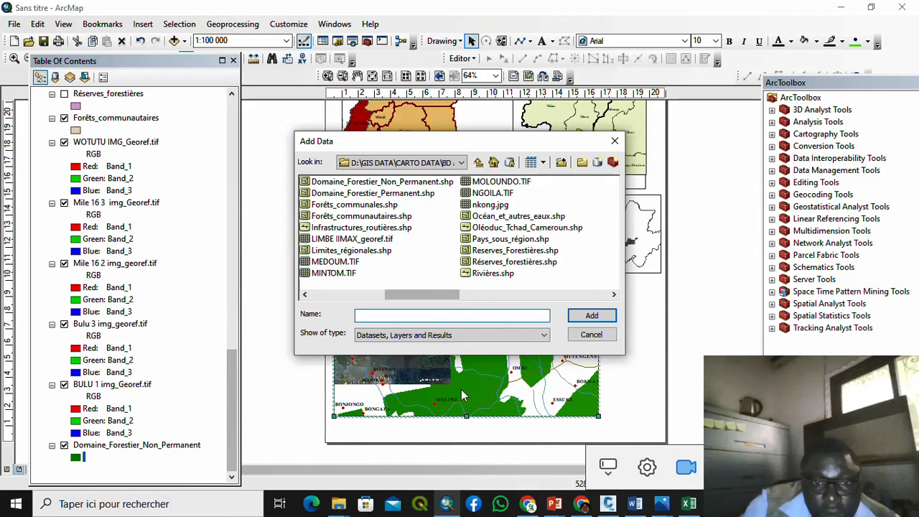
left_click(614, 144)
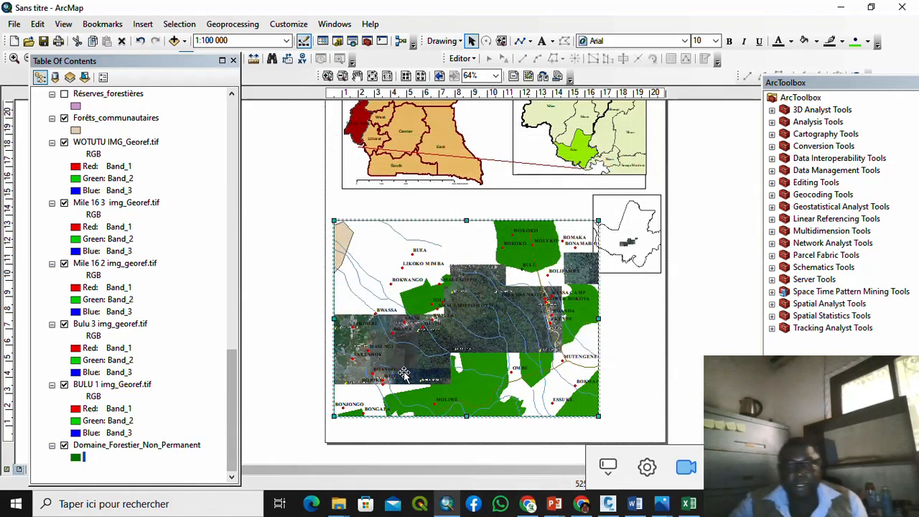
Step: Float the ArcToolbox window out of the right dock over the research-area map
scroll(404, 374, "down", 5)
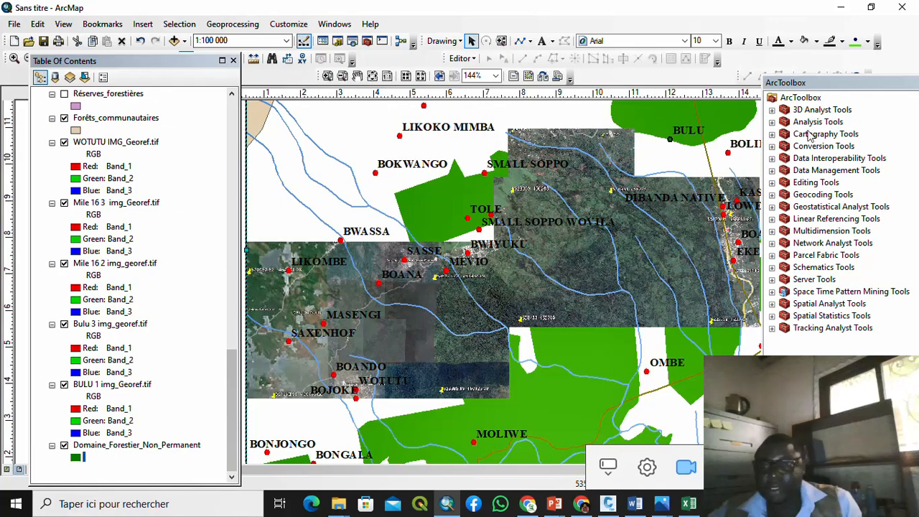
left_click_drag(849, 87, 820, 162)
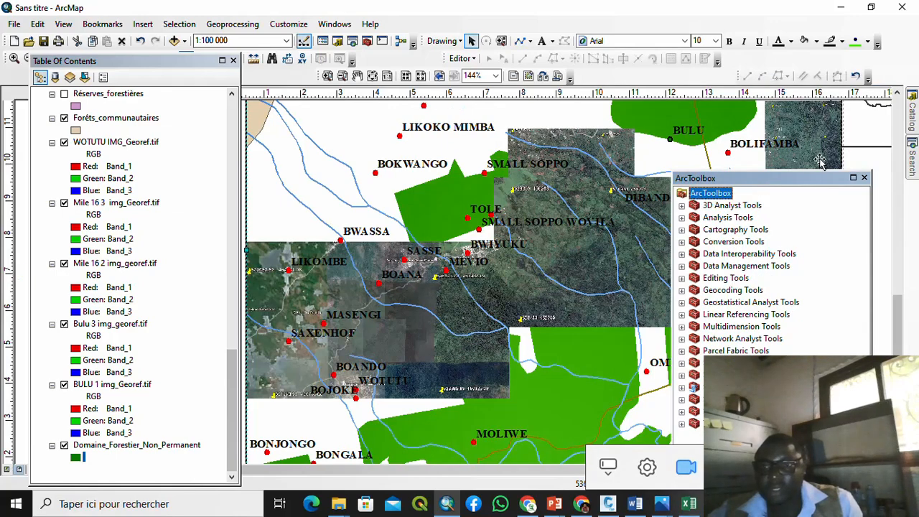
Step: Show the Catalog, re-dock ArcToolbox, and bring up new-item options for the Querry Project folder
left_click(914, 120)
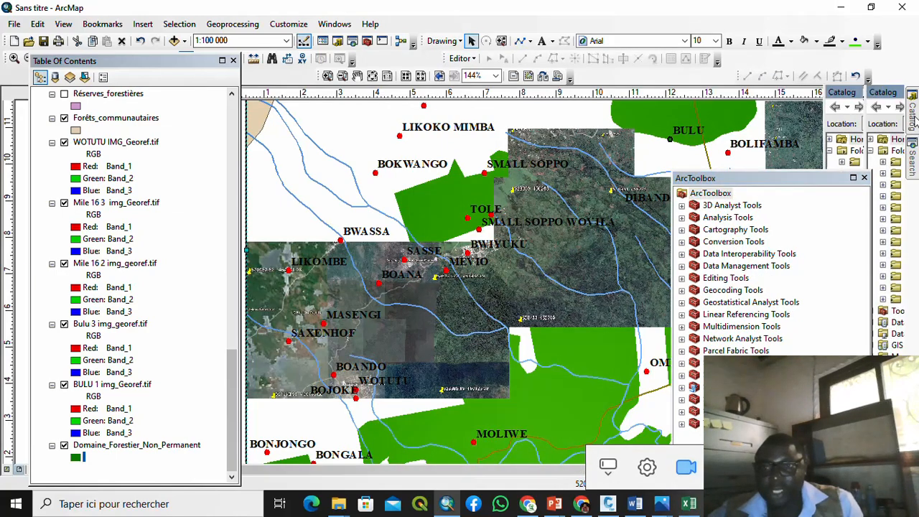
double_click(815, 180)
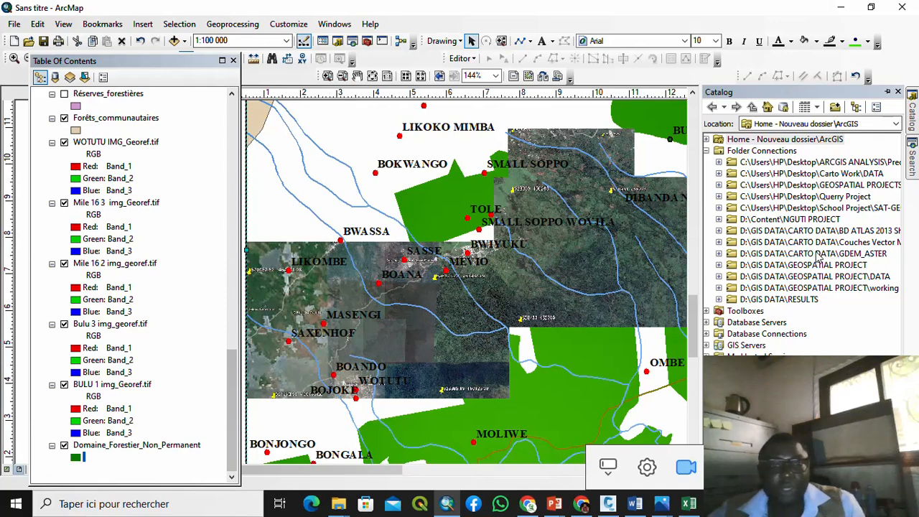
left_click(719, 197)
left_click(776, 201)
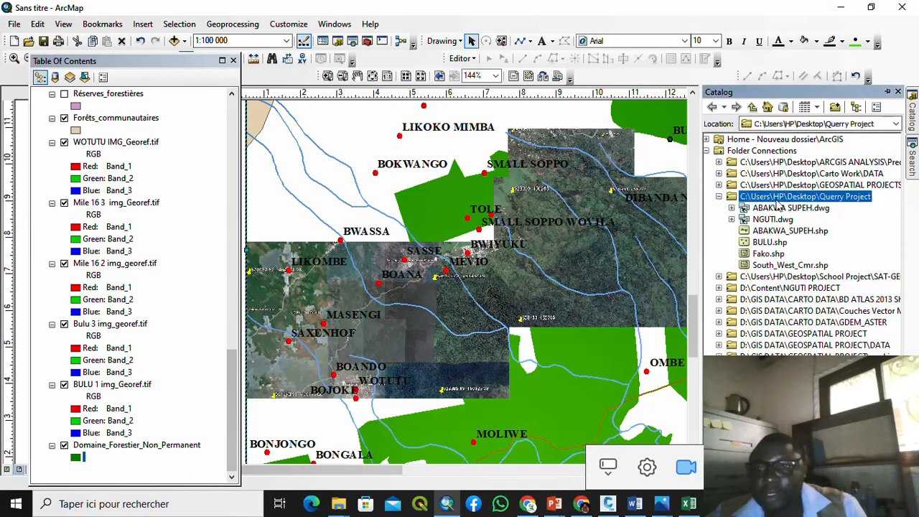
right_click(778, 204)
Step: Create a new point shapefile named 'Research Area' and open its spatial reference settings
mouse_move(864, 291)
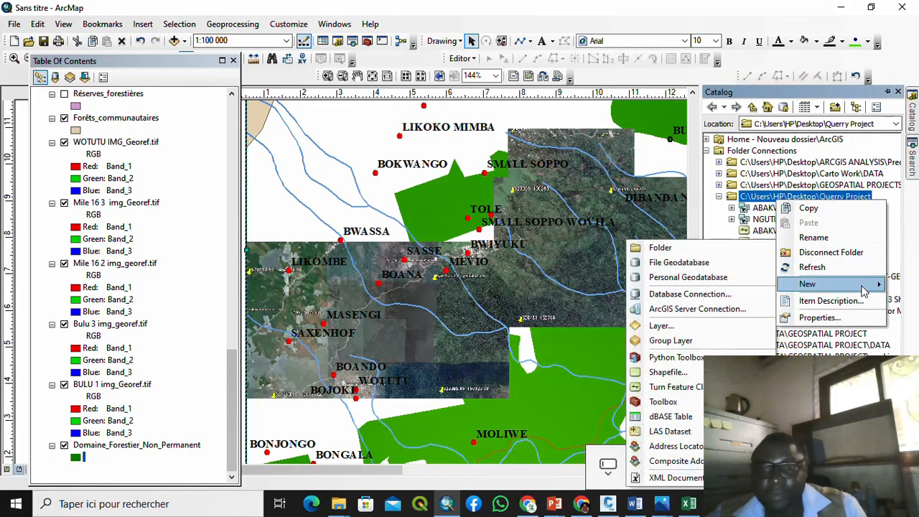
left_click(668, 372)
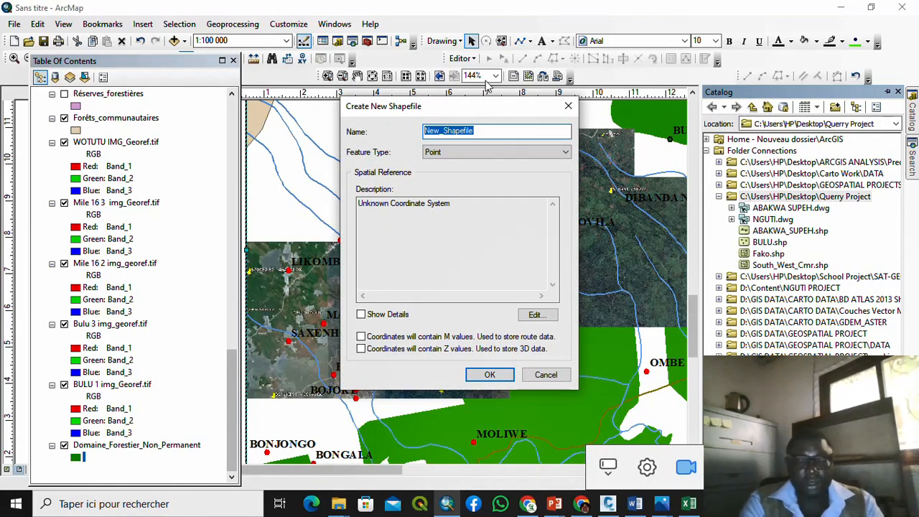
type("R")
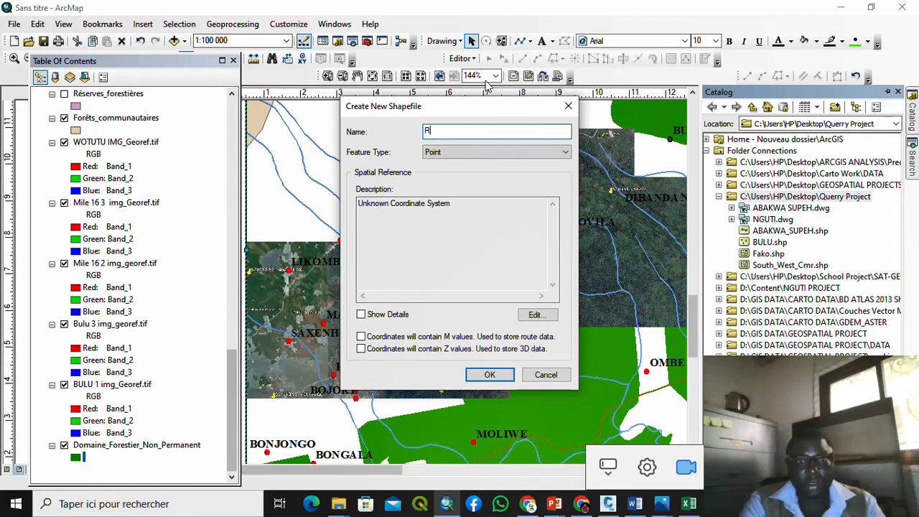
type("esearc")
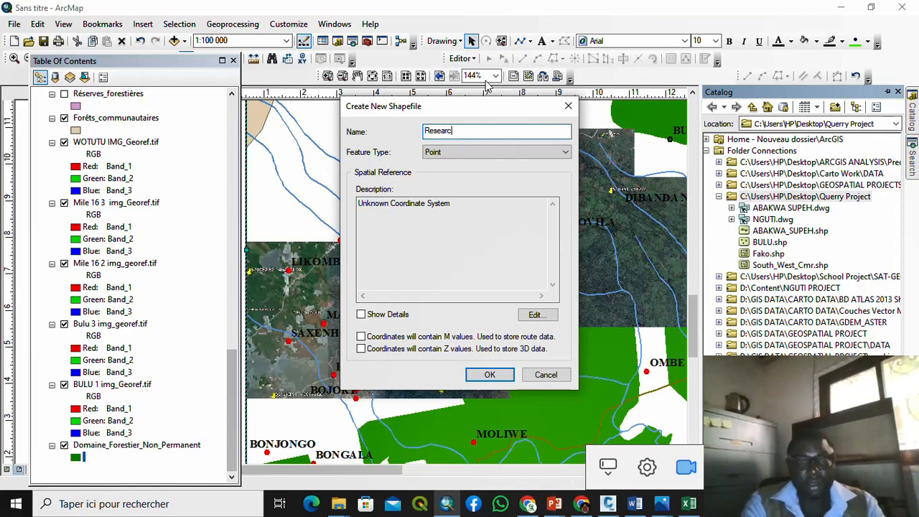
type("h Are")
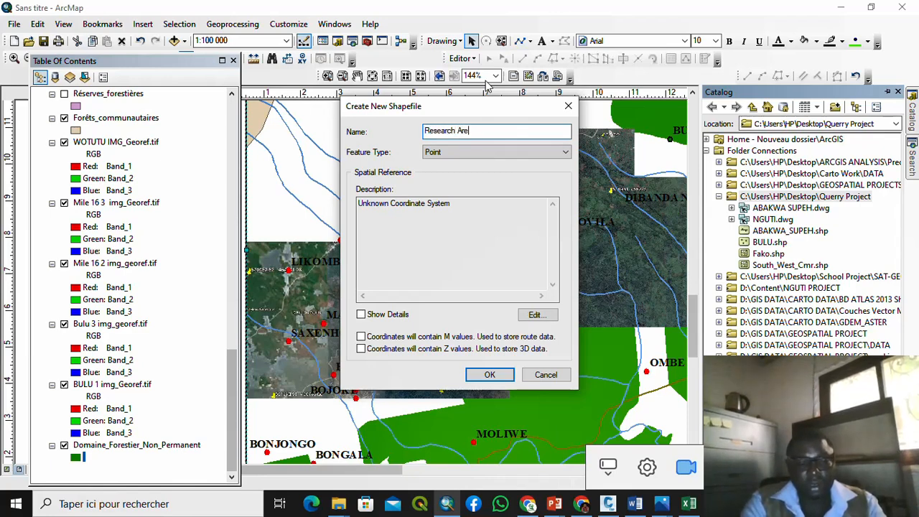
type("a")
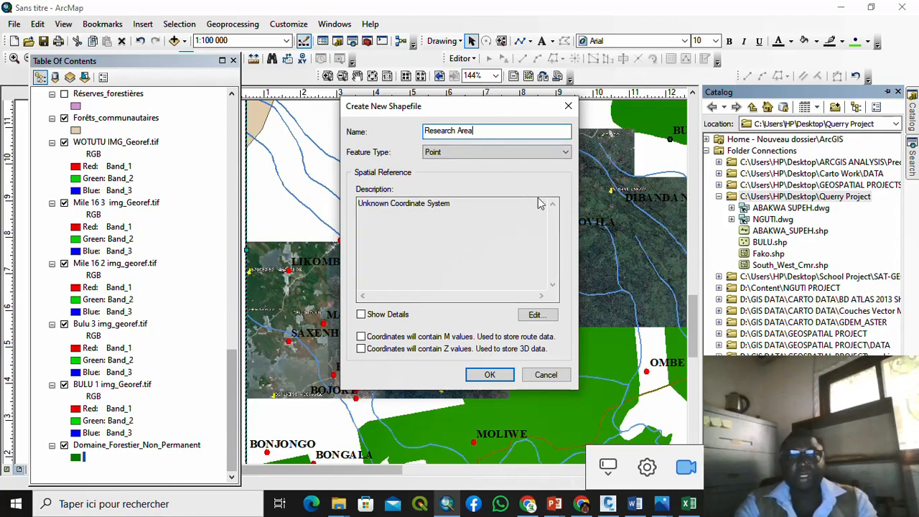
left_click(535, 316)
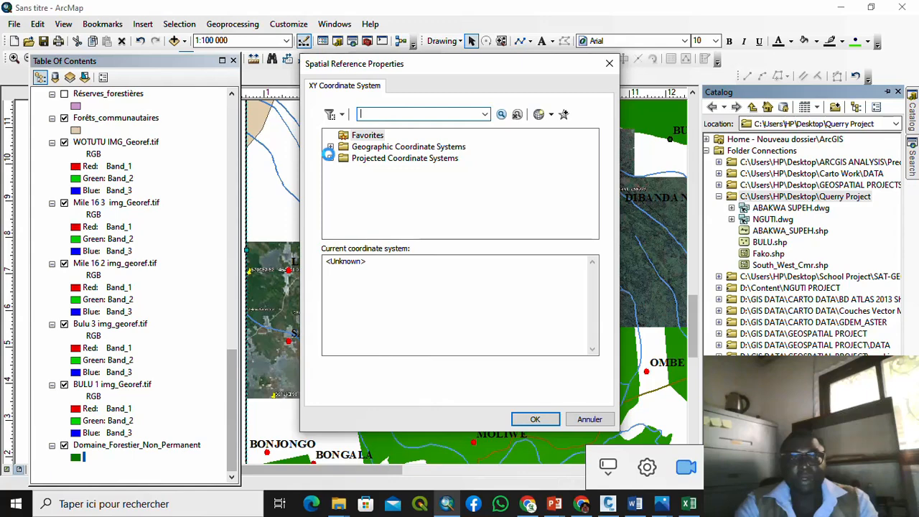
Step: Give the Research Area shapefile WGS 1984 UTM Zone 32N and create it
left_click(330, 158)
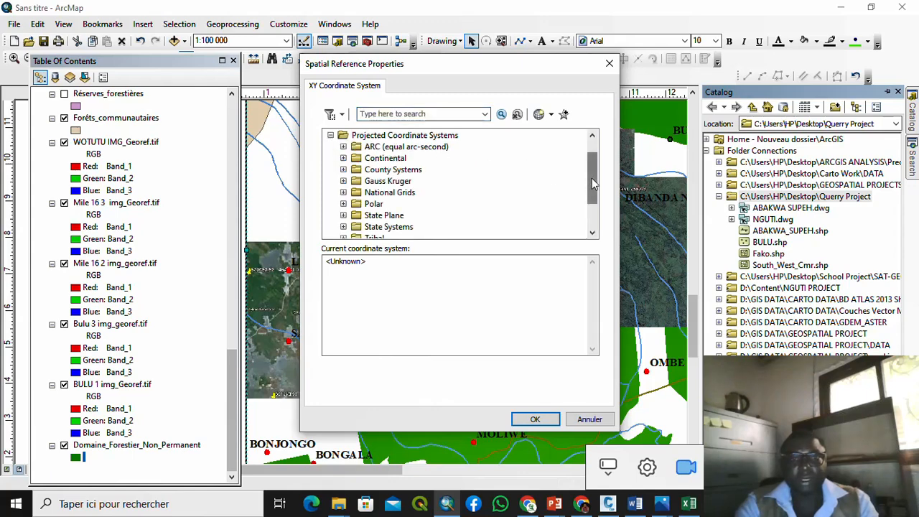
left_click_drag(592, 184, 538, 213)
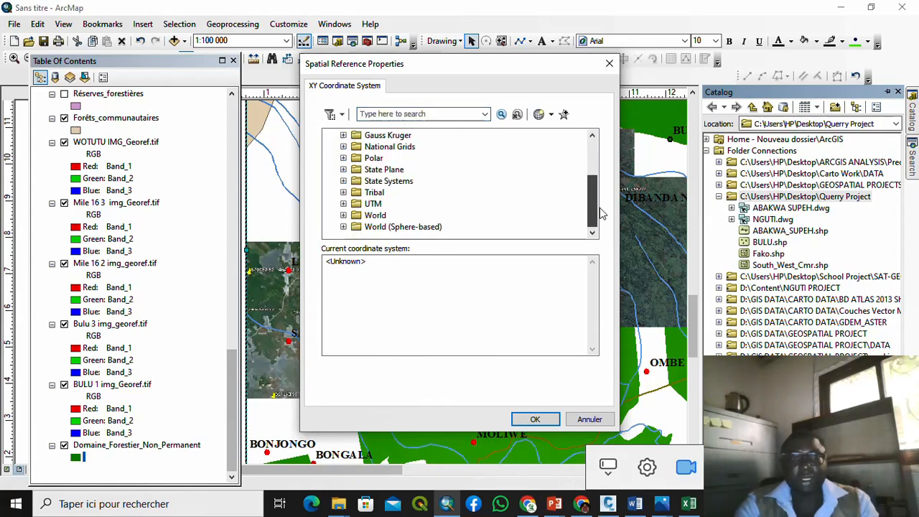
left_click(343, 204)
left_click_drag(592, 192, 599, 224)
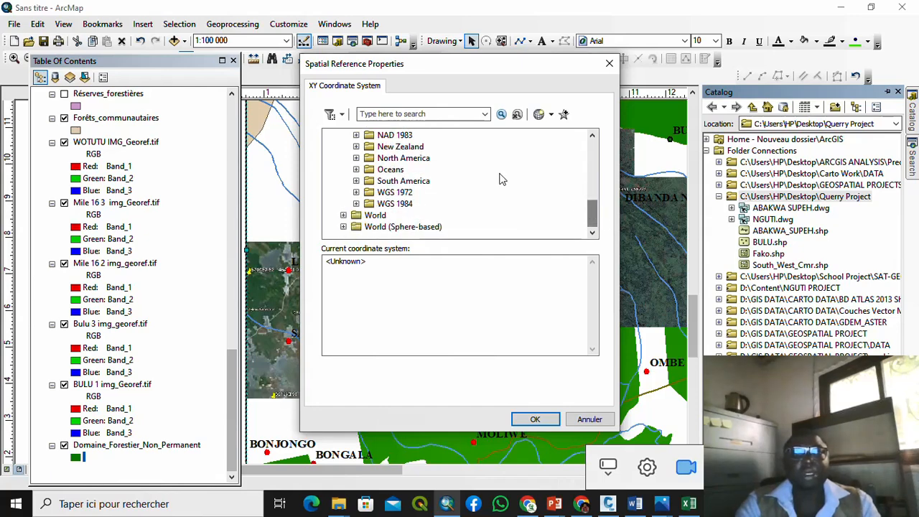
left_click(356, 204)
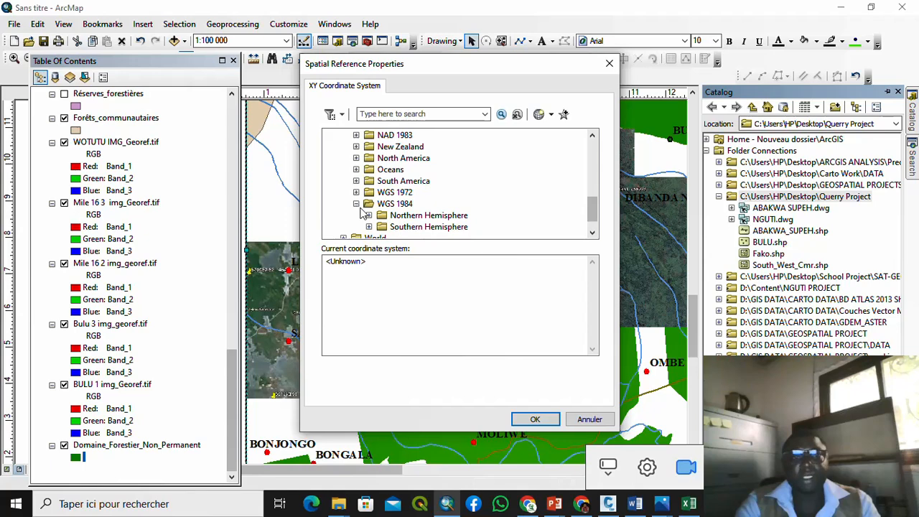
left_click(369, 216)
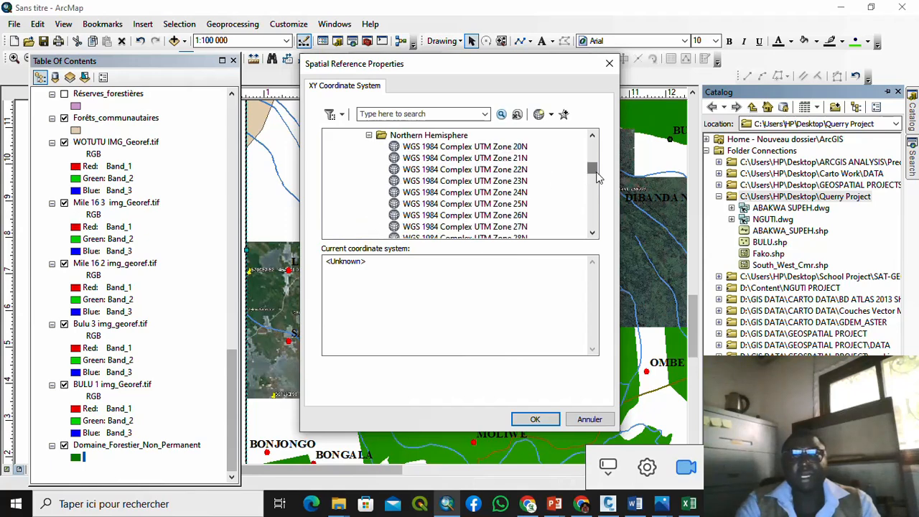
left_click_drag(594, 171, 580, 204)
left_click(485, 215)
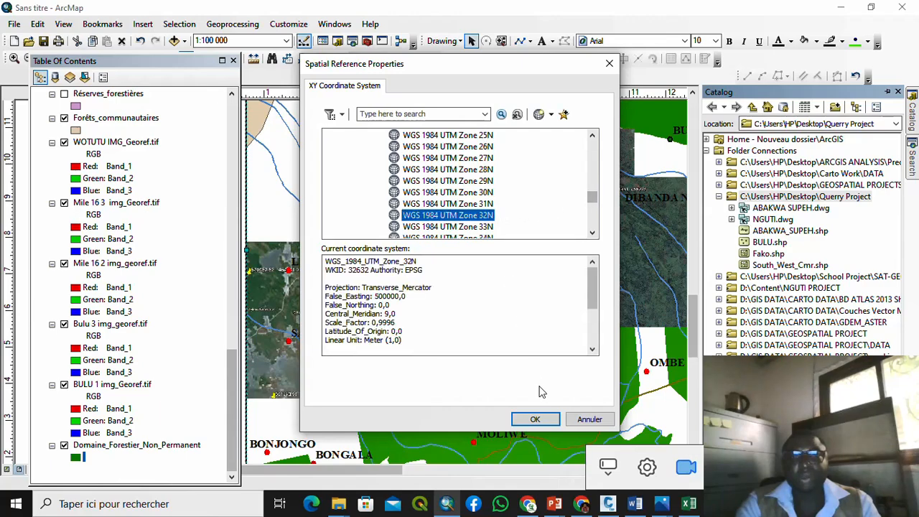
left_click(537, 420)
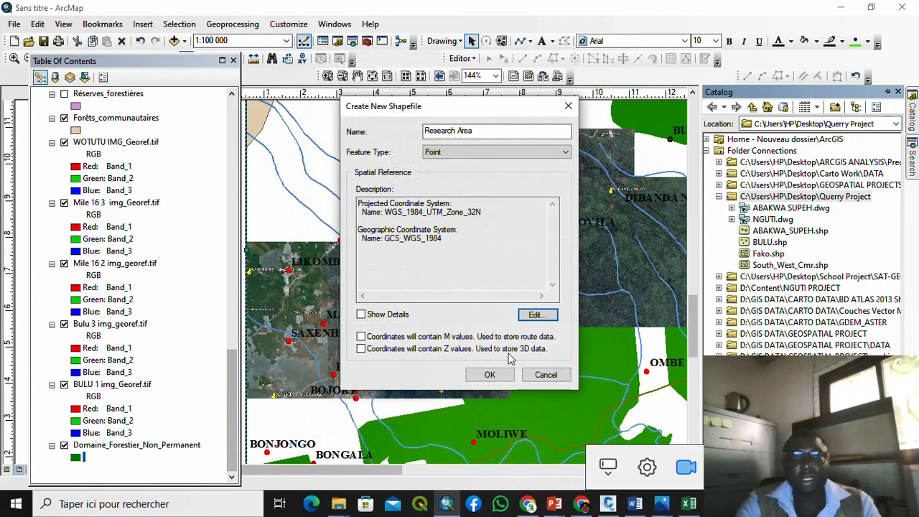
left_click(490, 374)
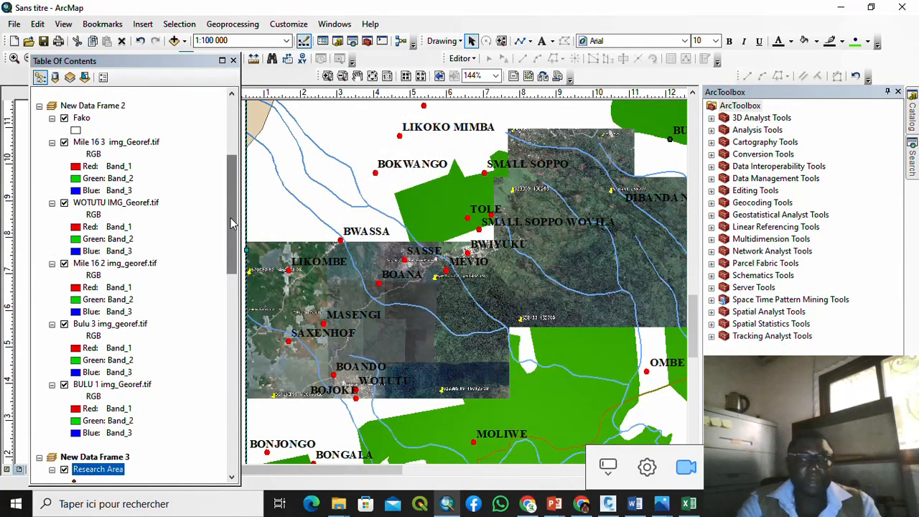
Step: Add a Text field 'Name' of length 20 to the Research Area attribute table, then close it
left_click_drag(234, 223, 242, 294)
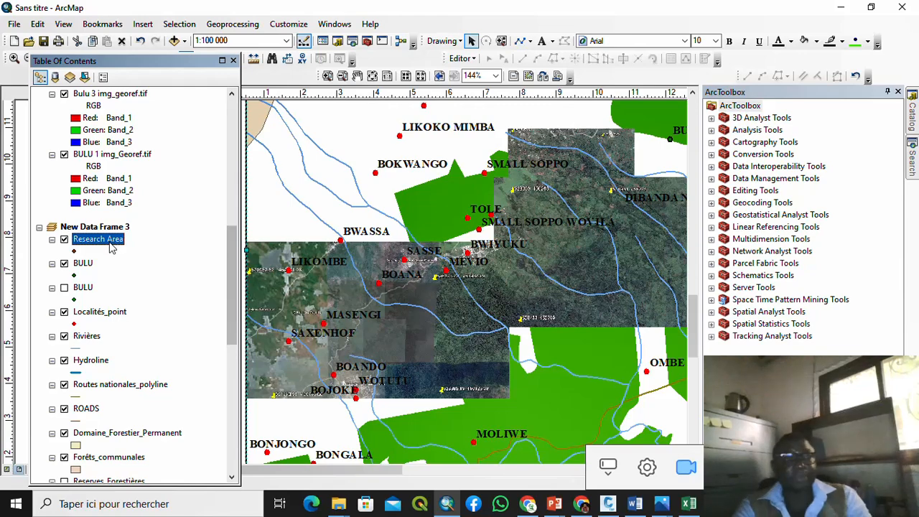
right_click(111, 246)
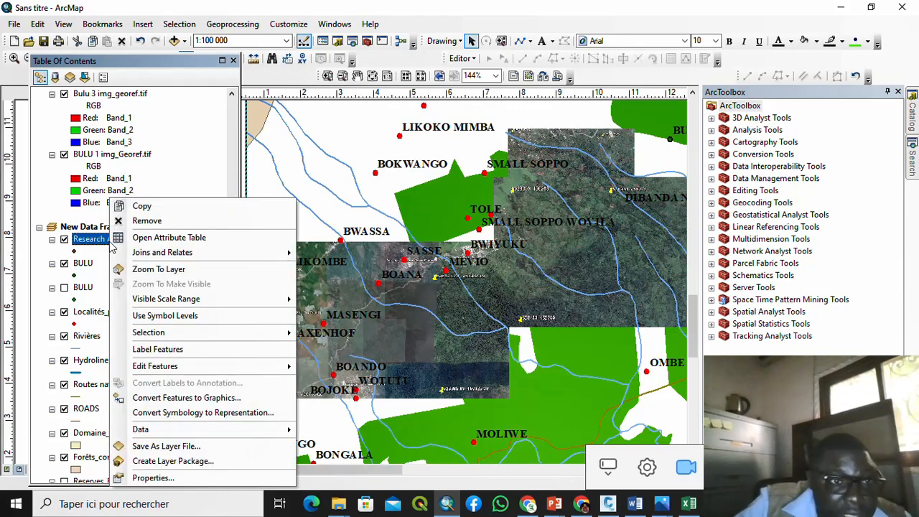
left_click(160, 238)
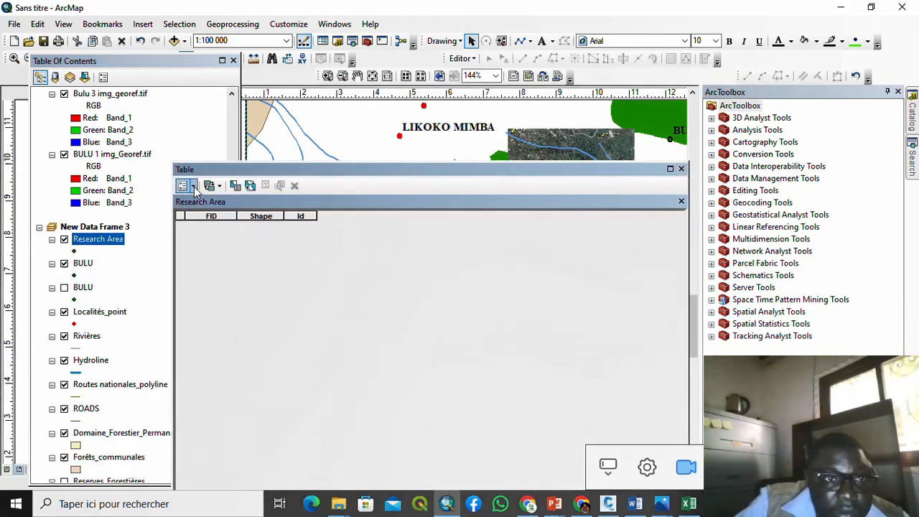
left_click(192, 186)
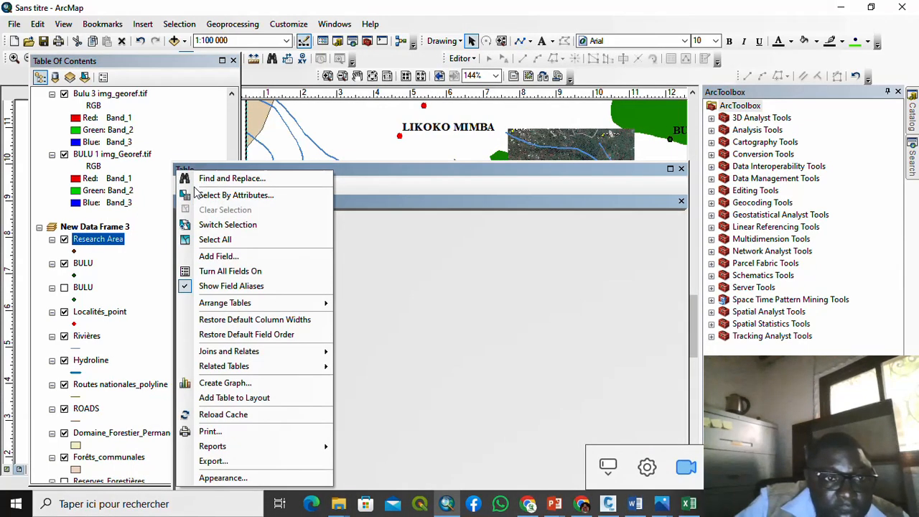
left_click(195, 257)
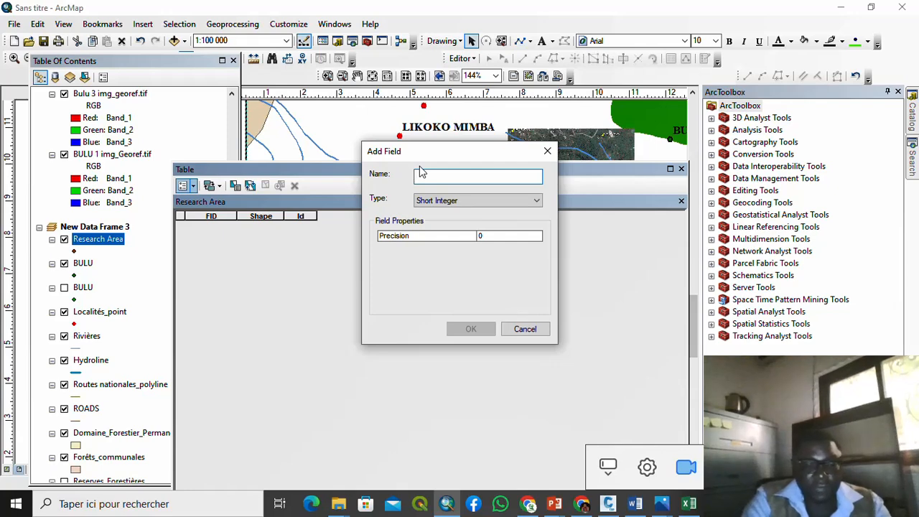
type("Name")
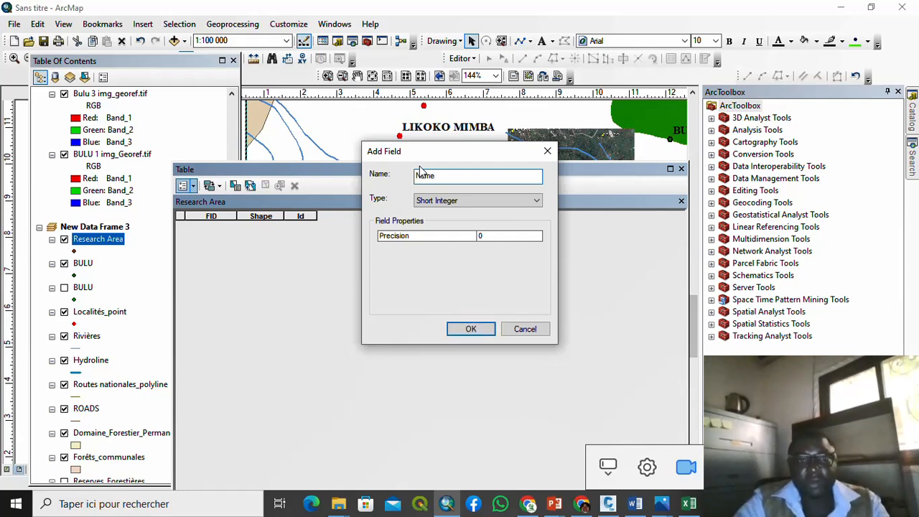
left_click(501, 201)
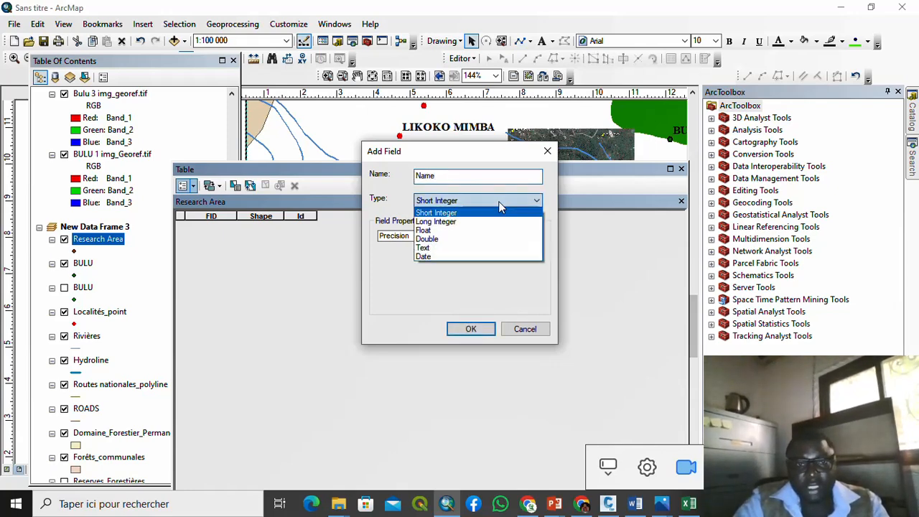
left_click(457, 248)
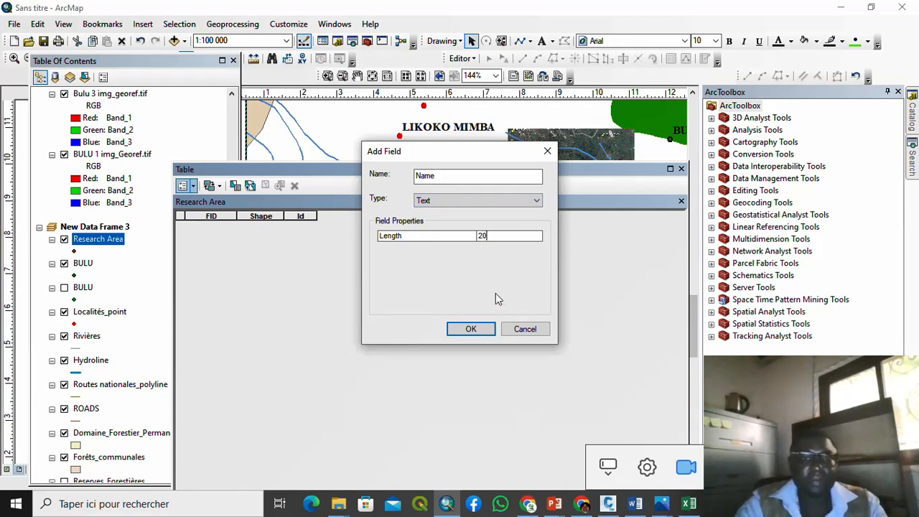
left_click(477, 330)
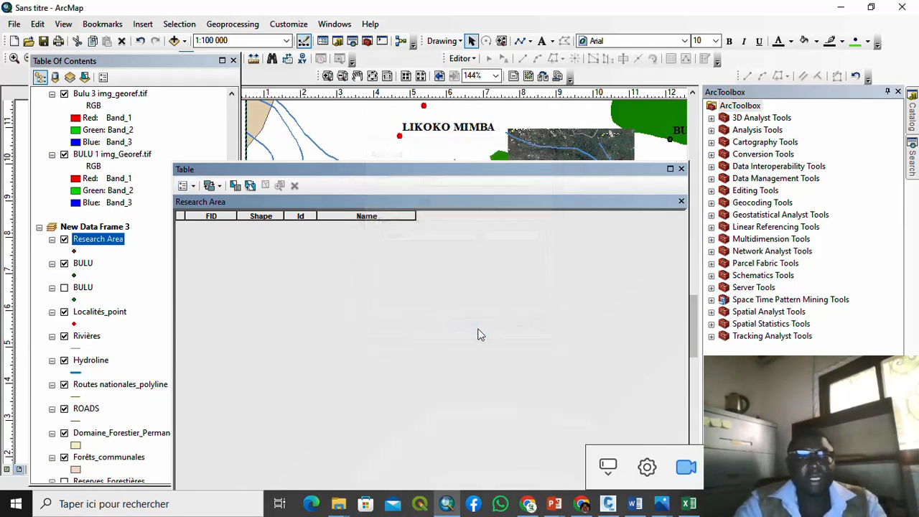
left_click(681, 202)
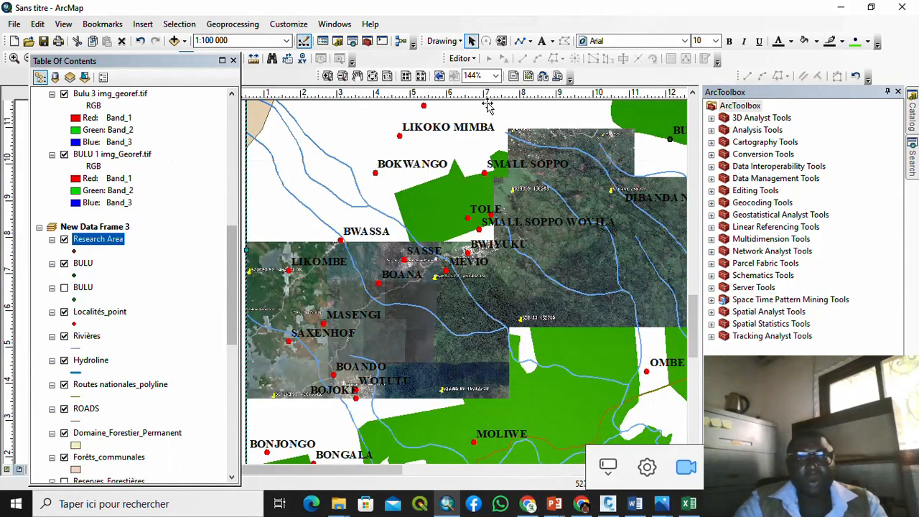
Step: Start an edit session on the Research Area layer, continuing past the spatial reference warnings
left_click(472, 60)
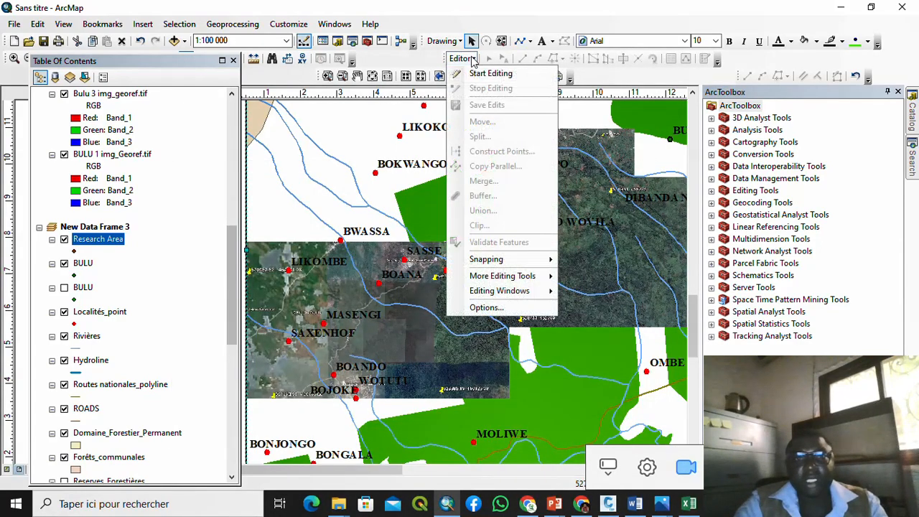
left_click(479, 71)
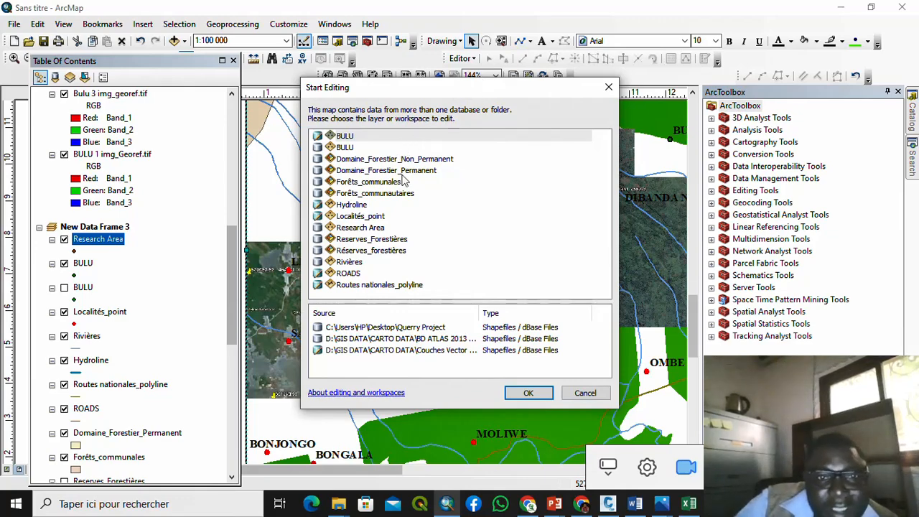
left_click(374, 229)
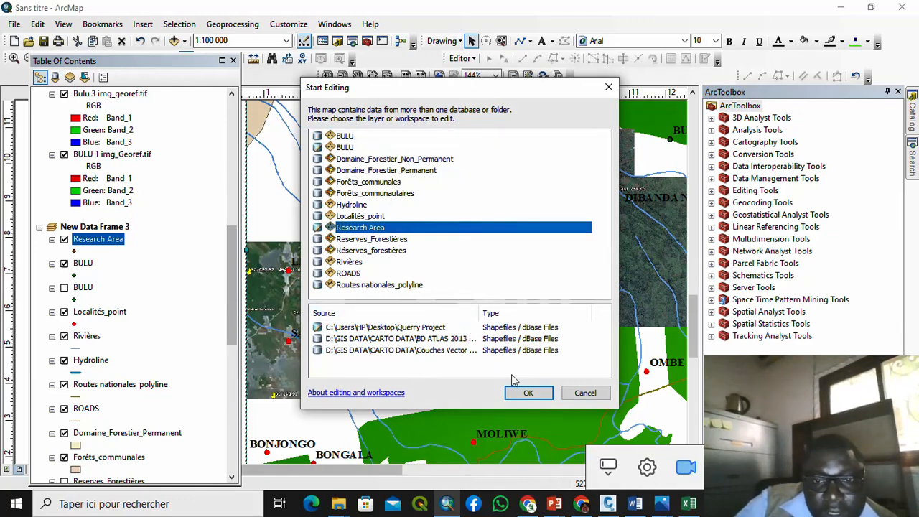
left_click(528, 393)
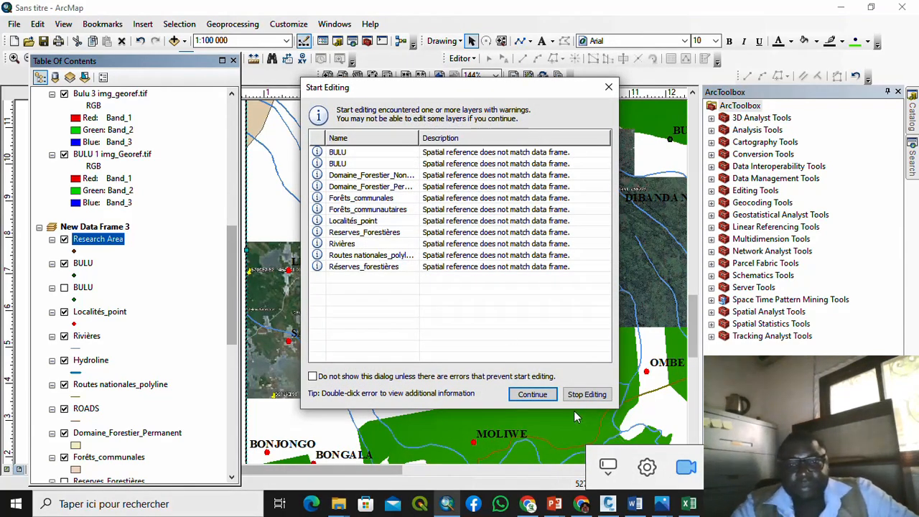
left_click(543, 394)
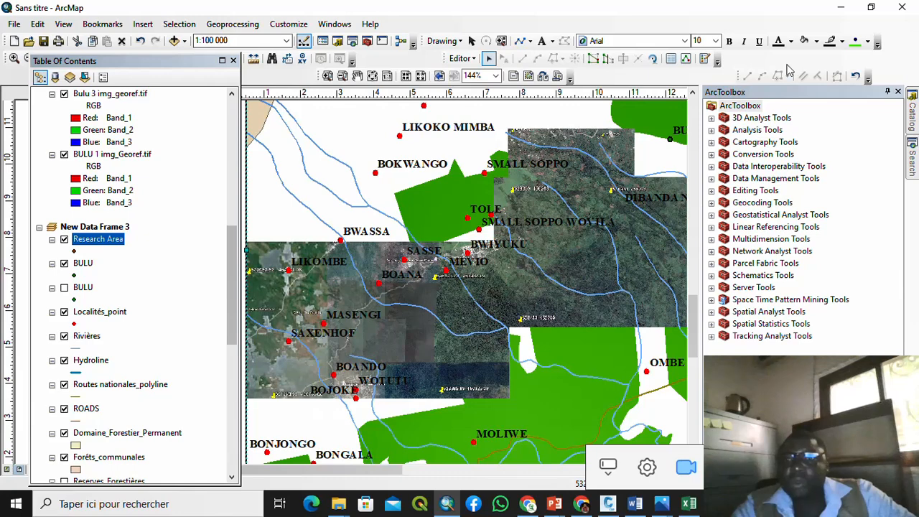
Step: Use the Research Area template to place a new point just east of Bwiyuku
left_click(705, 60)
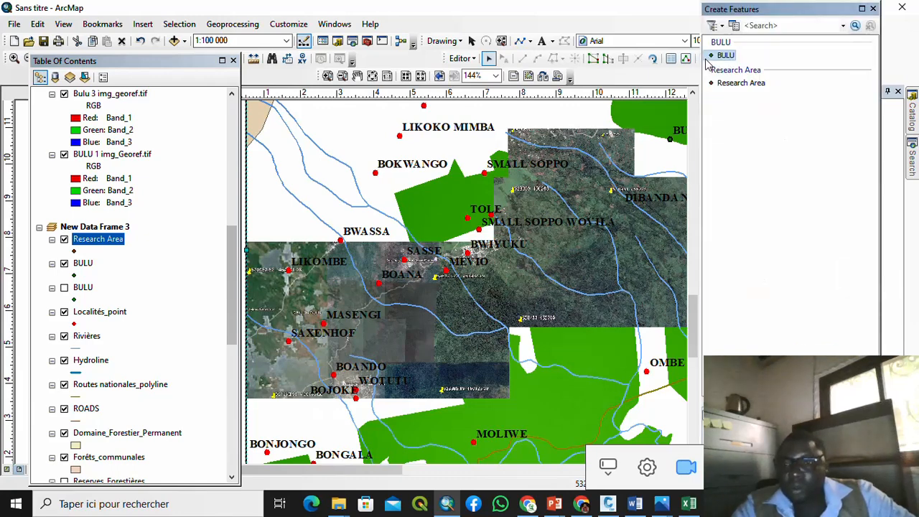
left_click(735, 88)
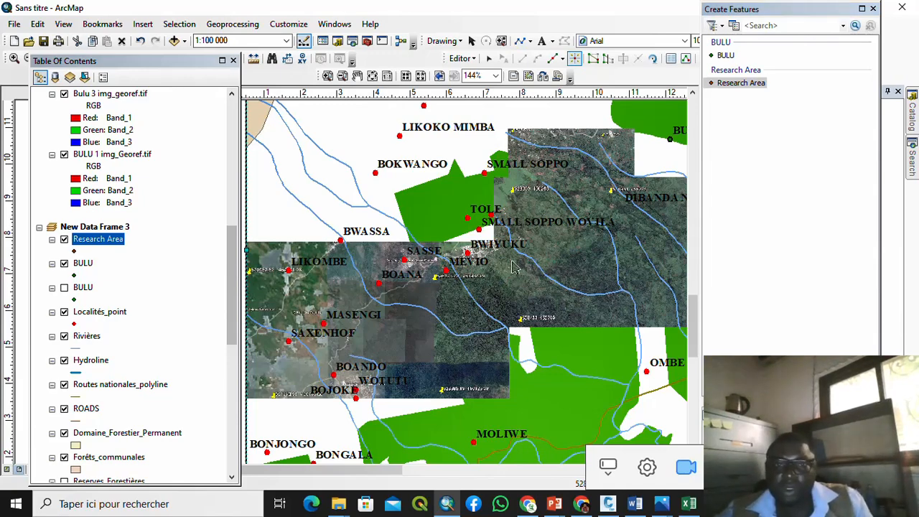
scroll(513, 267, "down", 1)
scroll(457, 291, "down", 1)
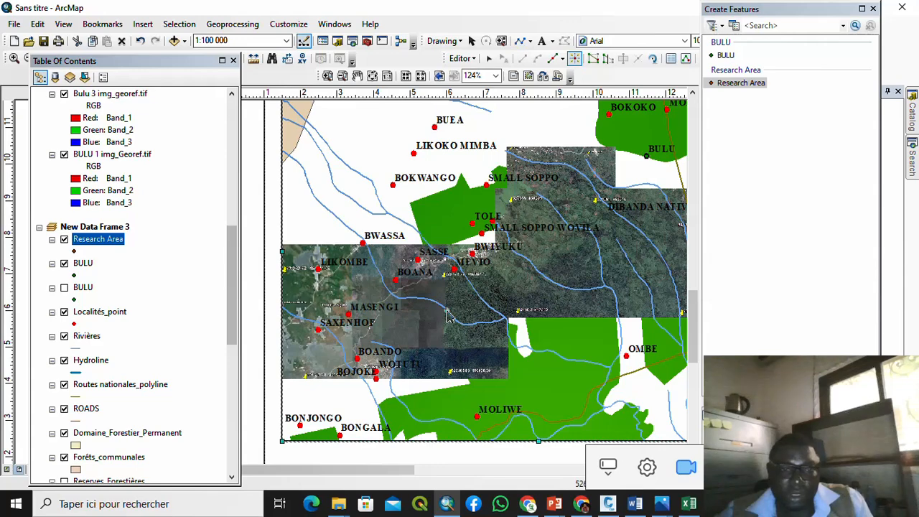
scroll(373, 371, "up", 1)
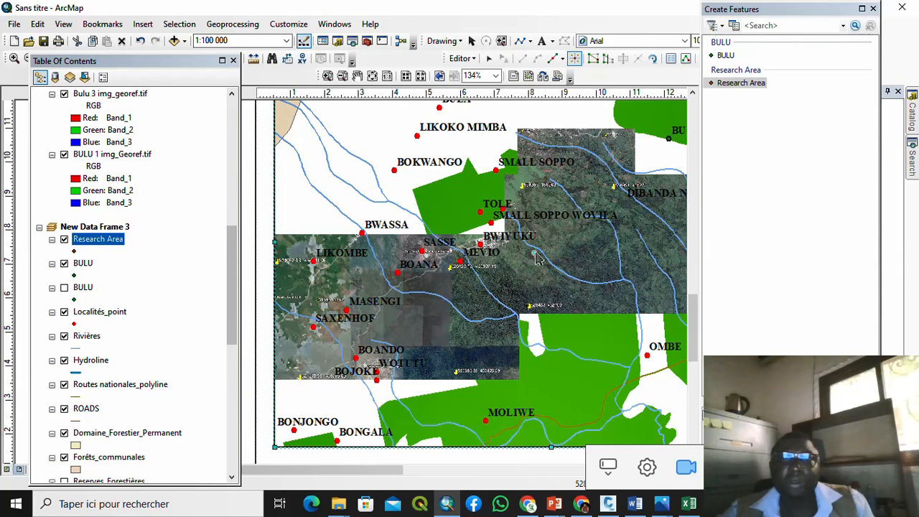
scroll(549, 253, "down", 3)
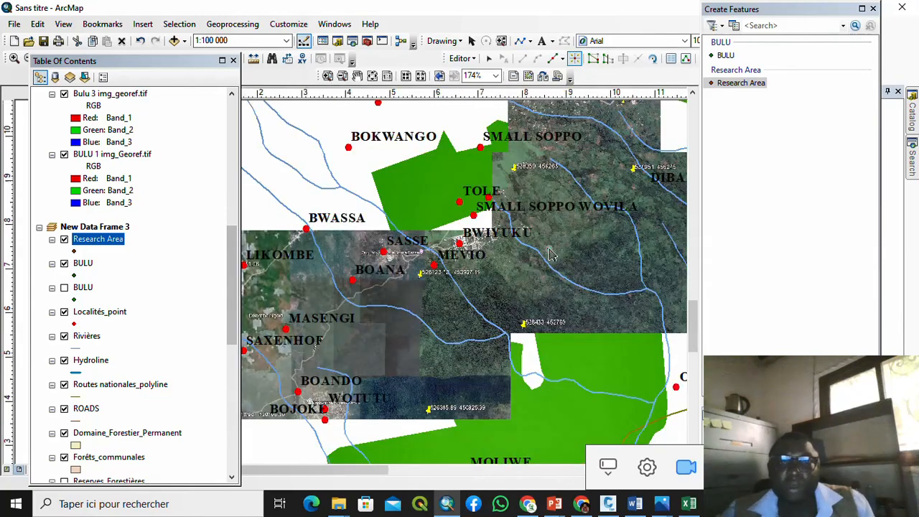
scroll(549, 254, "down", 3)
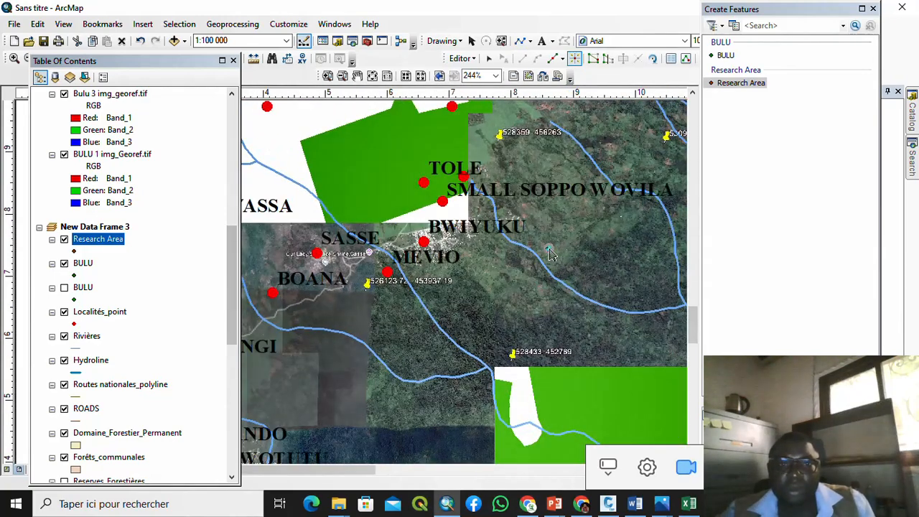
scroll(549, 254, "down", 2)
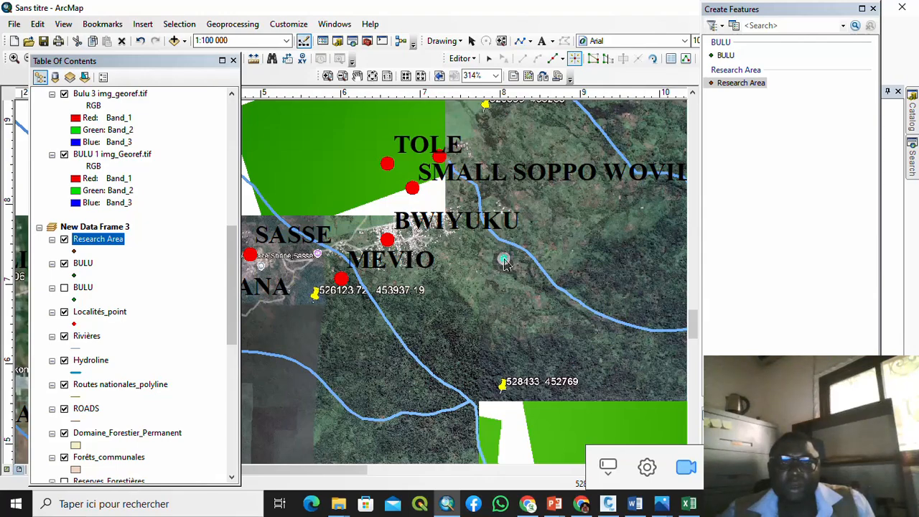
left_click(505, 260)
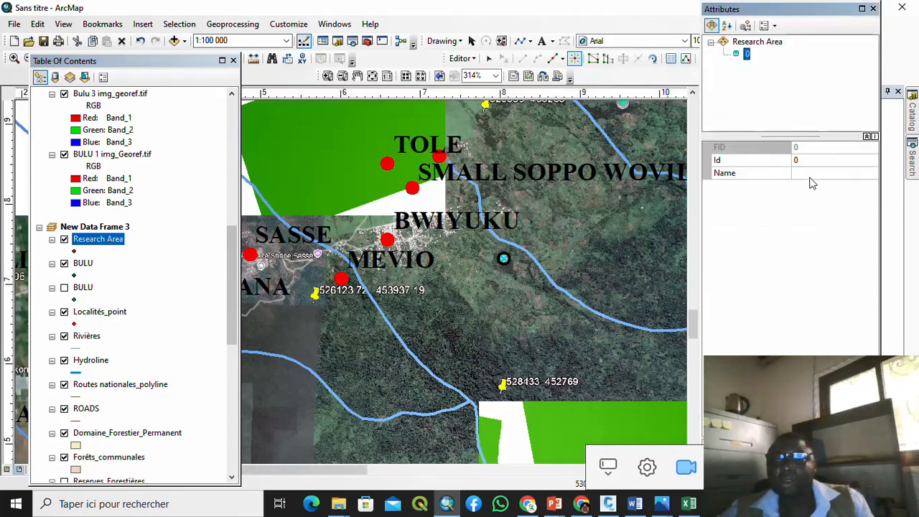
Step: Enter Wotutu as the new point's Name attribute, then zoom back out on the map
left_click(815, 173)
type("Wotutu")
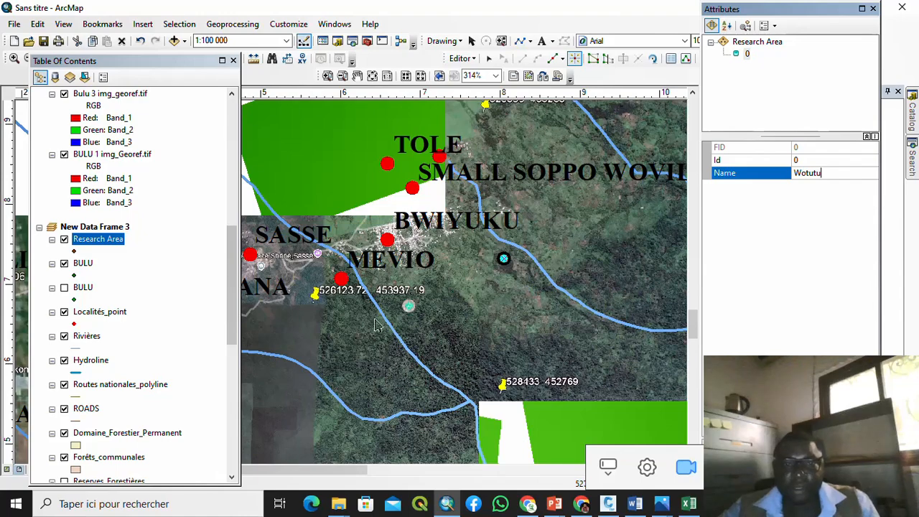
scroll(369, 328, "up", 2)
scroll(368, 328, "up", 3)
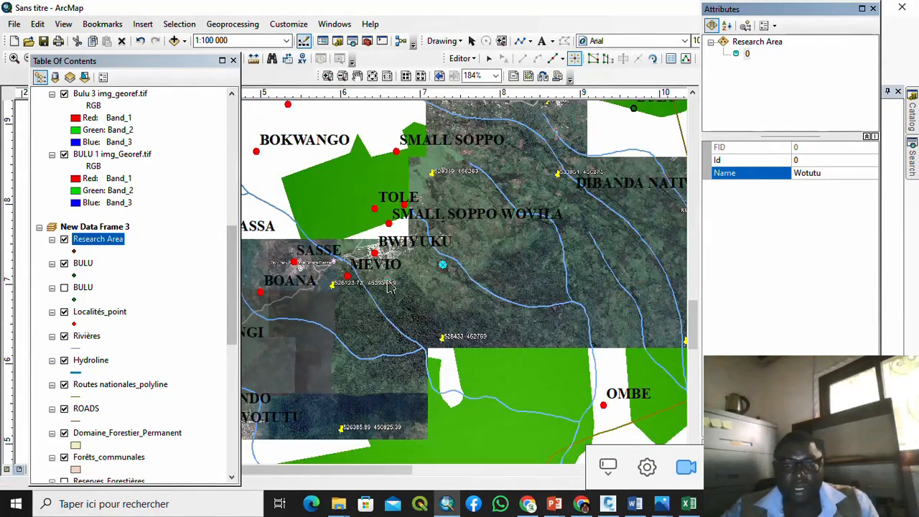
scroll(418, 287, "up", 2)
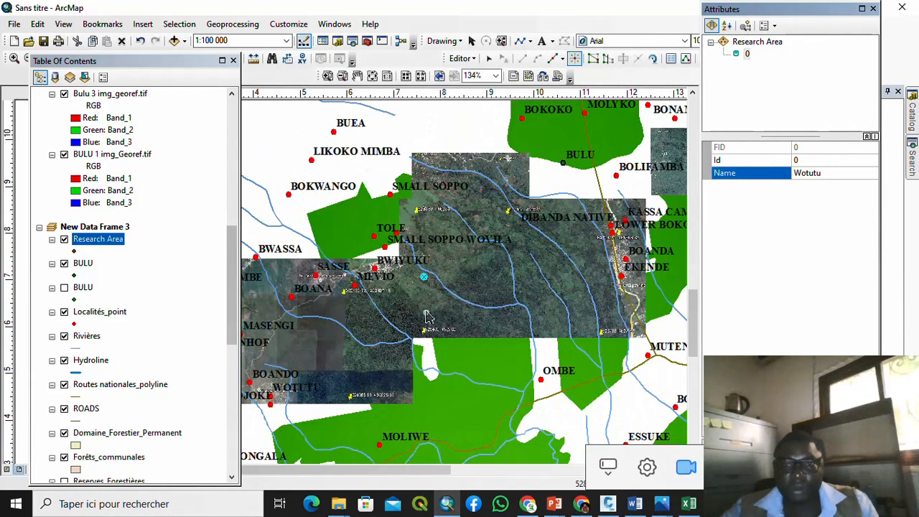
scroll(387, 305, "up", 2)
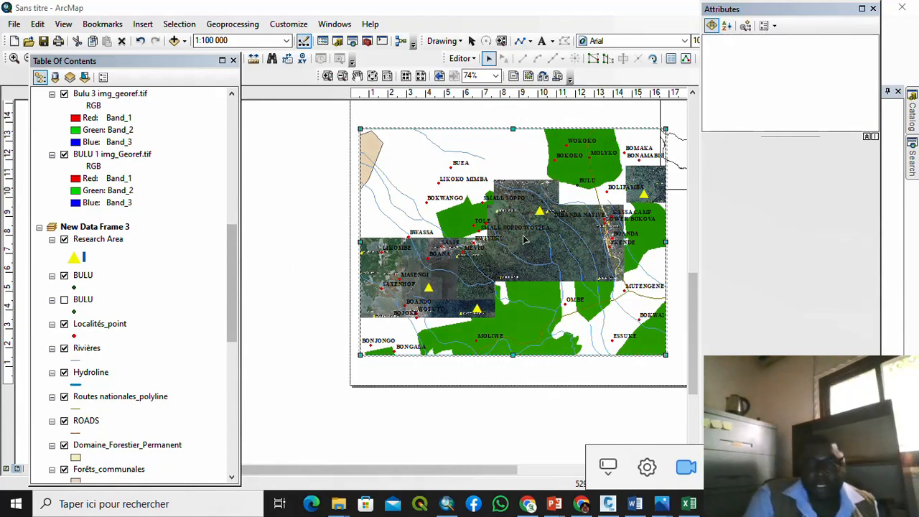
Step: Zoom and pan the layout to review the yellow Research Area triangles on the Fako map
scroll(540, 225, "up", 2)
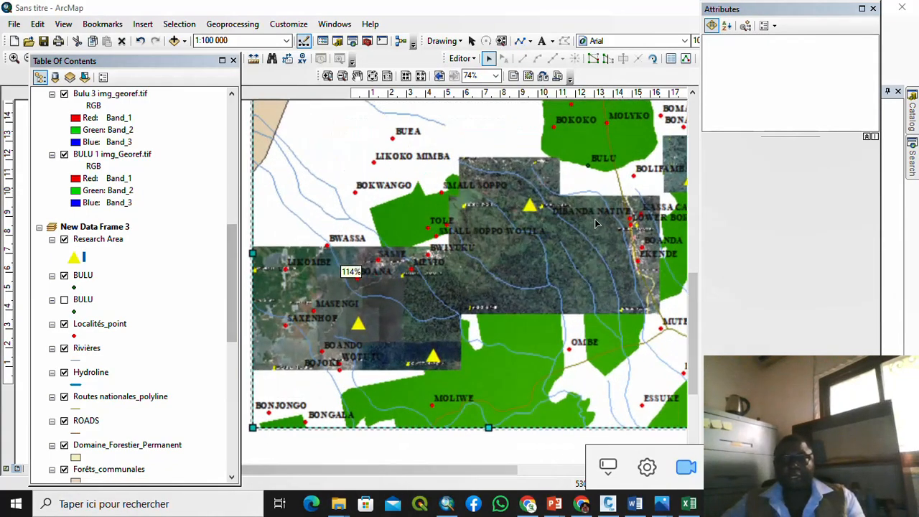
scroll(406, 236, "down", 2)
scroll(406, 237, "down", 2)
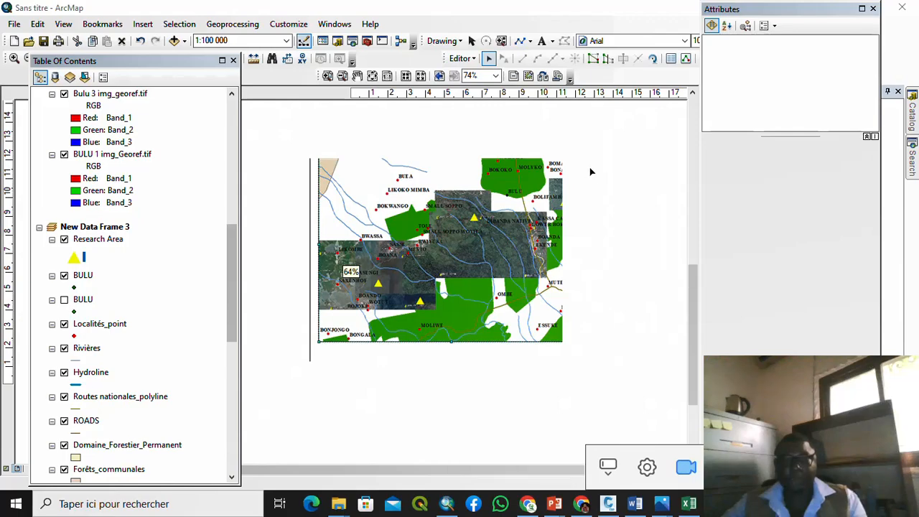
scroll(596, 185, "up", 5)
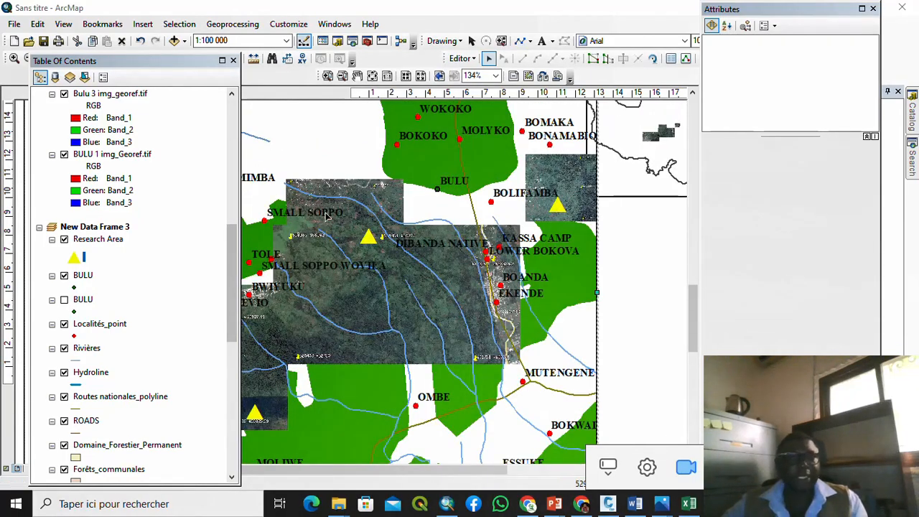
scroll(553, 310, "down", 4)
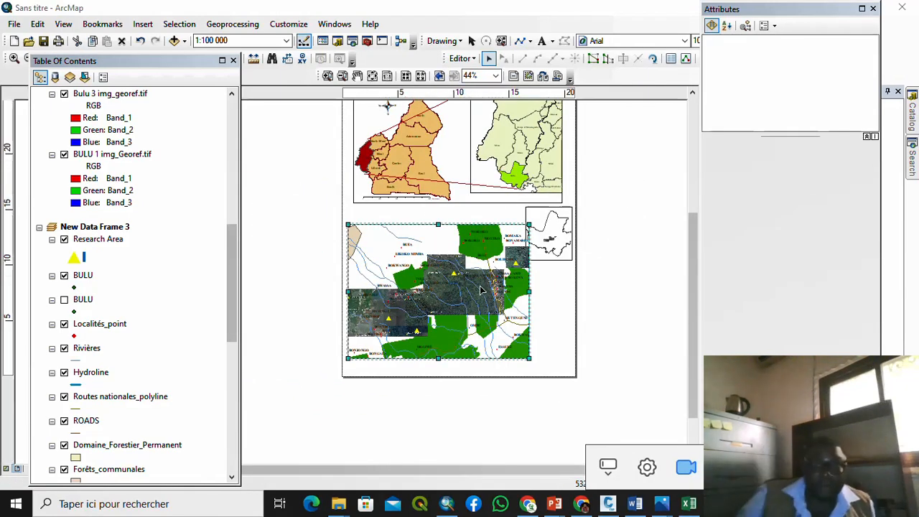
scroll(478, 288, "up", 2)
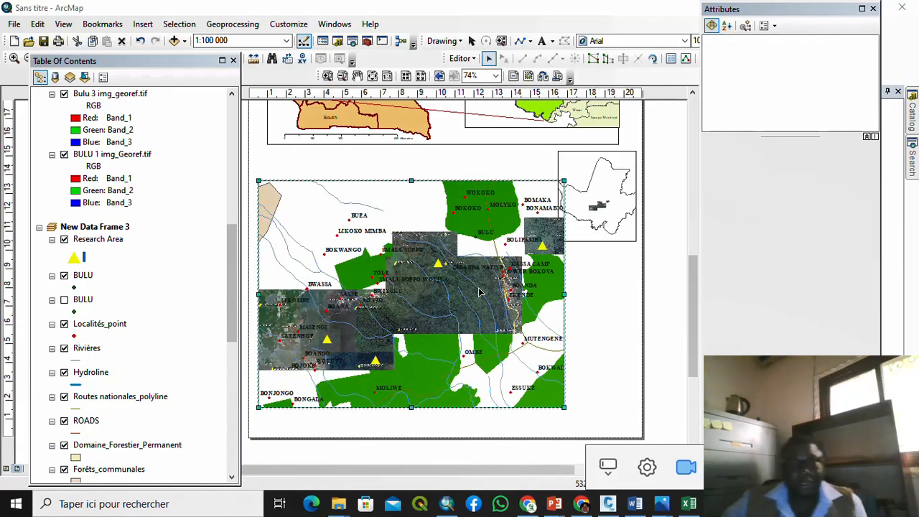
left_click_drag(327, 331, 422, 319)
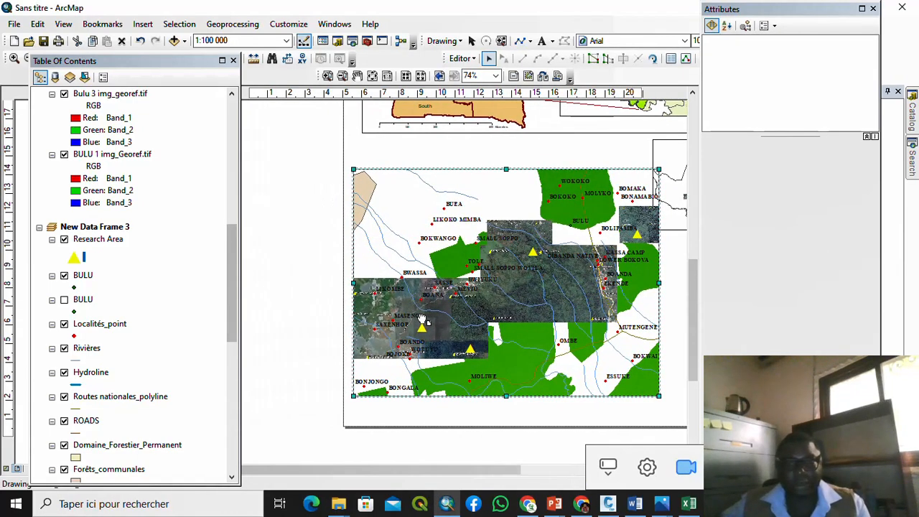
scroll(413, 316, "up", 1)
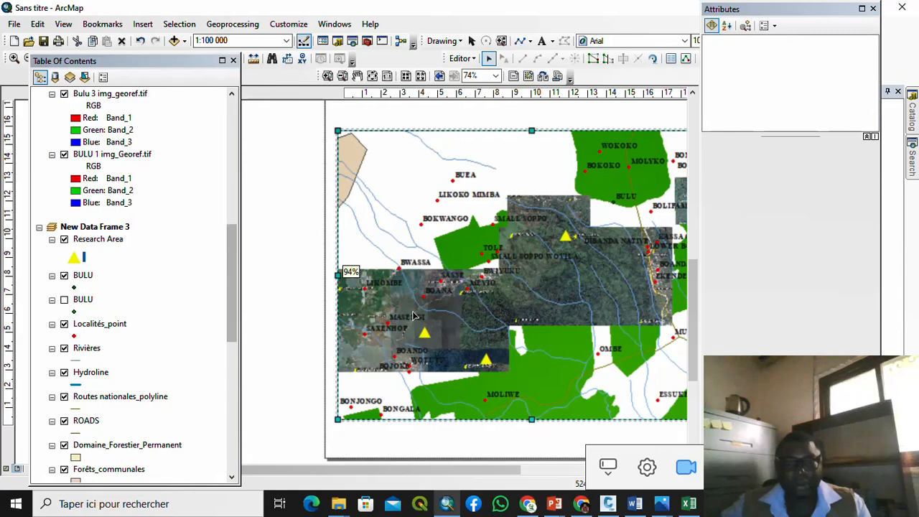
scroll(413, 316, "down", 2)
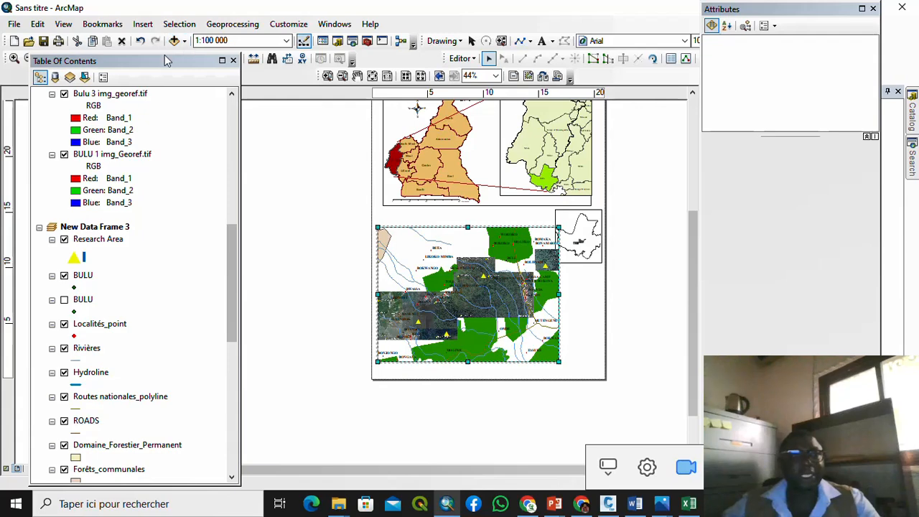
Step: Select the upper Cameroon location frame and open its Data Frame Properties
left_click_drag(164, 59, 160, 92)
left_click(186, 59)
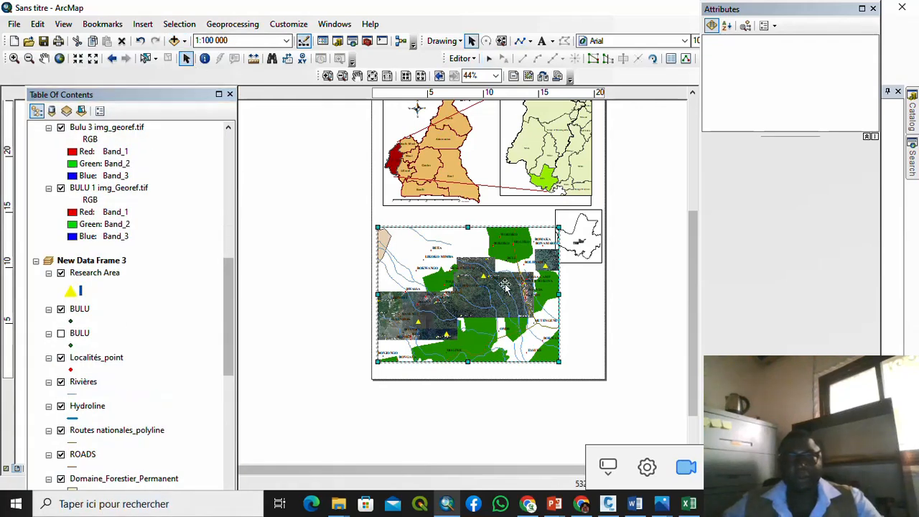
scroll(497, 320, "up", 1)
scroll(497, 319, "up", 1)
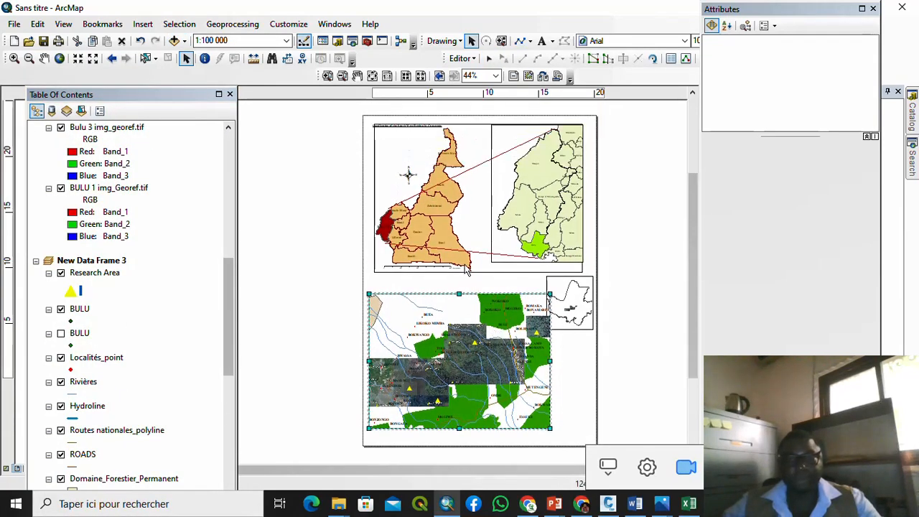
left_click(470, 234)
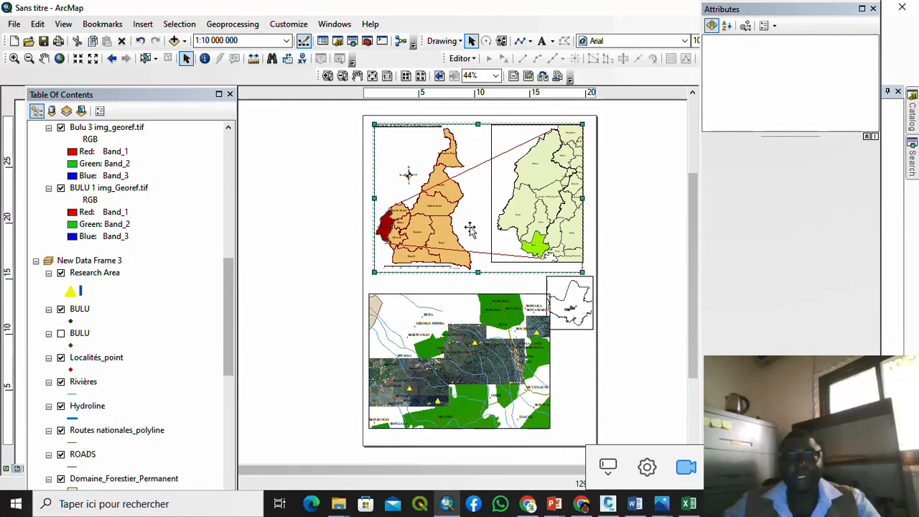
right_click(470, 229)
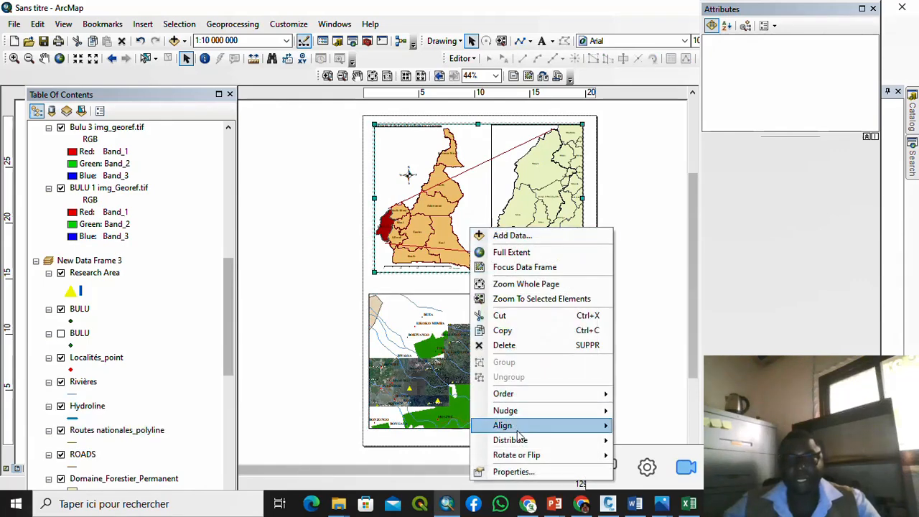
left_click(517, 471)
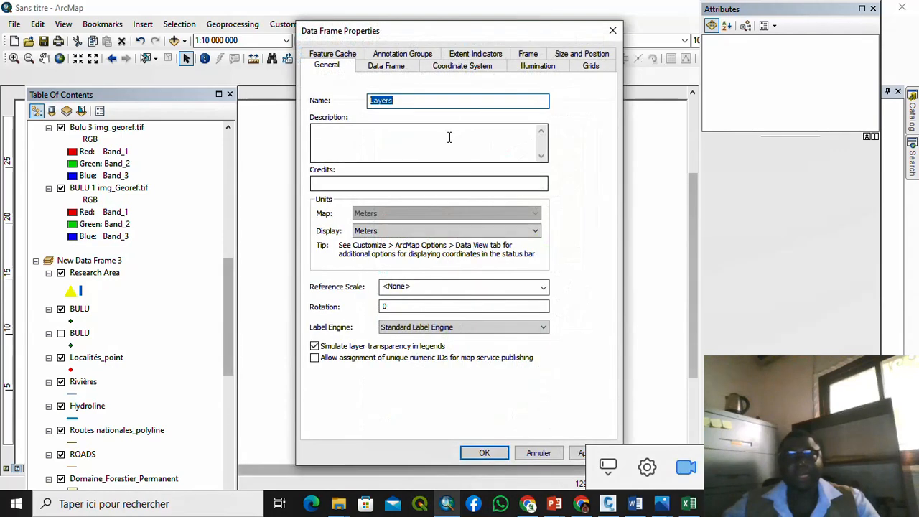
Step: Start a new graticule for the Cameroon frame using tick marks and labels, tick size 6
left_click(591, 66)
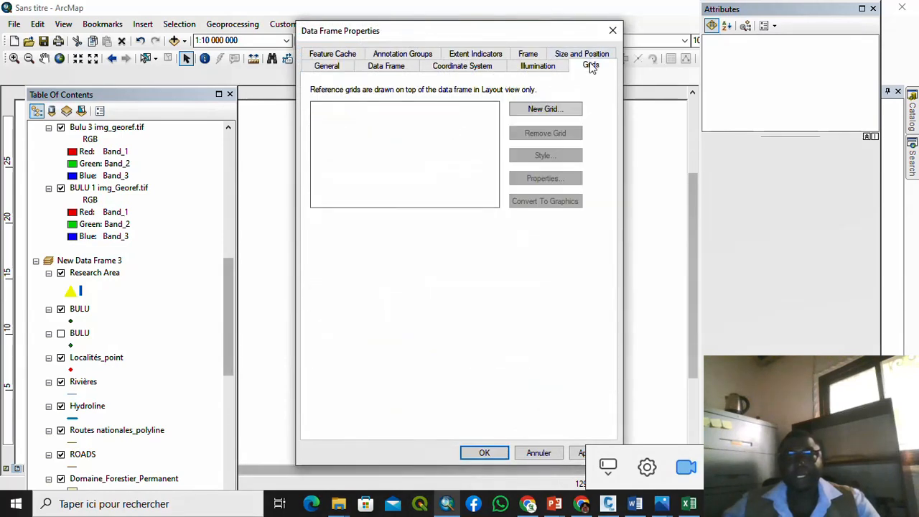
left_click(540, 114)
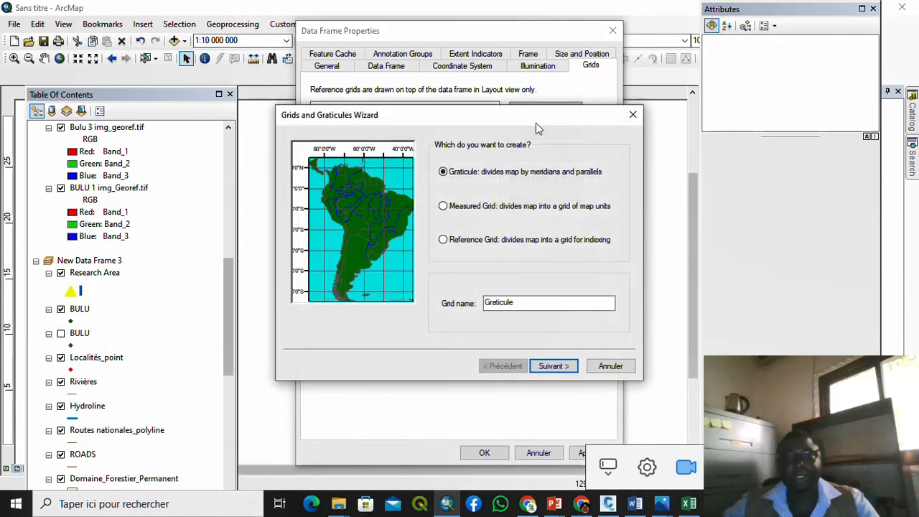
left_click(551, 367)
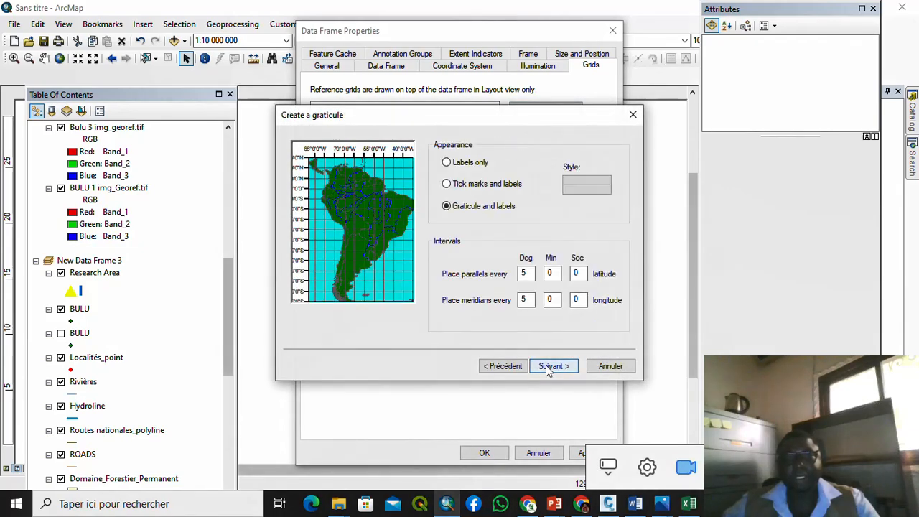
left_click(467, 185)
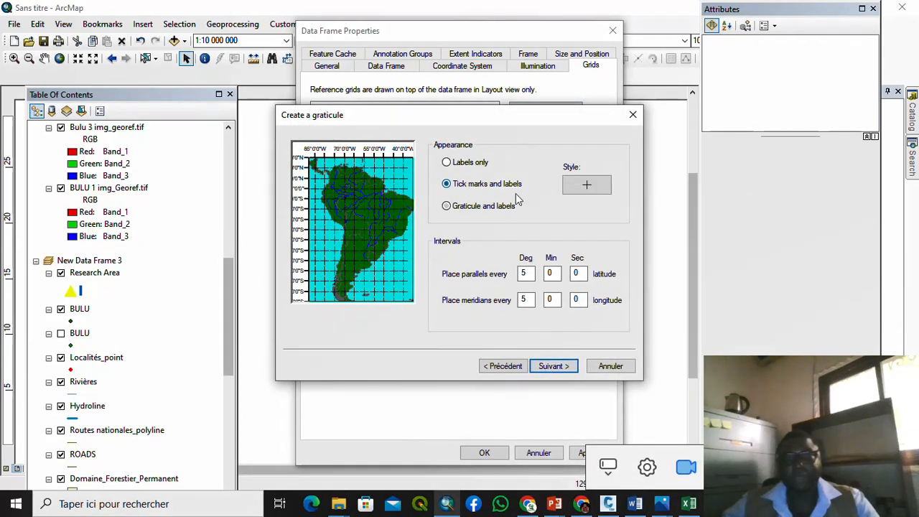
left_click(600, 187)
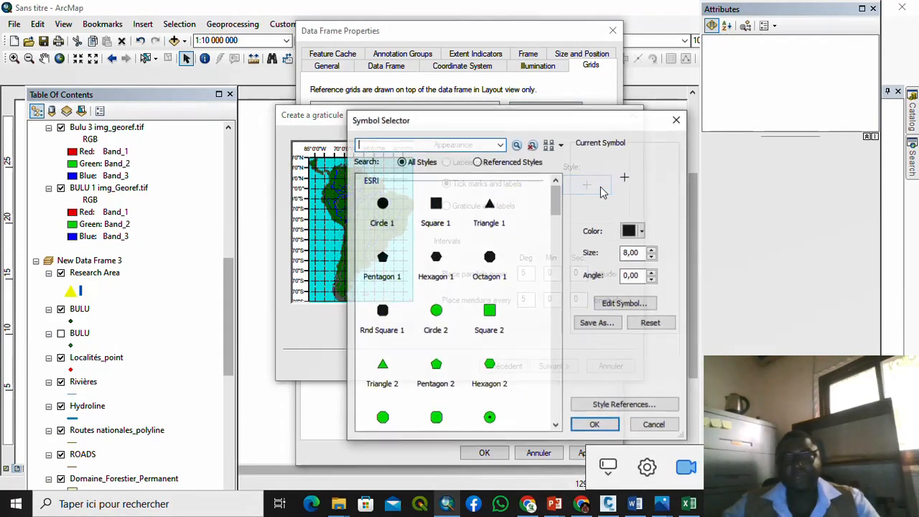
left_click(652, 257)
left_click(652, 257)
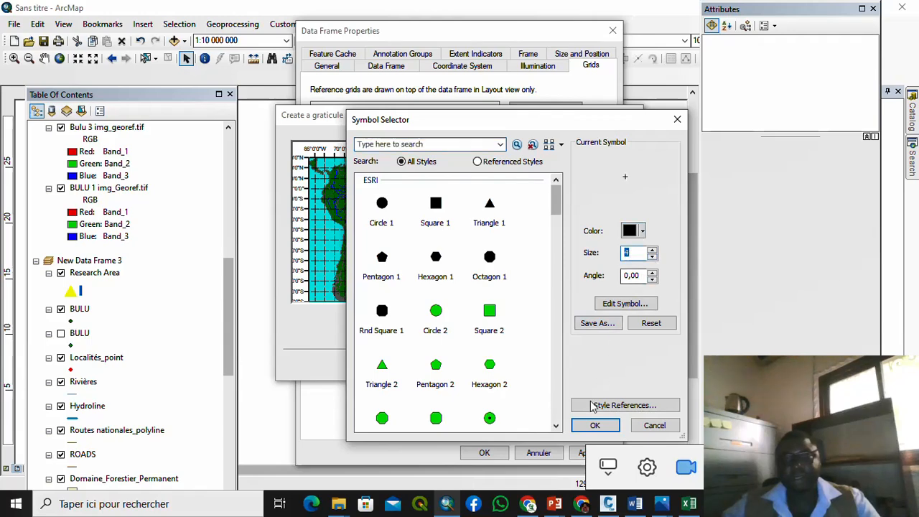
left_click(595, 425)
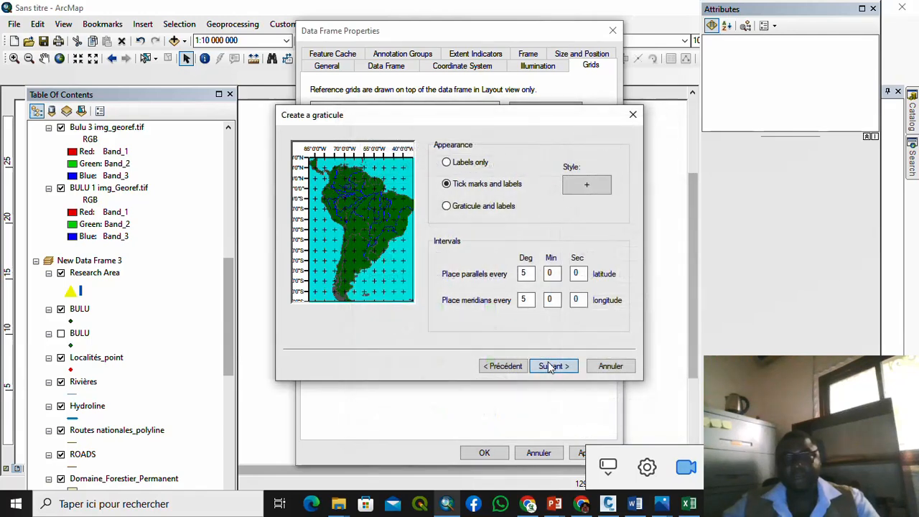
Step: Finish the 5° graticule wizard and apply it to the Cameroon frame
left_click(550, 367)
left_click(550, 367)
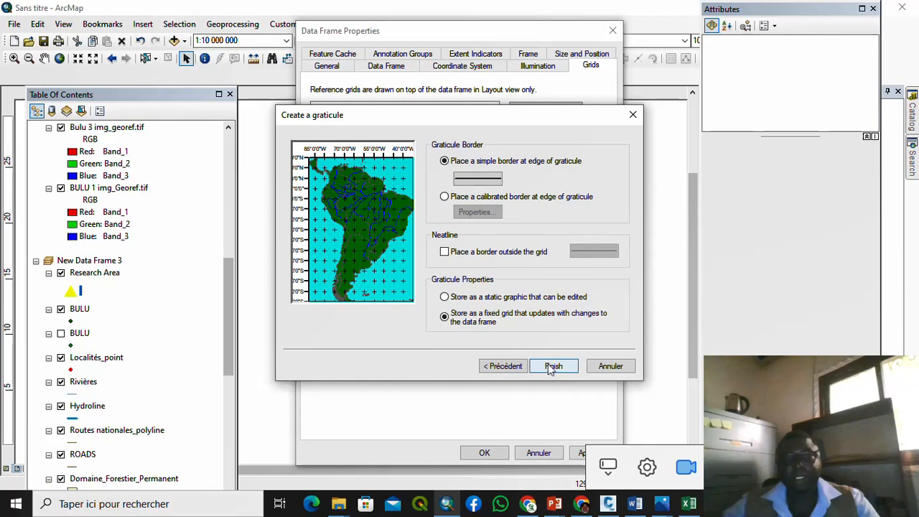
left_click(551, 367)
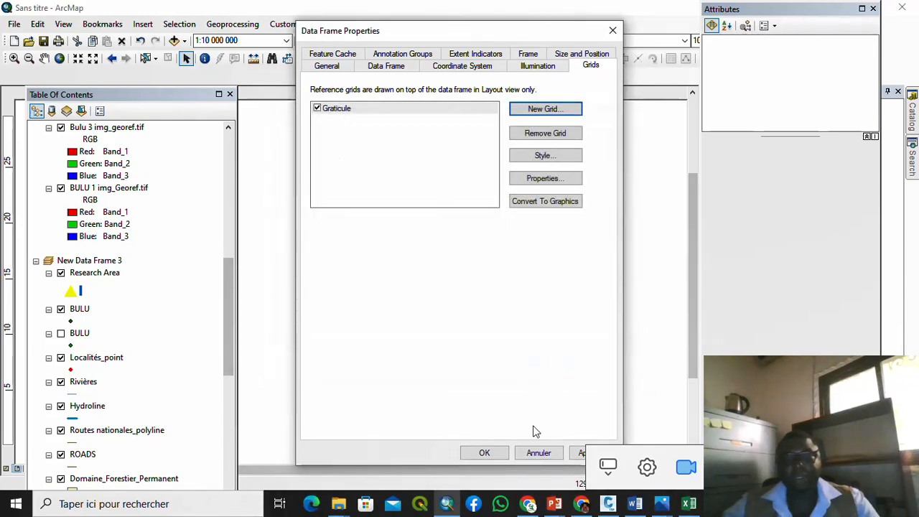
left_click(578, 455)
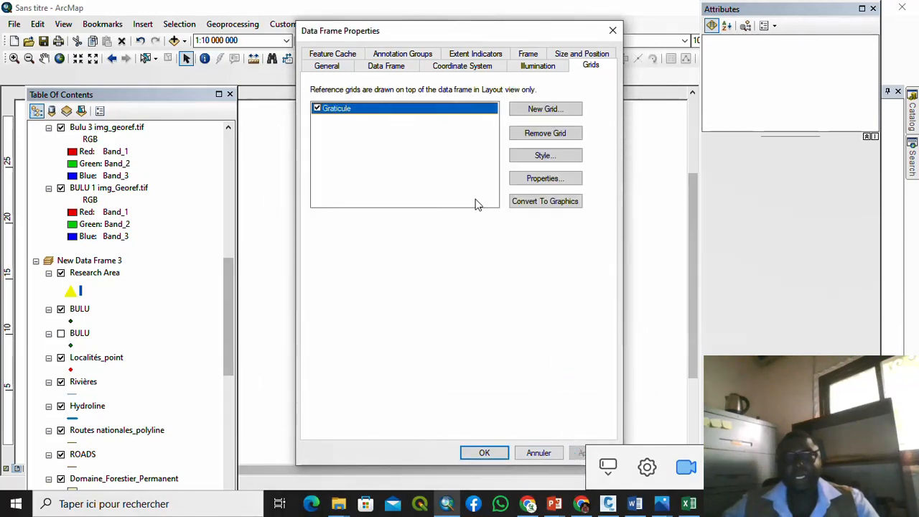
Step: Review the graticule's label settings, accept them and apply the graticule to the Cameroon frame
left_click_drag(445, 34, 188, 107)
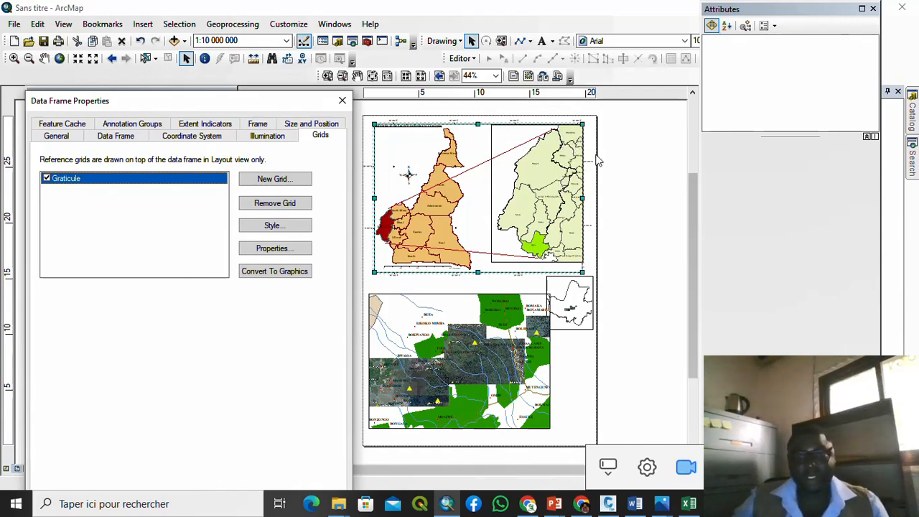
left_click_drag(320, 105, 370, 34)
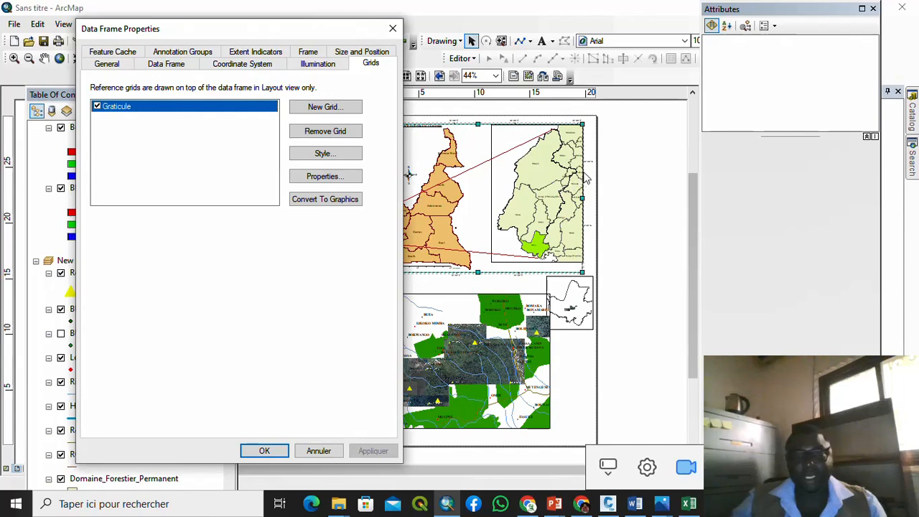
left_click(332, 178)
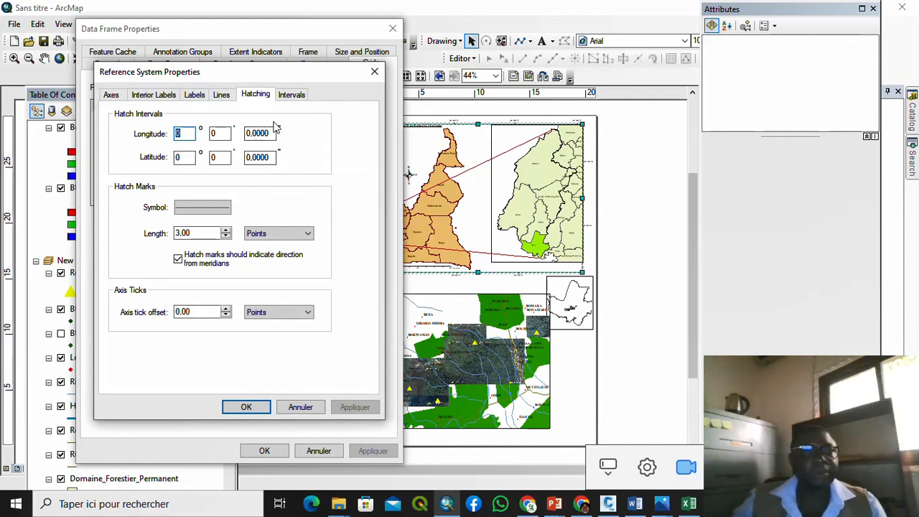
left_click(201, 99)
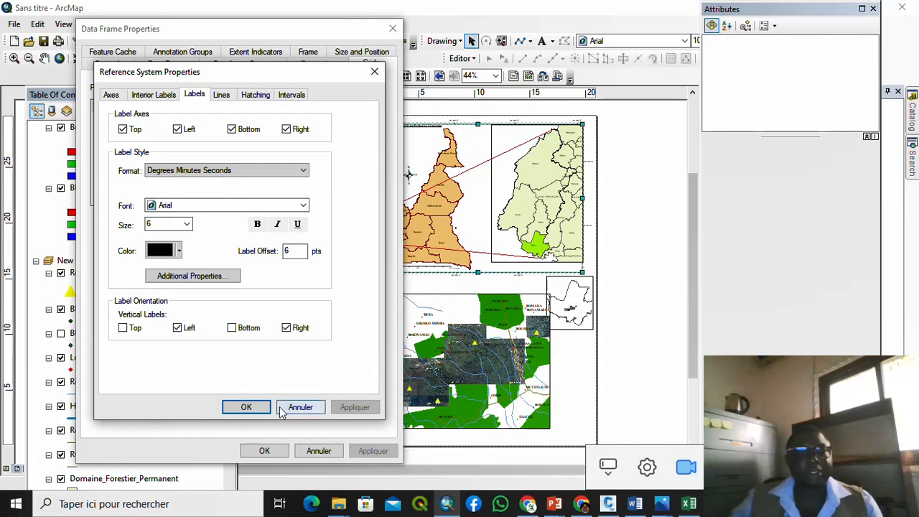
left_click(257, 407)
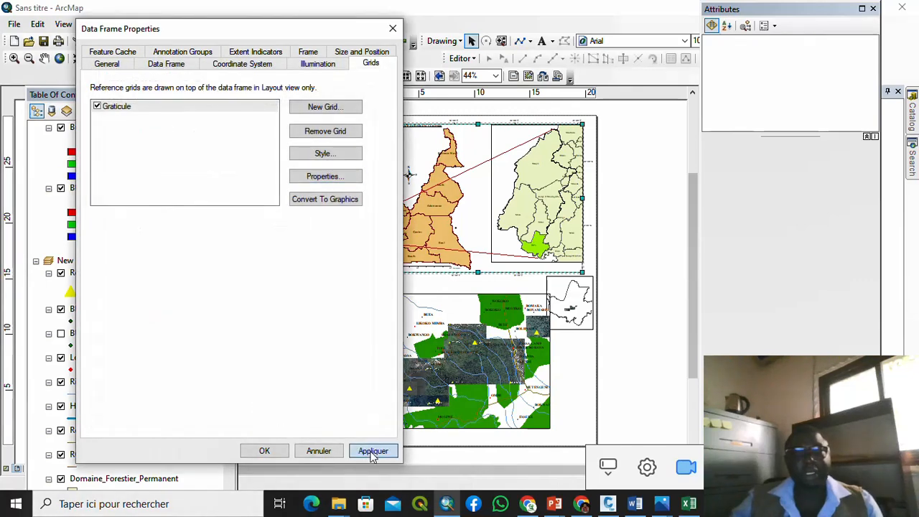
left_click(373, 450)
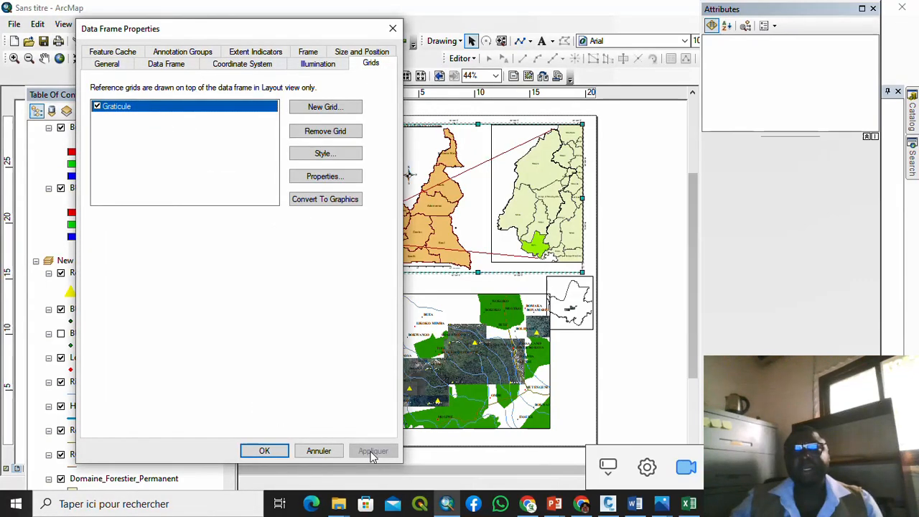
left_click_drag(278, 29, 305, 8)
Step: Set the graticule label size to 9, apply it, and close Data Frame Properties
left_click(351, 158)
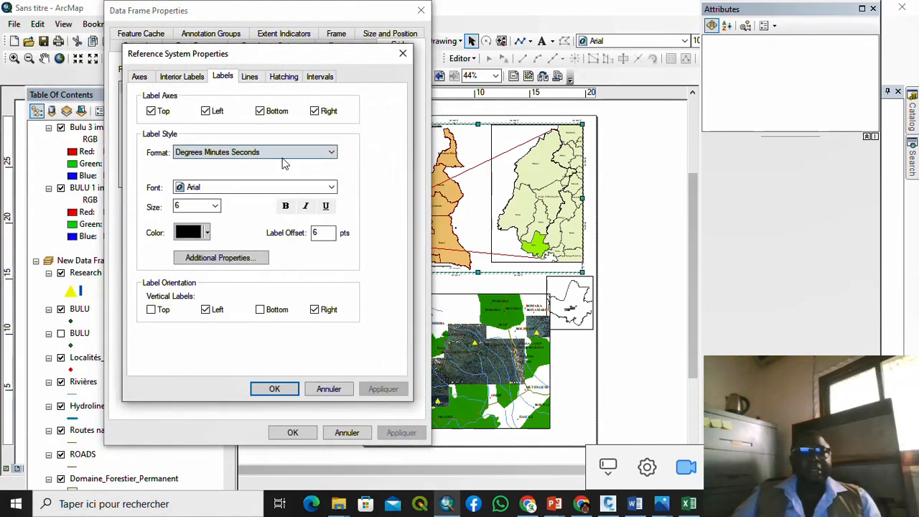
left_click(216, 207)
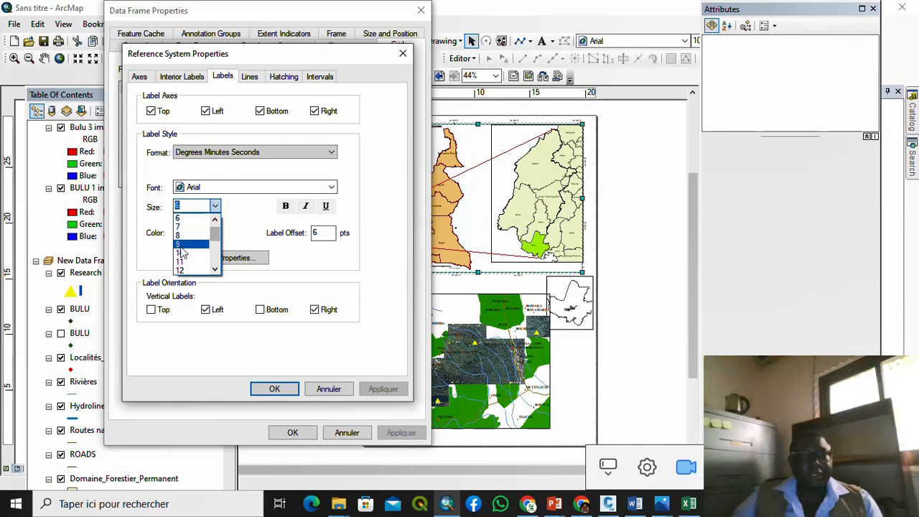
left_click(179, 247)
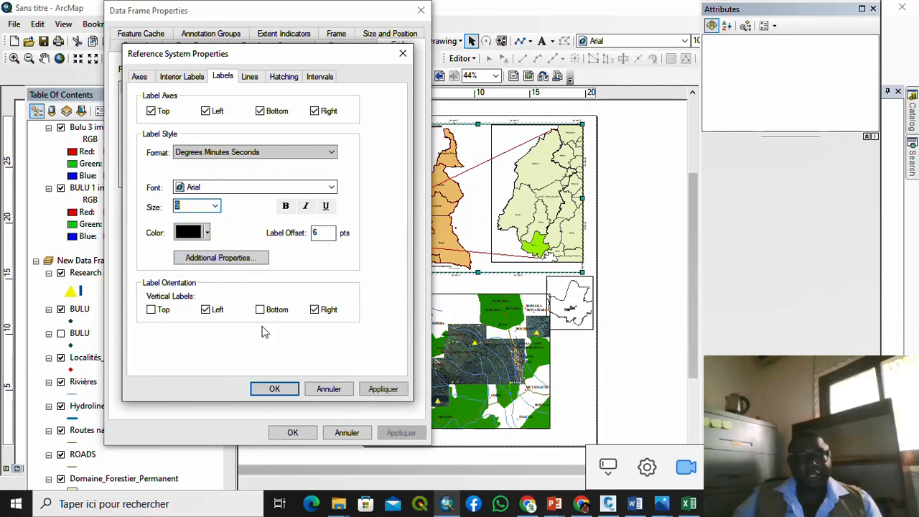
left_click(371, 394)
left_click(274, 388)
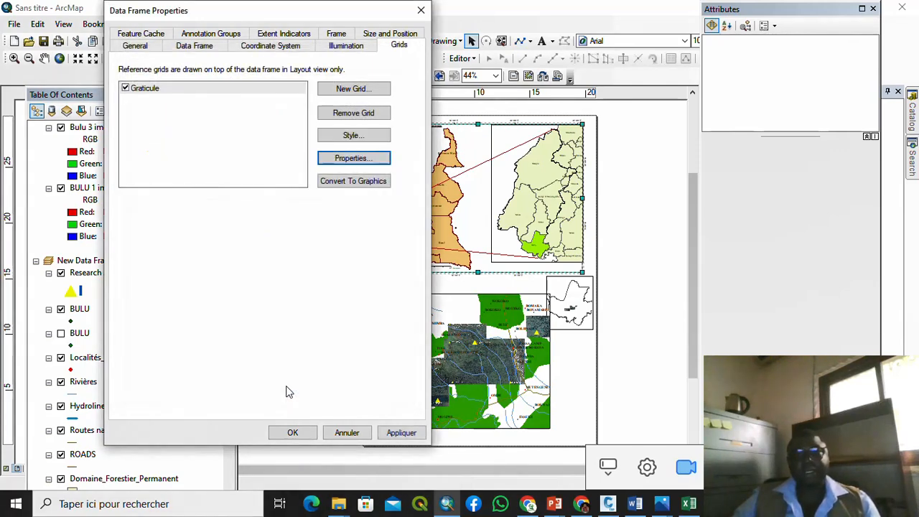
left_click(392, 432)
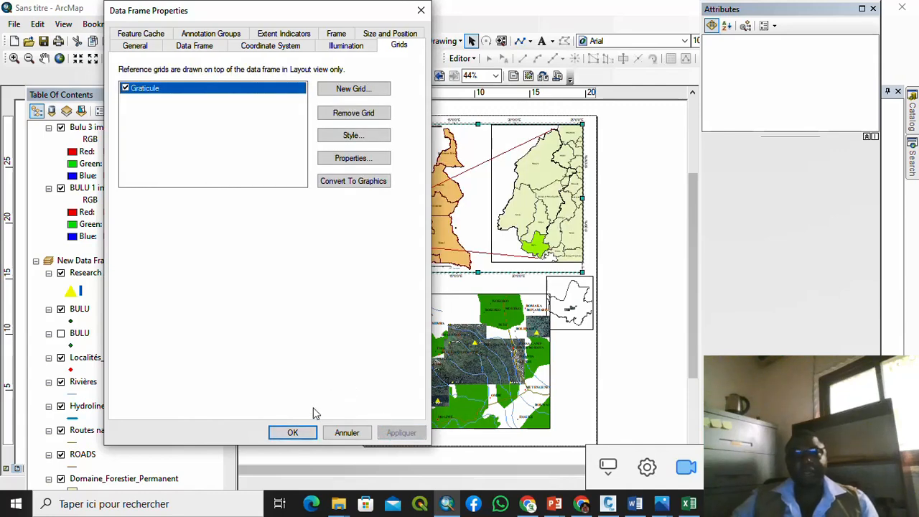
left_click(292, 432)
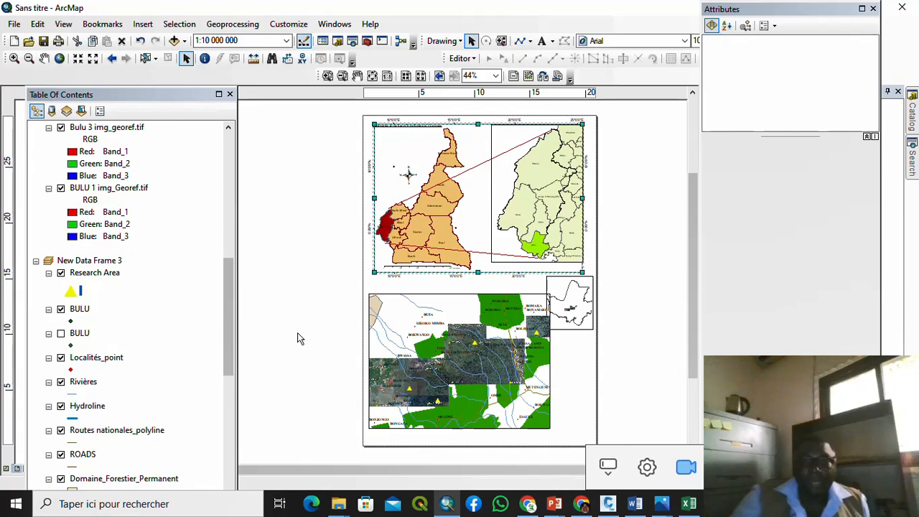
Step: Select the lower research-area imagery frame and open its Data Frame Properties
left_click(439, 315)
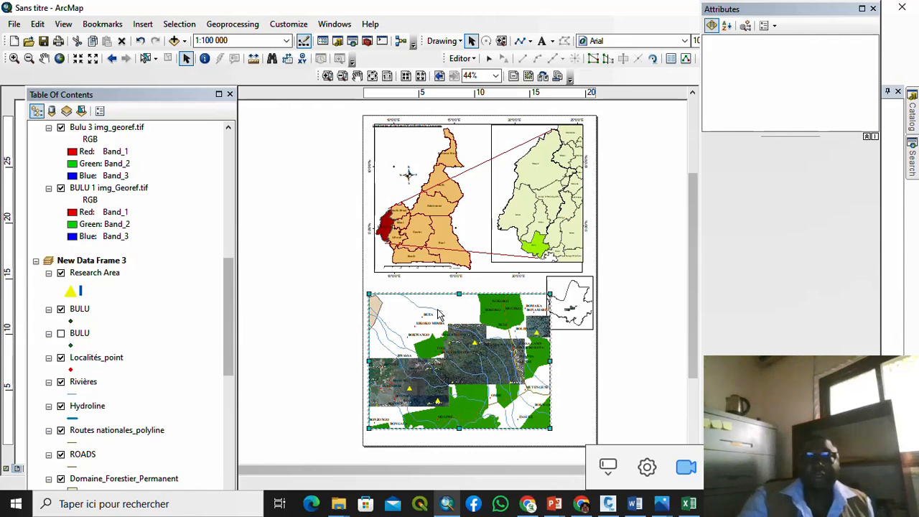
right_click(439, 314)
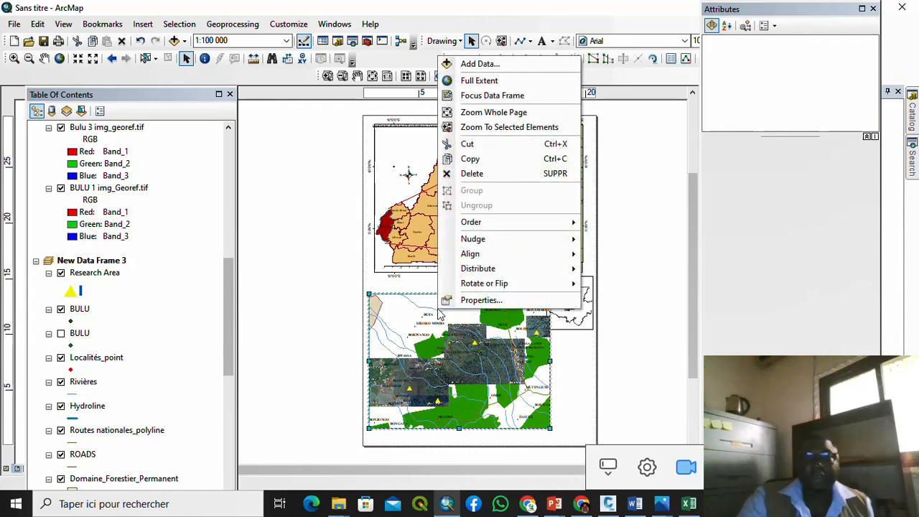
left_click(500, 301)
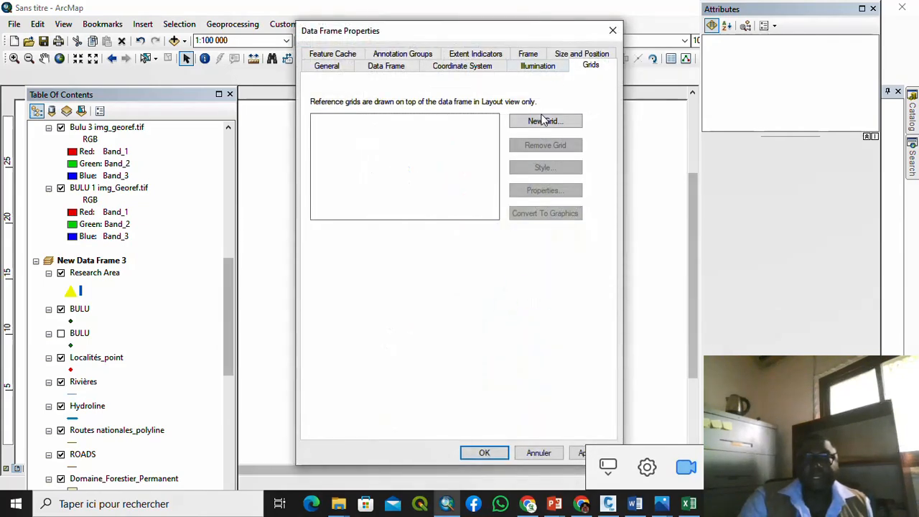
Step: Start a new graticule for the research-area frame with tick marks and labels and a smaller tick symbol
left_click(544, 121)
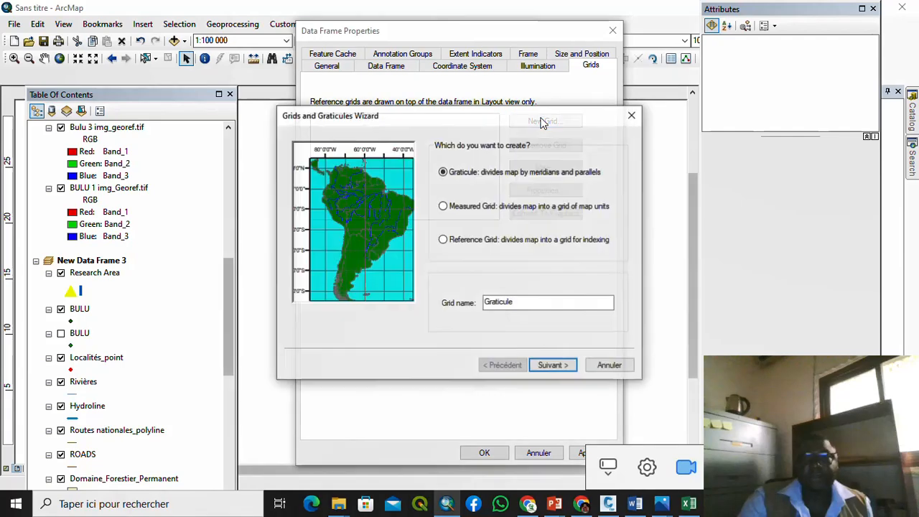
left_click(553, 366)
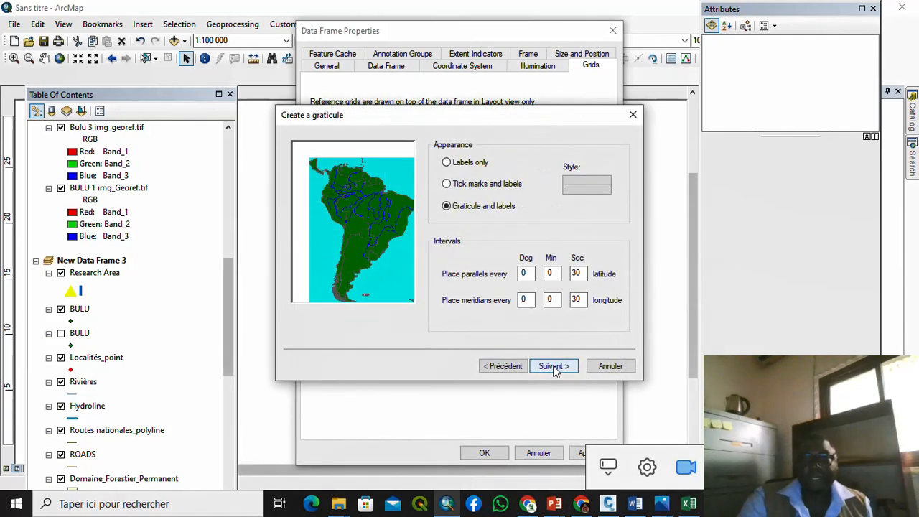
left_click(596, 184)
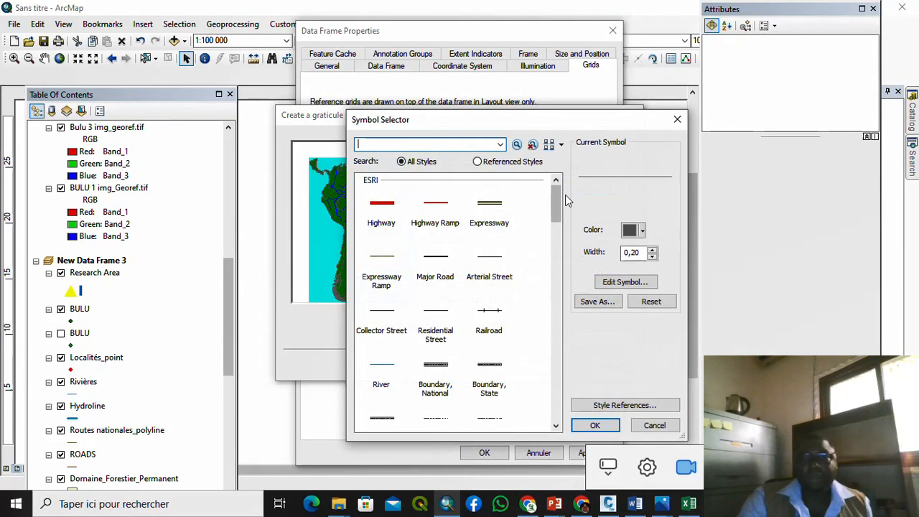
left_click(595, 425)
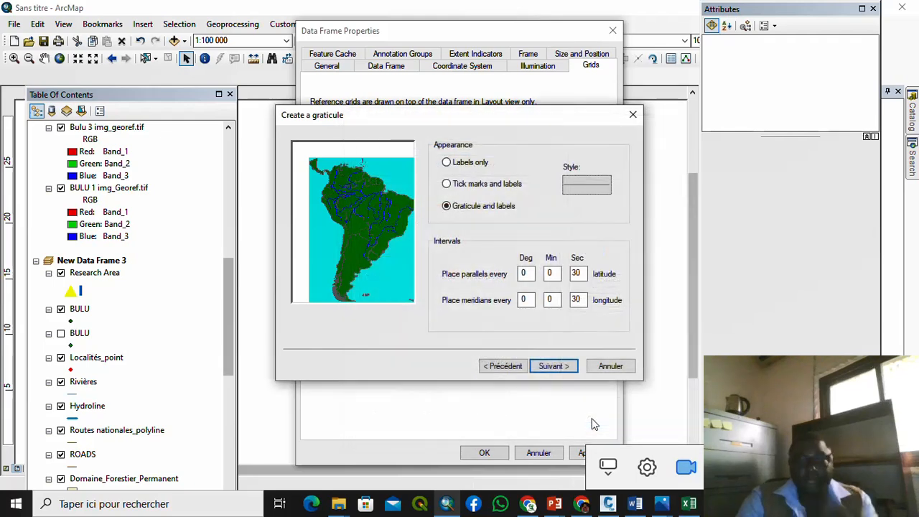
left_click(488, 184)
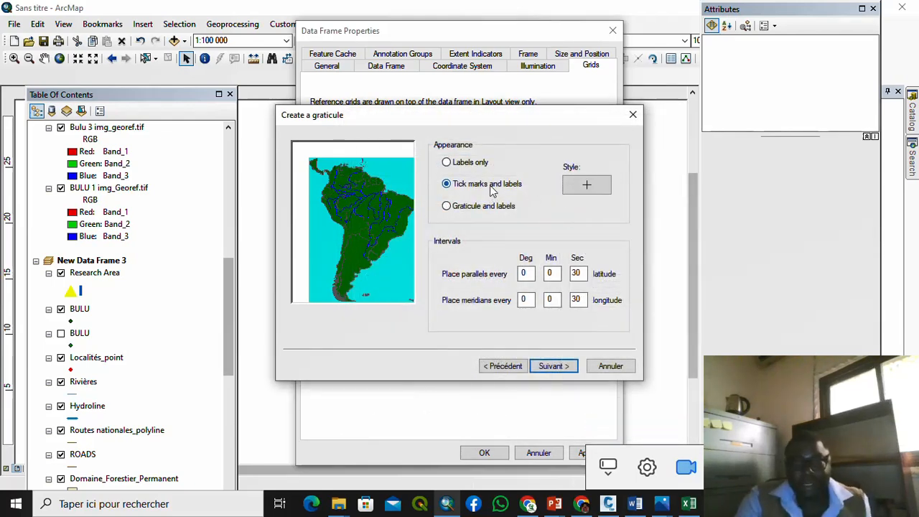
left_click(587, 184)
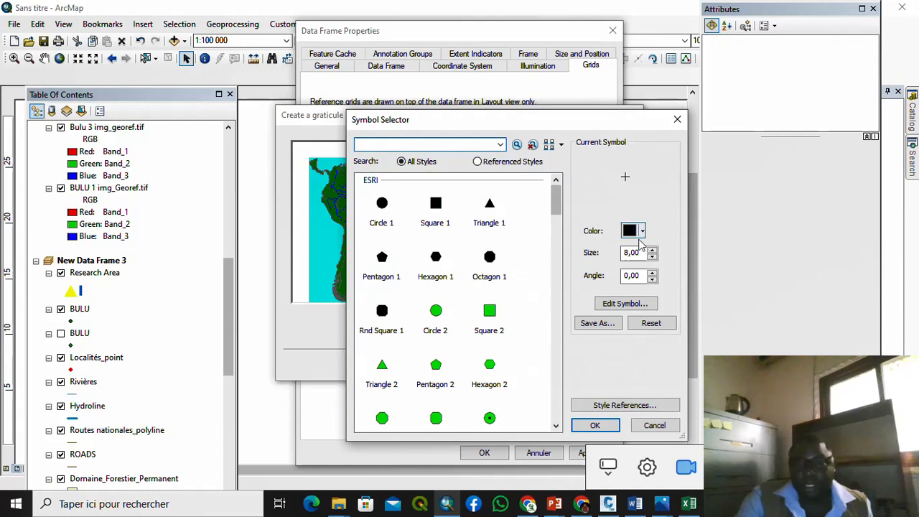
double_click(649, 257)
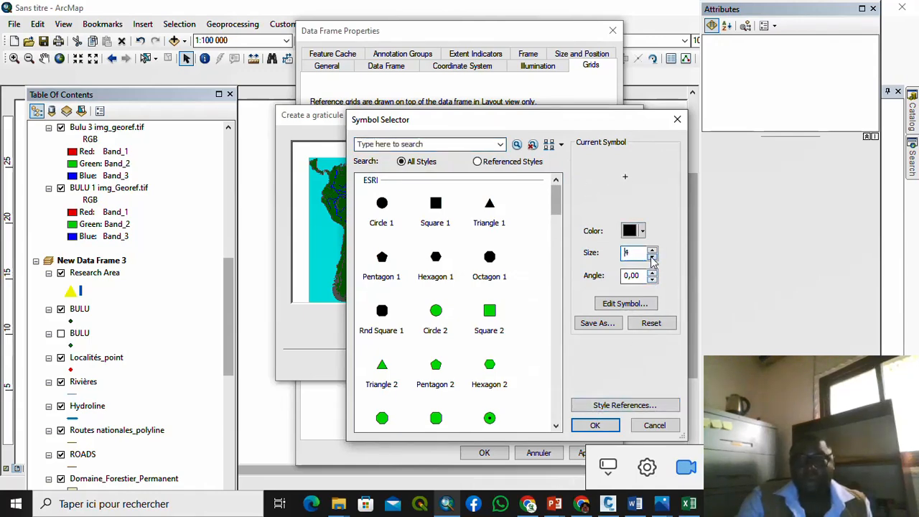
left_click(653, 261)
left_click(595, 425)
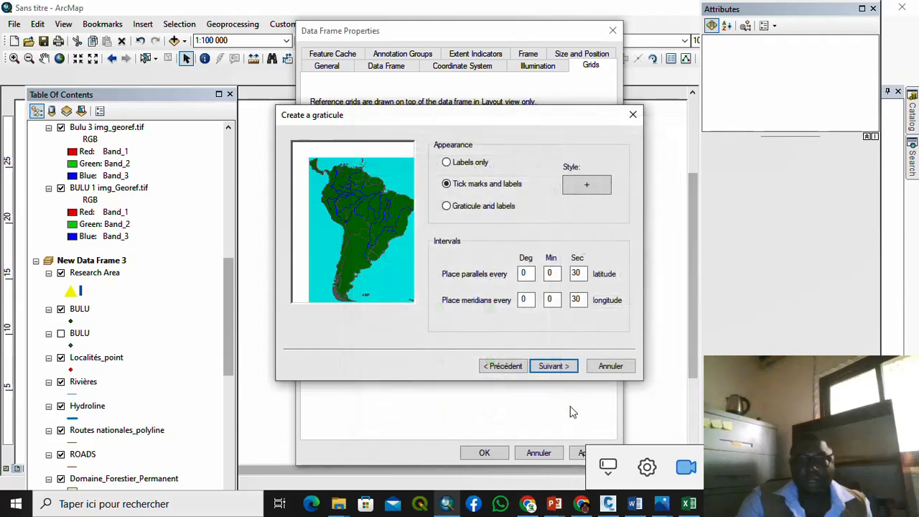
Step: Finish the 30-second graticule and apply it to the research-area frame
left_click(555, 367)
left_click(554, 366)
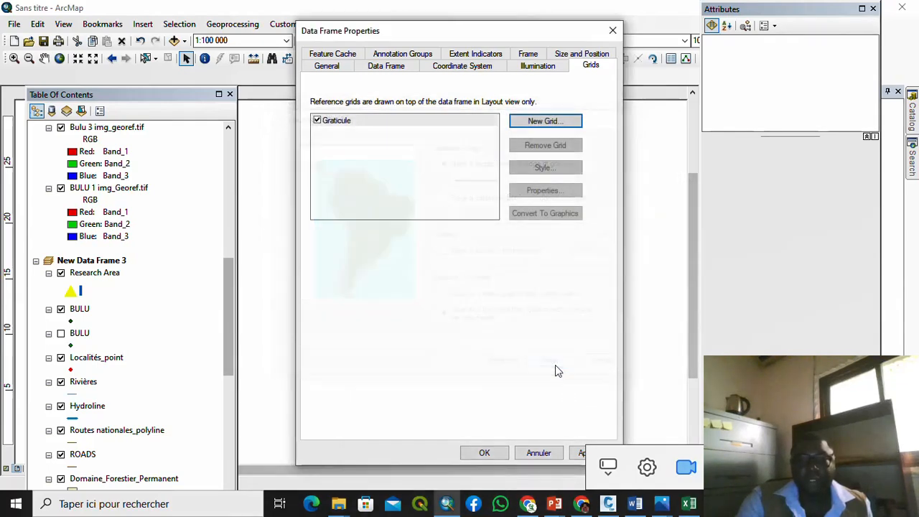
left_click(580, 453)
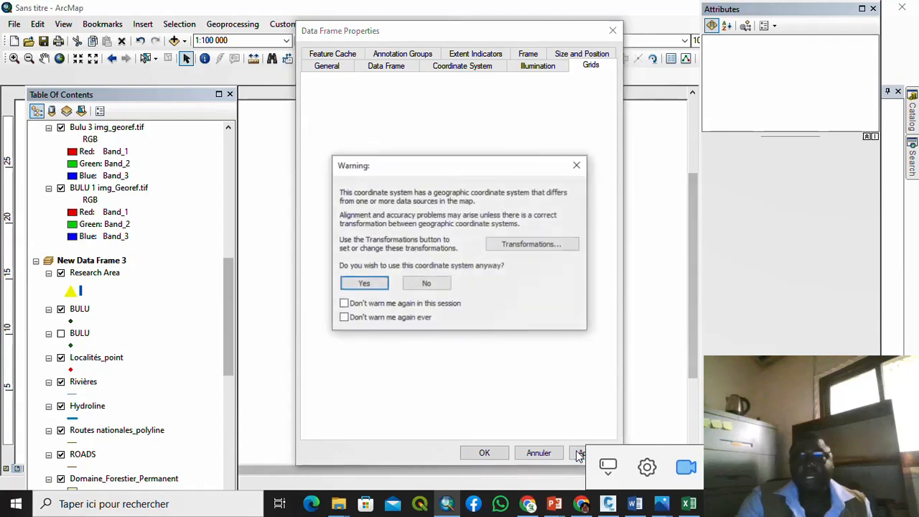
Step: Accept the coordinate-system warning and turn on vertical labels on the graticule's left side
left_click(364, 284)
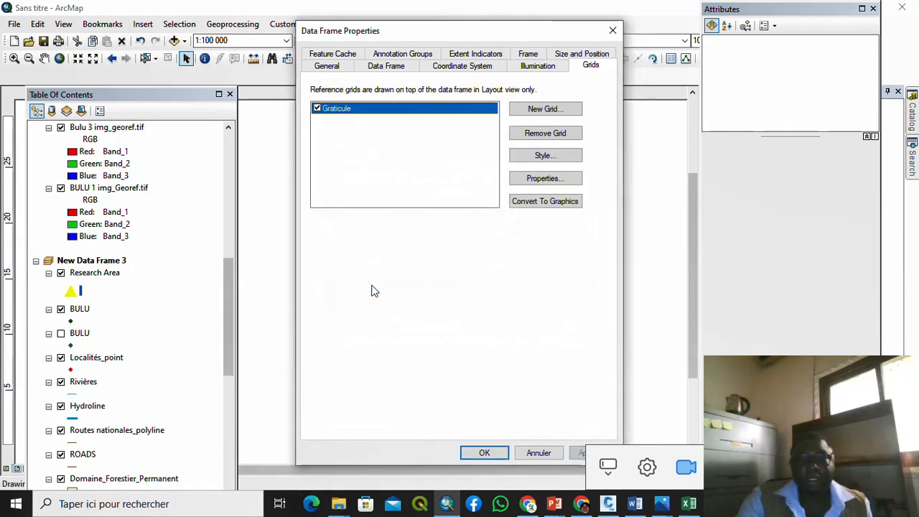
left_click_drag(483, 31, 371, 80)
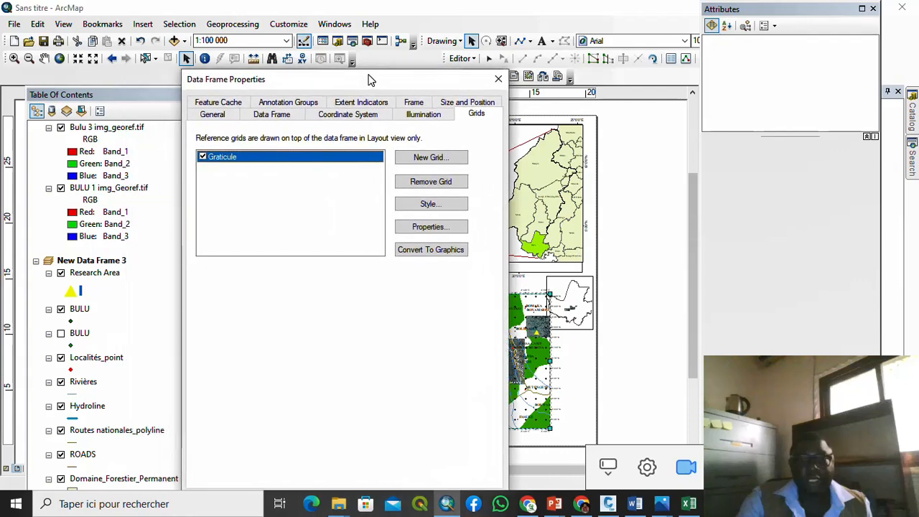
left_click(435, 228)
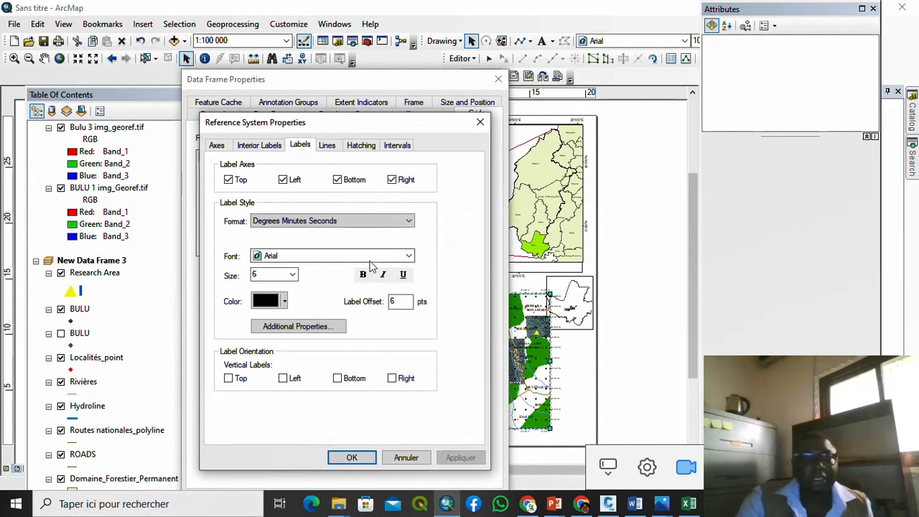
left_click(284, 379)
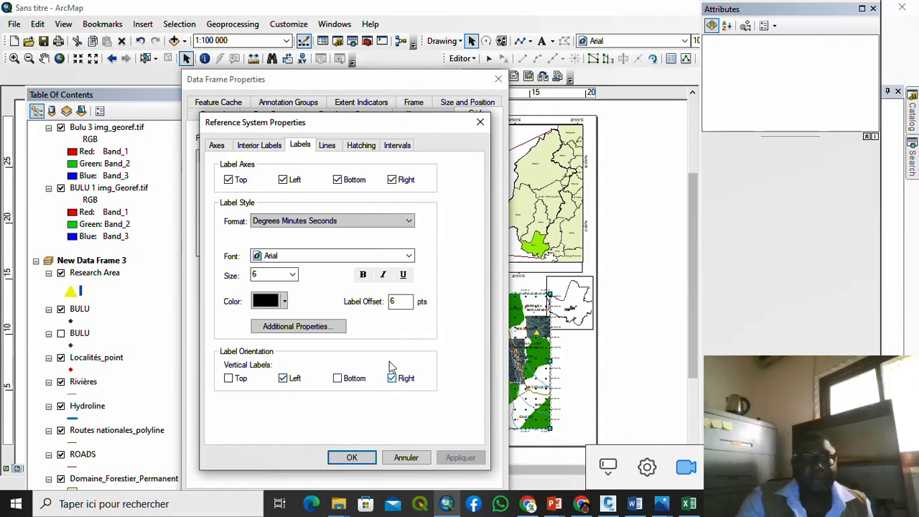
Step: Set the X and Y interval minutes to 1, giving 0°1'30", and confirm the settings
left_click(390, 147)
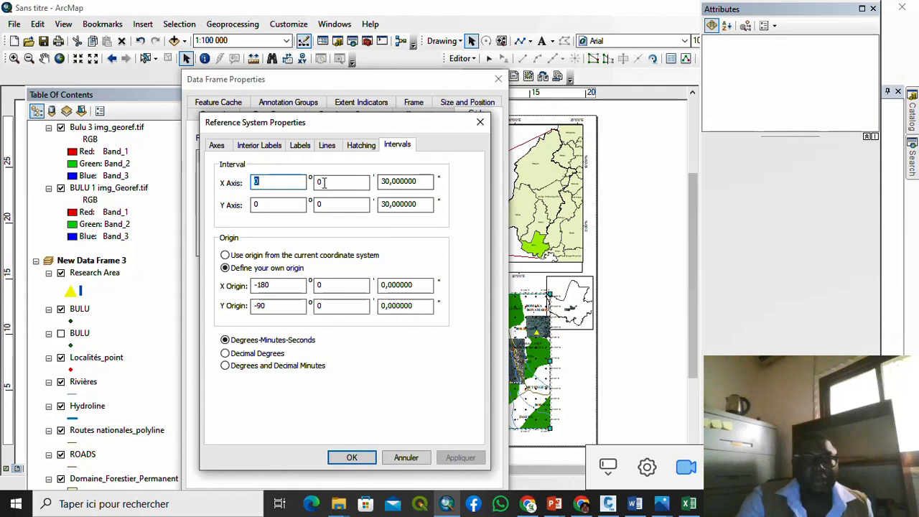
left_click_drag(324, 183, 313, 182)
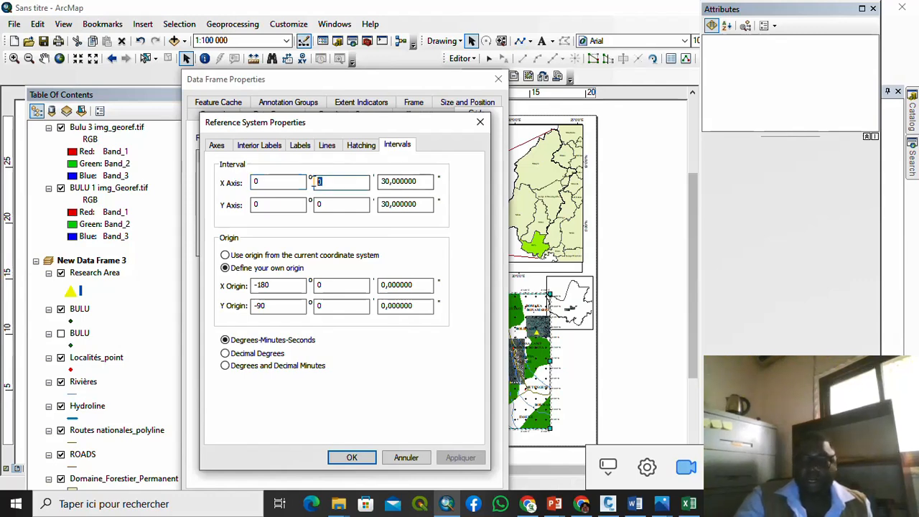
type("1")
left_click_drag(321, 204, 306, 204)
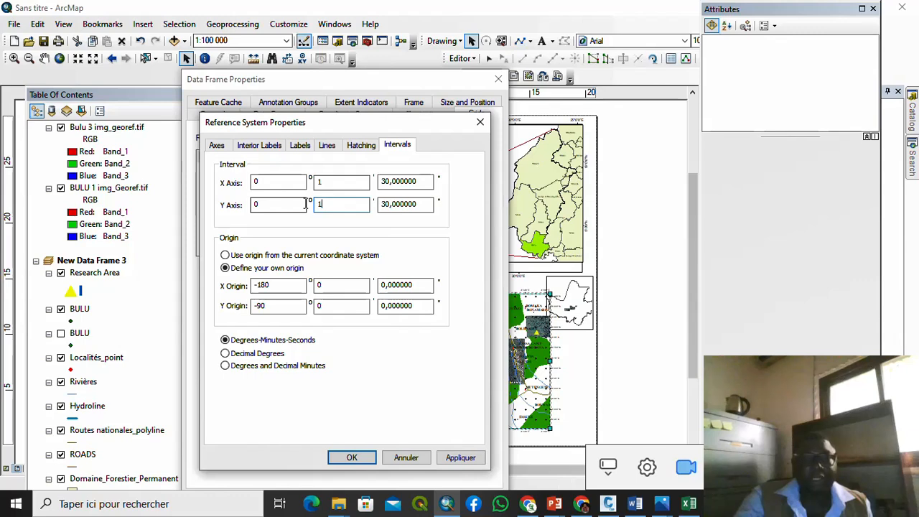
type("1")
left_click(463, 458)
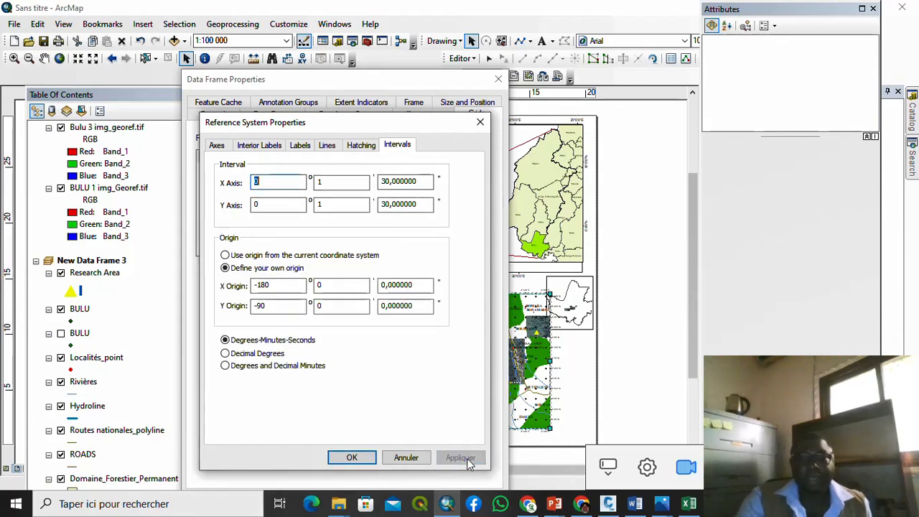
left_click(370, 460)
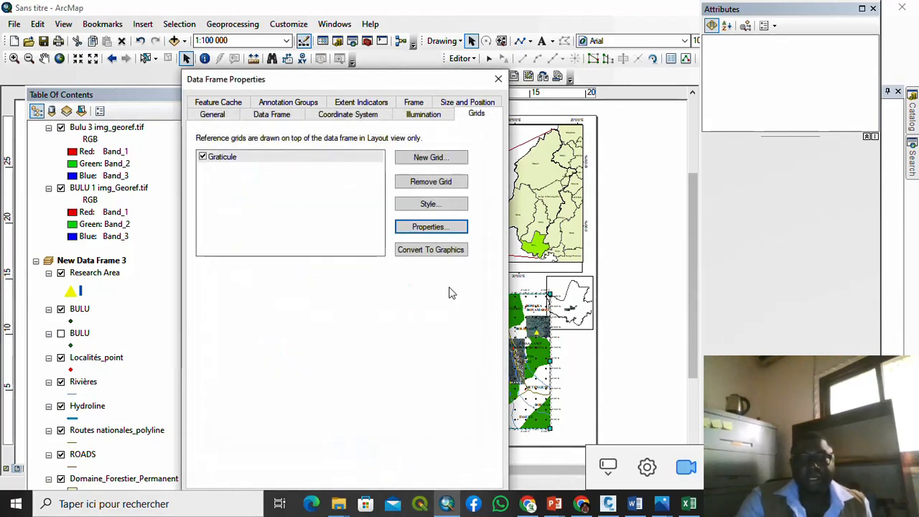
left_click_drag(393, 84, 359, 14)
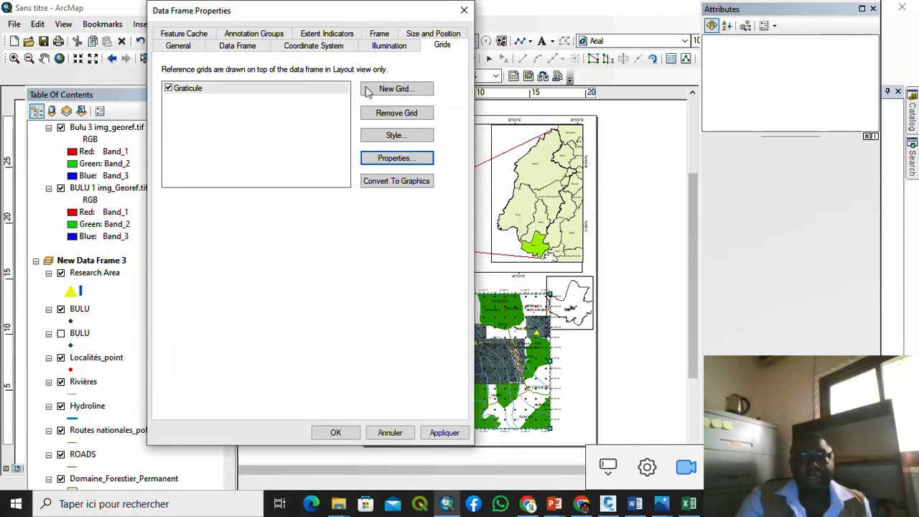
Step: Apply the 0°1'30" graticule to the research-area frame, accepting the coordinate-system warning
left_click(452, 433)
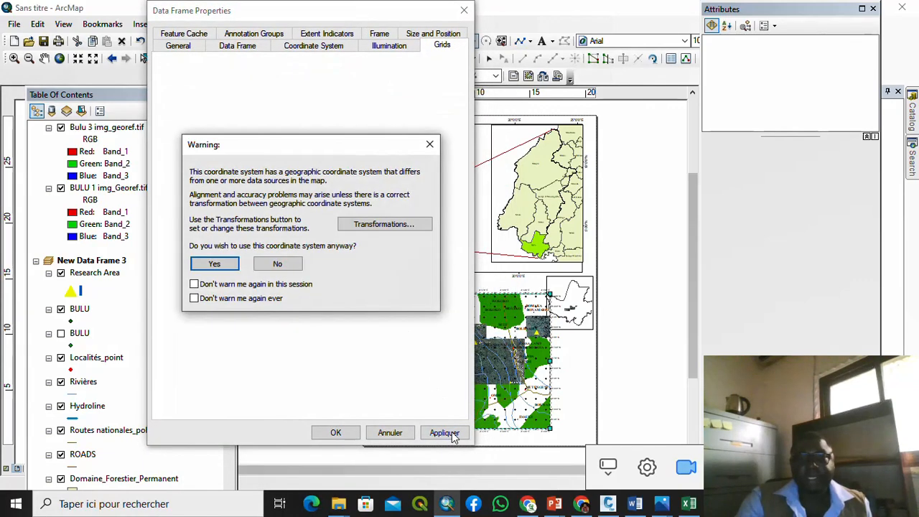
left_click(215, 264)
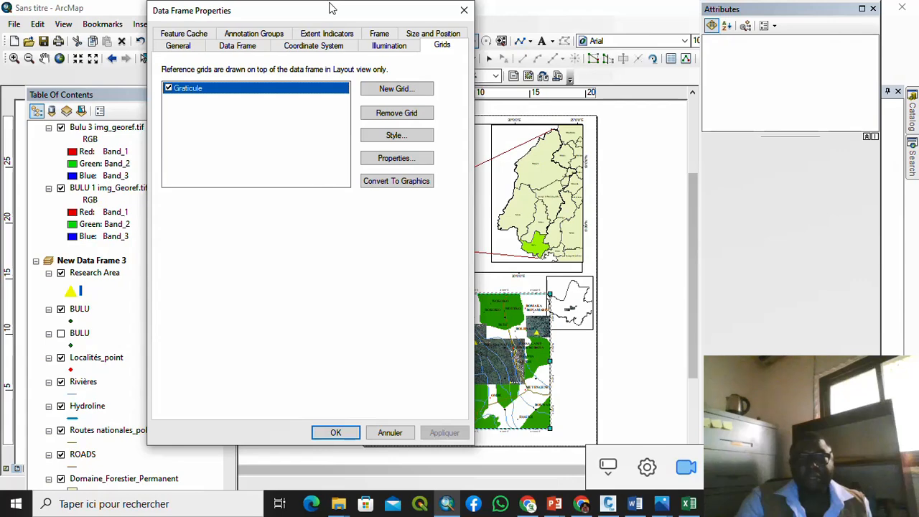
left_click_drag(331, 8, 366, 135)
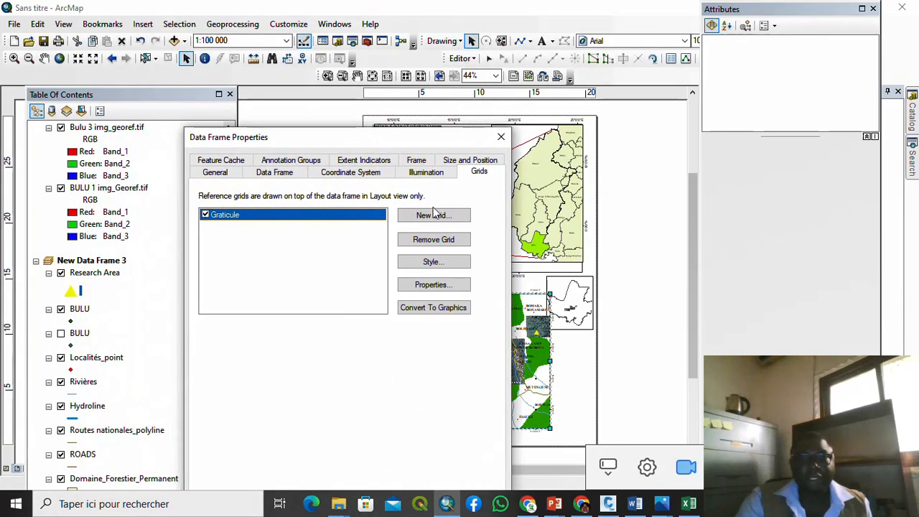
Step: Change the graticule's X and Y interval minutes to 3, giving 0°3'30"
left_click(433, 285)
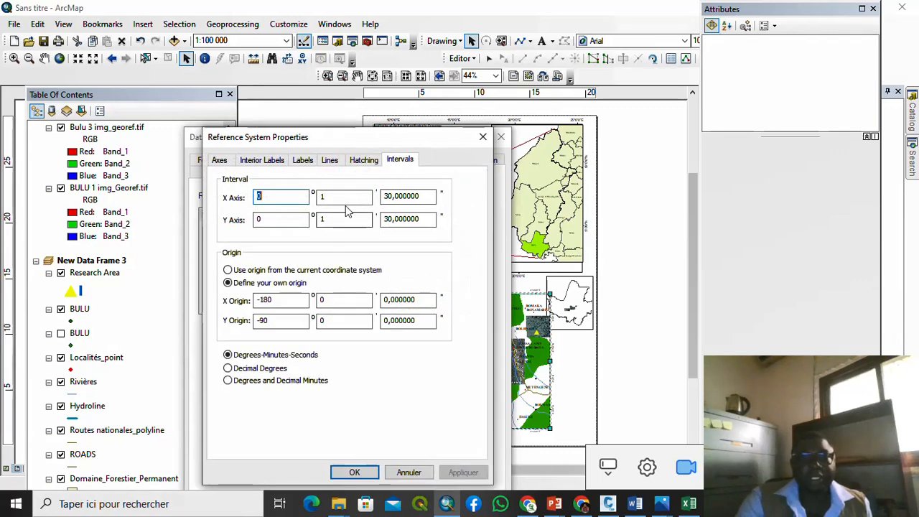
double_click(321, 197)
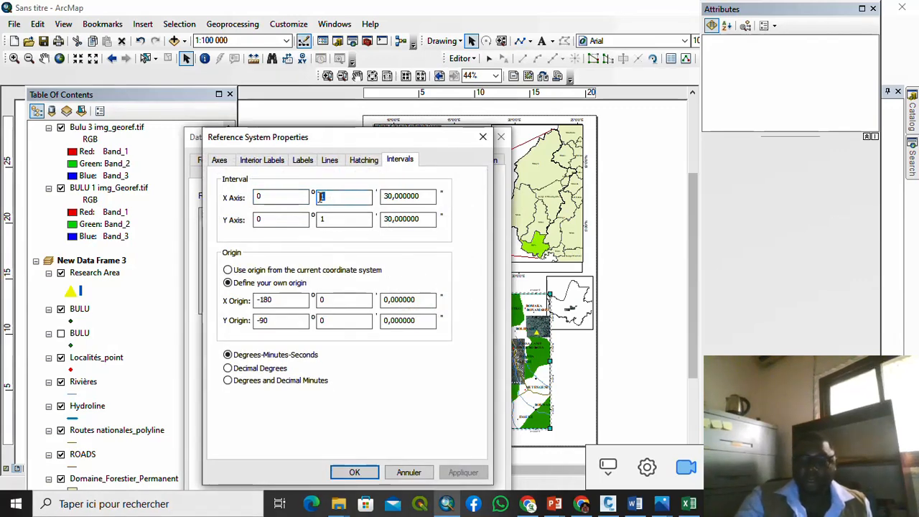
type("3")
double_click(322, 219)
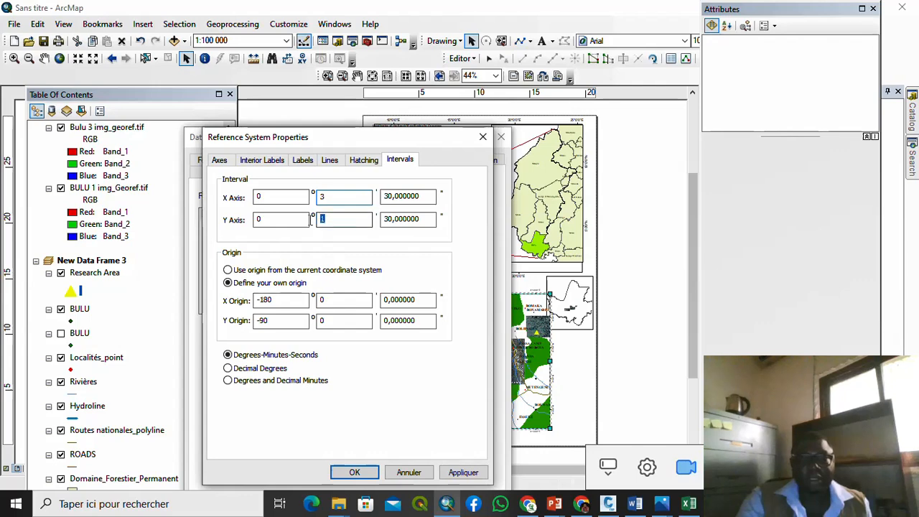
type("3")
left_click(465, 472)
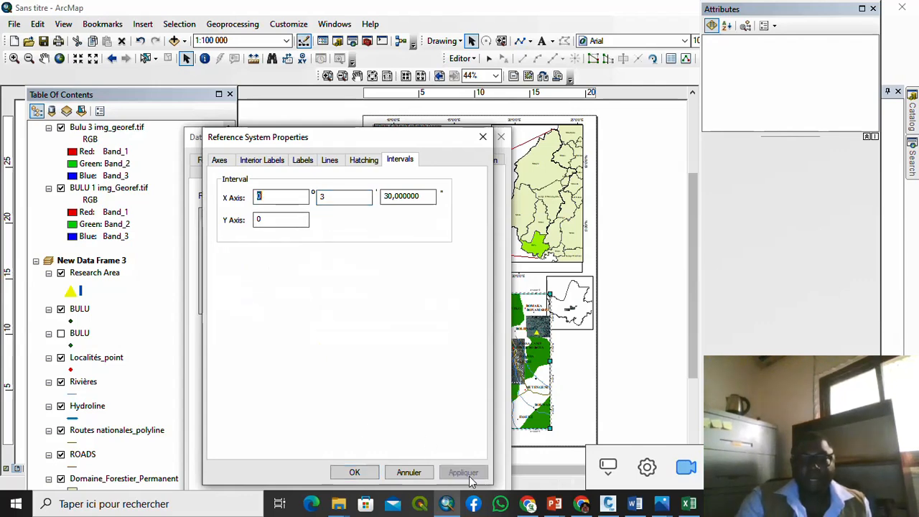
left_click(367, 472)
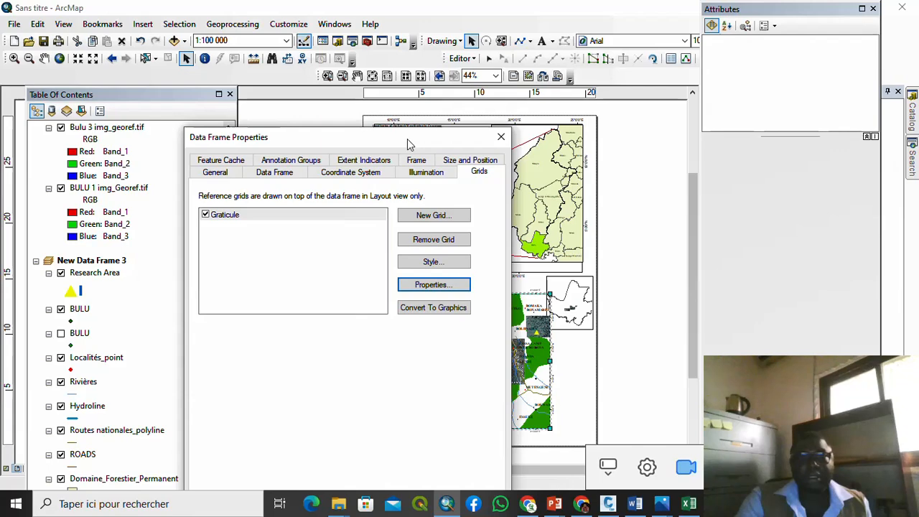
Step: Apply the grid change and close Data Frame Properties, accepting the coordinate-system warnings
left_click_drag(409, 143, 336, 6)
left_click(407, 434)
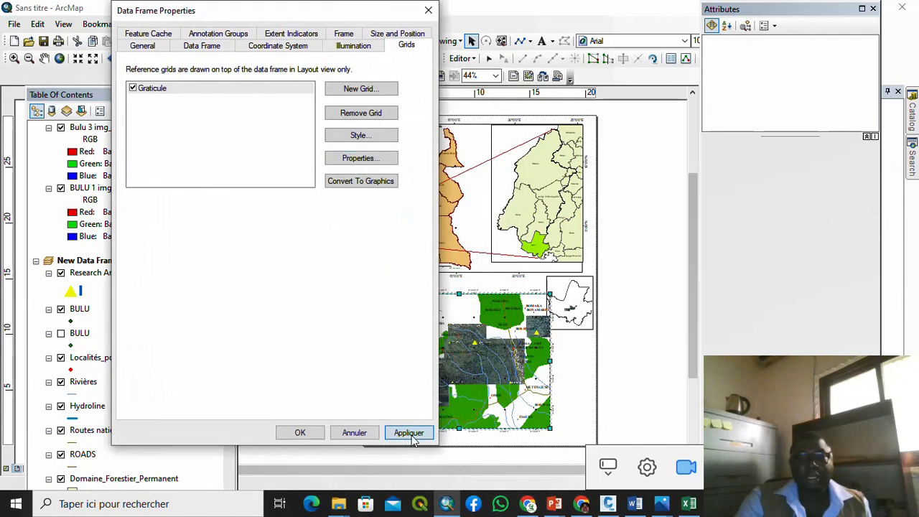
left_click(179, 264)
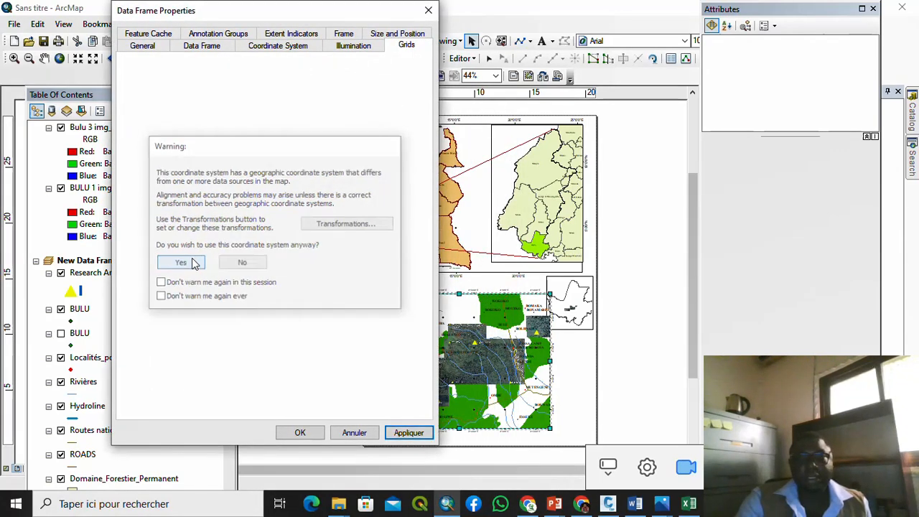
left_click(296, 433)
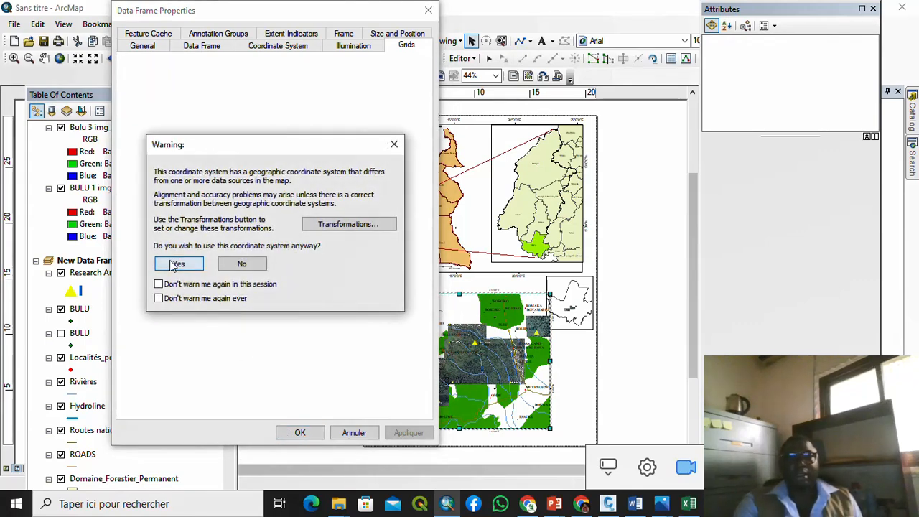
left_click(171, 265)
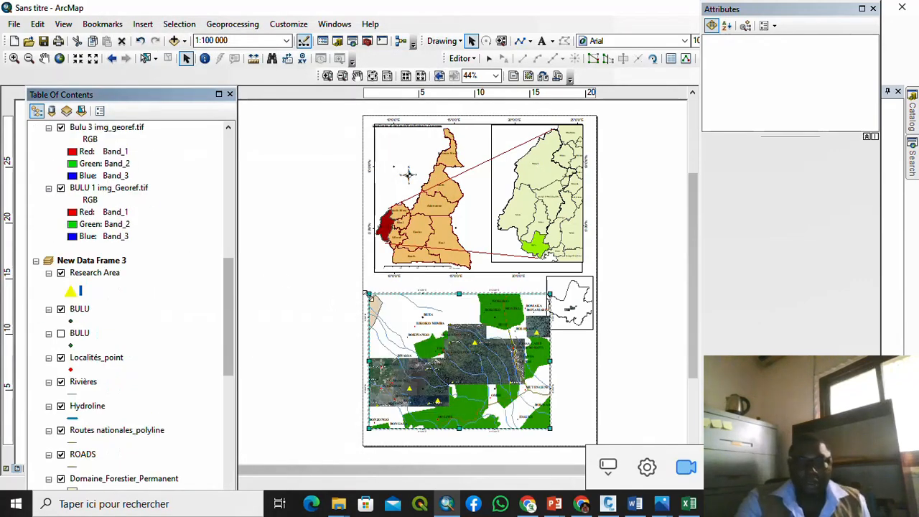
Step: Nudge the research-area frame inward, zoom the locator inset to 1:3 000 000, and shrink its frame
left_click_drag(368, 294, 373, 293)
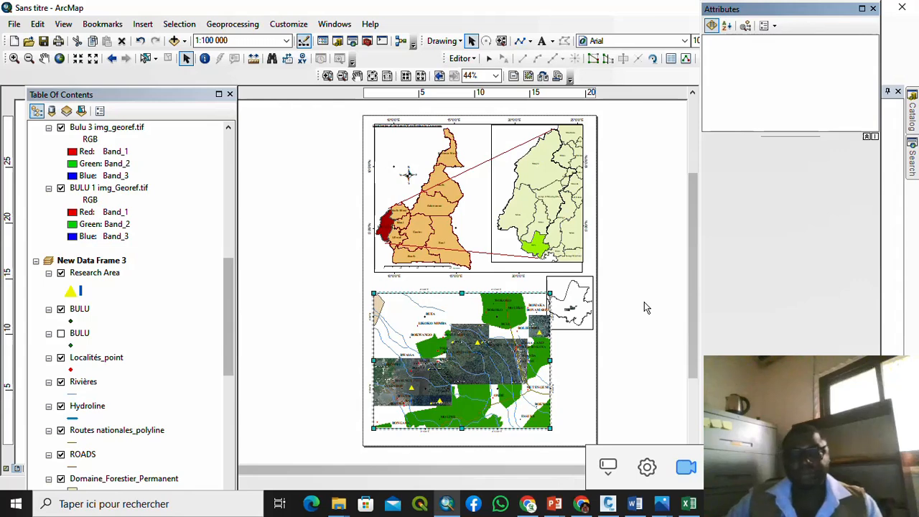
left_click(566, 289)
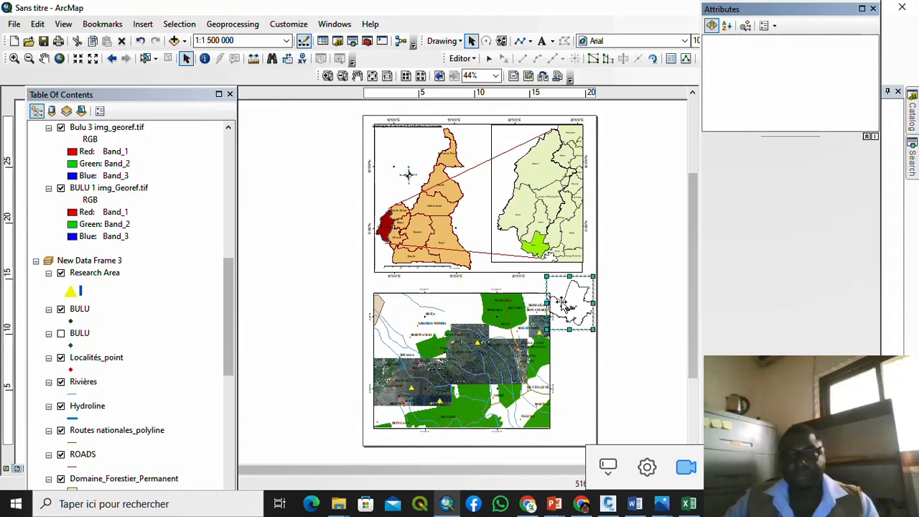
left_click(94, 59)
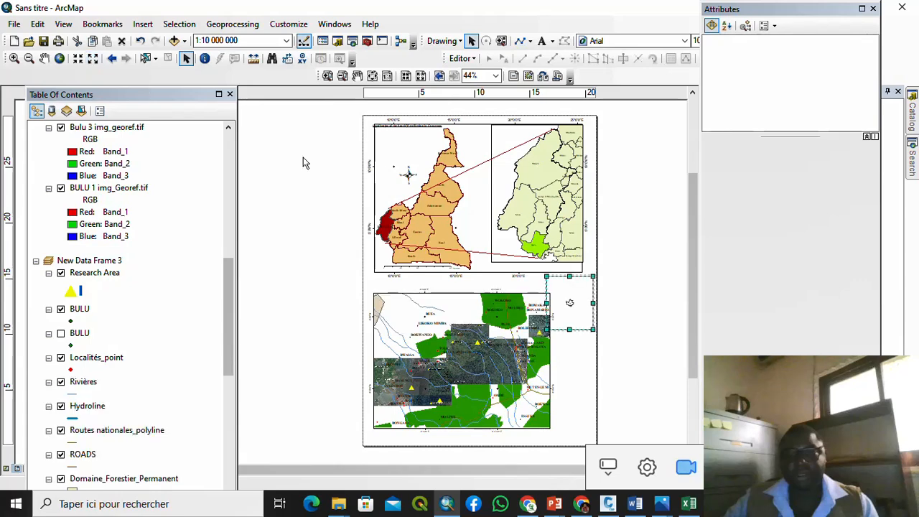
left_click(78, 58)
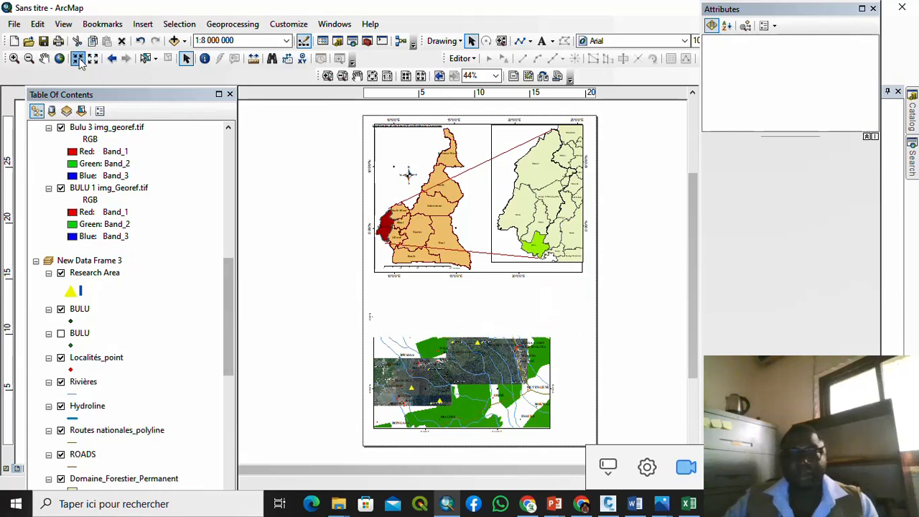
left_click(80, 63)
left_click(81, 63)
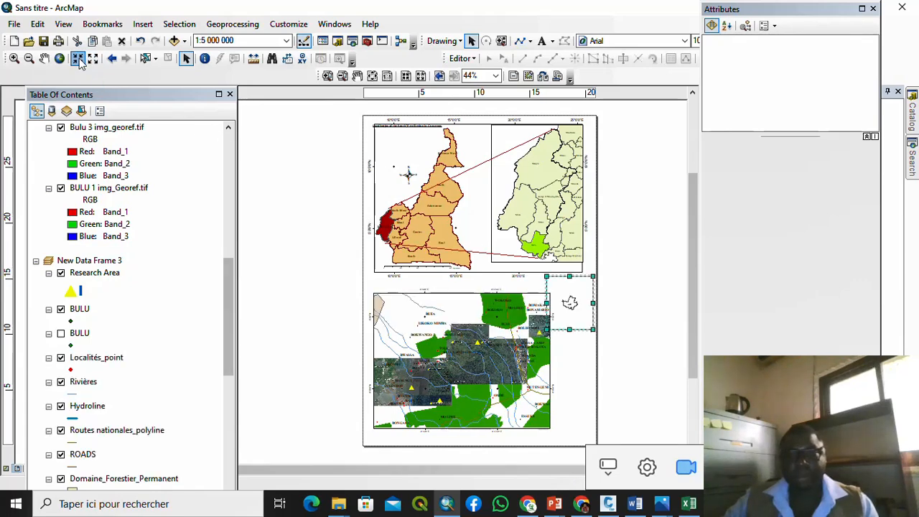
left_click(81, 63)
left_click(79, 61)
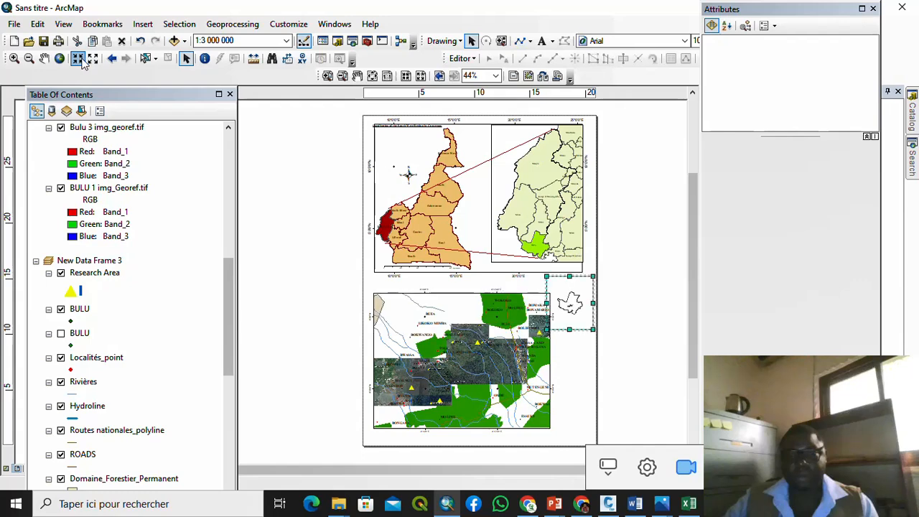
left_click_drag(547, 328, 577, 316)
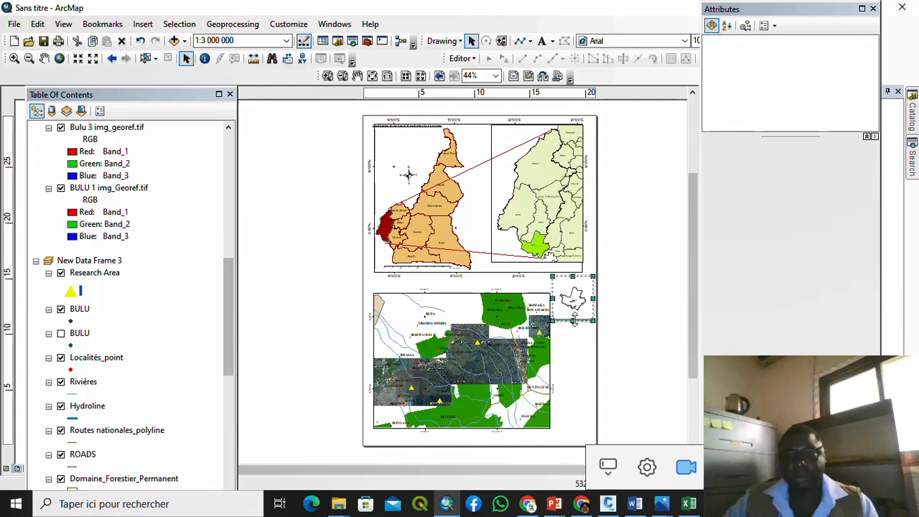
left_click(607, 311)
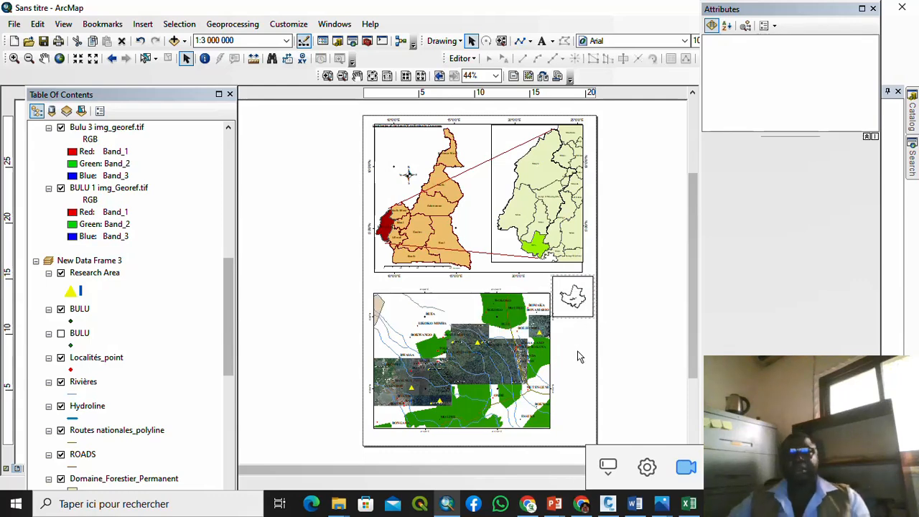
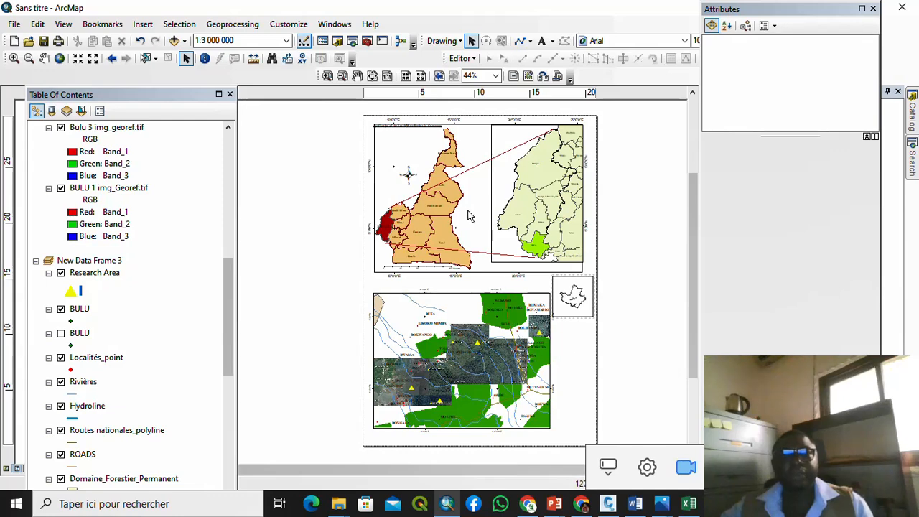
Step: Inspect the small title above the Cameroon map and the upper map frame's options
left_click(411, 129)
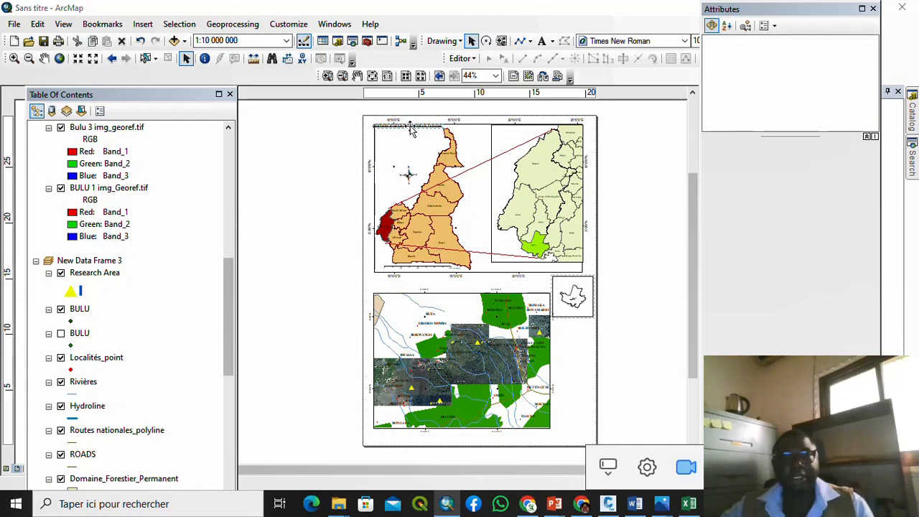
double_click(410, 128)
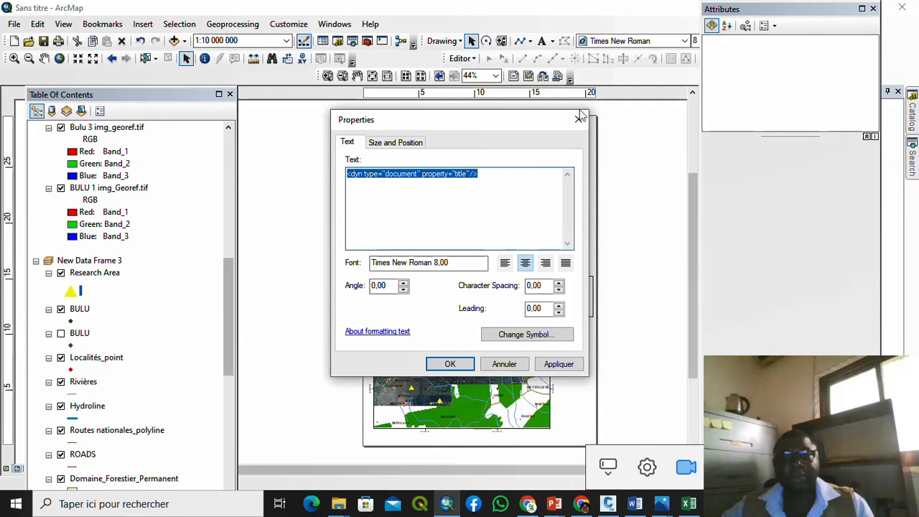
left_click(579, 118)
left_click(402, 128)
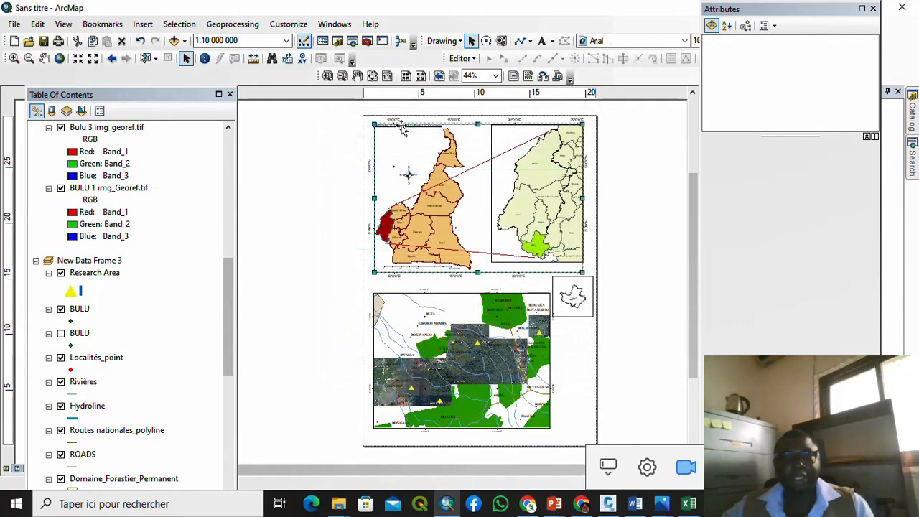
right_click(402, 128)
left_click(298, 148)
Step: Delete the 'Localisation of the South West Region In Cameroon' title and zoom back to the page
scroll(446, 121, "up", 5)
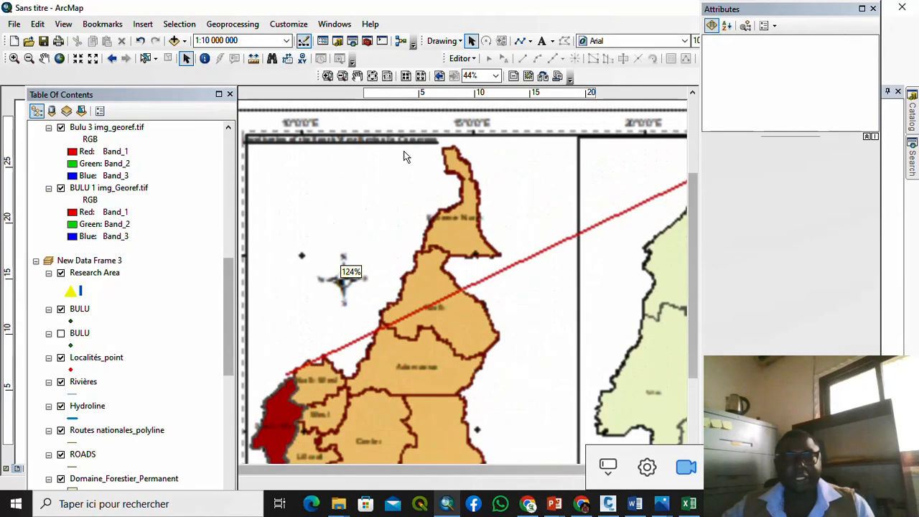
left_click(396, 147)
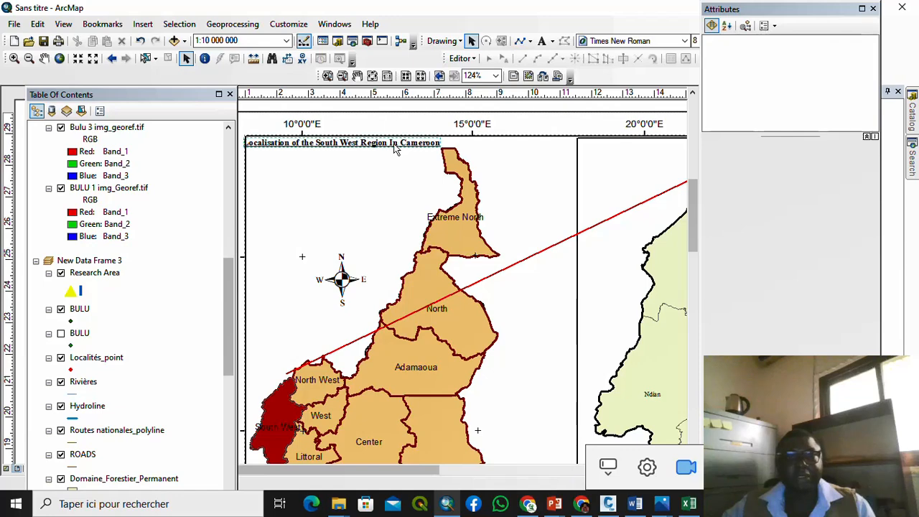
right_click(396, 147)
left_click(448, 211)
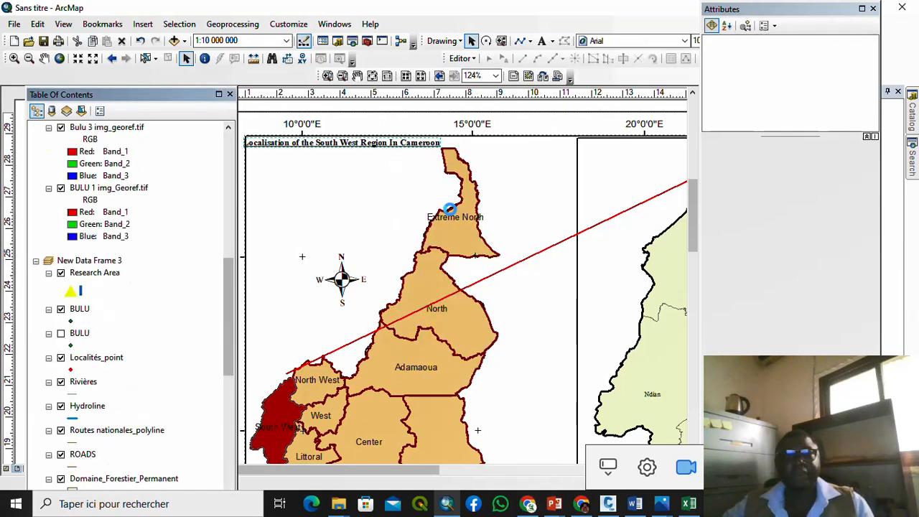
scroll(450, 213, "down", 4)
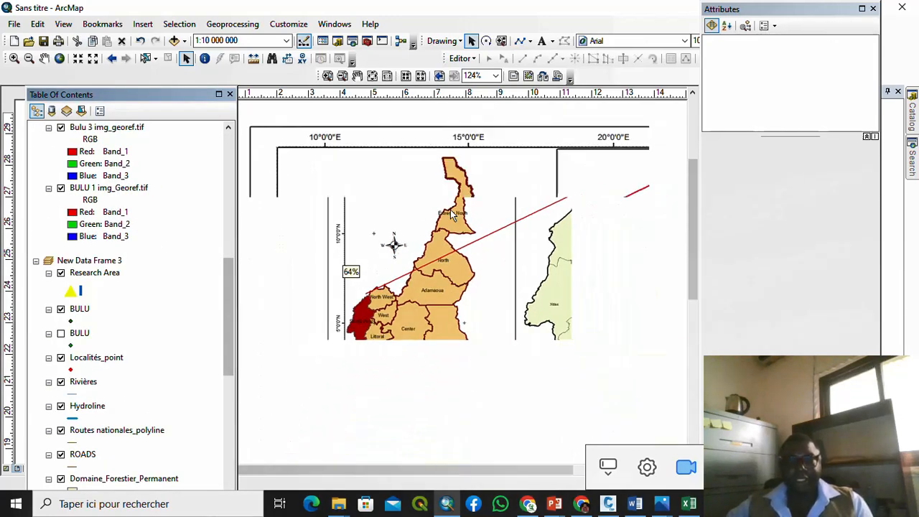
scroll(451, 214, "down", 3)
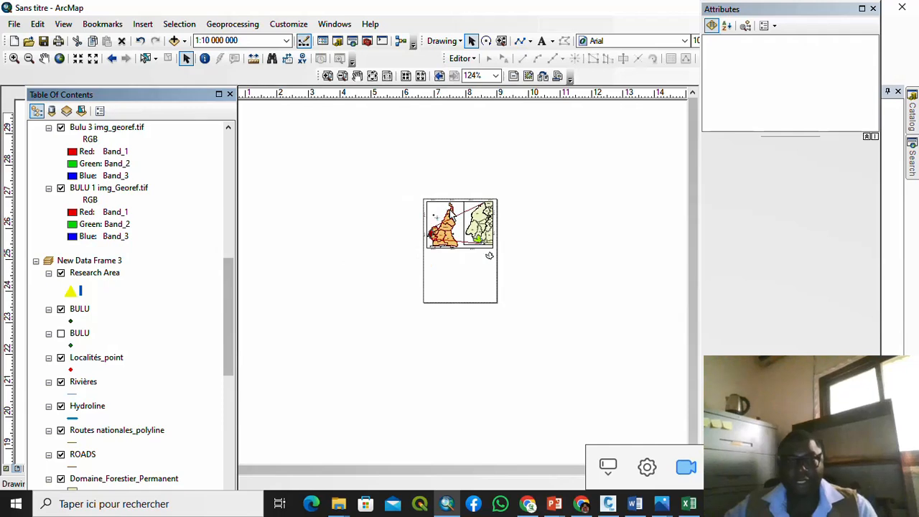
scroll(515, 283, "up", 3)
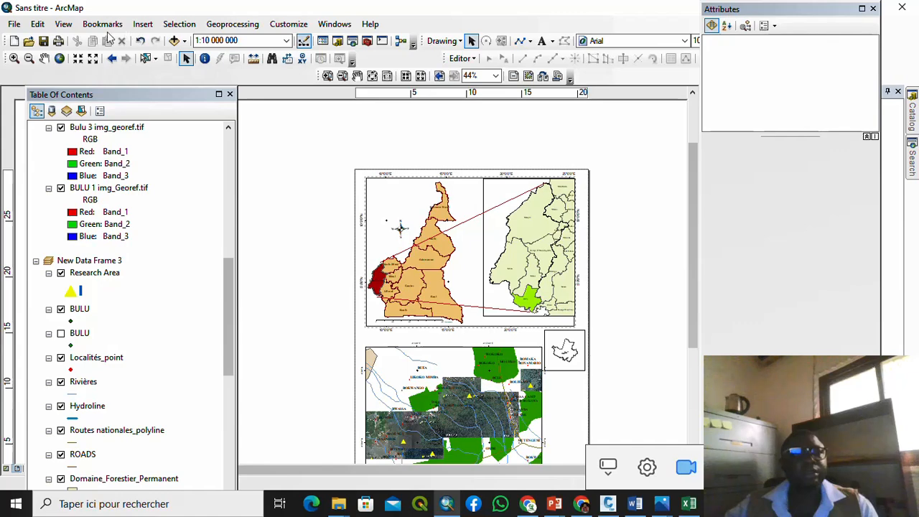
Step: Insert a new text element reading 'Localisation of Fako Division in Cameroon'
left_click(143, 25)
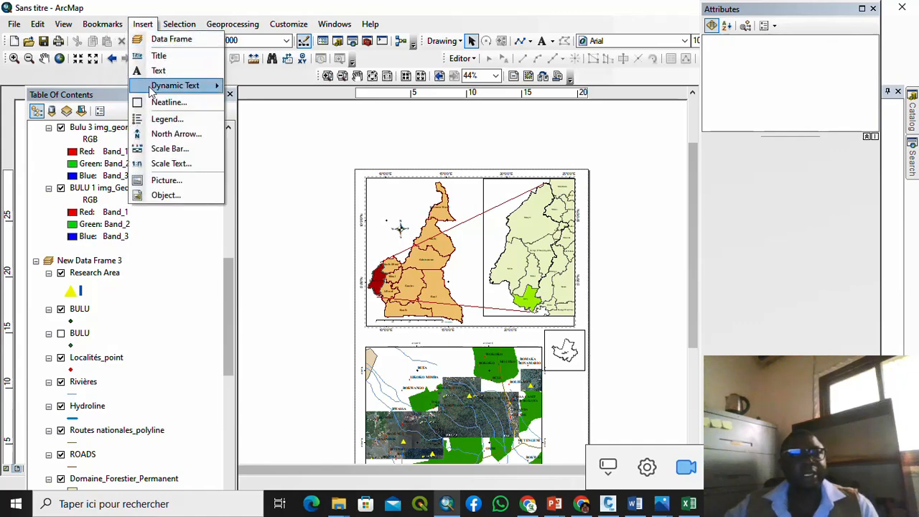
left_click(162, 73)
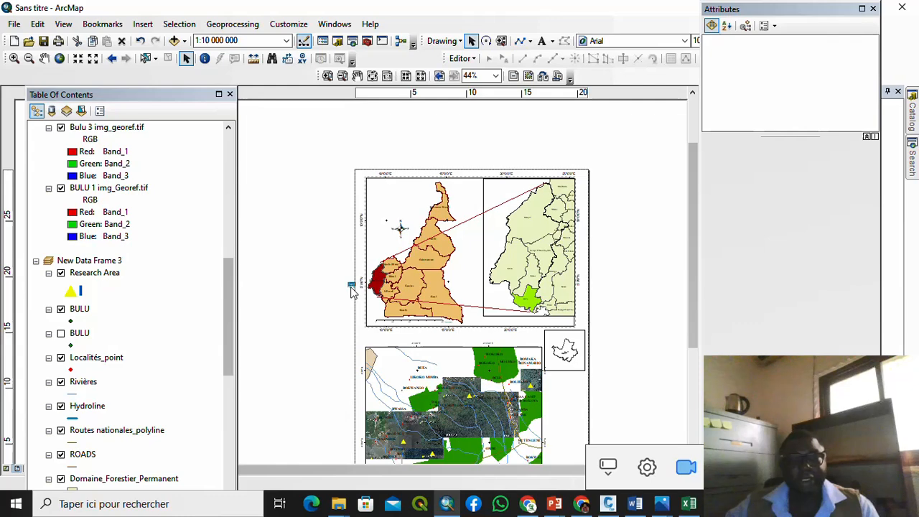
scroll(344, 289, "down", 5)
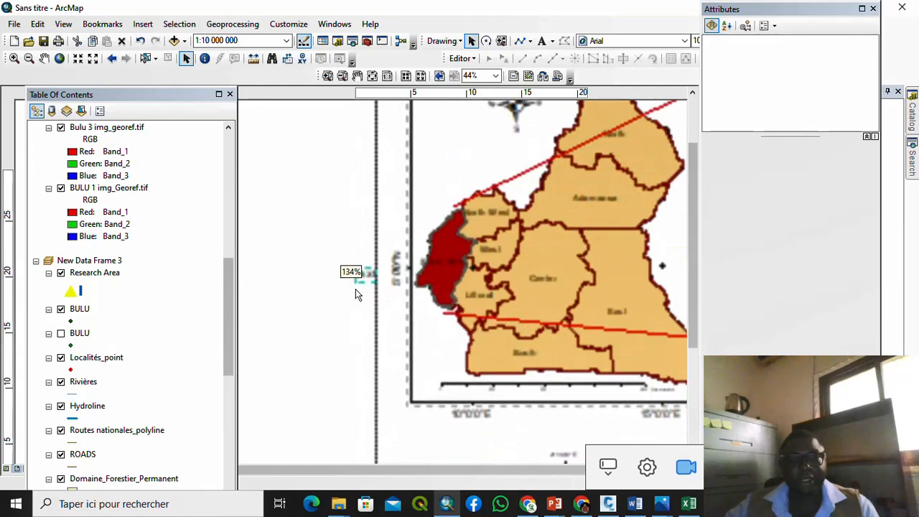
double_click(360, 275)
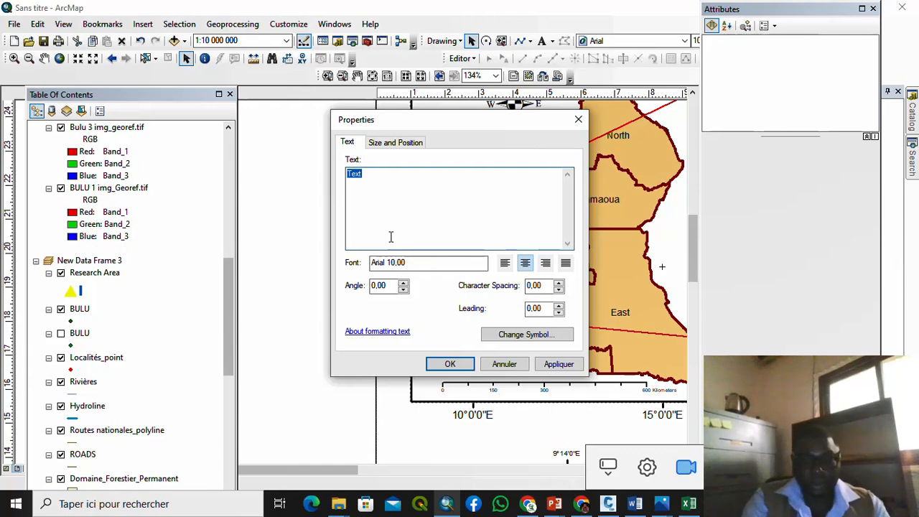
type("Locaa")
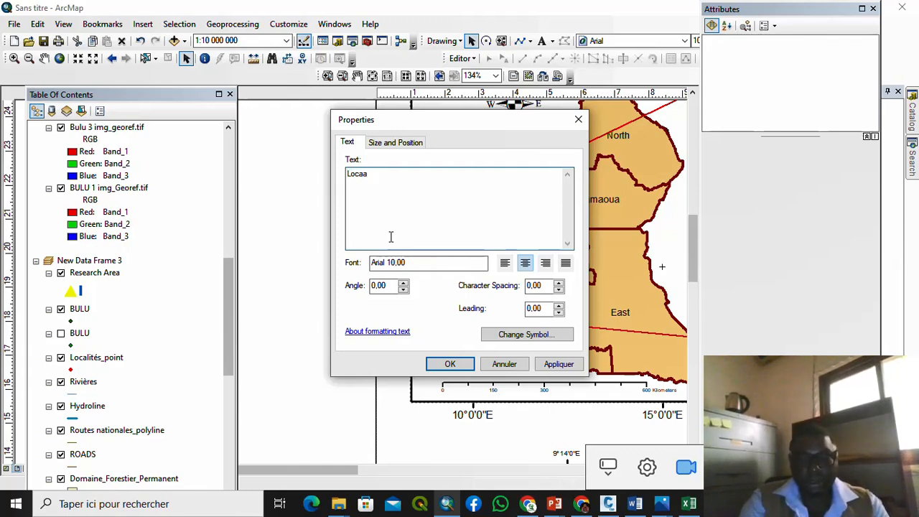
type("tion")
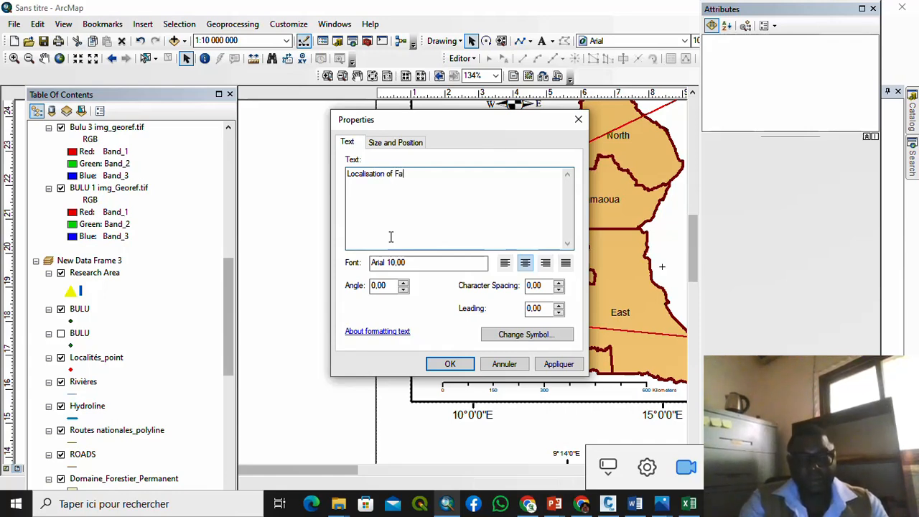
type("of Fako Di")
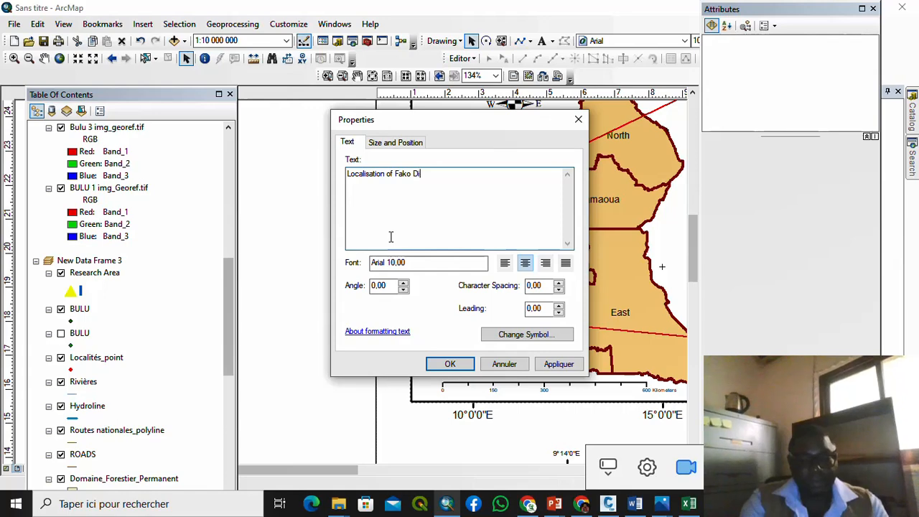
type("vision ")
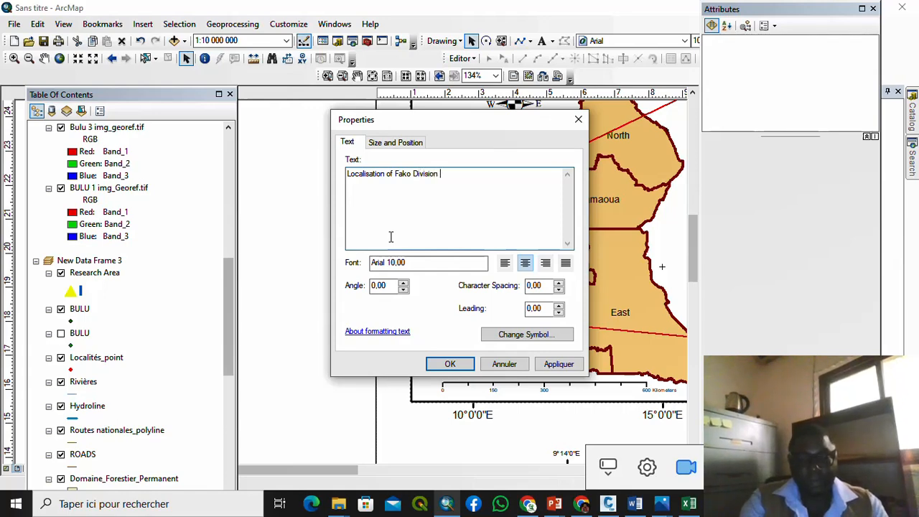
type("in C")
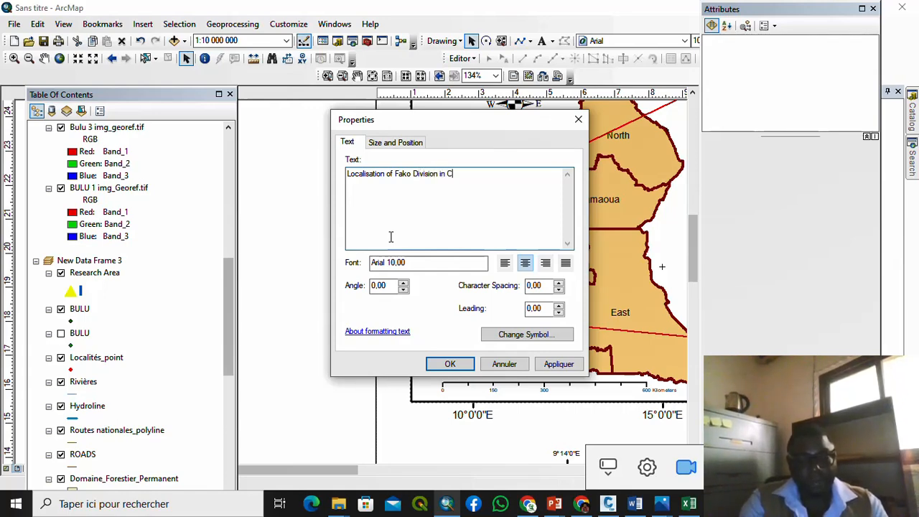
type("ameroo")
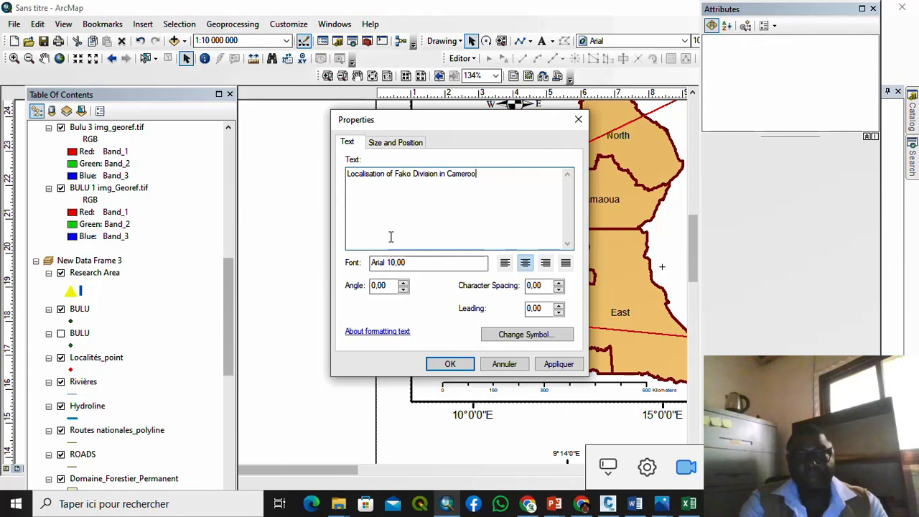
type("n")
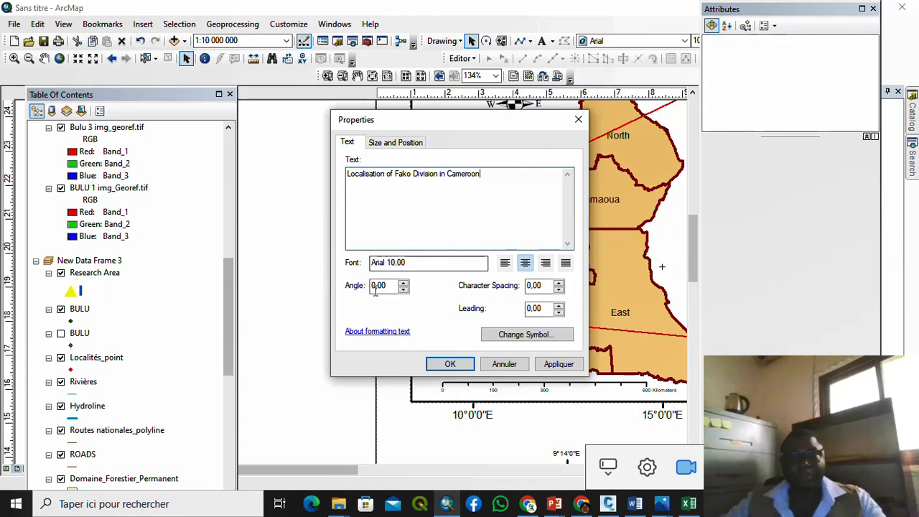
Step: Format the caption as 18-point underlined Times New Roman
left_click(524, 336)
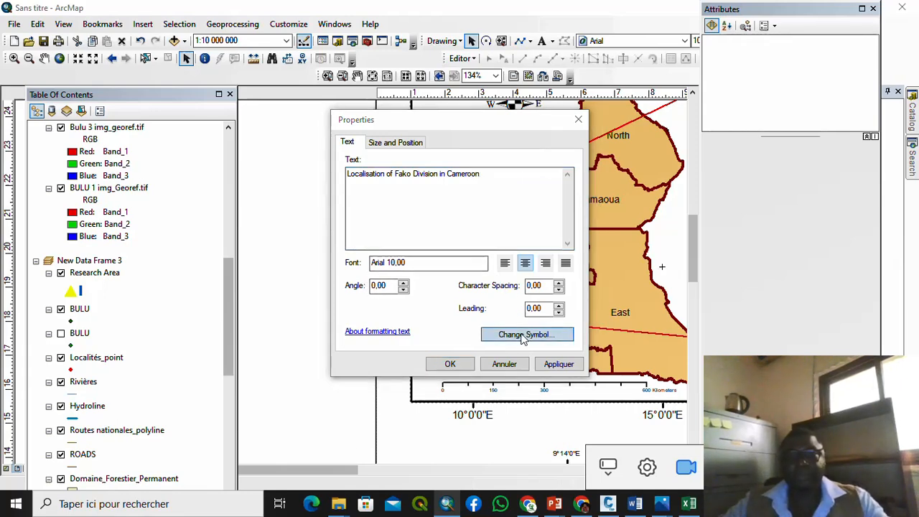
left_click(652, 275)
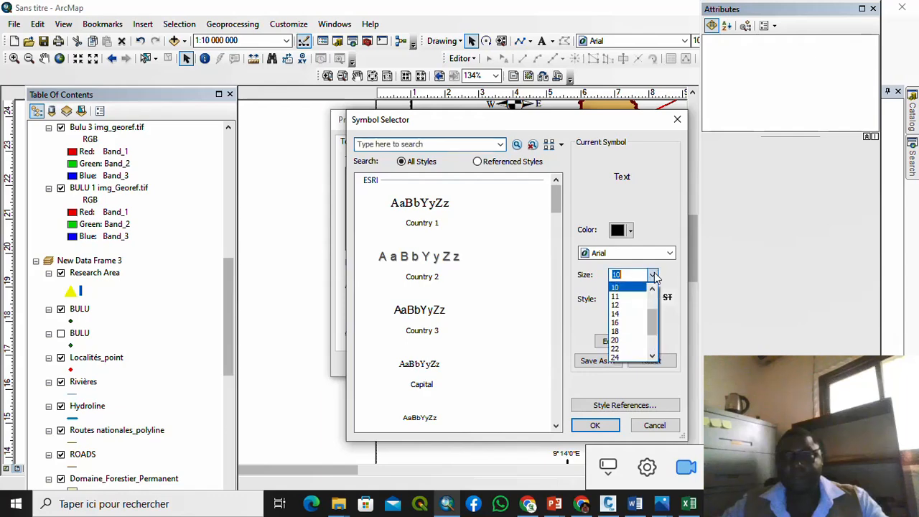
left_click(627, 331)
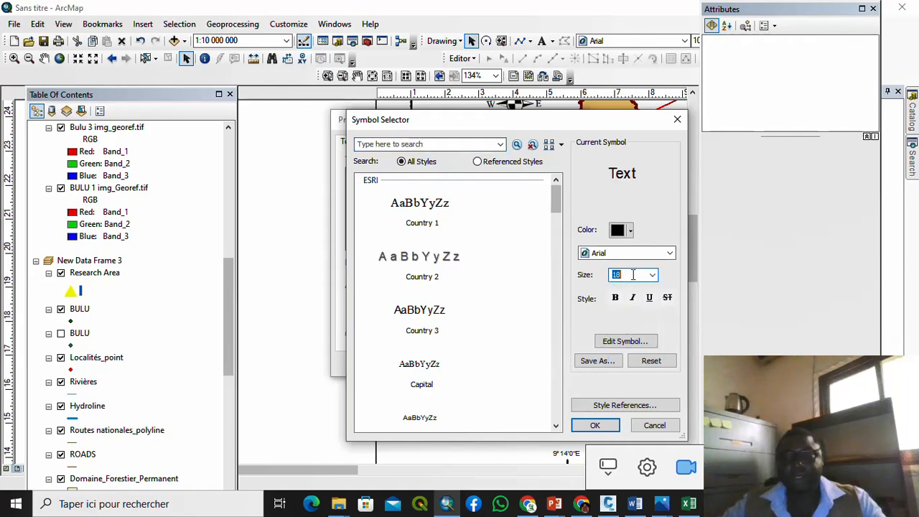
left_click(649, 297)
left_click(621, 256)
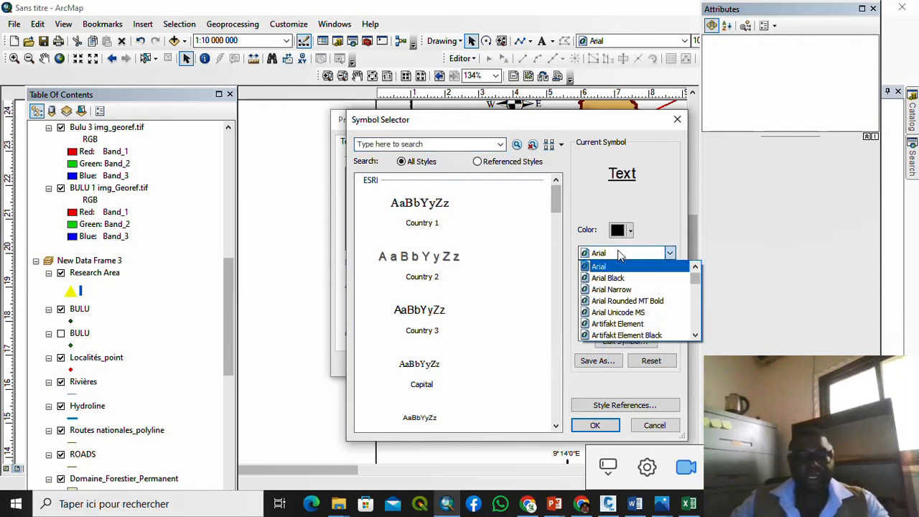
left_click(620, 255)
key("t")
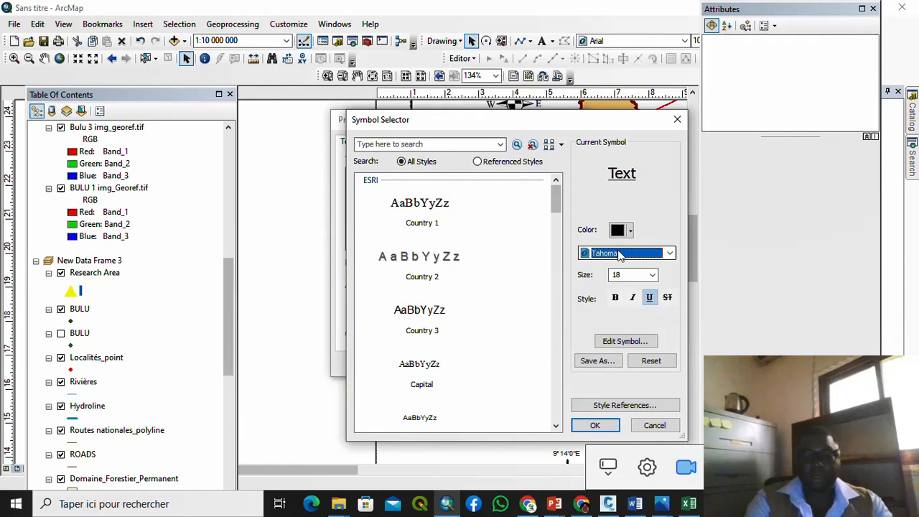
key("t")
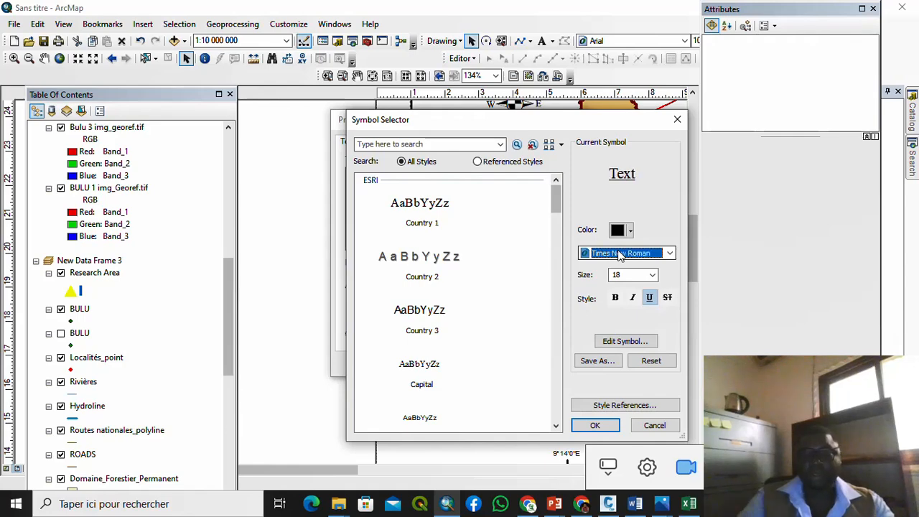
left_click(596, 425)
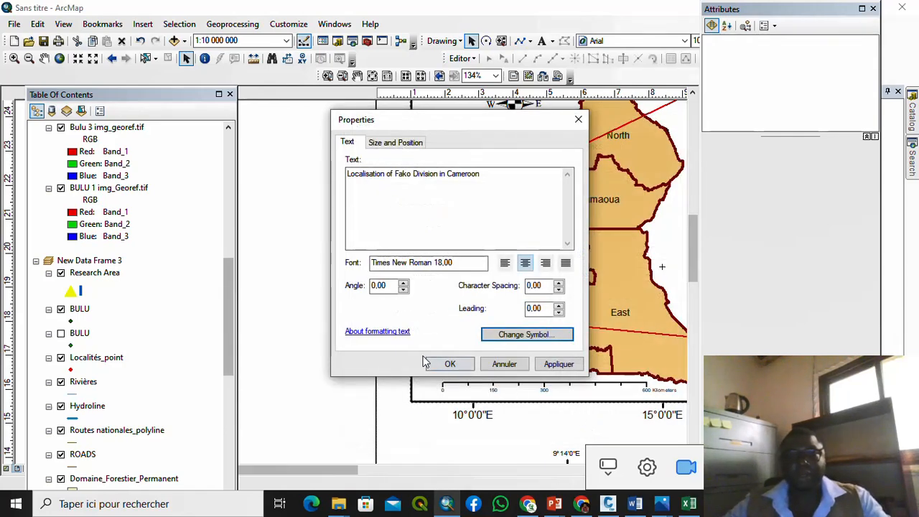
left_click(448, 364)
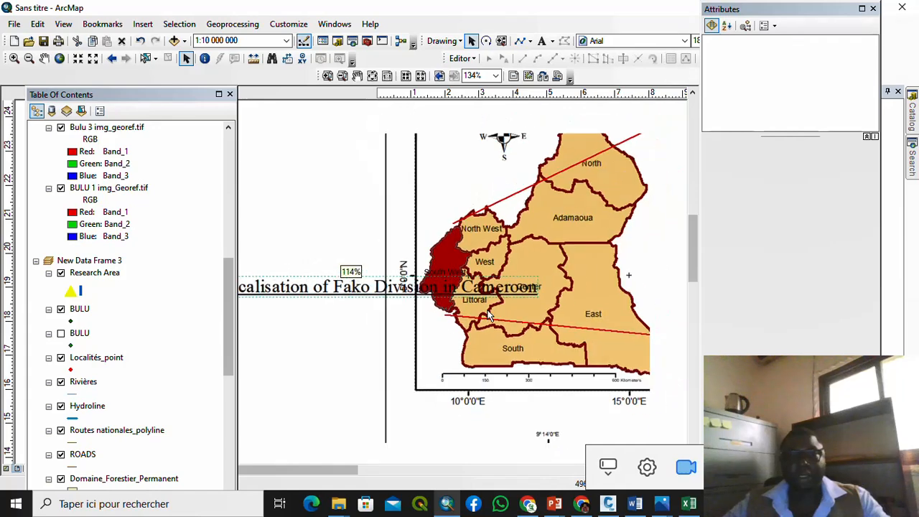
Step: Move the Fako Division title to the top of the upper map frame
scroll(490, 314, "up", 3)
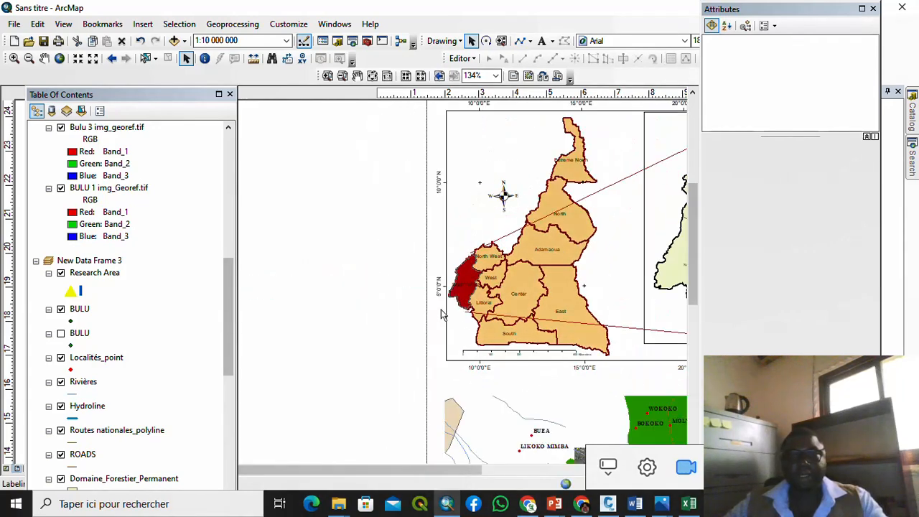
scroll(438, 313, "up", 2)
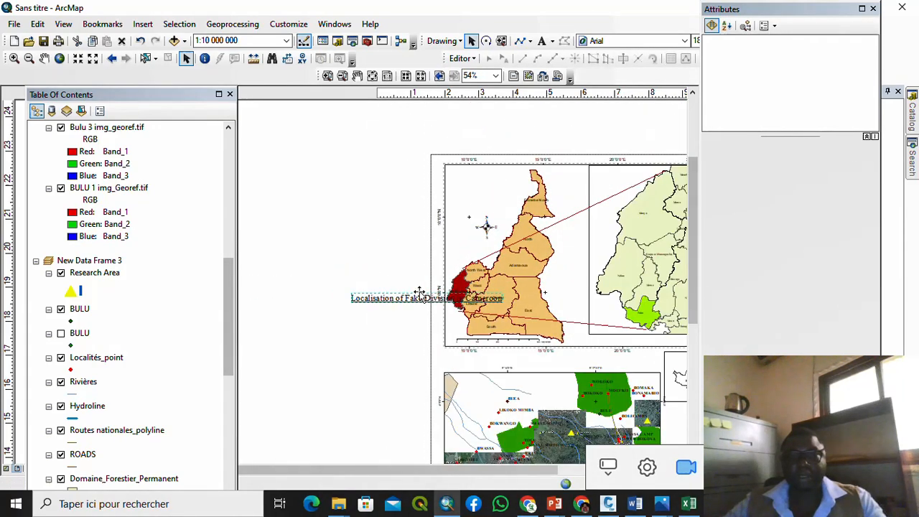
mouse_move(420, 296)
left_mouse_down()
mouse_move(549, 164)
mouse_move(536, 168)
mouse_move(594, 165)
mouse_move(517, 203)
left_mouse_up()
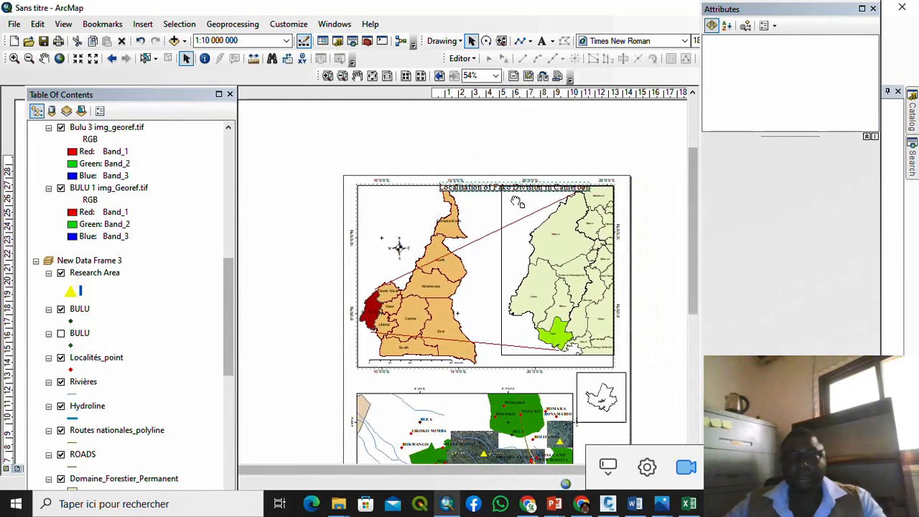
scroll(505, 187, "up", 2)
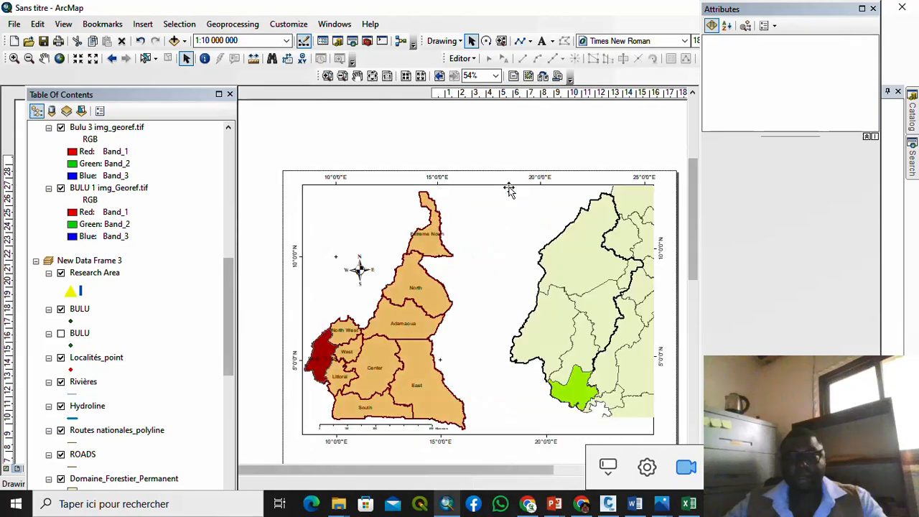
left_click_drag(509, 191, 520, 201)
Step: Reduce the title's font size to 16 points
double_click(518, 199)
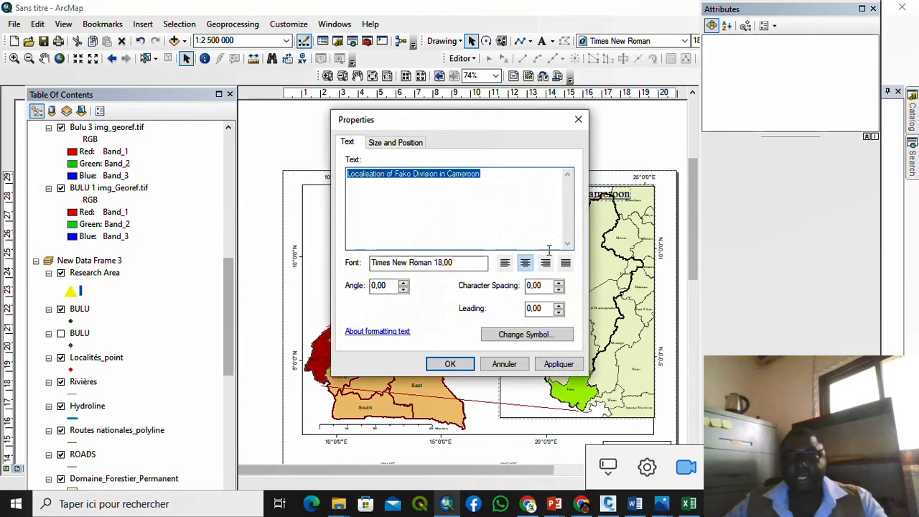
left_click(553, 340)
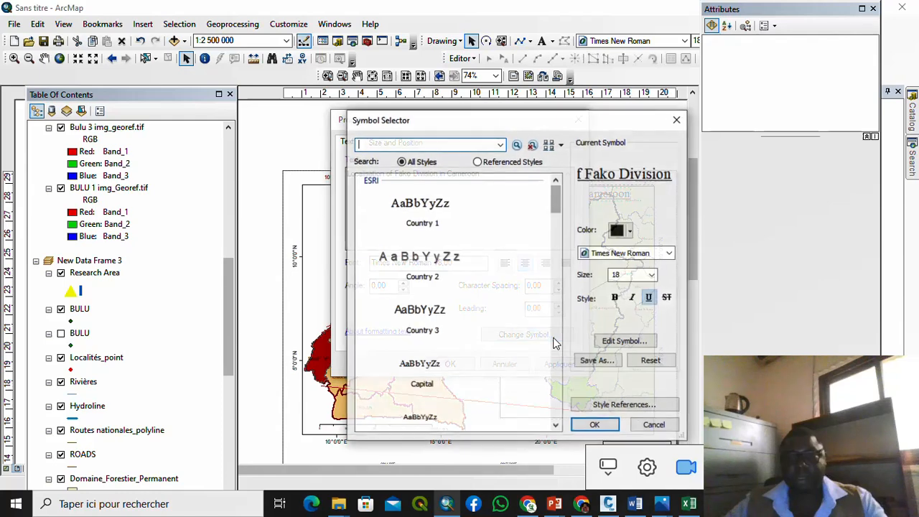
left_click(652, 279)
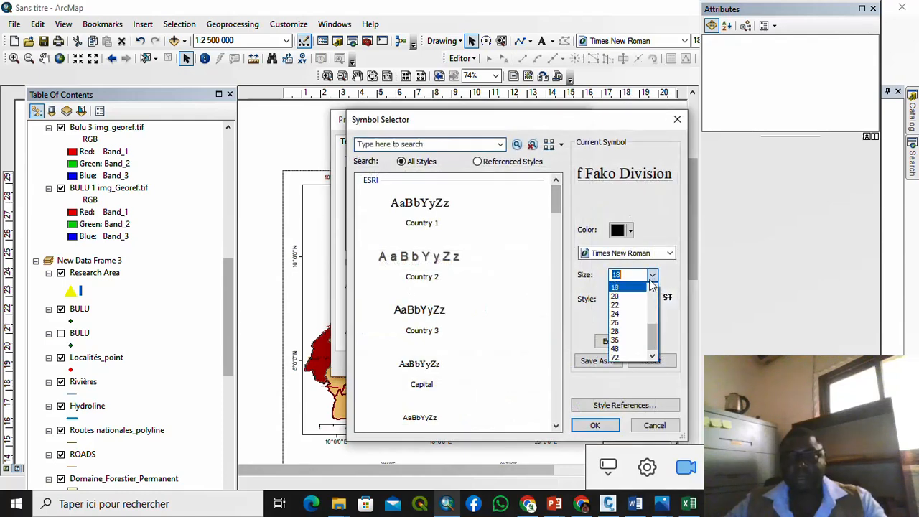
scroll(629, 309, "up", 3)
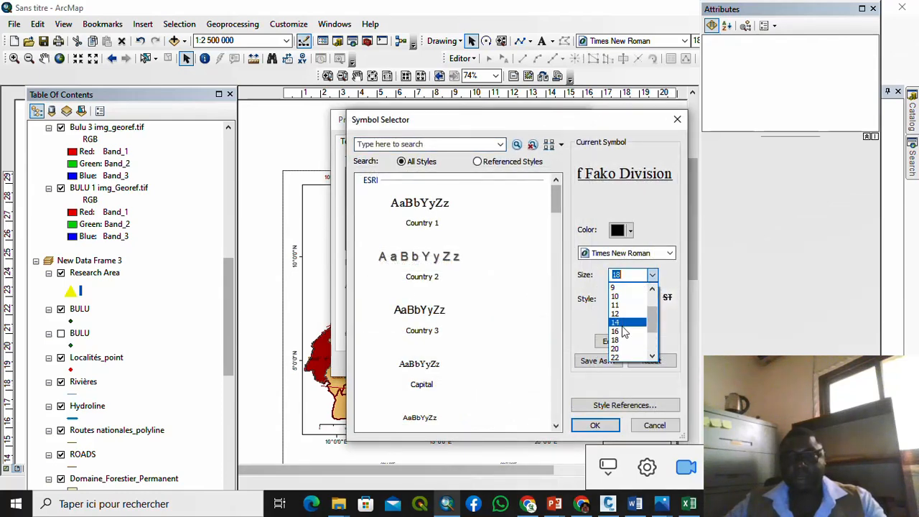
left_click(623, 333)
left_click(592, 426)
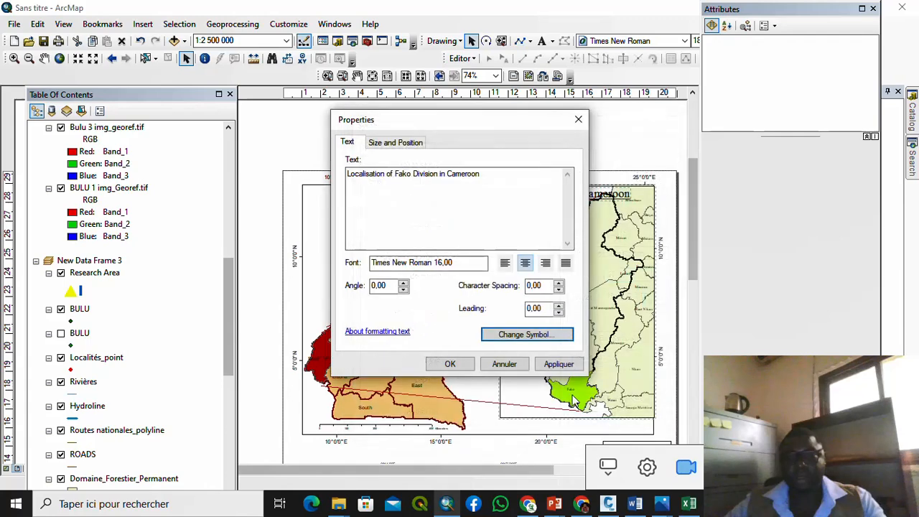
left_click(446, 363)
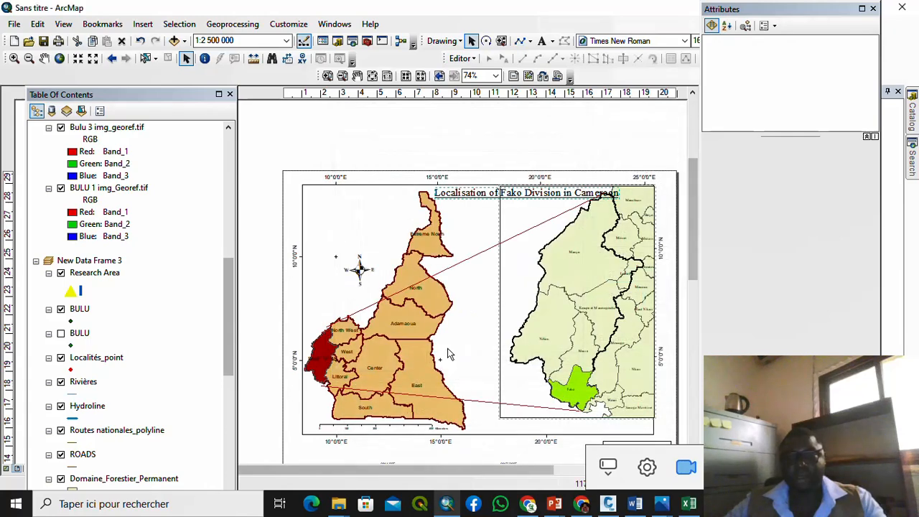
scroll(500, 238, "up", 2)
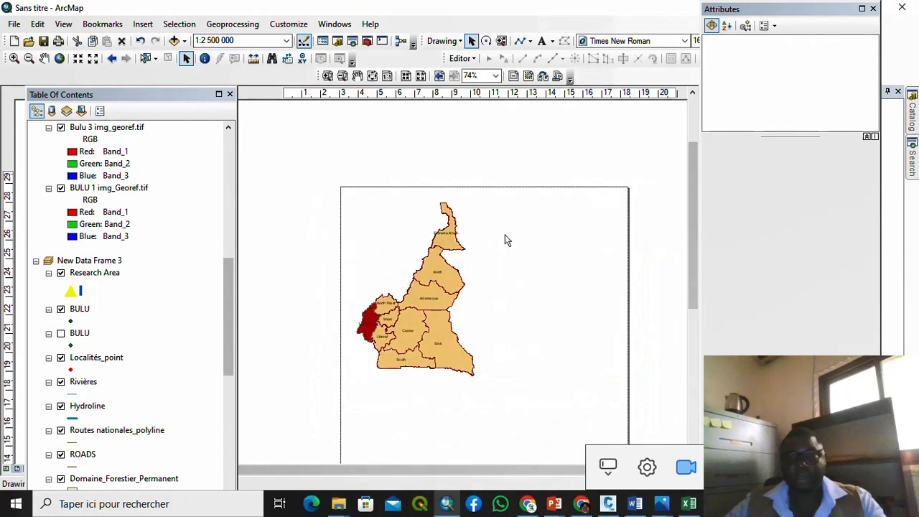
left_click(635, 217)
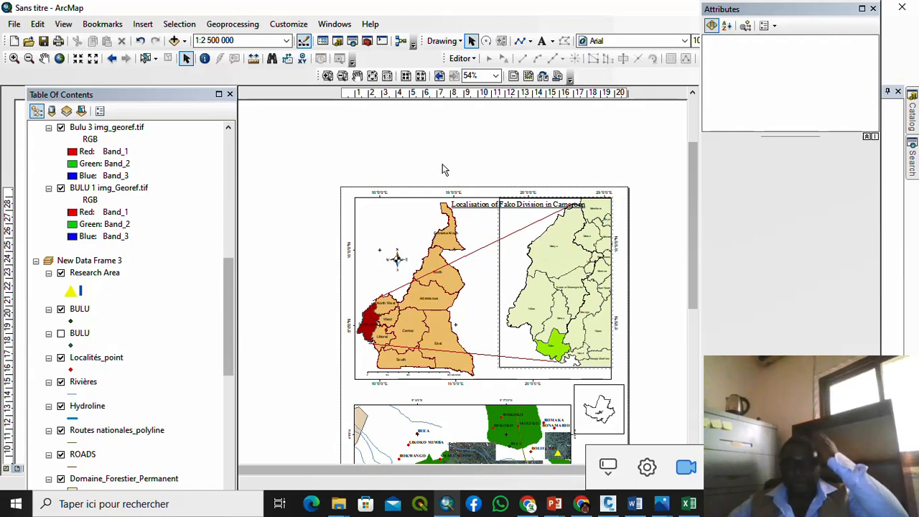
scroll(442, 169, "up", 2)
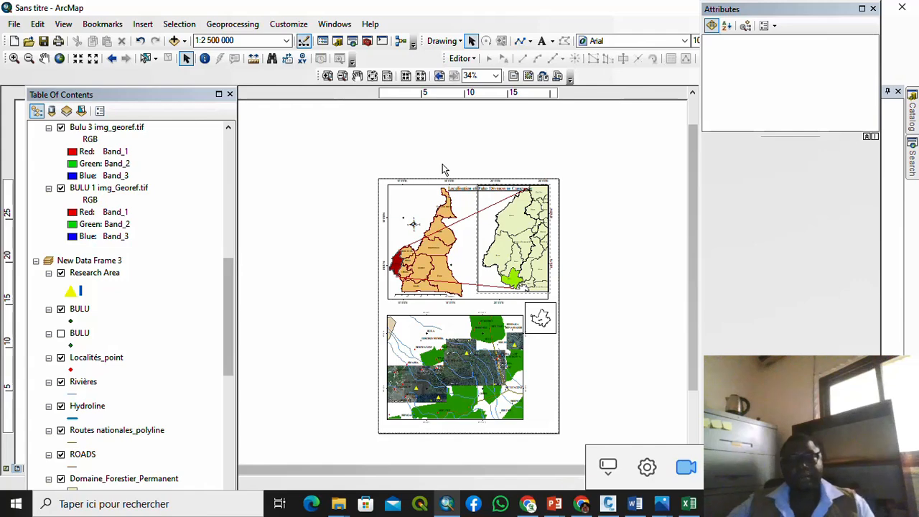
Step: Copy and paste the Fako Division title and place the copy above the lower map
left_click(467, 191)
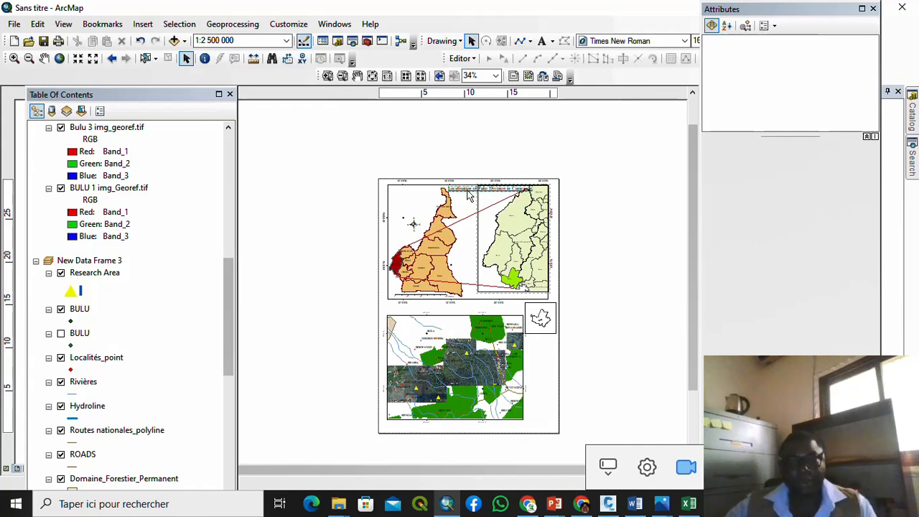
right_click(468, 191)
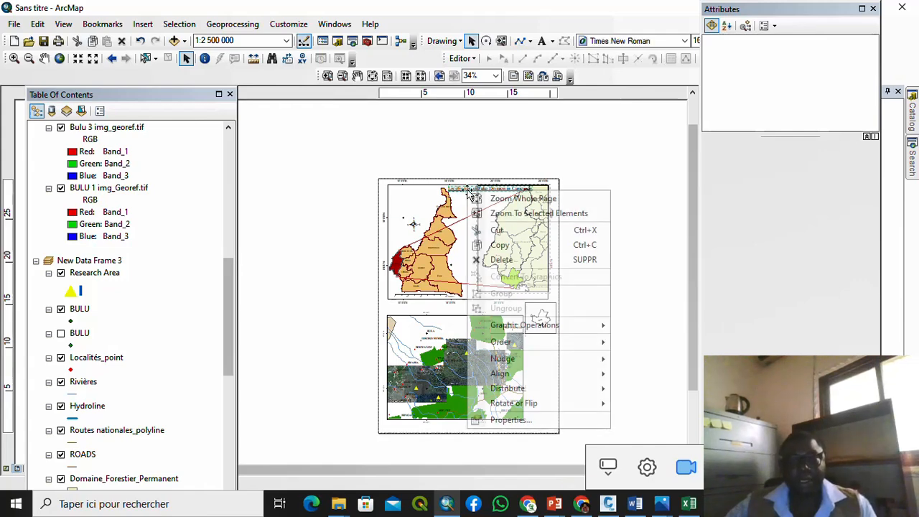
left_click(509, 249)
right_click(583, 208)
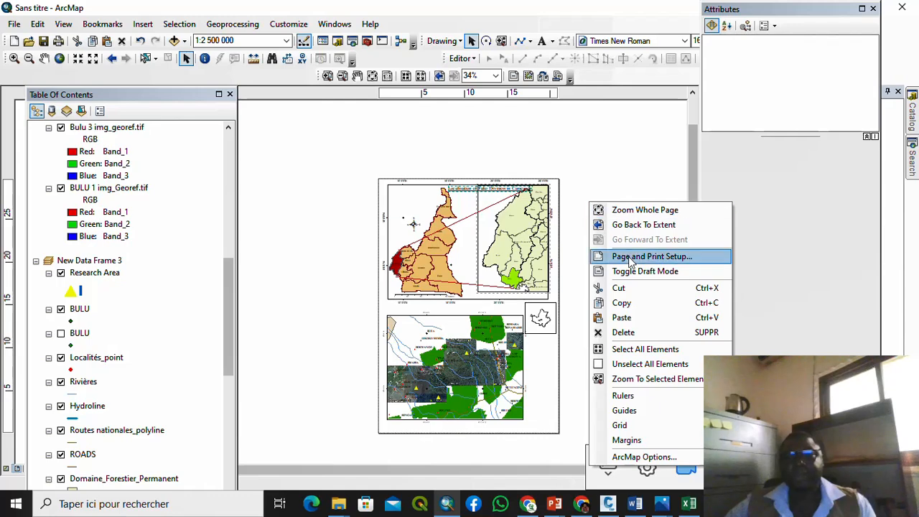
left_click(632, 322)
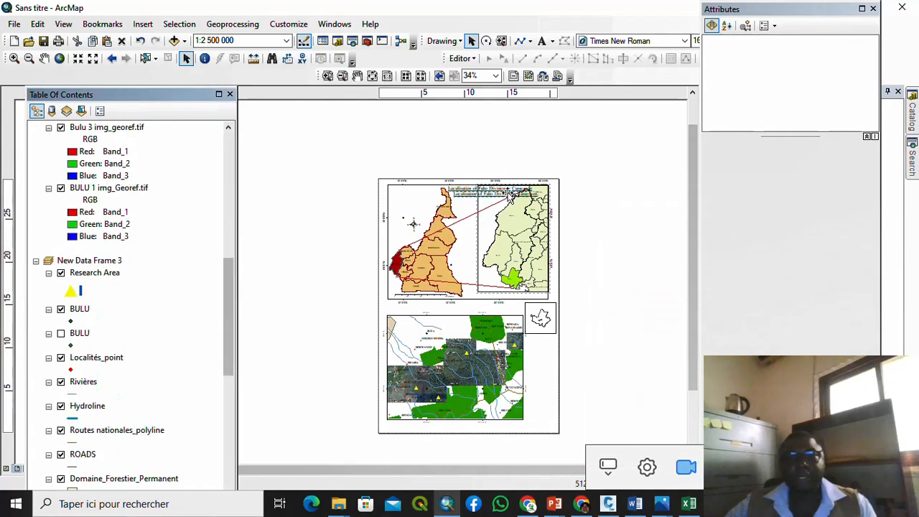
left_click_drag(496, 199, 462, 308)
scroll(463, 308, "up", 5)
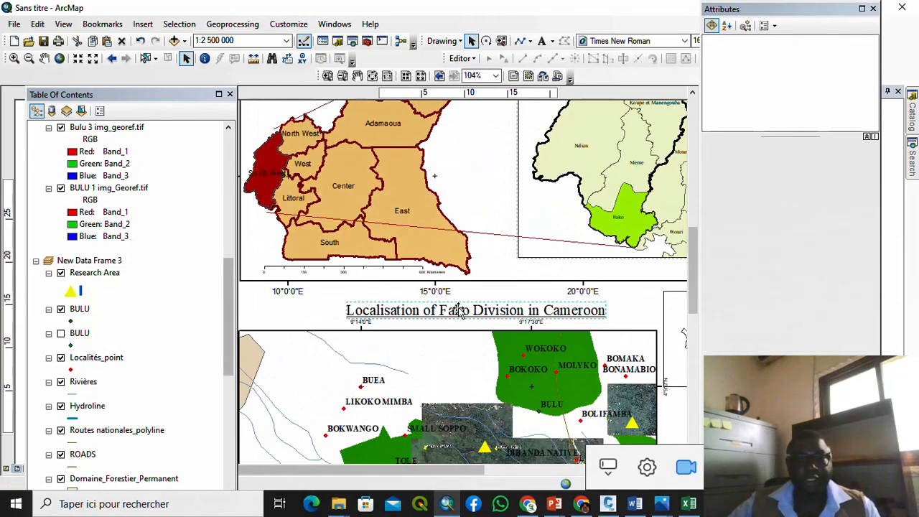
Step: Change the copy's text to 'Localisation of Research Localities in FAKO Division'
double_click(457, 309)
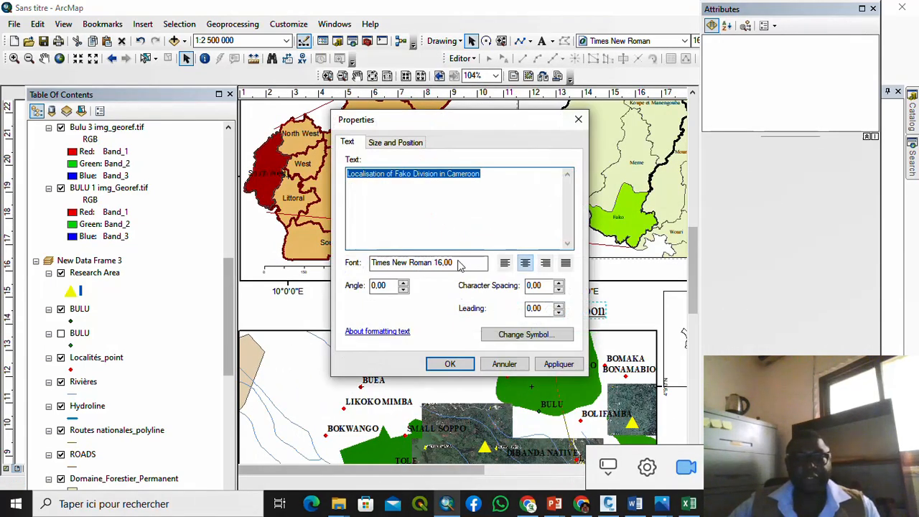
left_click(486, 173)
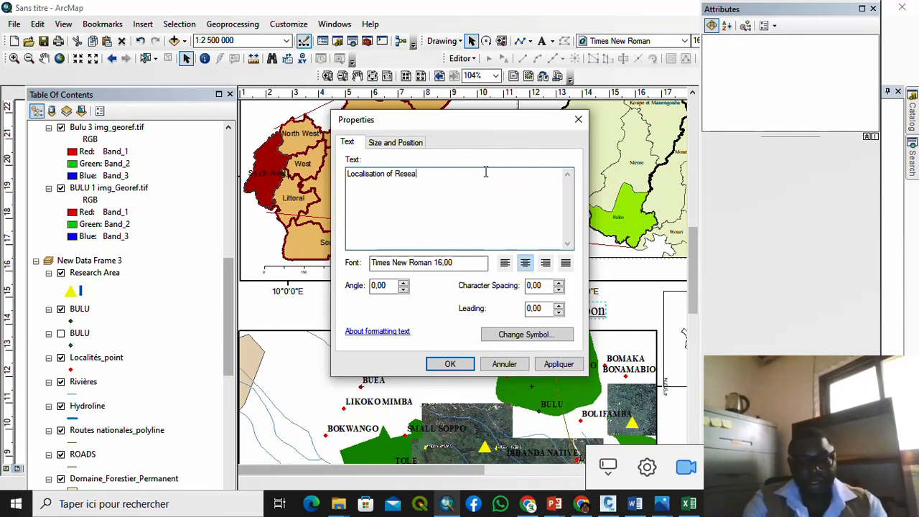
type("of Research ")
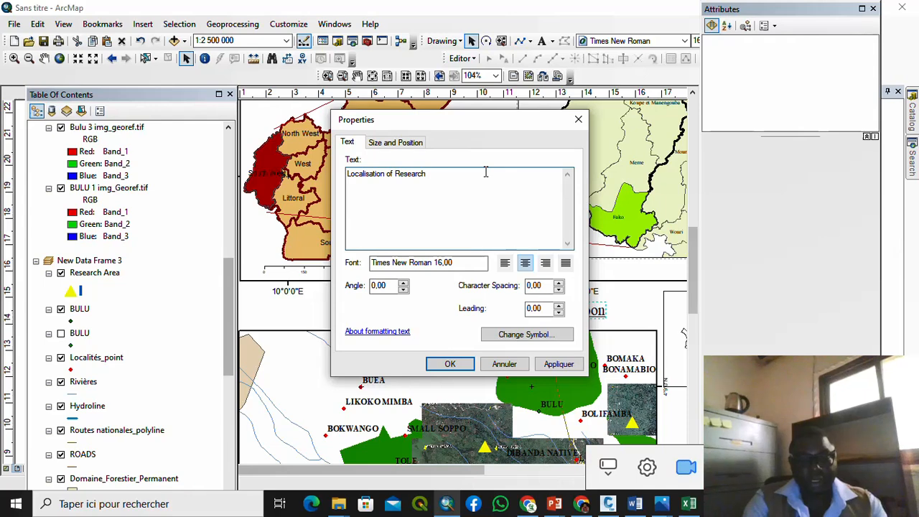
type("Loca")
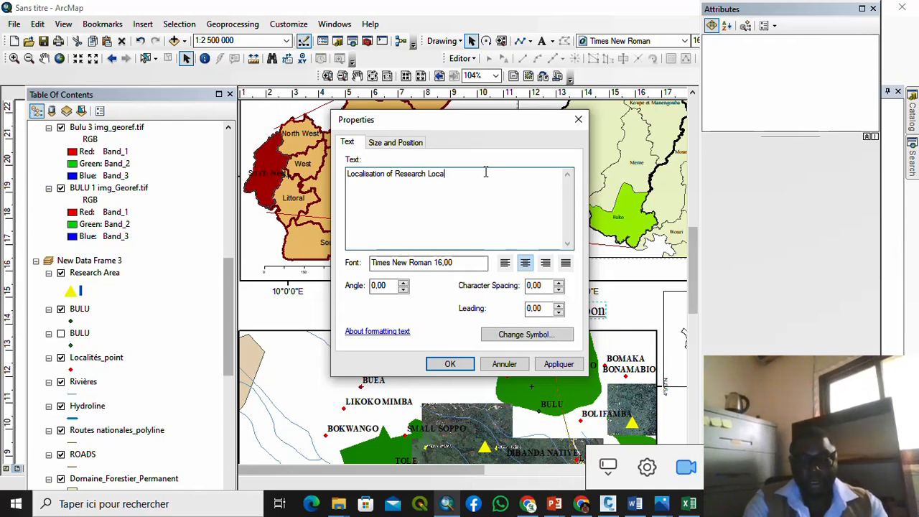
type("lit")
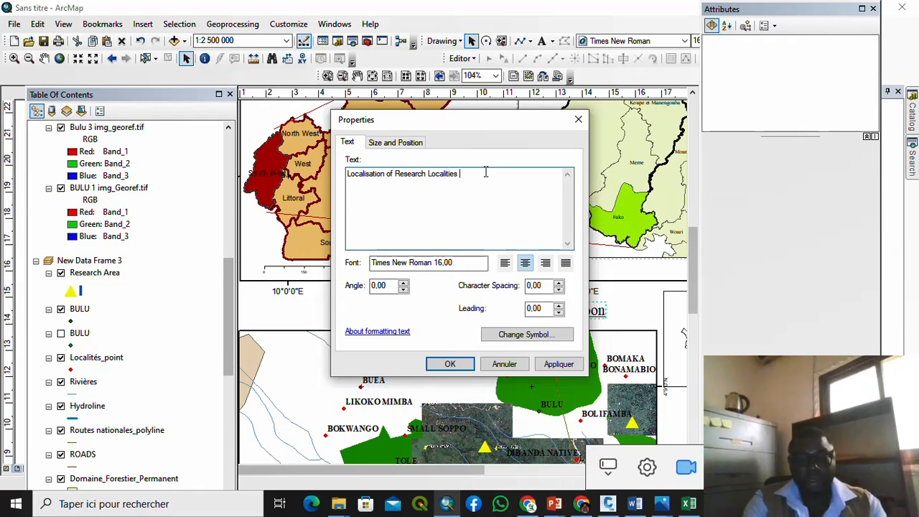
type("ies in FAKO")
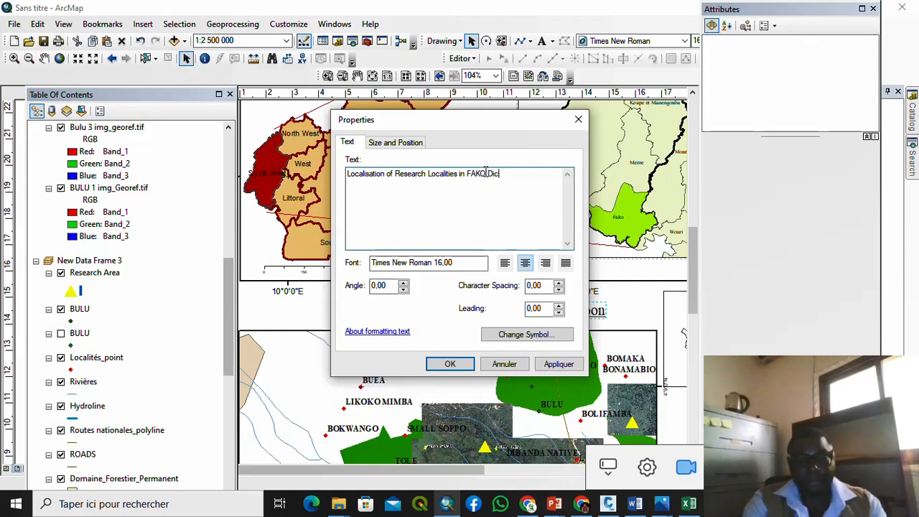
type(" Division")
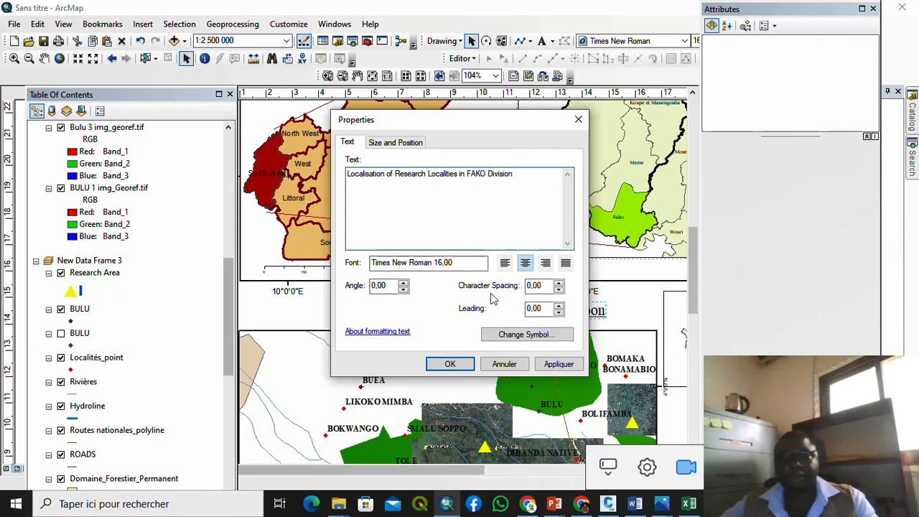
left_click(450, 364)
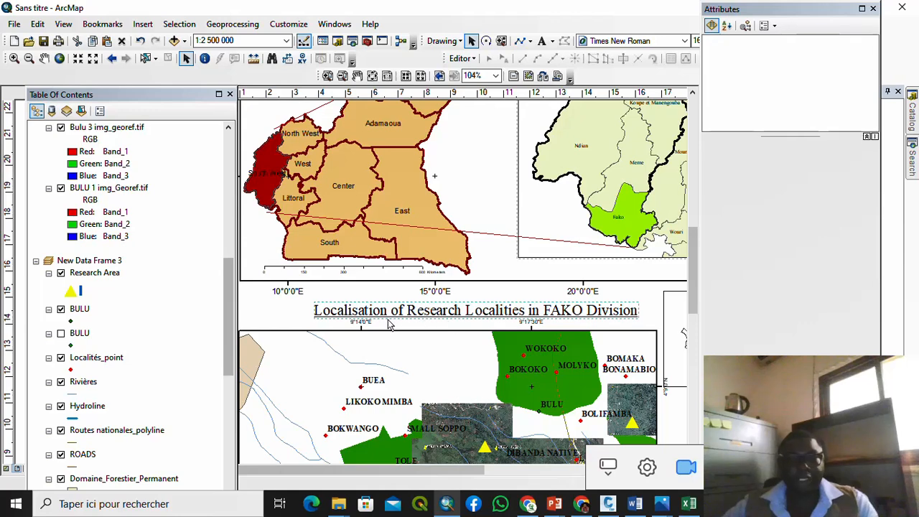
scroll(481, 260, "up", 5)
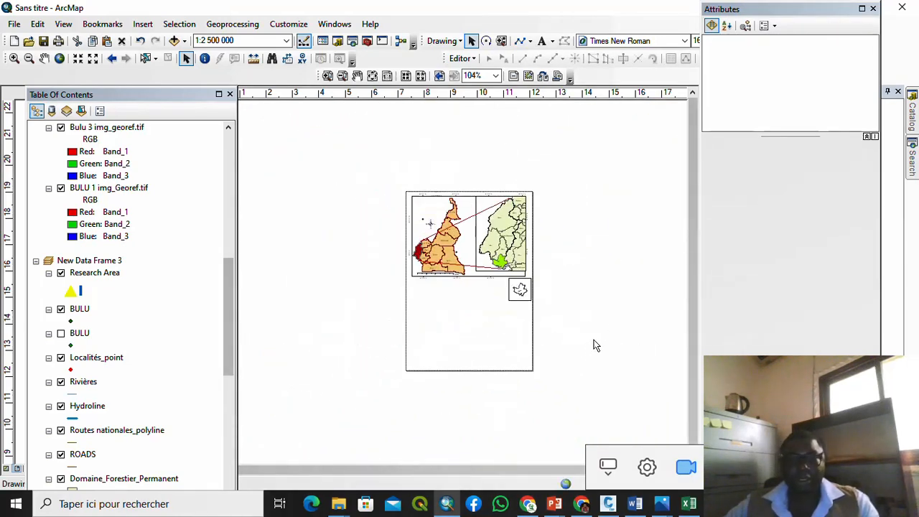
scroll(453, 291, "down", 3)
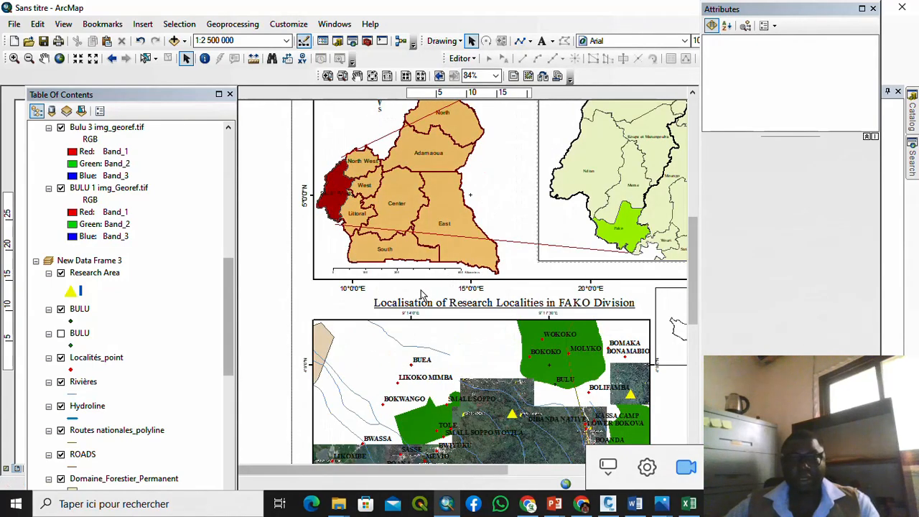
scroll(424, 295, "up", 2)
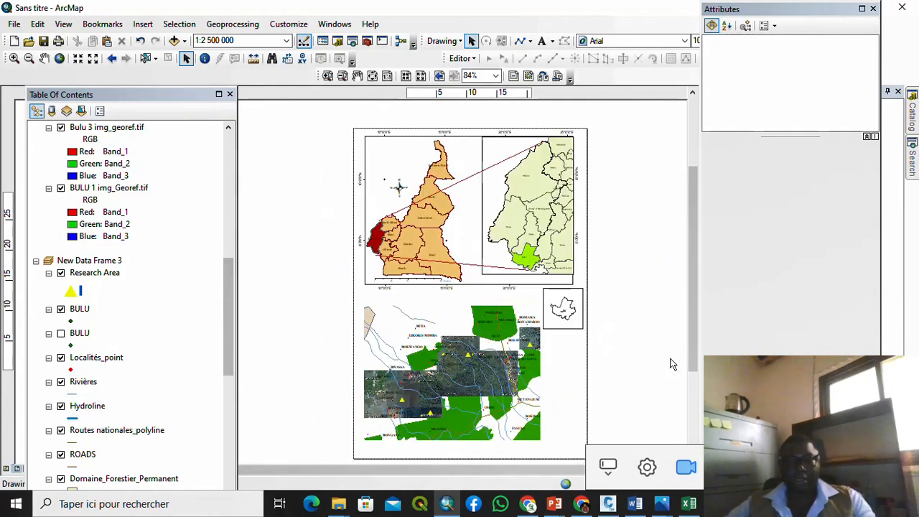
scroll(421, 180, "down", 1)
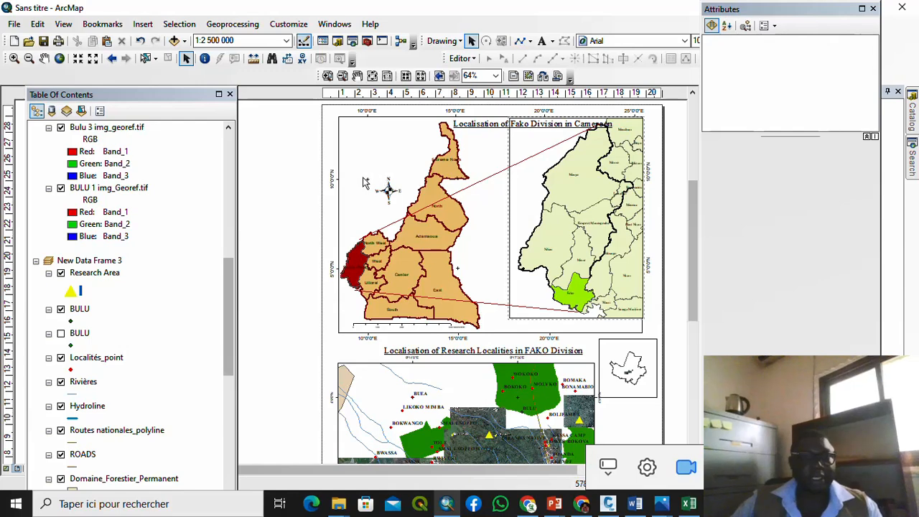
scroll(108, 188, "up", 7)
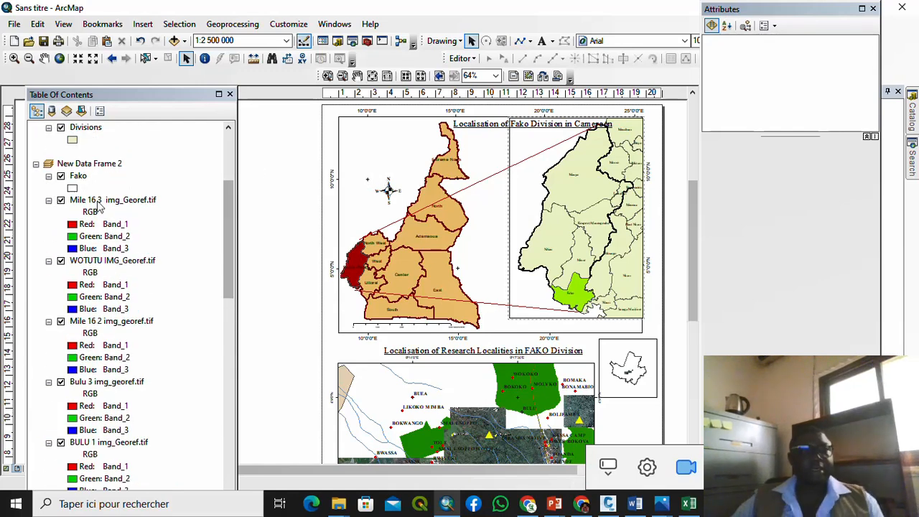
scroll(100, 194, "up", 1)
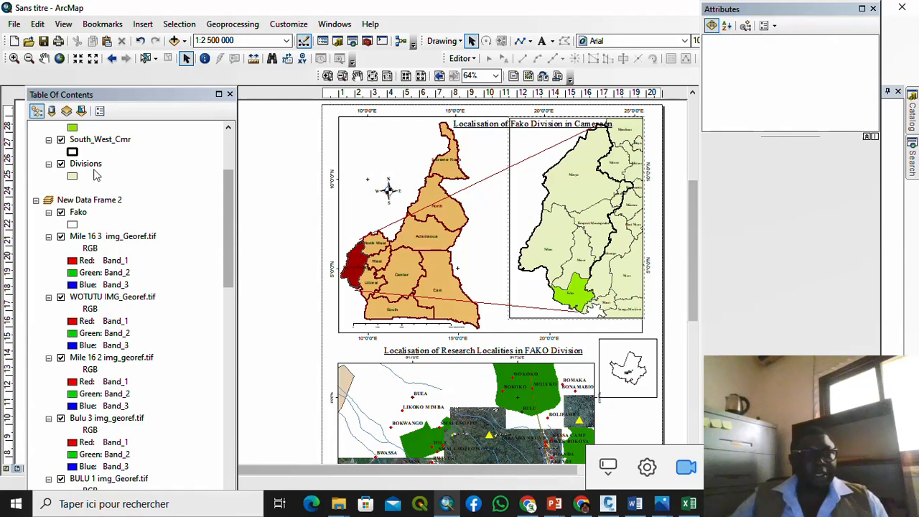
Step: Turn on NOM labels for the Divisions layer with a larger label font size
right_click(92, 167)
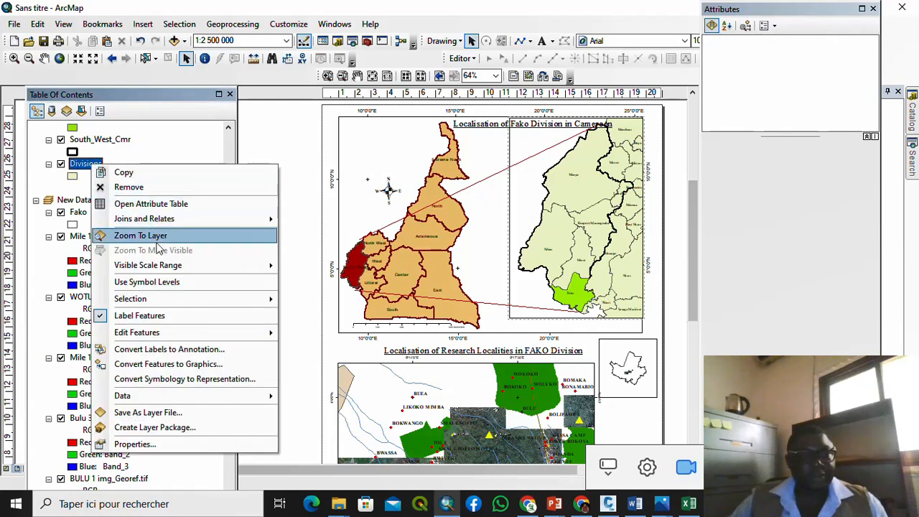
left_click(184, 317)
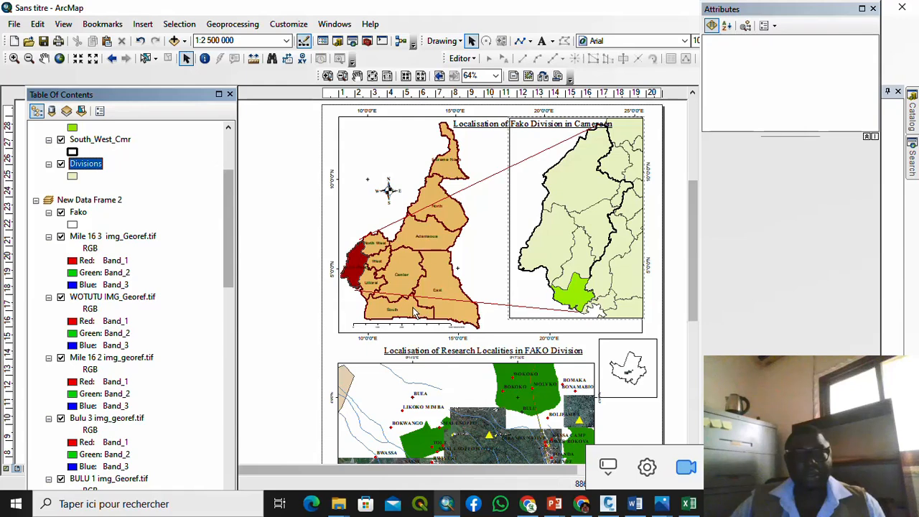
right_click(99, 176)
left_click(213, 450)
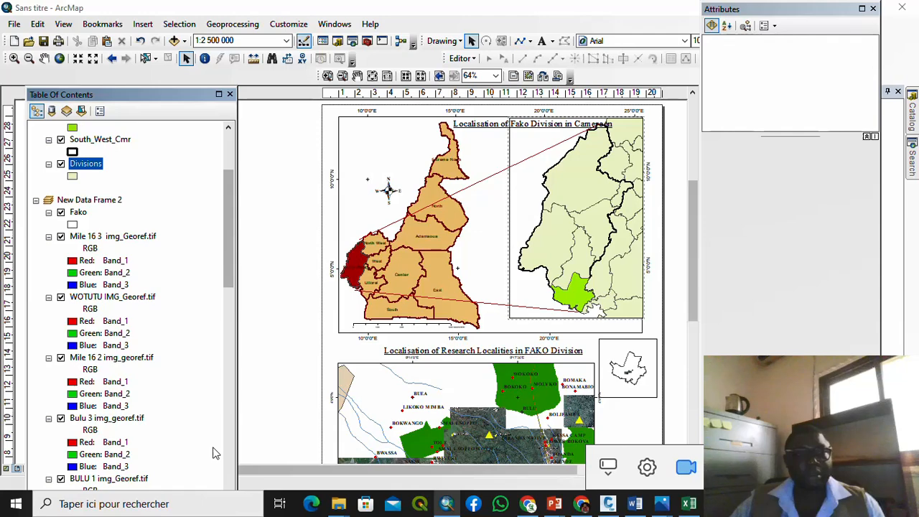
scroll(213, 450, "up", 3)
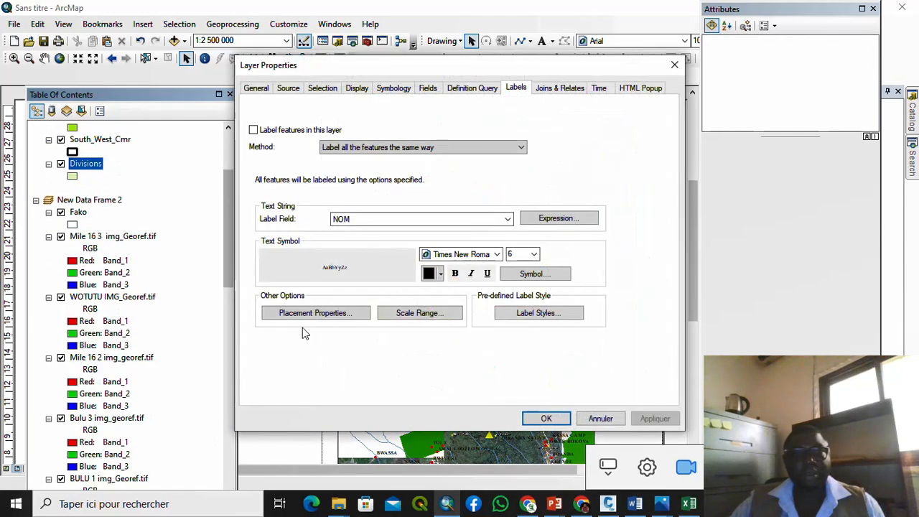
left_click(535, 255)
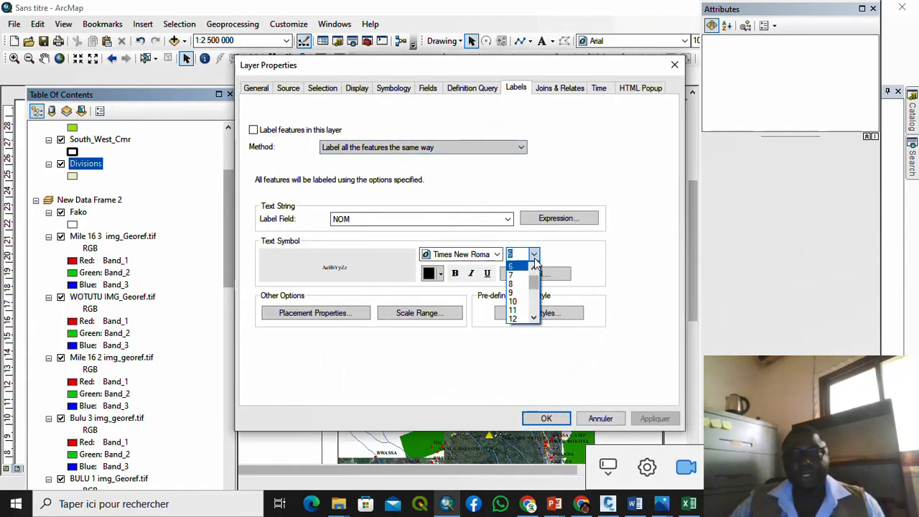
left_click(514, 302)
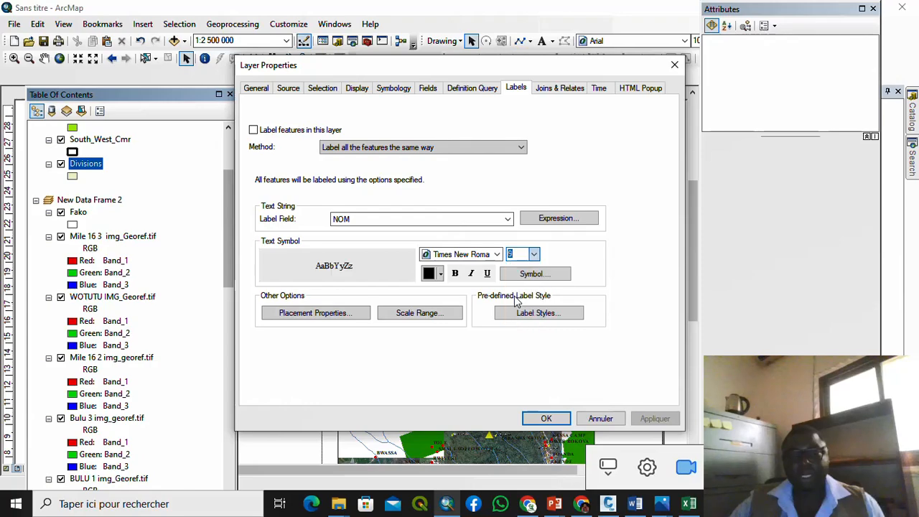
left_click(653, 418)
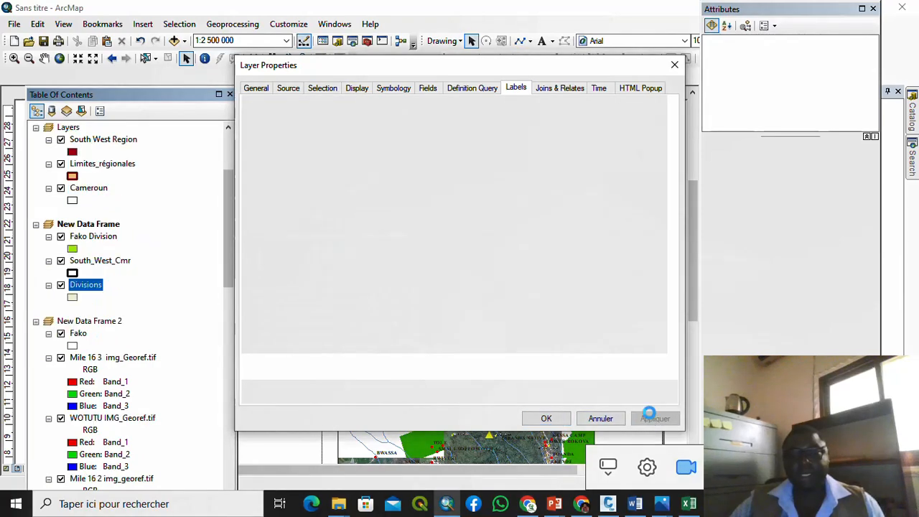
left_click_drag(500, 70, 512, 86)
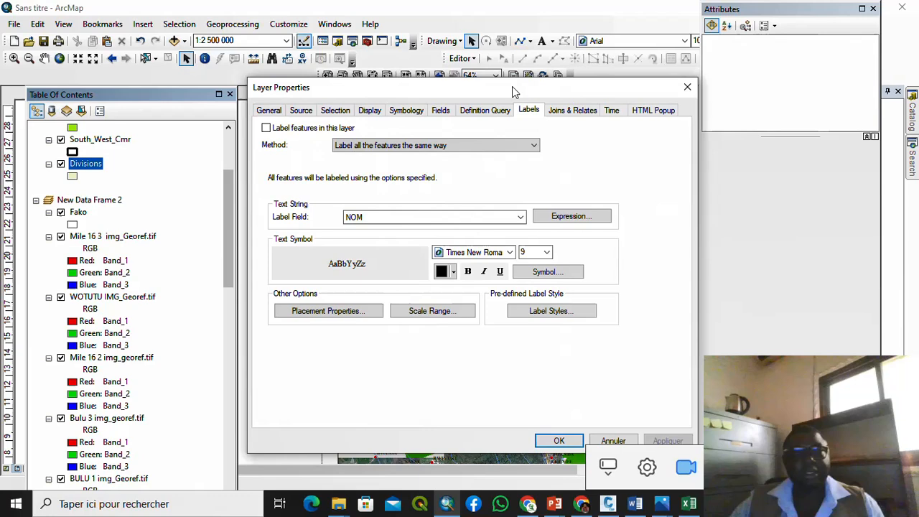
left_click(321, 131)
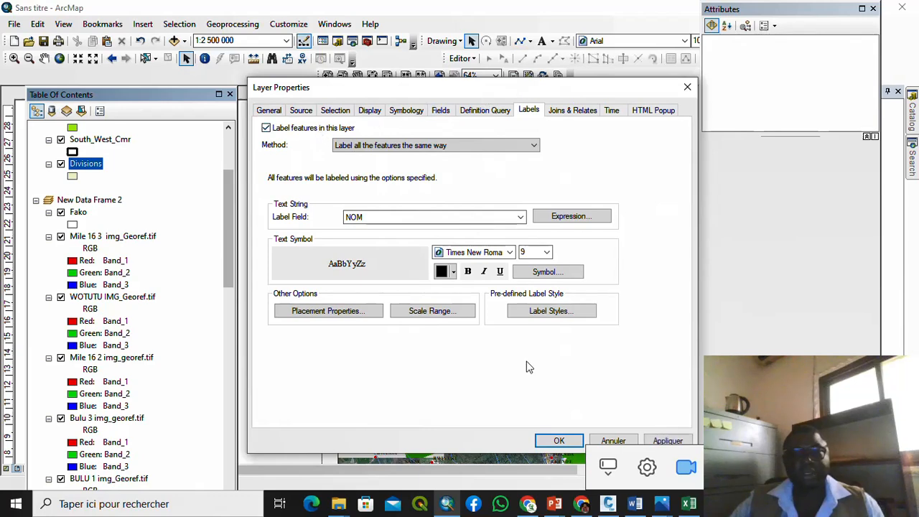
left_click(560, 441)
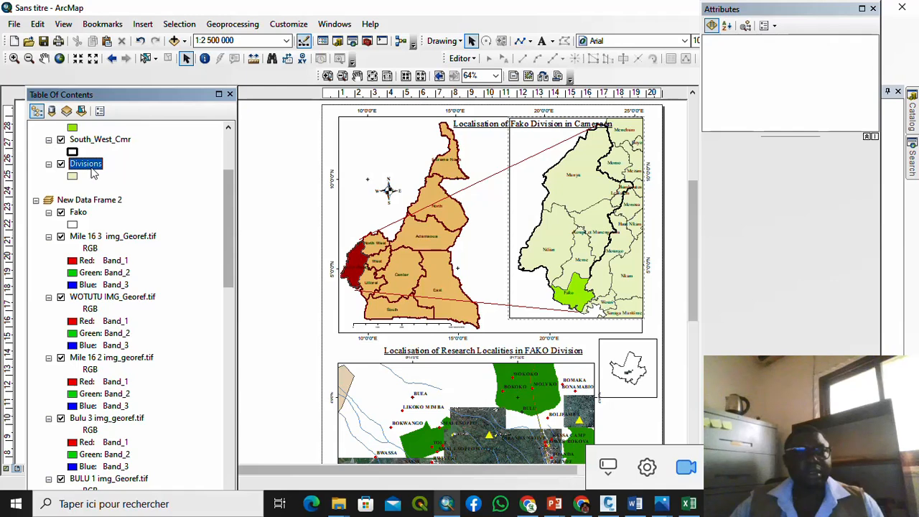
Step: Try 14-point division labels, then settle on 12-point Times New Roman labels
right_click(93, 173)
left_click(203, 447)
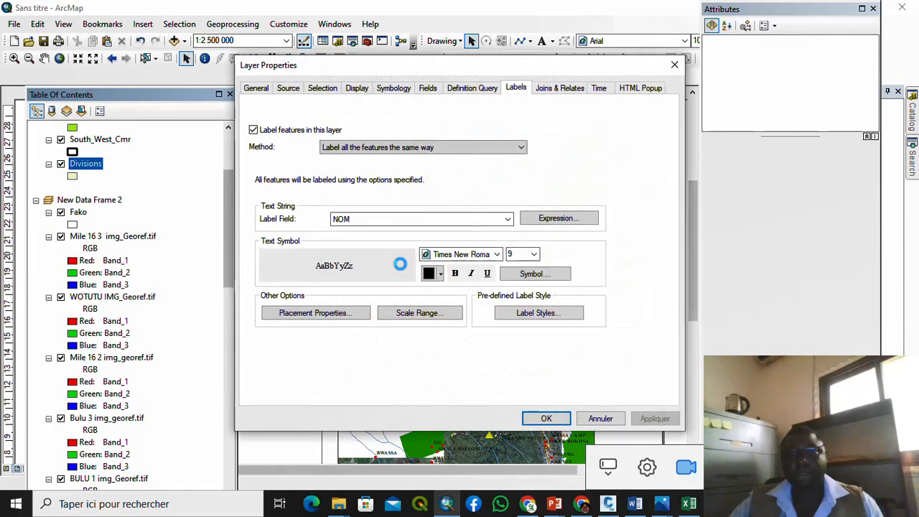
left_click(534, 257)
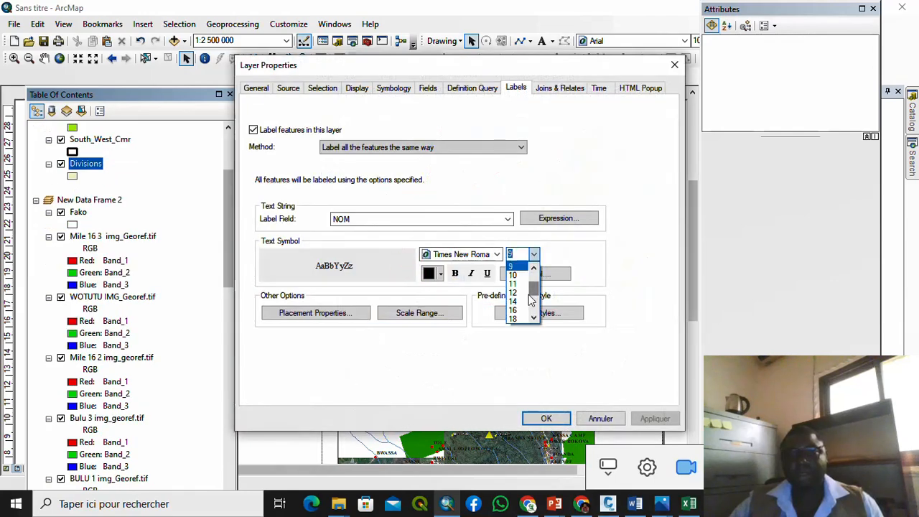
left_click(522, 325)
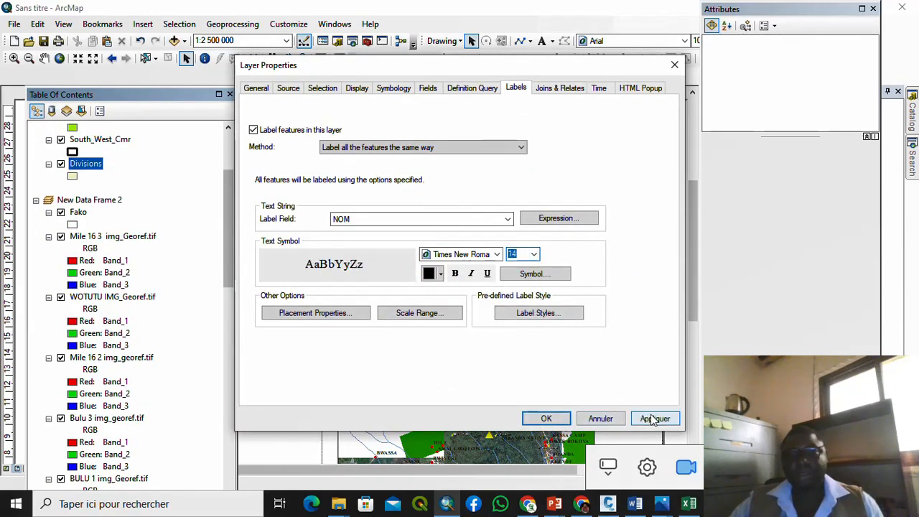
left_click(653, 419)
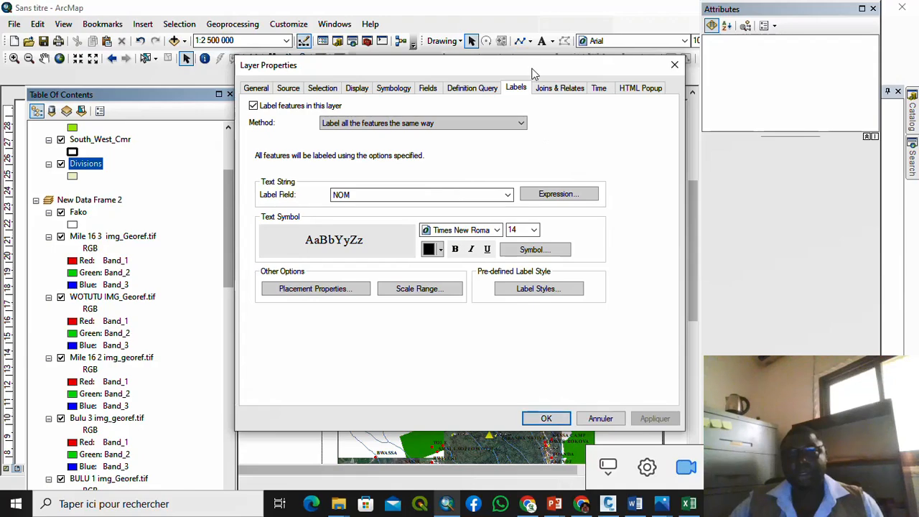
left_click_drag(531, 67, 534, 21)
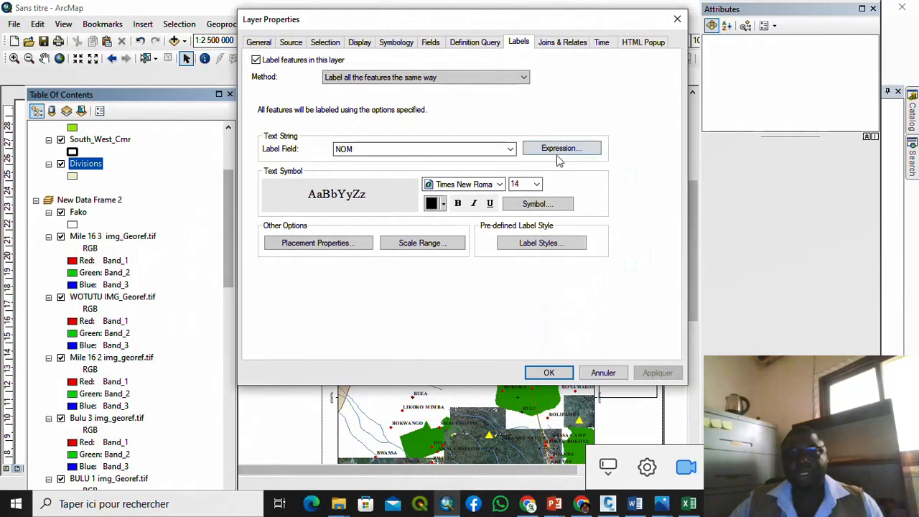
left_click(537, 184)
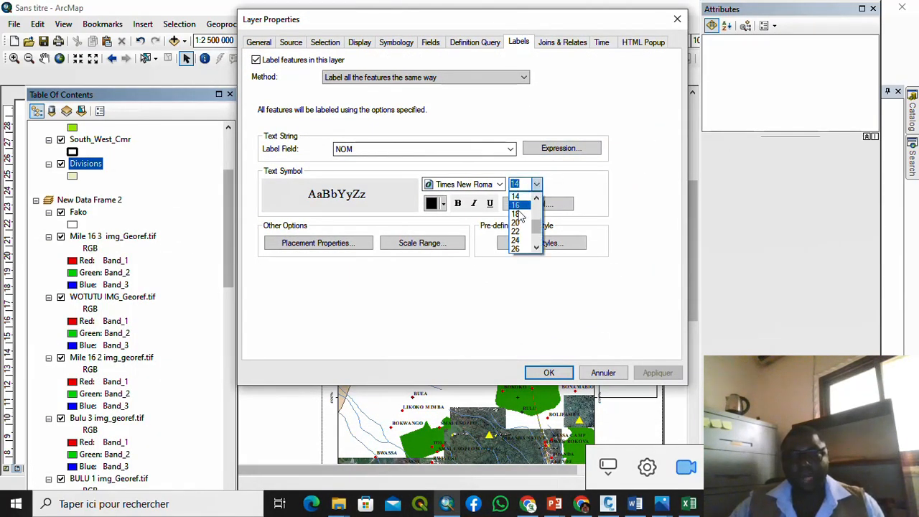
left_click(515, 208)
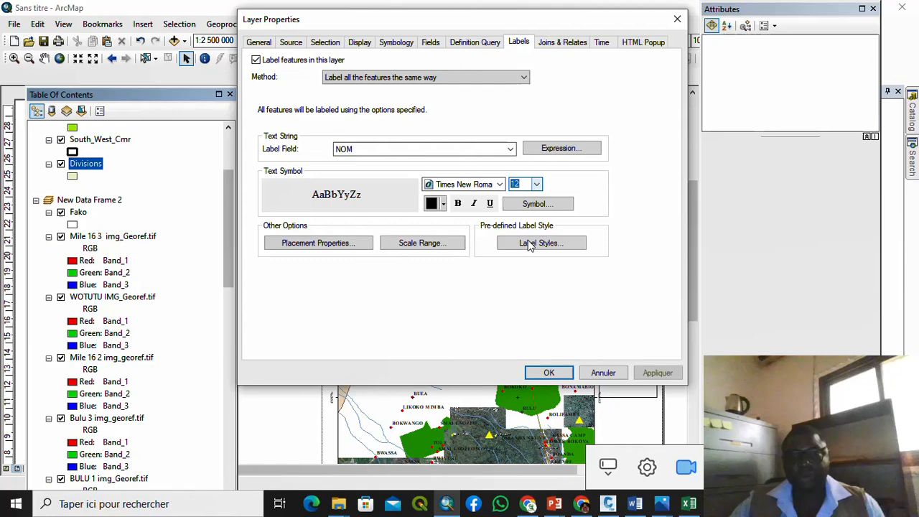
left_click(549, 372)
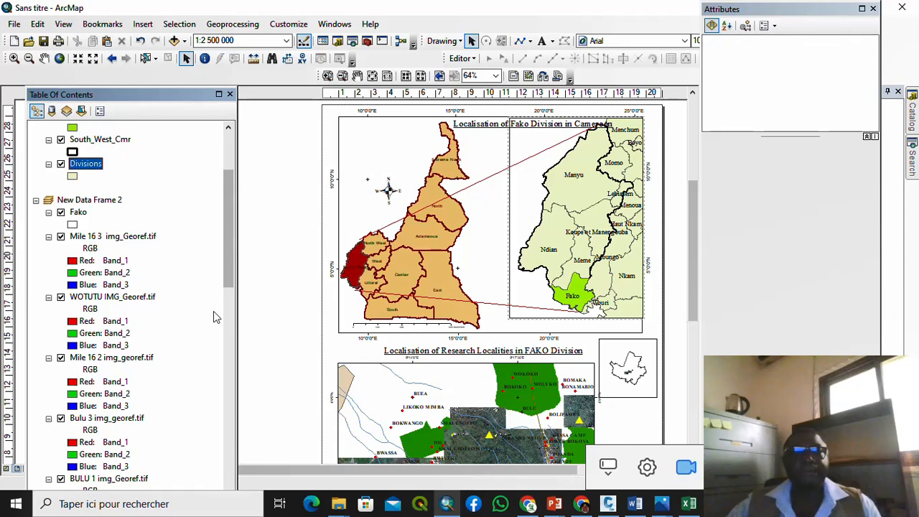
Step: Launch the Legend Wizard from the Insert menu
scroll(159, 309, "up", 2)
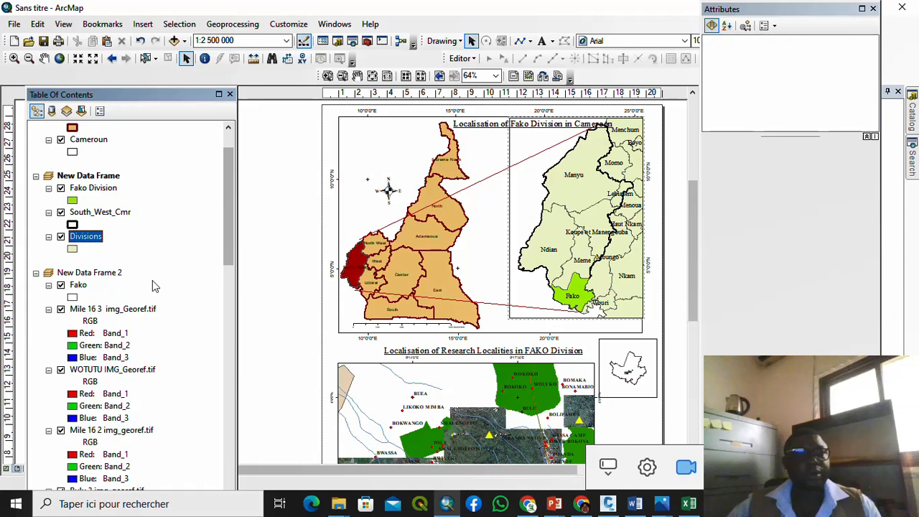
scroll(127, 232, "up", 1)
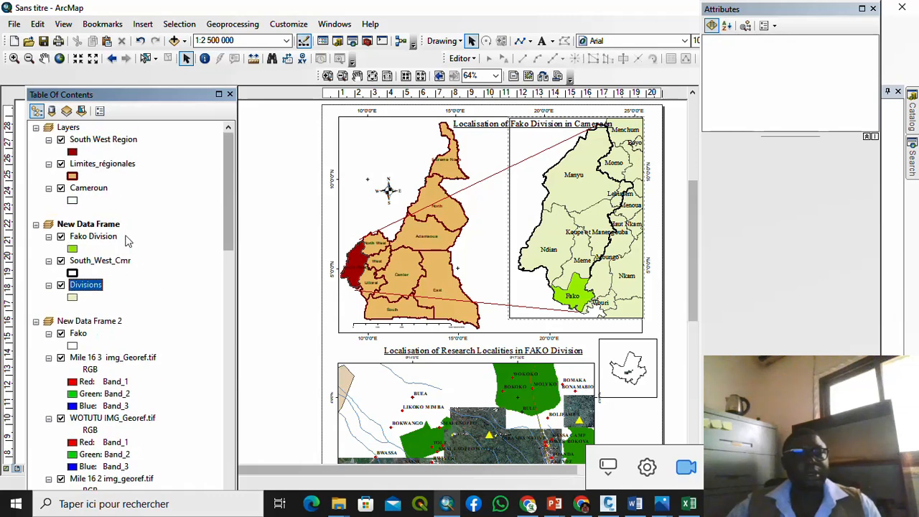
scroll(126, 323, "down", 2)
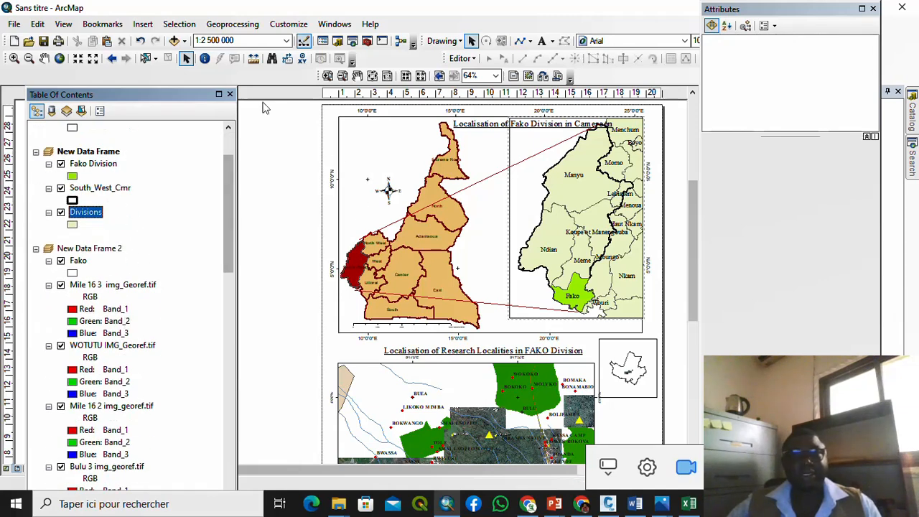
left_click(142, 26)
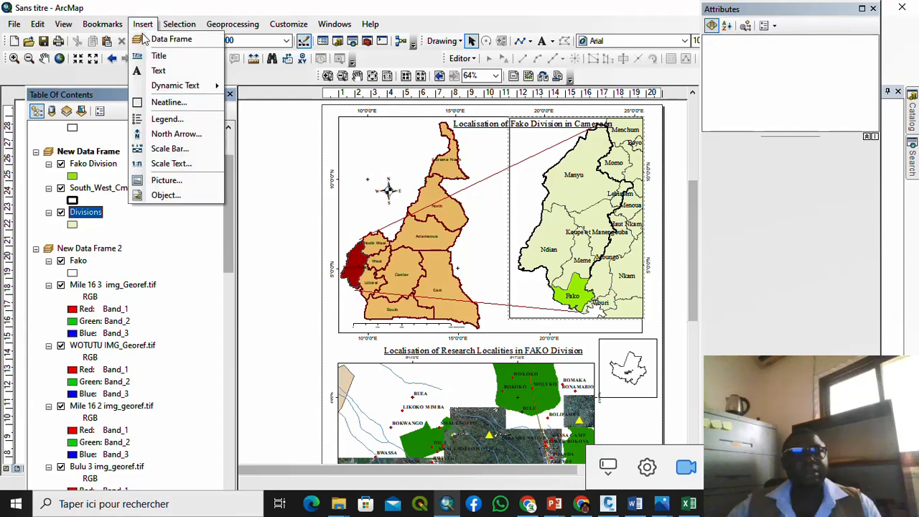
left_click(174, 117)
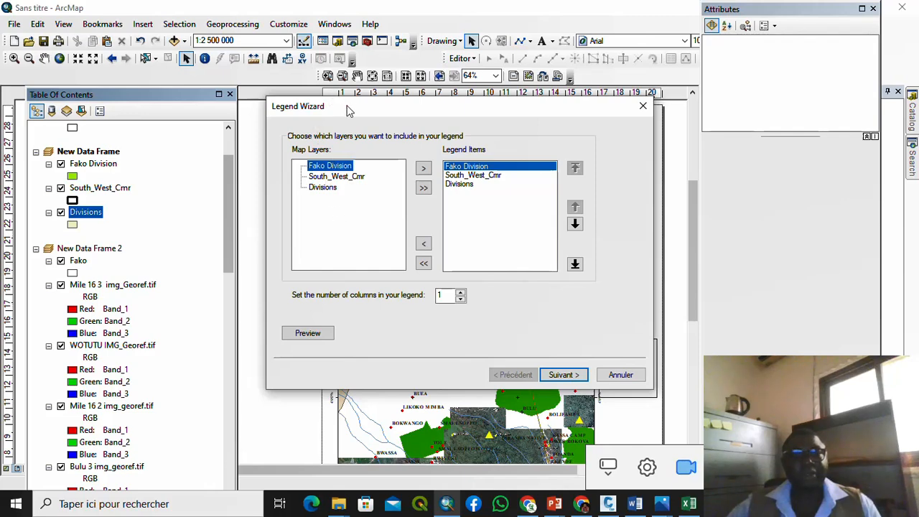
Step: Create the legend with all three layers, the default 'Legend' title and a Grey 10% background
left_click_drag(349, 111, 496, 113)
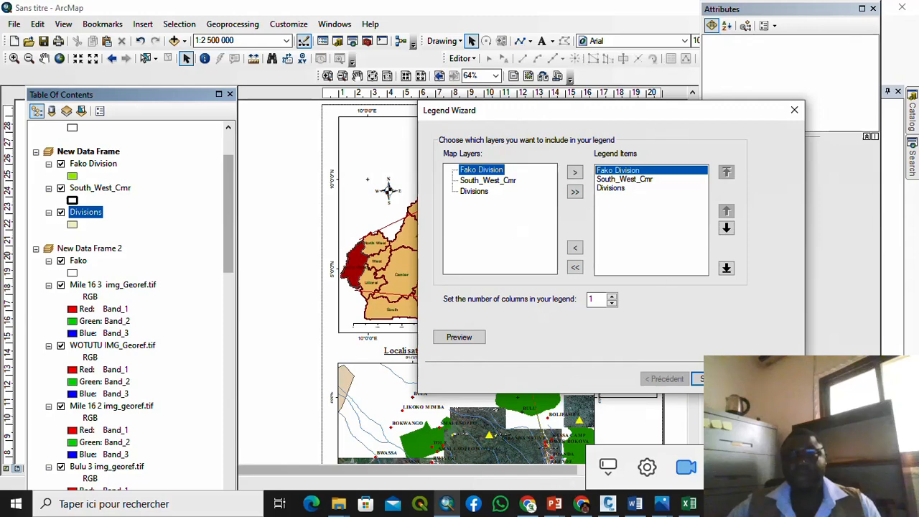
left_click(717, 379)
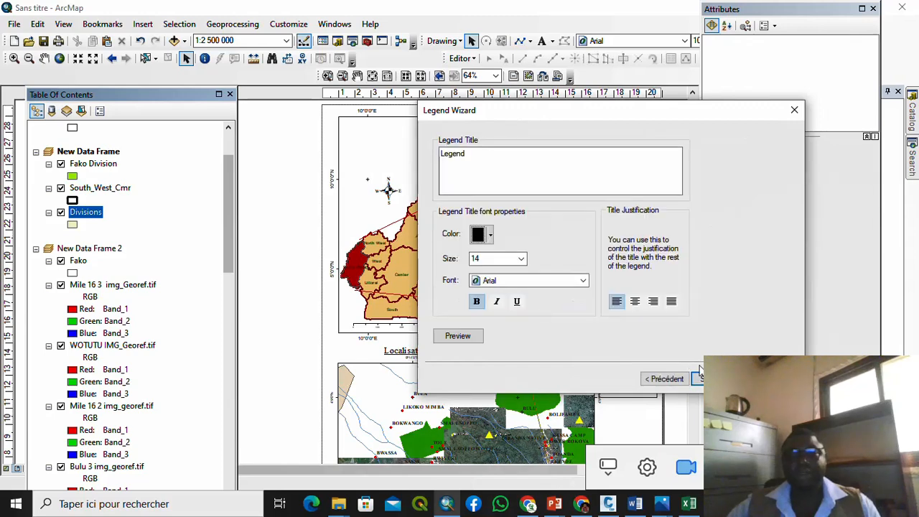
left_click(698, 379)
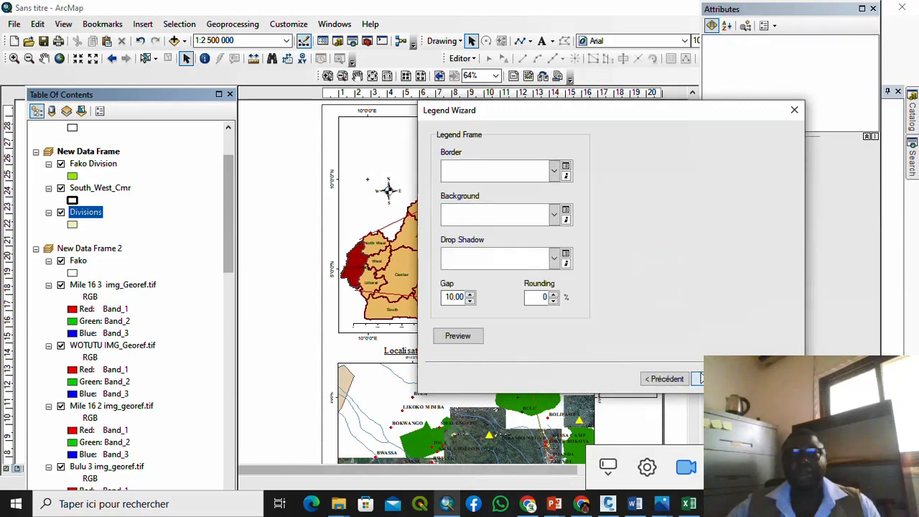
left_click(554, 216)
left_click(537, 309)
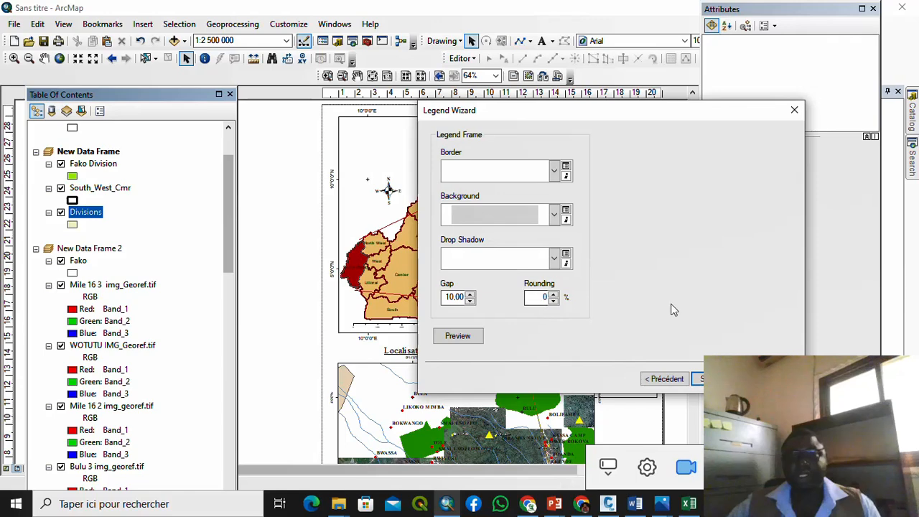
left_click(713, 379)
left_click(696, 379)
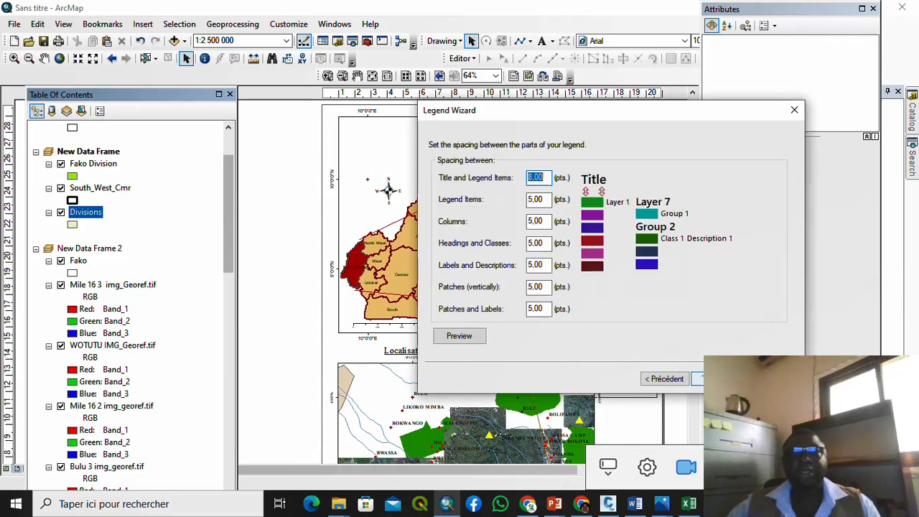
left_click(696, 379)
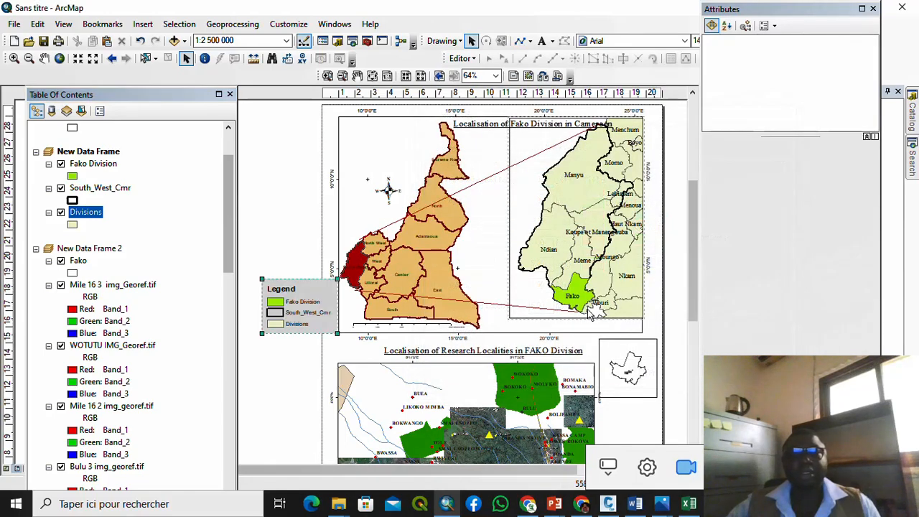
Step: Drag the legend off the page to the blank area right of the Fako Division map
scroll(282, 321, "up", 2)
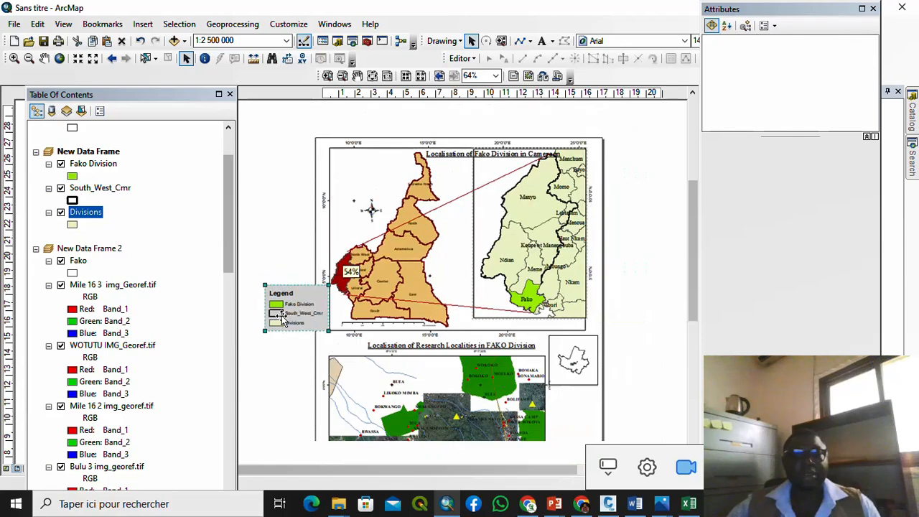
scroll(279, 326, "down", 2)
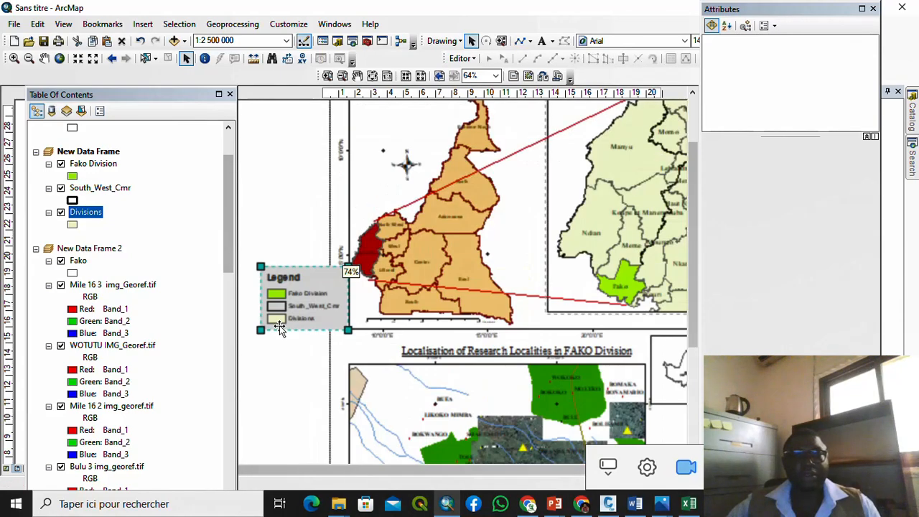
scroll(306, 307, "up", 2)
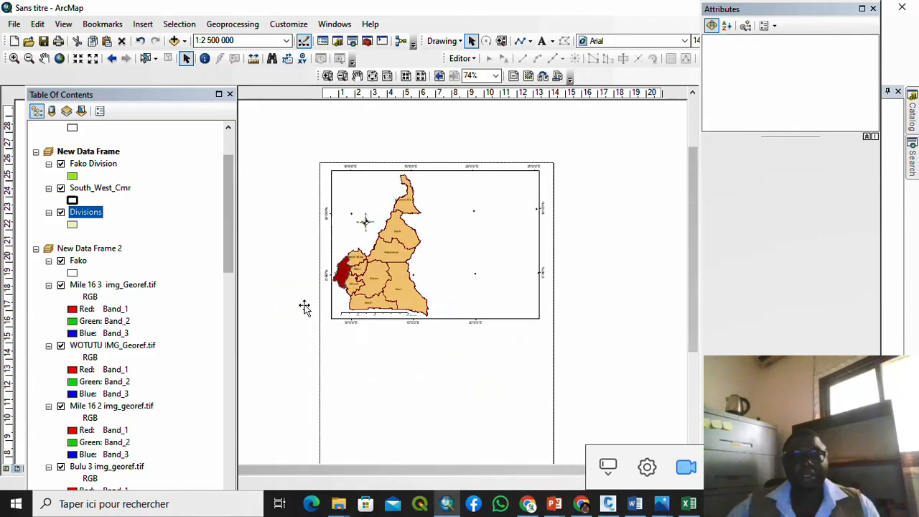
left_click_drag(306, 308, 618, 240)
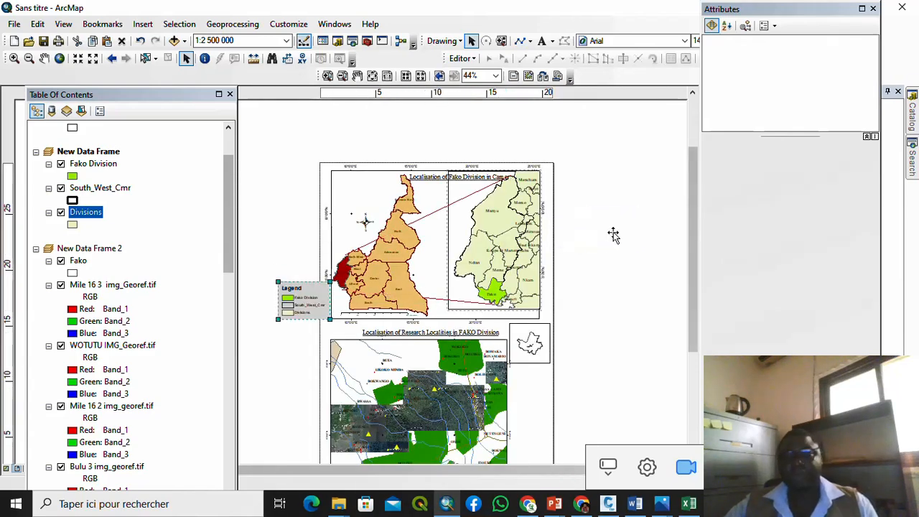
scroll(582, 201, "down", 2)
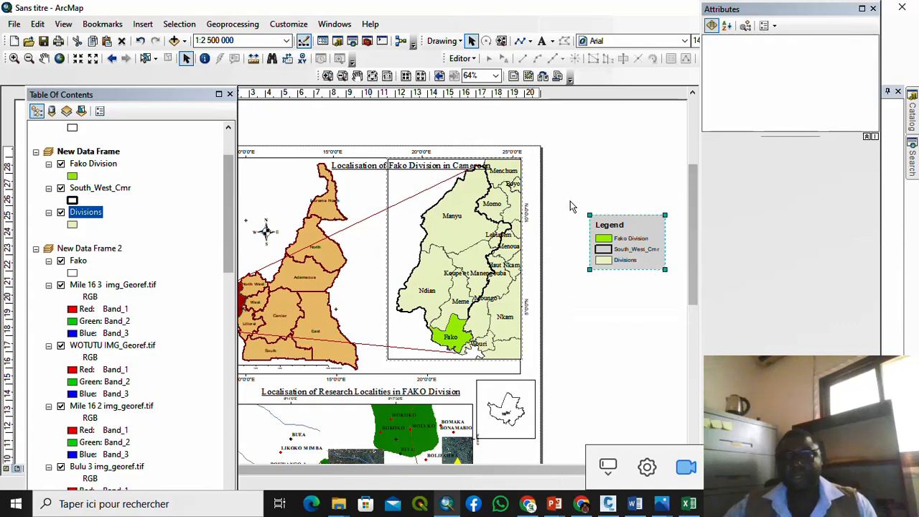
left_click_drag(570, 206, 681, 294)
scroll(656, 248, "down", 1)
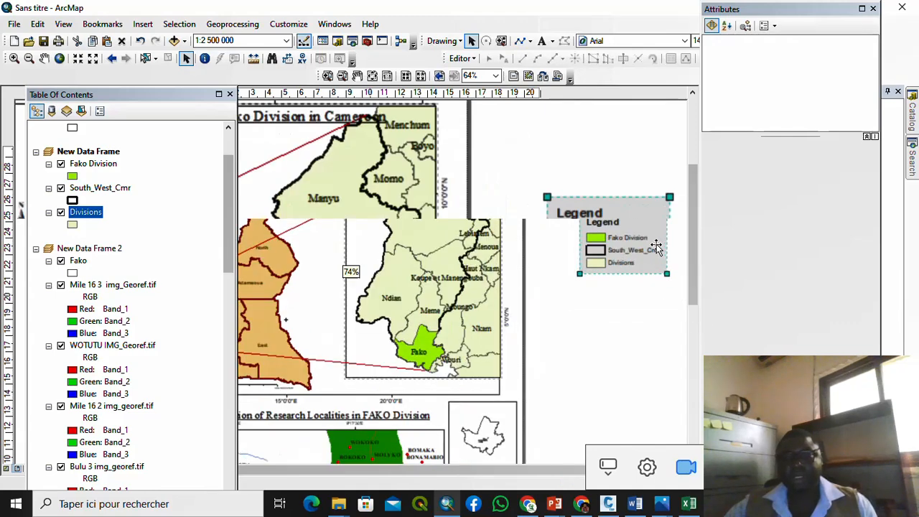
scroll(655, 247, "down", 2)
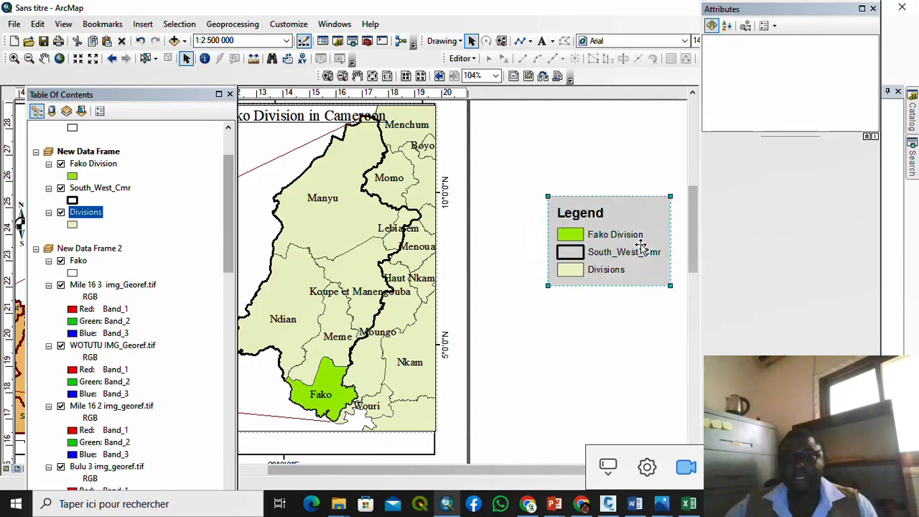
Step: Convert the legend to graphics and ungroup it
left_click_drag(640, 246, 626, 246)
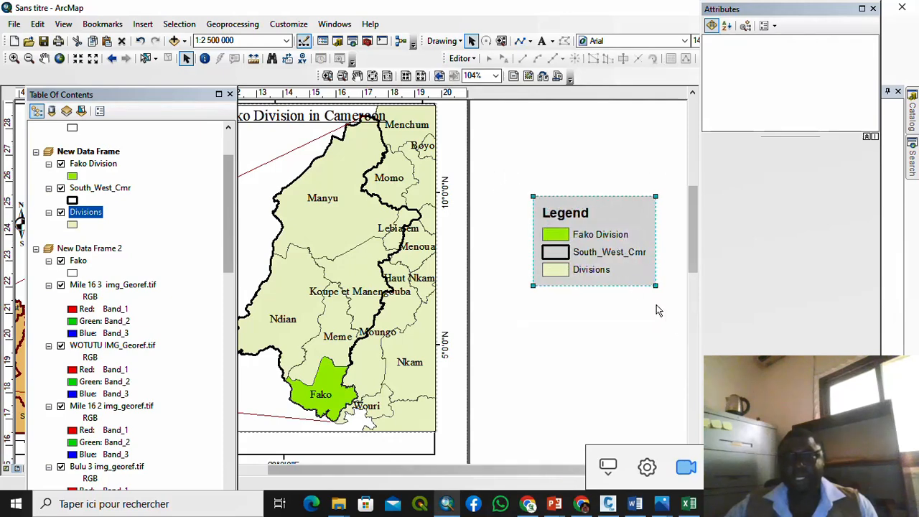
right_click(619, 239)
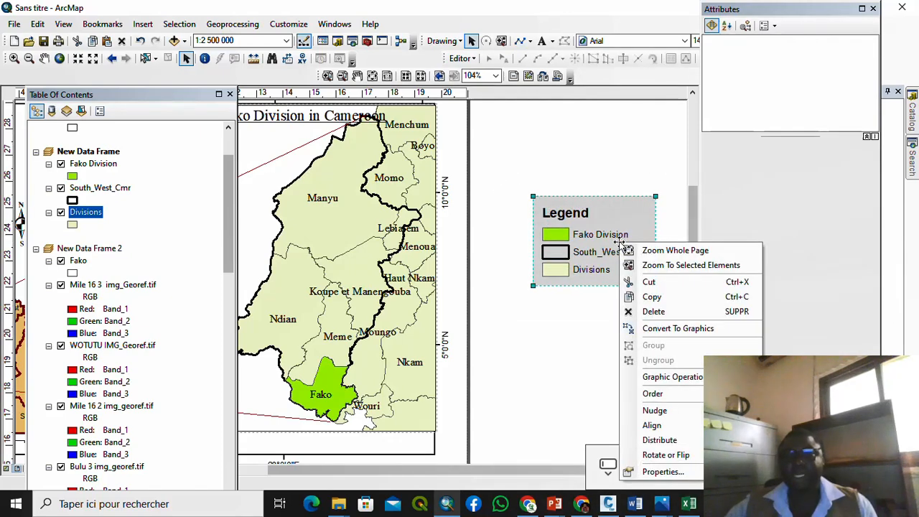
left_click(687, 331)
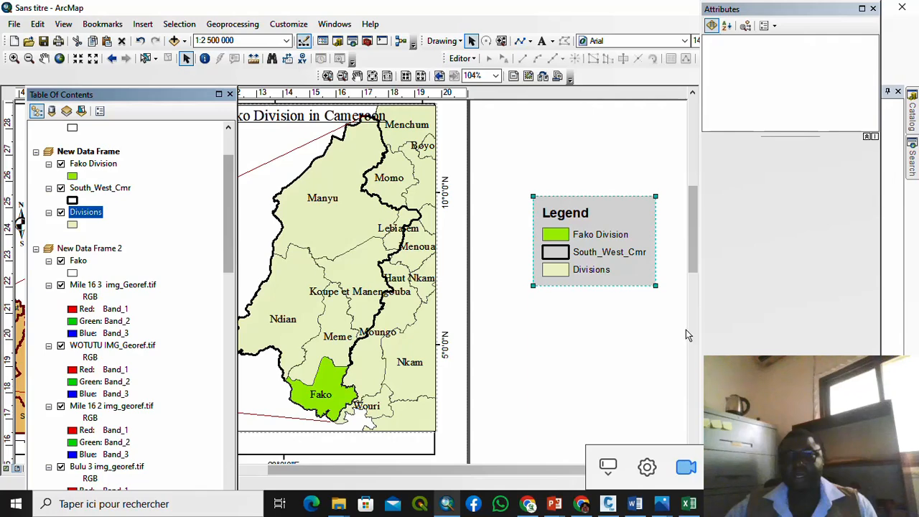
right_click(557, 205)
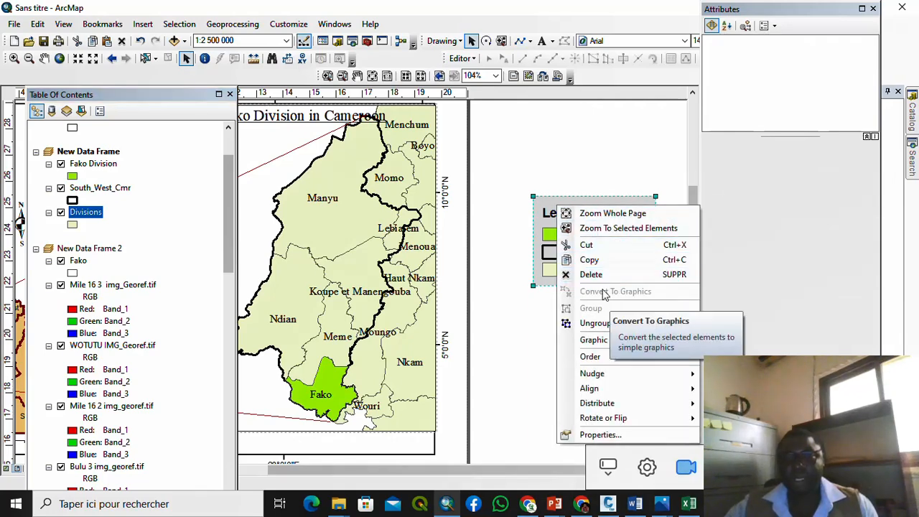
left_click(543, 334)
Step: Ungroup the legend graphic further so its title, patches and labels are separate
left_click(581, 221)
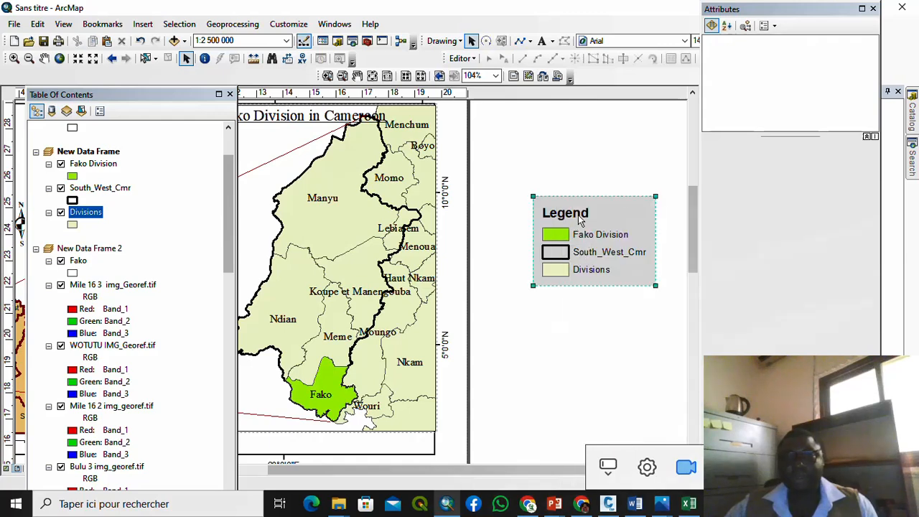
double_click(579, 217)
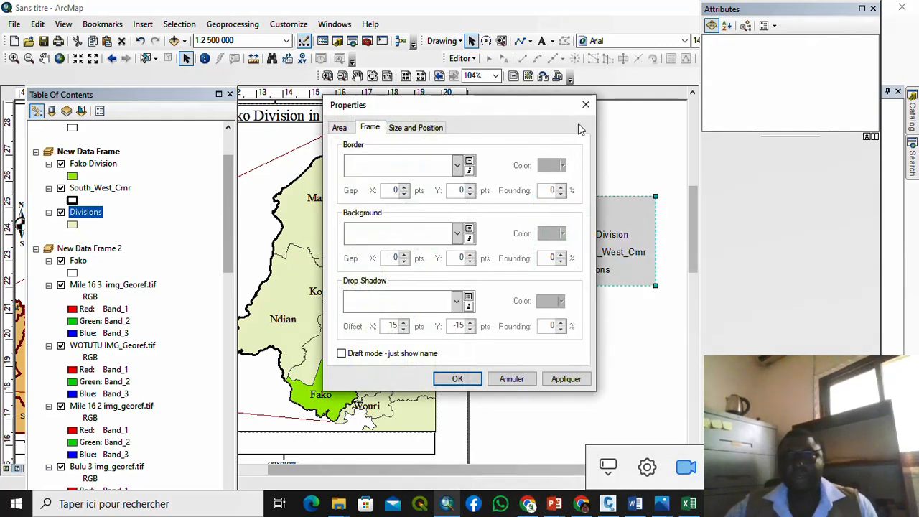
key("Escape")
right_click(585, 234)
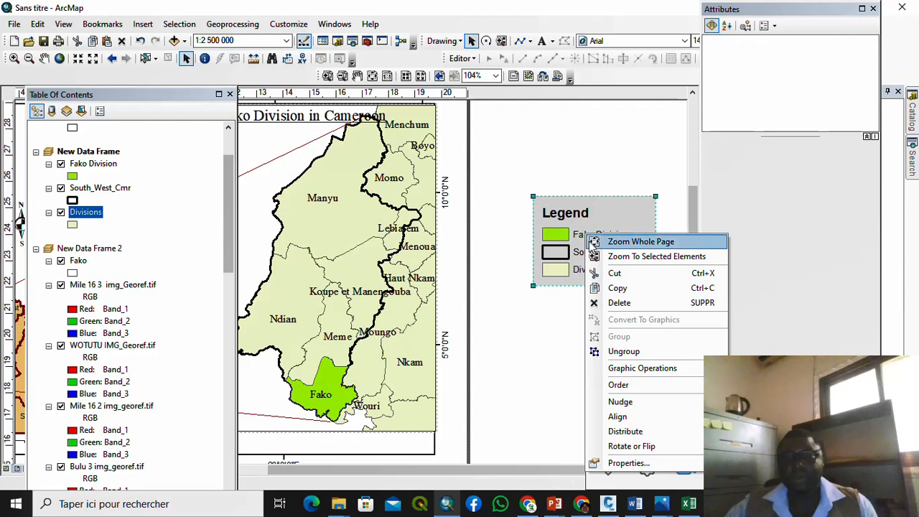
left_click(632, 351)
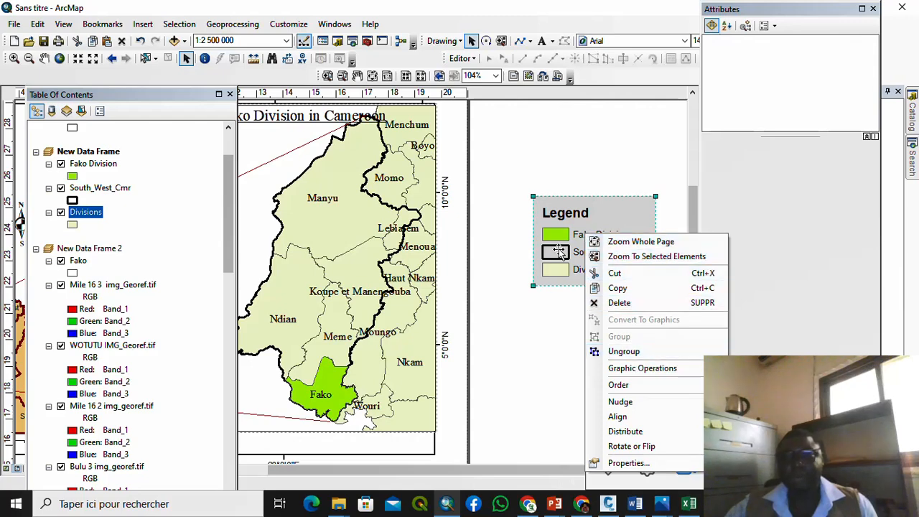
left_click_drag(580, 239, 583, 239)
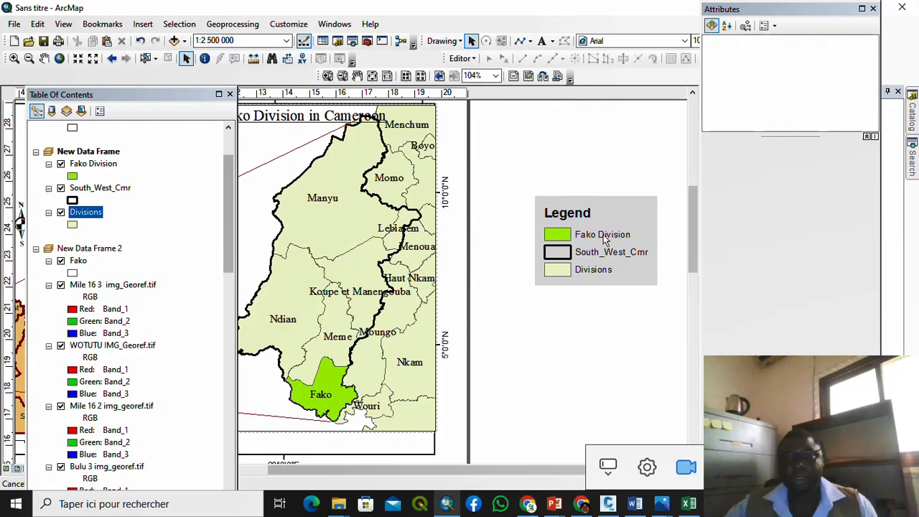
double_click(601, 234)
left_click(586, 104)
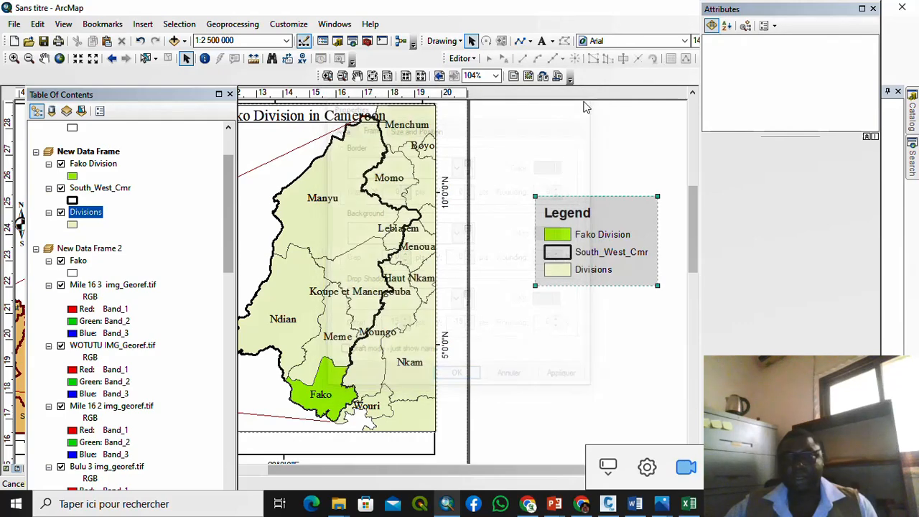
right_click(595, 212)
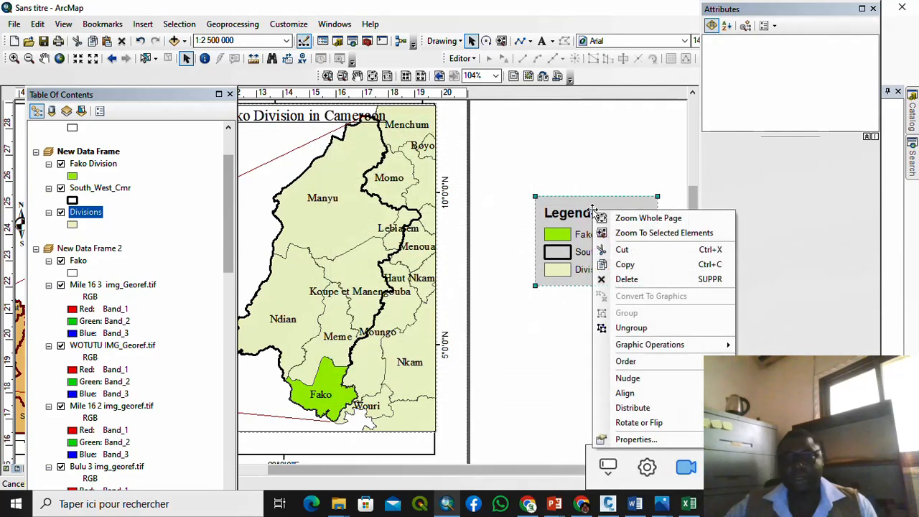
left_click(632, 327)
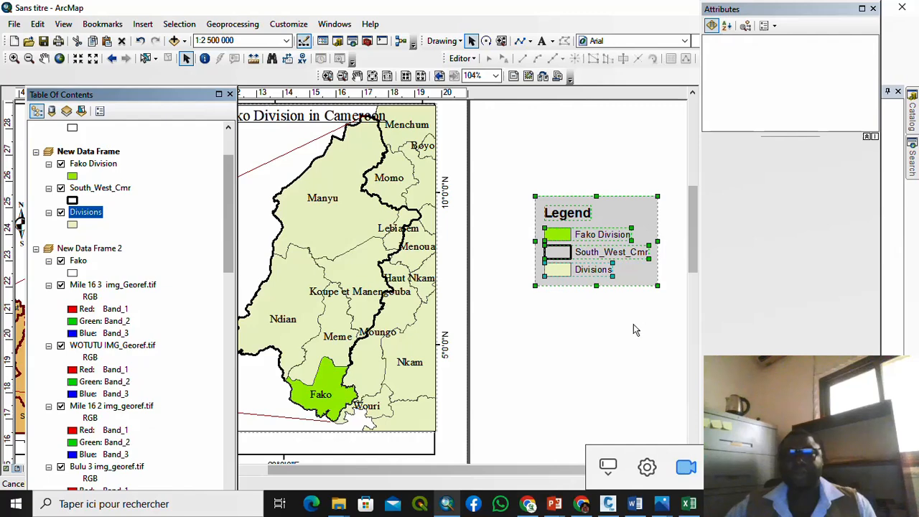
Step: Reorder the legend entries to South_West_Cmr, Divisions, then Fako Division, aligned beneath each other
left_click(623, 313)
left_click(601, 235)
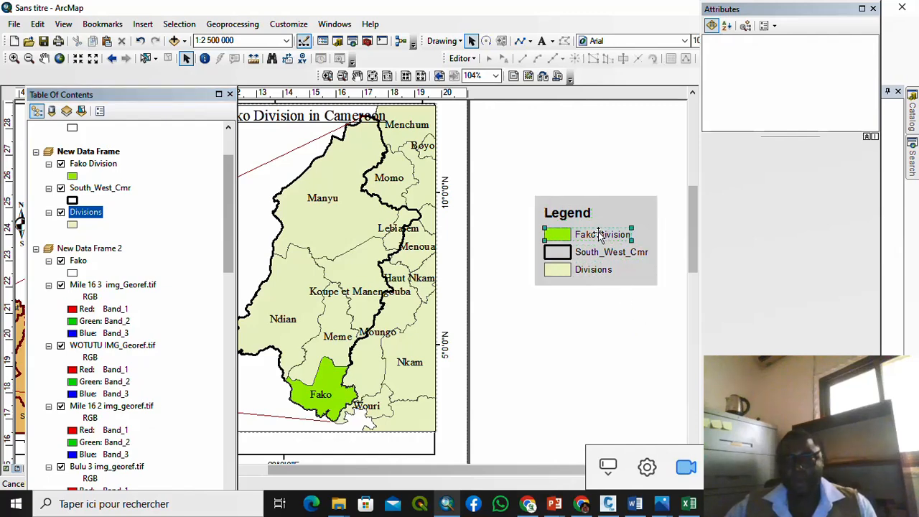
left_click_drag(599, 234, 615, 285)
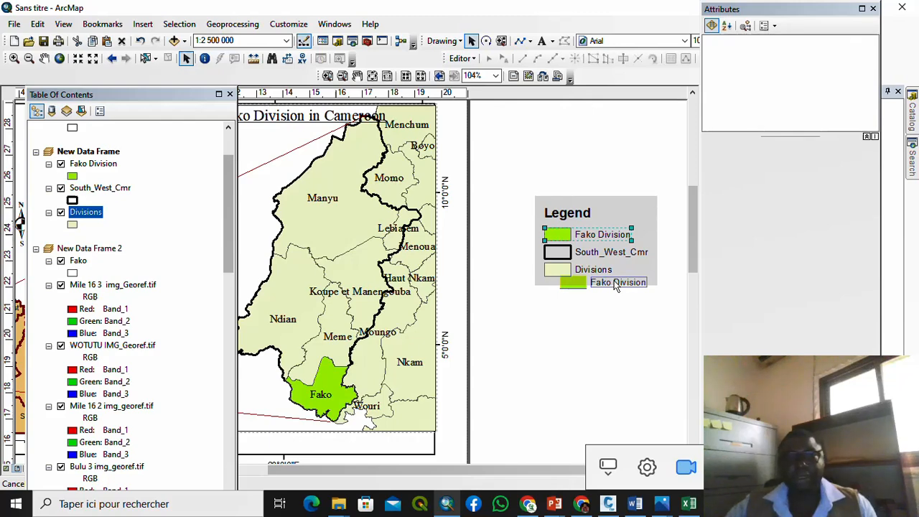
left_click_drag(615, 287, 616, 285)
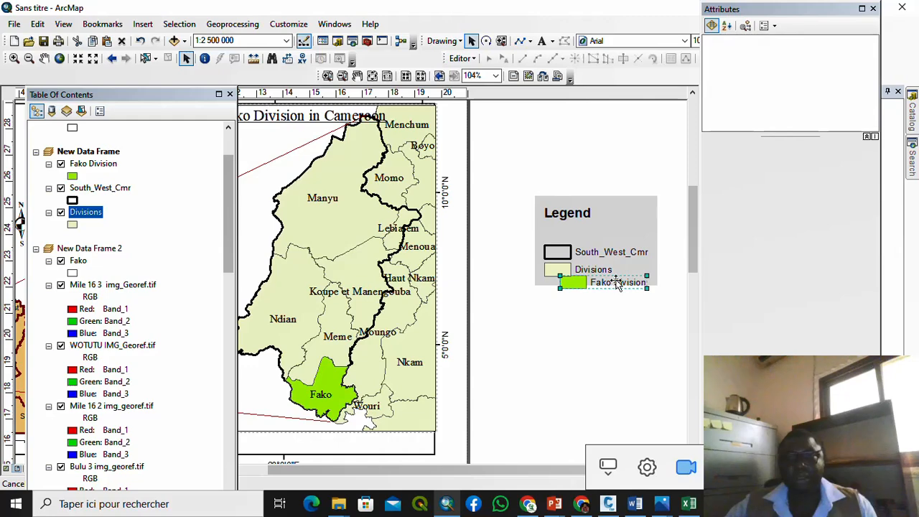
scroll(608, 260, "up", 1)
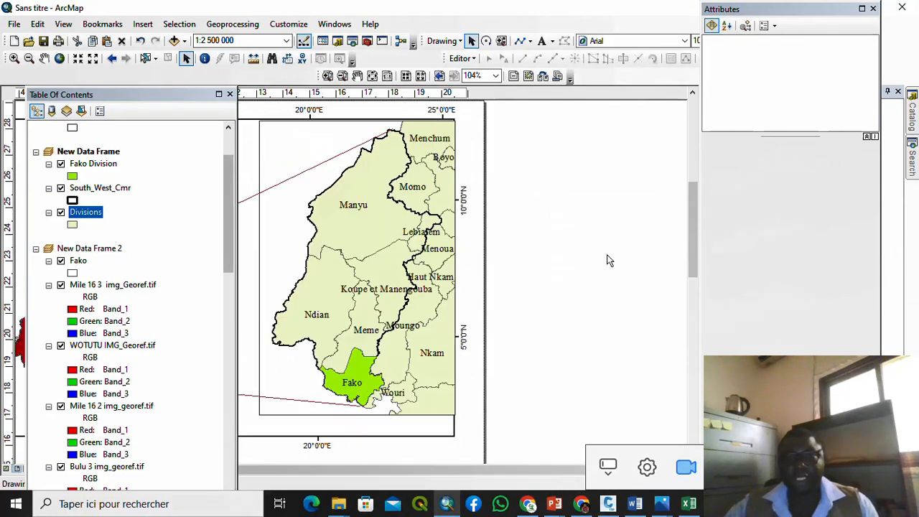
mouse_move(608, 259)
left_mouse_down()
mouse_move(605, 244)
mouse_move(599, 270)
mouse_move(593, 260)
left_mouse_up()
left_click_drag(622, 287, 600, 269)
scroll(597, 269, "up", 3)
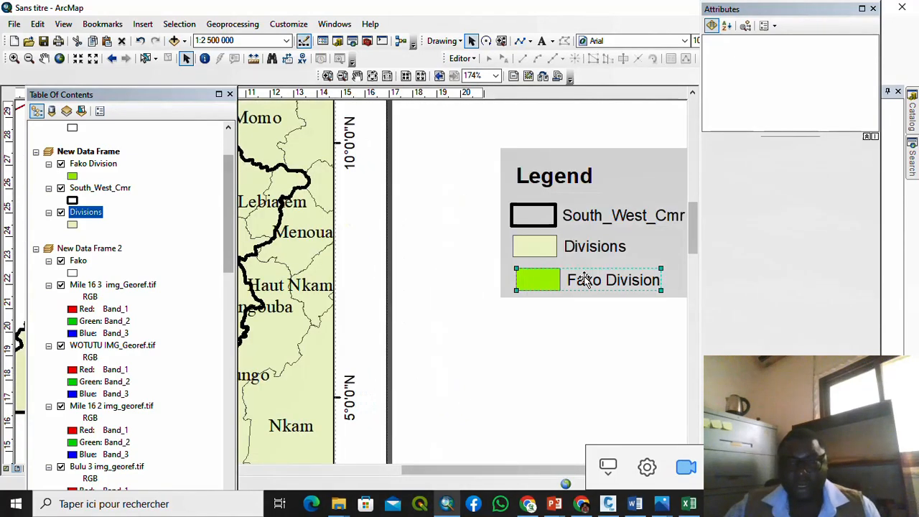
left_click_drag(584, 275, 586, 247)
left_click_drag(583, 281, 571, 275)
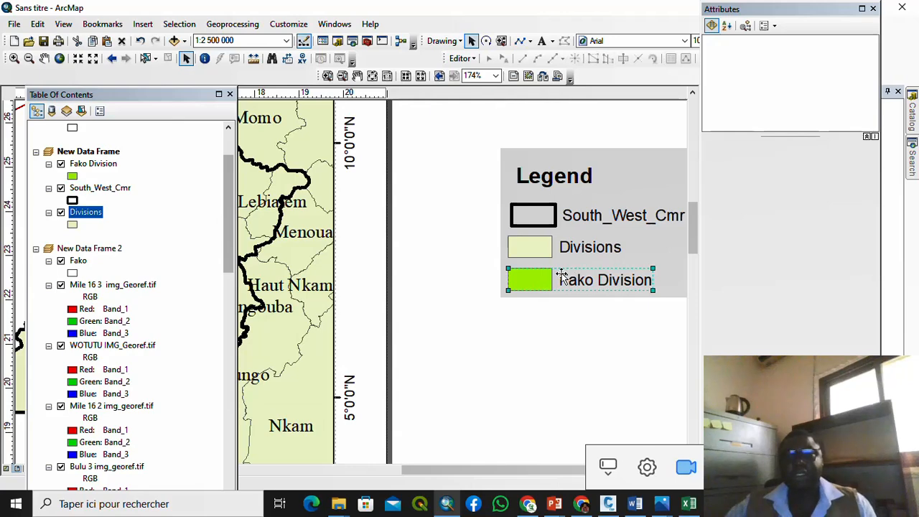
Step: Check each legend entry's placement and zoom out to show the whole legend
scroll(558, 273, "up", 2)
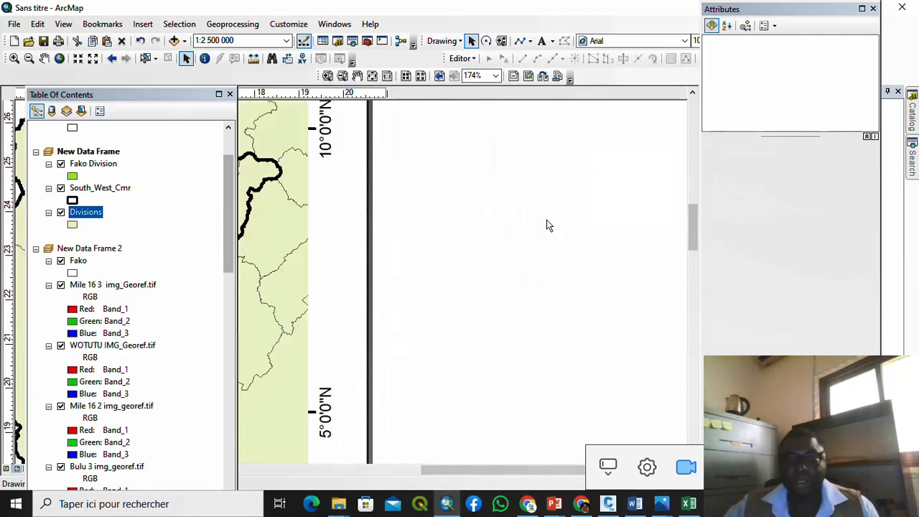
scroll(547, 216, "up", 1)
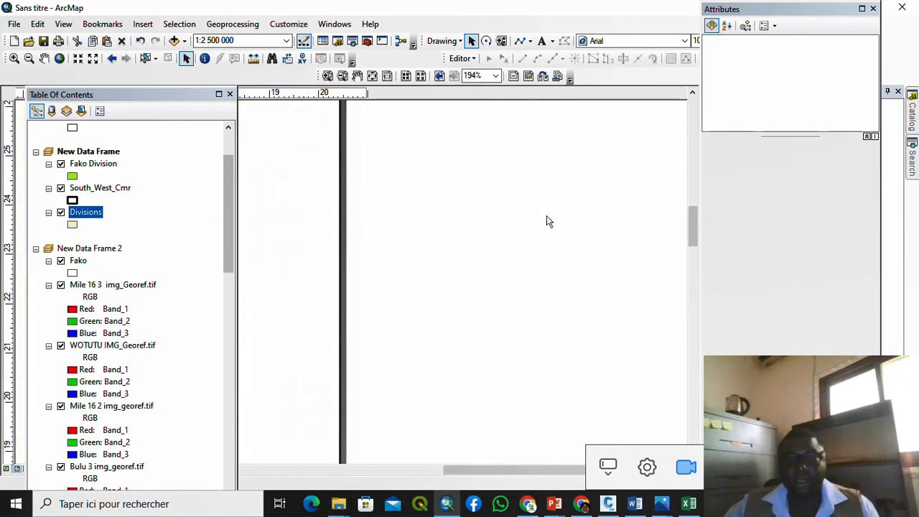
left_click(546, 215)
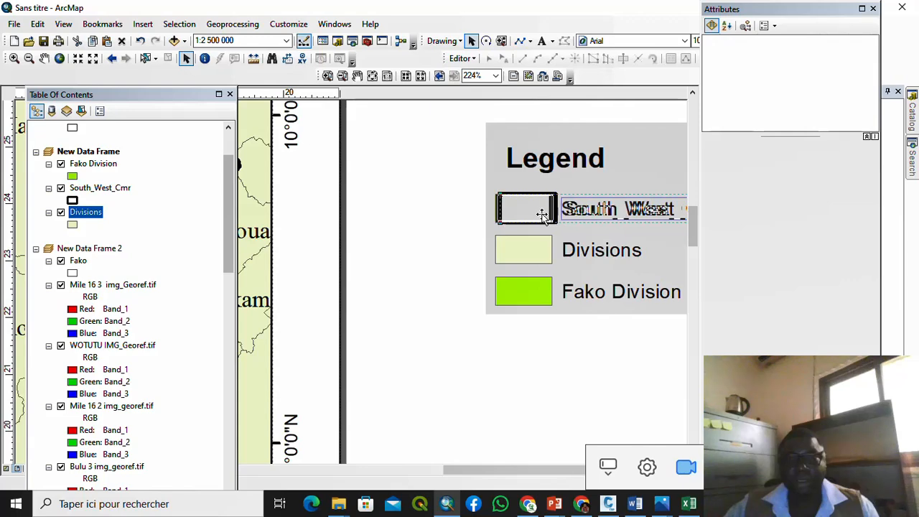
left_click(523, 258)
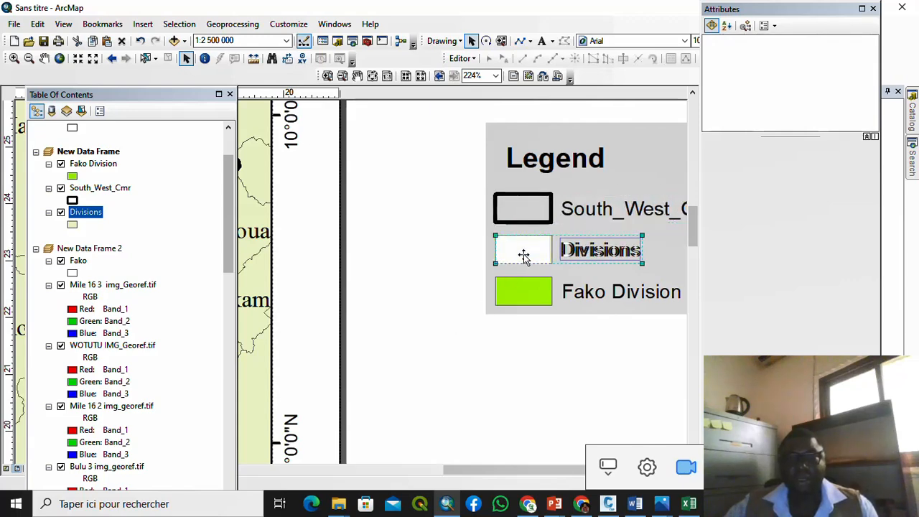
left_click(527, 292)
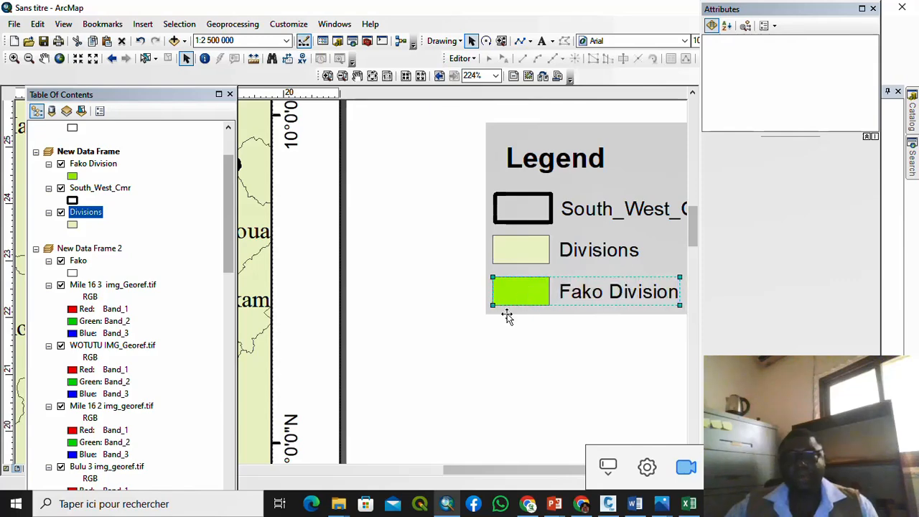
scroll(484, 335, "up", 2)
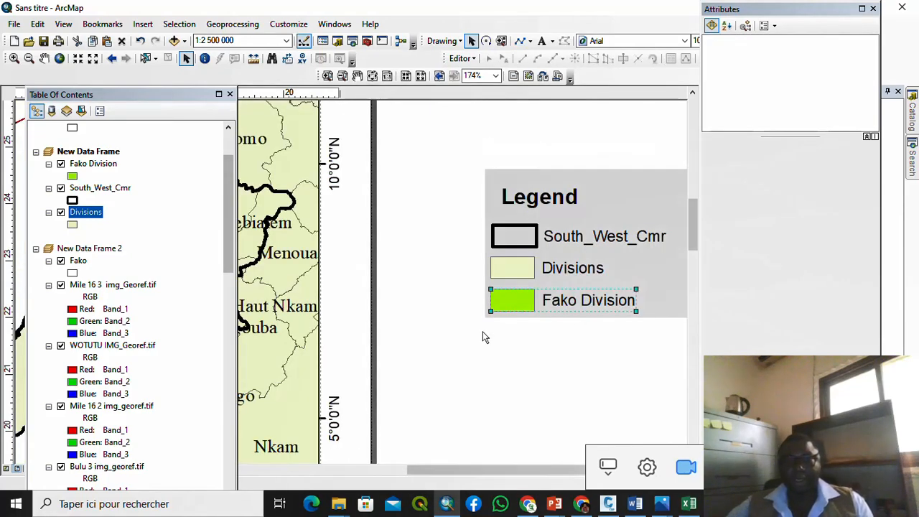
scroll(484, 338, "up", 1)
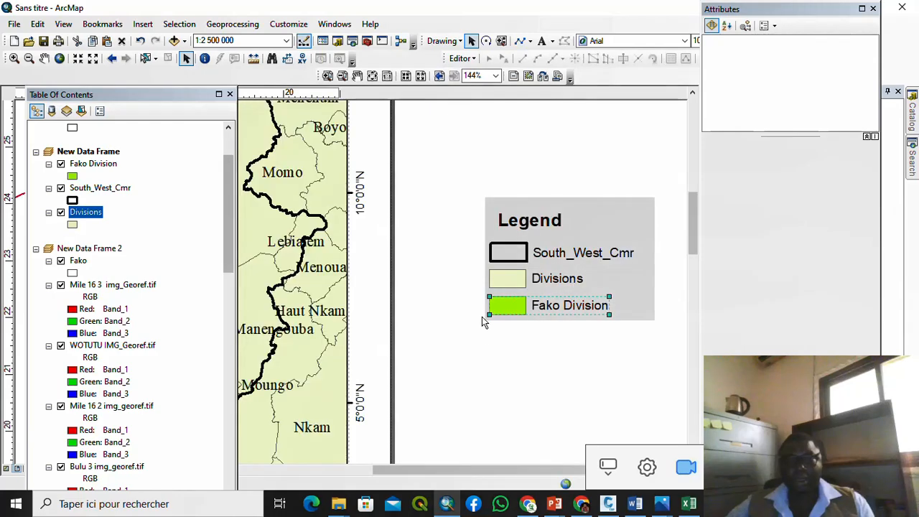
Step: Select all the legend entries, check their context options, then deselect them
left_click_drag(472, 184, 668, 357)
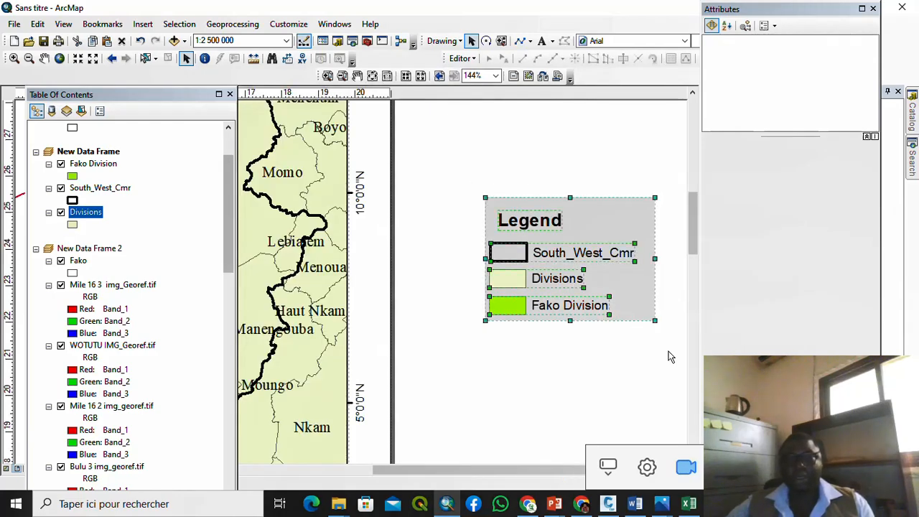
right_click(585, 260)
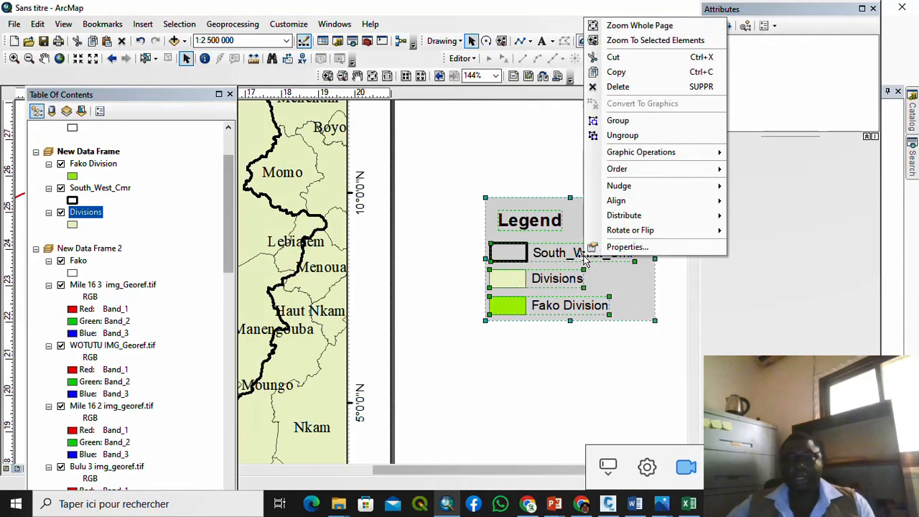
key("Escape")
right_click(535, 253)
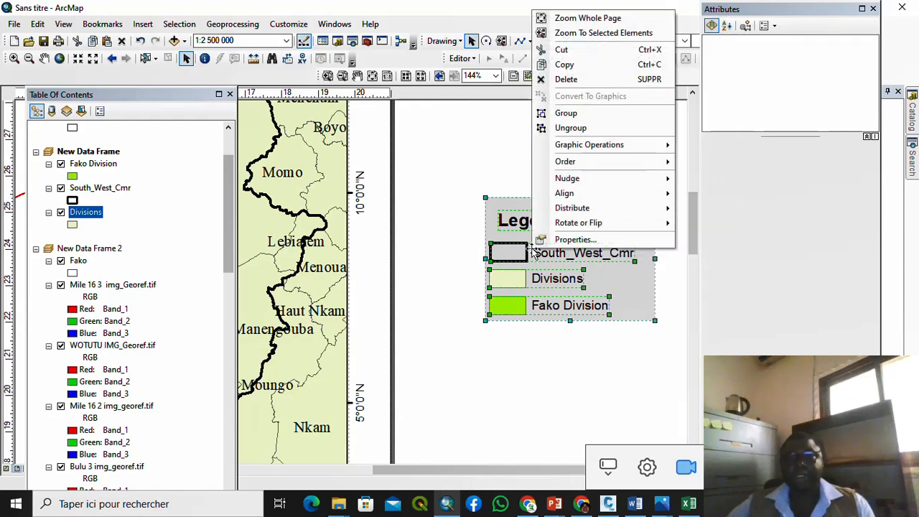
left_click(578, 129)
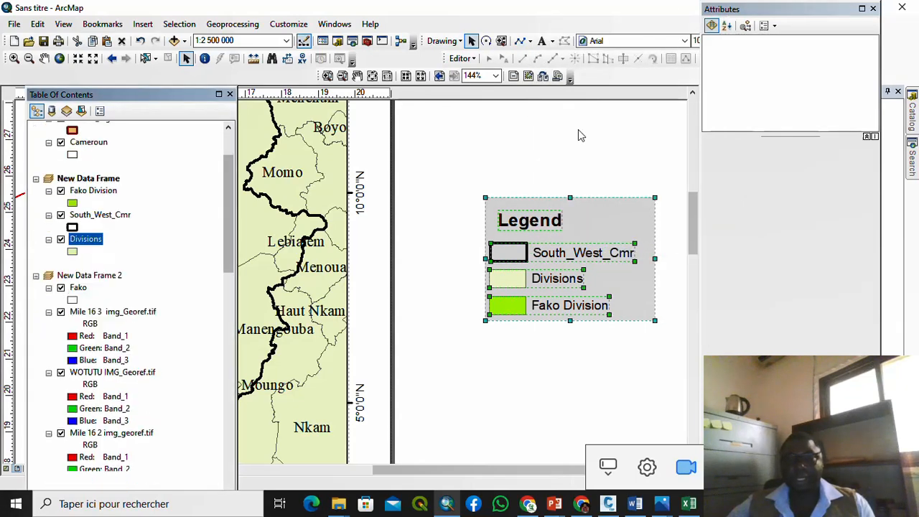
left_click(578, 131)
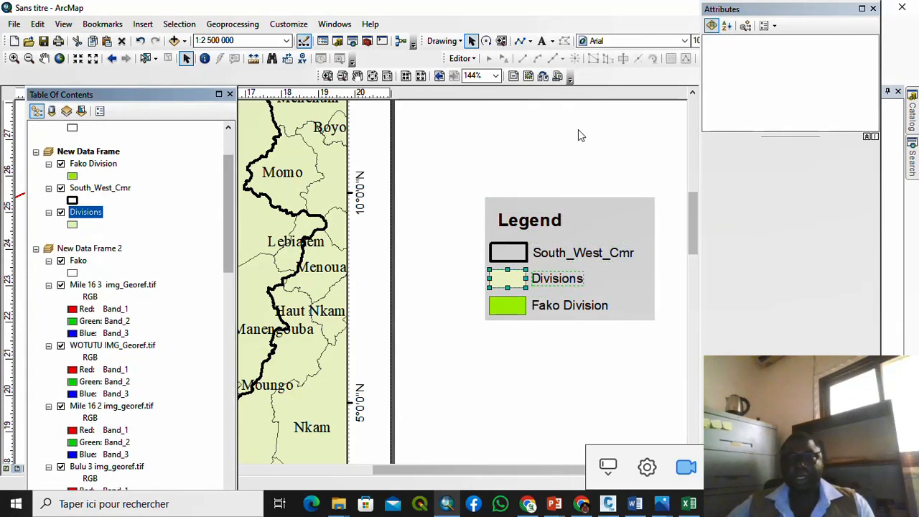
Step: Change the South_West_Cmr label to 'Regional Limits' and Divisions to 'Divisional Limits'
double_click(604, 254)
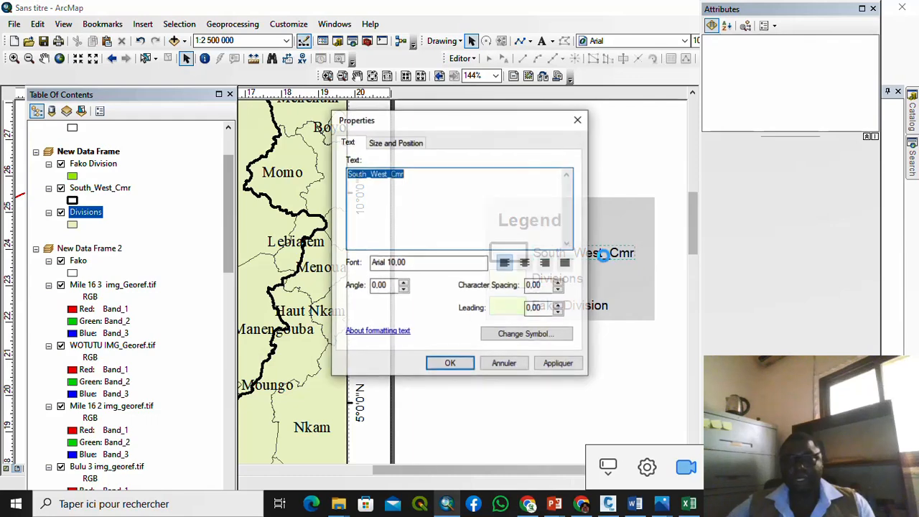
left_click(410, 175)
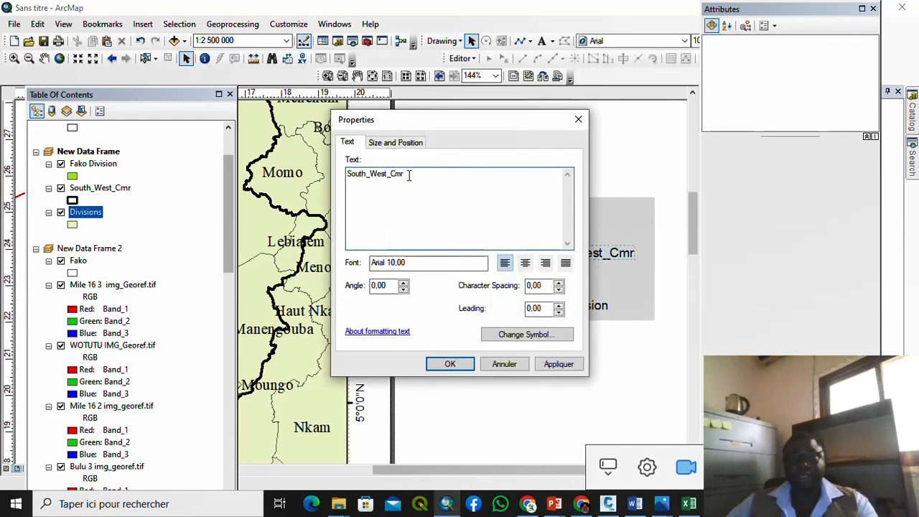
key("BackSpace")
key("BackSpace")
key("BackSpace")
key("BackSpace")
key("BackSpace")
key("BackSpace")
key("BackSpace")
key("BackSpace")
key("BackSpace")
key("BackSpace")
key("BackSpace")
key("BackSpace")
key("BackSpace")
key("BackSpace")
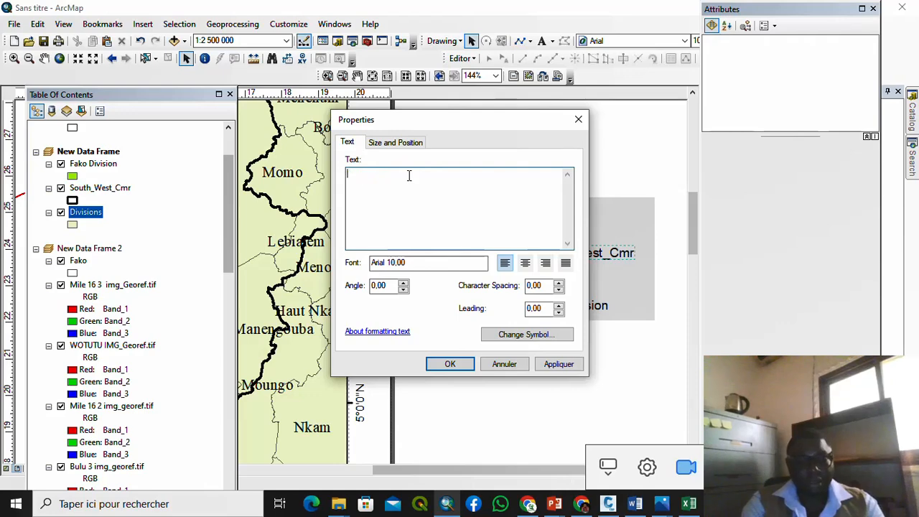
type("Re")
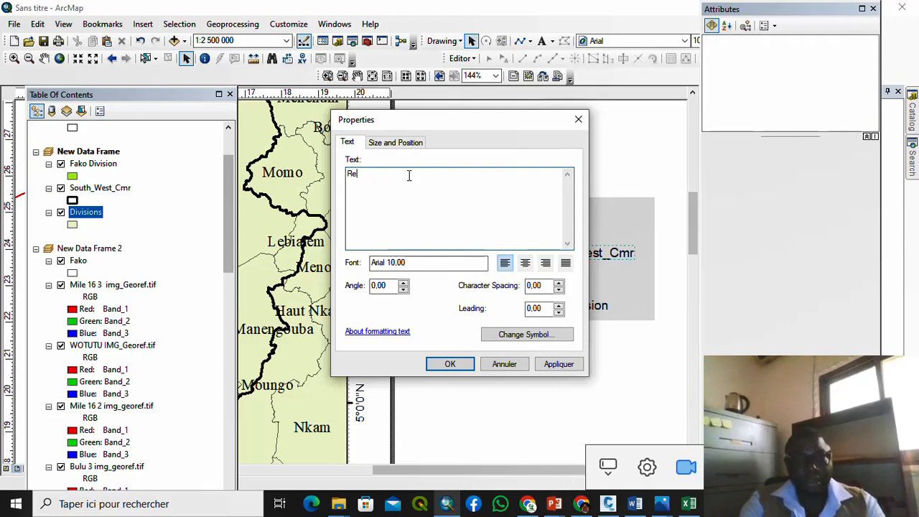
type("gional")
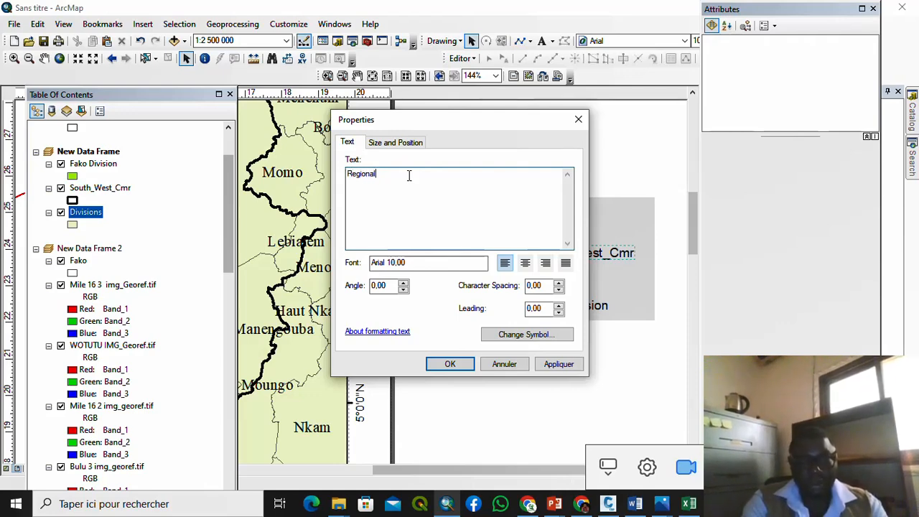
type(" Lim")
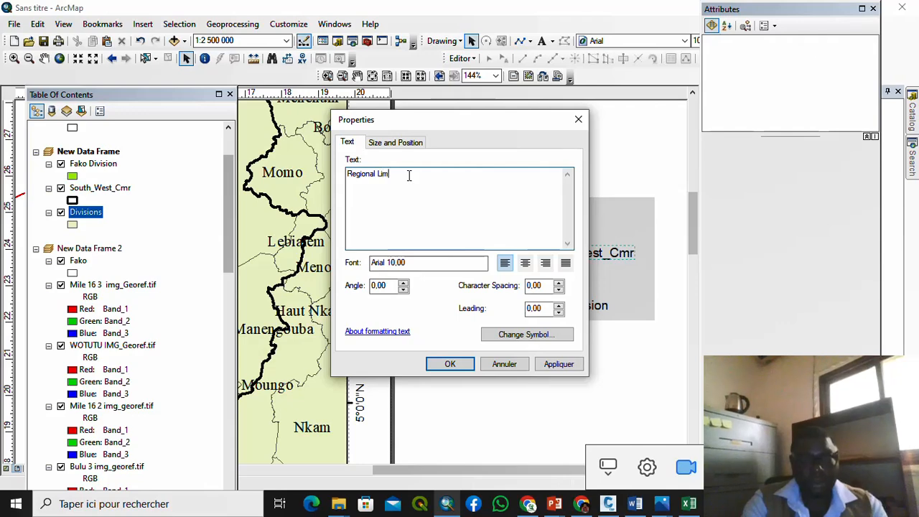
type("its")
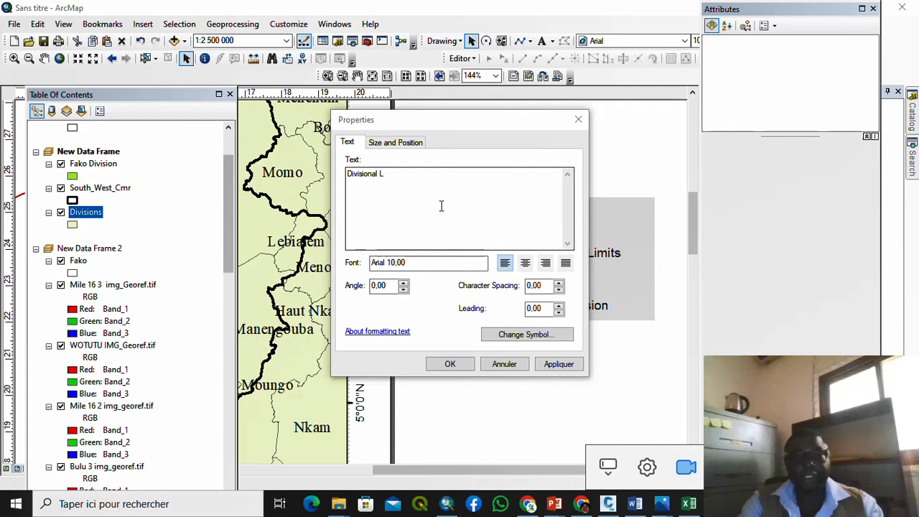
left_click(413, 180)
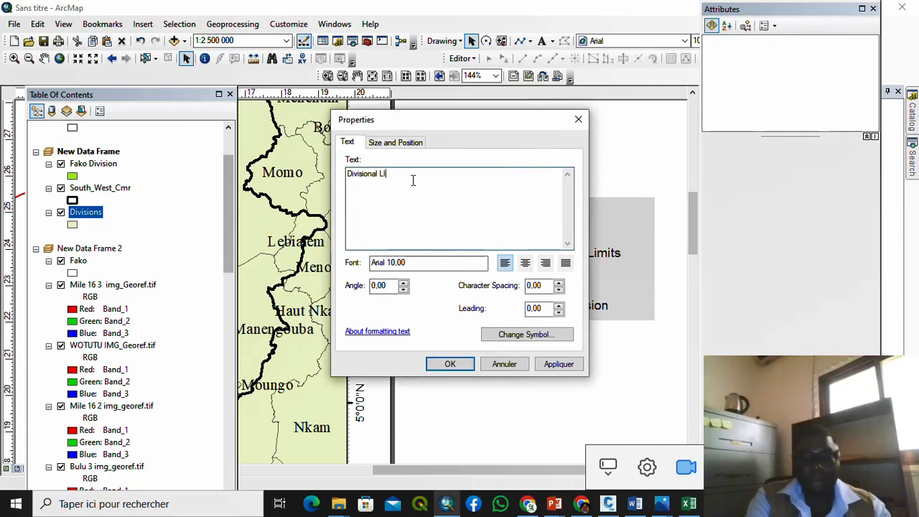
type("imits")
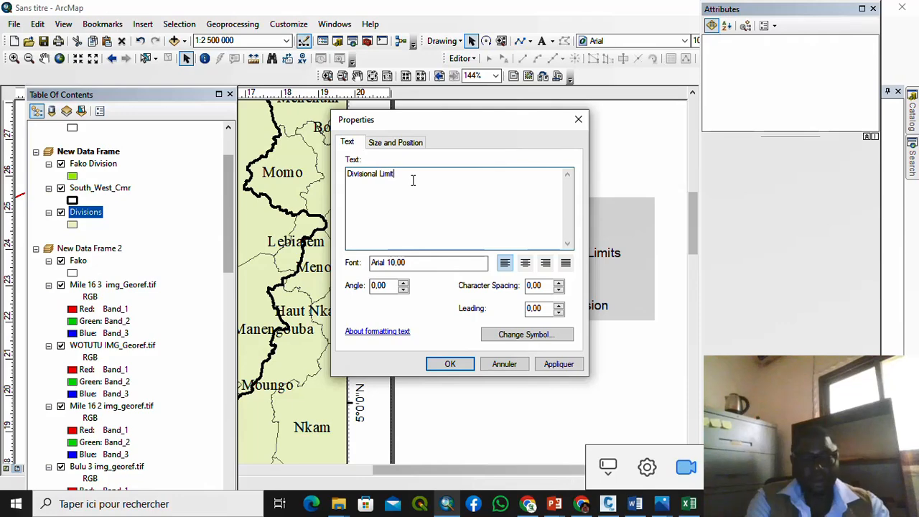
left_click(450, 363)
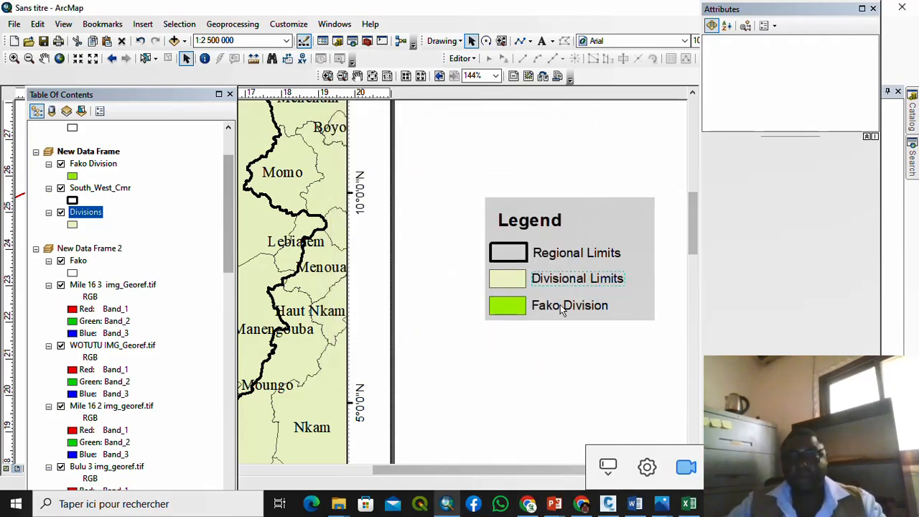
Step: Change the legend title from Legend to 'Key'
scroll(480, 336, "down", 1)
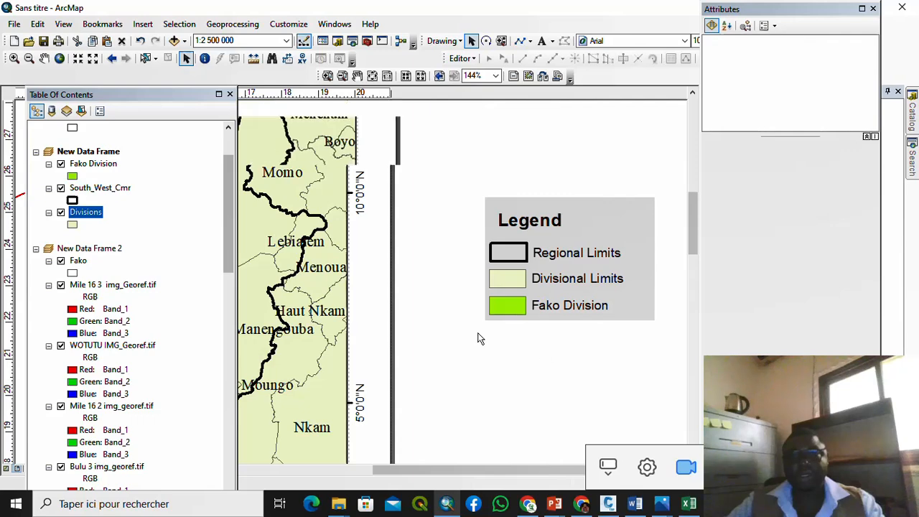
double_click(528, 237)
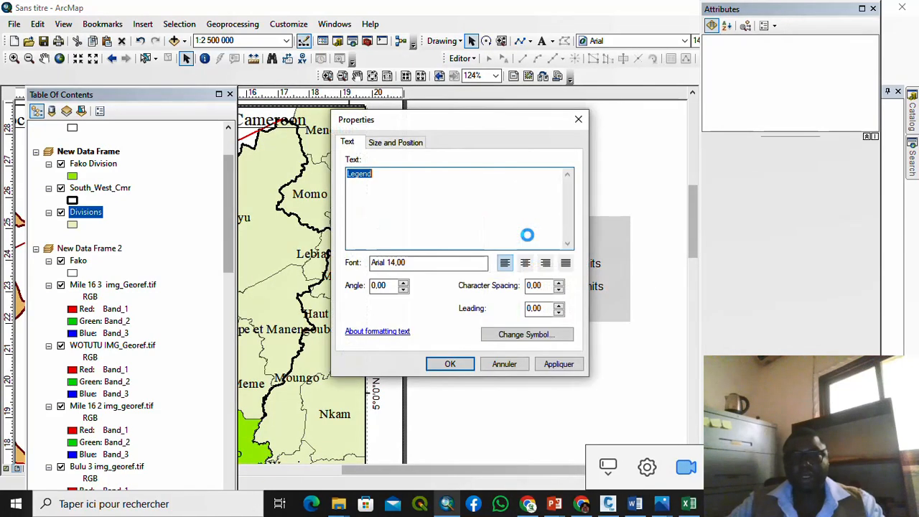
type("Key")
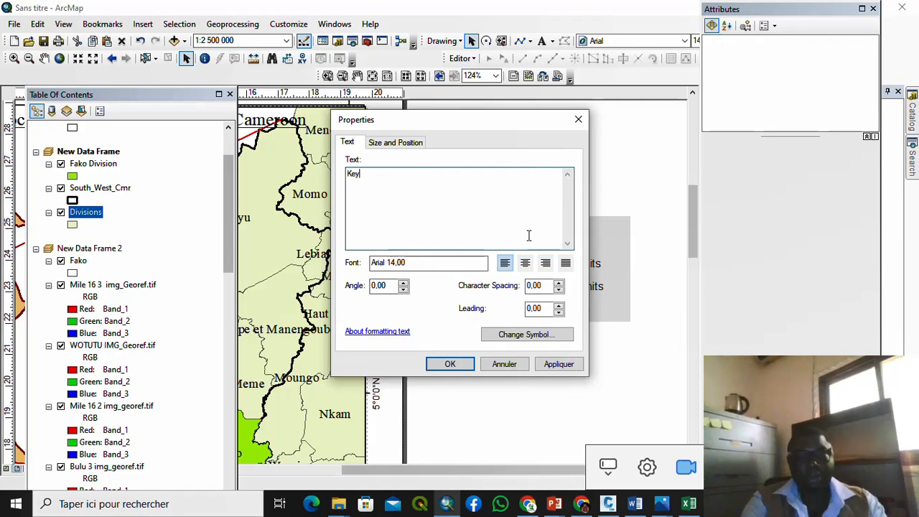
left_click(447, 366)
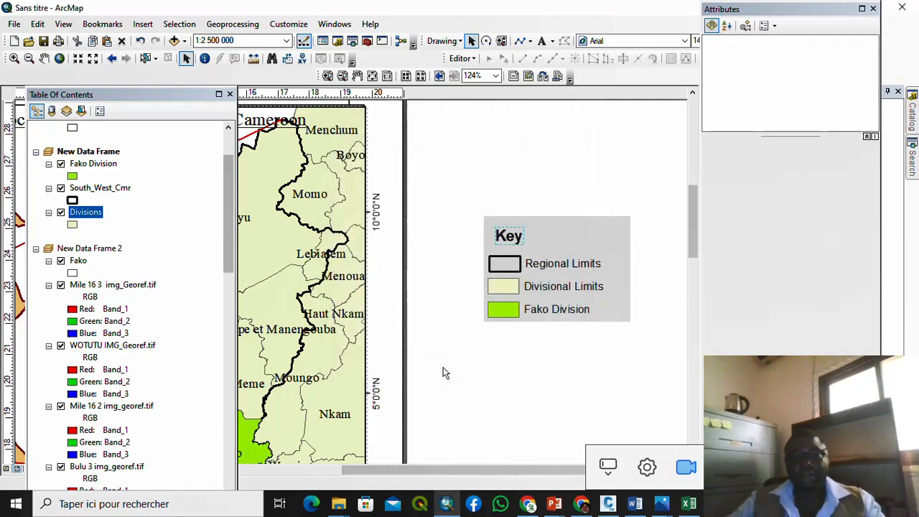
Step: Narrow the legend frame to fit its entries and select the title, patches and labels together
left_click(598, 246)
left_click_drag(628, 223, 616, 223)
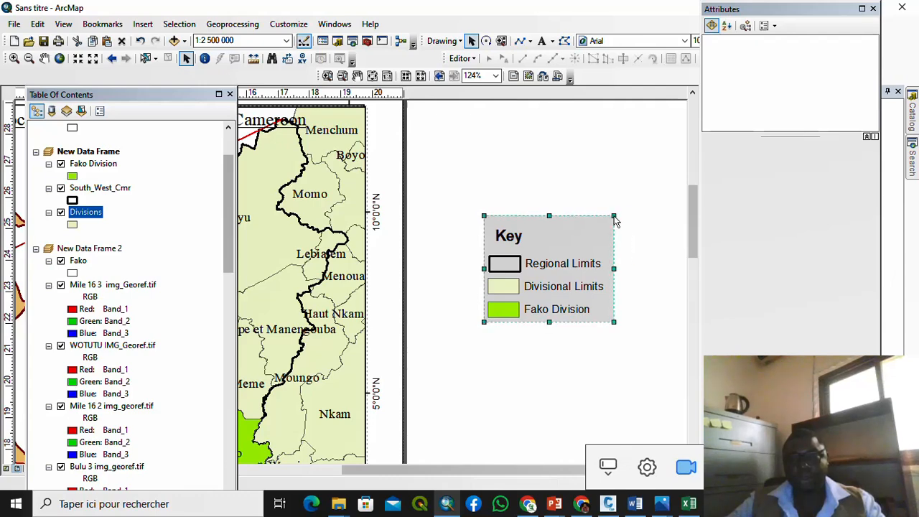
left_click(495, 209)
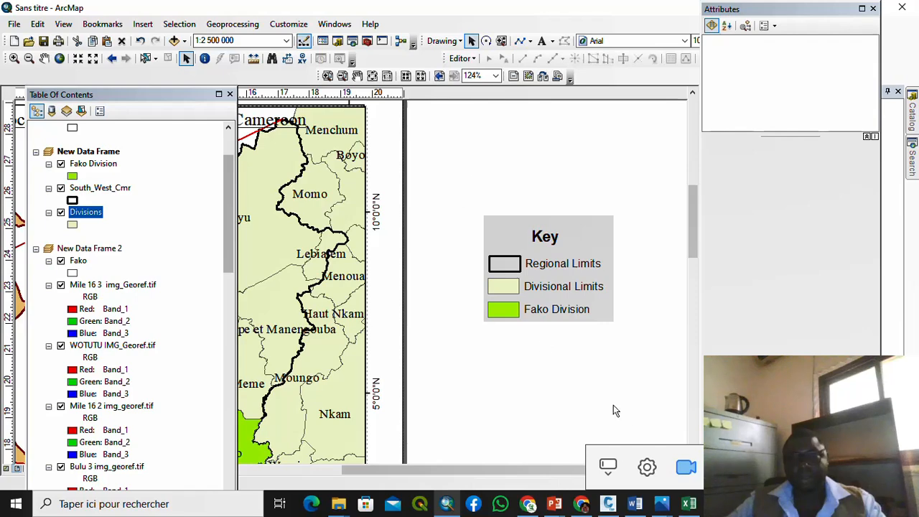
left_click_drag(614, 410, 626, 328)
right_click(590, 226)
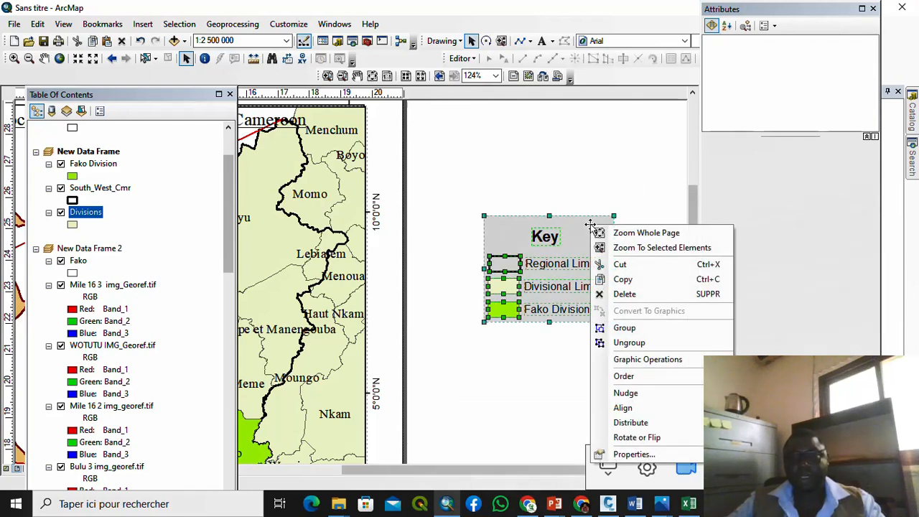
Step: Group the legend parts, move the Key legend to the Cameroon map's top-left corner, and shrink it slightly
left_click(634, 331)
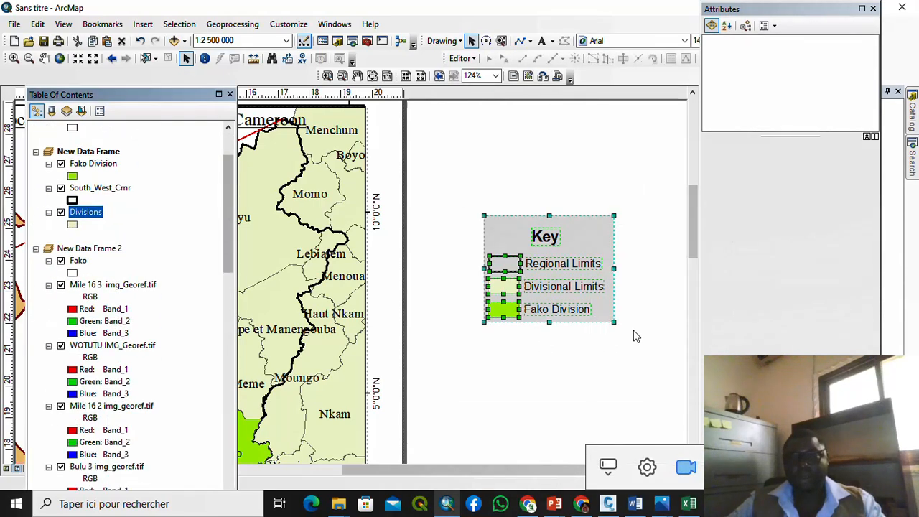
scroll(598, 287, "down", 5)
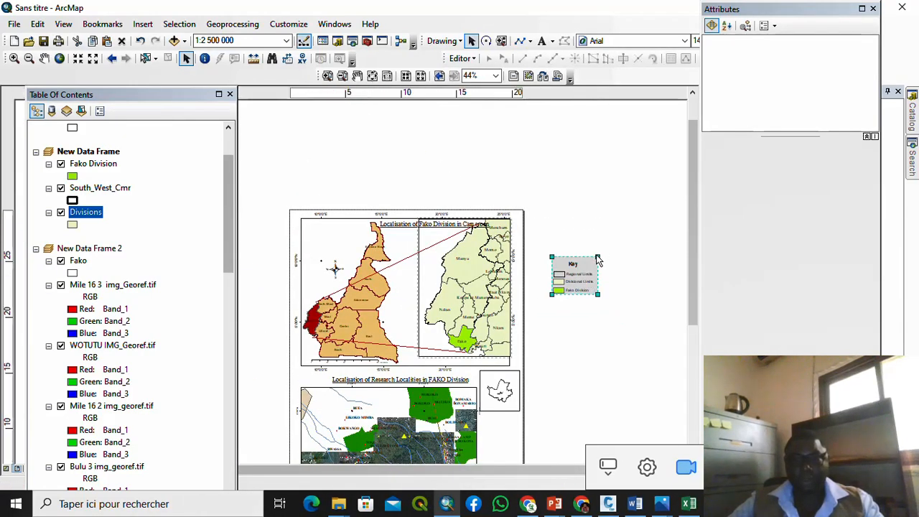
left_click_drag(597, 256, 332, 248)
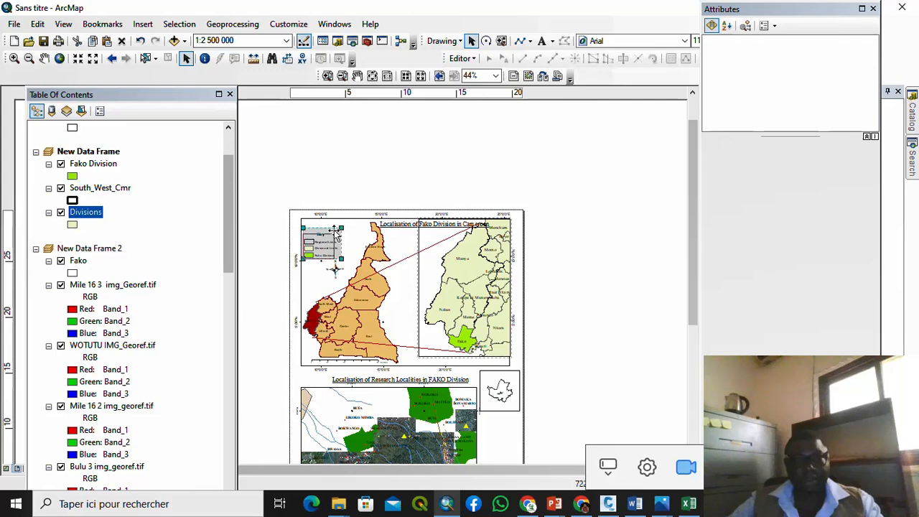
scroll(317, 243, "down", 3)
scroll(308, 251, "down", 1)
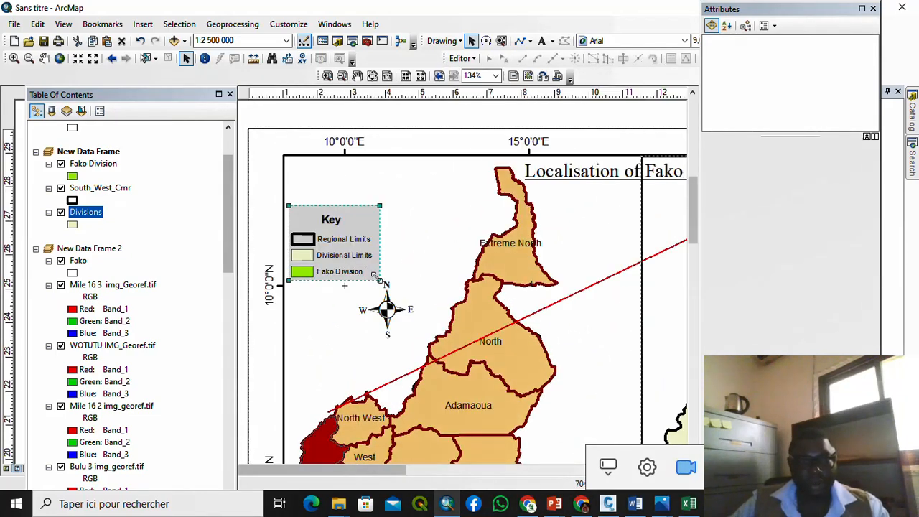
left_click_drag(374, 276, 368, 284)
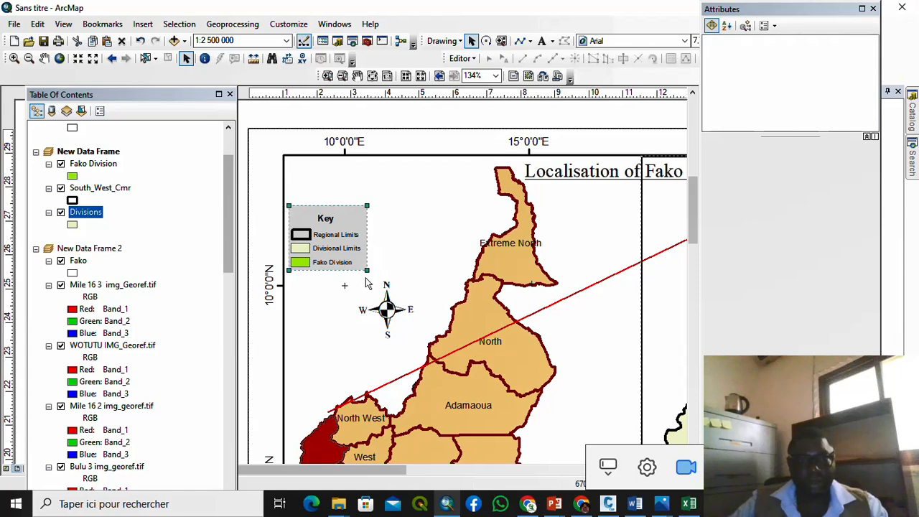
scroll(346, 244, "up", 2)
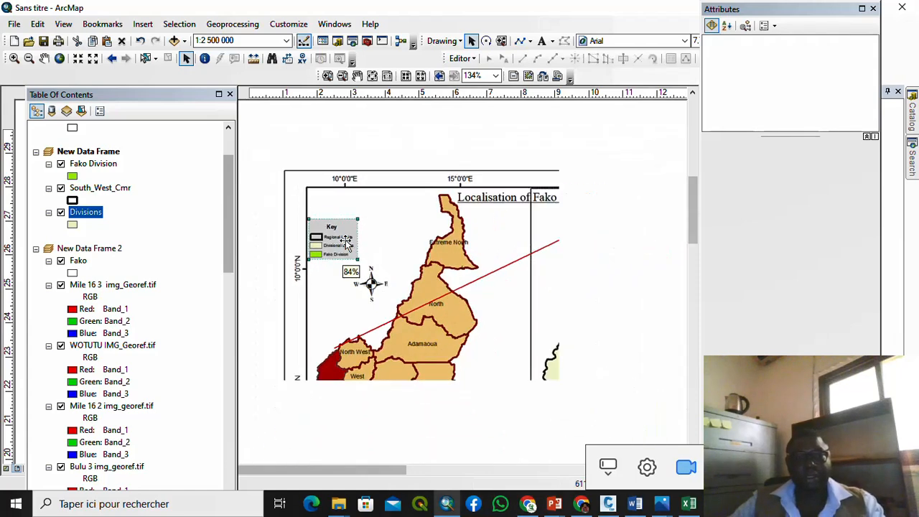
Step: Resize the north arrow on the Cameroon map slightly smaller, leaving its properties unchanged
left_click(370, 280)
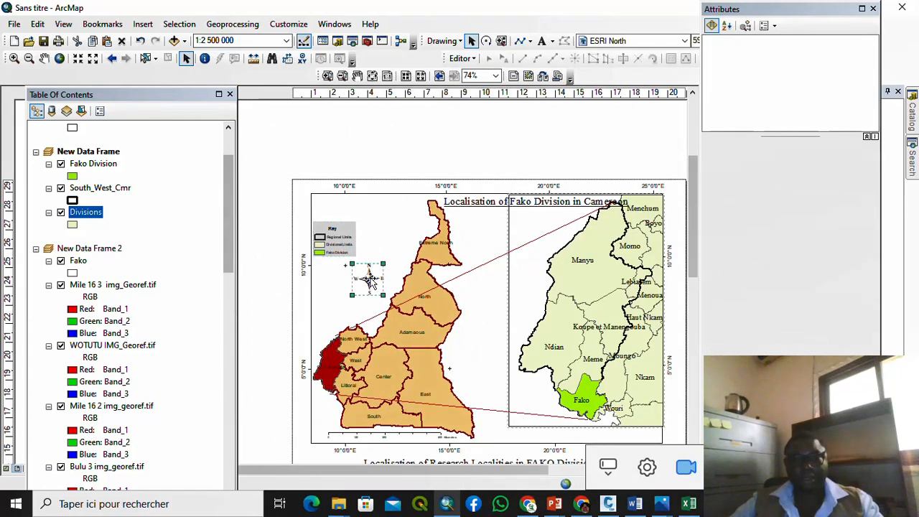
double_click(365, 285)
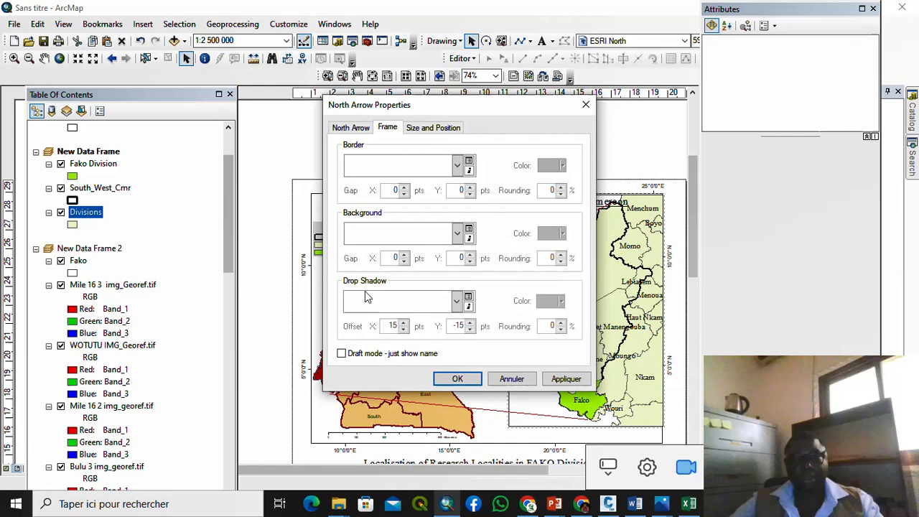
left_click(585, 105)
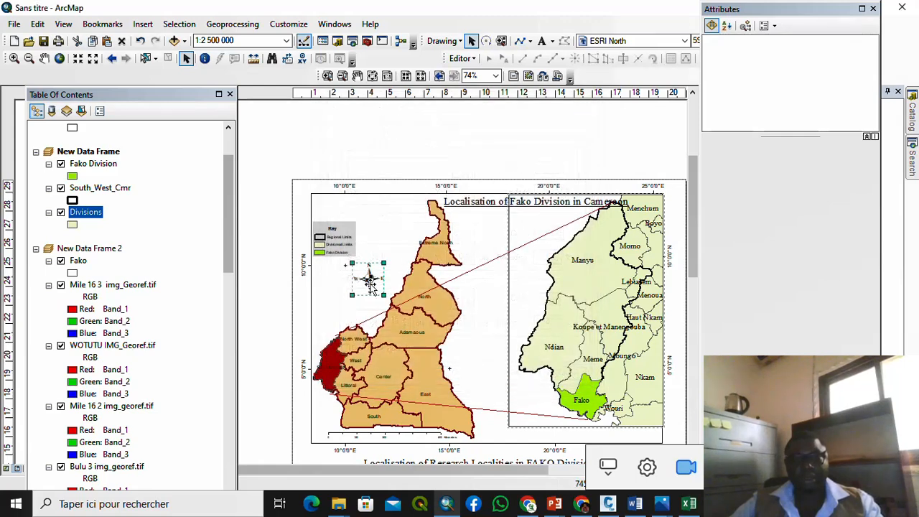
mouse_move(370, 283)
left_mouse_down()
mouse_move(363, 292)
mouse_move(373, 272)
left_mouse_up()
left_click(395, 163)
scroll(402, 176, "down", 3)
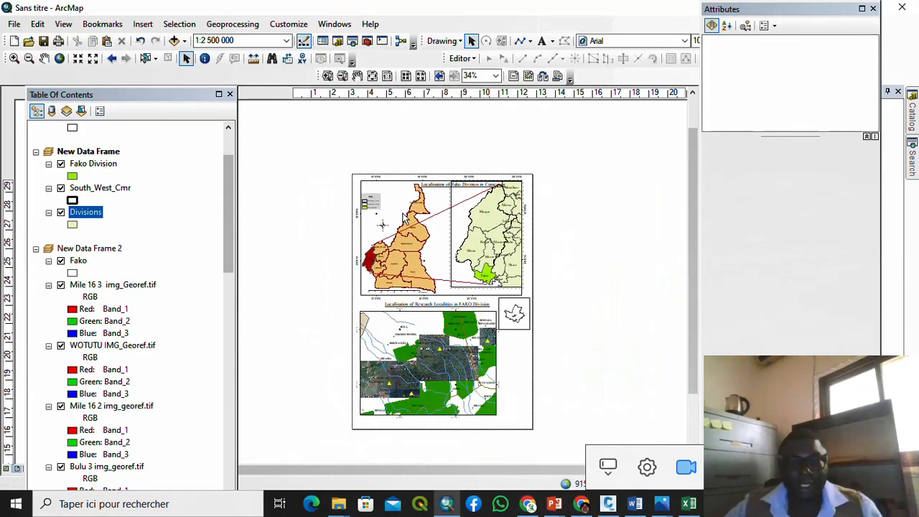
scroll(420, 329, "up", 1)
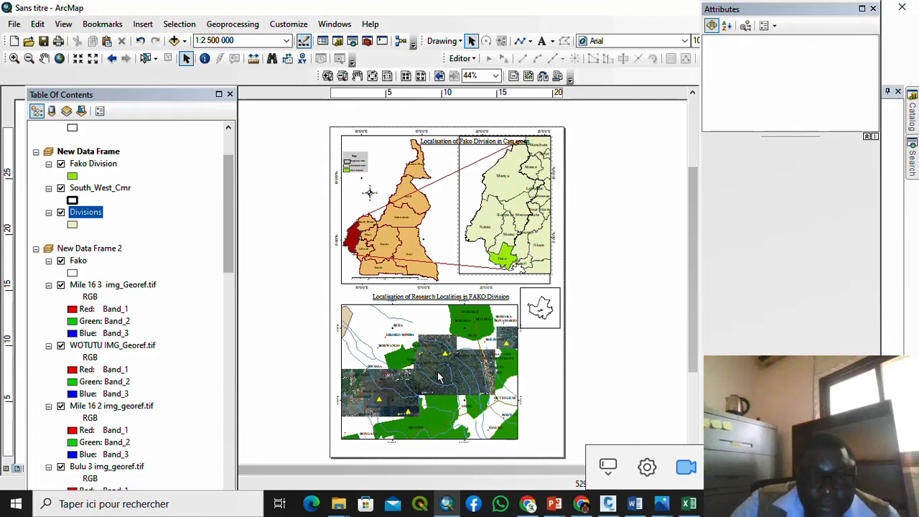
Step: Make the research localities map the active frame and start a new legend
left_click(440, 377)
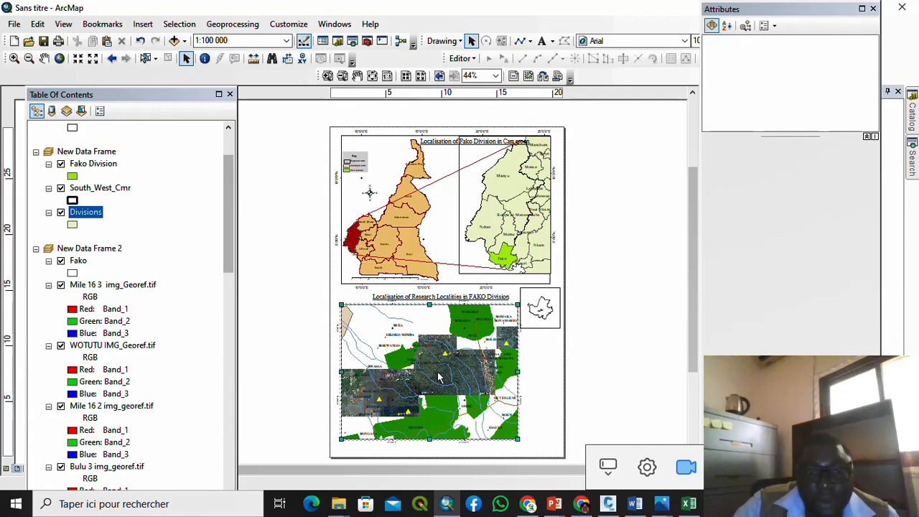
left_click(148, 26)
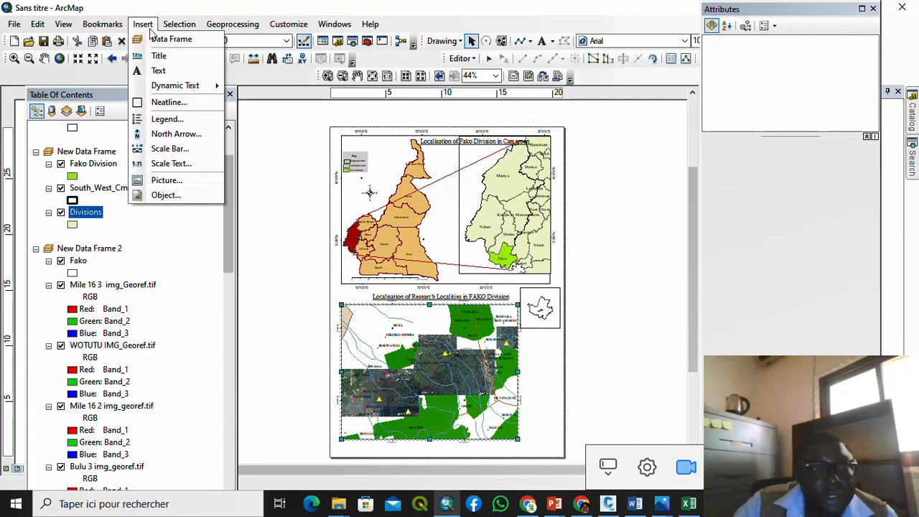
left_click(188, 118)
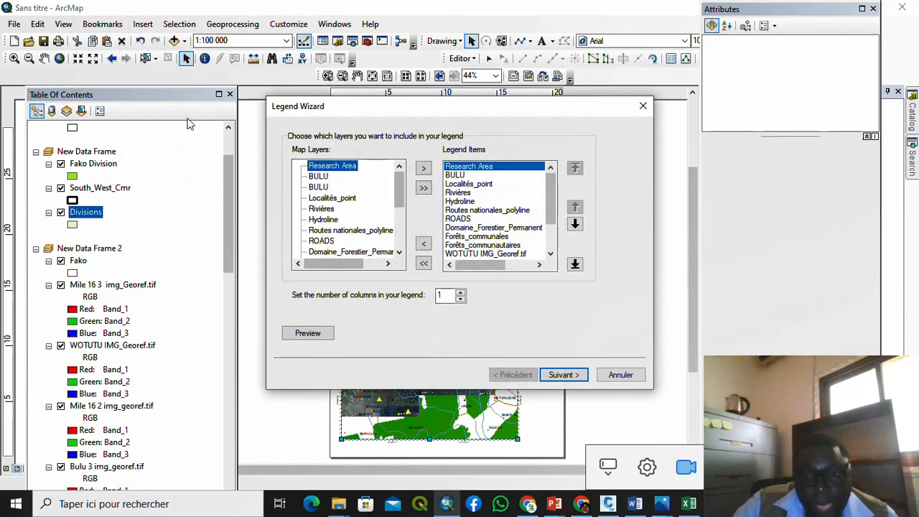
Step: Remove BULU from the legend items and select Forêts_communales next
left_click(467, 176)
left_click(424, 243)
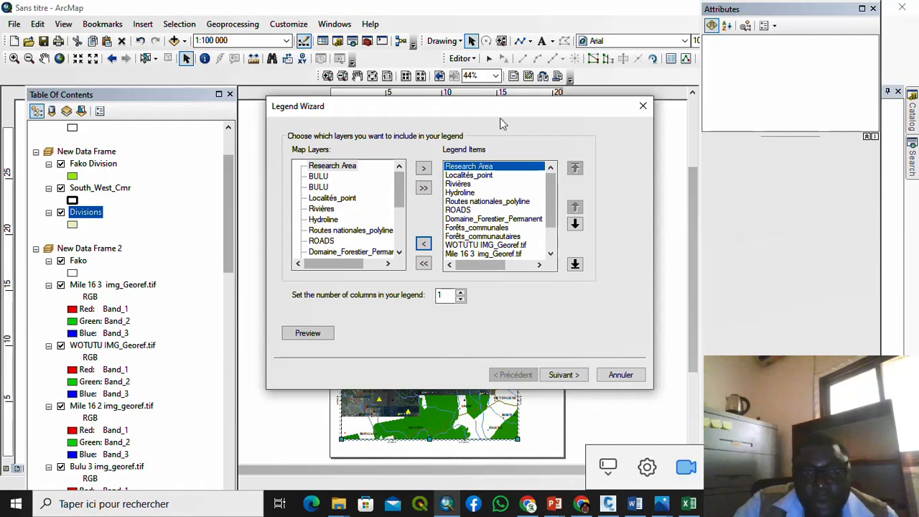
left_click_drag(512, 106, 494, 124)
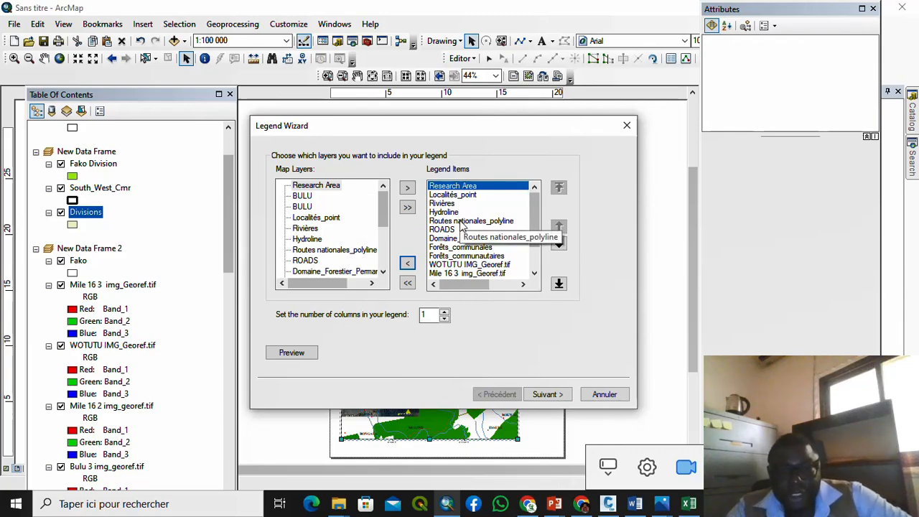
left_click_drag(485, 133, 445, 173)
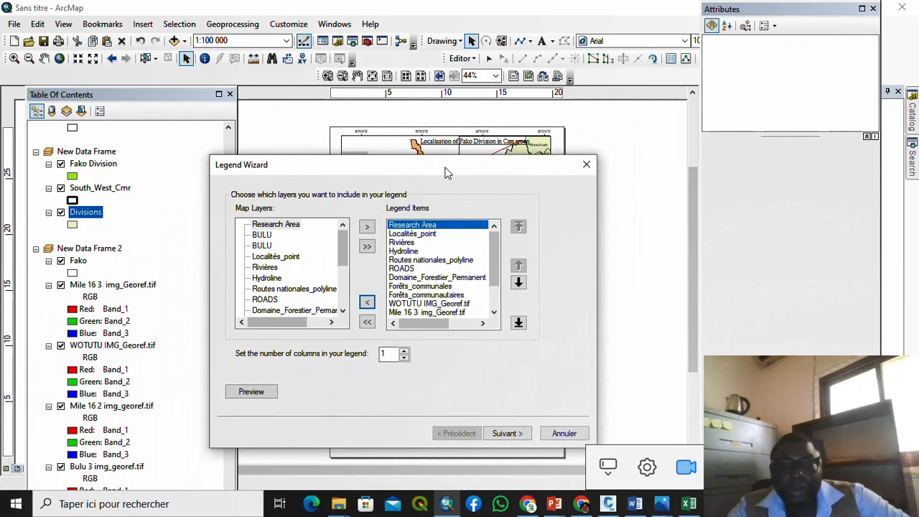
left_click(420, 288)
Step: Remove Forêts_communales, Forêts_communautaires and the Mile 16, Bulu, WOTUTU and BULU 1 images from the legend
left_click(367, 302)
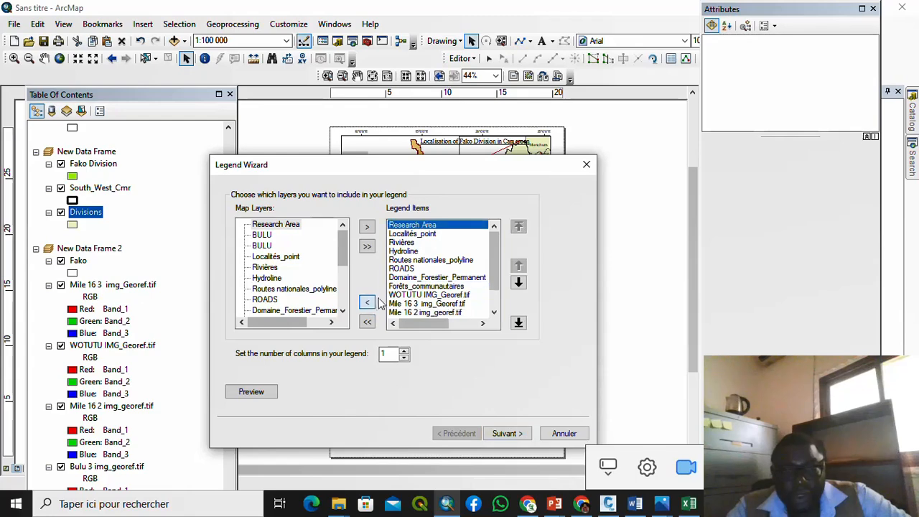
left_click(400, 287)
left_click(367, 302)
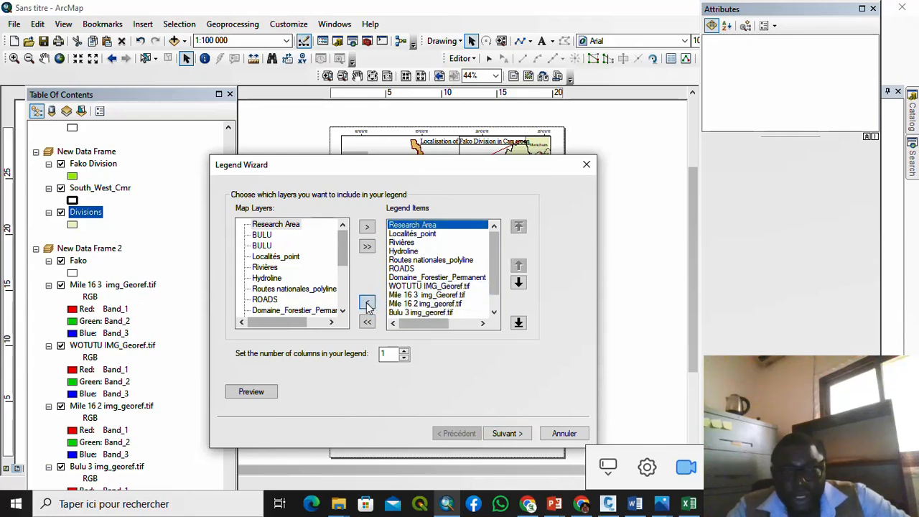
left_click(434, 295)
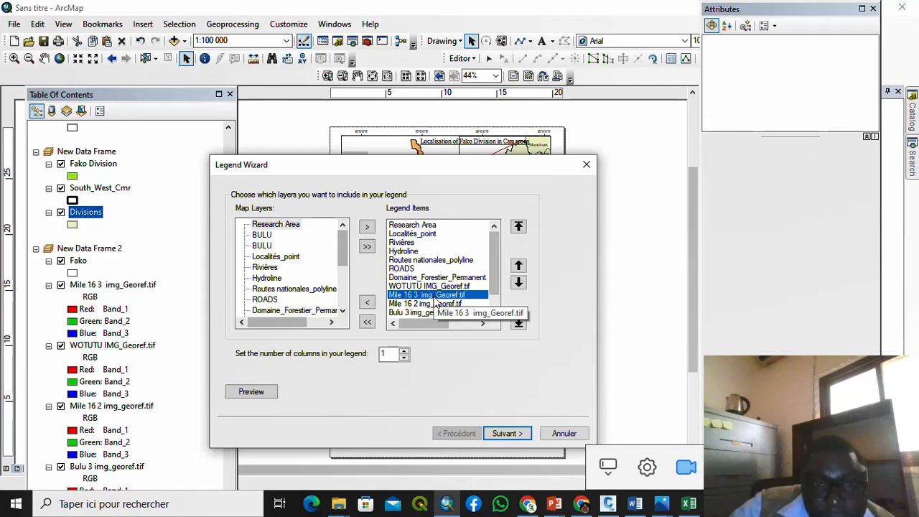
left_click_drag(434, 300, 431, 313)
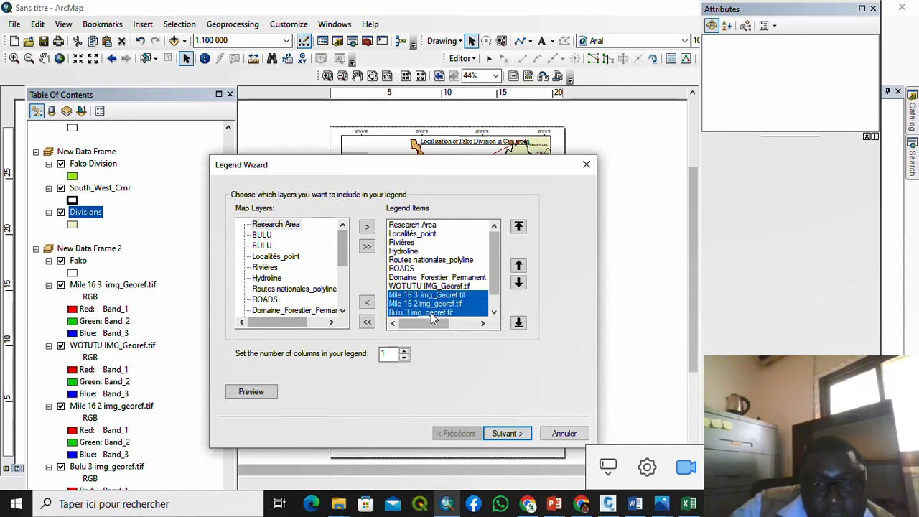
left_click(434, 286, "ctrl")
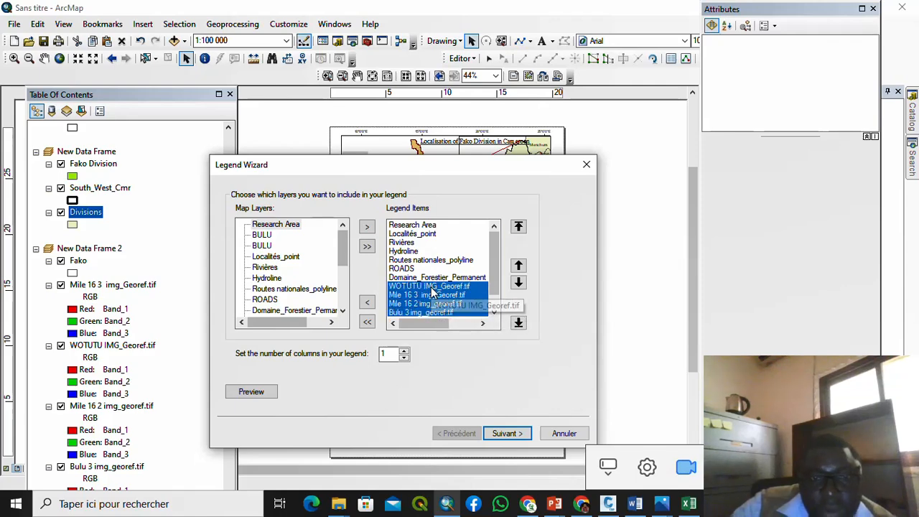
left_click(493, 312)
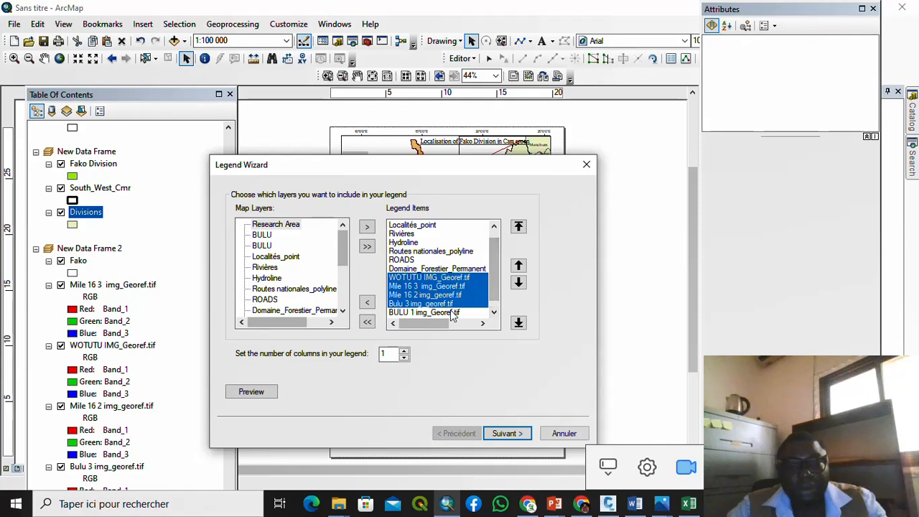
left_click(424, 312, "ctrl")
left_click(368, 302)
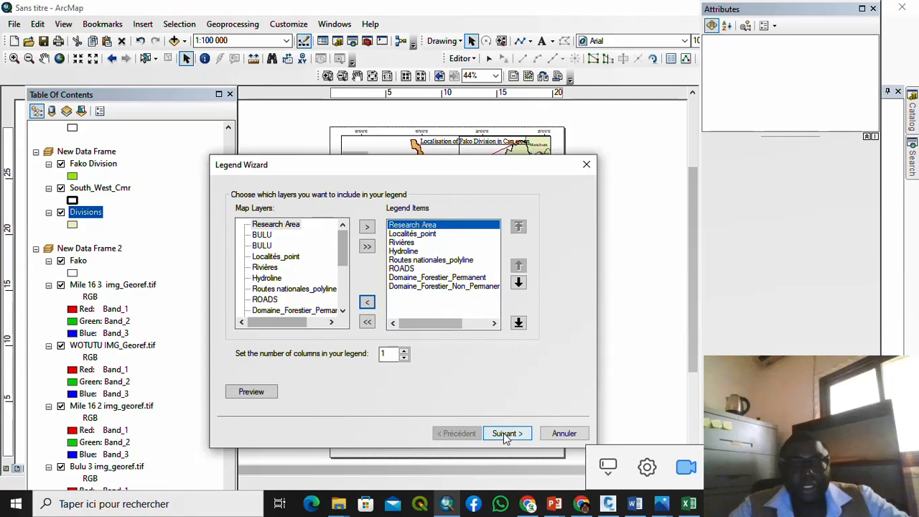
Step: Remove ROADS, Hydroline and Domaine_Forestier_Permanent, then advance to the legend frame settings
left_click_drag(431, 260, 414, 270)
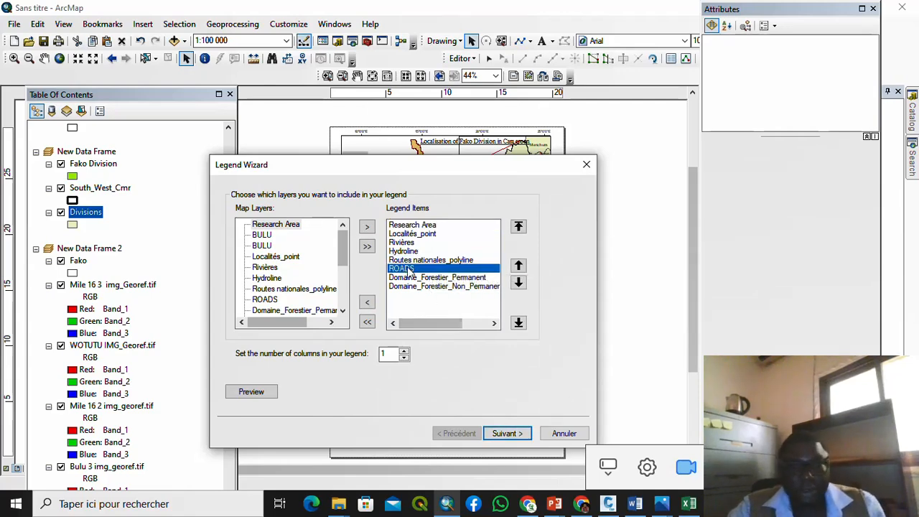
left_click(368, 302)
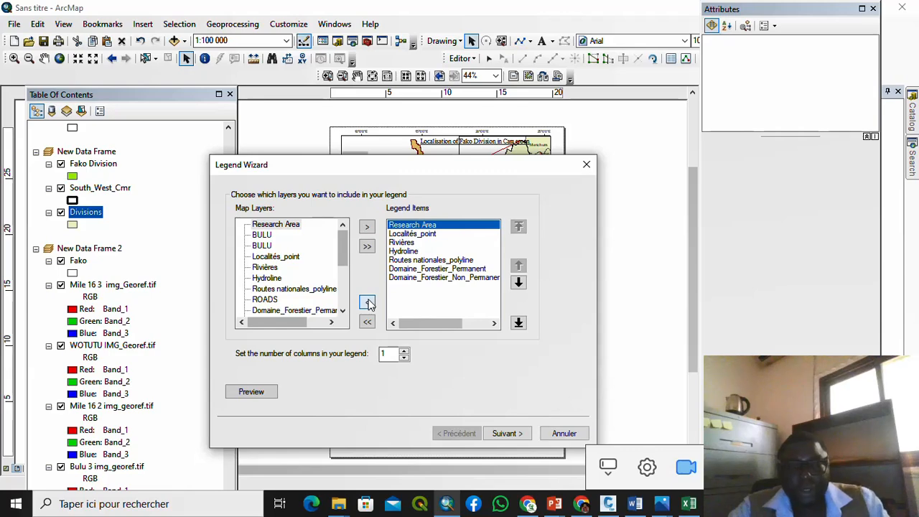
left_click(406, 253)
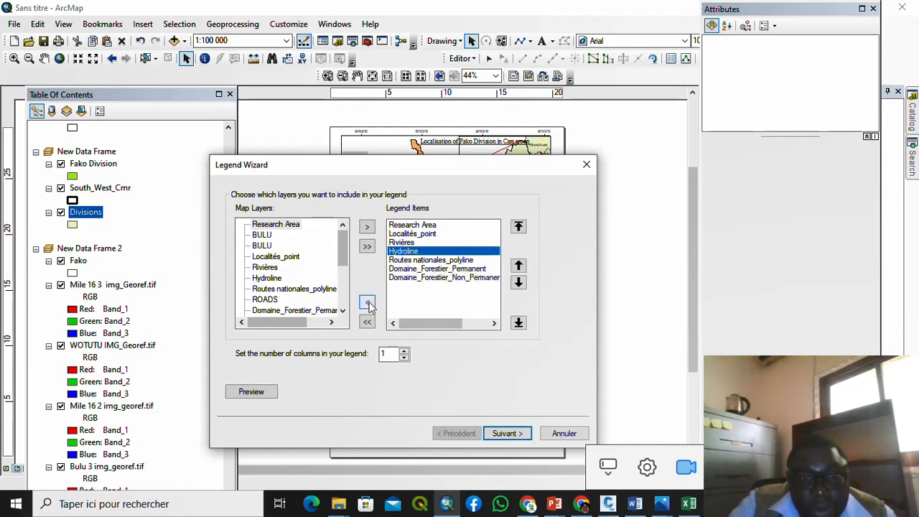
left_click(367, 302)
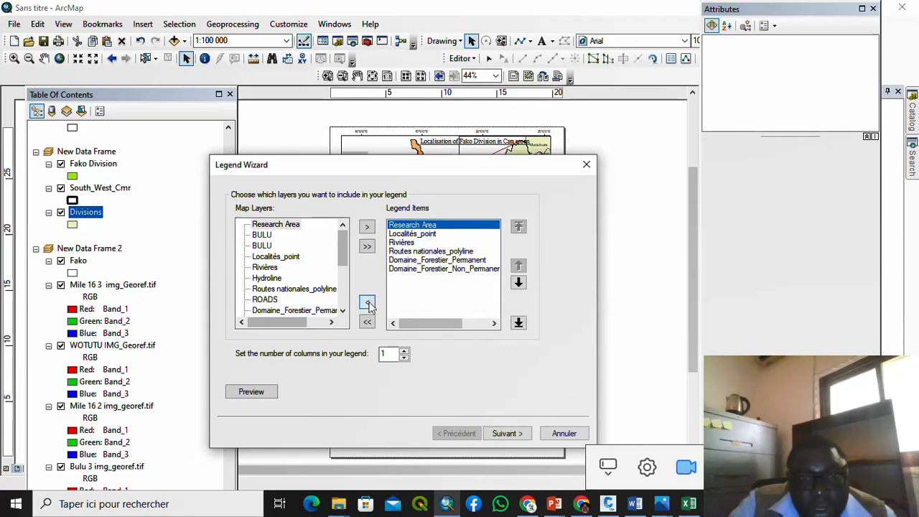
left_click(434, 260)
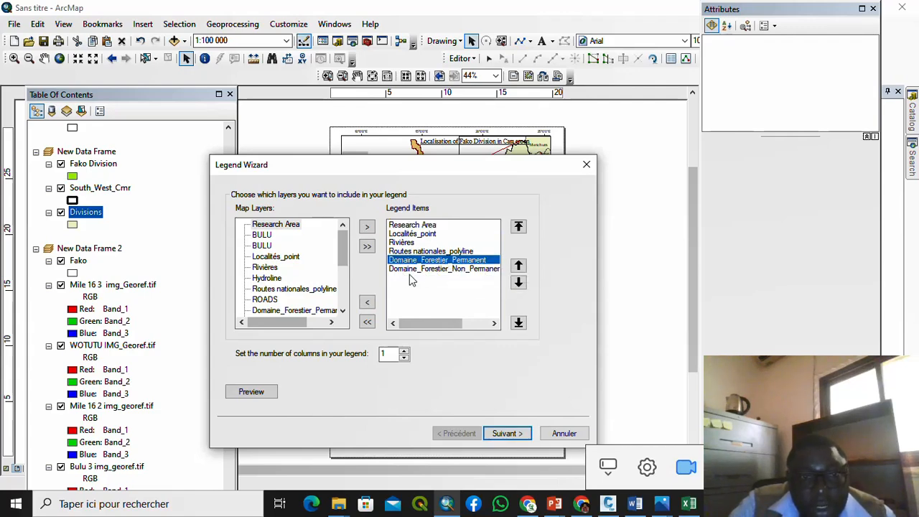
left_click(367, 301)
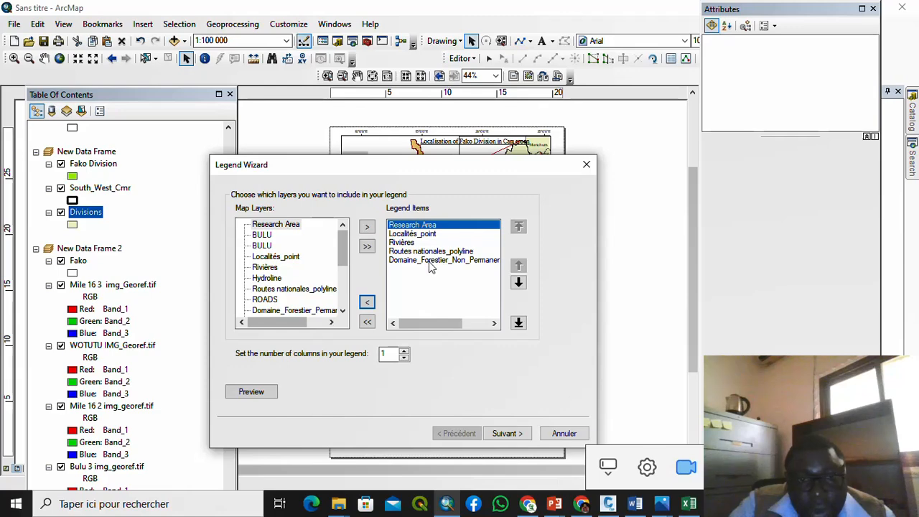
left_click(505, 433)
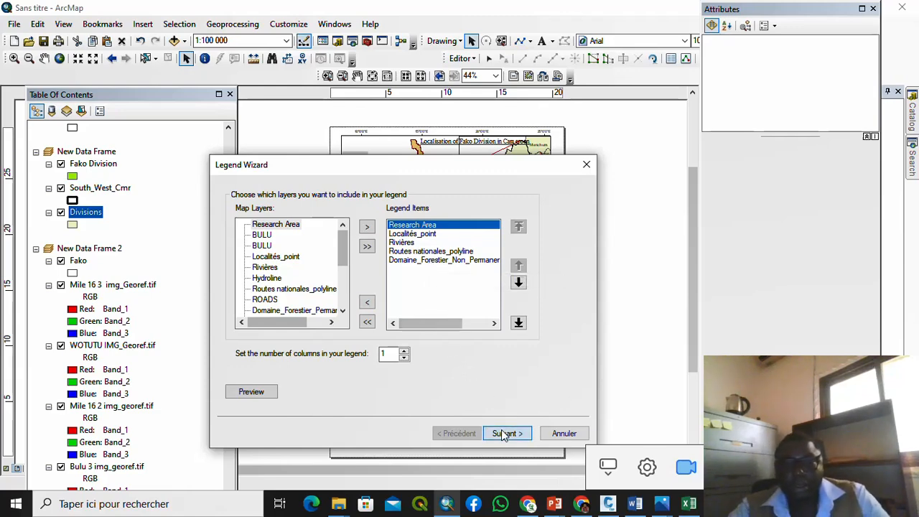
left_click(505, 434)
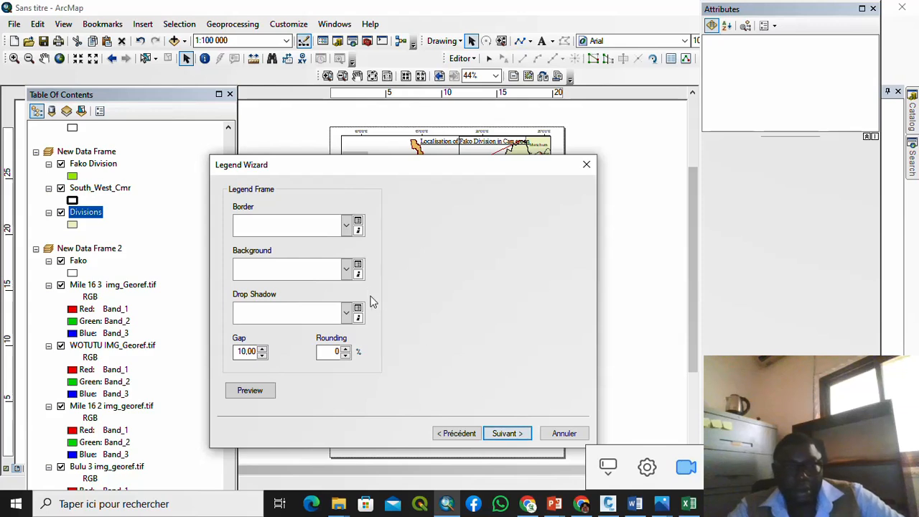
Step: Give the legend a Grey 10% background, finish the wizard, and place it beside the lower map's inset
left_click(347, 270)
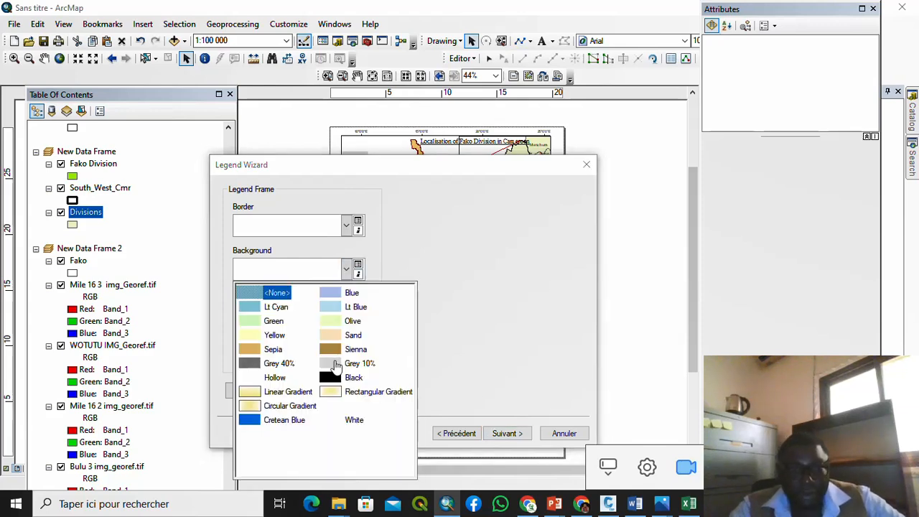
left_click(334, 368)
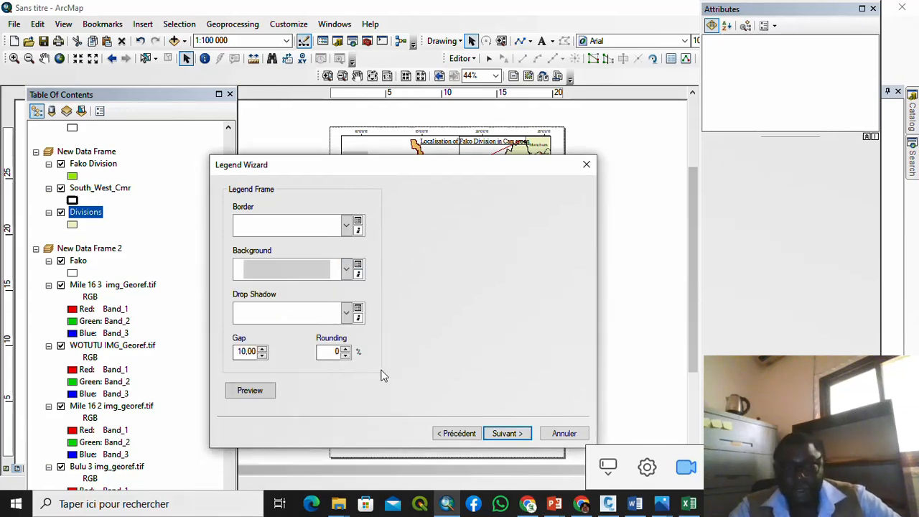
left_click(506, 434)
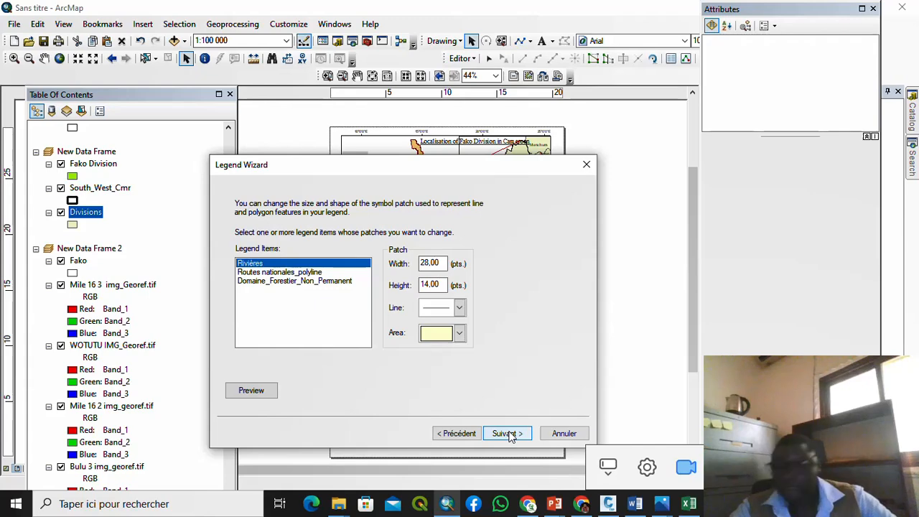
left_click(506, 434)
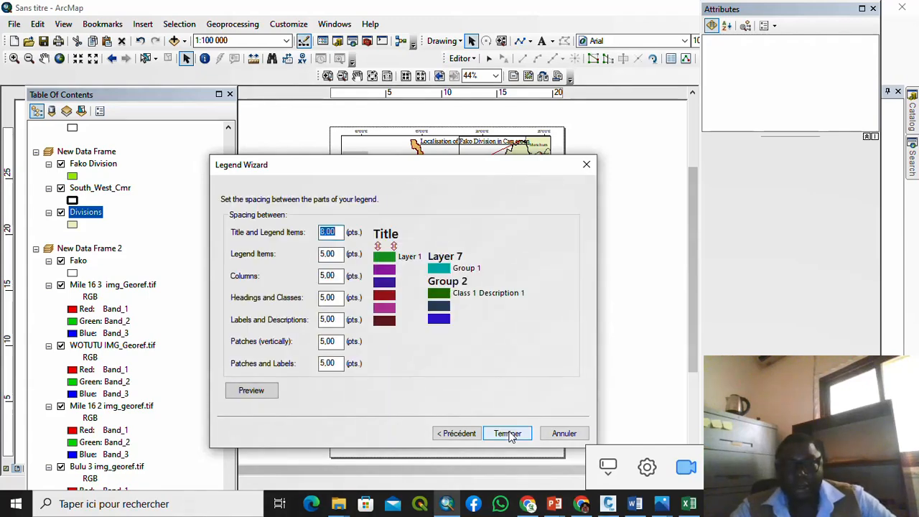
left_click(507, 434)
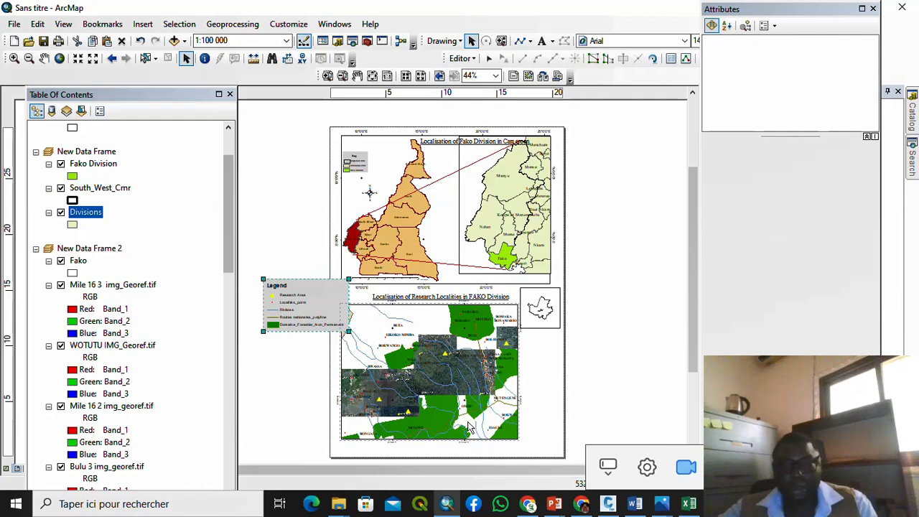
left_click_drag(308, 277, 605, 320)
Step: Save the map document to the desktop as 'Localisation Map'
left_click(14, 25)
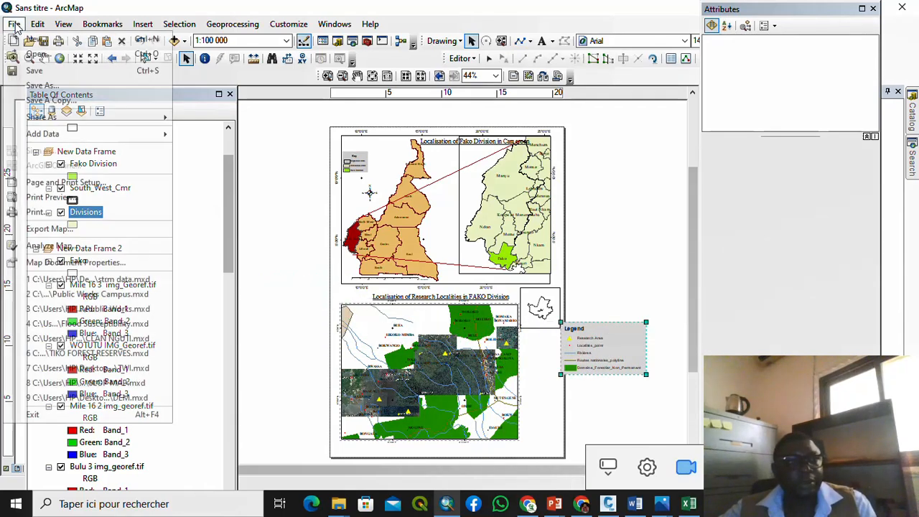
left_click(43, 86)
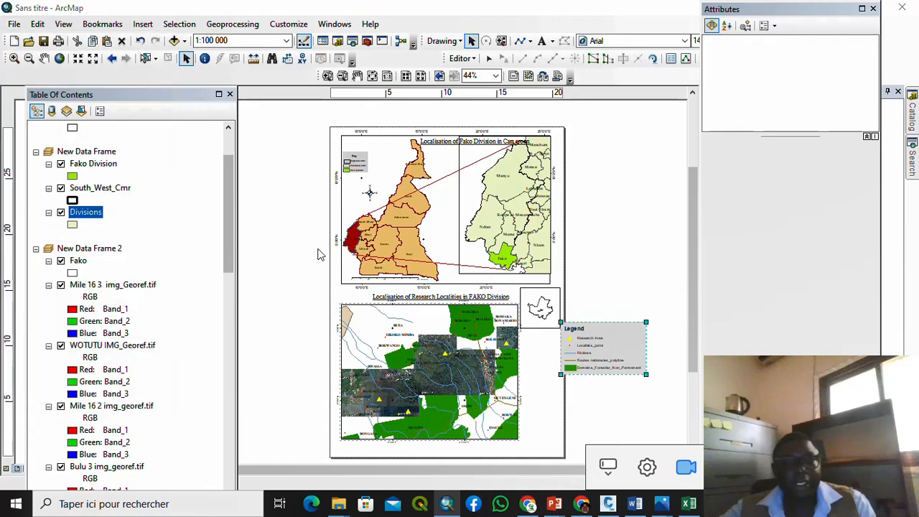
left_click(305, 193)
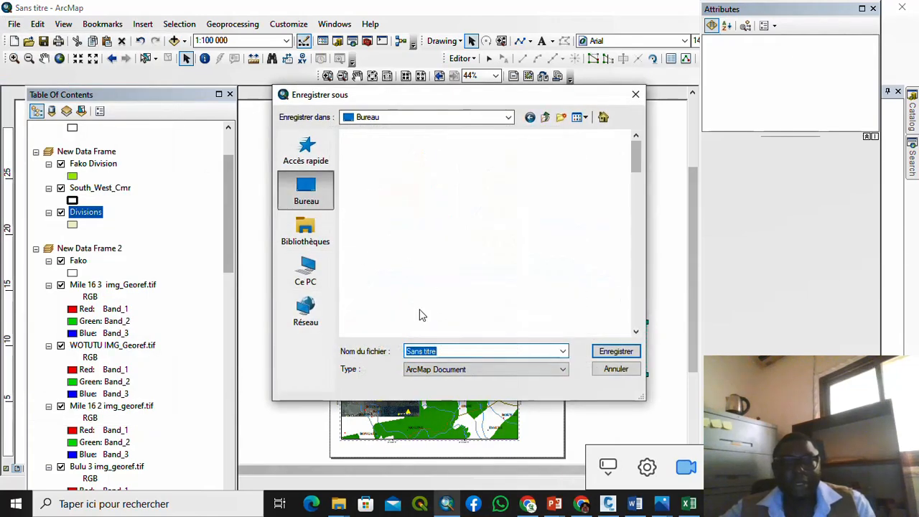
left_click(433, 351)
left_click_drag(433, 350, 363, 352)
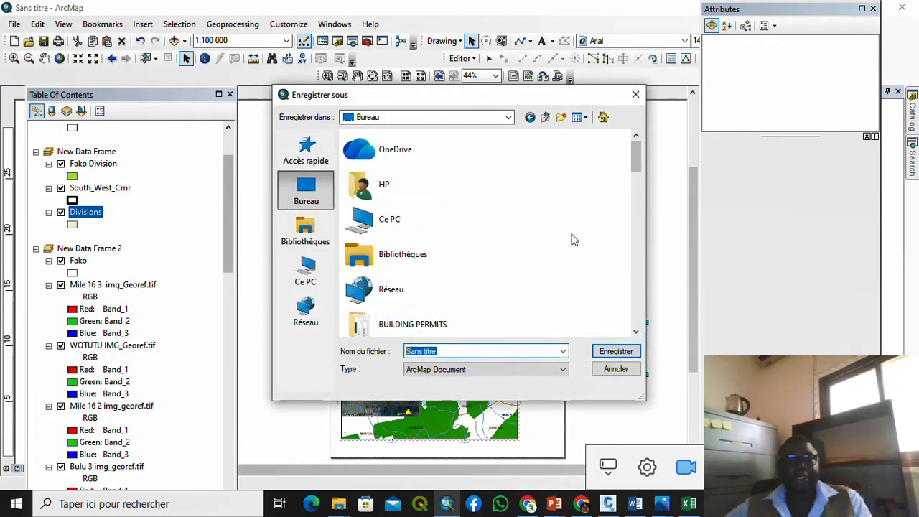
type("Loc")
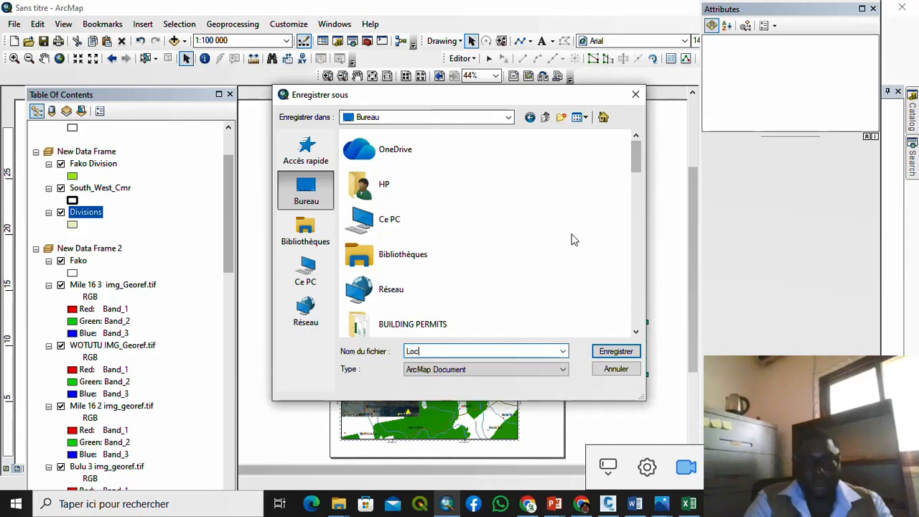
type("alisa")
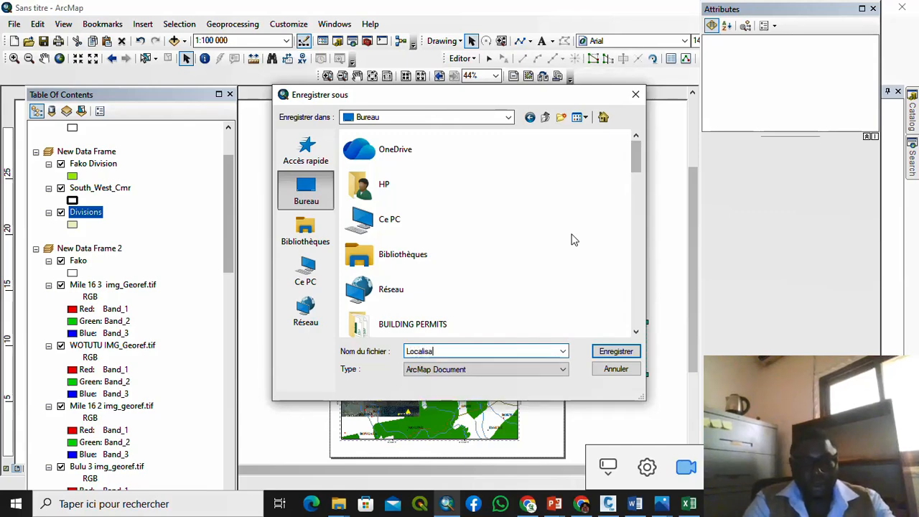
type("tion Map")
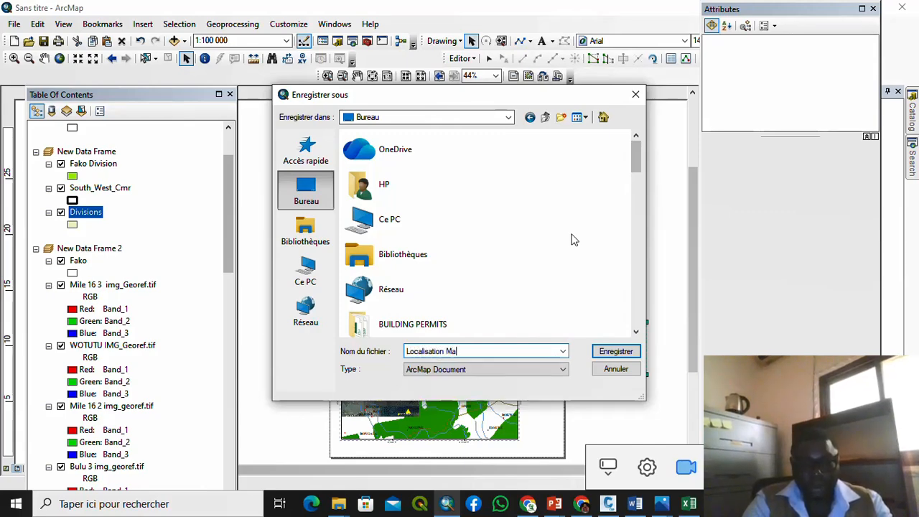
left_click(616, 352)
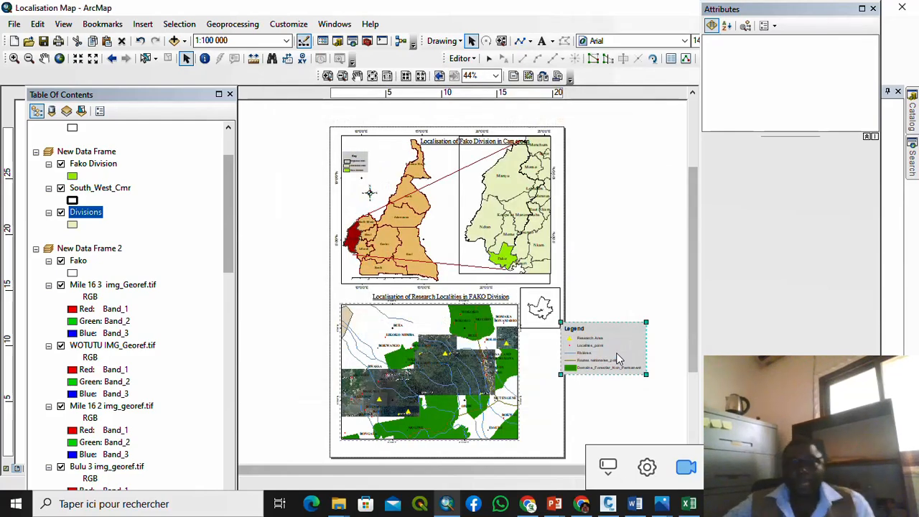
Step: Shrink the legend slightly by its corner handle
scroll(607, 367, "down", 2)
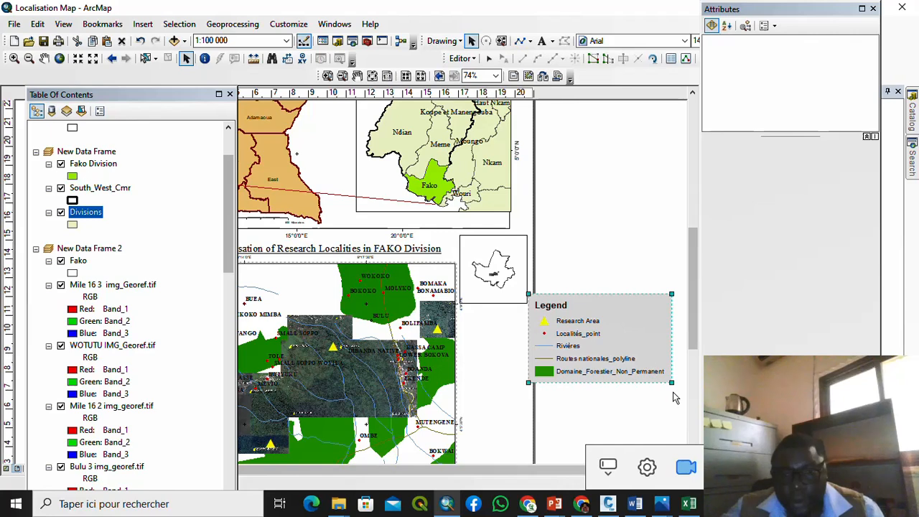
left_click_drag(672, 384, 649, 370)
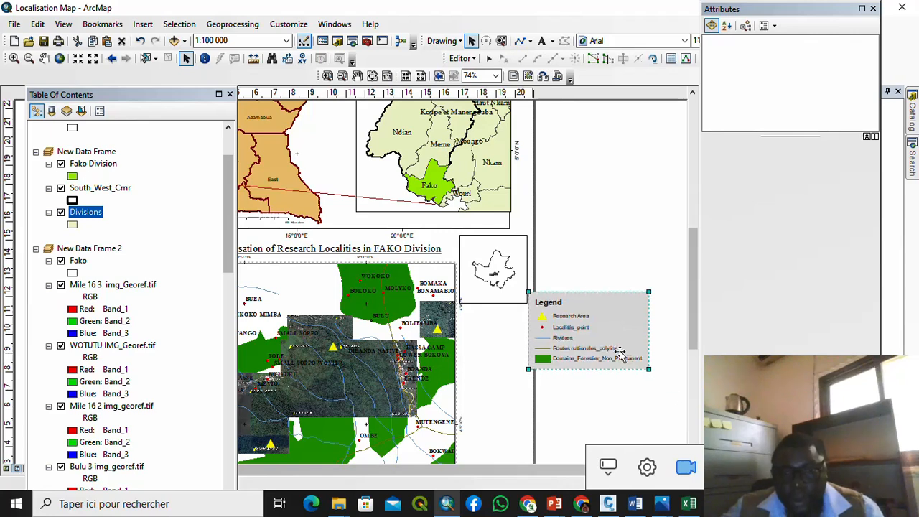
scroll(422, 380, "up", 2)
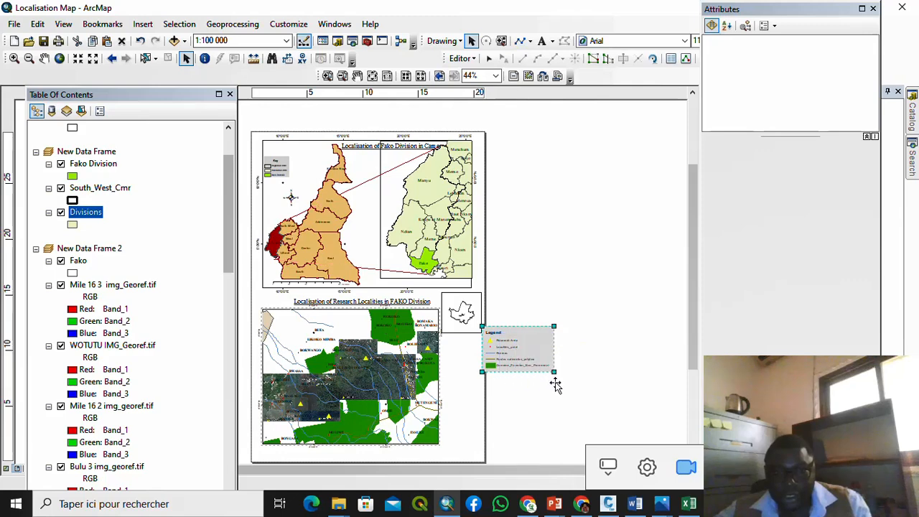
scroll(553, 384, "down", 2)
scroll(549, 387, "down", 2)
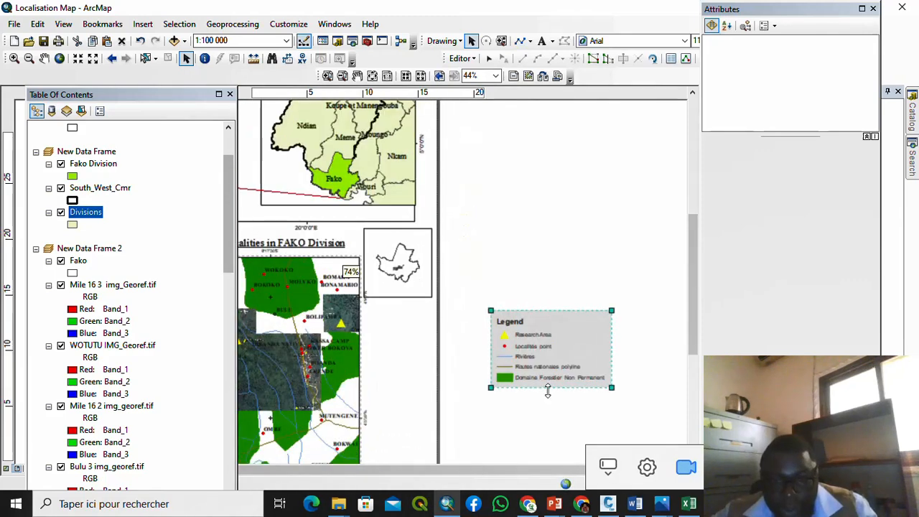
Step: Rename the Localités_point legend entry to 'Villages', then select all the legend's elements
scroll(548, 390, "down", 1)
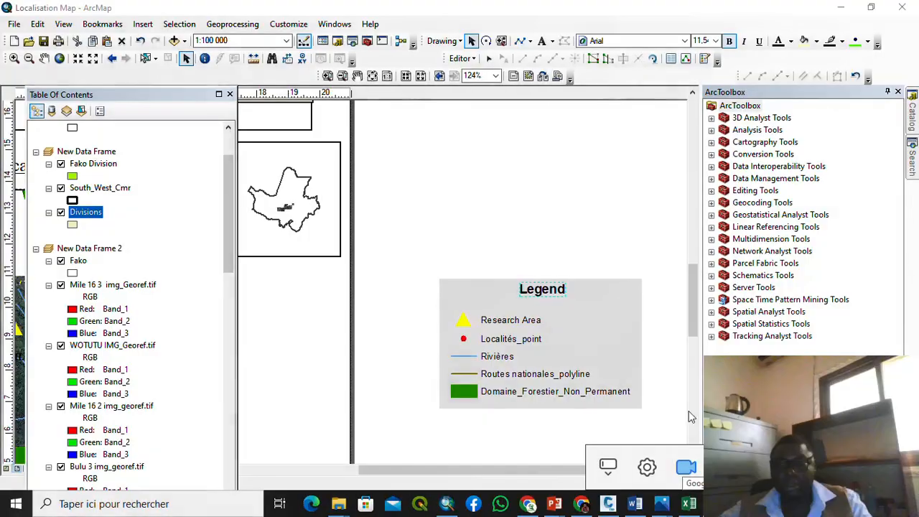
left_click(515, 342)
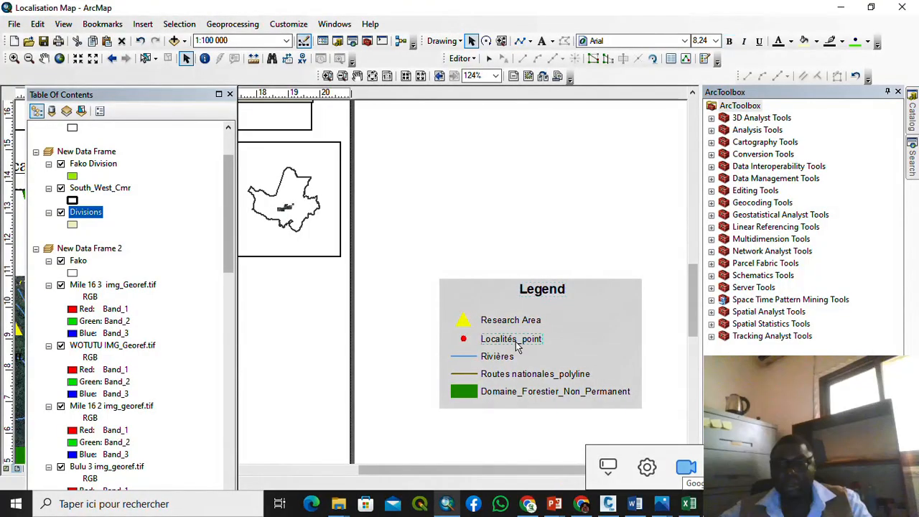
double_click(515, 342)
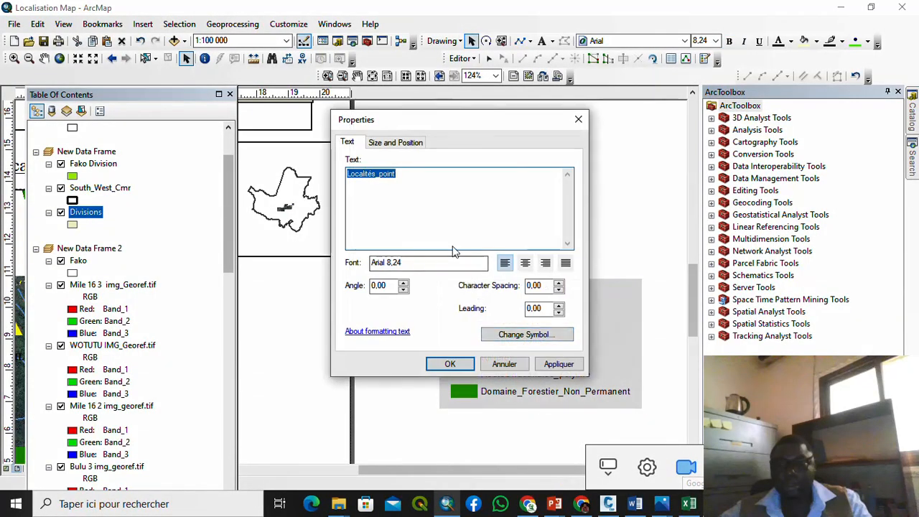
type("V")
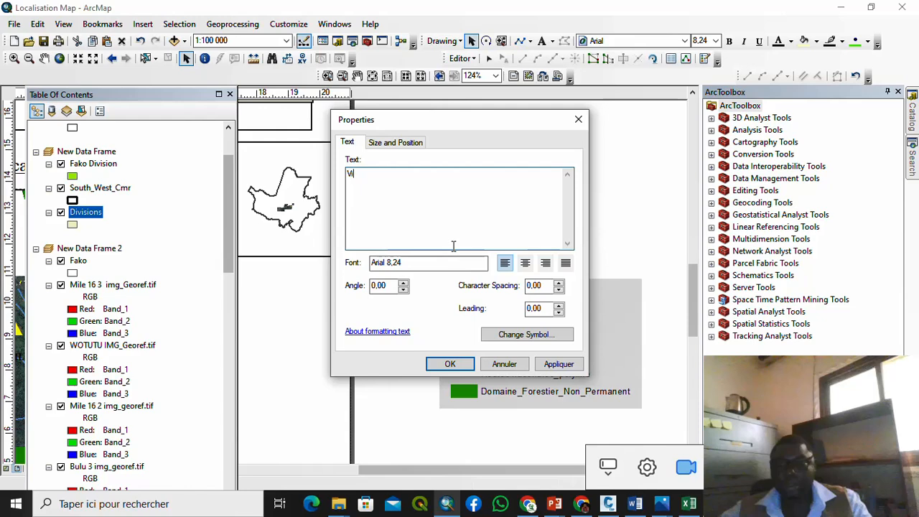
type("illages")
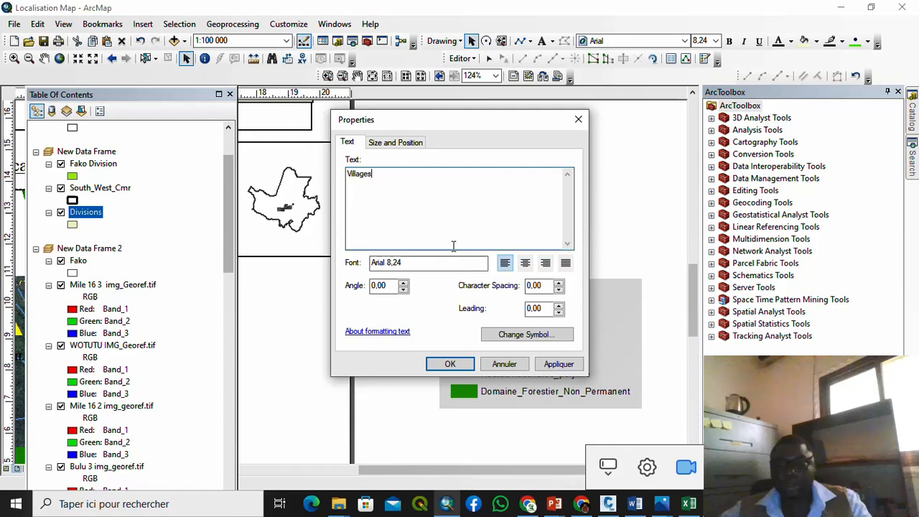
left_click(450, 364)
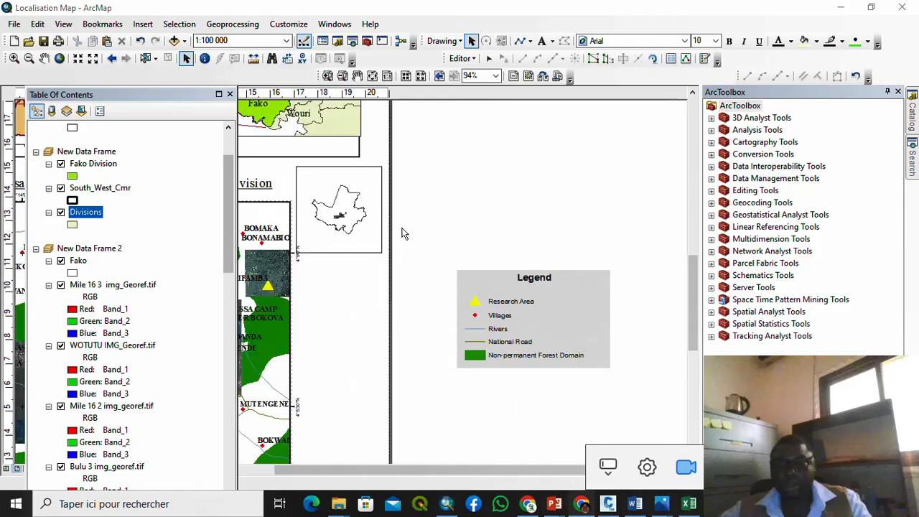
left_click_drag(412, 244, 620, 395)
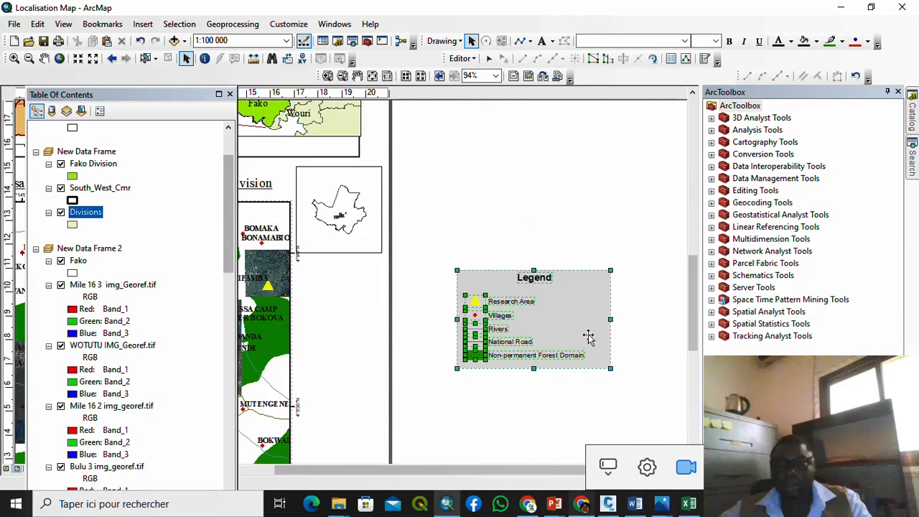
Step: Change the second legend's title to 'Key'
left_click_drag(538, 279, 537, 279)
double_click(540, 284)
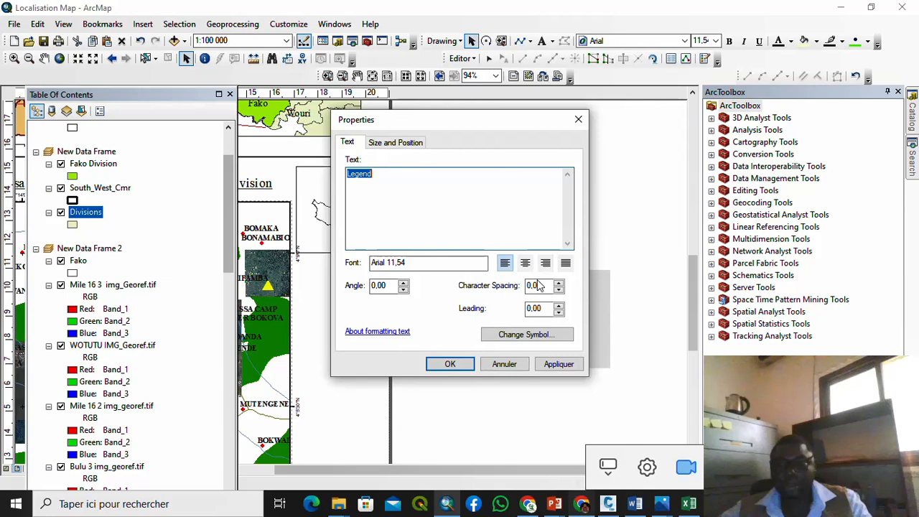
type("Key")
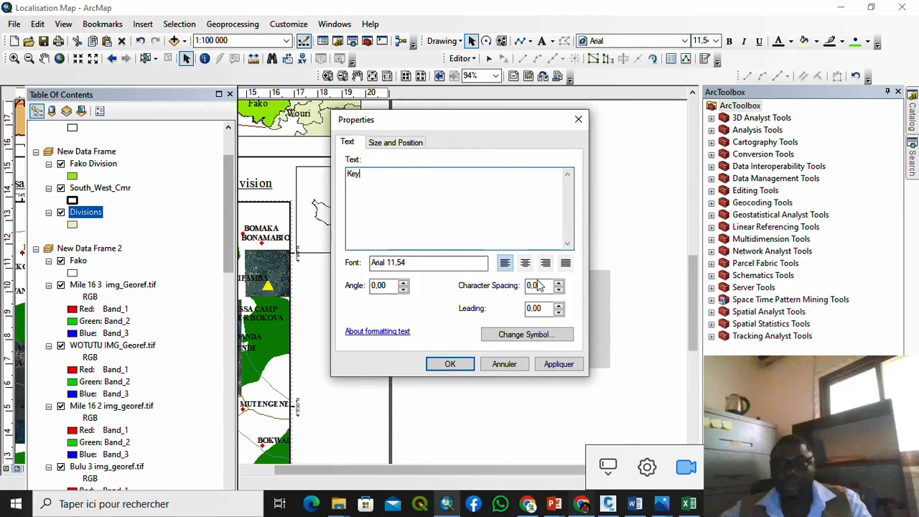
left_click(458, 364)
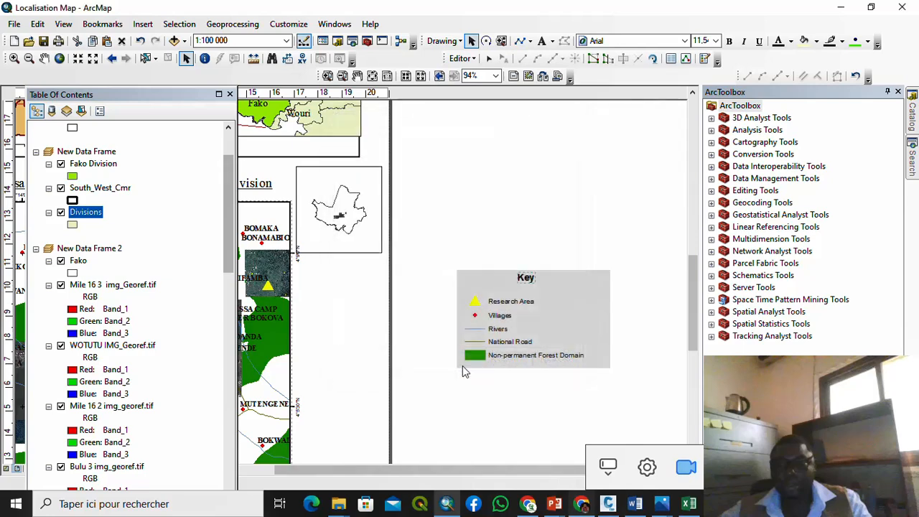
Step: Narrow the Key legend box, then select all its parts
left_click(577, 331)
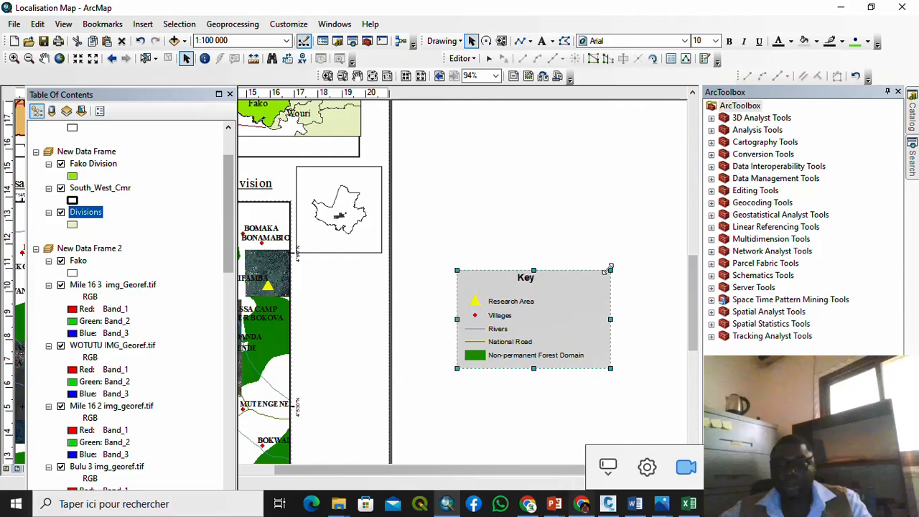
left_click_drag(609, 269, 595, 267)
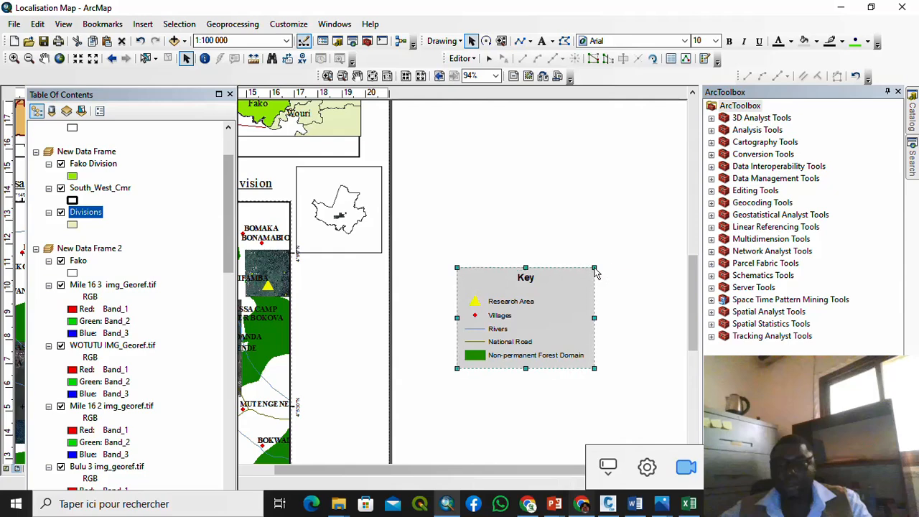
left_click(440, 237)
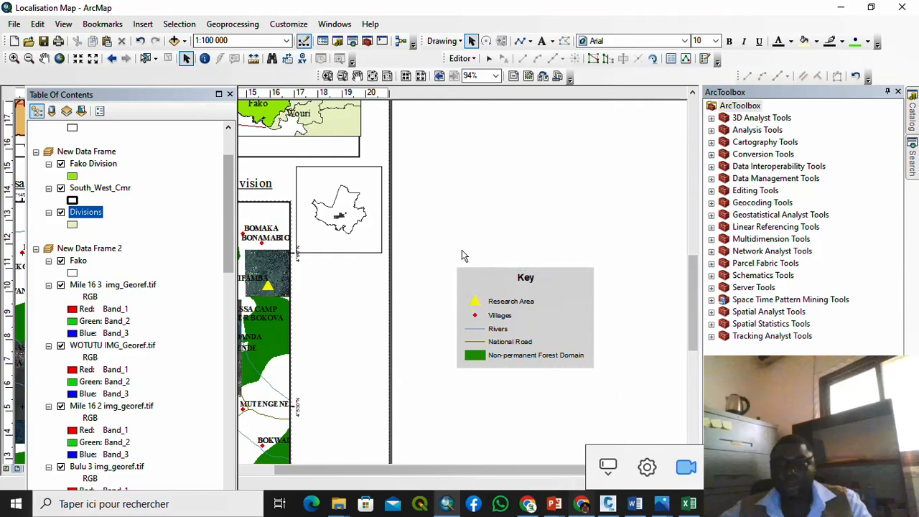
left_click_drag(442, 250, 621, 384)
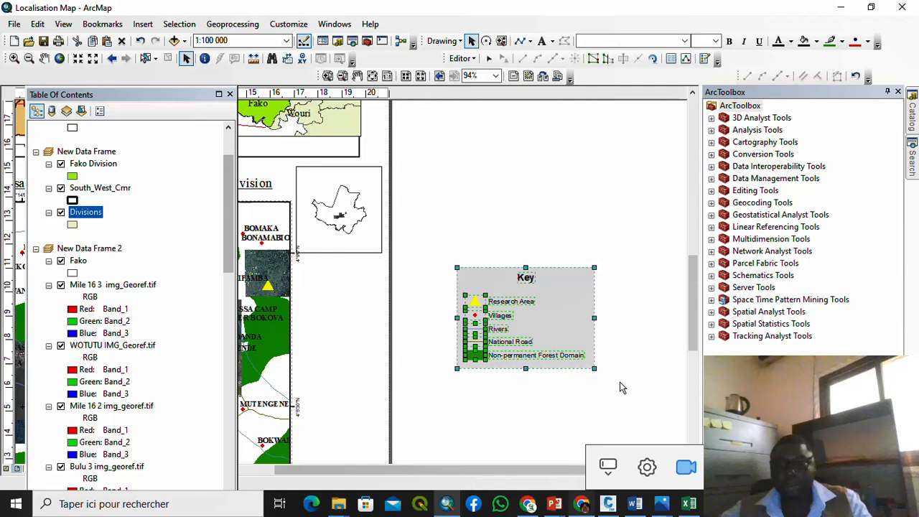
right_click(573, 323)
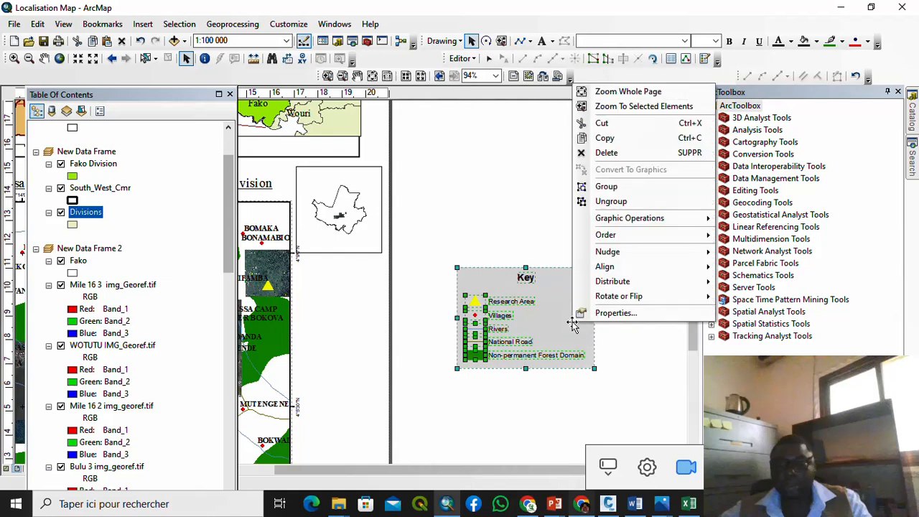
left_click(606, 187)
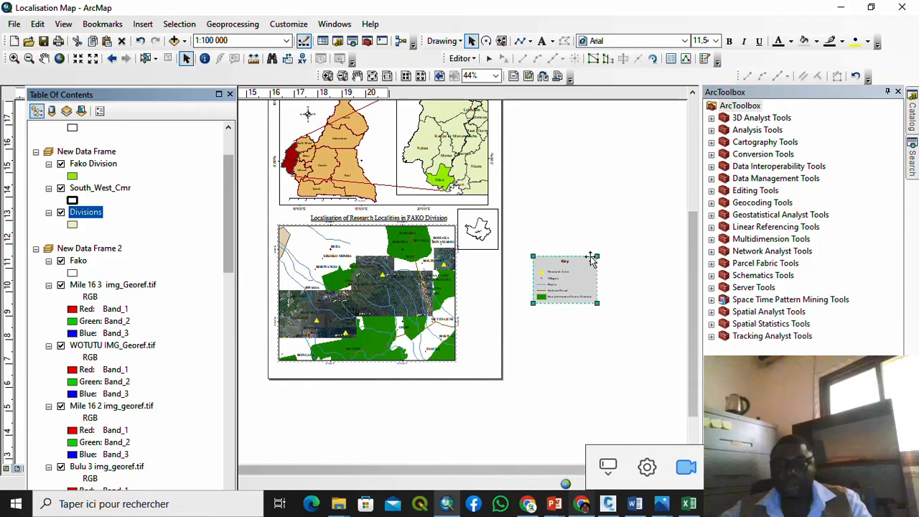
left_click_drag(603, 253, 472, 275)
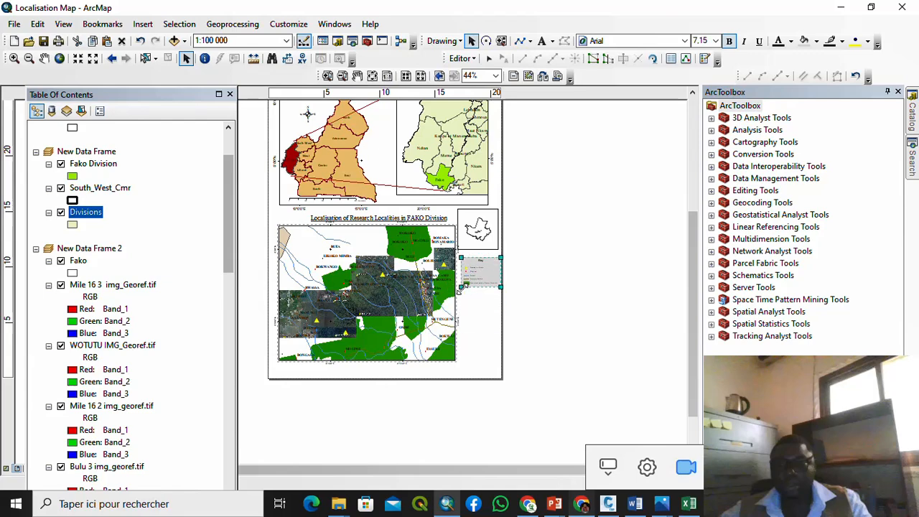
left_click(544, 293)
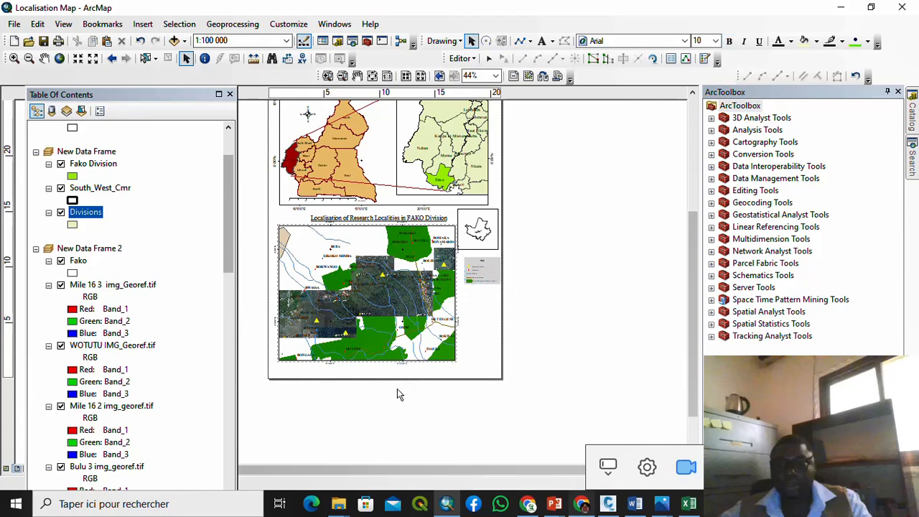
scroll(370, 280, "down", 3)
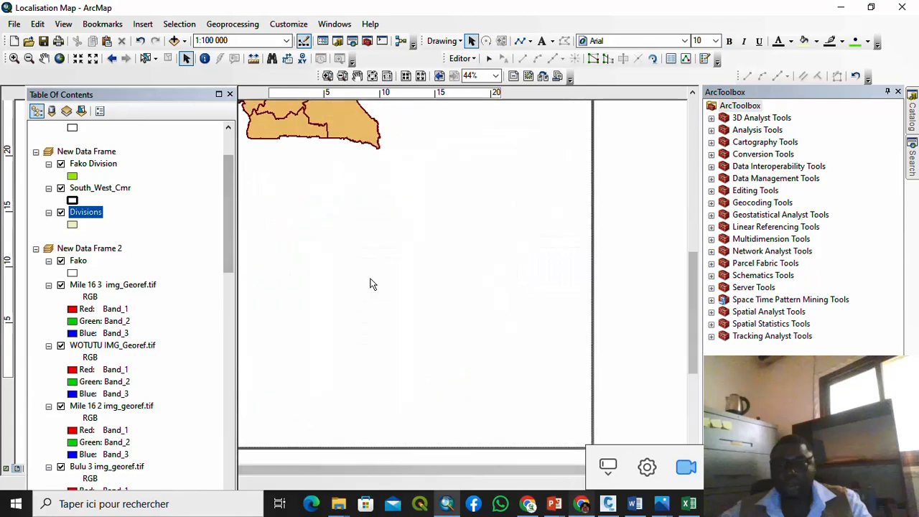
scroll(371, 279, "up", 1)
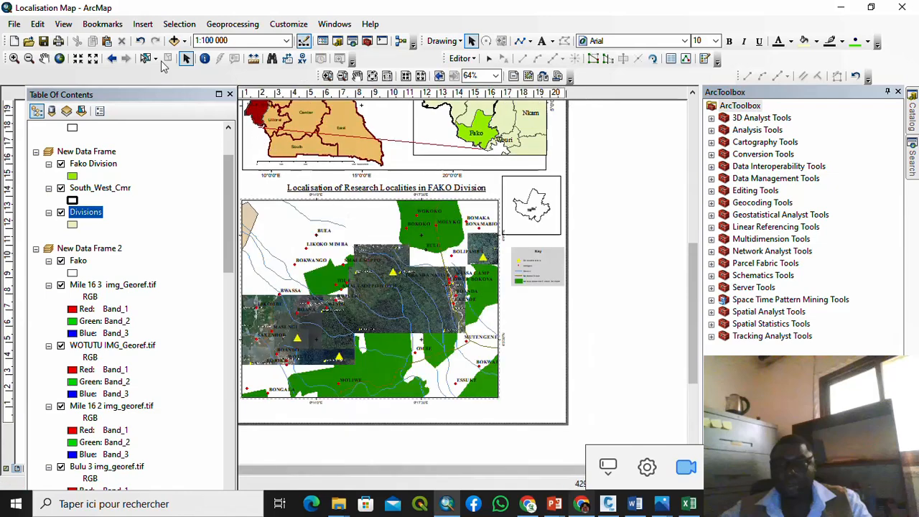
Step: Insert an ESRI North 3 north arrow and position it beside the Key legend
left_click(143, 24)
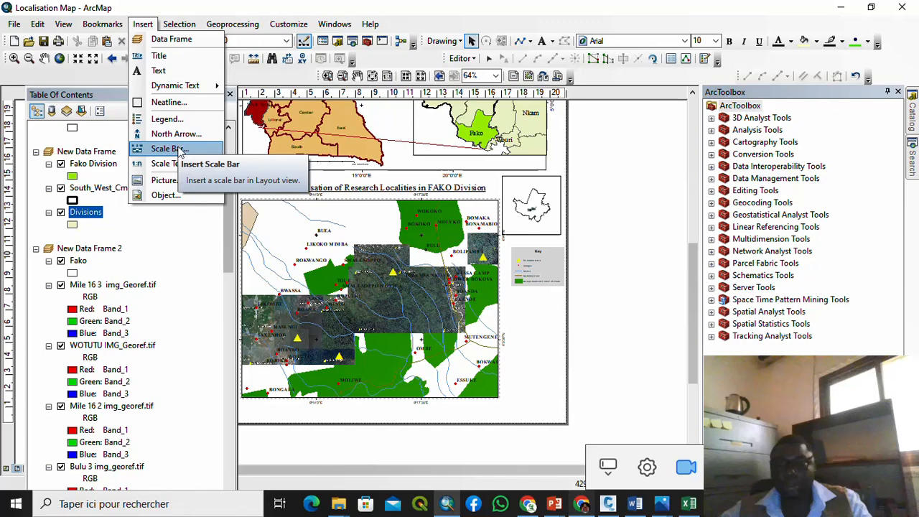
left_click(175, 134)
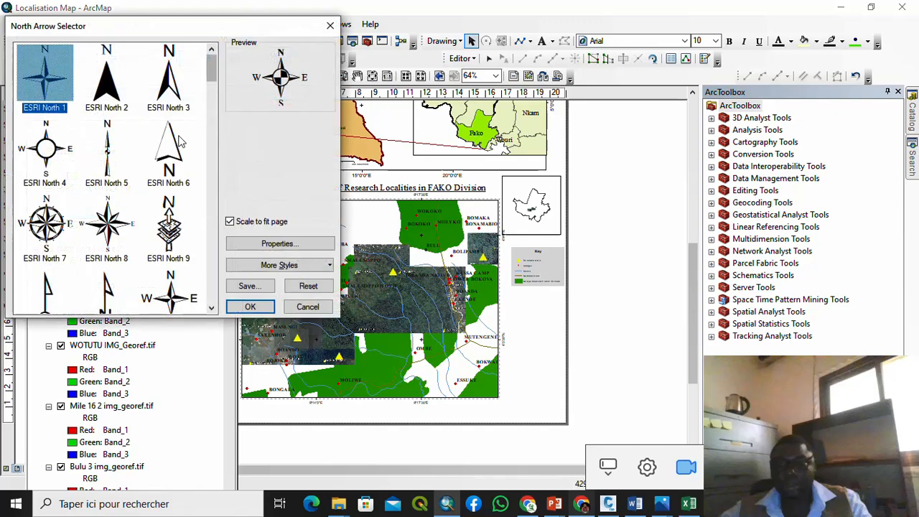
left_click(161, 89)
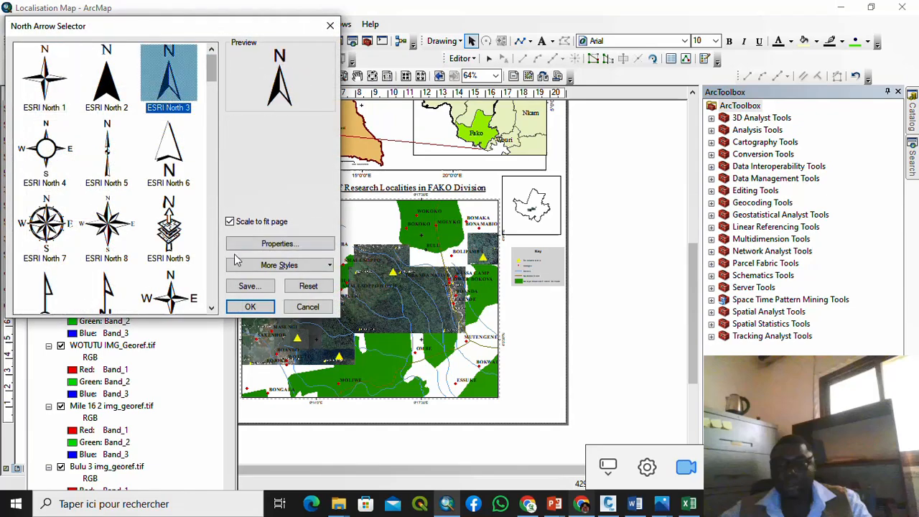
left_click(248, 306)
left_click_drag(267, 312, 536, 311)
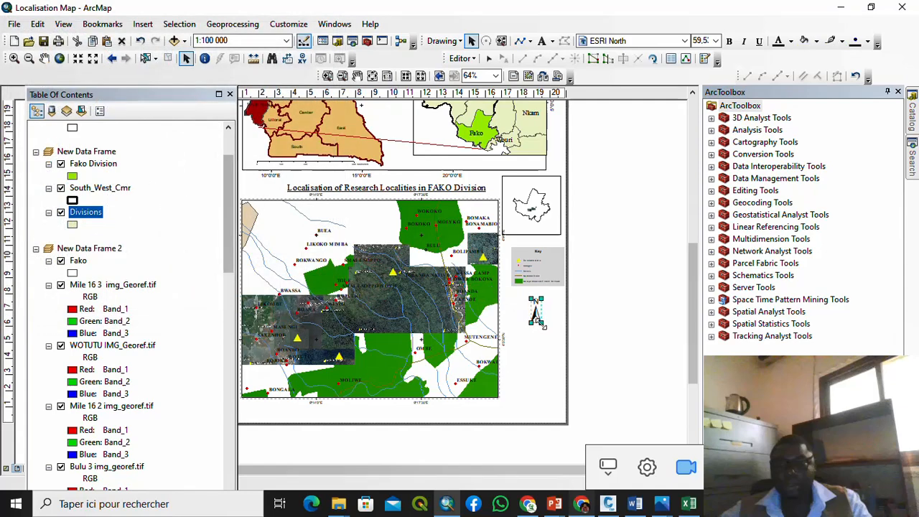
left_click(569, 324)
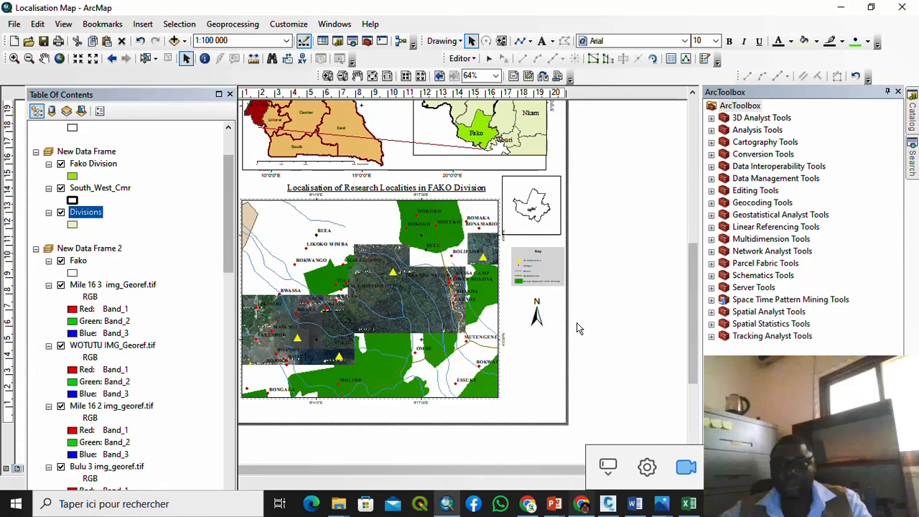
scroll(459, 335, "down", 1)
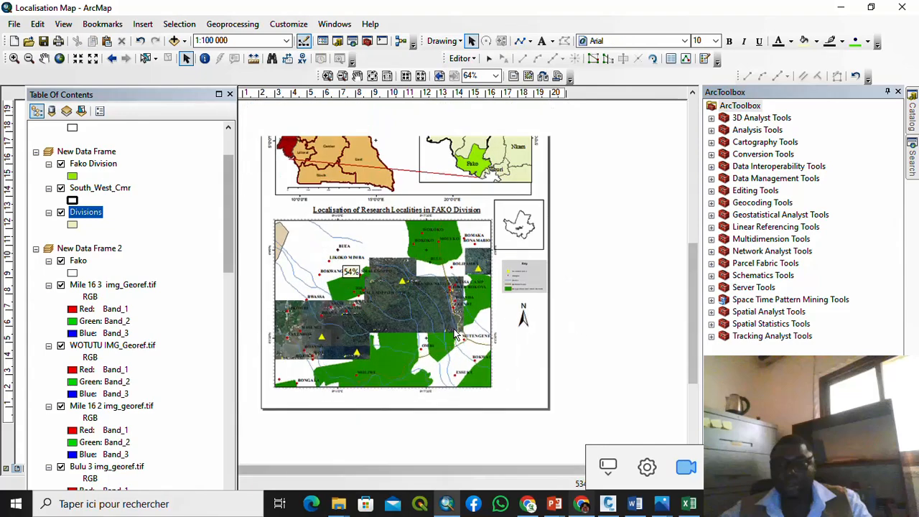
Step: Insert a Scale Line 3 scale bar for the Fako map with division units in Kilometers
left_click(454, 335)
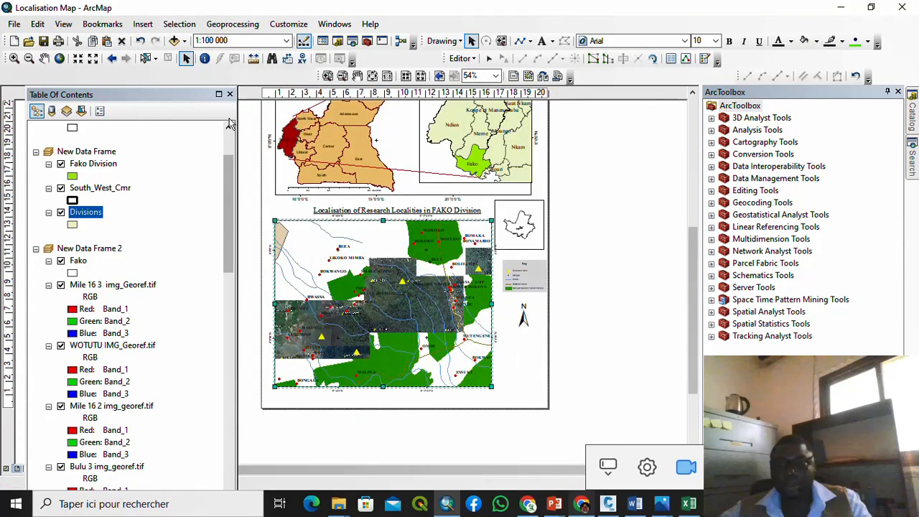
left_click(143, 24)
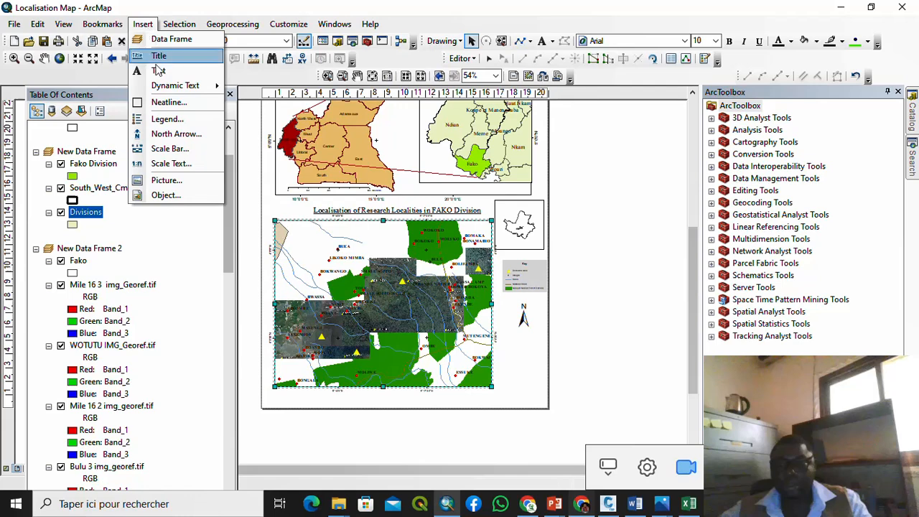
left_click(166, 148)
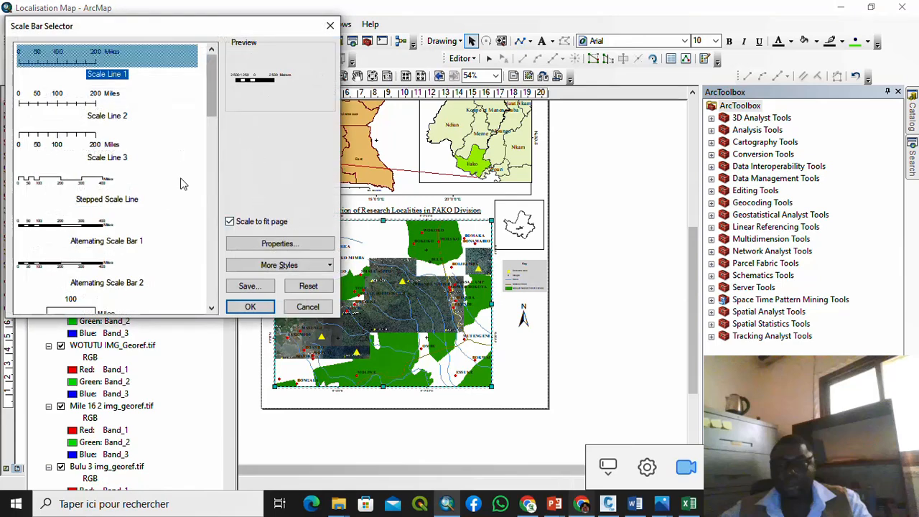
left_click(67, 141)
left_click(267, 244)
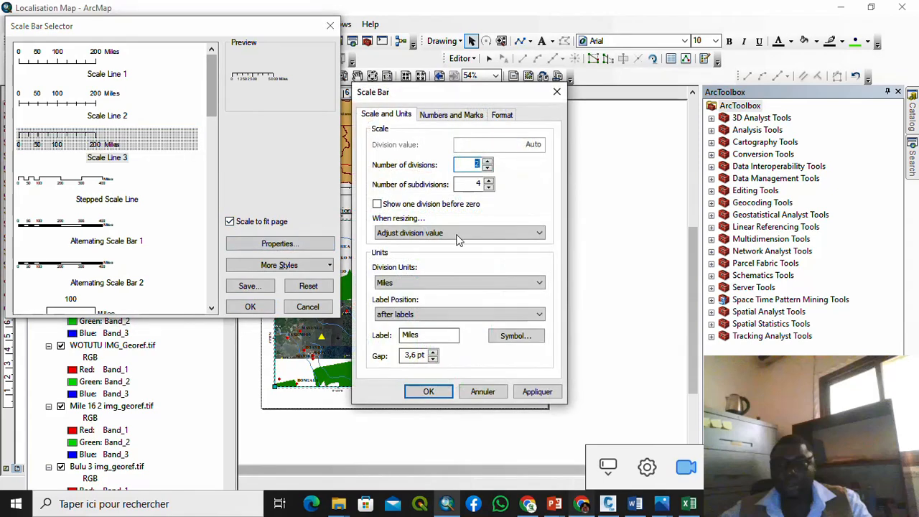
left_click(457, 234)
left_click(492, 231)
left_click(503, 282)
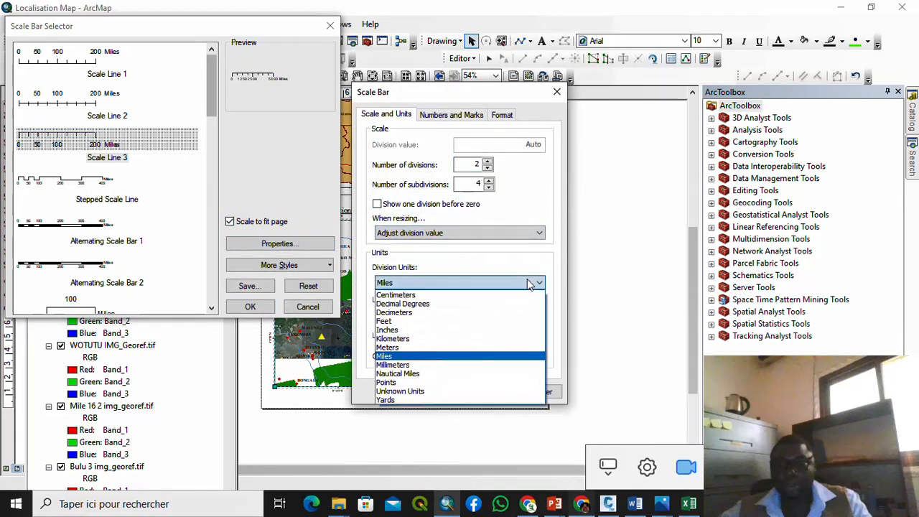
left_click(431, 338)
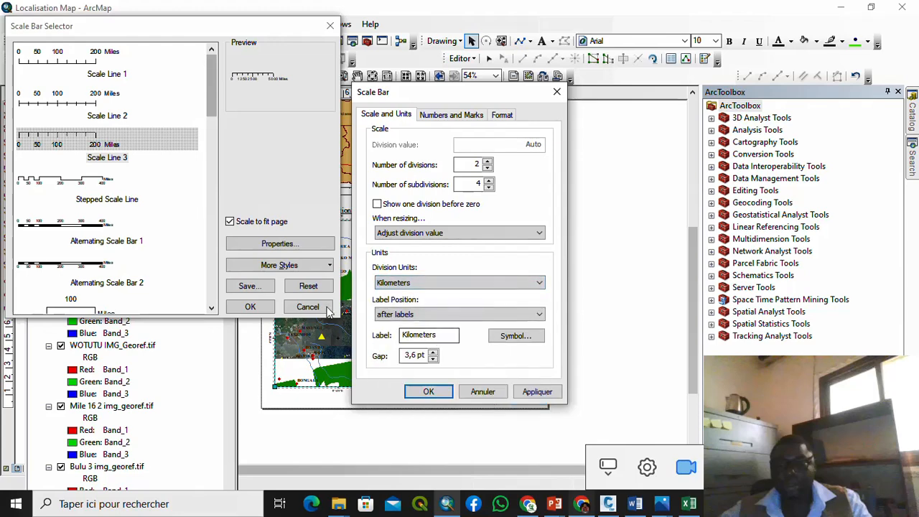
left_click(428, 392)
left_click(249, 306)
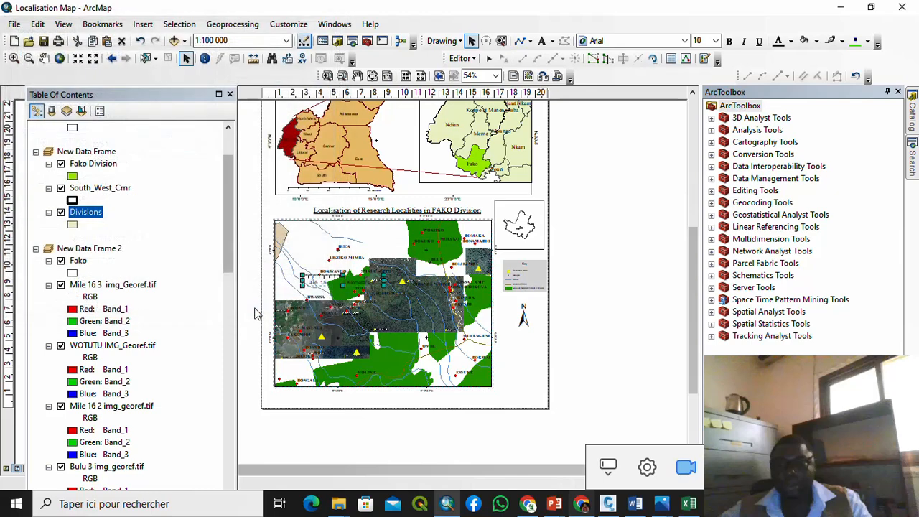
Step: Move the scale bar to the bottom right and stretch it to span 5 Kilometers
left_click_drag(321, 278, 451, 403)
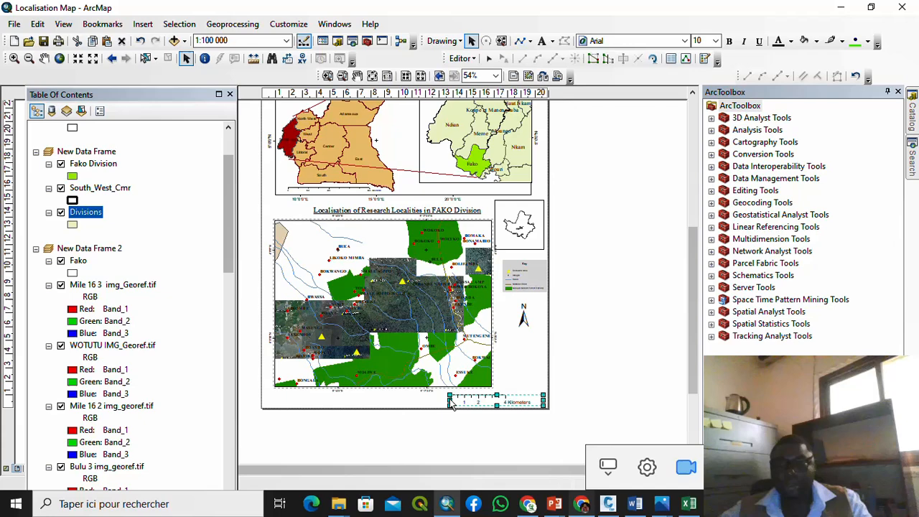
left_click(625, 398)
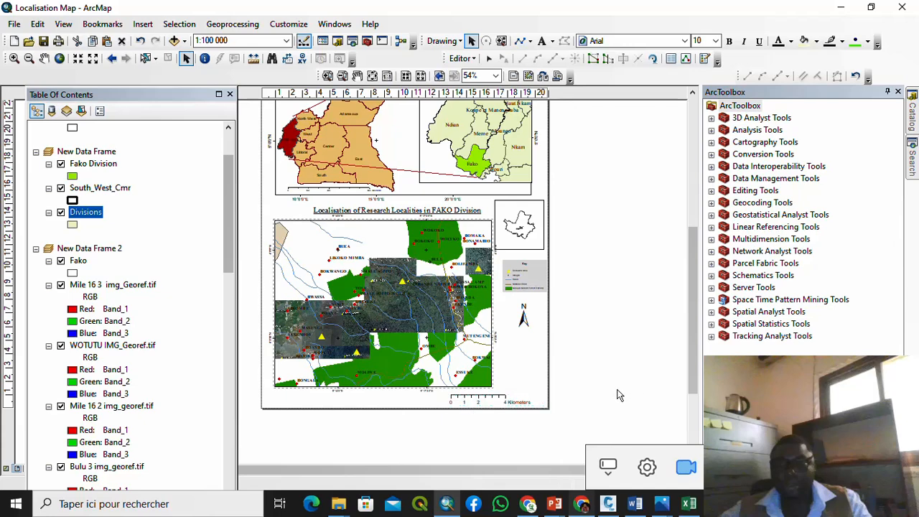
left_click(496, 400)
left_click_drag(445, 399, 434, 400)
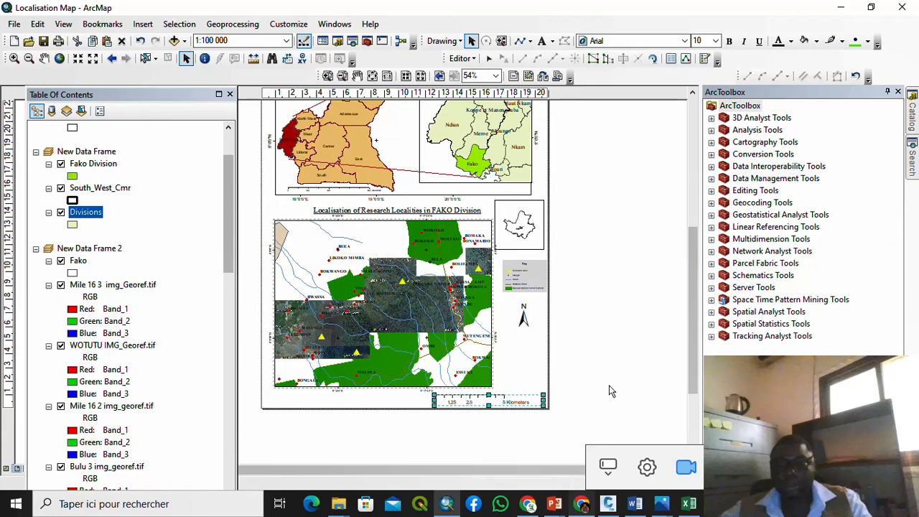
left_click(629, 377)
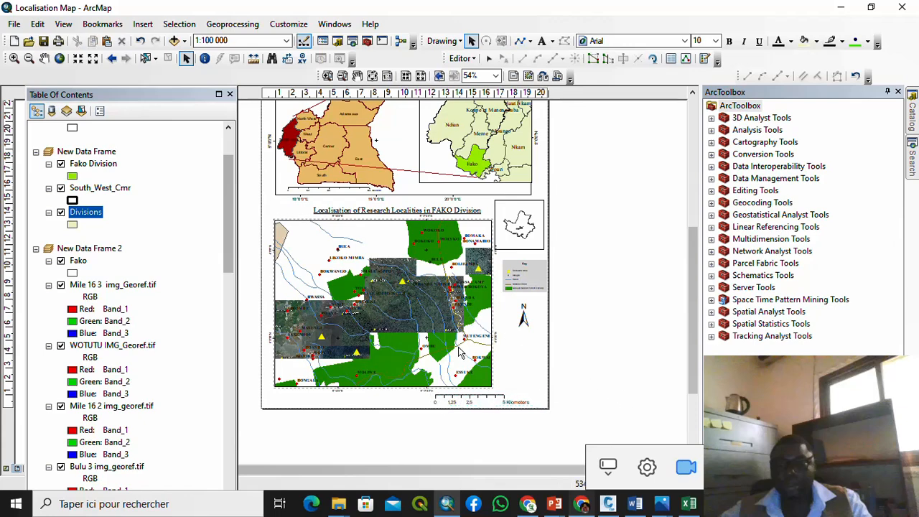
scroll(459, 347, "up", 1)
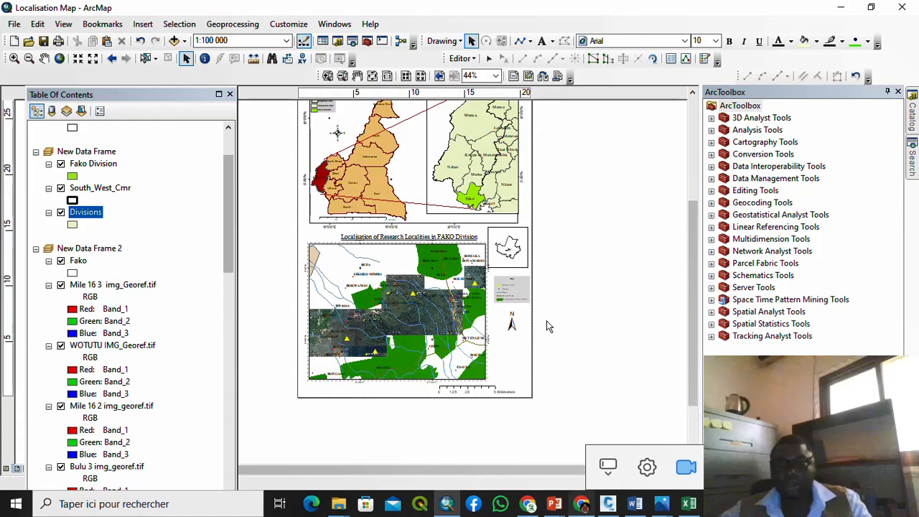
Step: Insert a text element, open its properties and begin typing the data-source wording
left_click(143, 24)
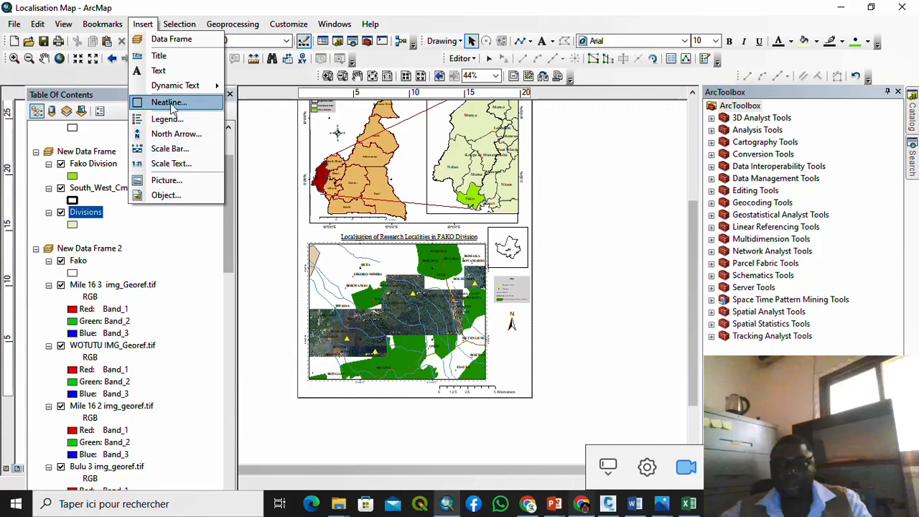
left_click(158, 70)
scroll(345, 319, "down", 1)
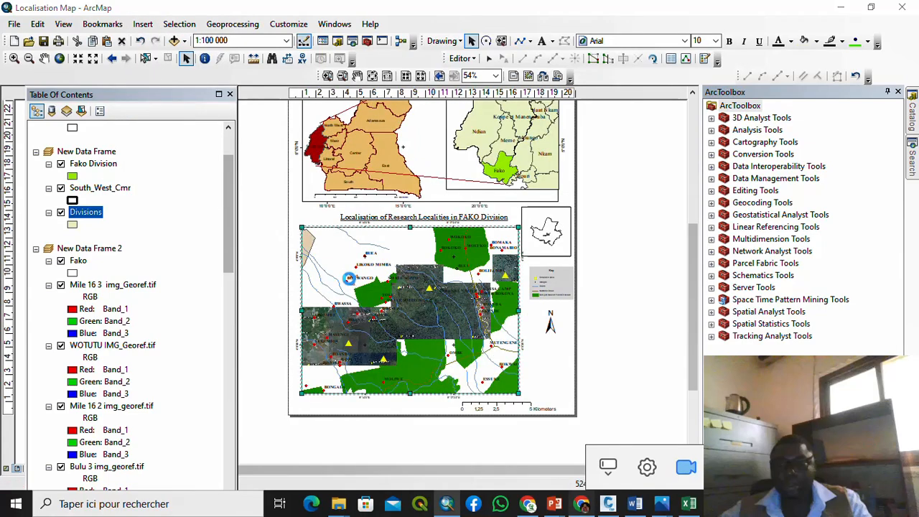
double_click(350, 283)
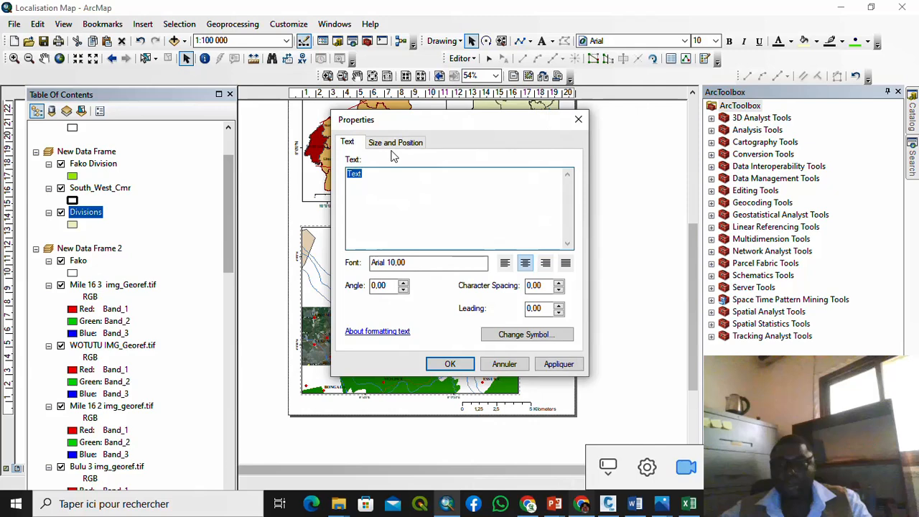
type("Data Source : National Institu")
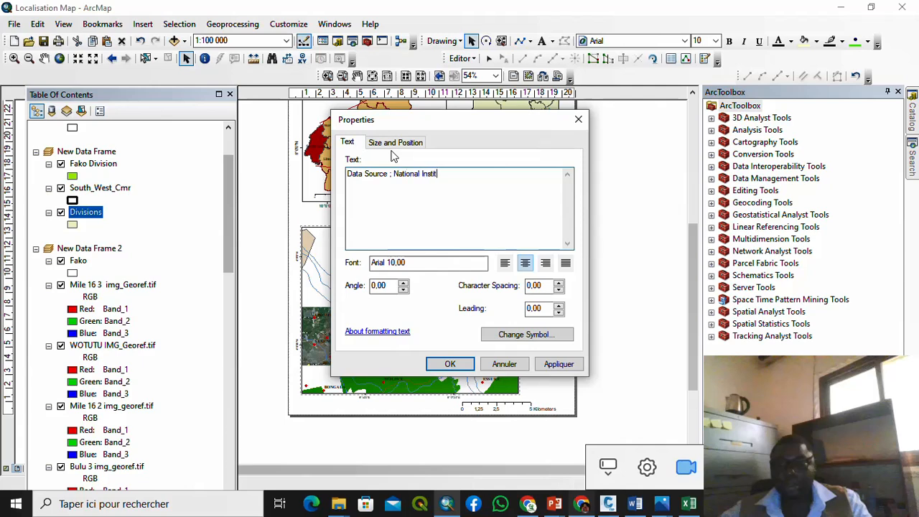
Step: Complete the credits to list National Institute of Cartography, Google earth Pro and Gps Field Data collection
key("BackSpace")
type("te of Cartography")
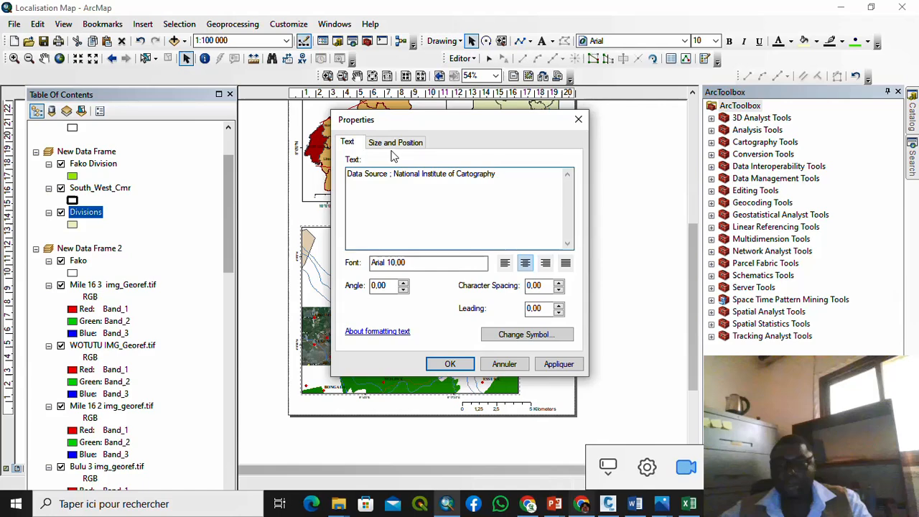
key("Return")
type("ps Field Data collection")
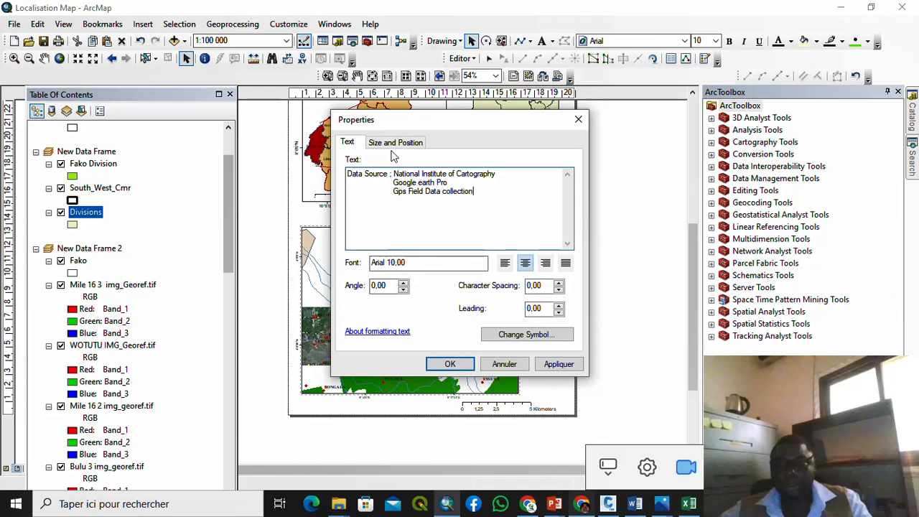
Step: Apply the data source text and restyle it as Times New Roman size 9
left_click(448, 364)
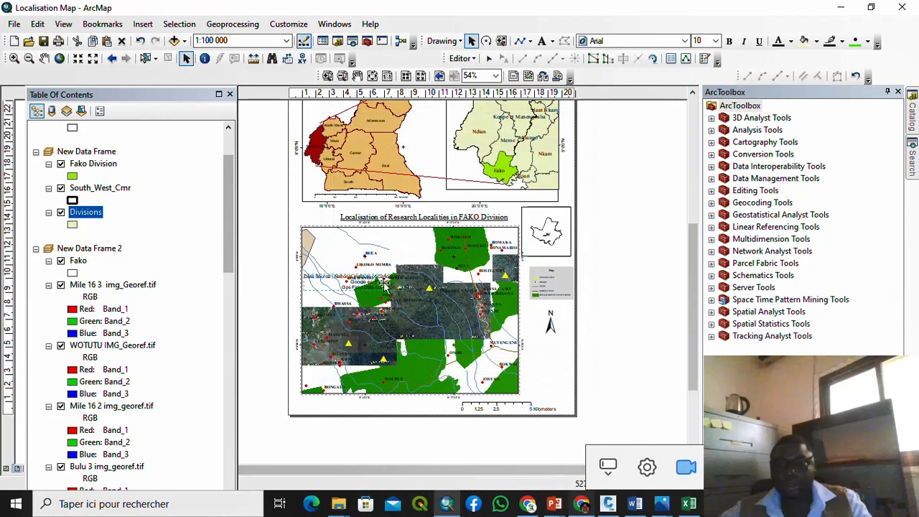
left_click_drag(381, 283, 549, 377)
double_click(548, 377)
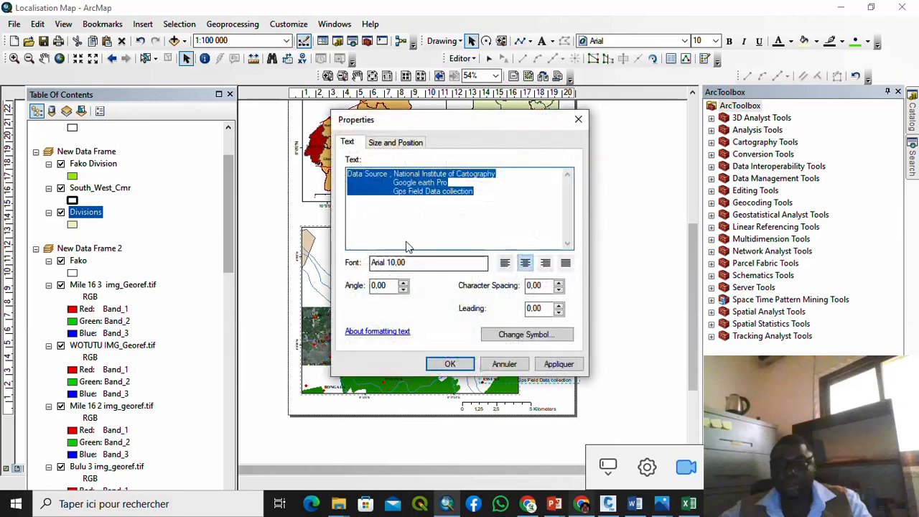
left_click(512, 335)
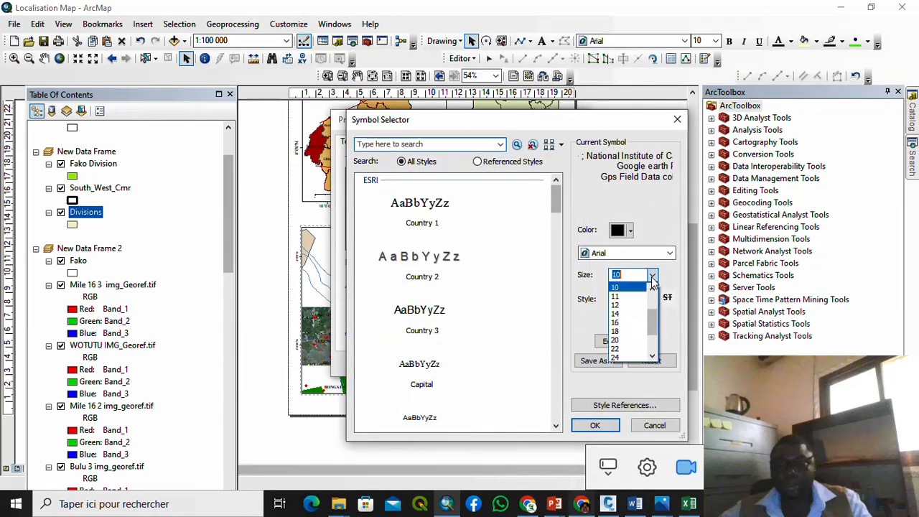
scroll(640, 312, "up", 1)
left_click(624, 310)
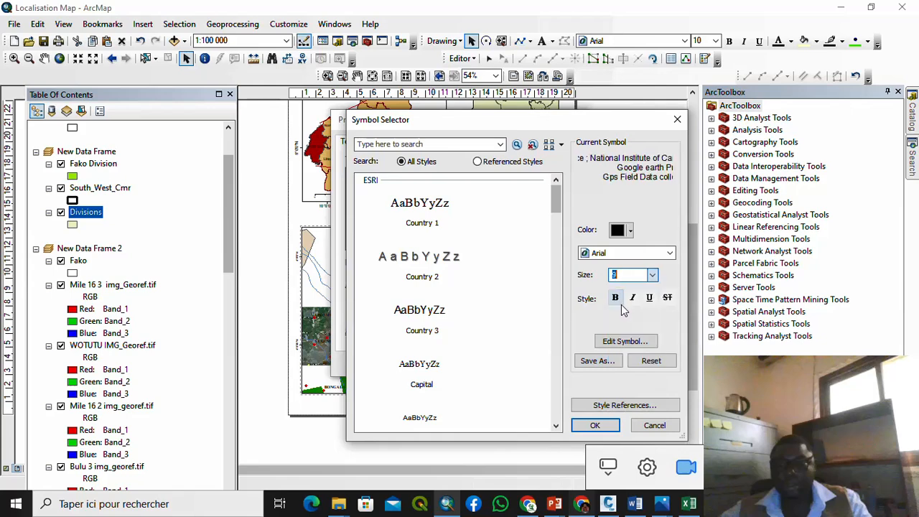
left_click(635, 258)
left_click(633, 260)
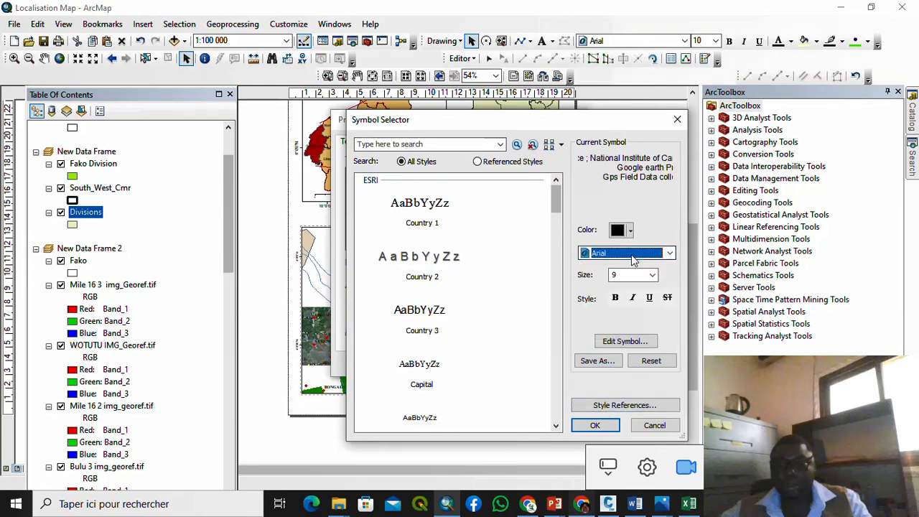
type("ti")
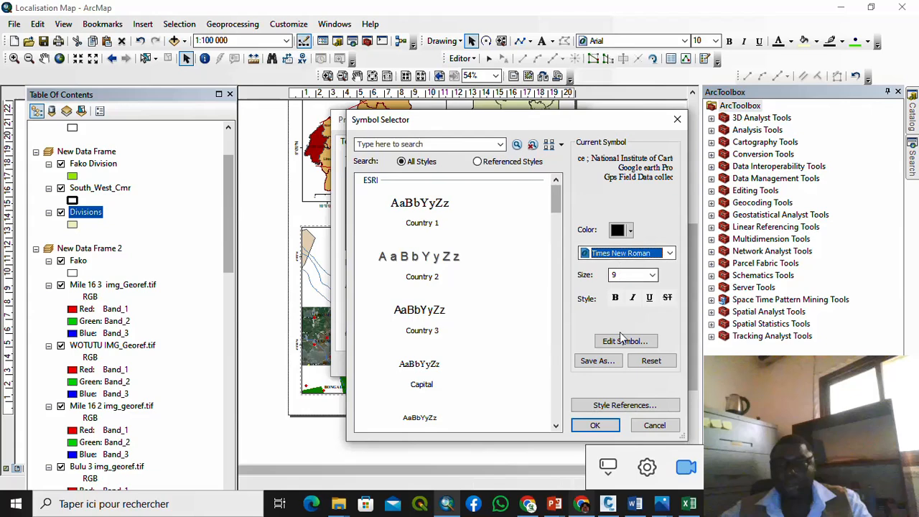
left_click(595, 425)
left_click(443, 363)
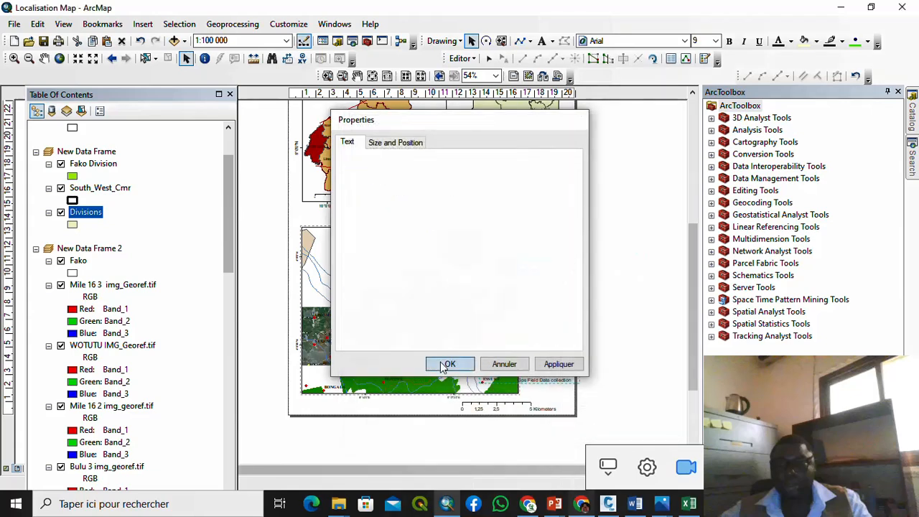
Step: Place the data source text below the map frame, left of the scale bar
left_click_drag(499, 386, 388, 409)
scroll(389, 409, "up", 2)
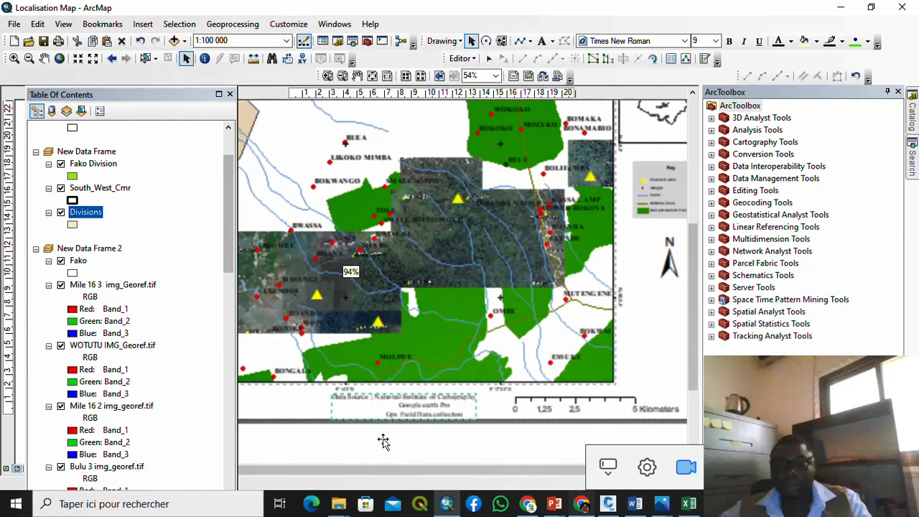
left_click(383, 441)
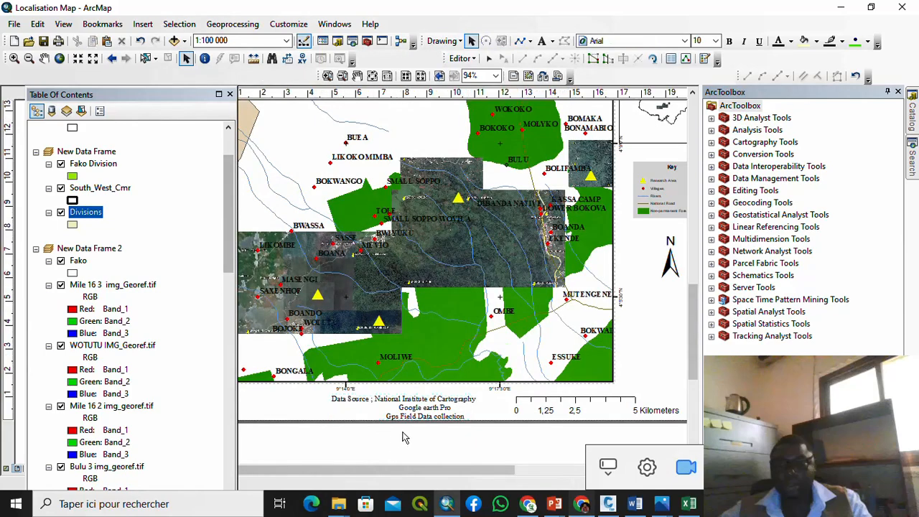
scroll(440, 407, "down", 2)
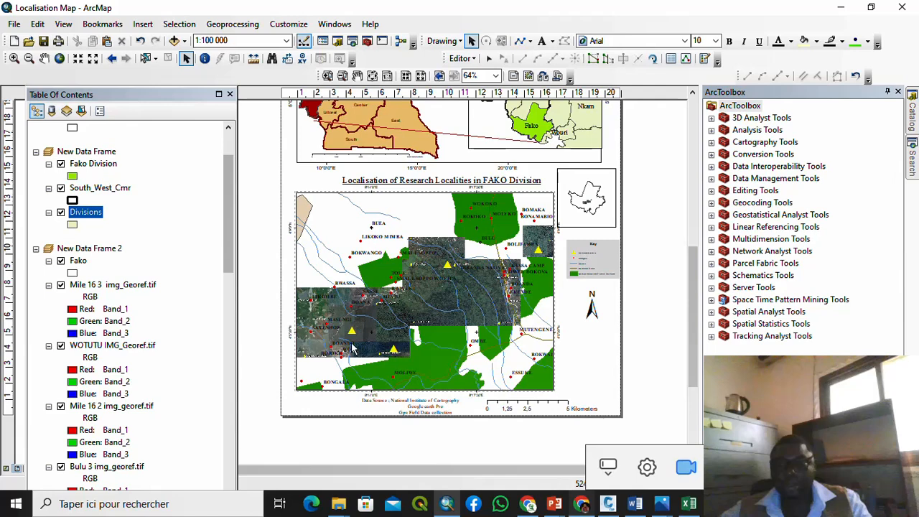
Step: Insert a new text element on the layout and open its properties
left_click(143, 24)
left_click(159, 71)
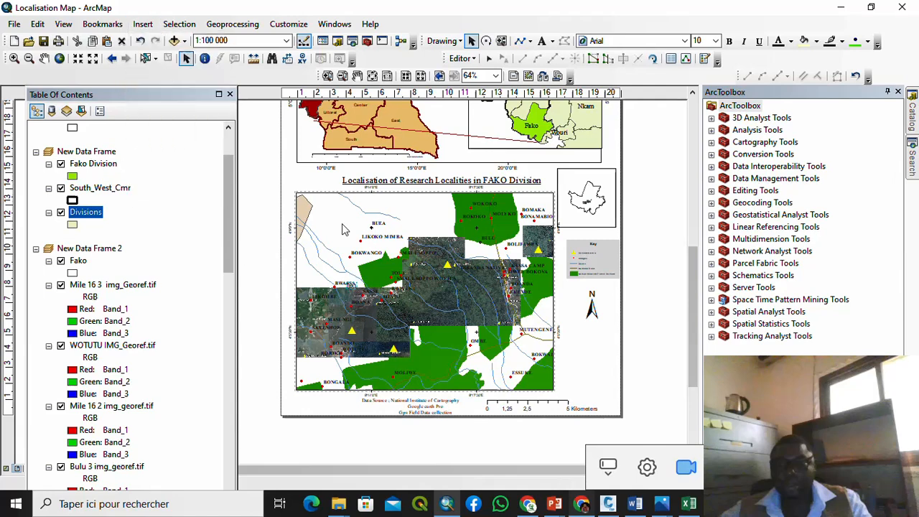
left_click(349, 300)
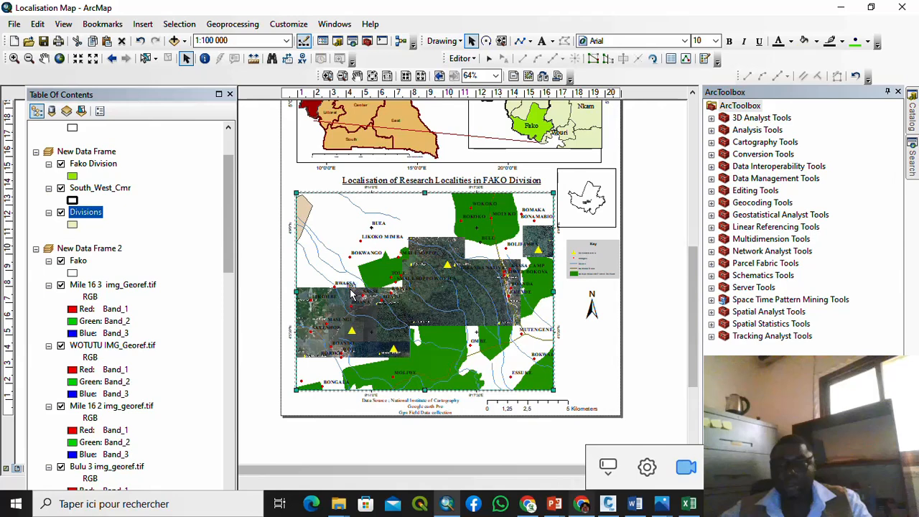
left_click(652, 342)
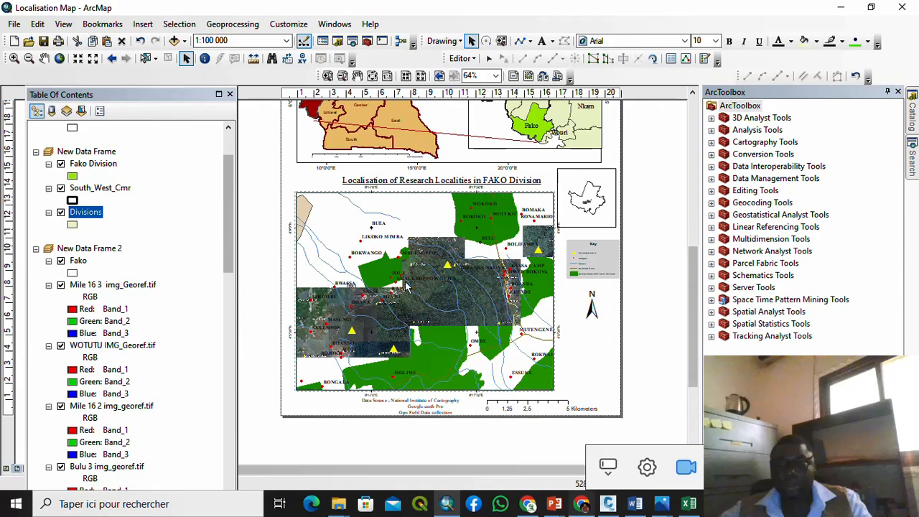
double_click(351, 288)
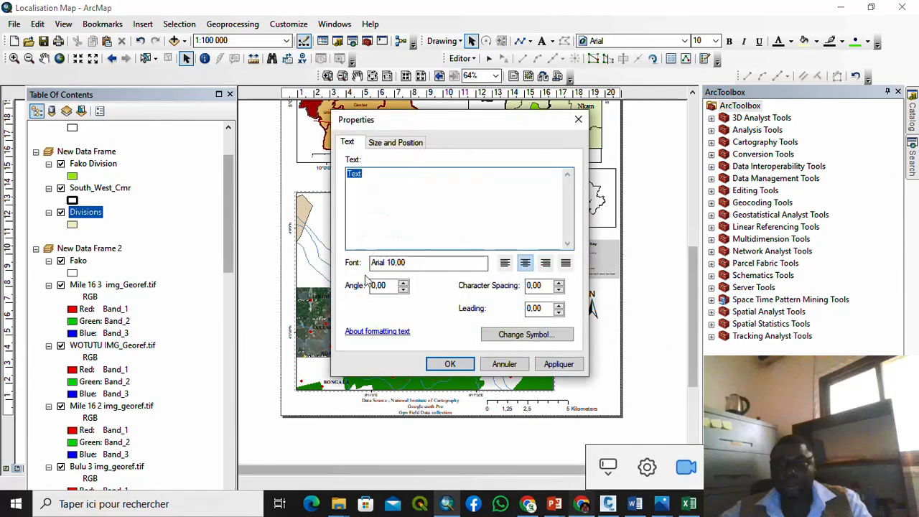
Step: Enter 'WGS 1984 UTM / ZONE 32 N (South West Cameroon)' and move it below the map's lower left
type("U")
key("BackSpace")
key("BackSpace")
key("BackSpace")
type("984 UTM")
key("Return")
type("ZONE")
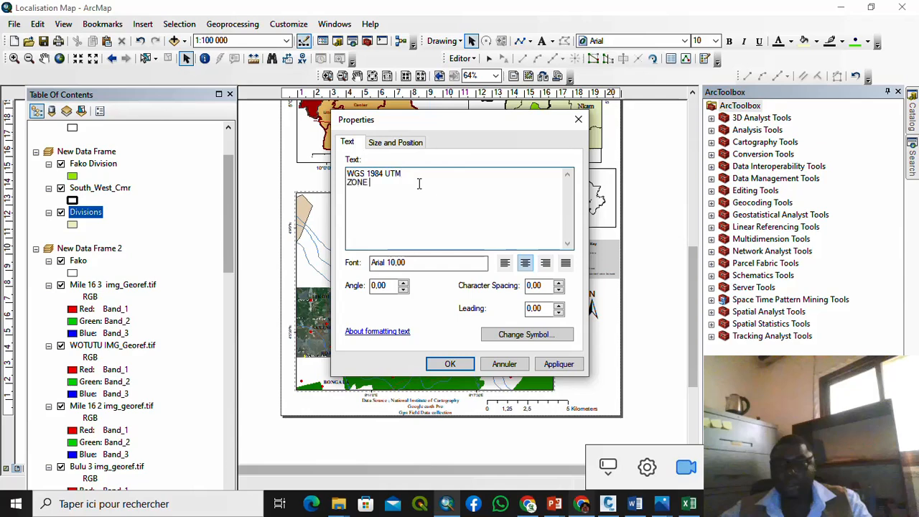
type(" 32 N")
key("BackSpace")
key("BackSpace")
type("(")
key("Tab")
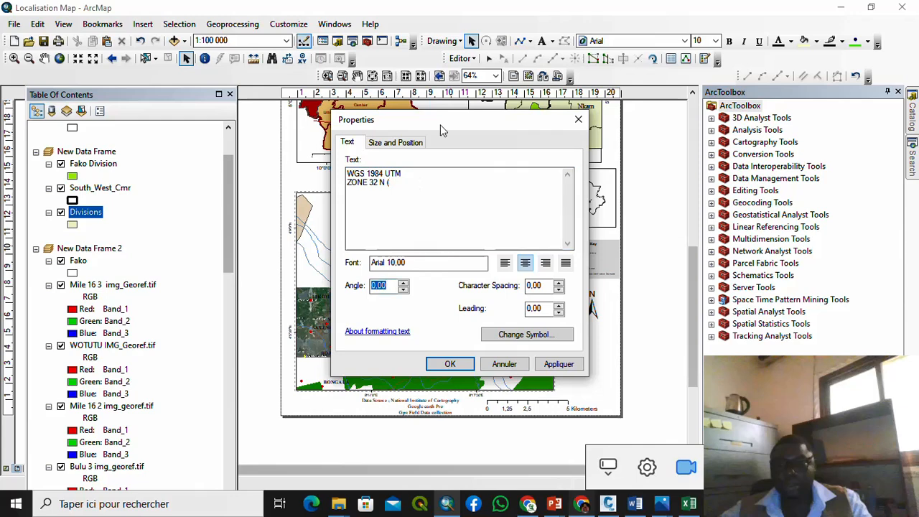
left_click(395, 184)
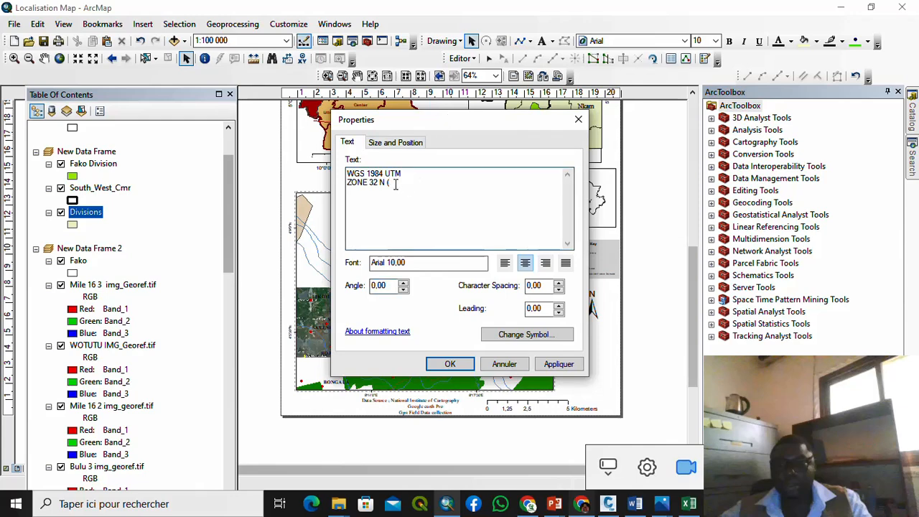
type("So")
type("uth")
type(" West")
type(" Cqmer")
type("amer")
left_click(450, 364)
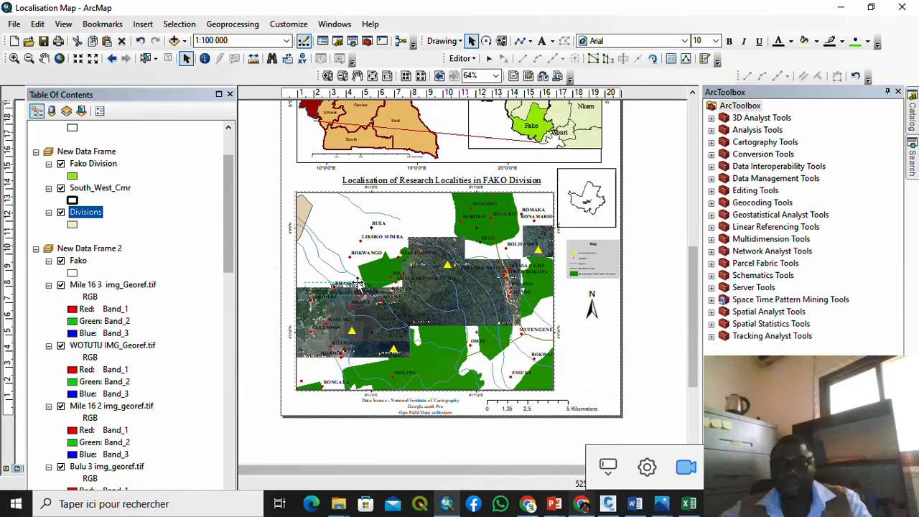
left_click_drag(350, 324, 332, 405)
Step: Reduce the projection note's text size to 8
double_click(331, 403)
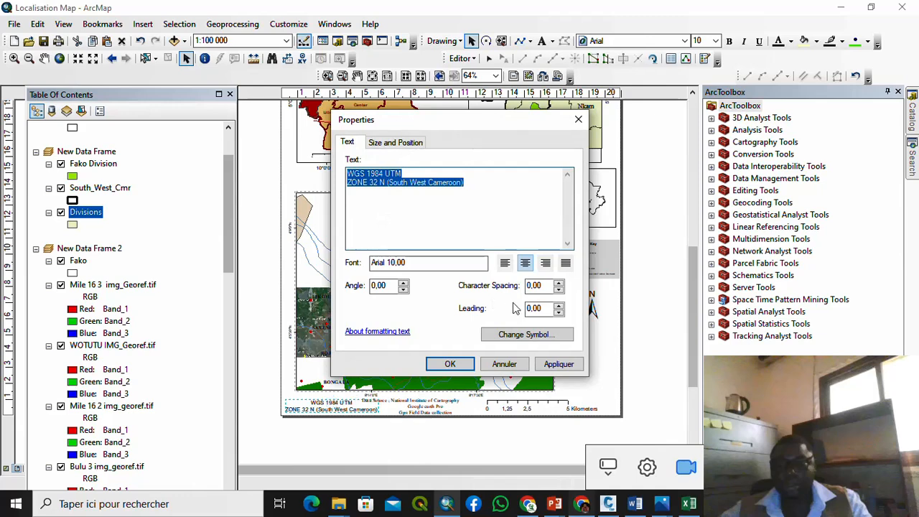
left_click(524, 336)
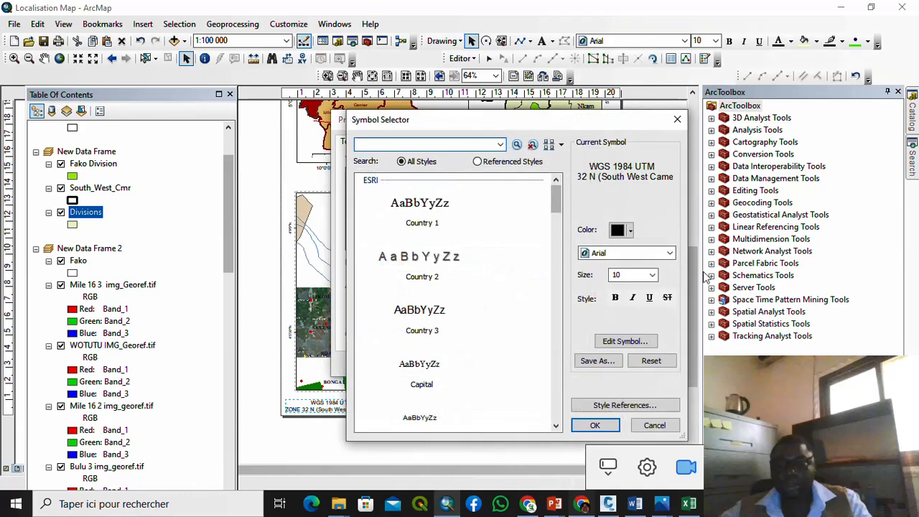
left_click(651, 276)
scroll(644, 299, "up", 1)
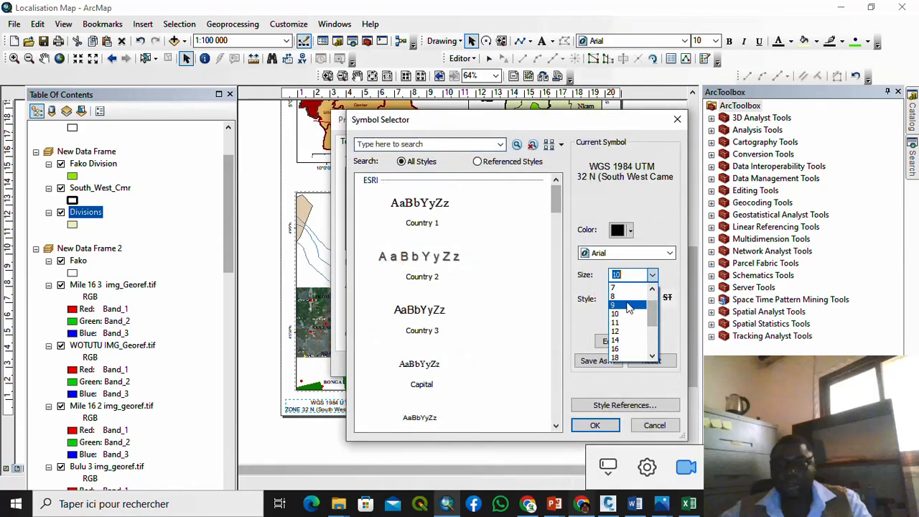
left_click(628, 297)
left_click(595, 425)
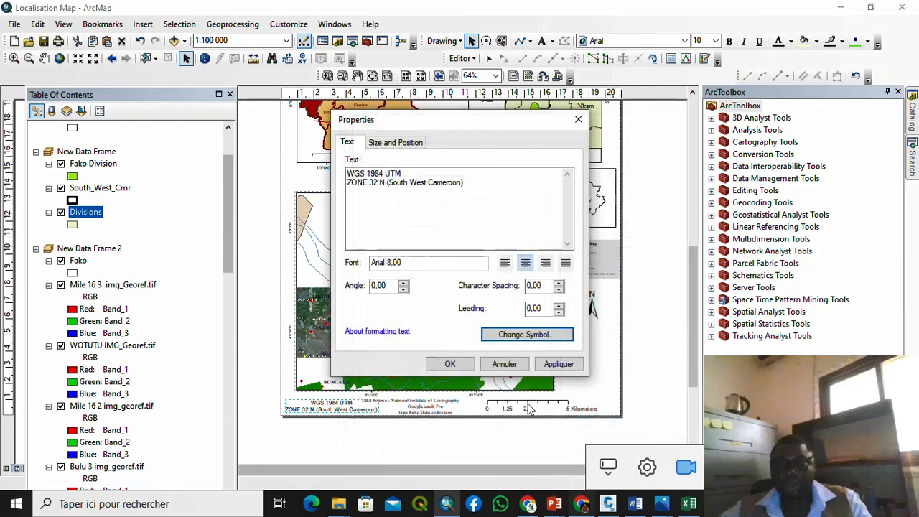
left_click(452, 365)
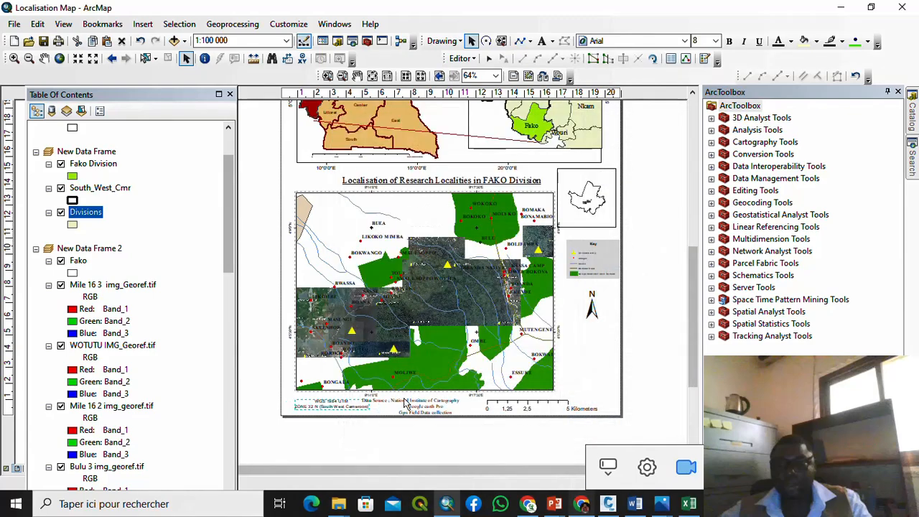
Step: Nudge the projection note slightly down and left under the map frame
scroll(339, 387, "up", 2)
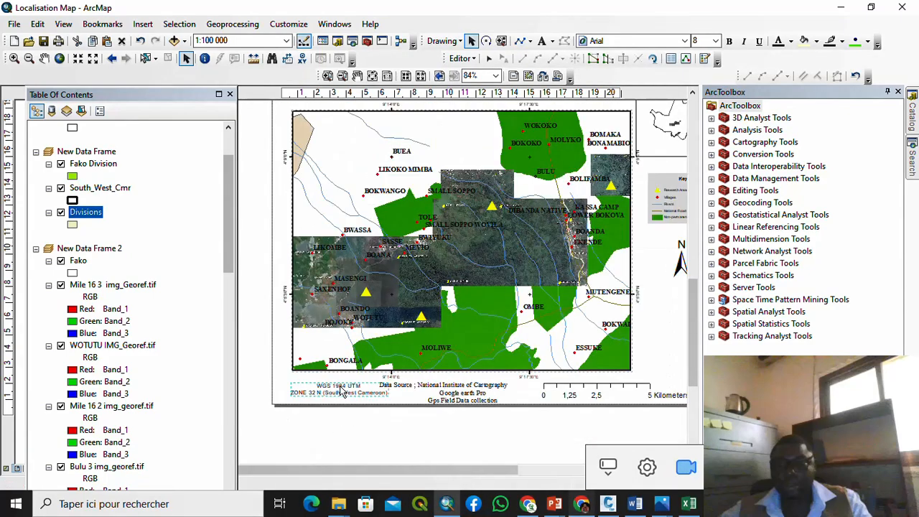
left_click_drag(339, 387, 326, 400)
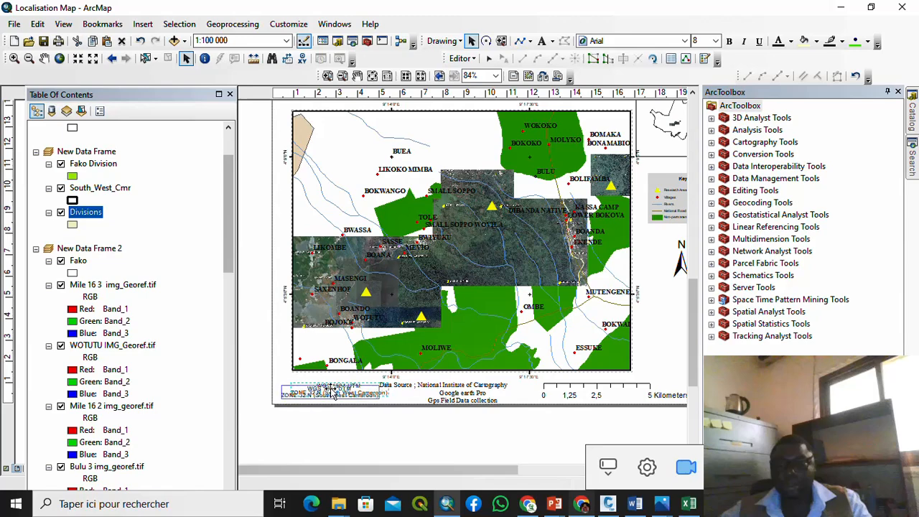
scroll(329, 420, "up", 1)
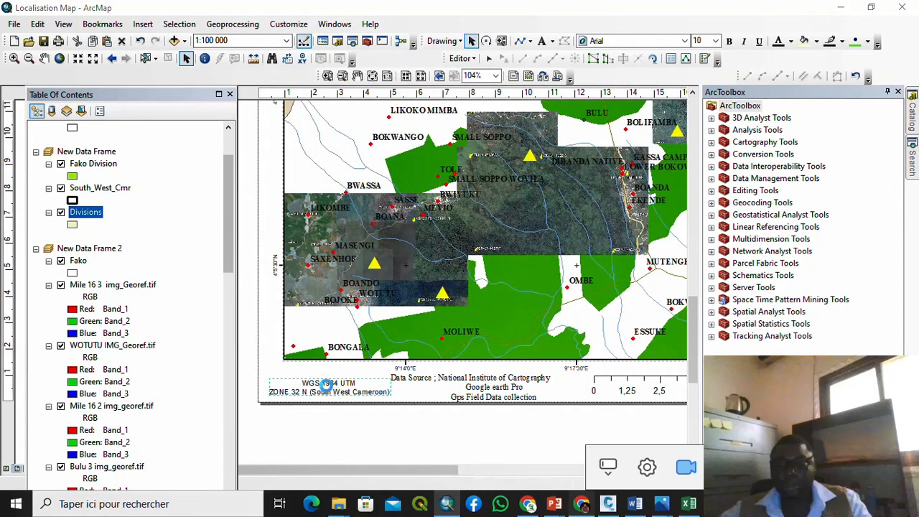
double_click(328, 394)
left_click(449, 364)
Step: Scroll the layer list to New Data Frame 3 and zoom the layout to 94%
scroll(365, 434, "down", 1)
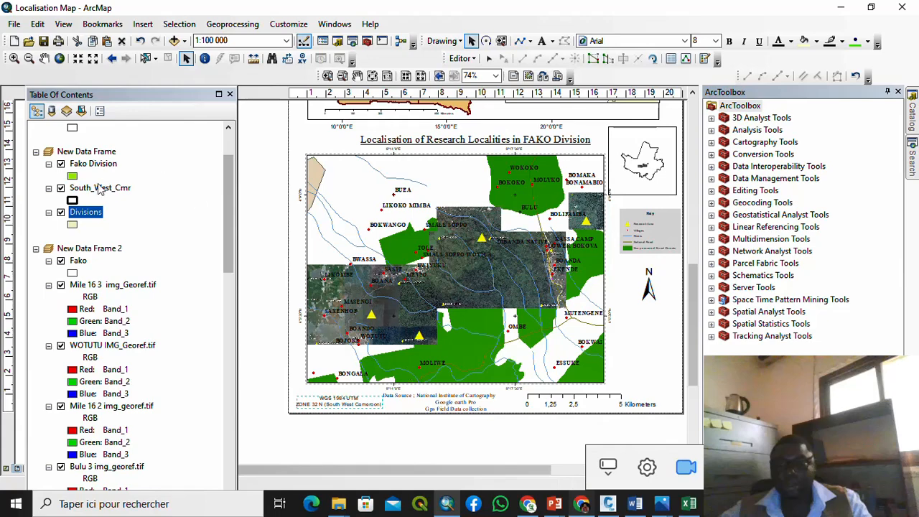
scroll(119, 300, "up", 1)
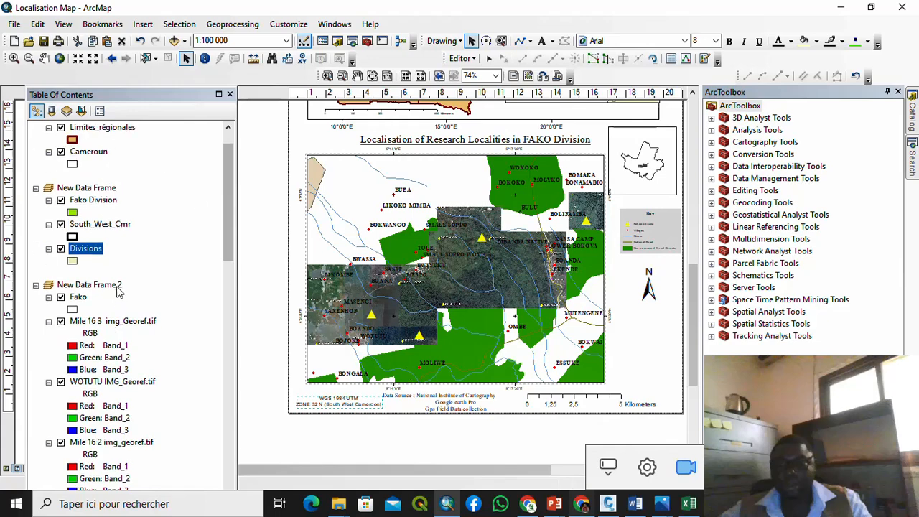
scroll(111, 273, "up", 1)
scroll(406, 305, "down", 1)
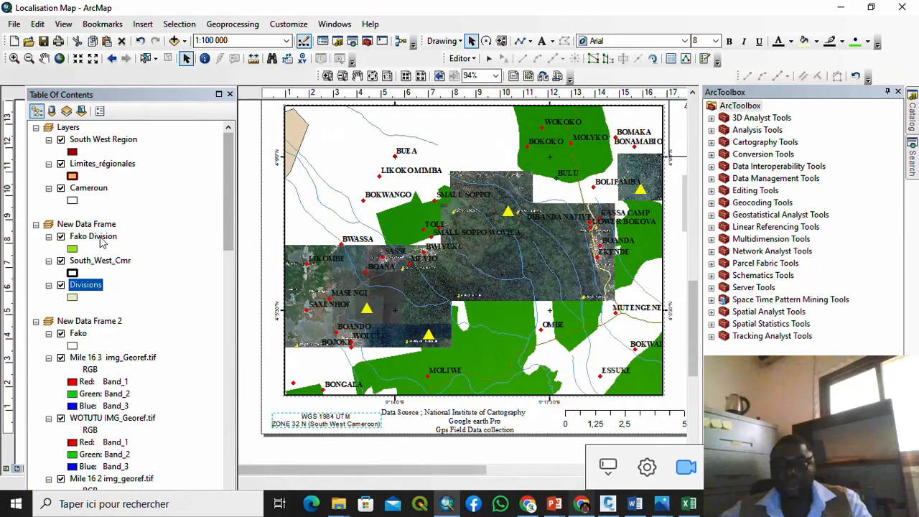
scroll(101, 242, "down", 12)
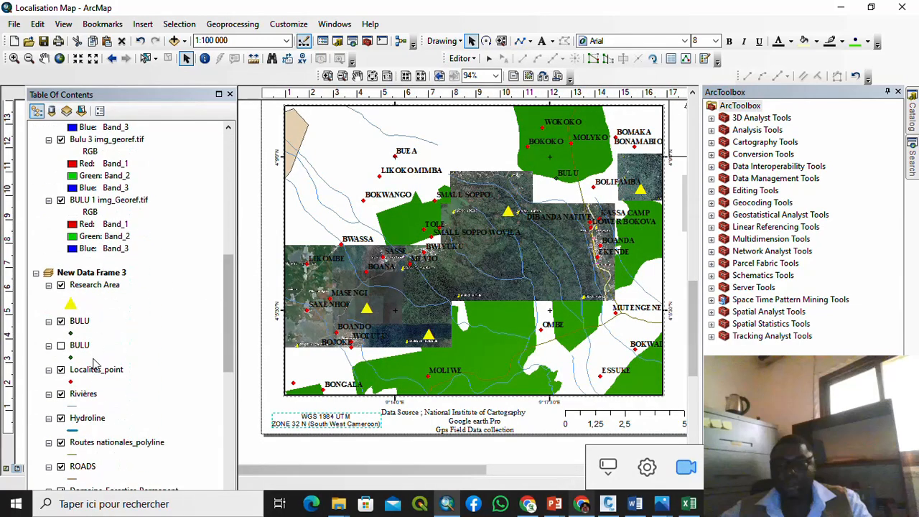
Step: Turn on Research Area labels from the Name field in bold red and apply
right_click(101, 287)
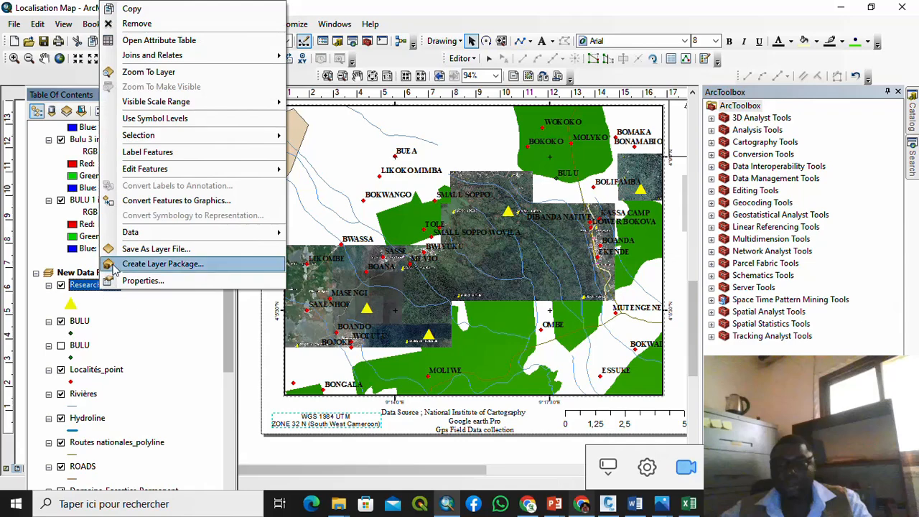
left_click(161, 284)
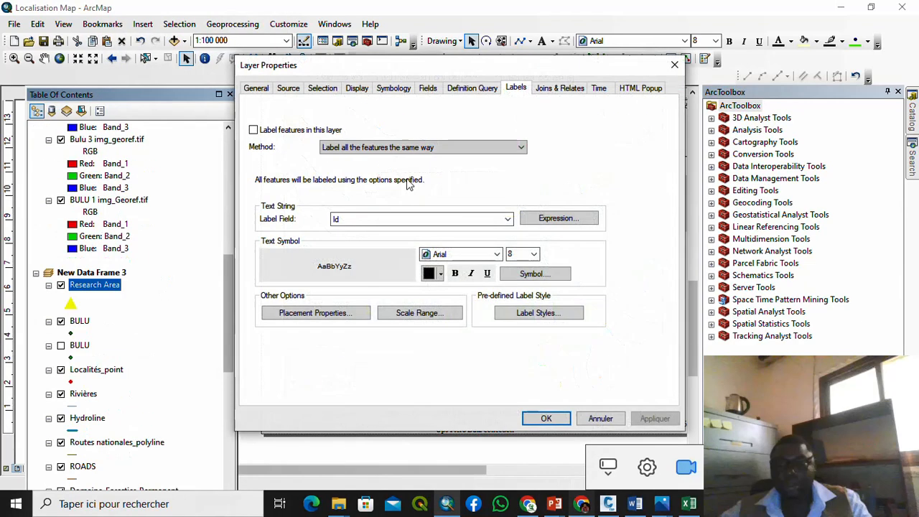
left_click(252, 130)
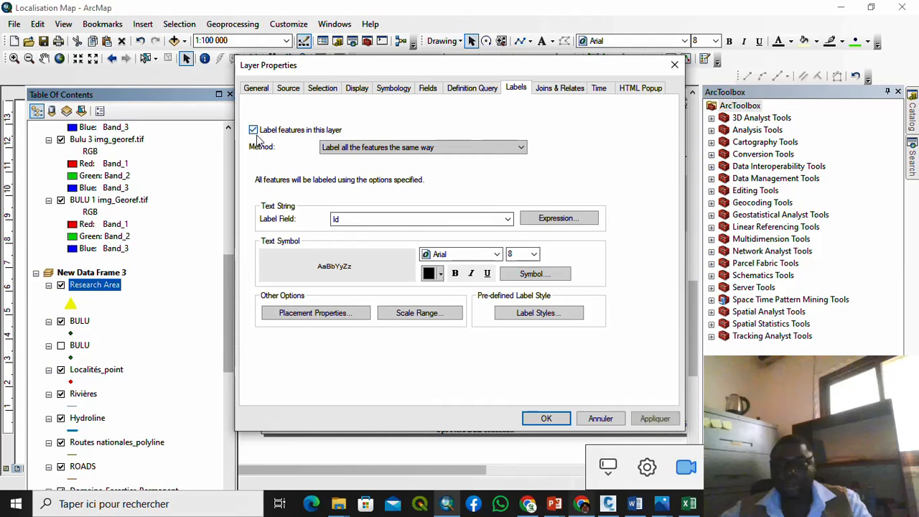
left_click(448, 221)
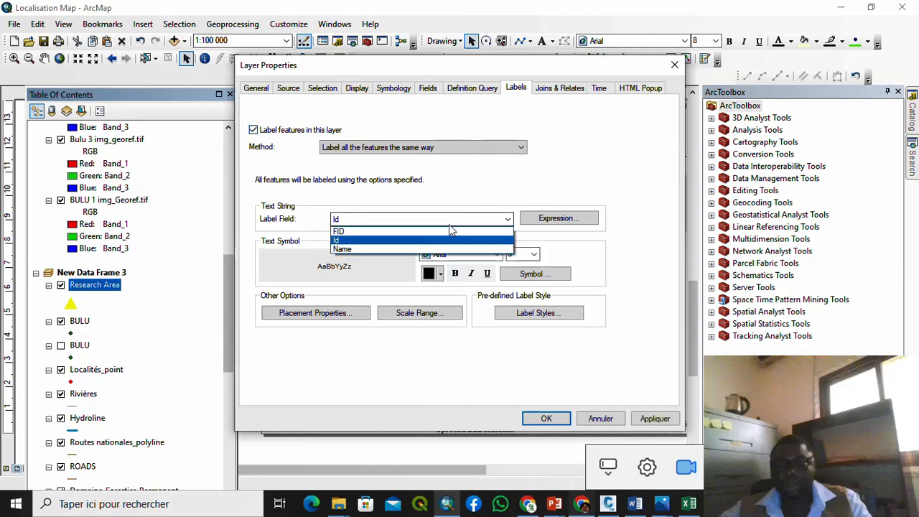
left_click(425, 251)
left_click(440, 274)
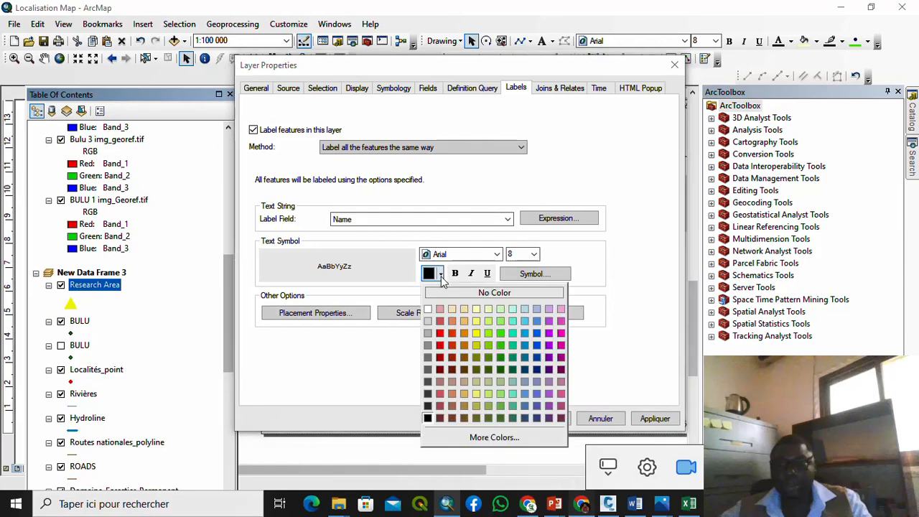
left_click(439, 333)
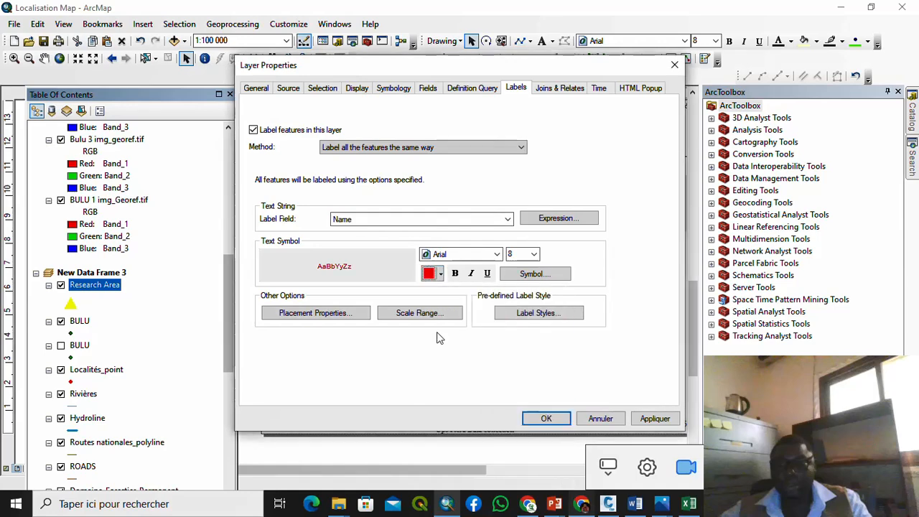
left_click(455, 274)
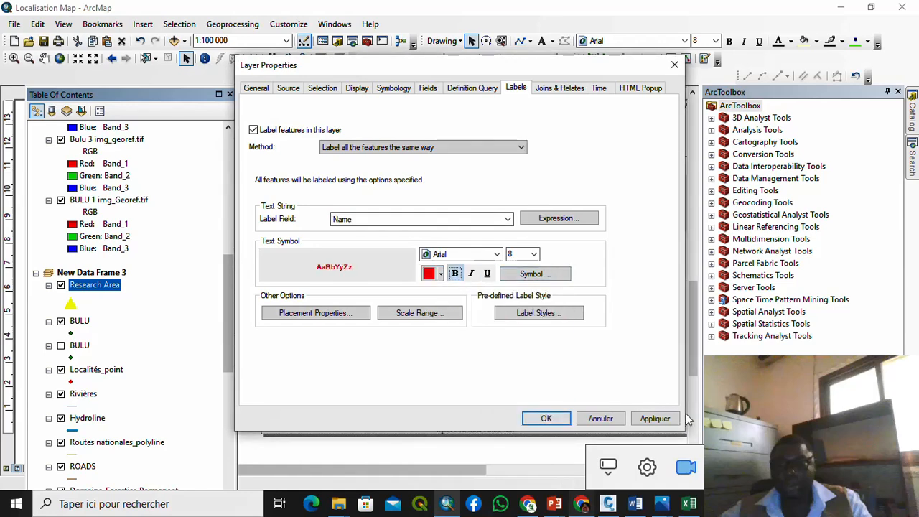
left_click(659, 420)
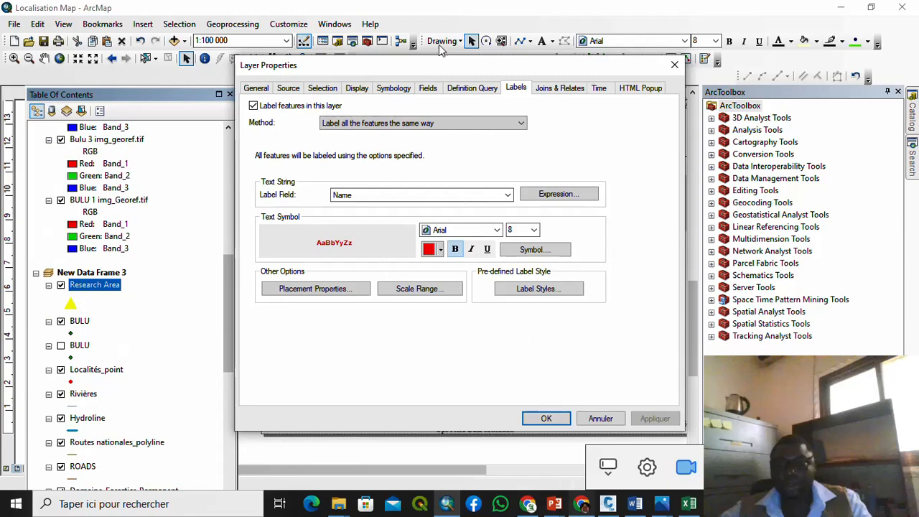
left_click_drag(441, 66, 627, 92)
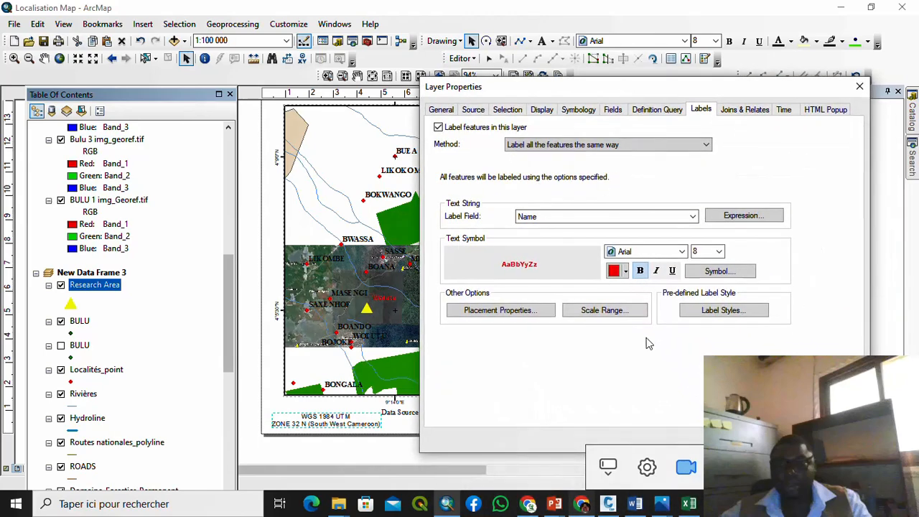
Step: Change the Research Area label colour to yellow and apply it
left_click(626, 270)
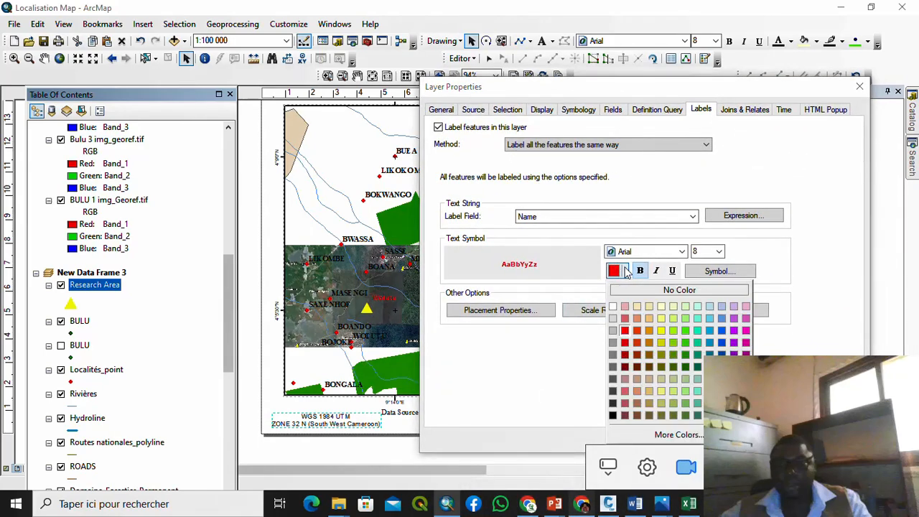
left_click(661, 331)
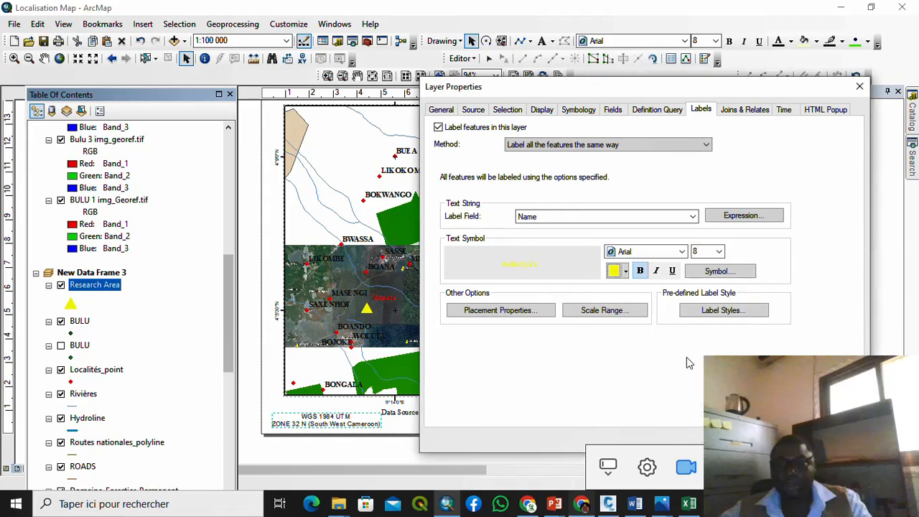
left_click(835, 440)
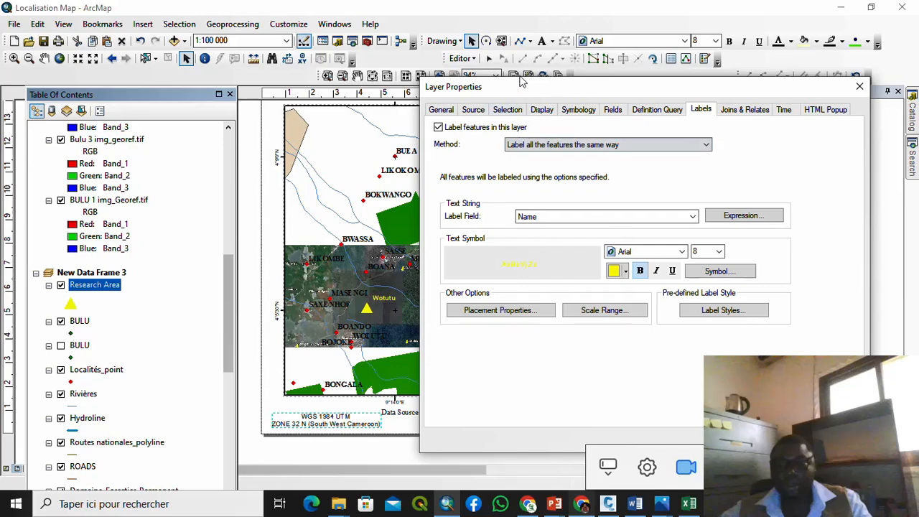
left_click_drag(522, 86, 532, 123)
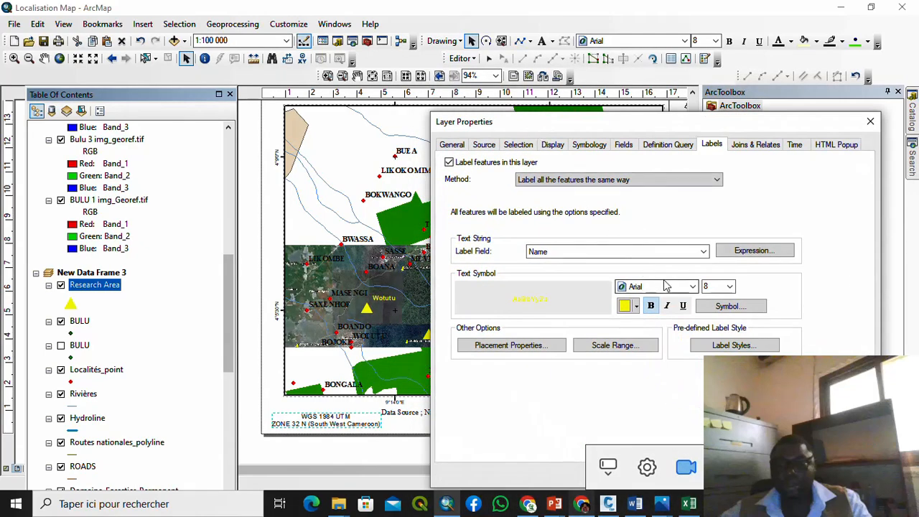
Step: Keep Arial as the label font, set label size 11, apply and confirm
left_click(731, 288)
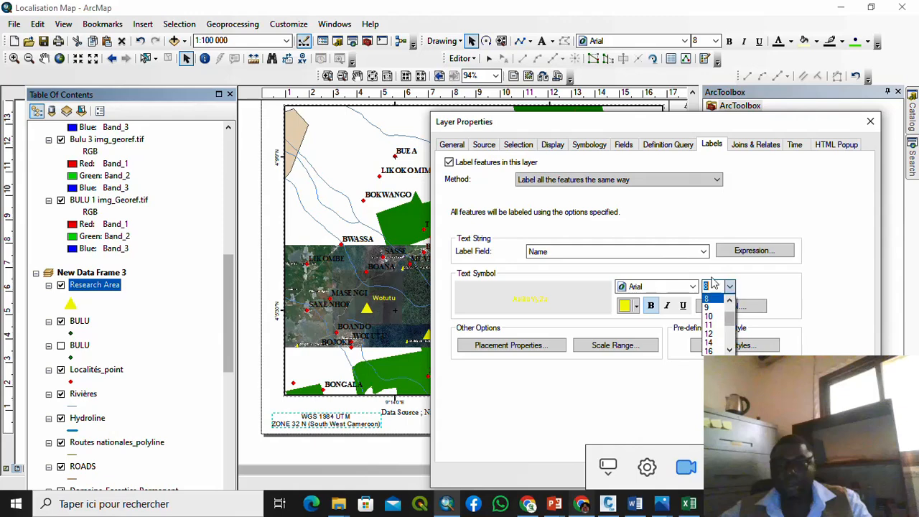
left_click(689, 291)
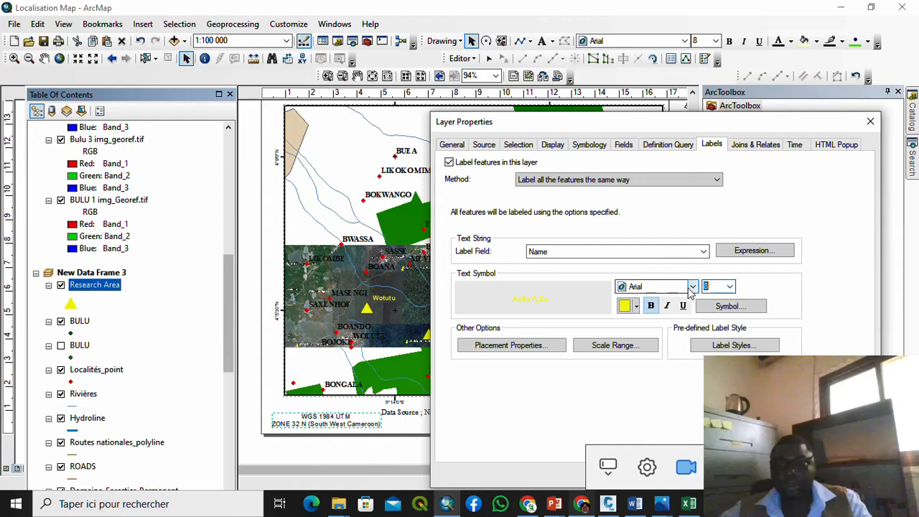
left_click(675, 289)
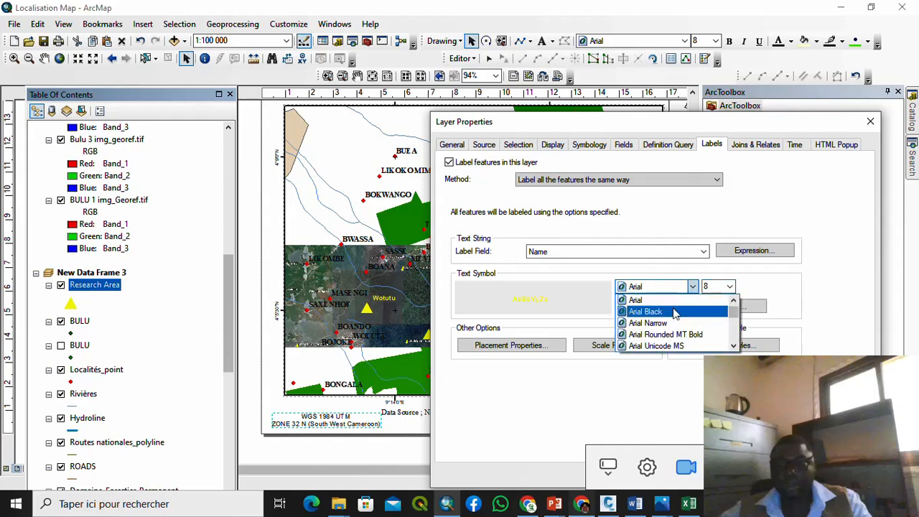
left_click(662, 286)
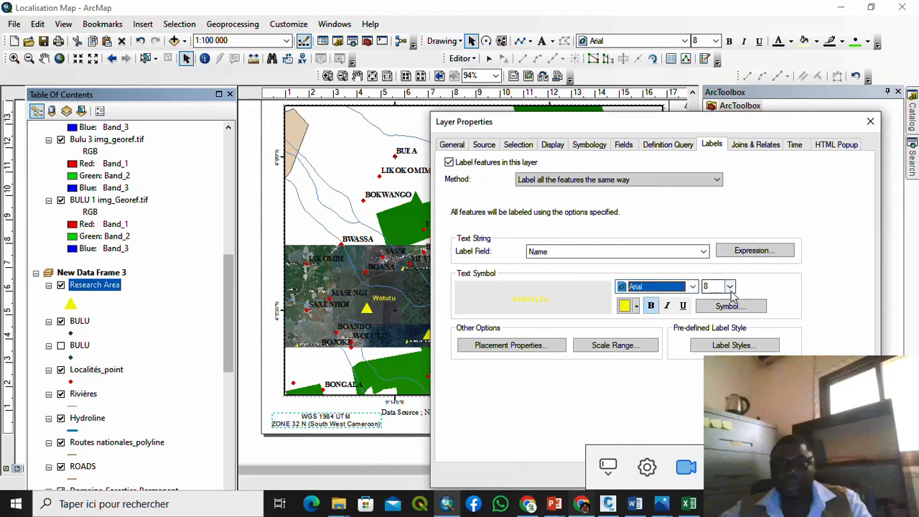
left_click(731, 287)
left_click(709, 324)
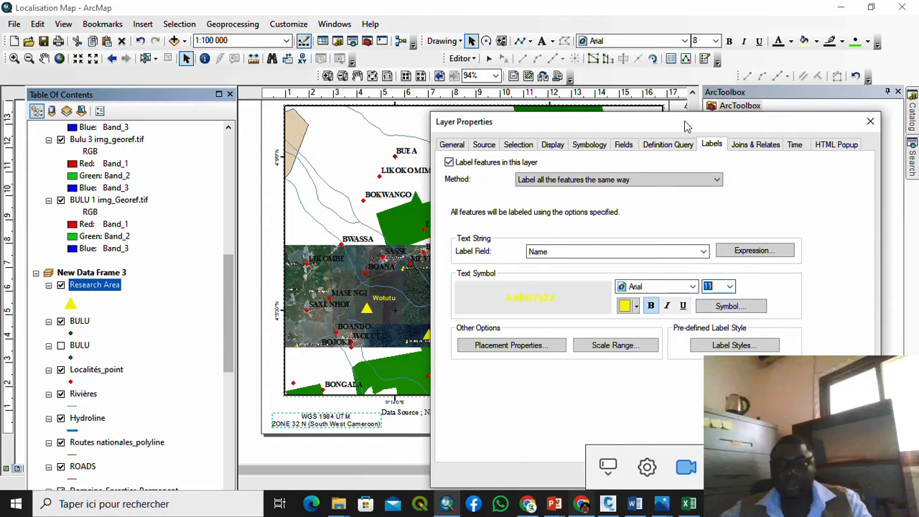
left_click_drag(684, 121, 666, 79)
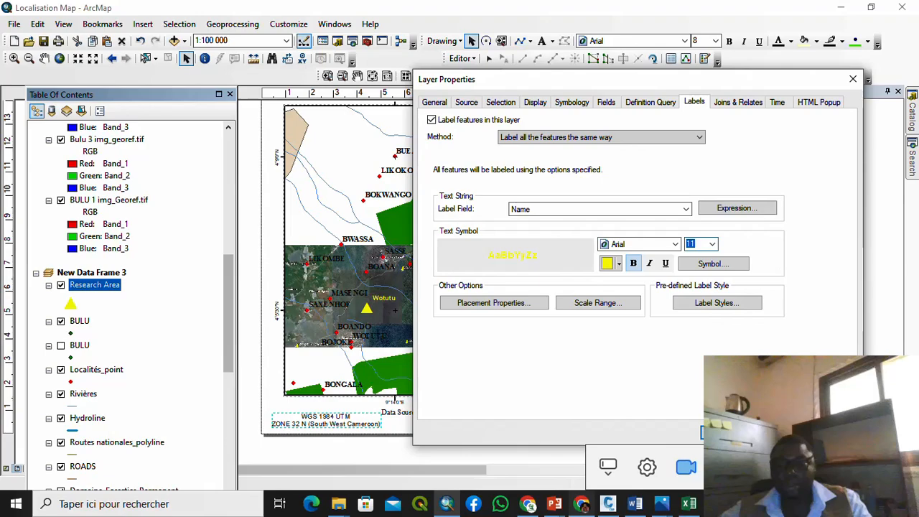
left_click(833, 432)
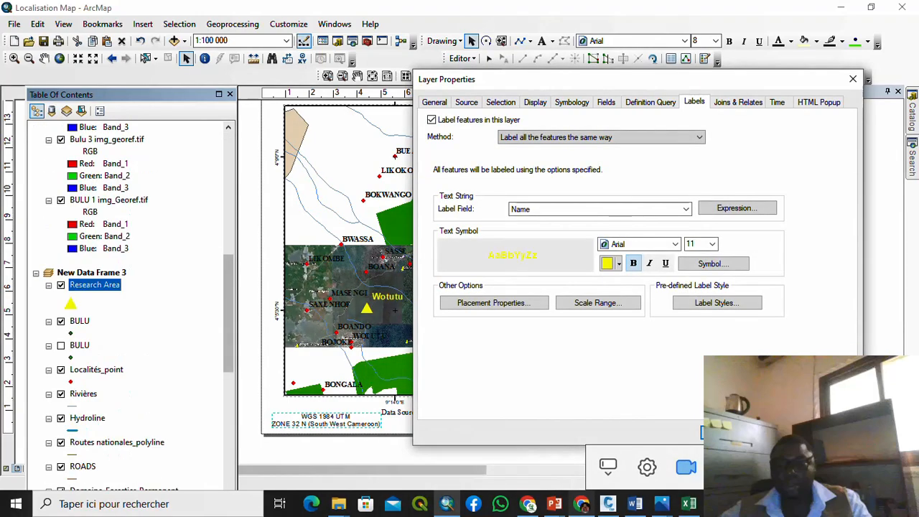
left_click(729, 432)
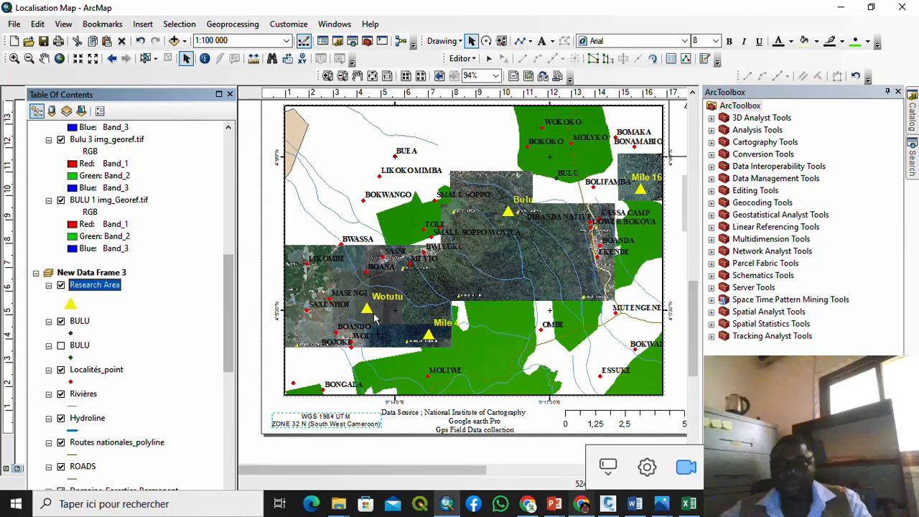
Step: Set the Research Area triangle symbol colour to dark red
left_click(70, 304)
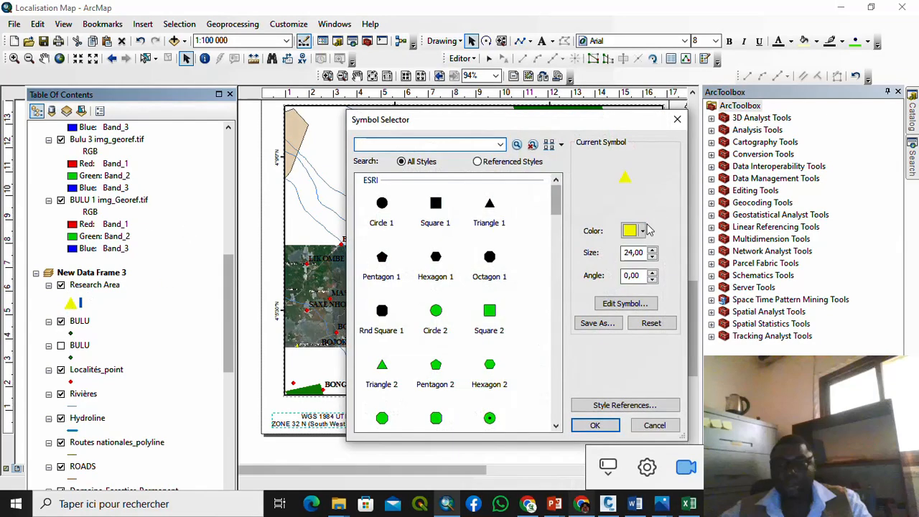
left_click(642, 230)
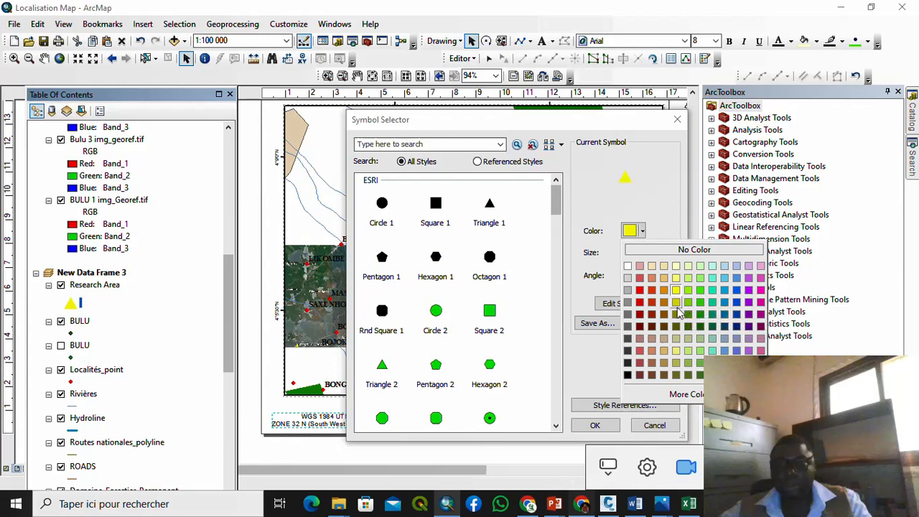
left_click(639, 326)
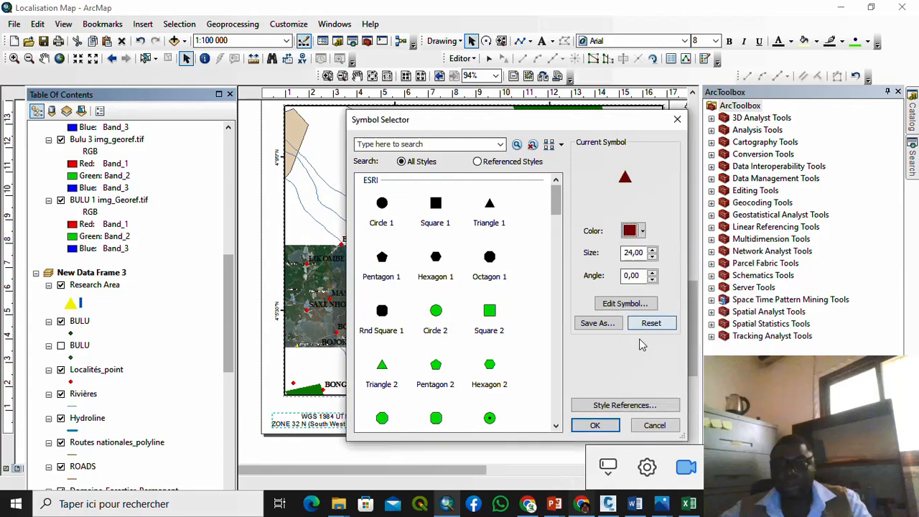
left_click(599, 426)
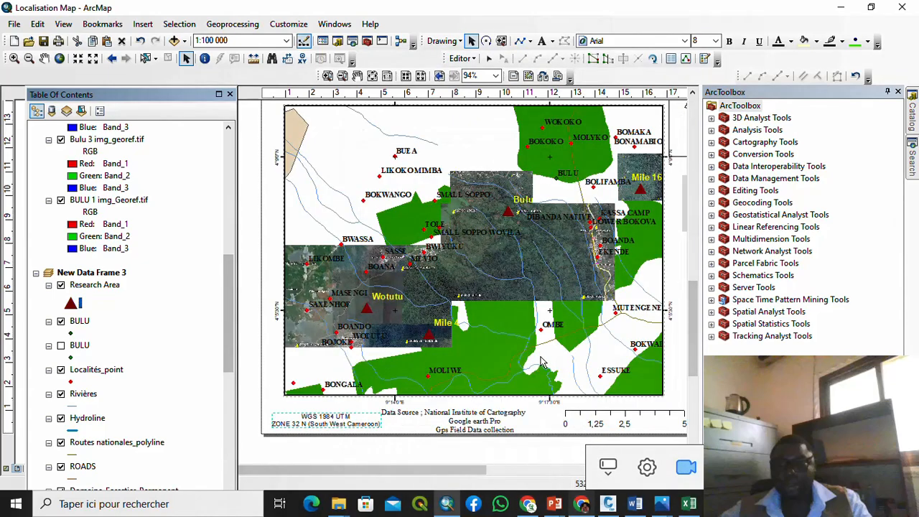
scroll(497, 325, "up", 2)
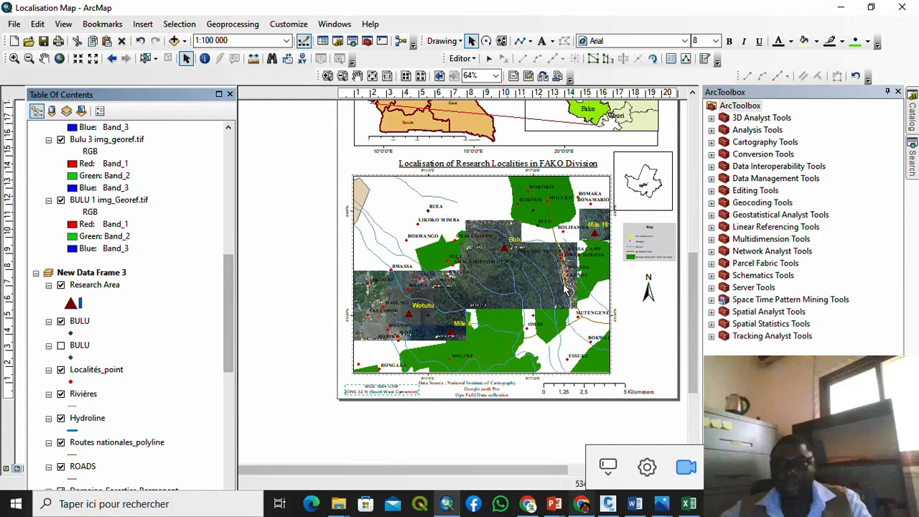
scroll(558, 284, "down", 2)
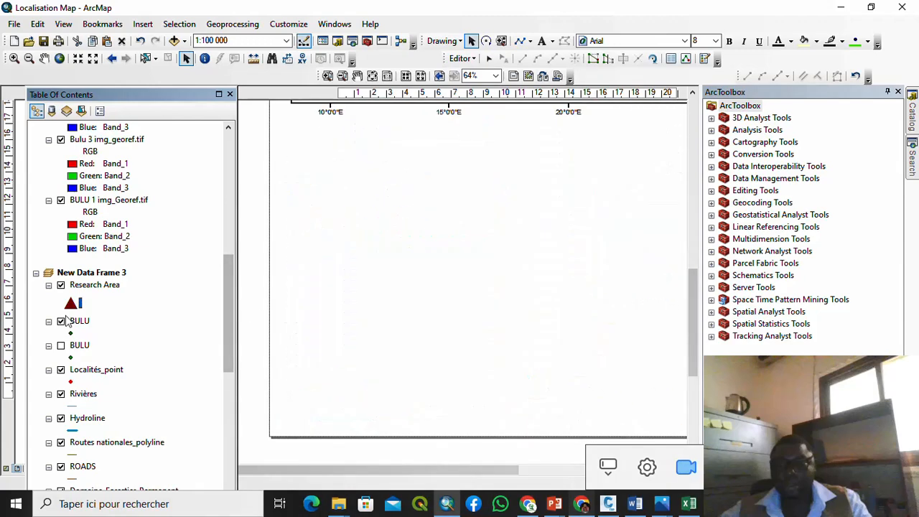
Step: Change the Research Area triangle symbol colour to yellow
left_click(71, 303)
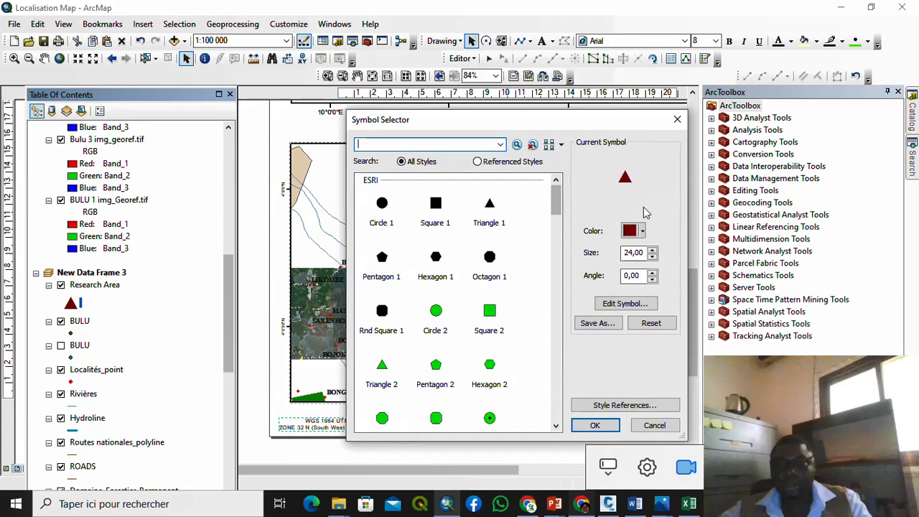
left_click(643, 230)
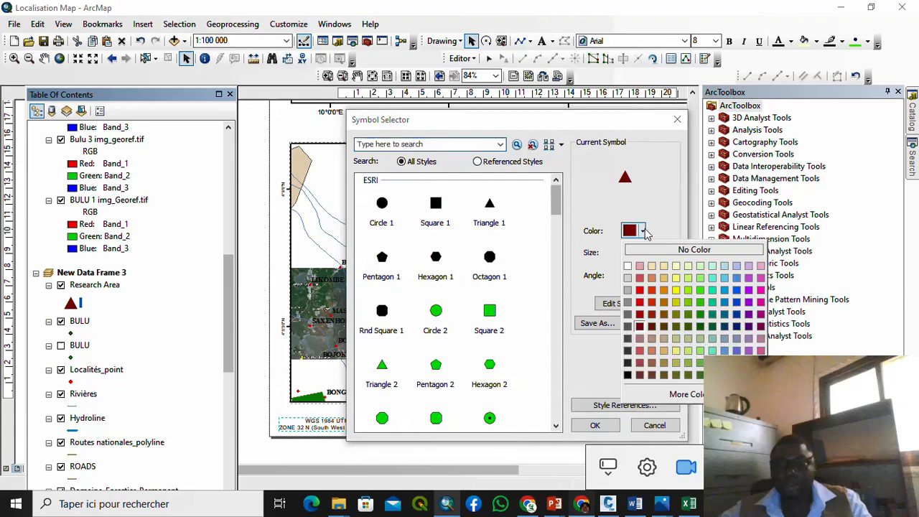
left_click(674, 288)
left_click(595, 425)
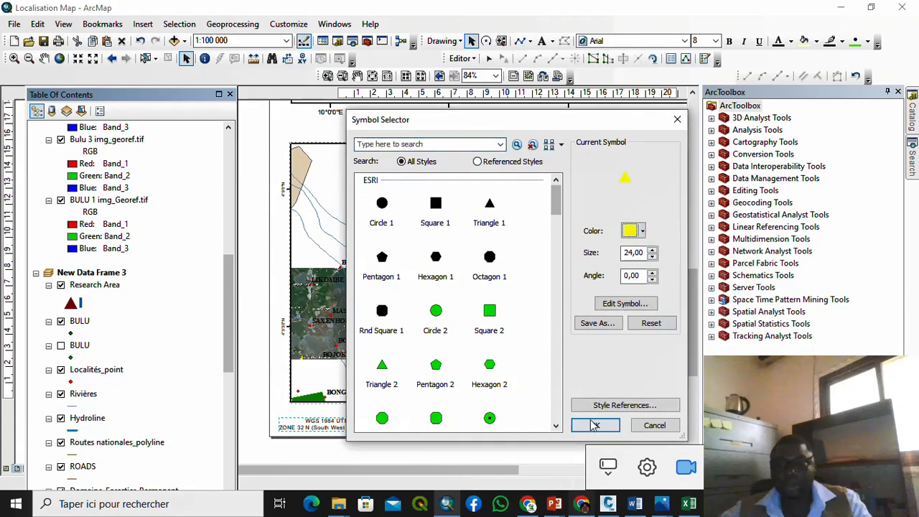
right_click(70, 309)
left_click(108, 296)
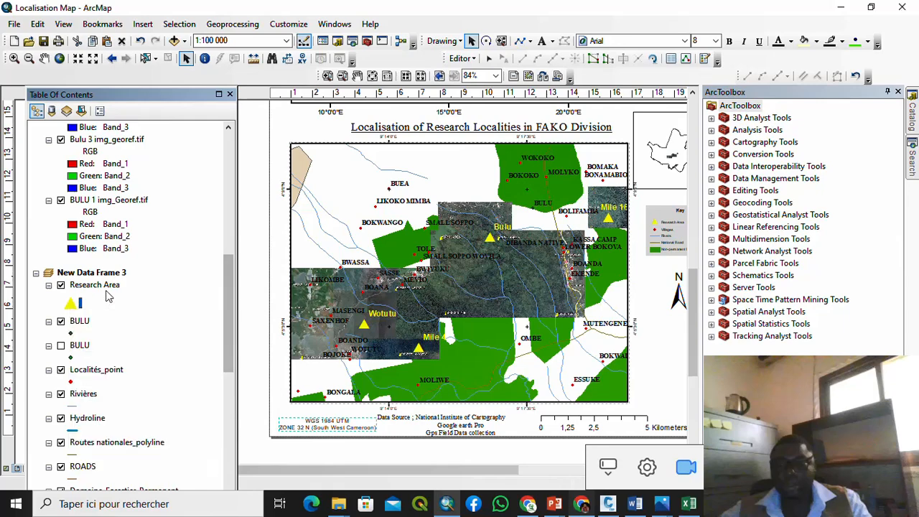
right_click(108, 294)
left_click(150, 281)
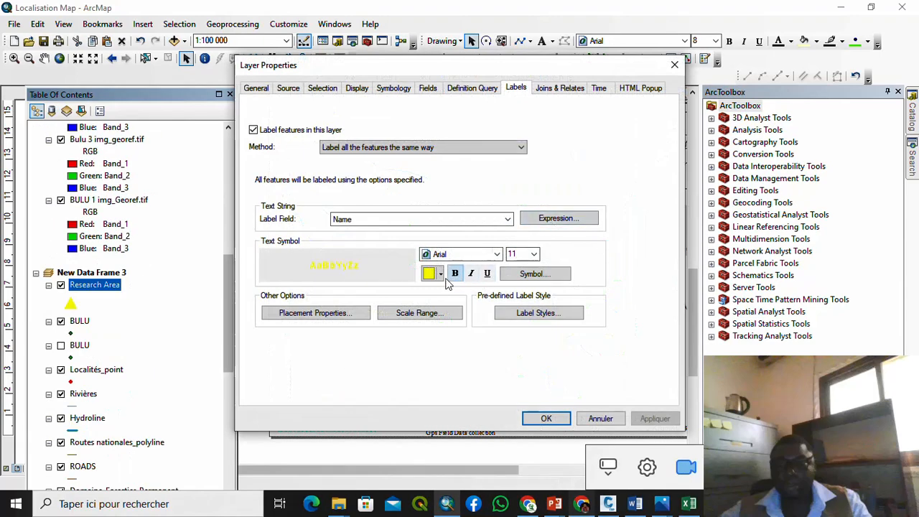
left_click(440, 274)
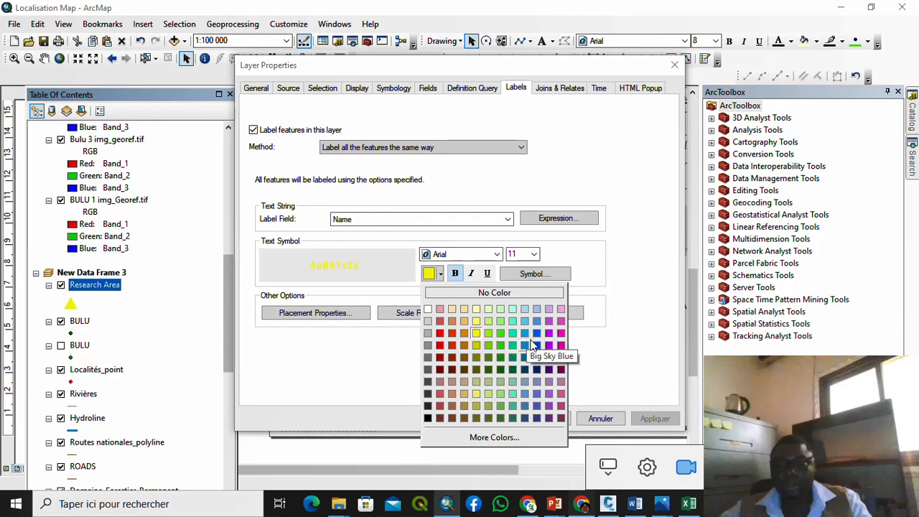
left_click(558, 344)
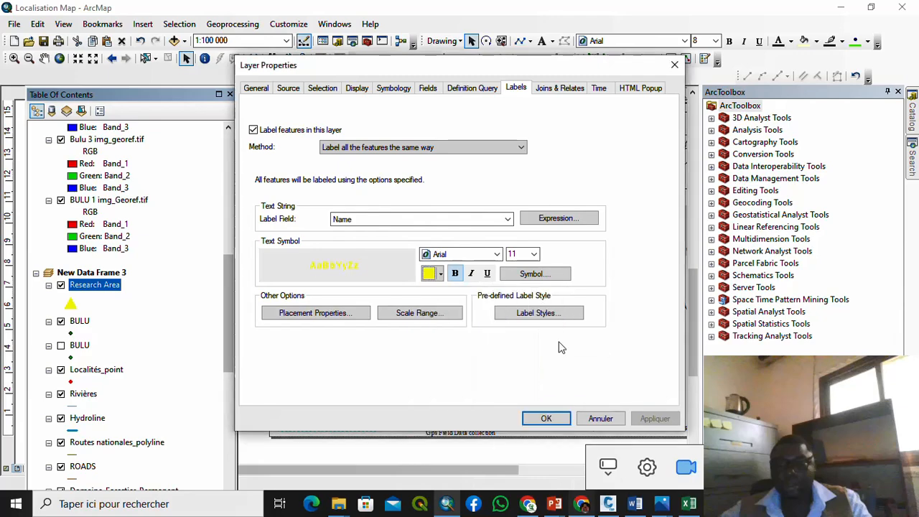
left_click(546, 418)
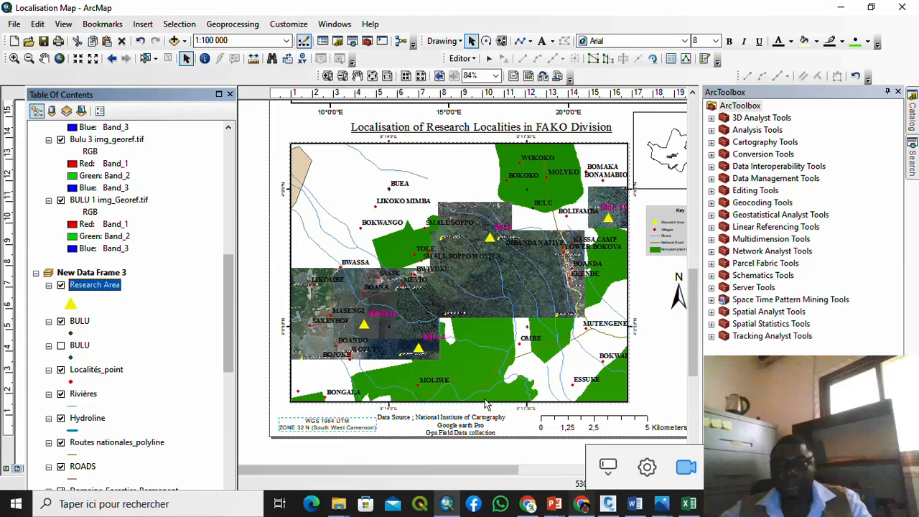
right_click(84, 287)
left_click(115, 283)
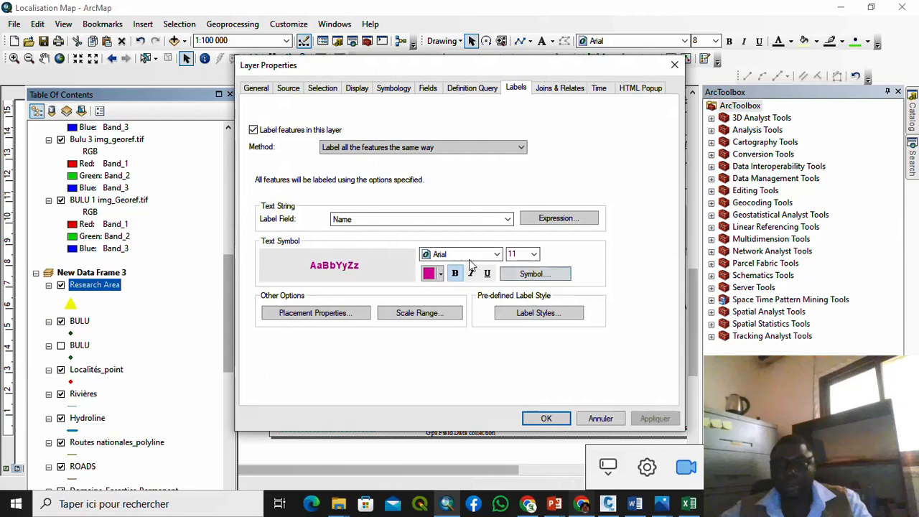
left_click(442, 274)
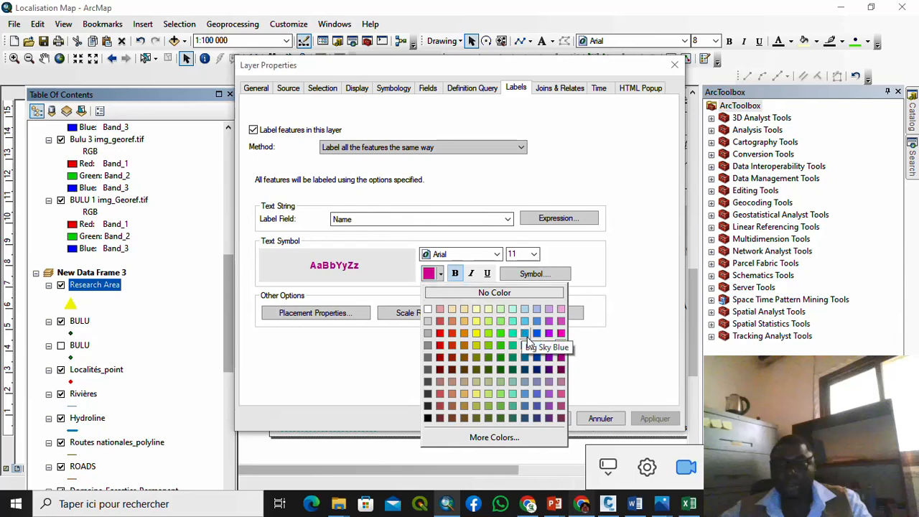
left_click(476, 333)
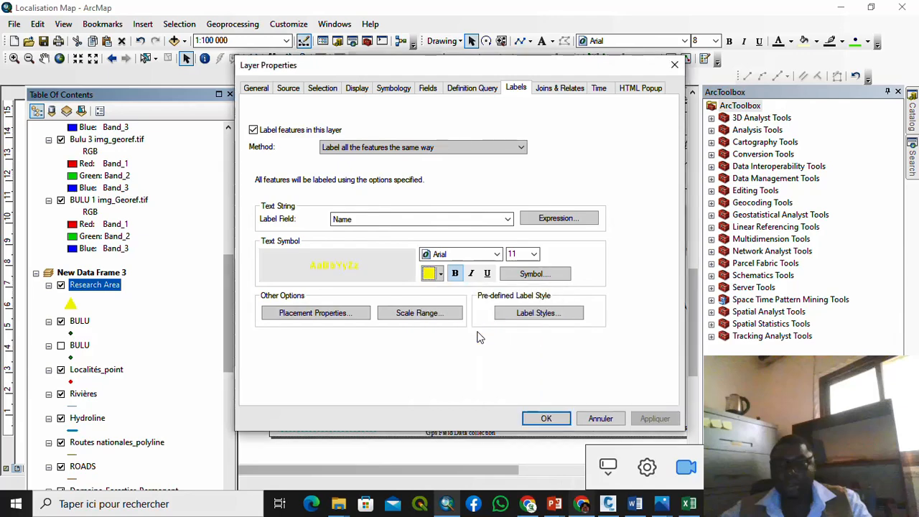
left_click(544, 418)
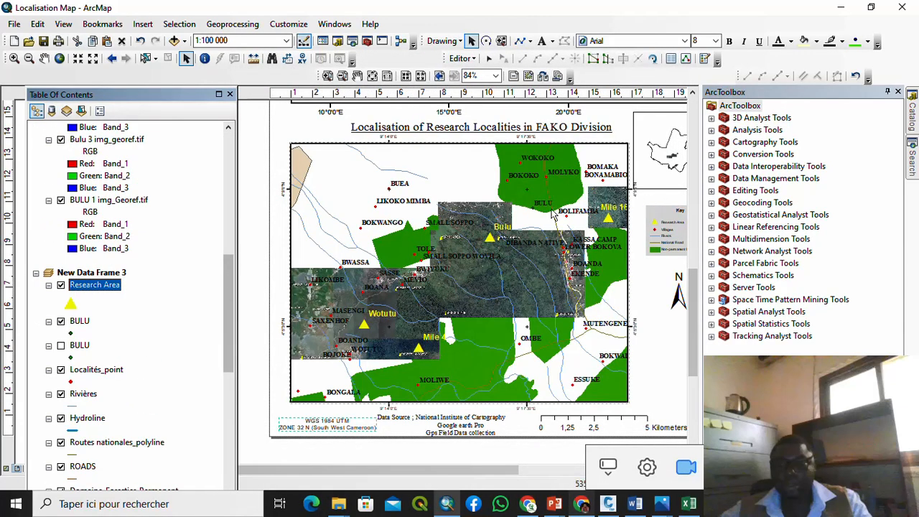
Step: Recolour the Research Area triangles orange-brown
left_click(70, 304)
left_click(641, 230)
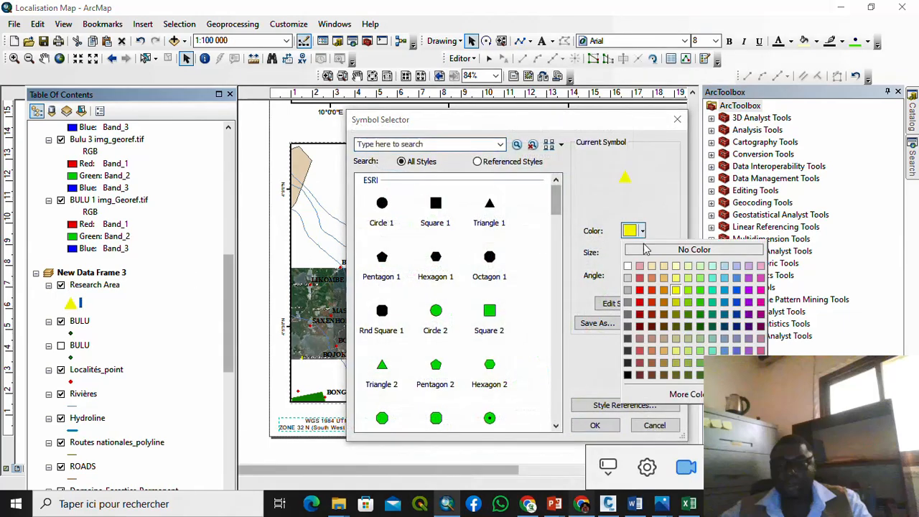
left_click(653, 310)
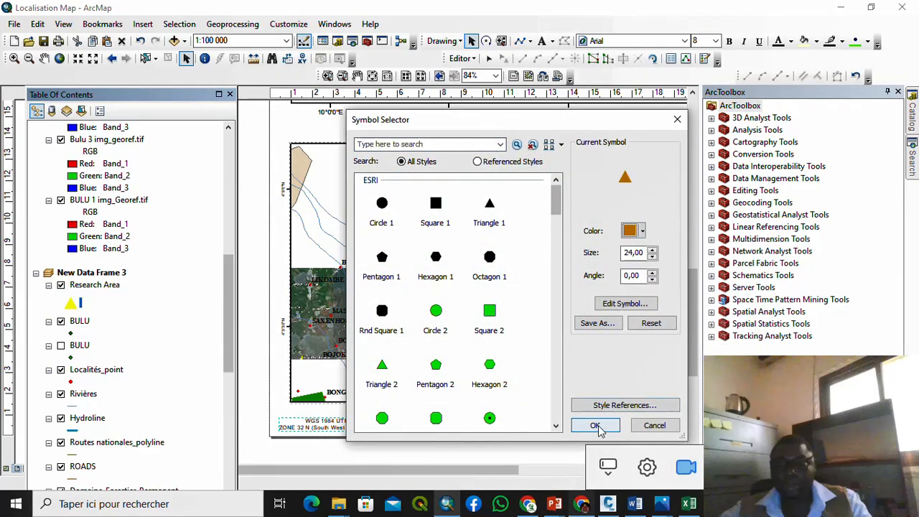
left_click(596, 426)
scroll(319, 336, "up", 2)
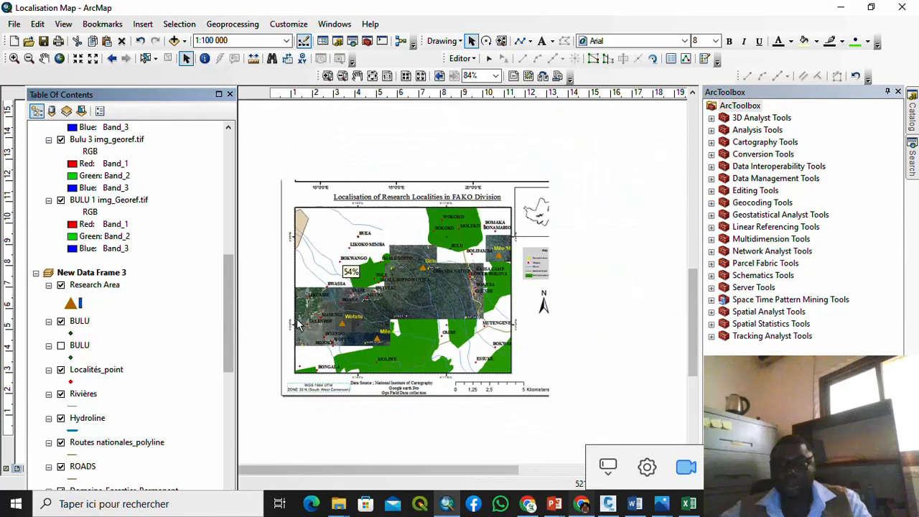
Step: Change the Research Area triangles to red
double_click(71, 304)
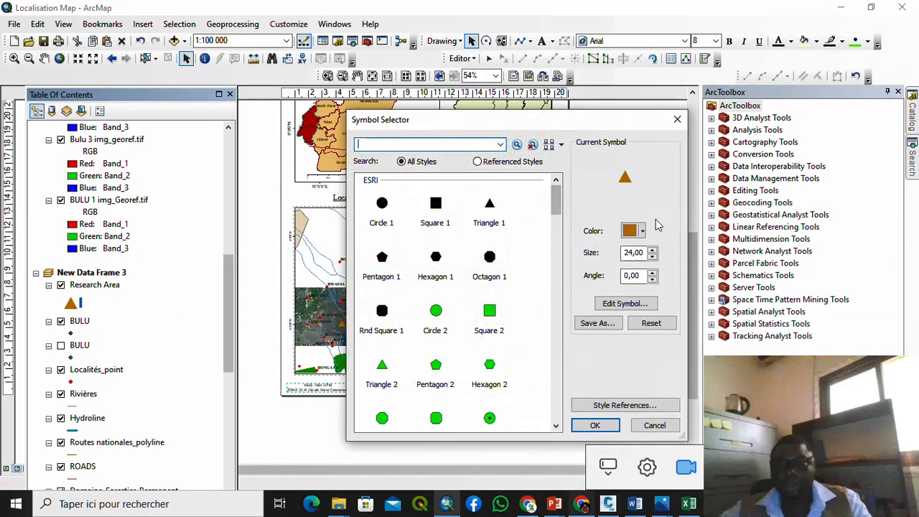
left_click(641, 231)
left_click(651, 291)
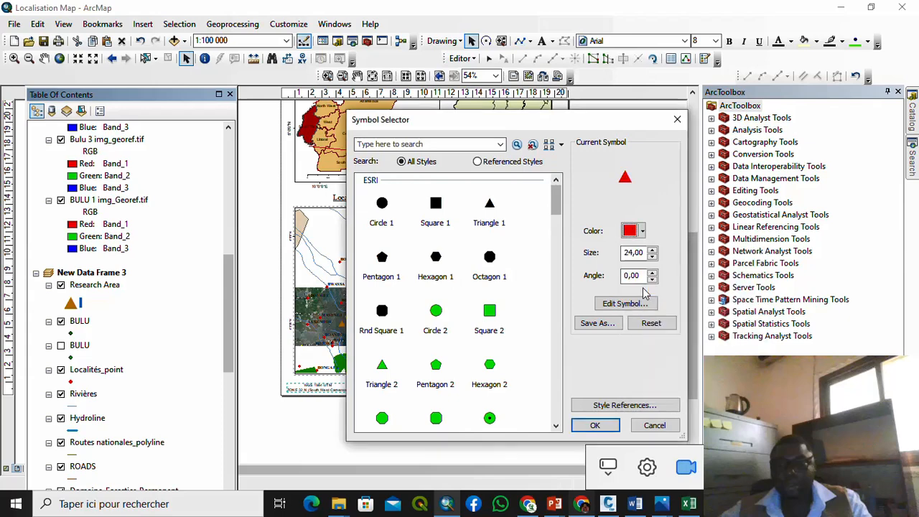
left_click(595, 425)
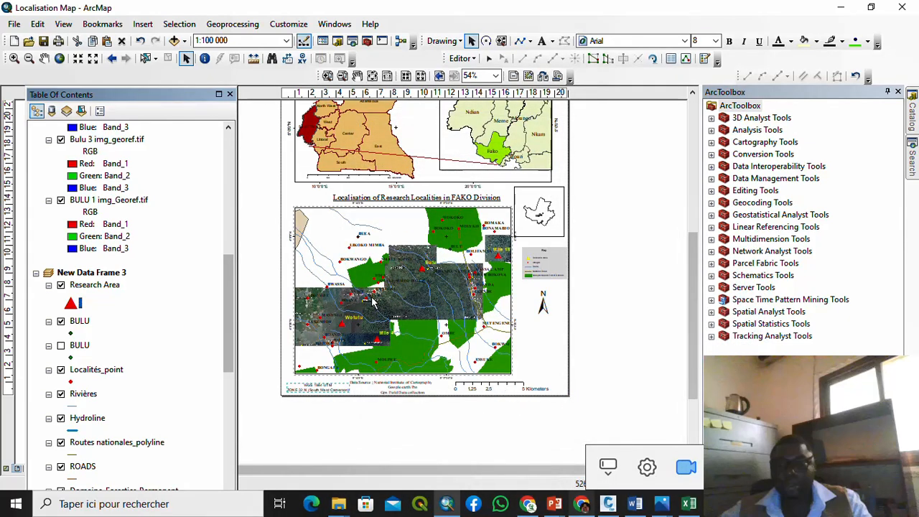
Step: Settle on dark red for the Research Area triangle symbols
left_click(72, 305)
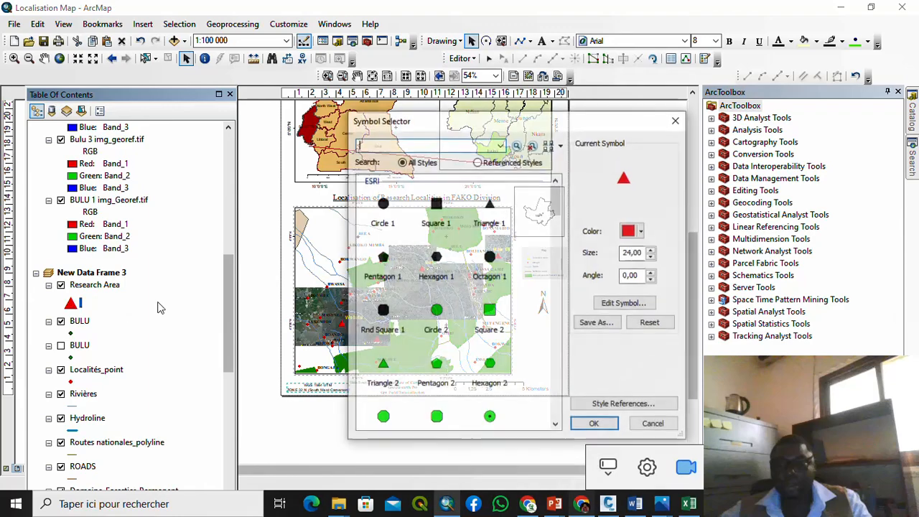
left_click(635, 230)
left_click(640, 314)
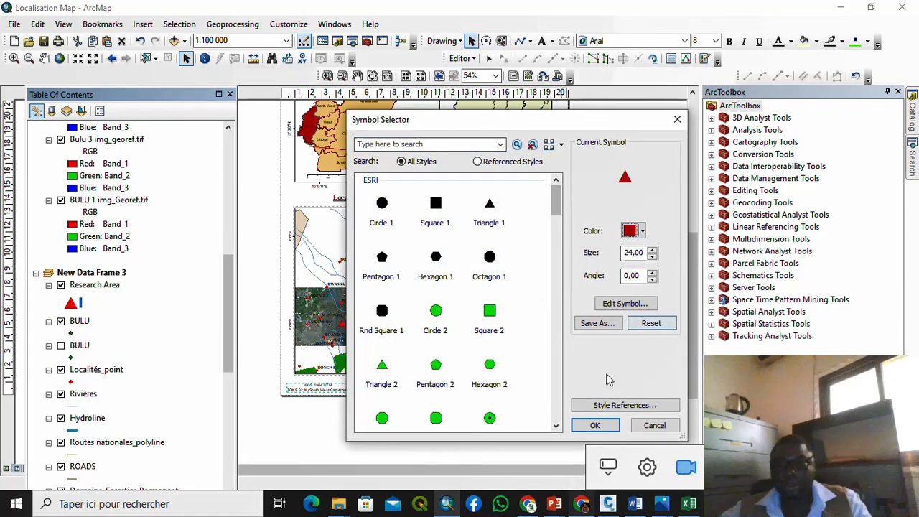
left_click(579, 423)
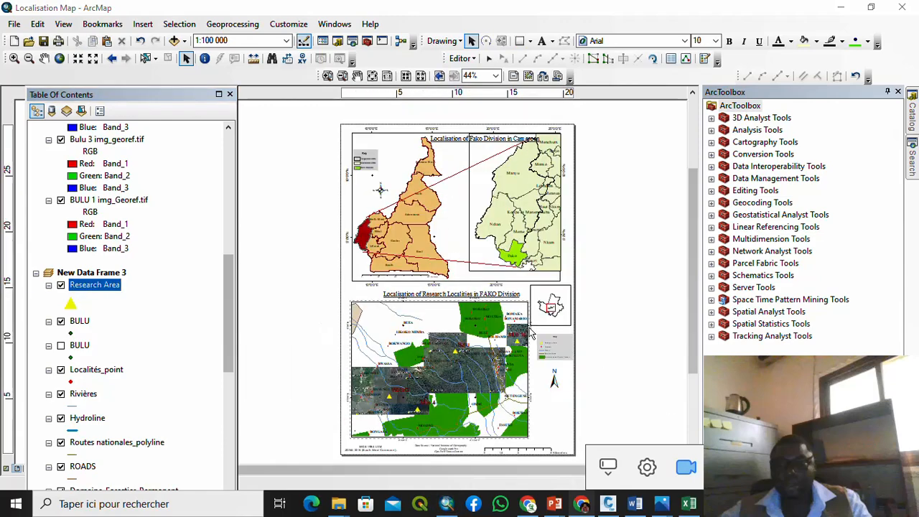
Step: Zoom out until the full page with overview maps, title and FAKO map is visible
scroll(529, 329, "up", 2)
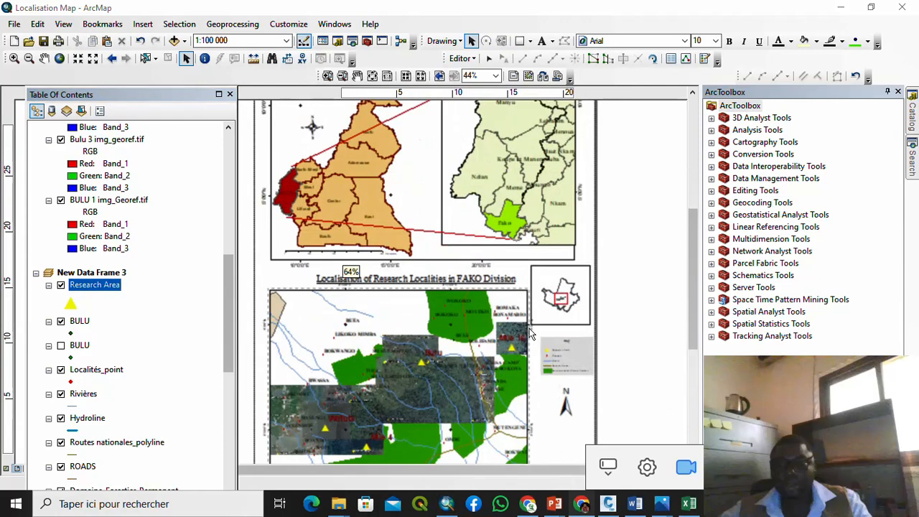
scroll(488, 325, "down", 5)
scroll(463, 264, "up", 5)
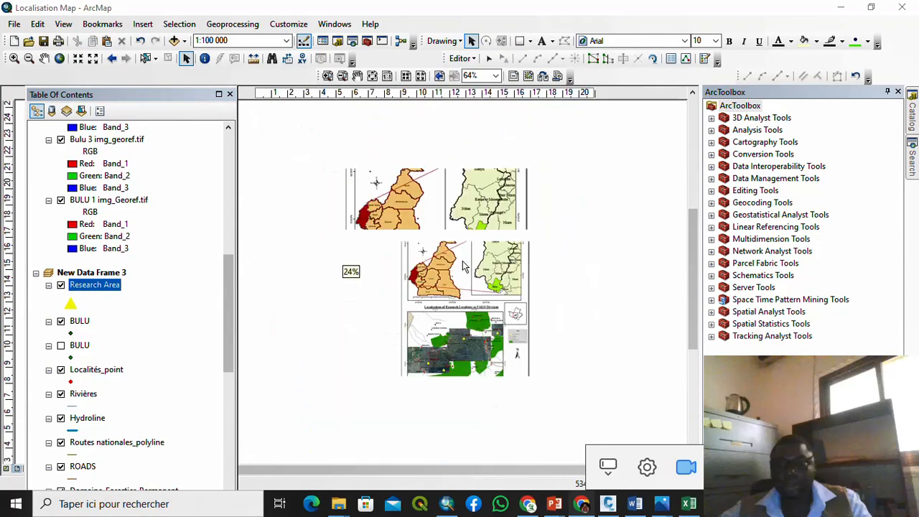
scroll(407, 188, "down", 3)
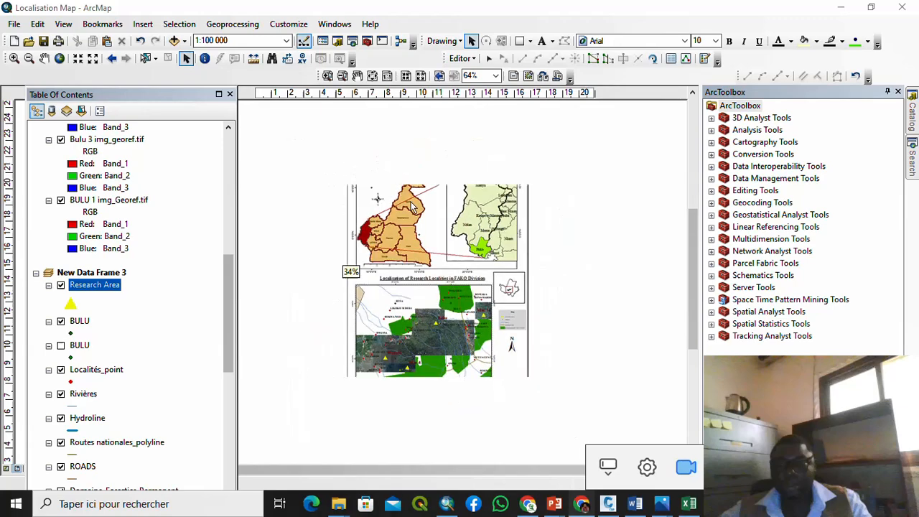
scroll(407, 188, "up", 3)
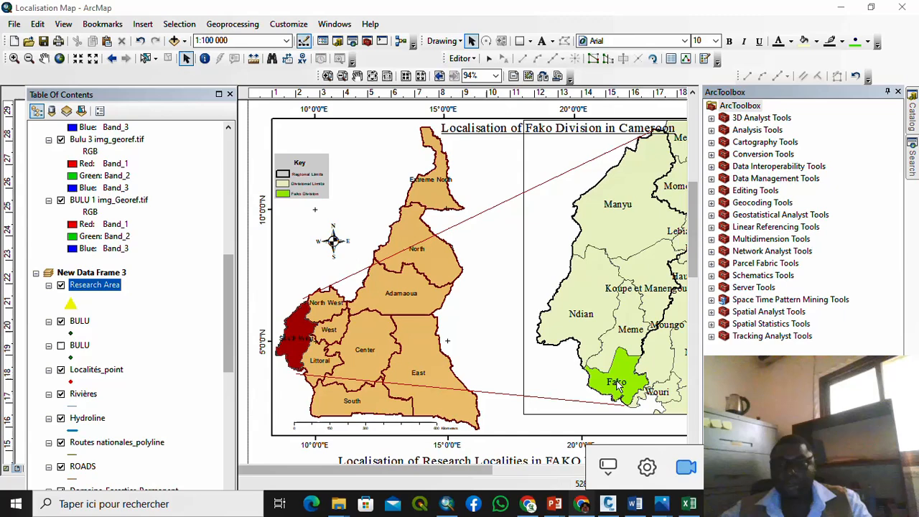
scroll(453, 267, "down", 5)
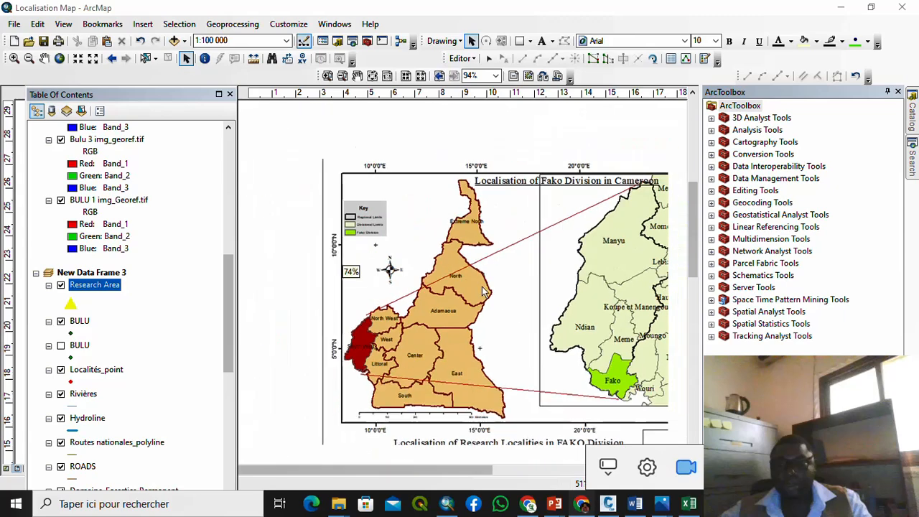
scroll(473, 330, "down", 4)
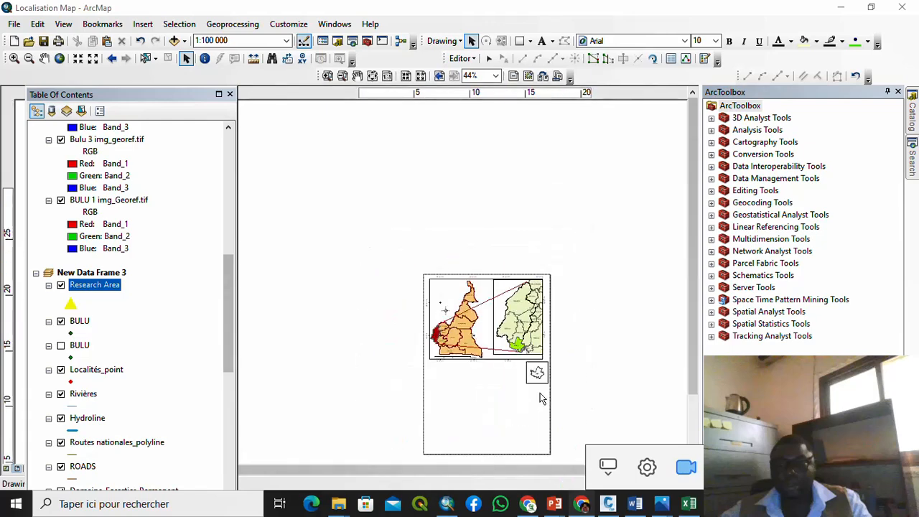
scroll(537, 377, "up", 4)
scroll(538, 372, "up", 6)
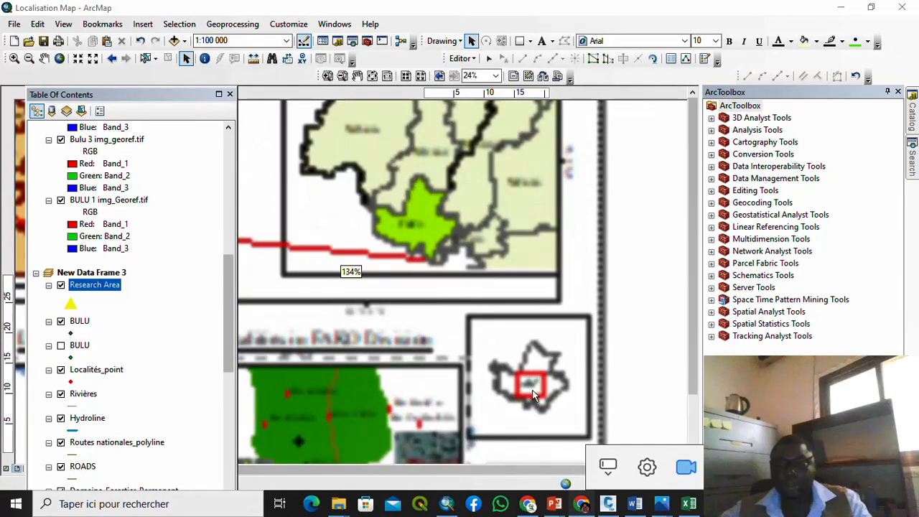
scroll(532, 396, "up", 4)
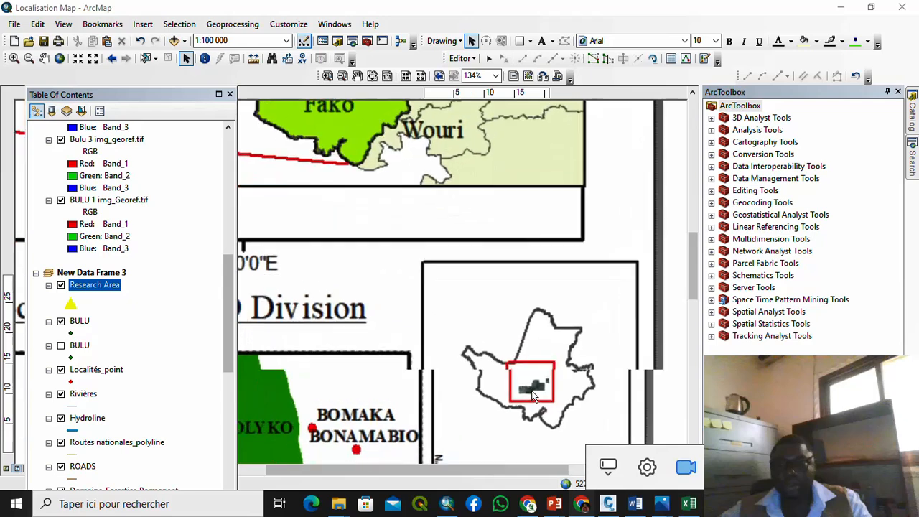
scroll(532, 396, "up", 1)
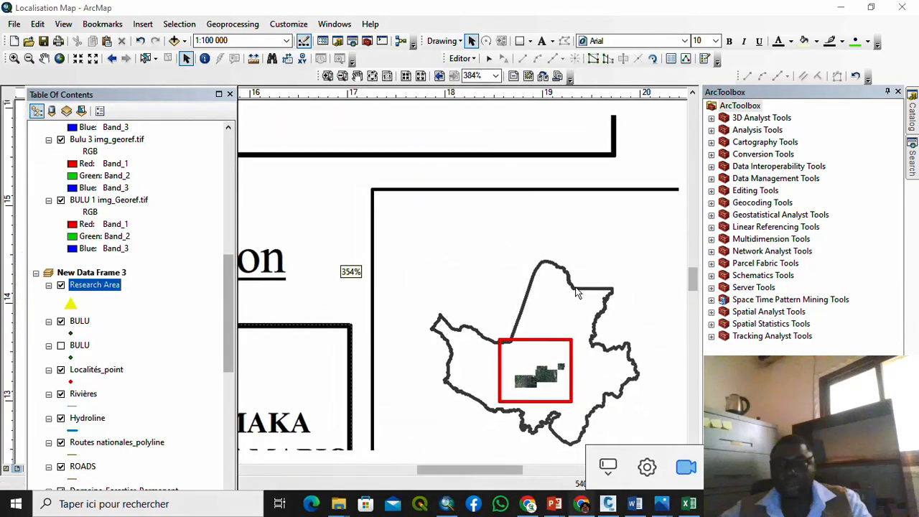
scroll(578, 294, "down", 4)
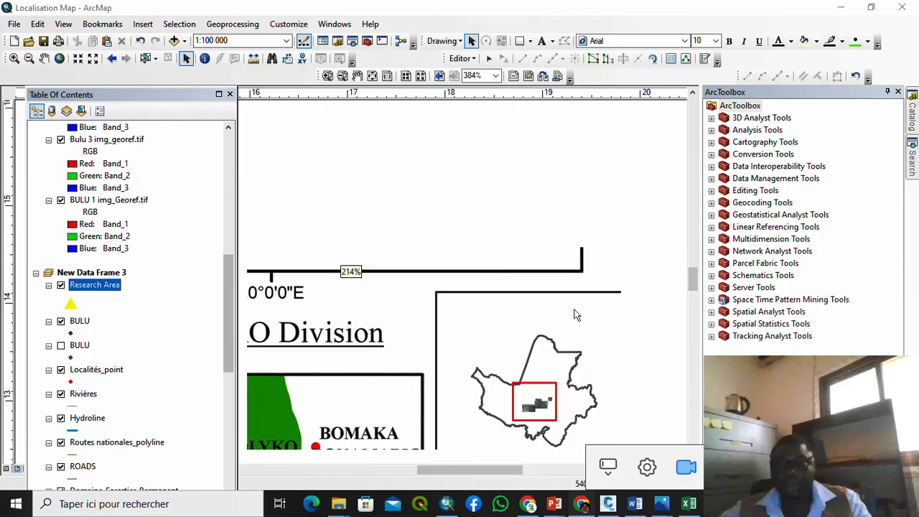
scroll(579, 299, "down", 3)
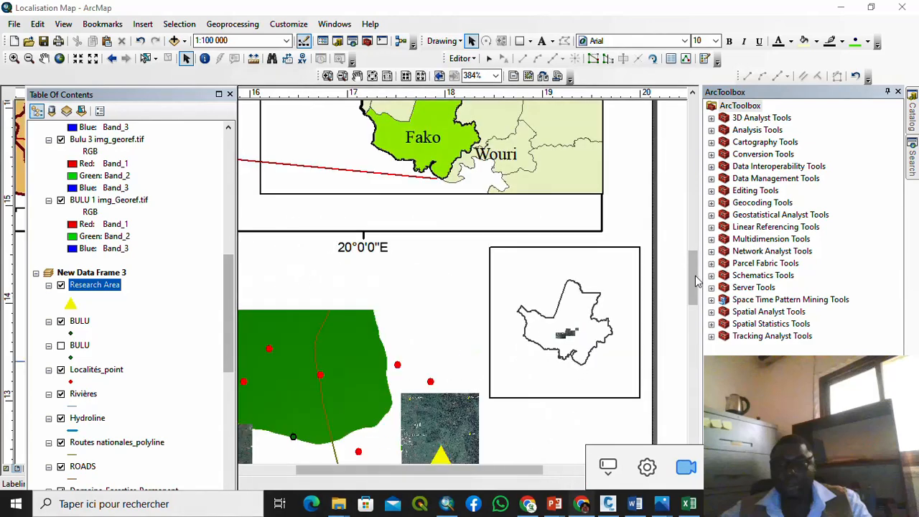
left_click_drag(693, 276, 691, 311)
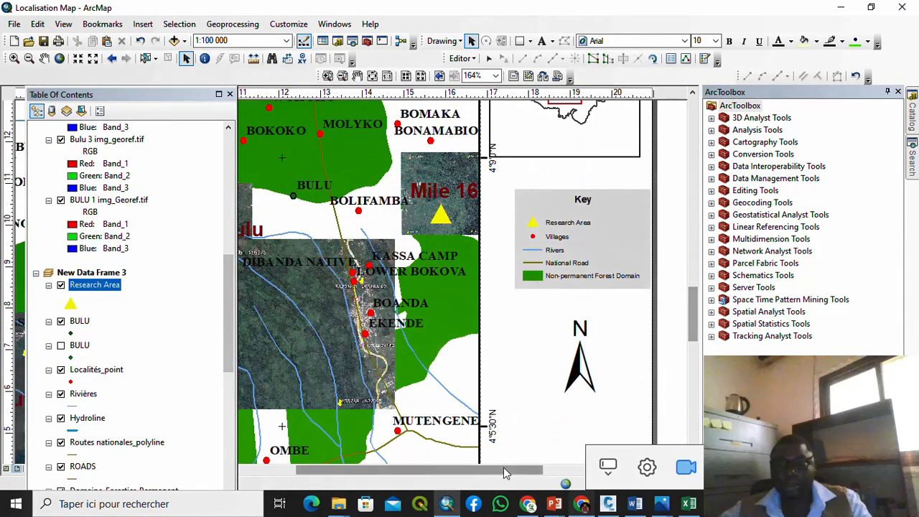
scroll(354, 280, "down", 4)
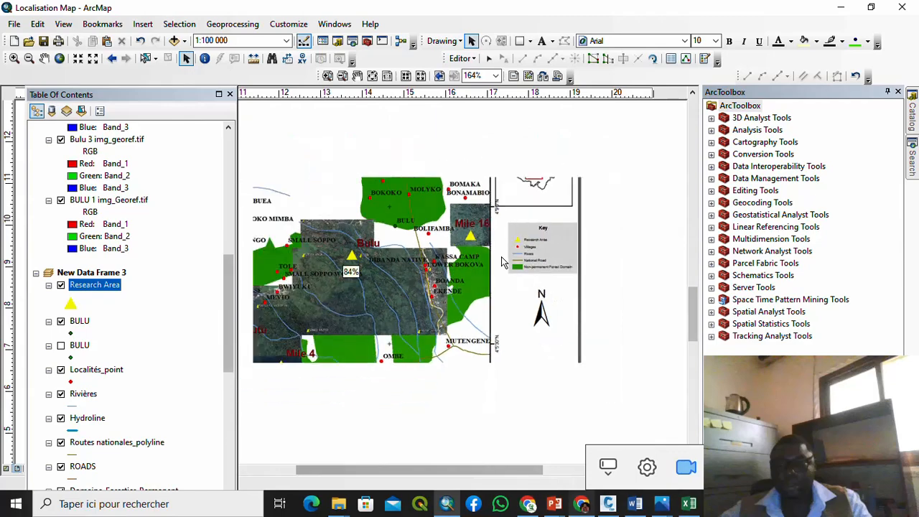
scroll(350, 284, "down", 2)
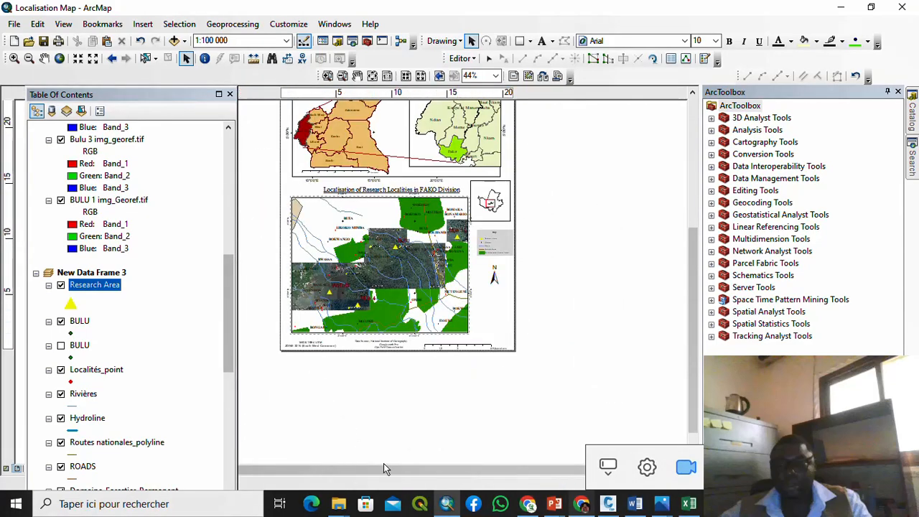
scroll(371, 286, "up", 3)
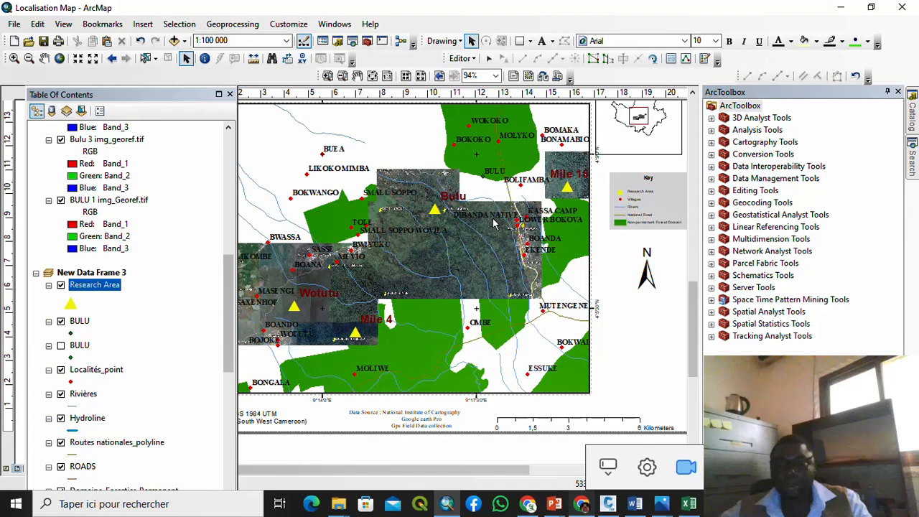
Step: Zoom in on the localities, float the Table Of Contents, zoom back and open File
scroll(494, 223, "up", 1)
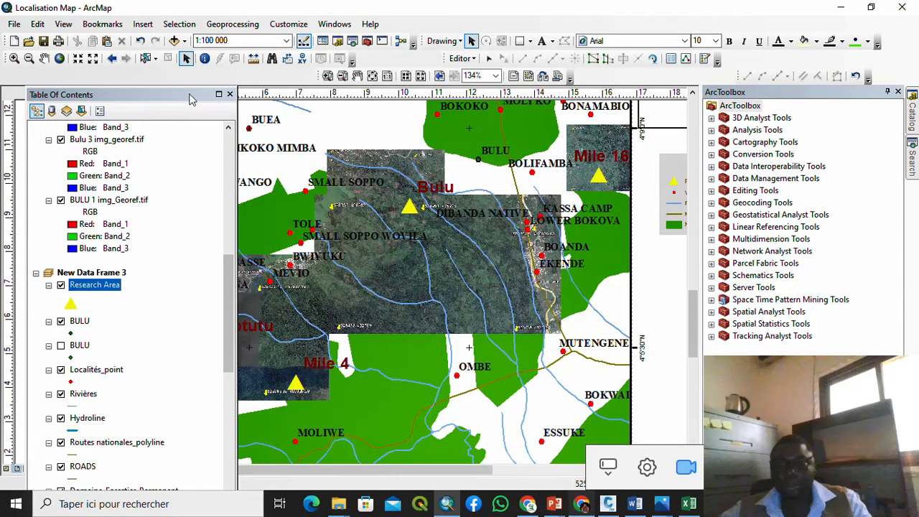
left_click_drag(186, 95, 107, 109)
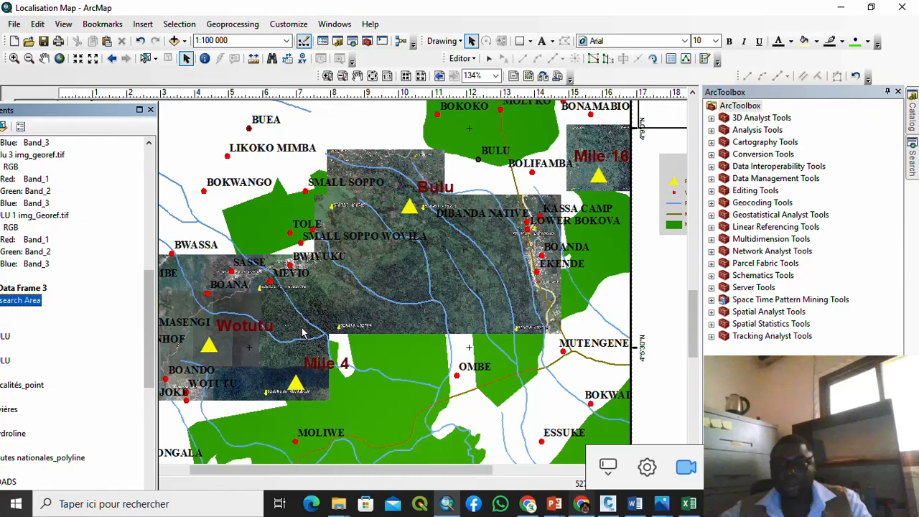
scroll(301, 332, "up", 5)
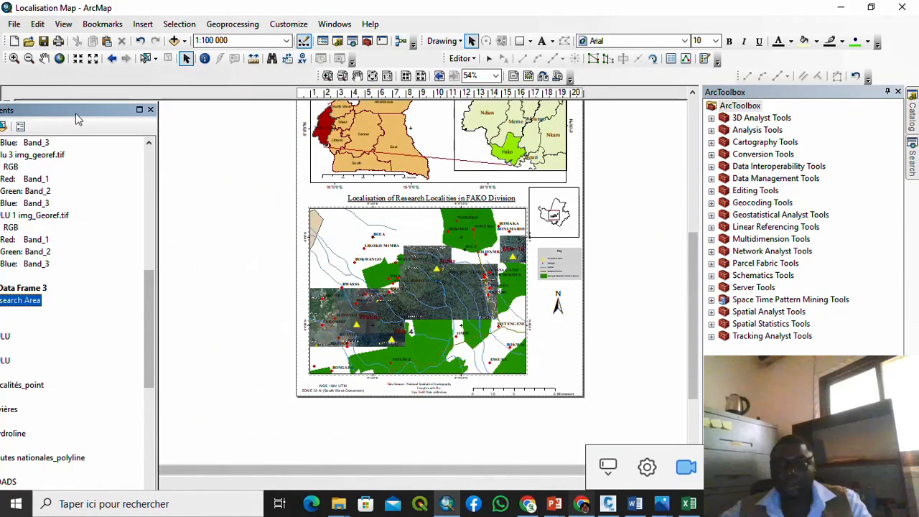
left_click(12, 26)
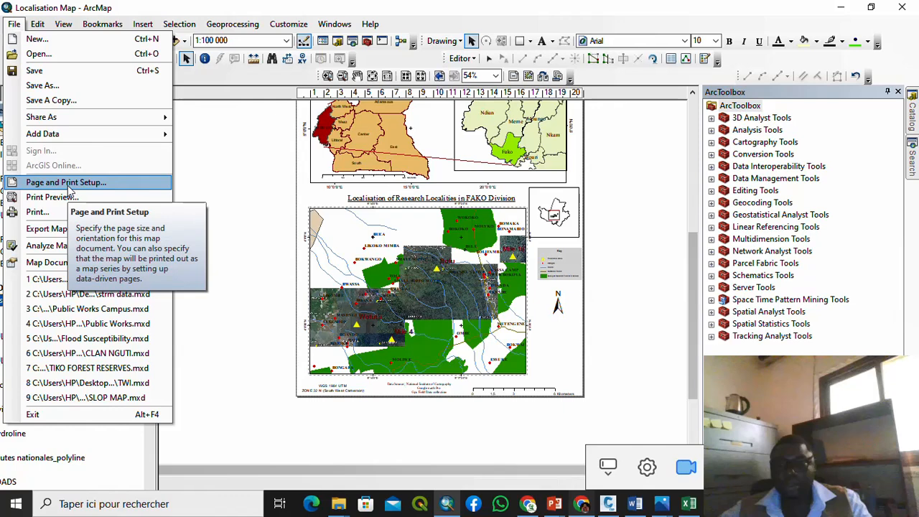
left_click(81, 229)
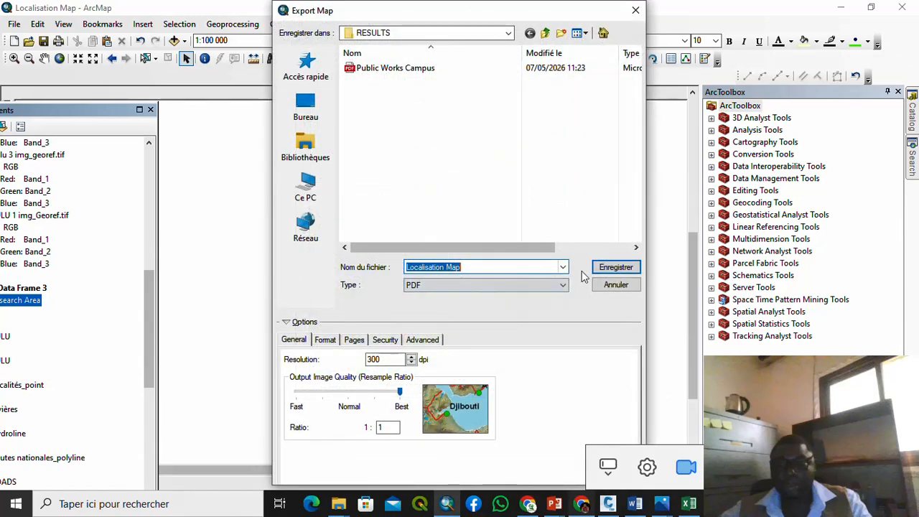
left_click(563, 285)
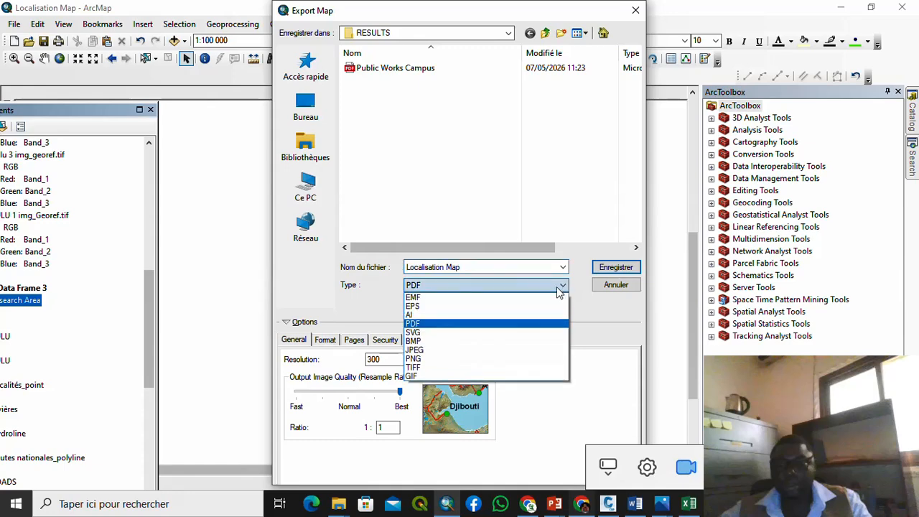
left_click(561, 263)
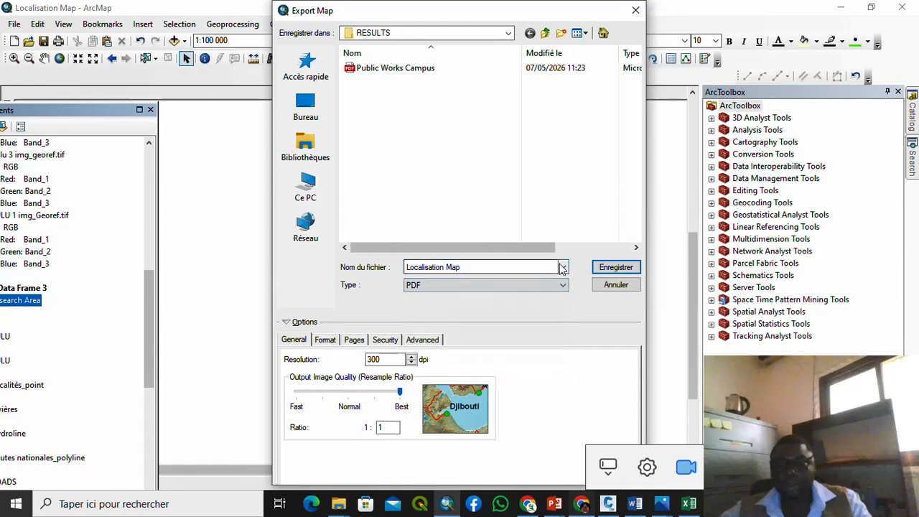
left_click(563, 268)
left_click(532, 174)
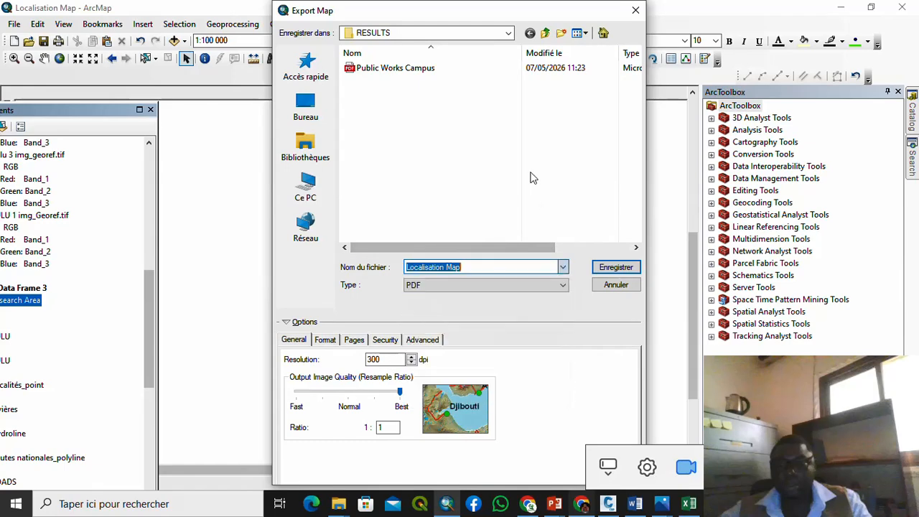
left_click(637, 9)
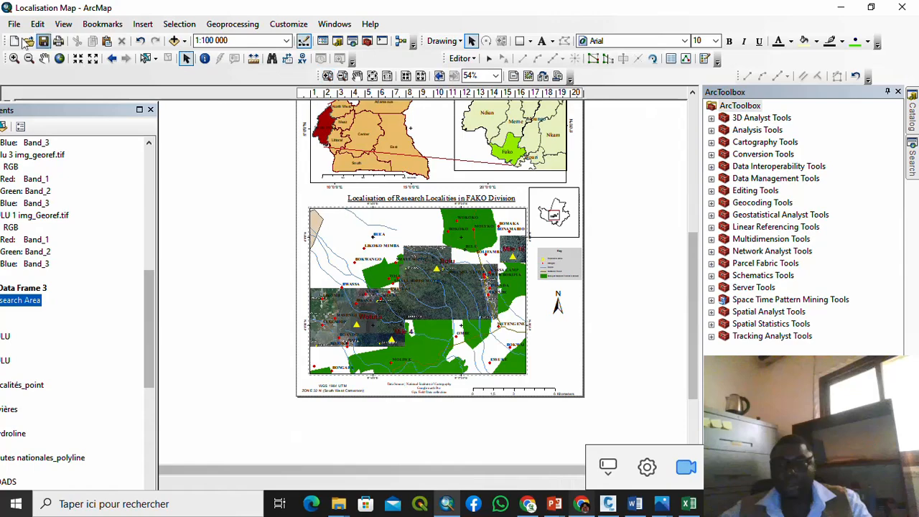
left_click(14, 26)
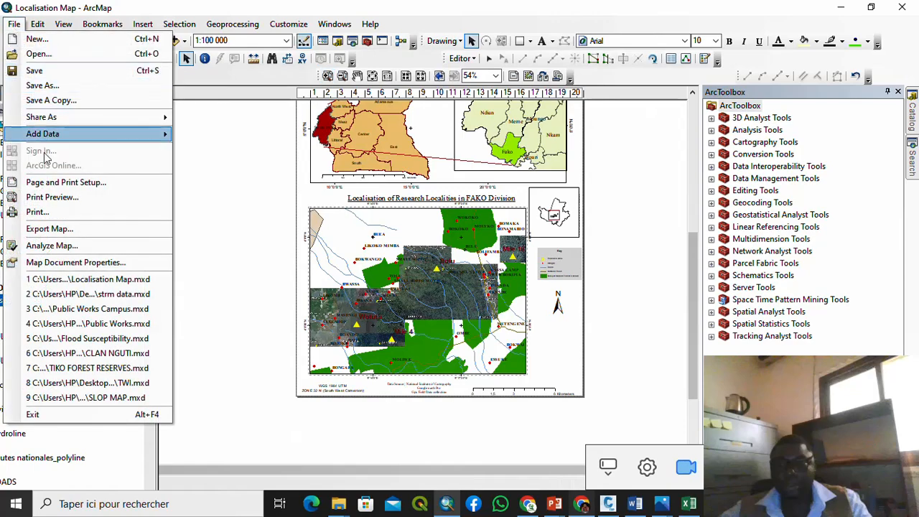
left_click(51, 184)
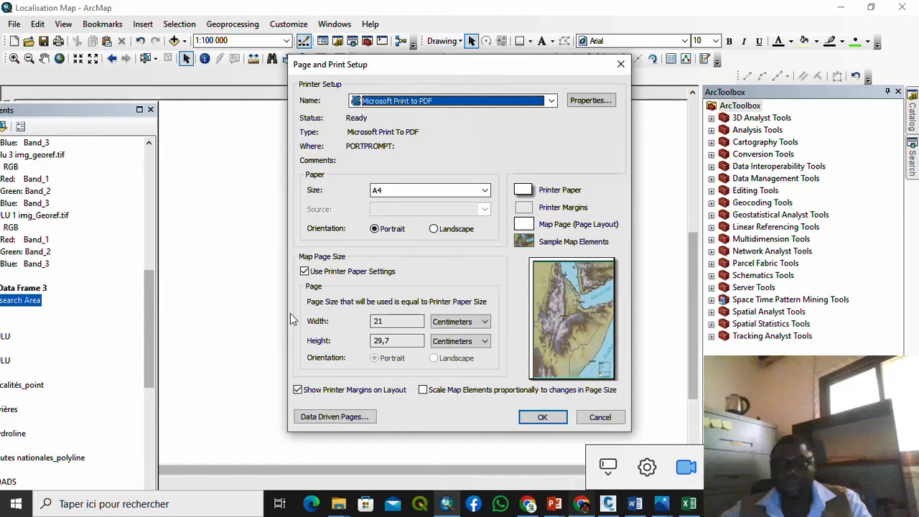
left_click(486, 190)
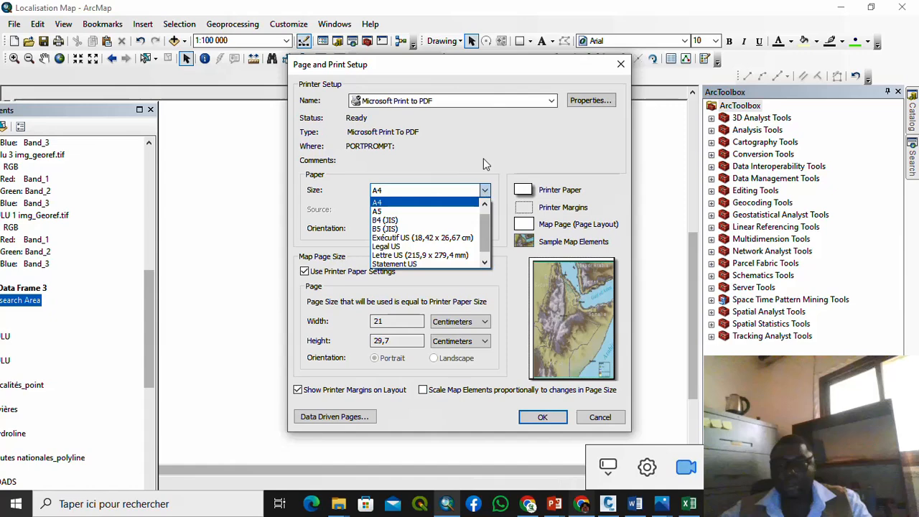
left_click(485, 190)
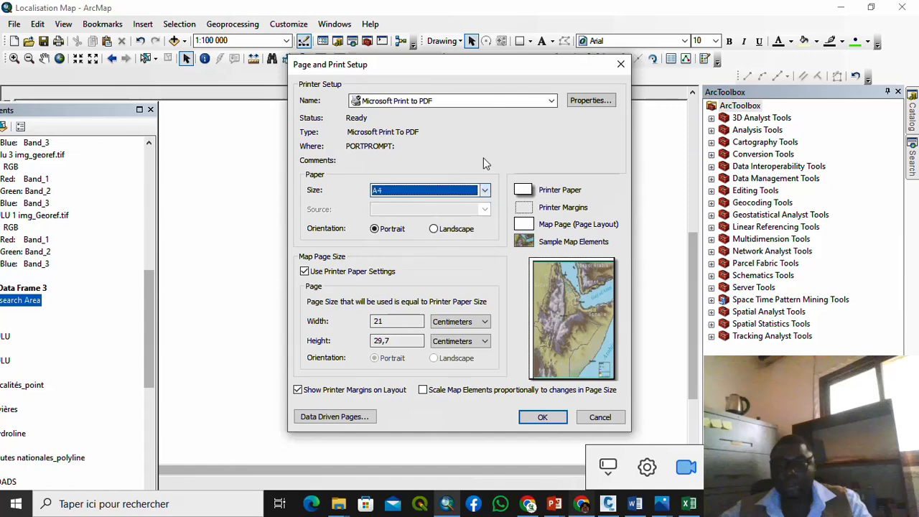
left_click(433, 229)
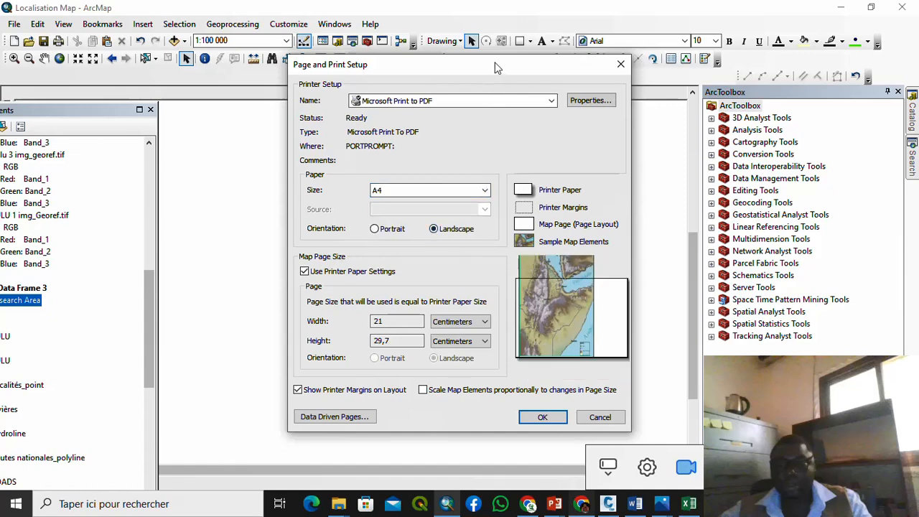
left_click_drag(494, 68, 496, 93)
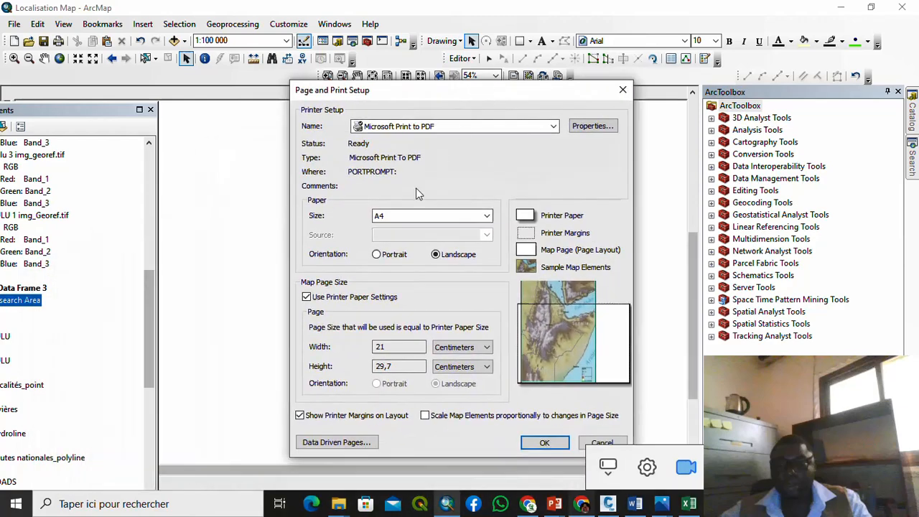
left_click(378, 256)
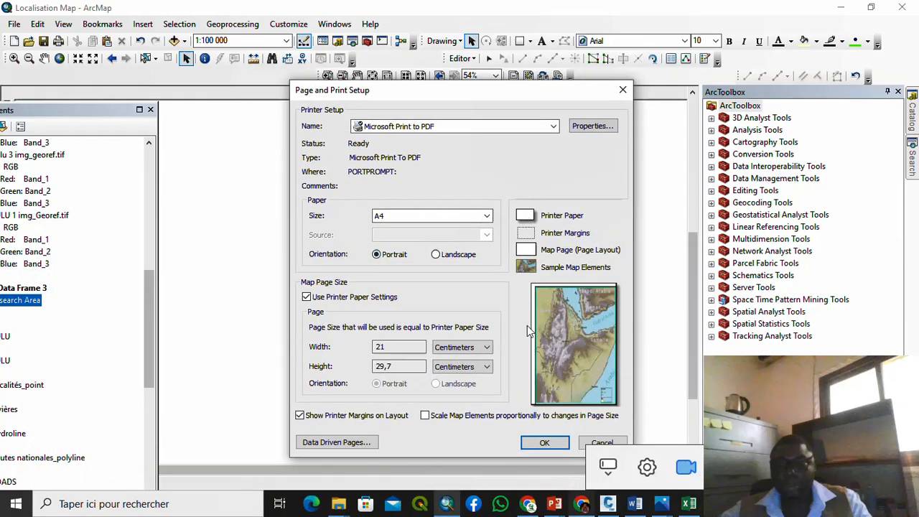
left_click(545, 442)
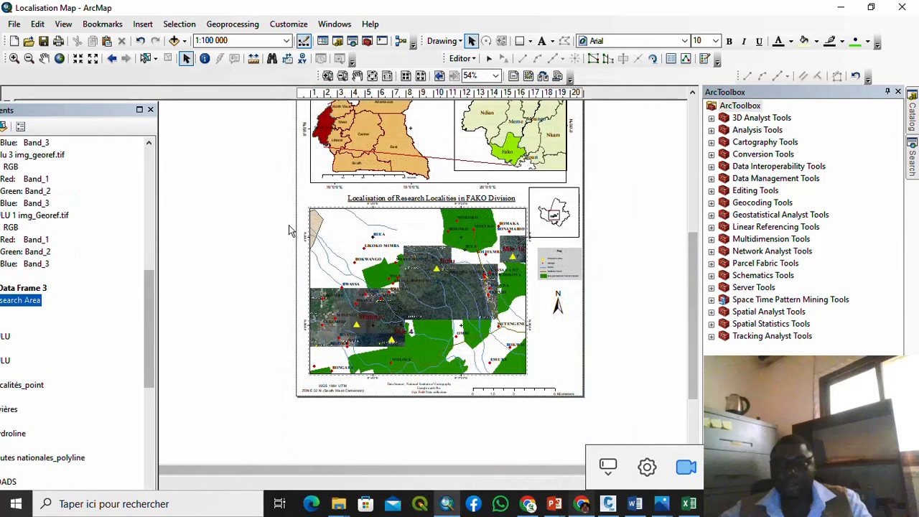
left_click(15, 24)
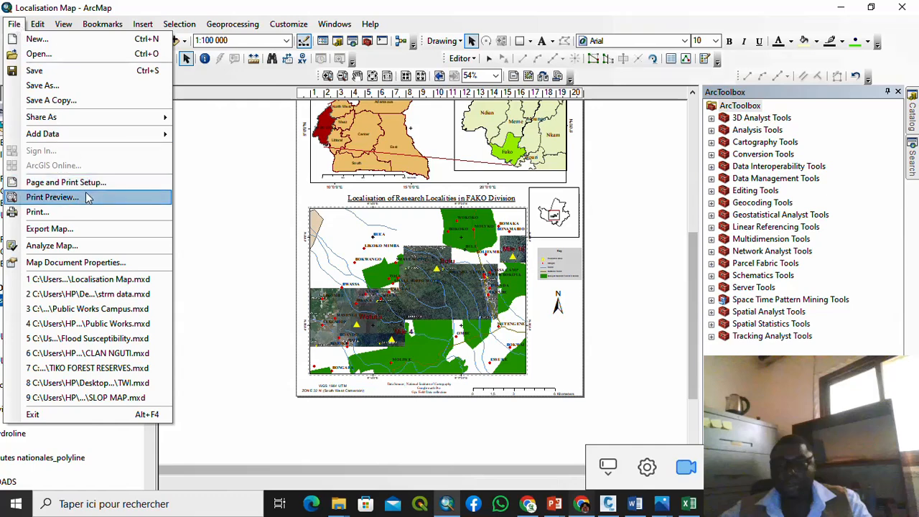
Step: Export the layout as PDF 'Localisation Map' into Desktop > Querry Project
left_click(81, 231)
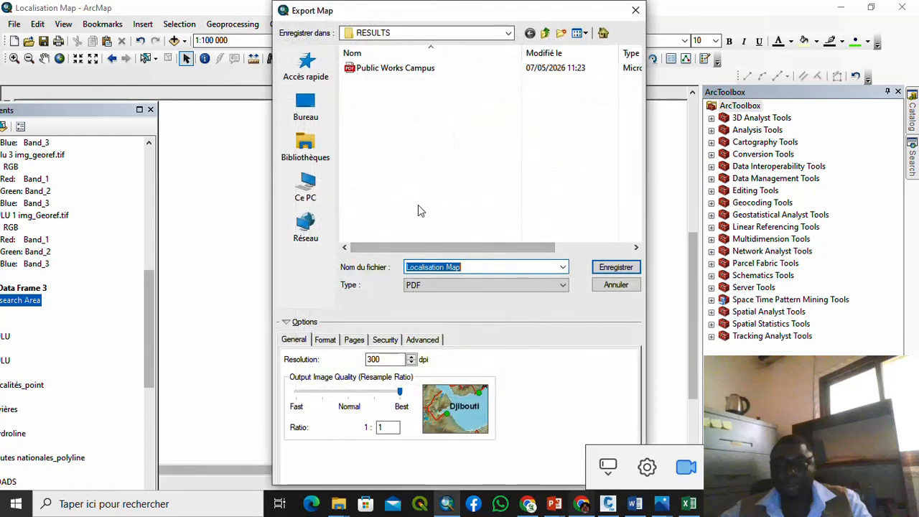
left_click(323, 183)
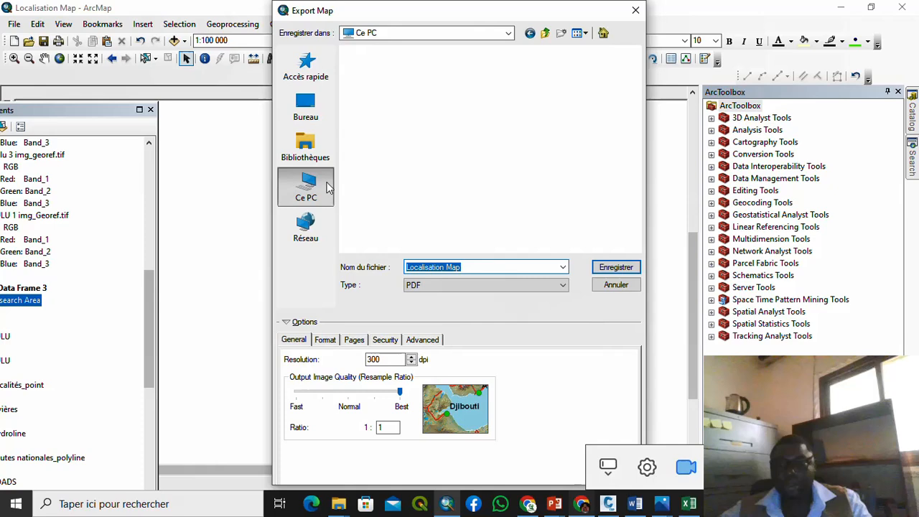
left_click(307, 121)
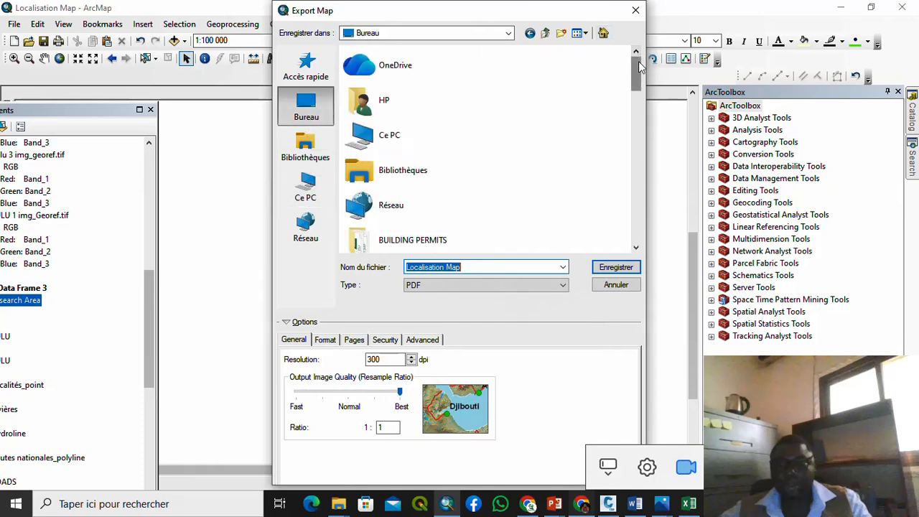
left_click_drag(638, 61, 653, 173)
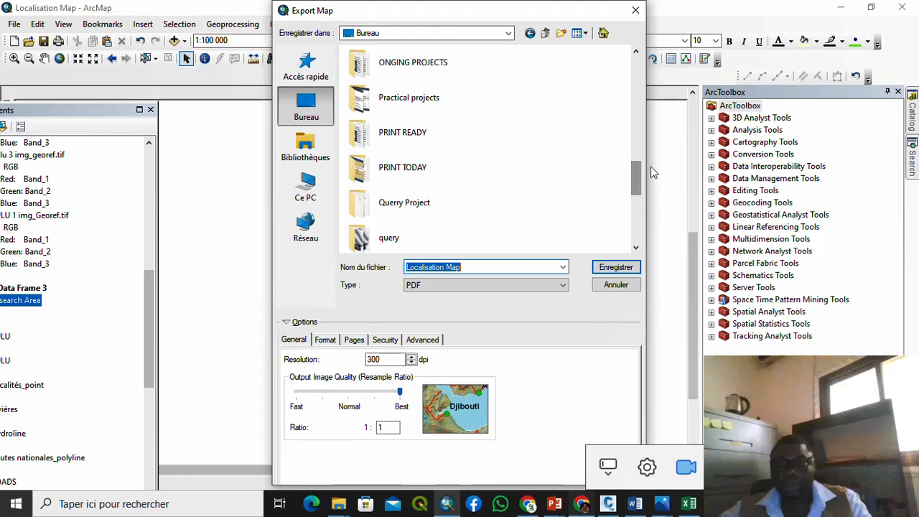
double_click(448, 202)
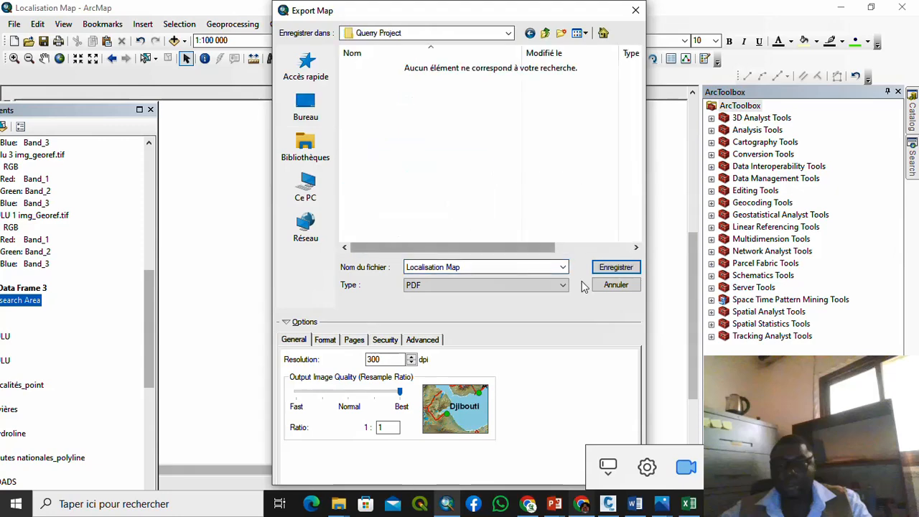
left_click(609, 269)
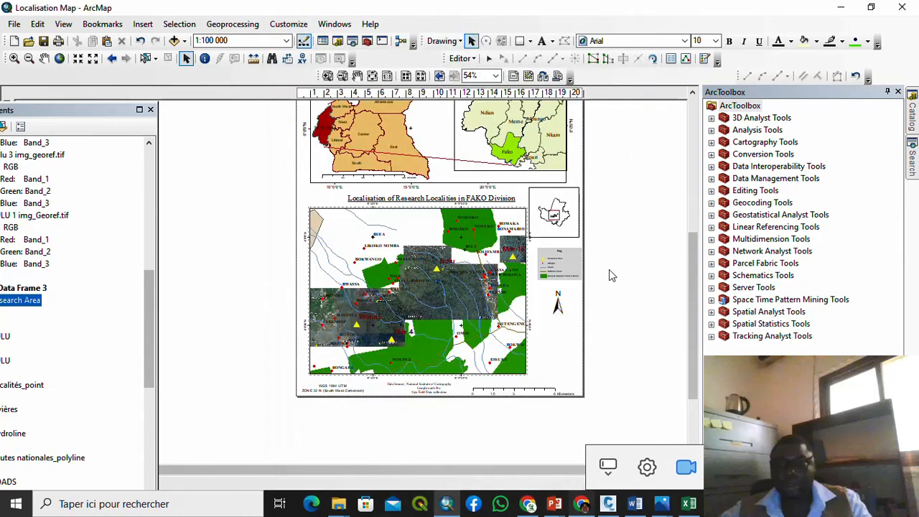
Step: Export the layout as a JPEG image named 'Localisation Map' in the Querry Project folder
left_click(14, 24)
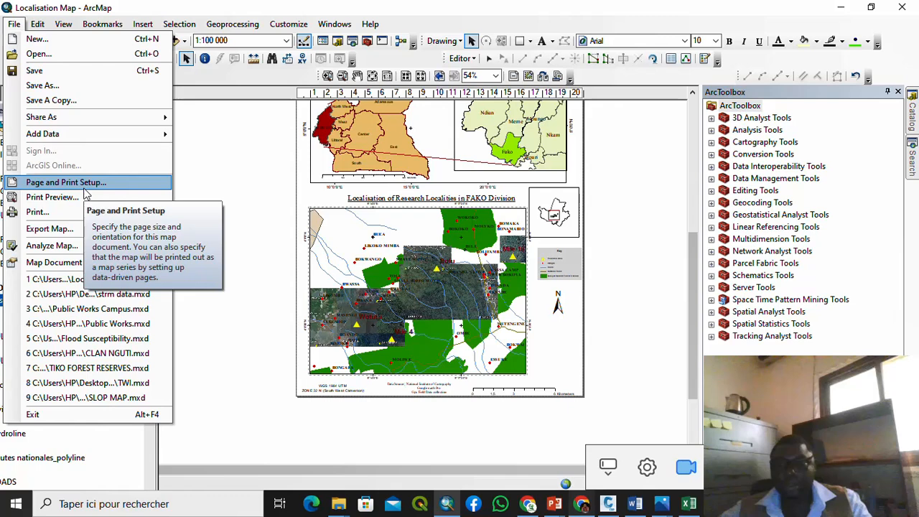
left_click(74, 225)
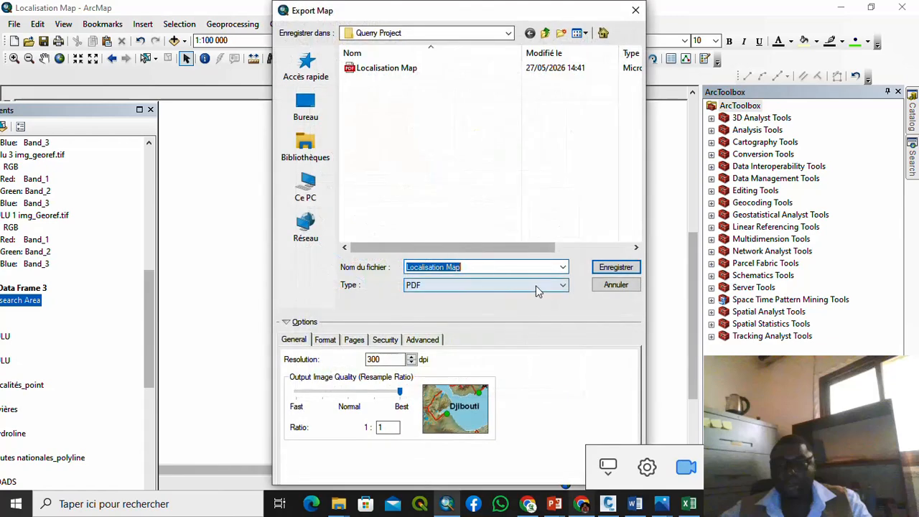
left_click(535, 287)
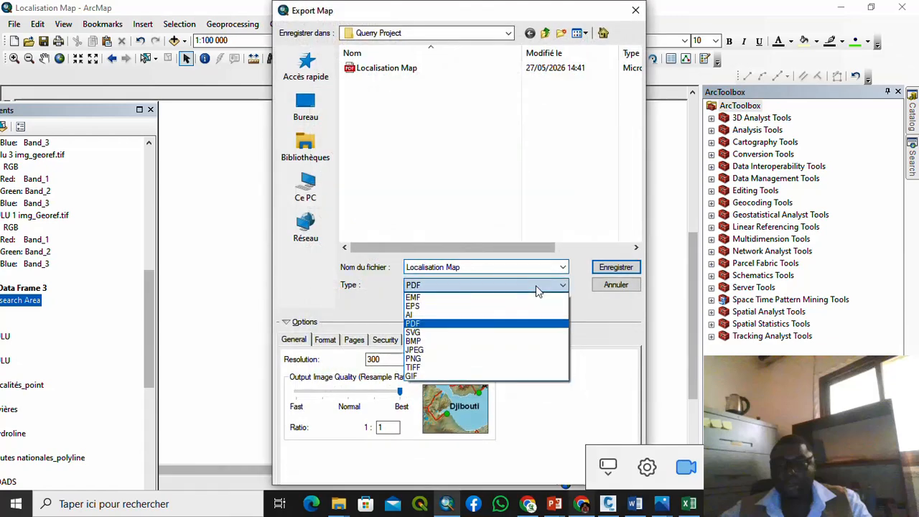
left_click(450, 350)
left_click(603, 270)
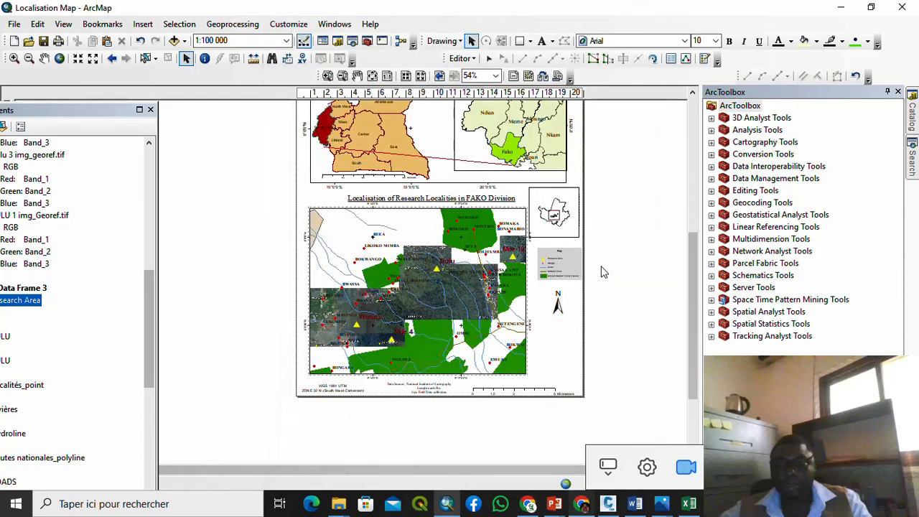